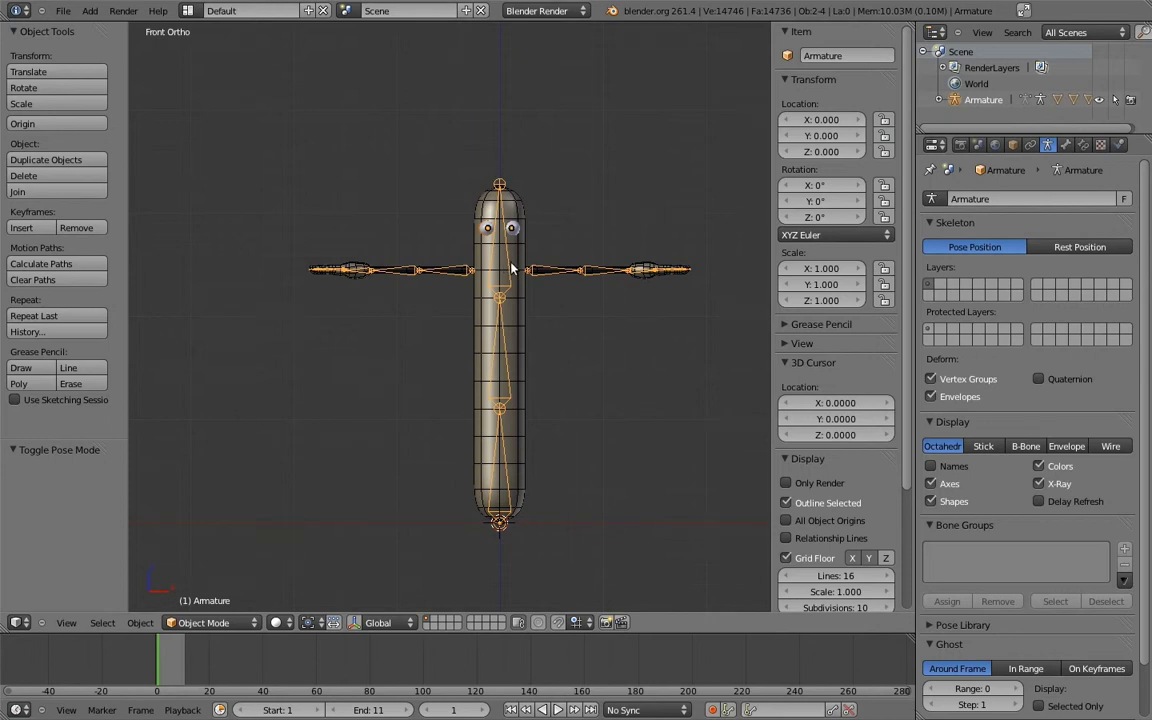
# Rename the armature to rig and add a new bone in Edit Mode
pyautogui.click(858, 56)
pyautogui.write('rig')
pyautogui.press('Return')
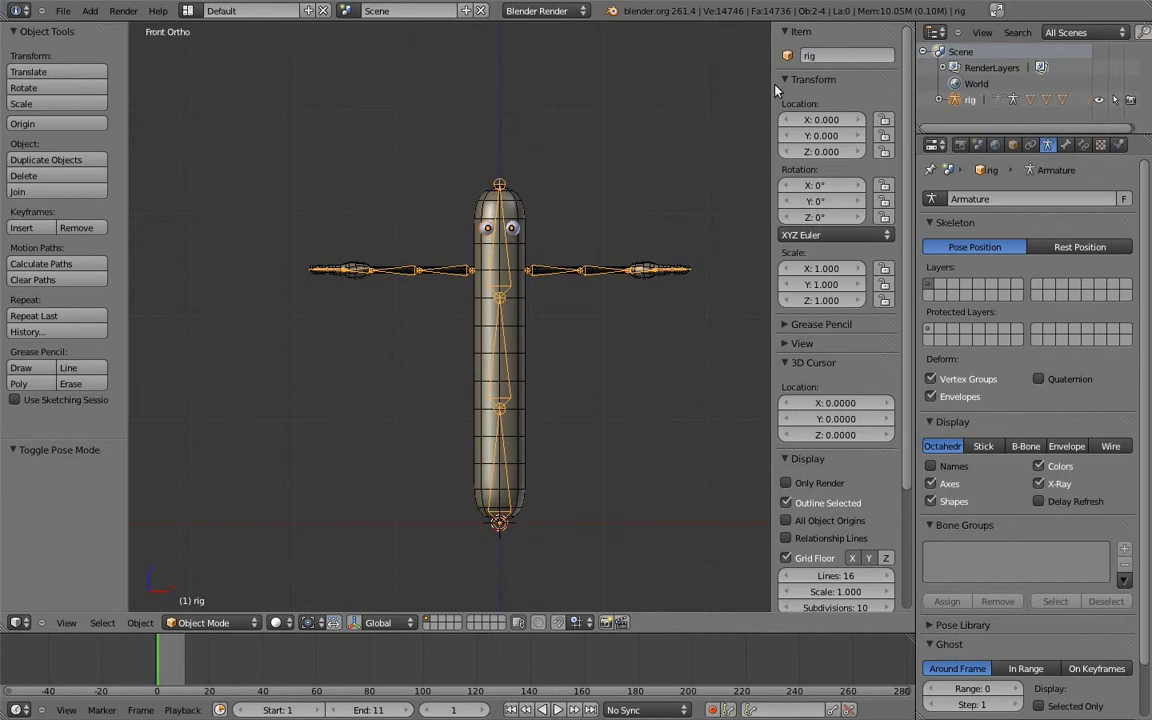
pyautogui.press('Tab')
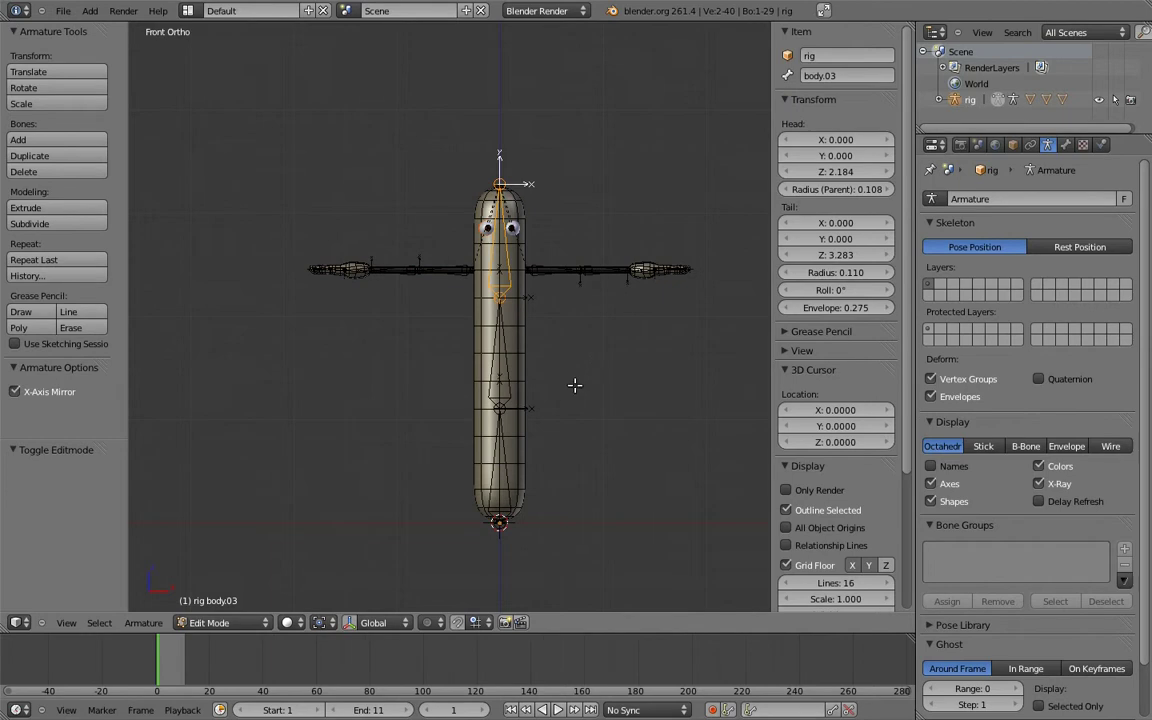
pyautogui.hotkey('shift', 'a')
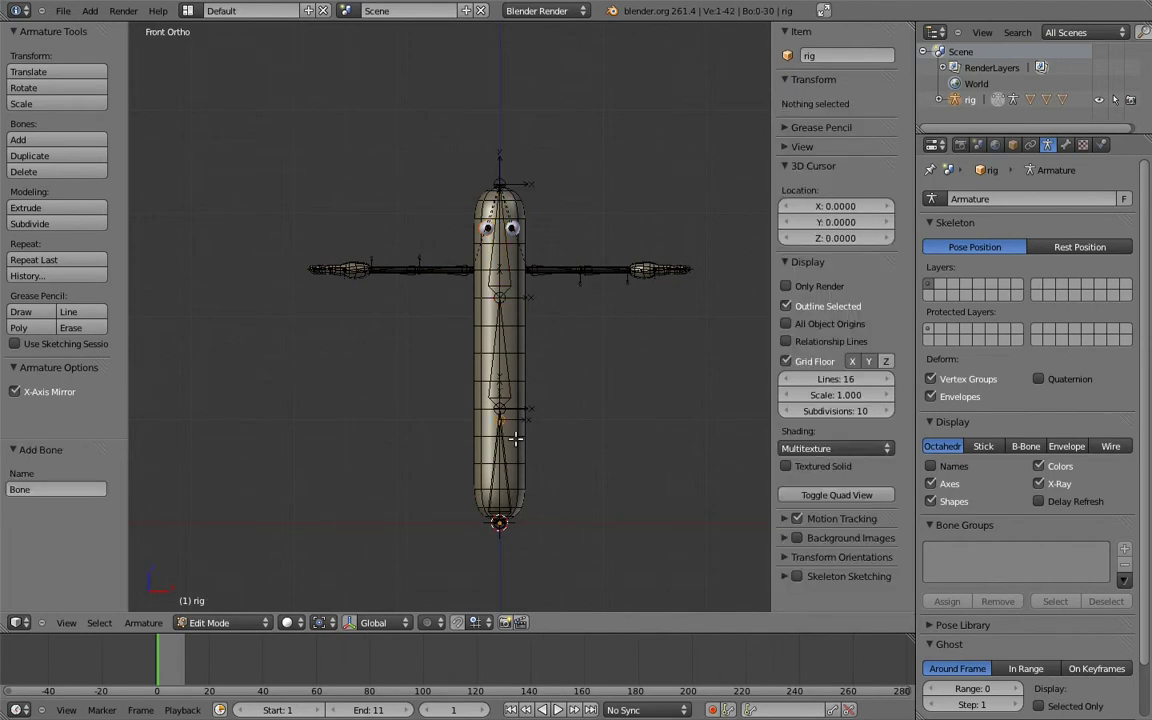
# In Right view, select the new bone's tail and move it to a new position
pyautogui.press('KP_3')
pyautogui.scroll(1, 517, 440)
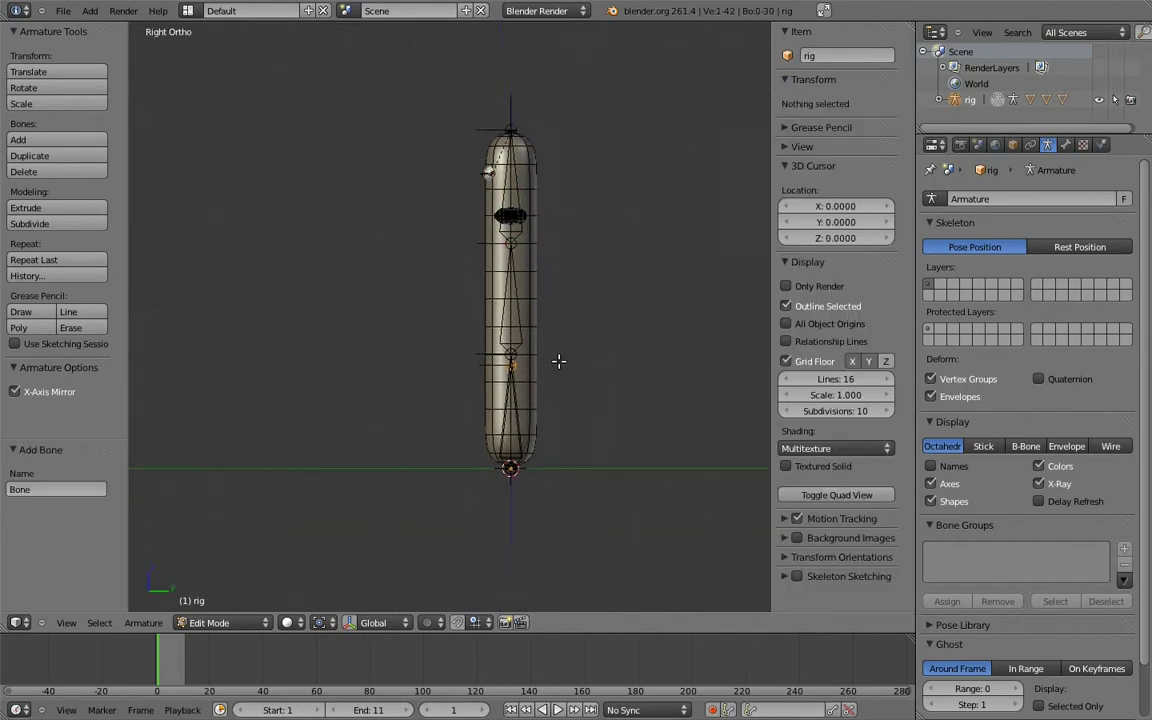
pyautogui.scroll(3, 560, 368)
pyautogui.rightClick(566, 408)
pyautogui.keyDown('shift'); pyautogui.moveTo(568, 404); pyautogui.dragTo(442, 342, button='middle'); pyautogui.keyUp('shift')
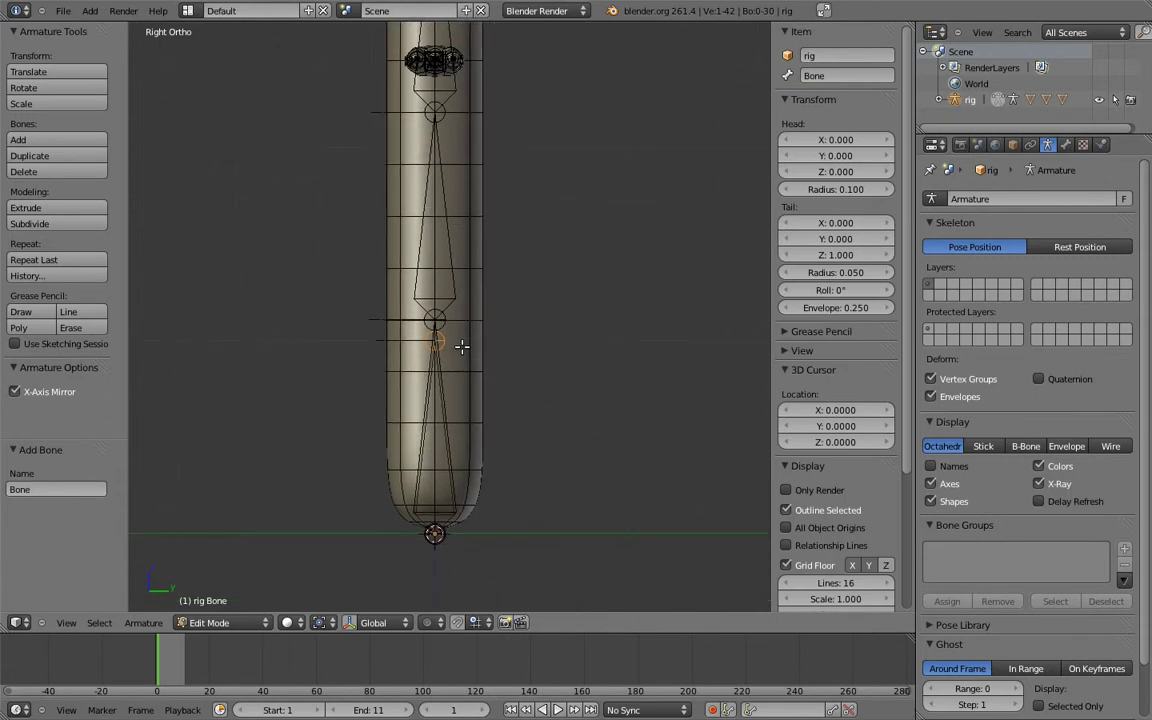
pyautogui.press('g')
pyautogui.click(653, 524)
pyautogui.keyDown('shift'); pyautogui.moveTo(653, 524); pyautogui.dragTo(535, 478, button='middle'); pyautogui.keyUp('shift')
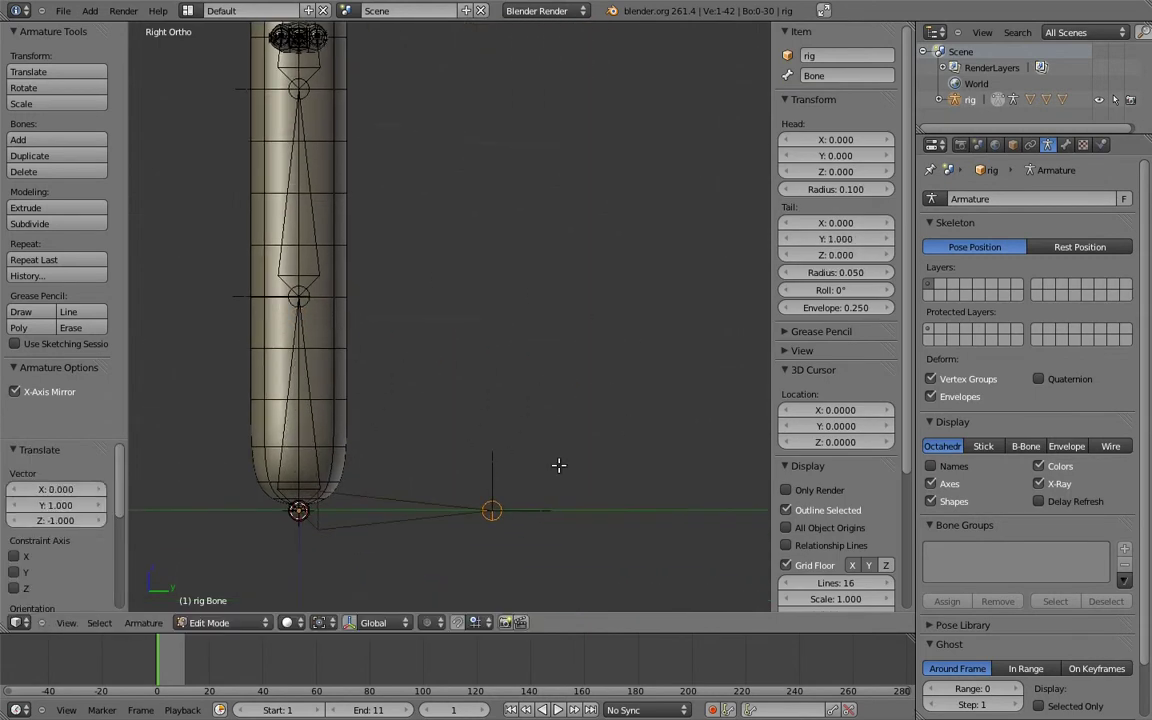
# Move the bone's tail along Y to 2, then select the whole bone
pyautogui.scroll(-2, 536, 420)
pyautogui.press('g')
pyautogui.press('y')
pyautogui.click(648, 365)
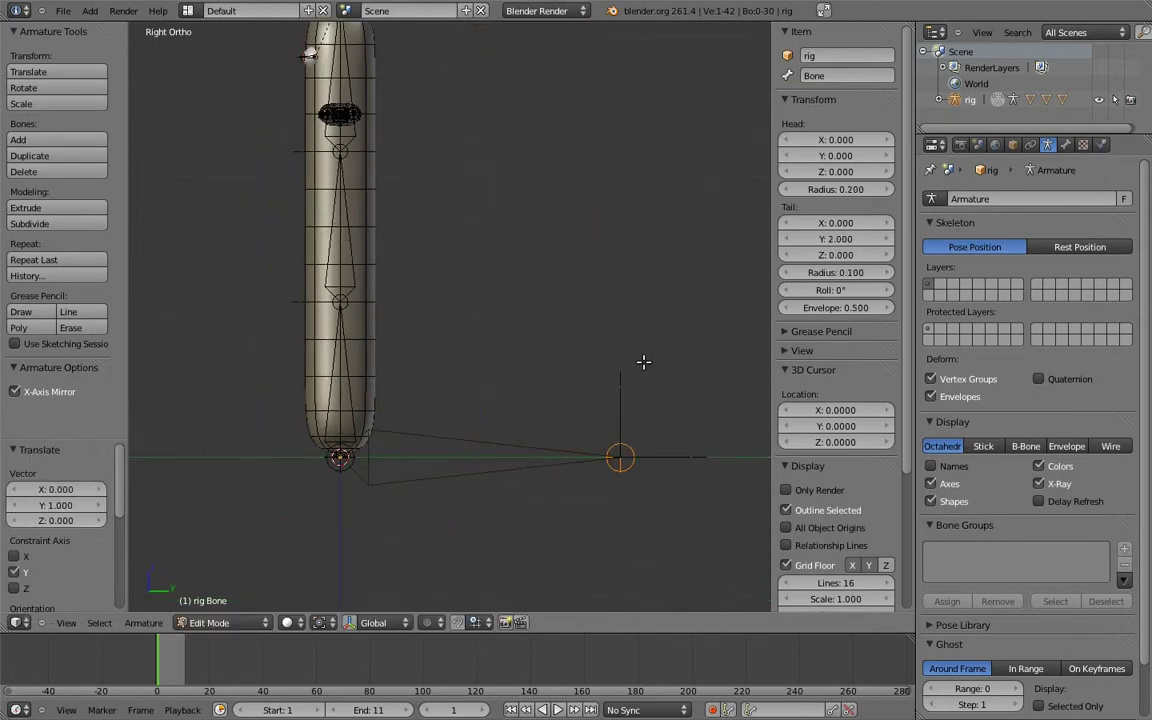
pyautogui.keyDown('shift'); pyautogui.moveTo(595, 378); pyautogui.dragTo(668, 409, button='middle'); pyautogui.keyUp('shift')
pyautogui.scroll(-2, 668, 409)
pyautogui.keyDown('shift'); pyautogui.moveTo(606, 352); pyautogui.dragTo(617, 360, button='middle'); pyautogui.keyUp('shift')
pyautogui.rightClick(547, 442)
# Rename the new bone to root
pyautogui.click(843, 75)
pyautogui.write('r')
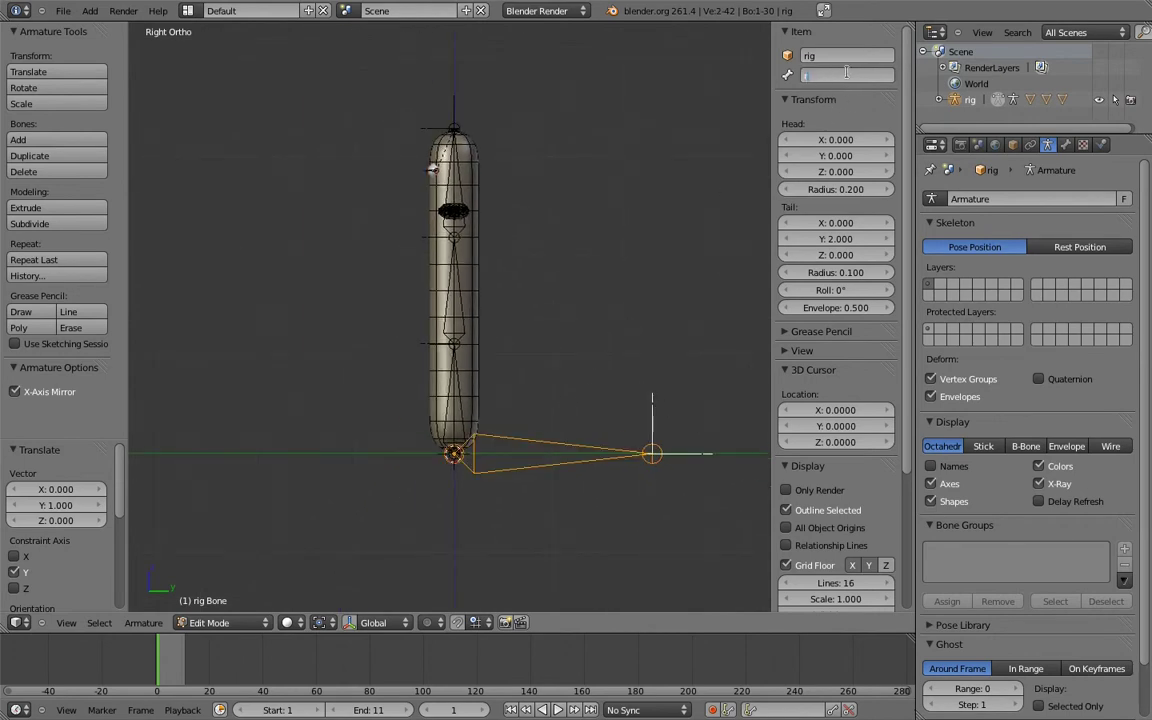
pyautogui.write('oot')
pyautogui.press('Return')
# Parent the lowest body bone to root with Keep Offset
pyautogui.press('e')
pyautogui.click(517, 434)
pyautogui.hotkey('ctrl', 'p')
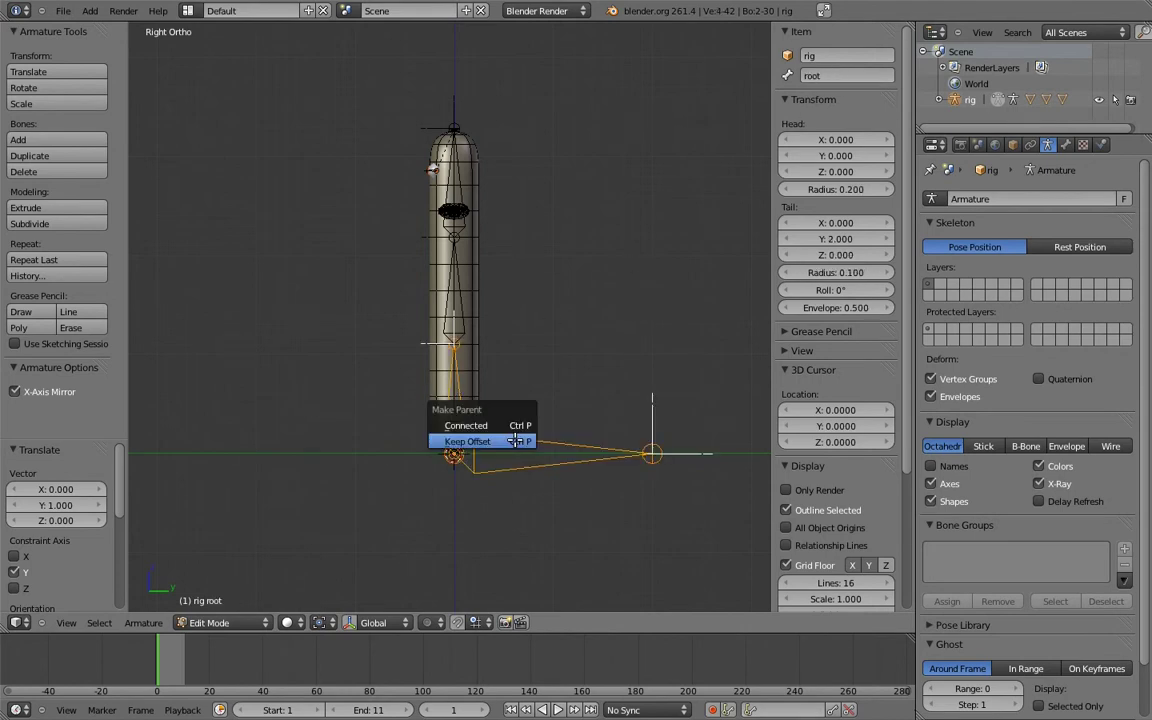
pyautogui.click(508, 441)
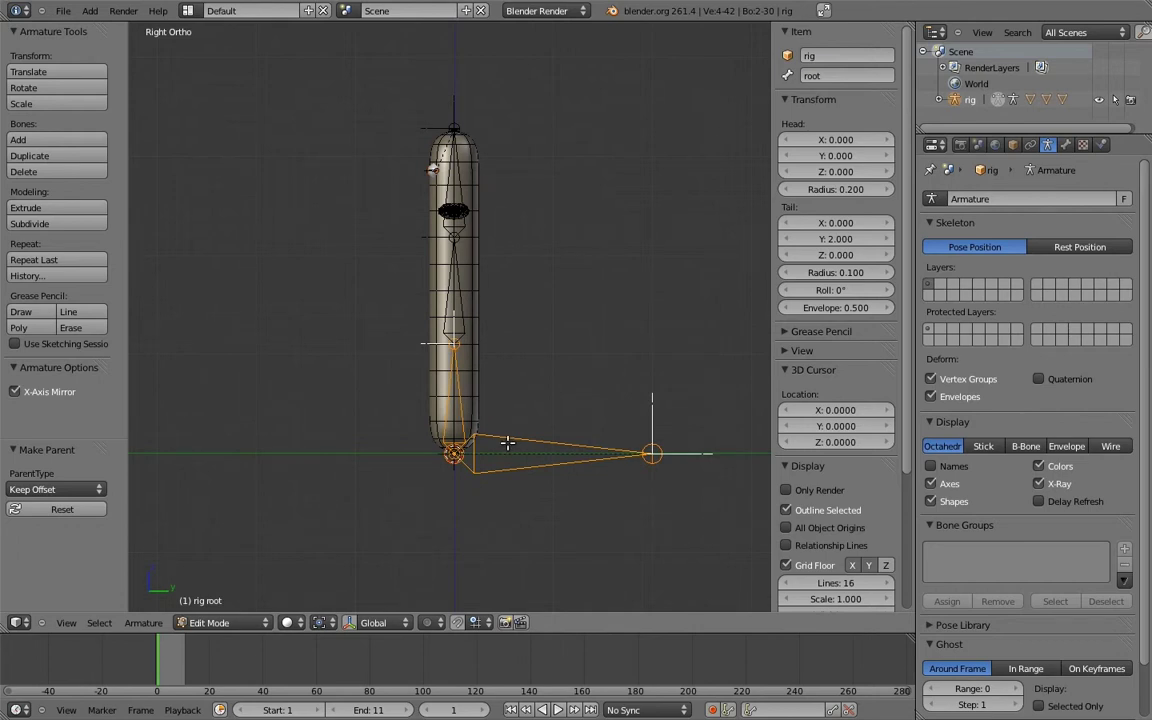
# Enter Pose Mode and test-move and test-rotate root, cancelling both to keep the rest pose
pyautogui.press('Tab')
pyautogui.hotkey('ctrl', 'Tab')
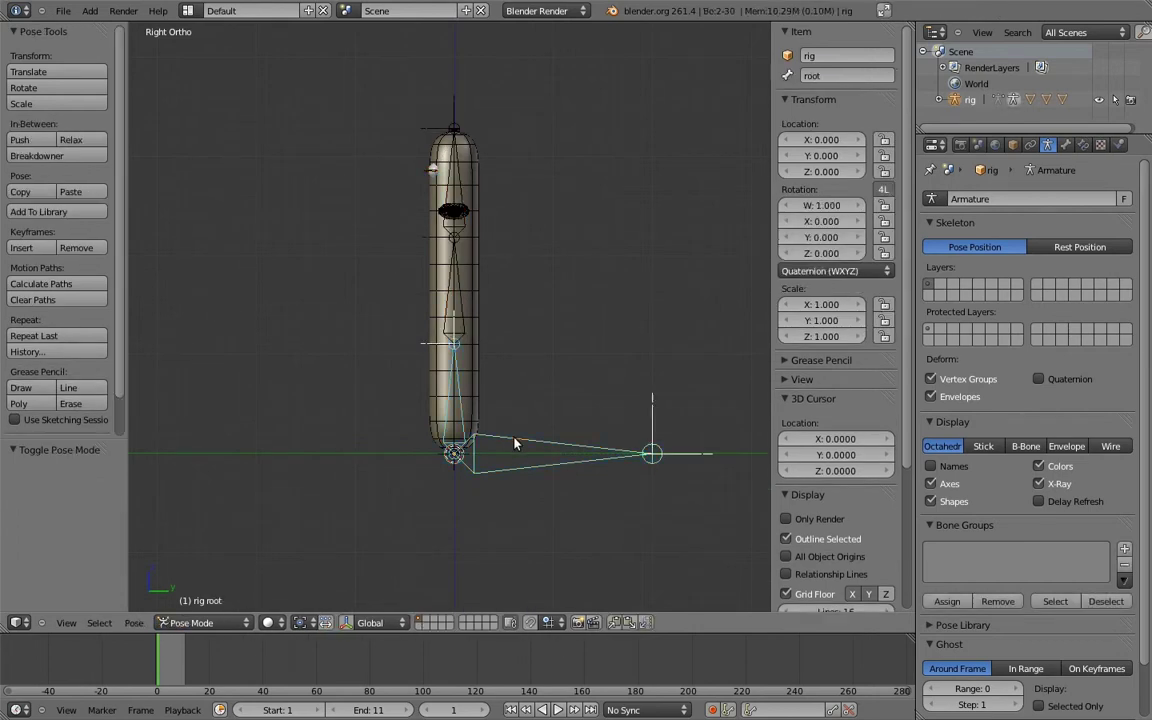
pyautogui.press('g')
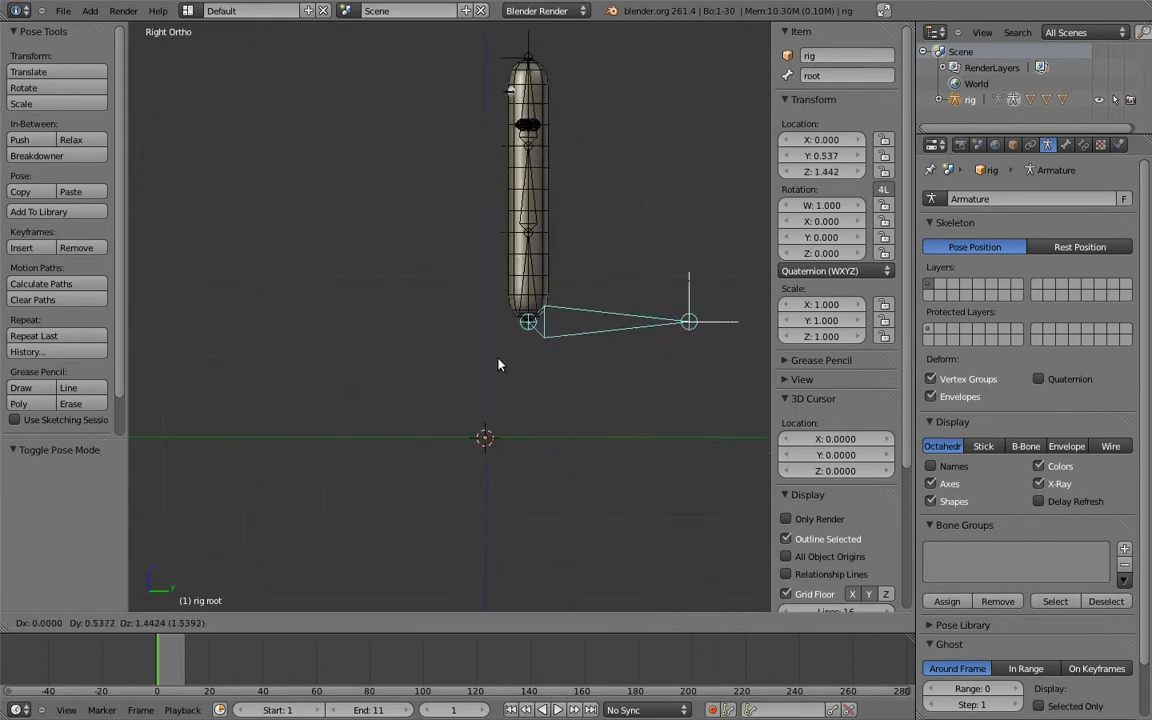
pyautogui.press('Escape')
pyautogui.press('KP_1')
pyautogui.press('r')
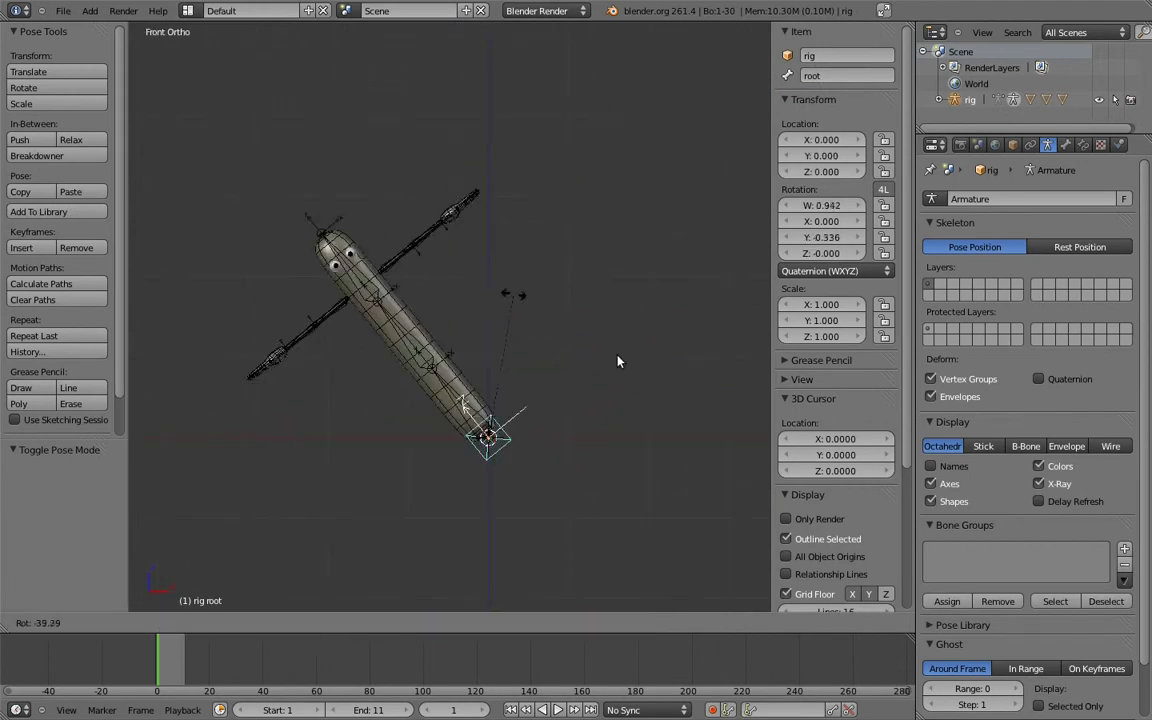
pyautogui.press('Escape')
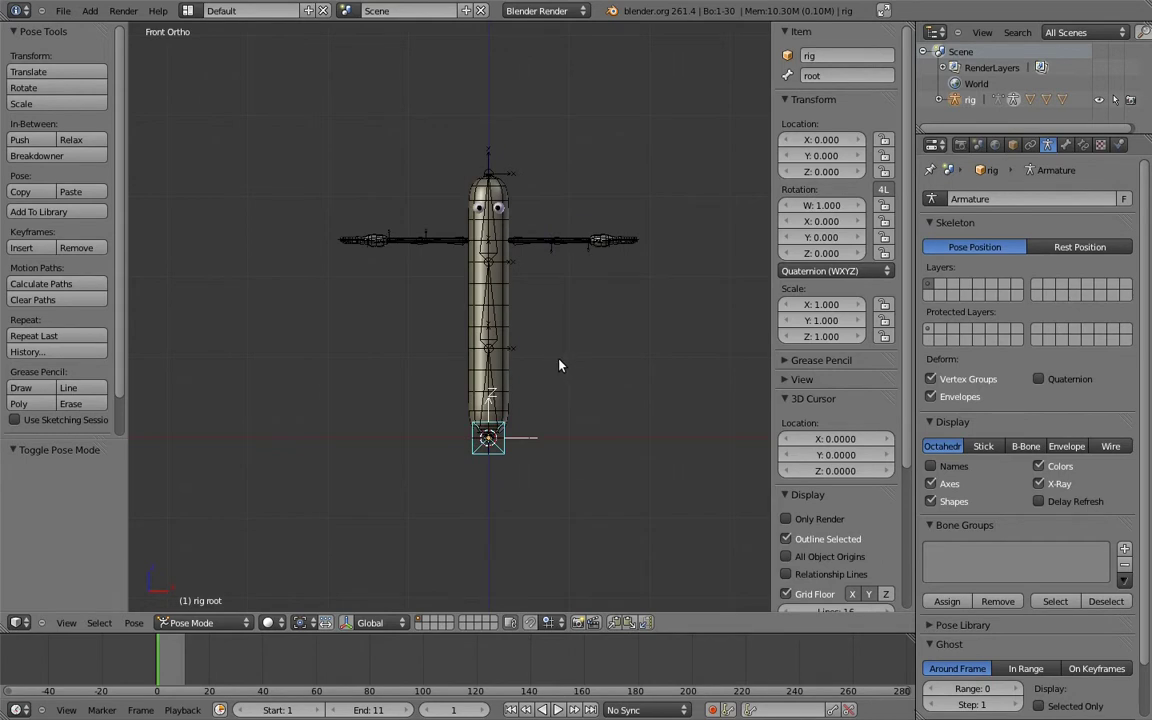
# Select upper_arm.L and inspect its Bone properties: parent body.03, inheriting rotation and scale
pyautogui.rightClick(530, 246)
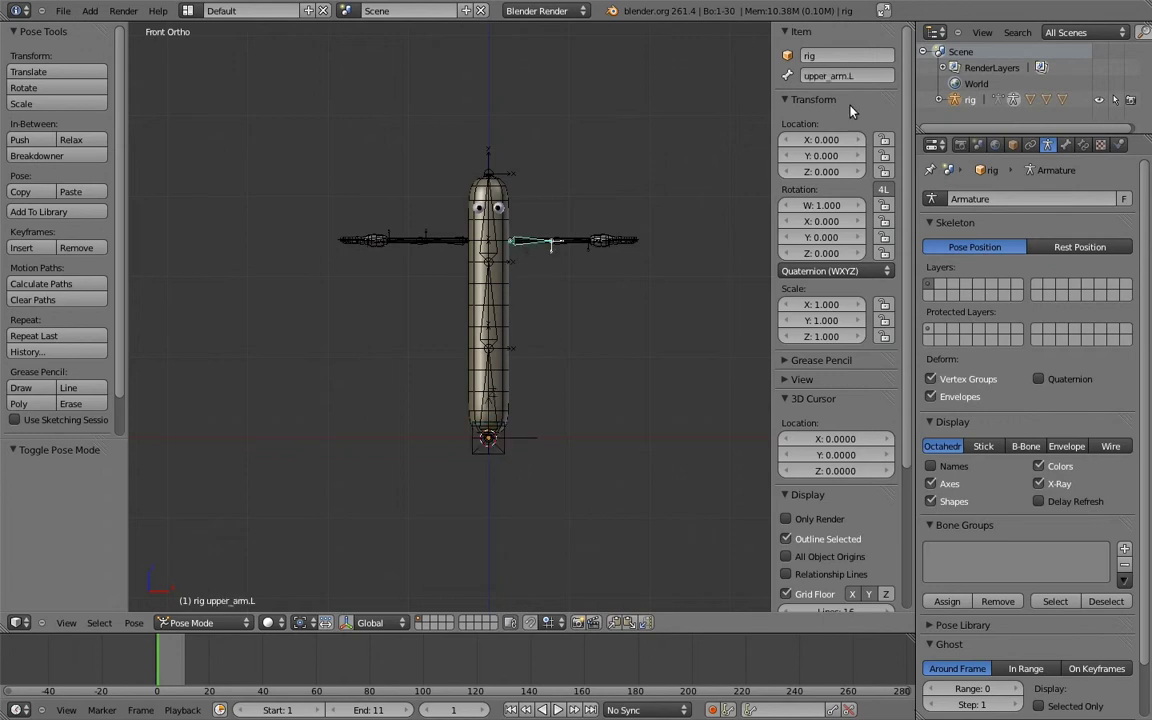
pyautogui.click(1065, 145)
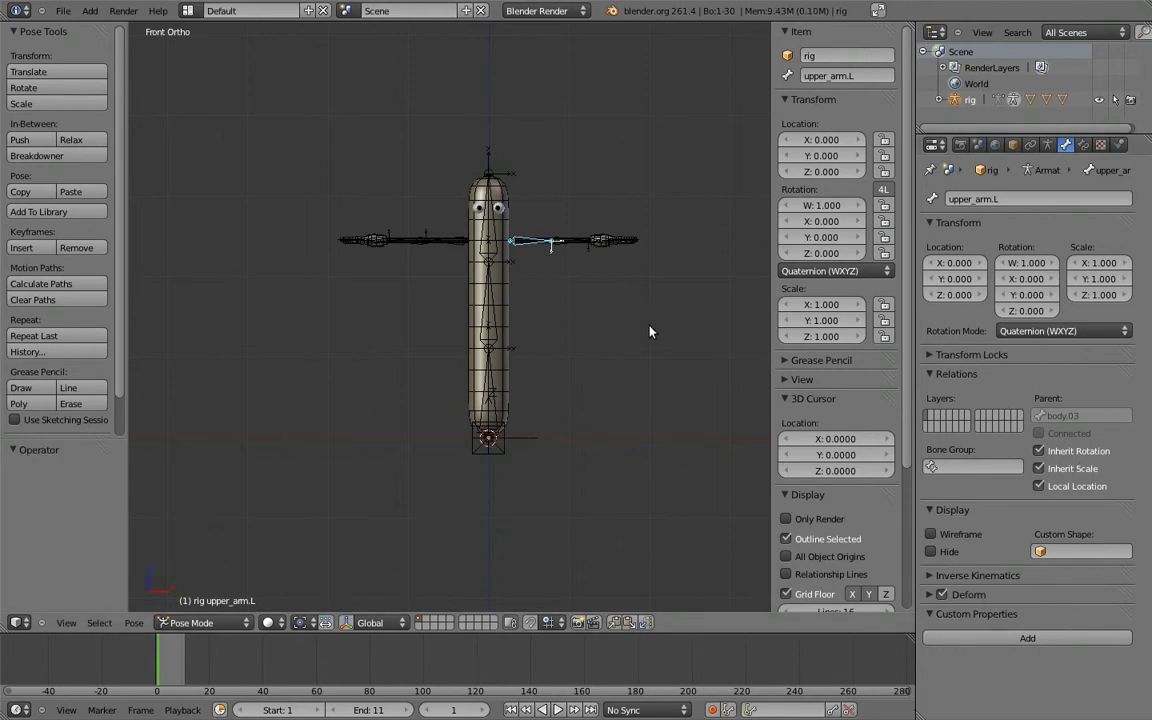
pyautogui.press('Tab')
# Duplicate the upper and lower body bones 2 units out along X
pyautogui.rightClick(492, 238)
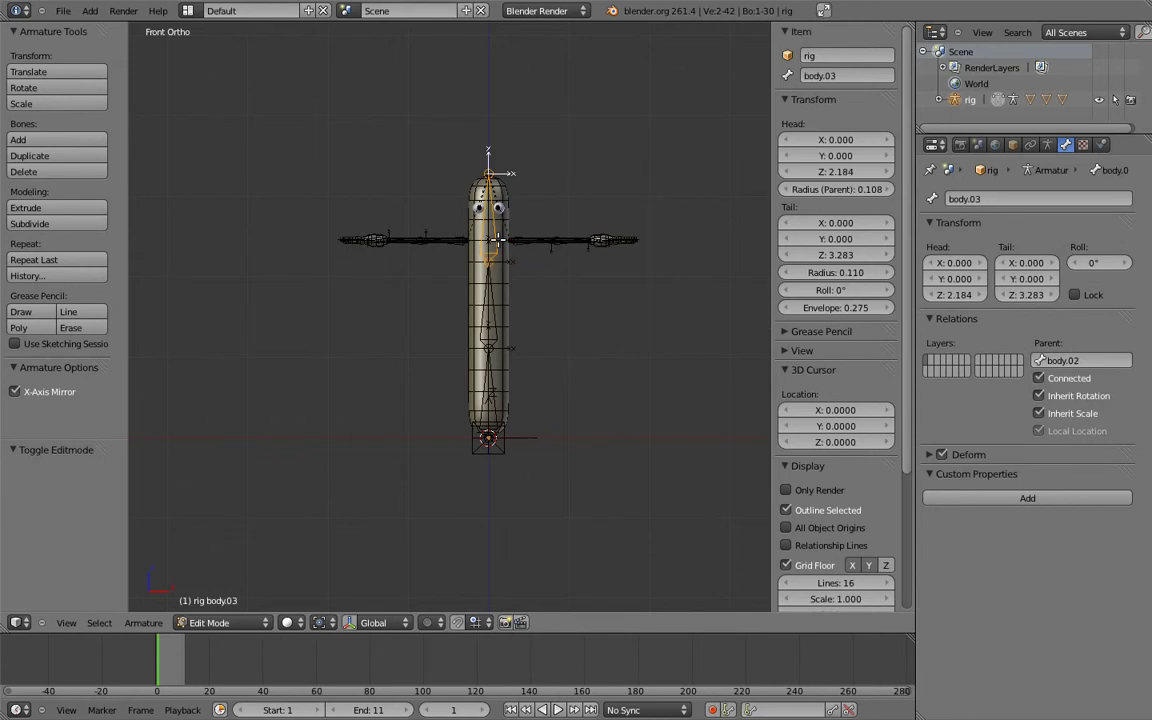
pyautogui.hotkey('shift', 'd')
pyautogui.press('x')
pyautogui.click(665, 291)
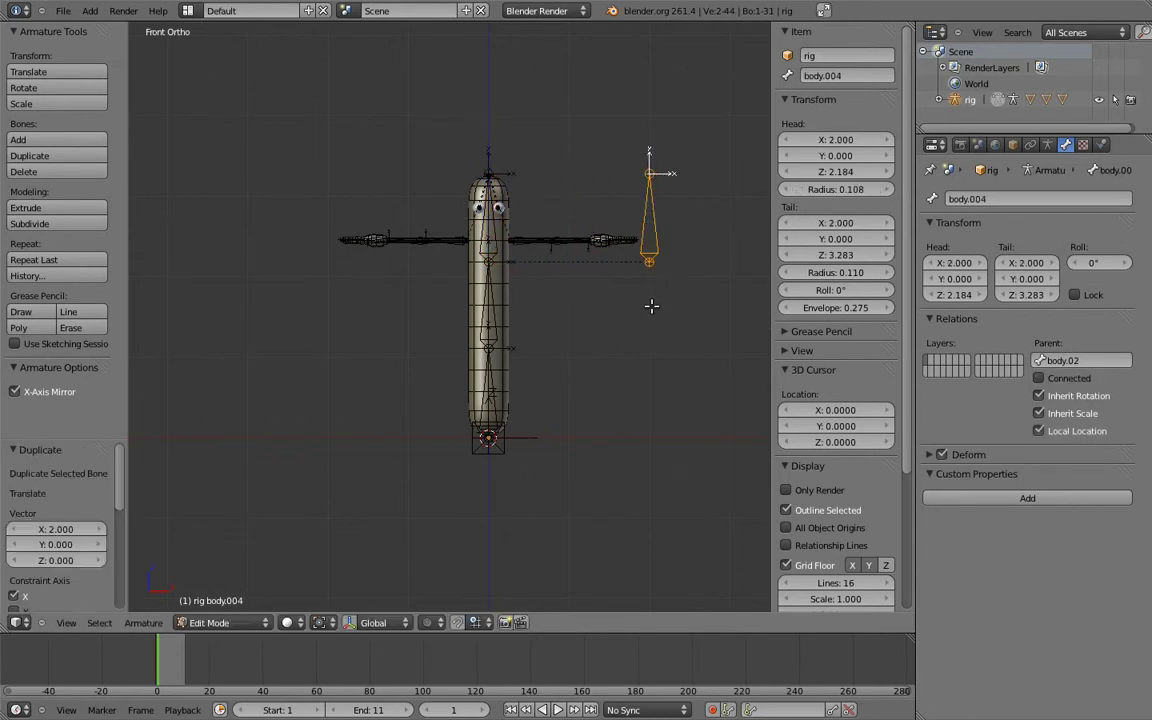
pyautogui.rightClick(500, 385)
pyautogui.hotkey('shift', 'd')
pyautogui.press('x')
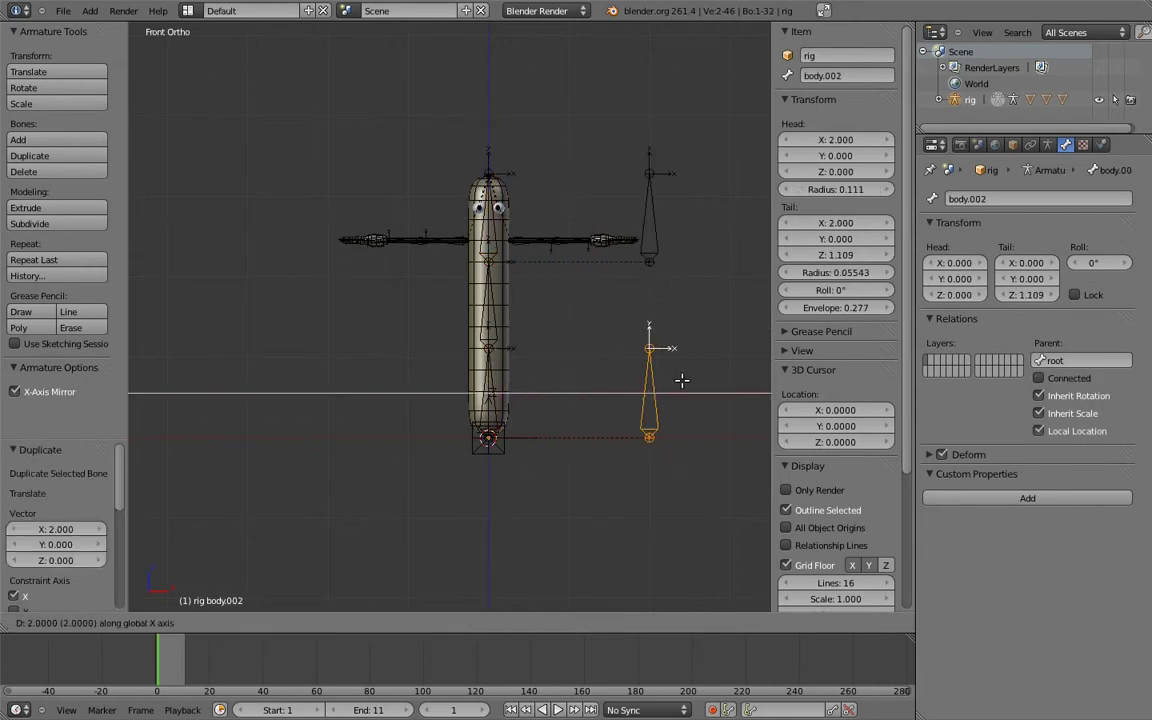
pyautogui.click(677, 381)
# Raise the lower copy's tail 0.5 and the upper copy's top joint 0.3 along Z
pyautogui.rightClick(652, 343)
pyautogui.press('g')
pyautogui.press('z')
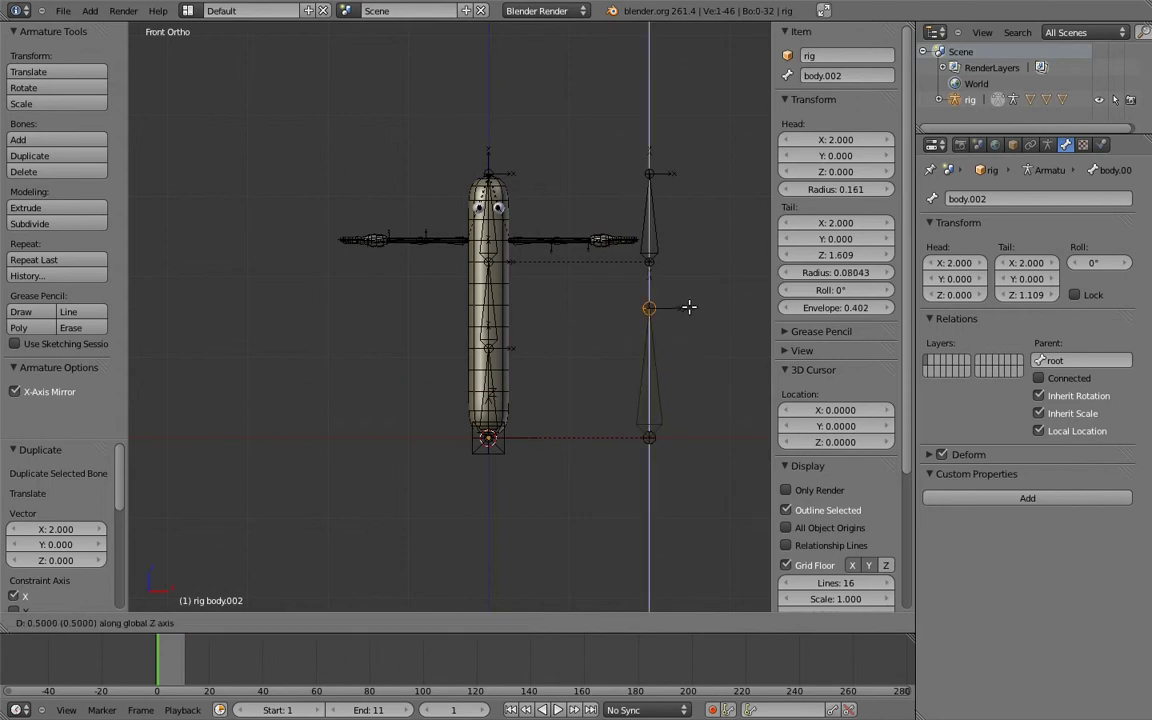
pyautogui.click(688, 306)
pyautogui.rightClick(649, 172)
pyautogui.press('z')
pyautogui.click(689, 177)
# Parent both copied bones to root with Keep Offset
pyautogui.rightClick(660, 247)
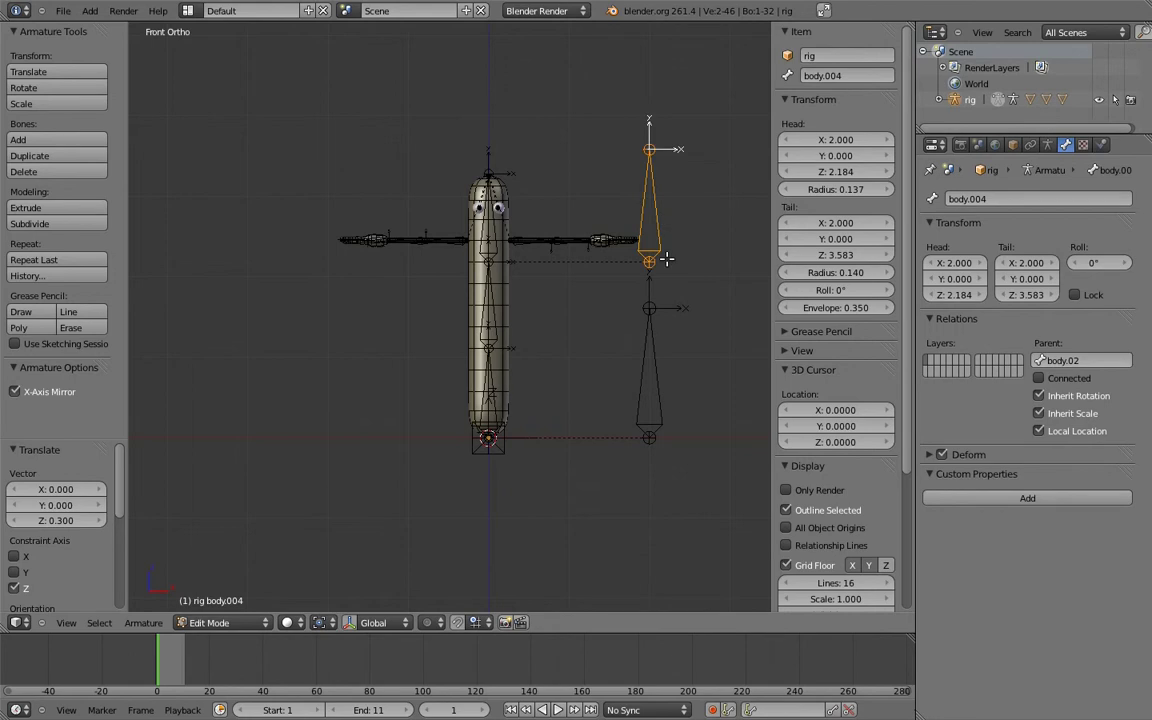
pyautogui.keyDown('shift'); pyautogui.rightClick(650, 355); pyautogui.keyUp('shift')
pyautogui.moveTo(598, 241); pyautogui.dragTo(527, 254, button='middle')
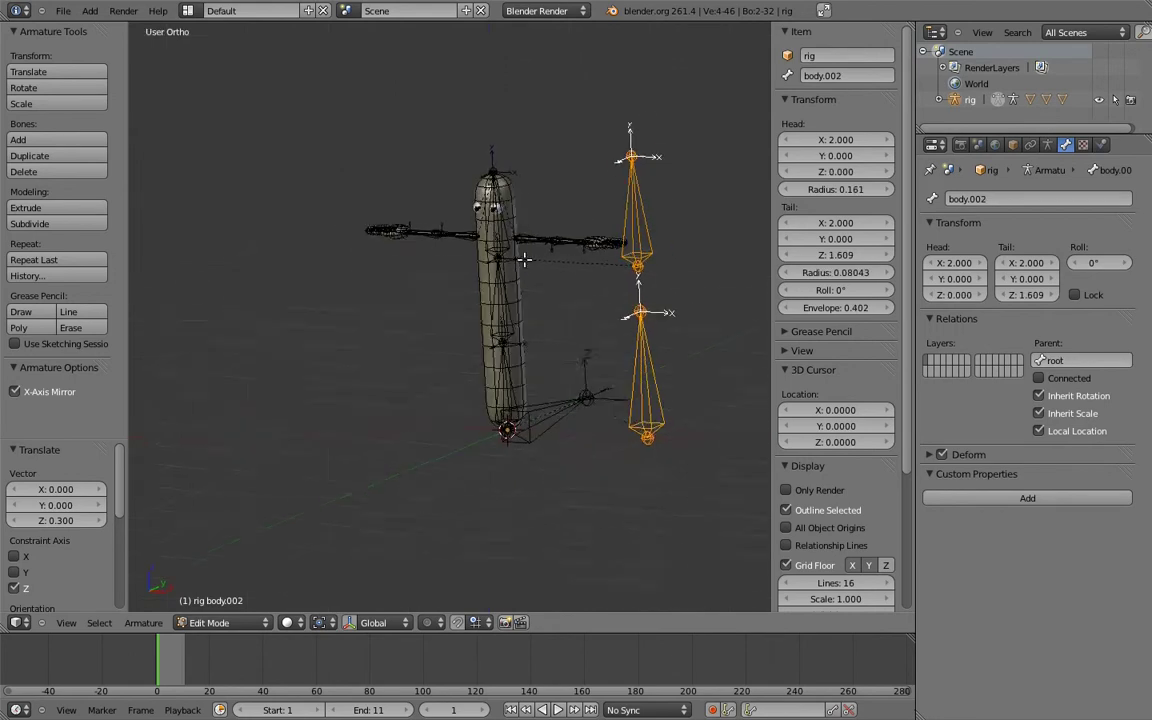
pyautogui.keyDown('shift'); pyautogui.rightClick(568, 399); pyautogui.keyUp('shift')
pyautogui.hotkey('ctrl', 'p')
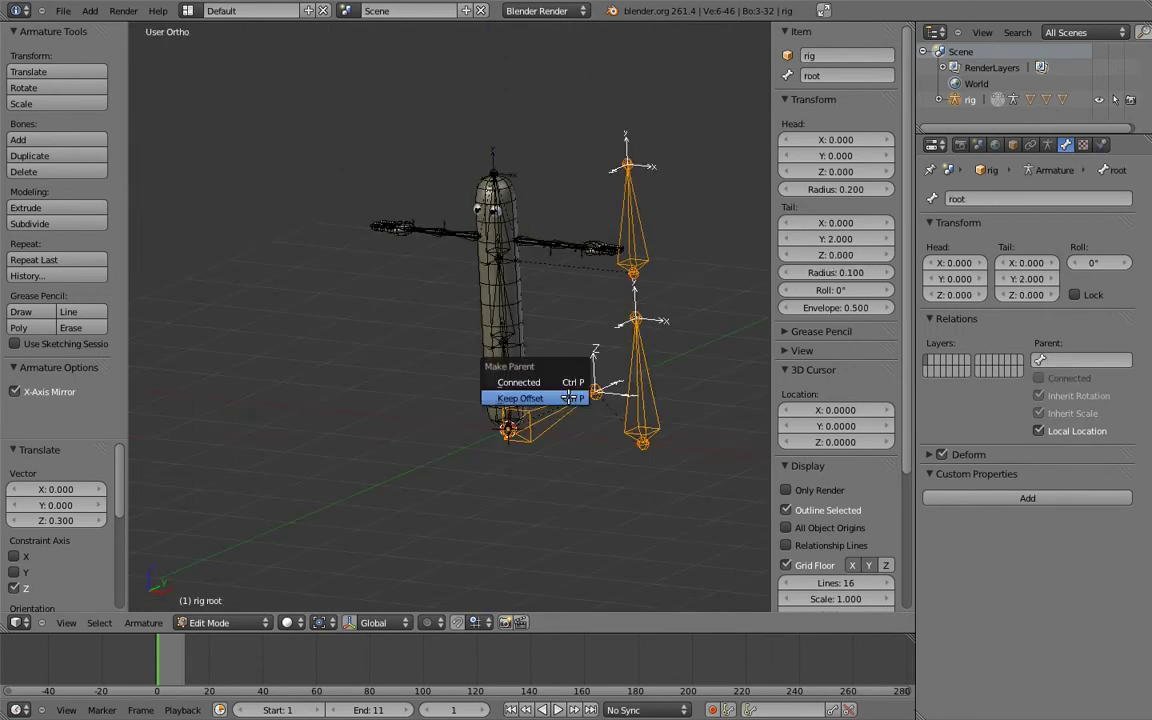
pyautogui.click(568, 397)
# Rename the upper side bone to body_top
pyautogui.press('KP_1')
pyautogui.rightClick(589, 186)
pyautogui.click(848, 77)
pyautogui.write('body_top')
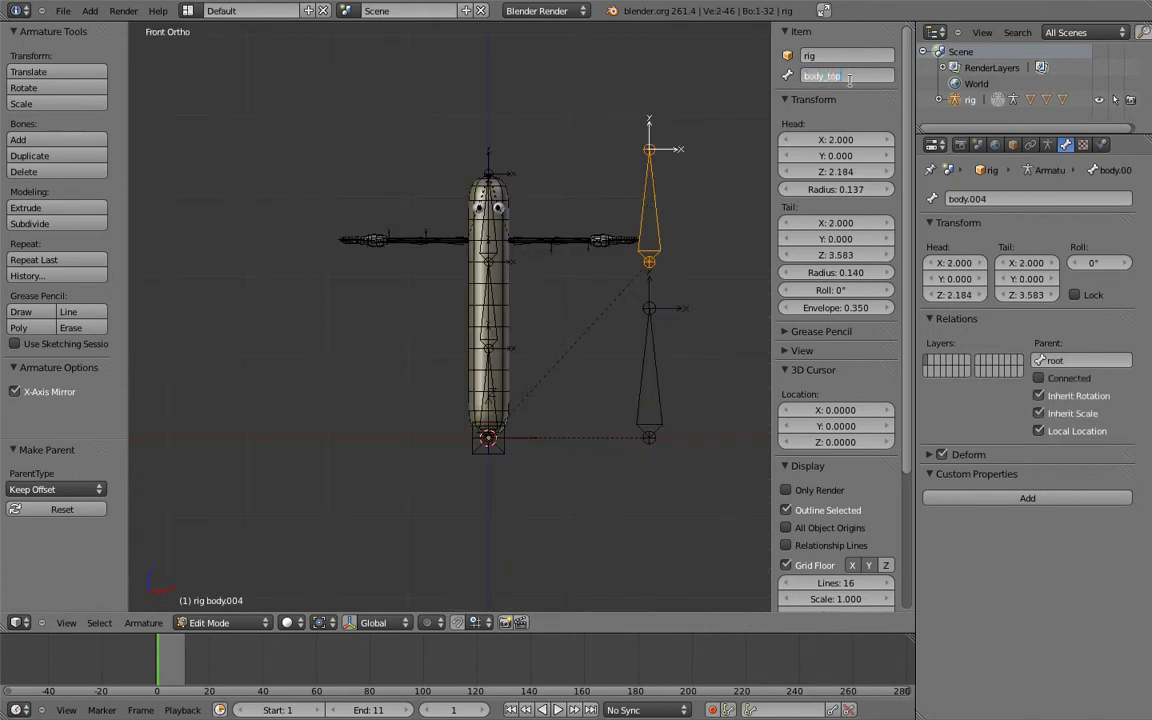
pyautogui.press('Return')
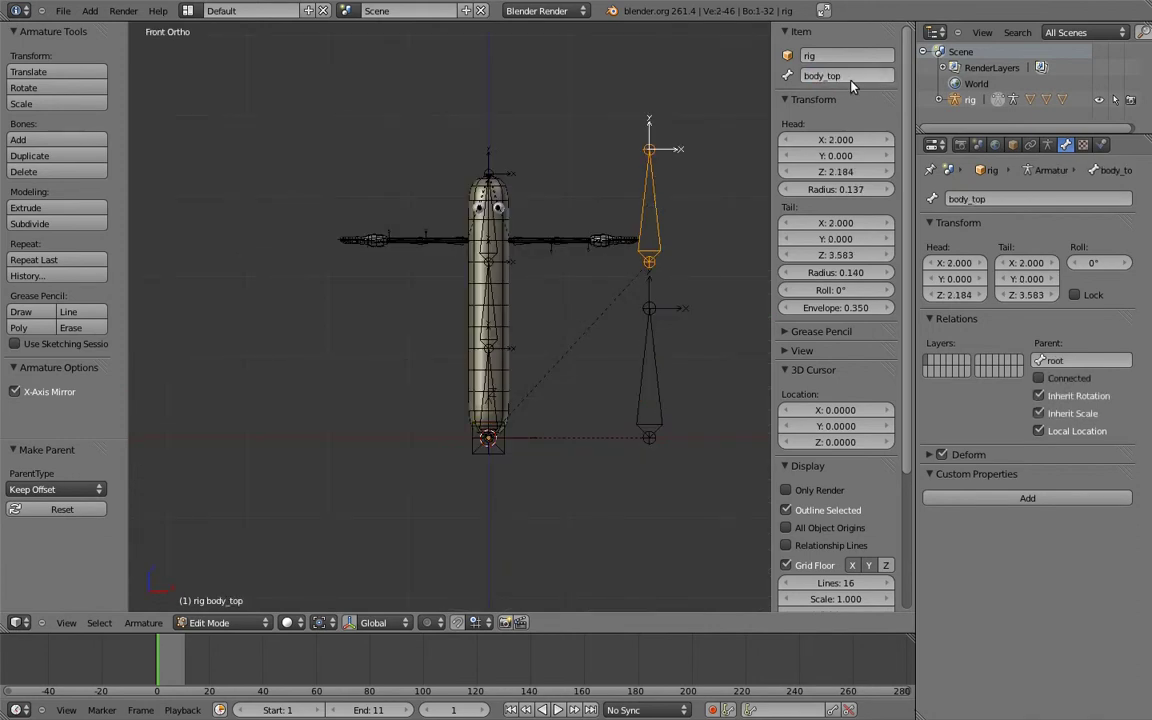
# Rename the lower side bone to body_bottom and return to Pose Mode
pyautogui.rightClick(652, 376)
pyautogui.click(838, 77)
pyautogui.write('bo')
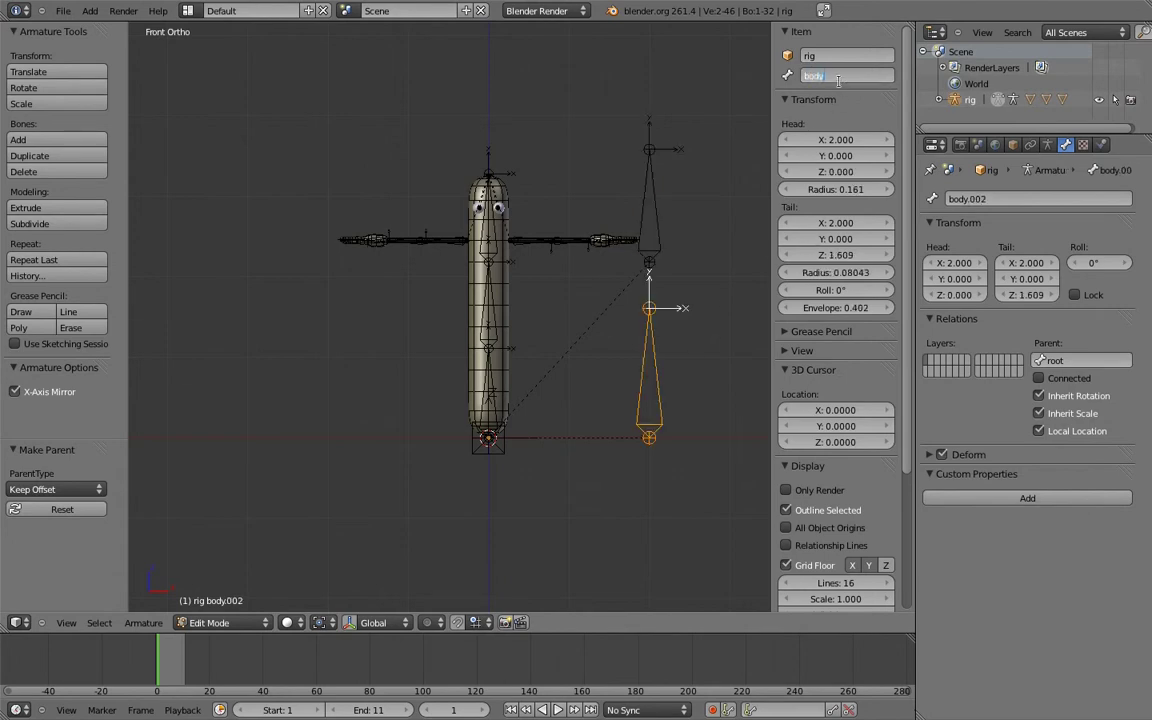
pyautogui.write('ttom')
pyautogui.press('Return')
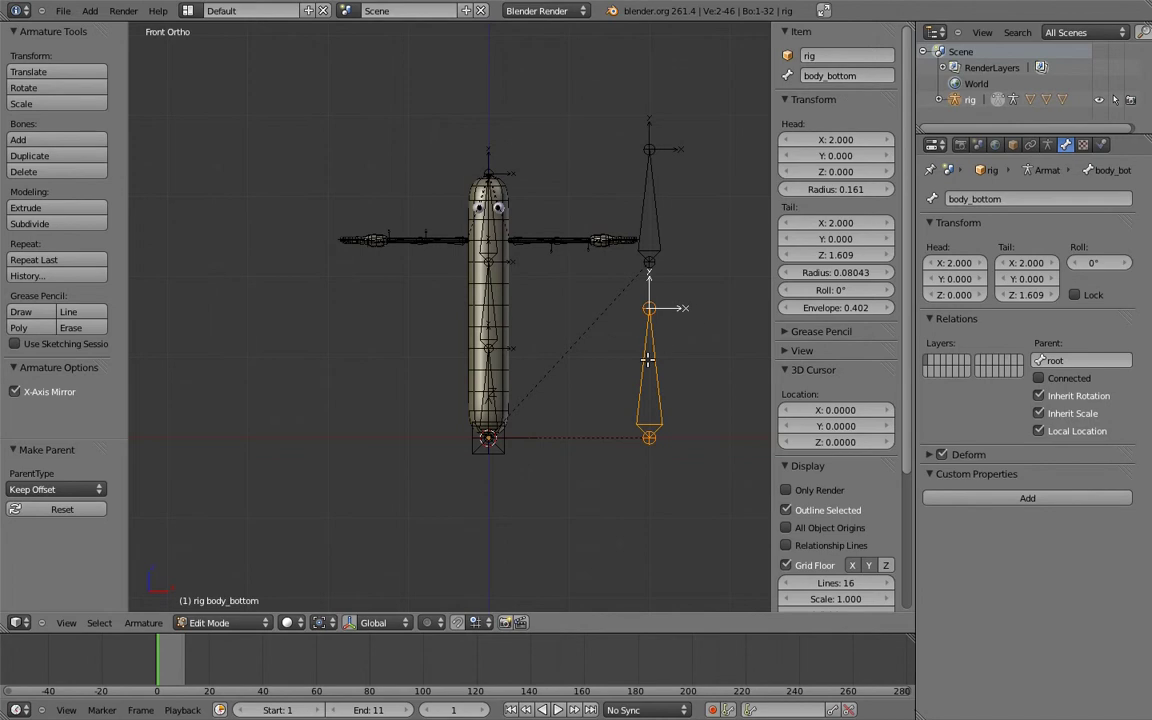
pyautogui.hotkey('ctrl', 'Tab')
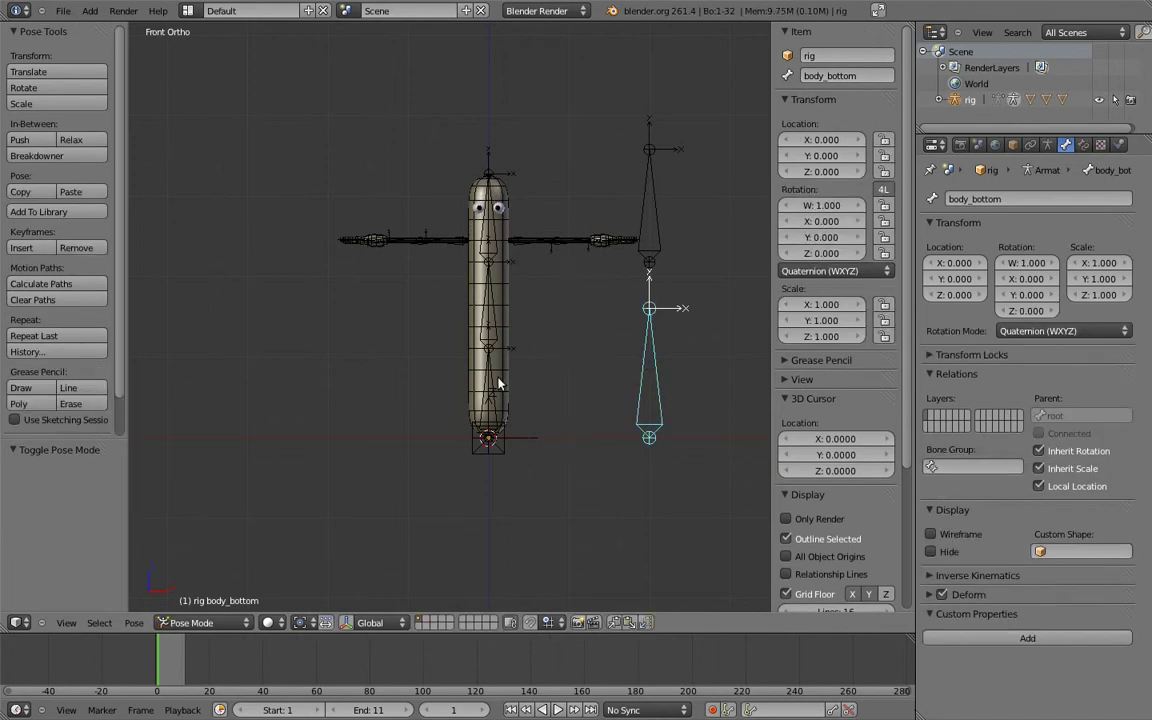
# Add Copy Transforms constraints to the torso bones body.01 and body.02
pyautogui.rightClick(498, 383)
pyautogui.hotkey('ctrl', 'shift', 'c')
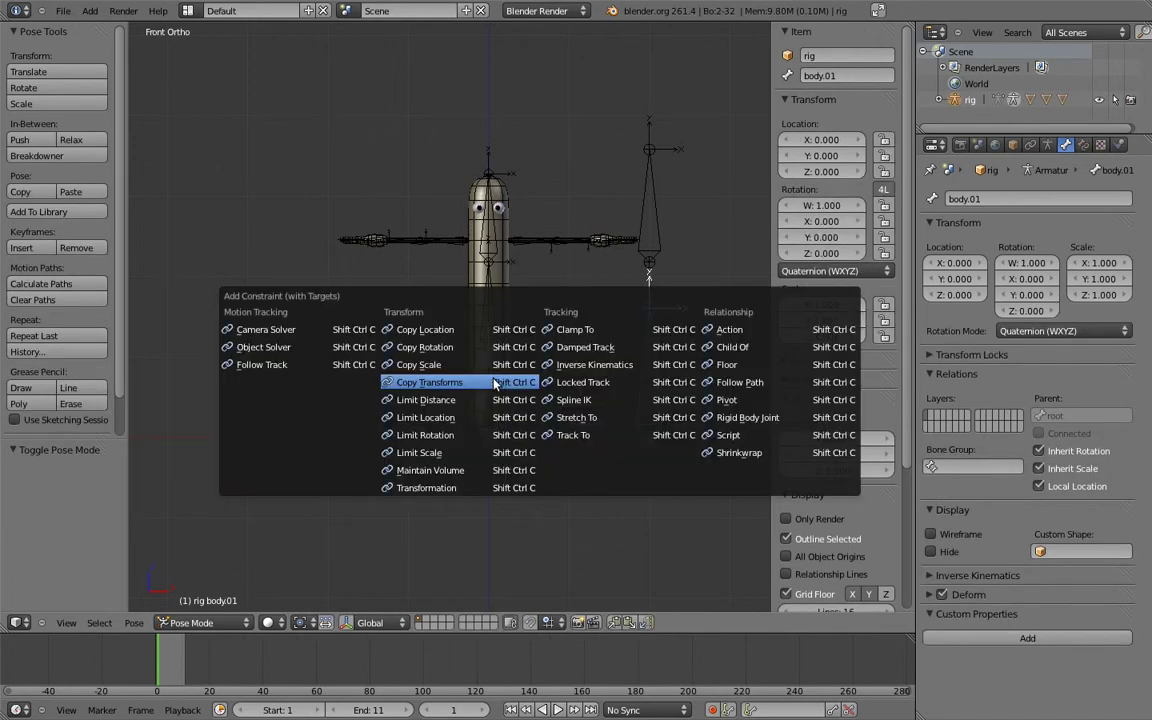
pyautogui.click(494, 384)
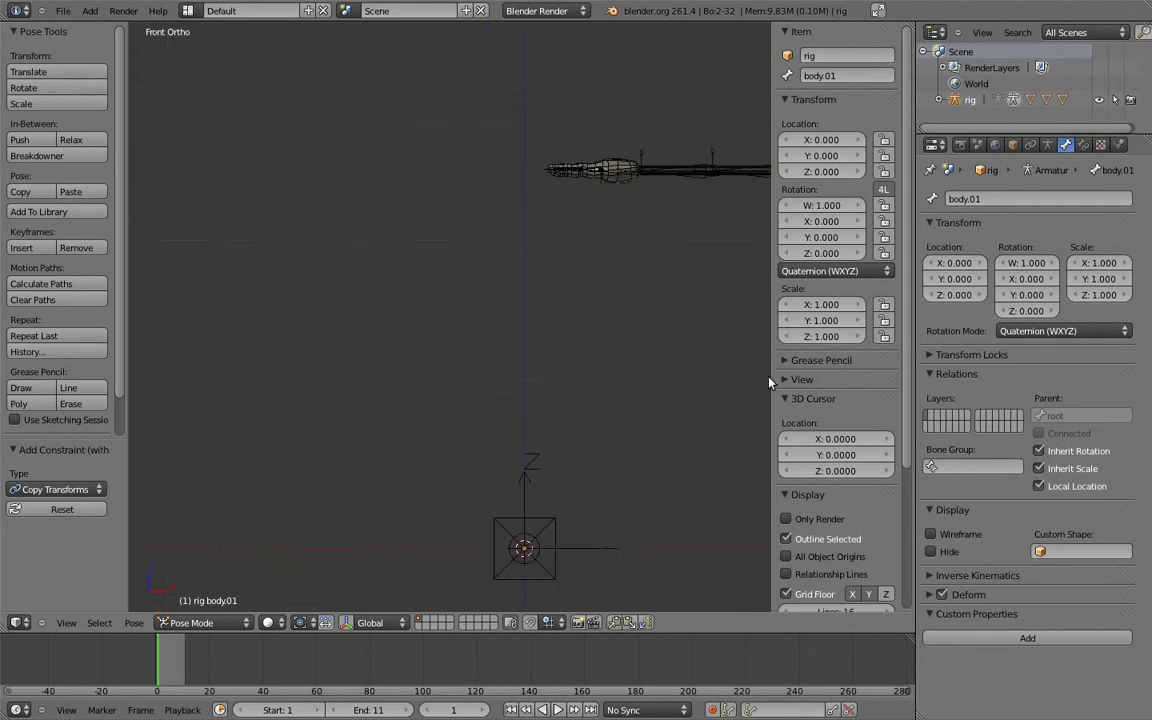
pyautogui.keyDown('shift'); pyautogui.moveTo(770, 382); pyautogui.dragTo(545, 474, button='middle'); pyautogui.keyUp('shift')
pyautogui.rightClick(553, 392)
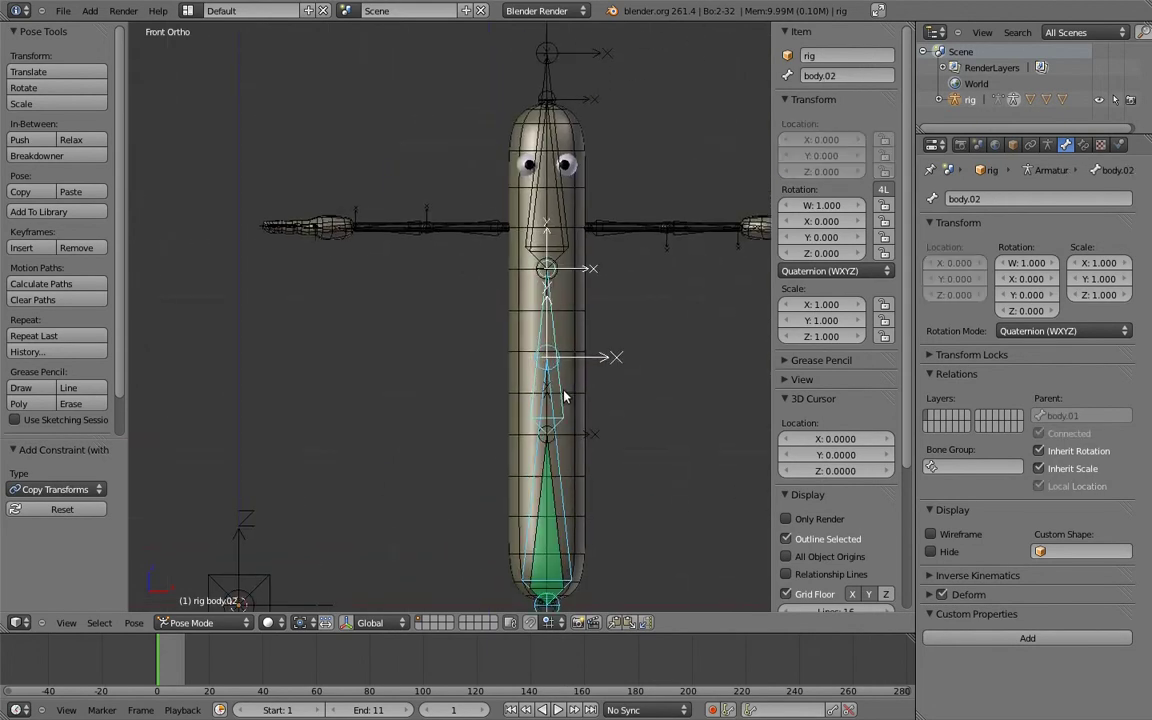
pyautogui.hotkey('ctrl', 'shift', 'c')
pyautogui.click(556, 399)
# Make body.03 copy body_top's transforms, then select body_top
pyautogui.keyDown('shift'); pyautogui.moveTo(556, 399); pyautogui.dragTo(531, 511, button='middle'); pyautogui.keyUp('shift')
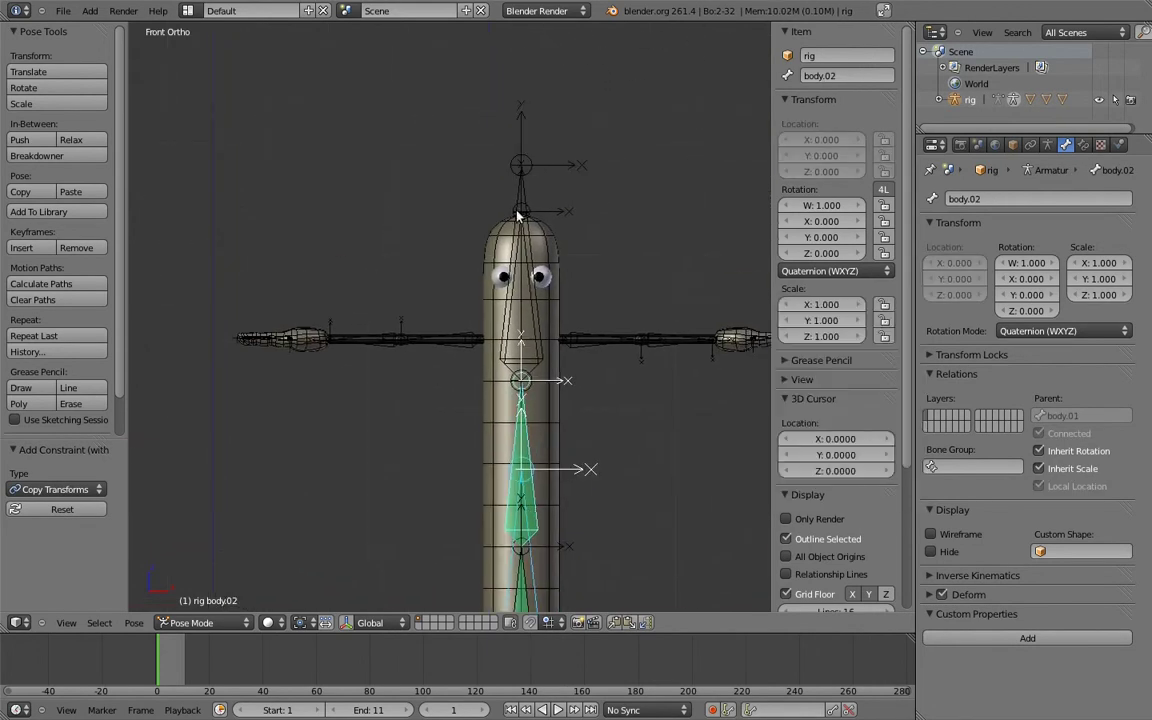
pyautogui.rightClick(529, 190)
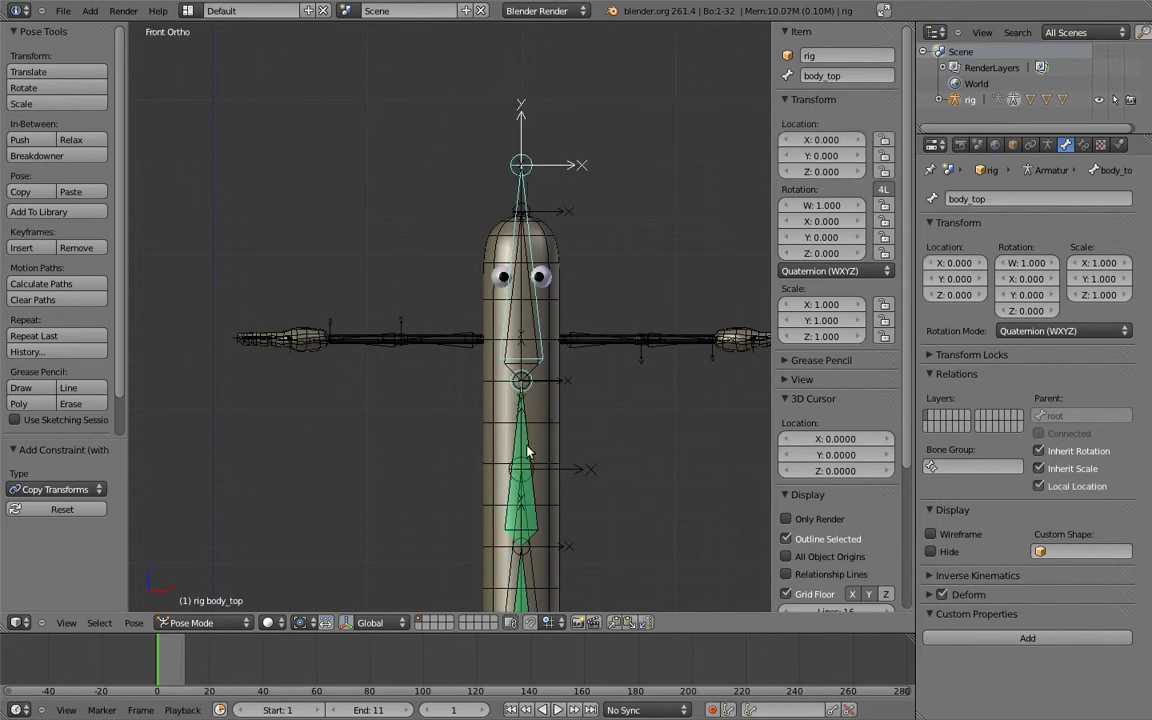
pyautogui.hotkey('ctrl', 'shift', 'c')
pyautogui.click(529, 453)
pyautogui.rightClick(529, 193)
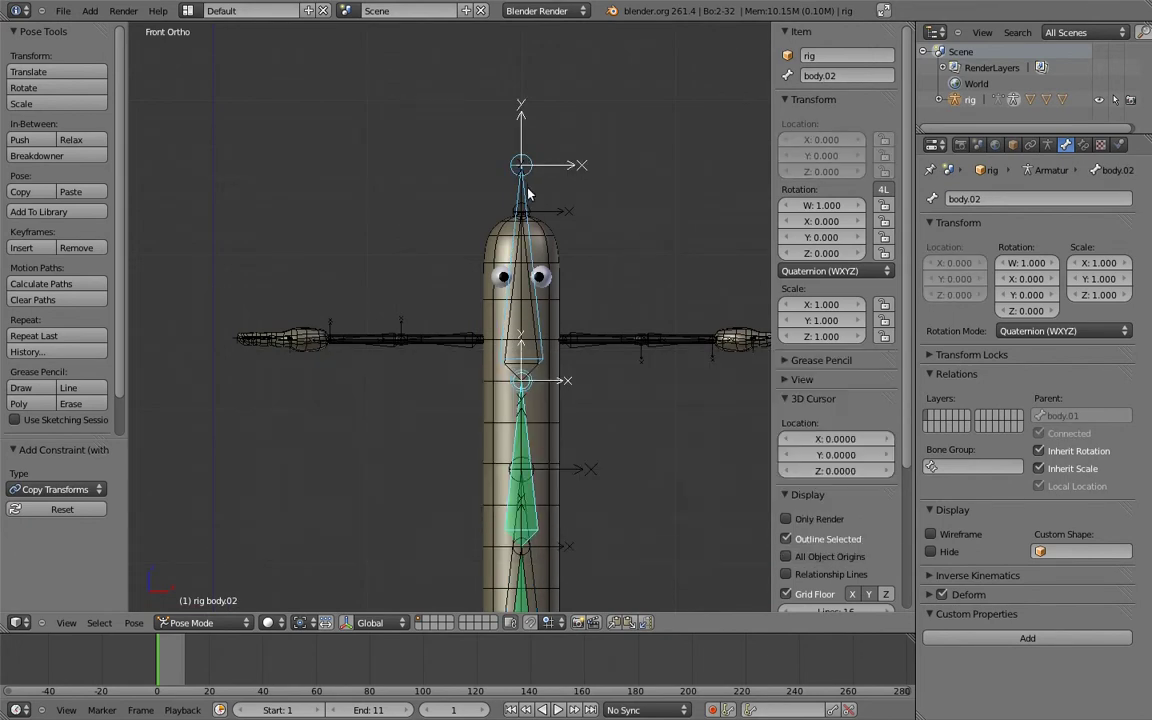
pyautogui.rightClick(537, 311)
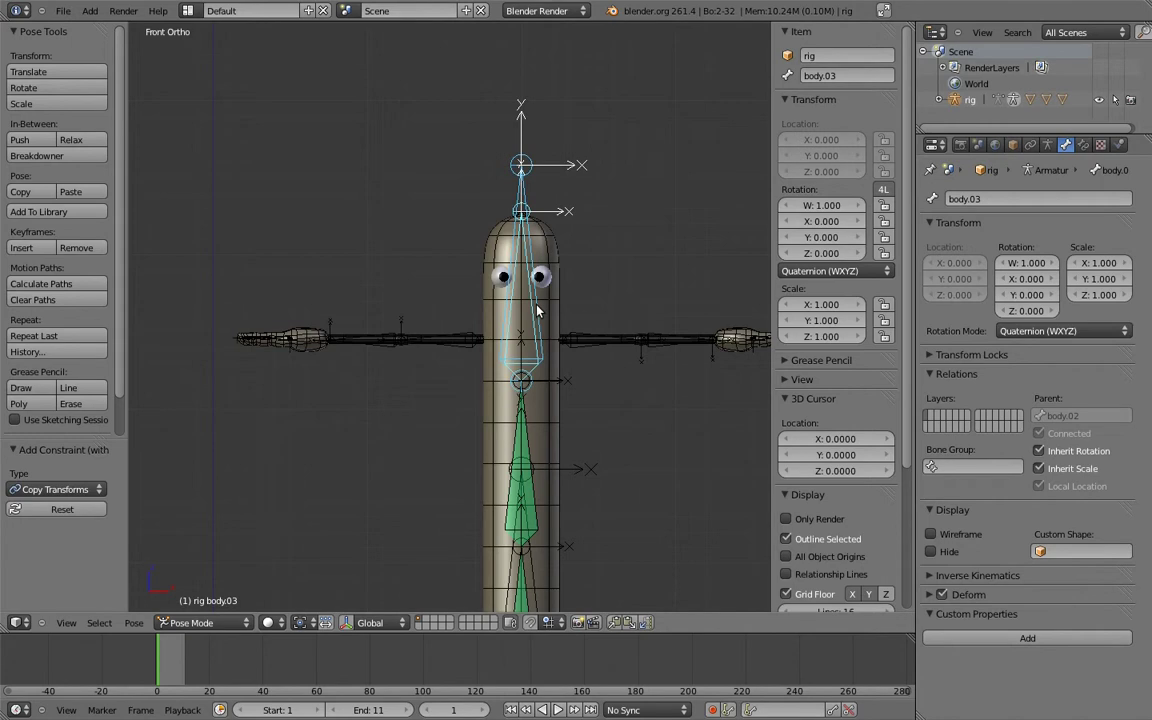
pyautogui.hotkey('ctrl', 'shift', 'c')
pyautogui.click(532, 306)
pyautogui.scroll(-3, 590, 225)
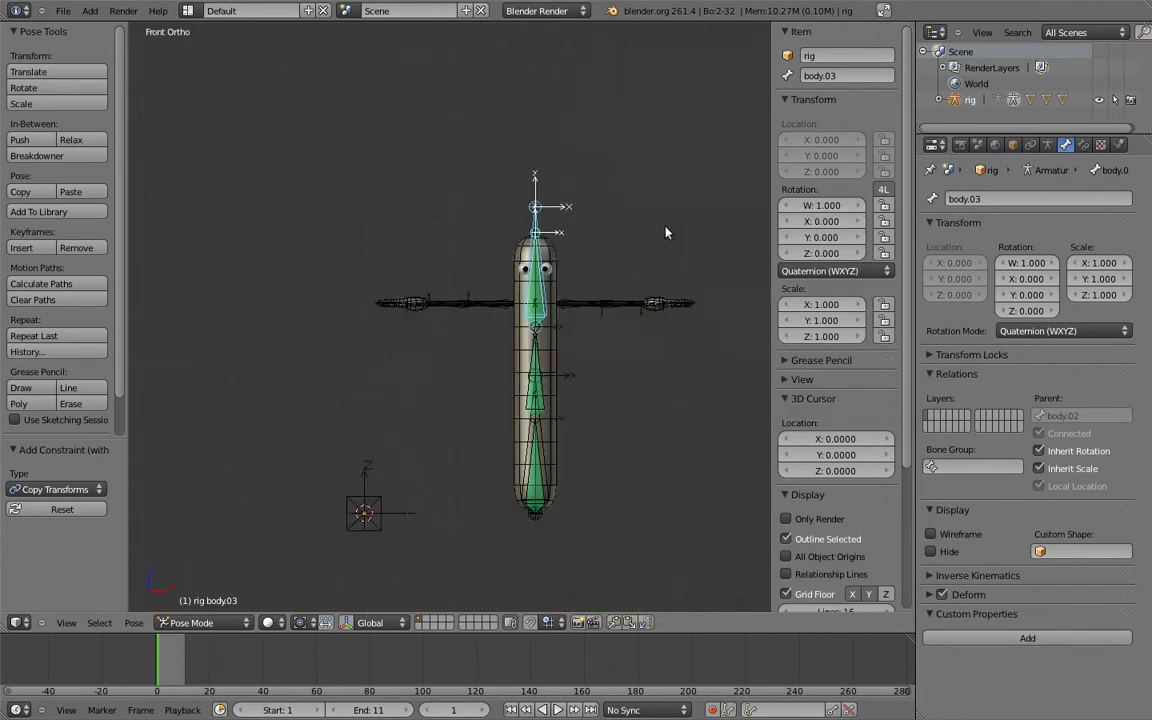
pyautogui.rightClick(536, 218)
# Bend the torso with body_top, then set body.02's body_top Copy Transforms influence to 0.5
pyautogui.press('r')
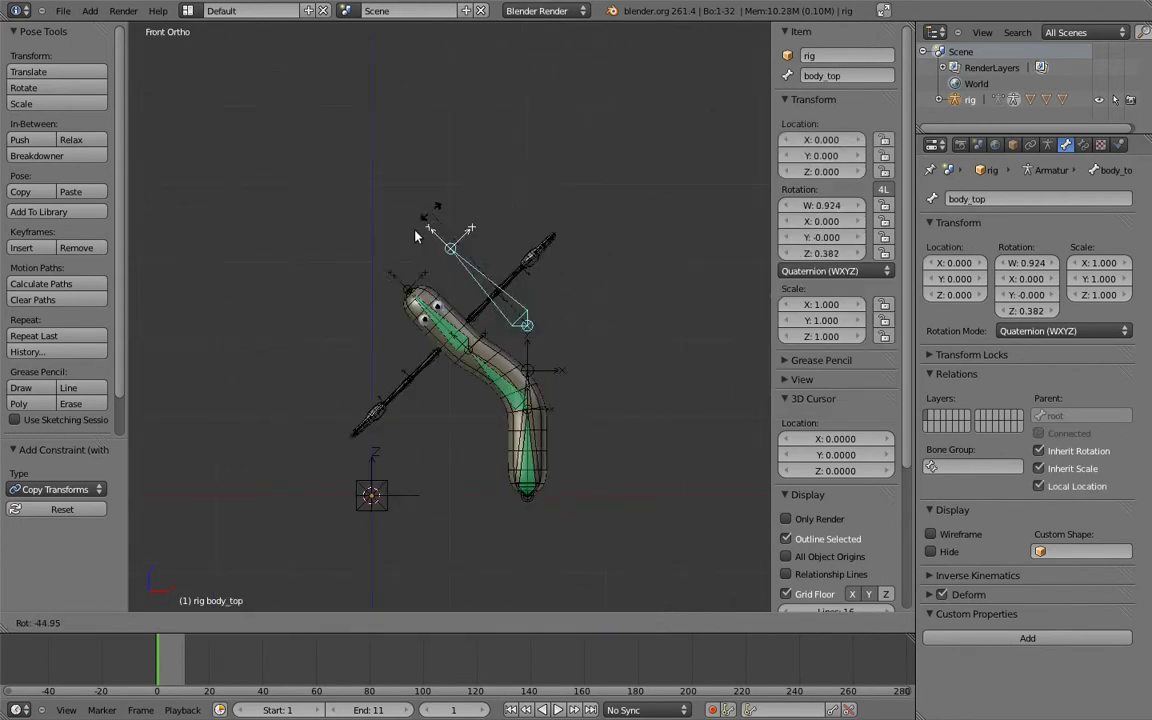
pyautogui.click(390, 322)
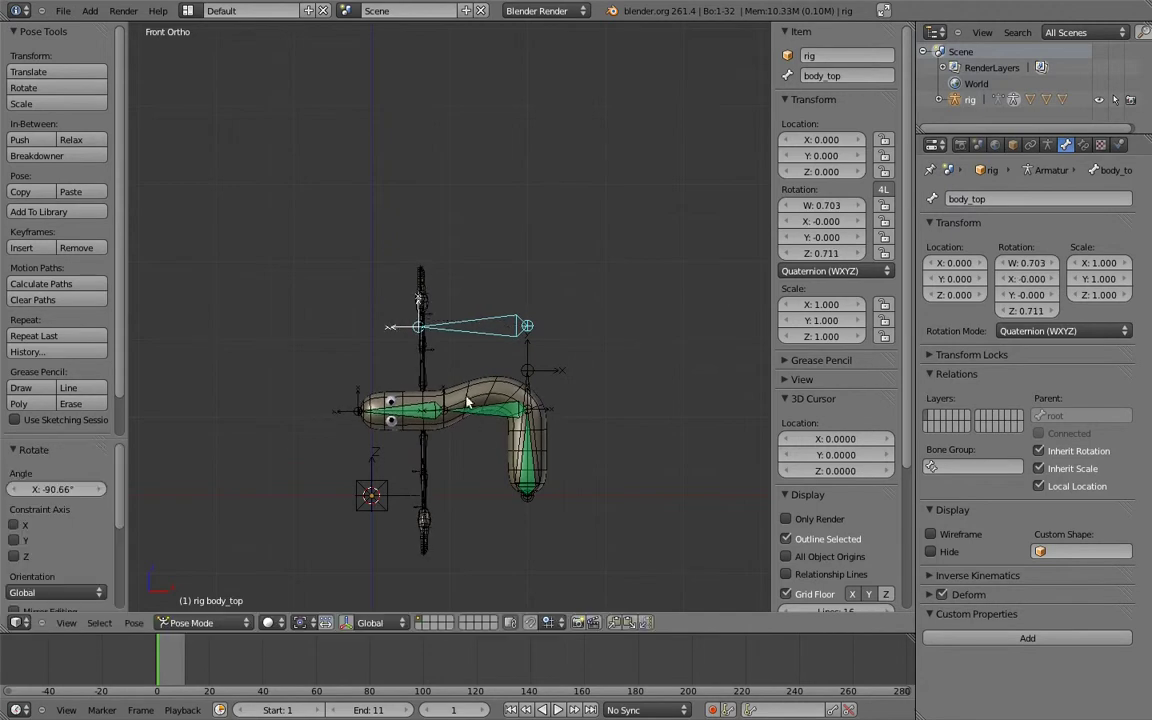
pyautogui.rightClick(435, 371)
pyautogui.click(1083, 145)
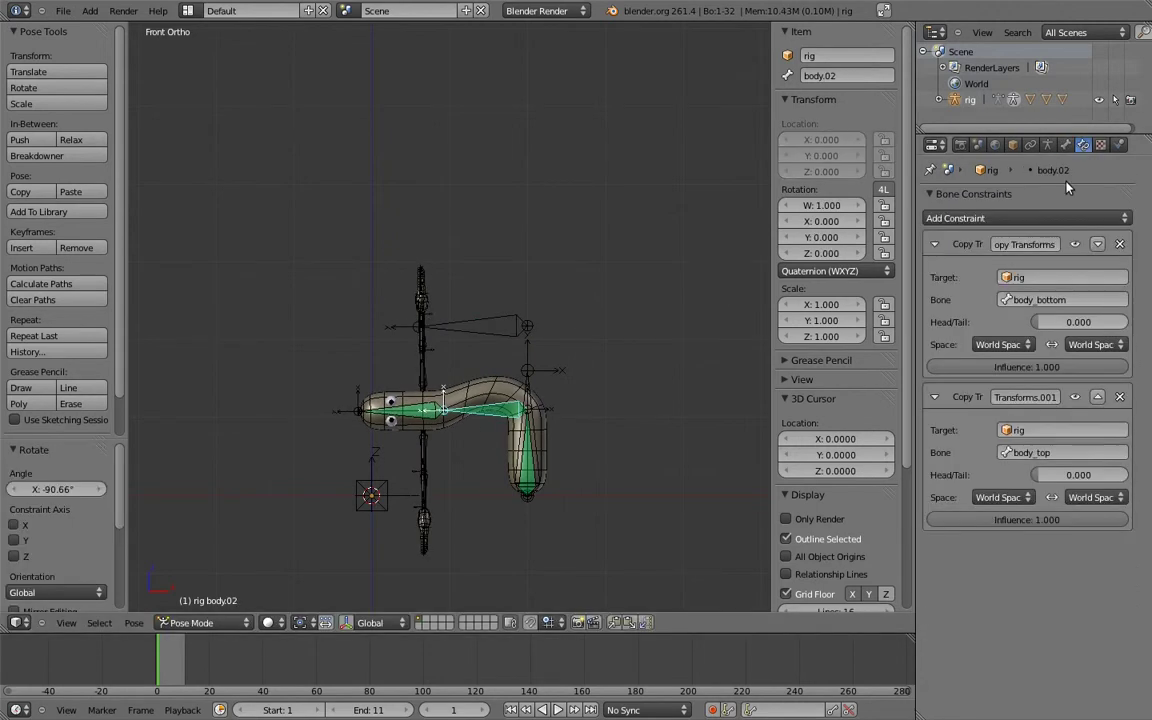
pyautogui.click(1068, 520)
pyautogui.press('BackSpace')
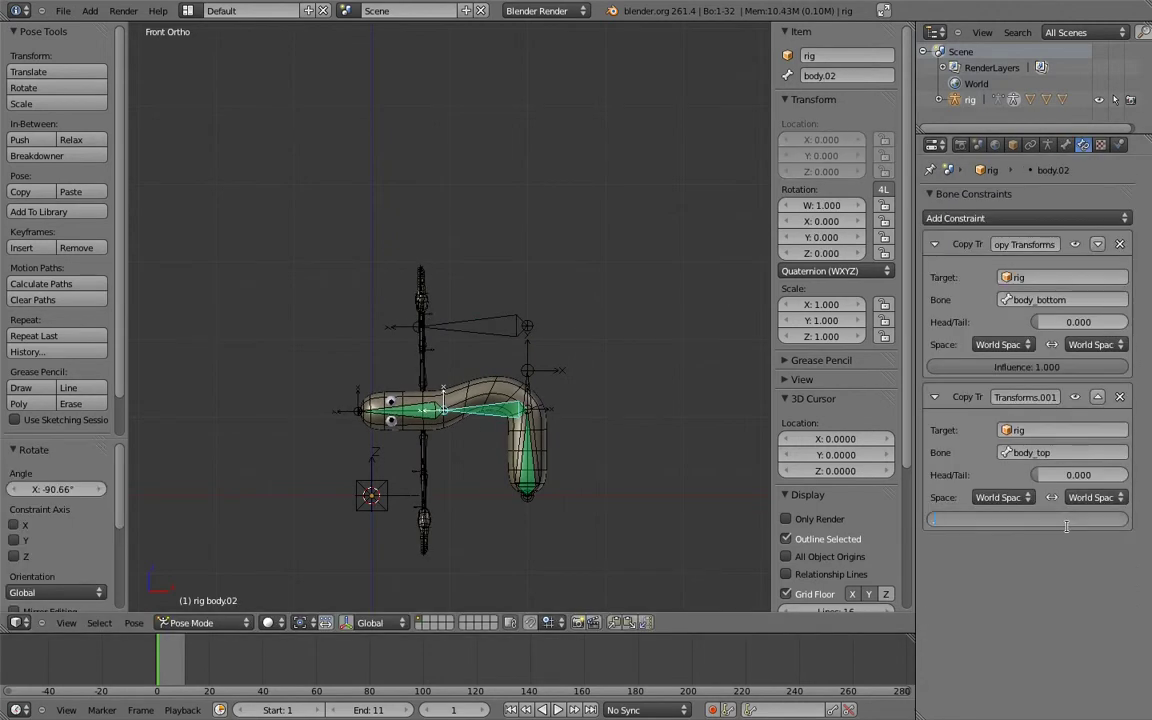
pyautogui.write('.5')
pyautogui.press('Return')
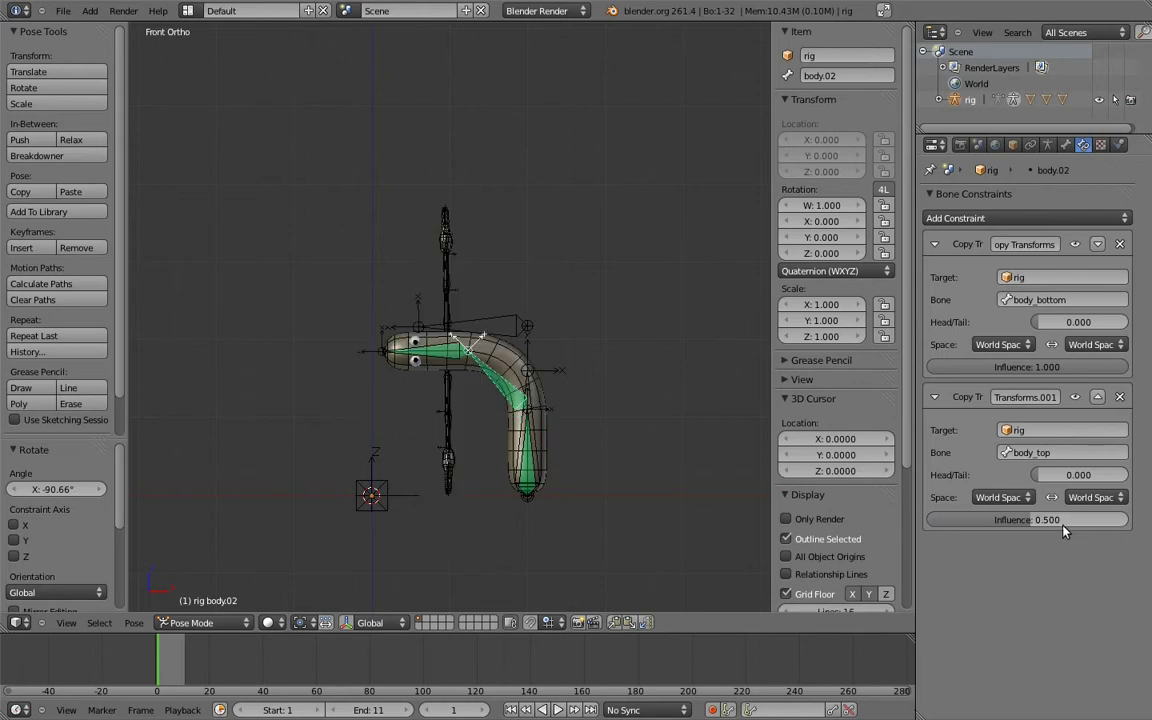
# Test-rotate body_top and body_bottom to check the smoother bend, then enter Edit Mode
pyautogui.rightClick(415, 315)
pyautogui.press('r')
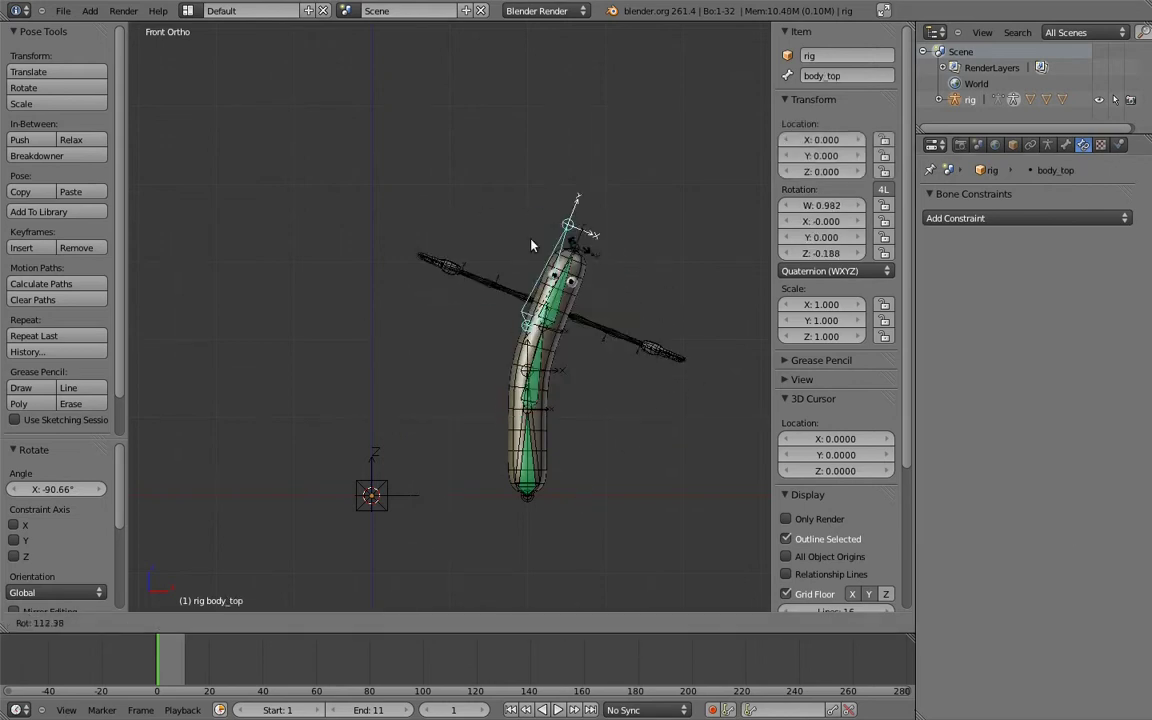
pyautogui.click(528, 369)
pyautogui.rightClick(528, 370)
pyautogui.press('r')
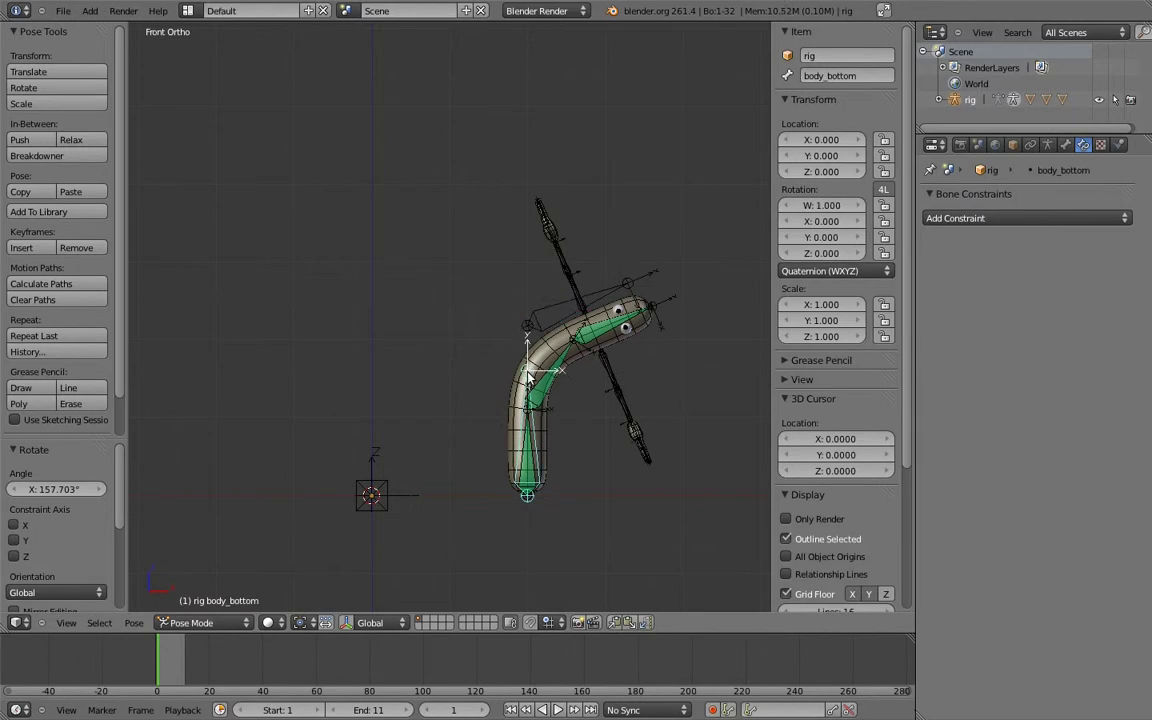
pyautogui.rightClick(410, 310)
pyautogui.press('Tab')
# Move body_bottom along X into the centre of the body and adjust its height along Z
pyautogui.press('g')
pyautogui.press('x')
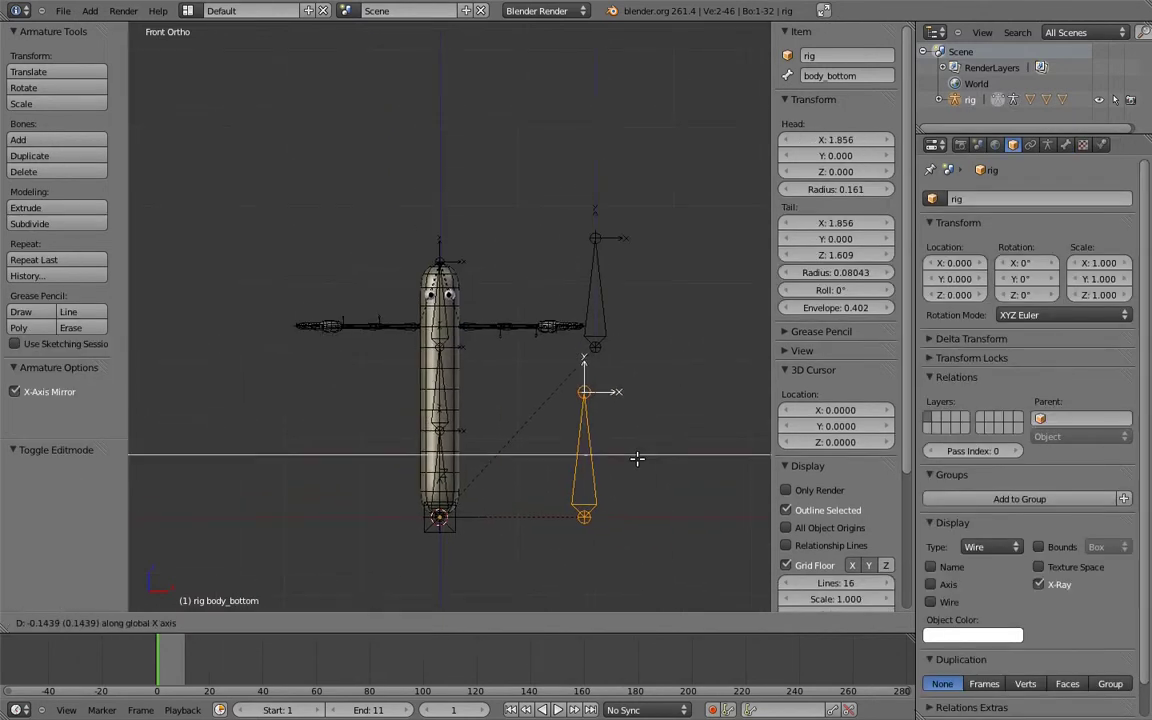
pyautogui.click(514, 465)
pyautogui.scroll(3, 567, 452)
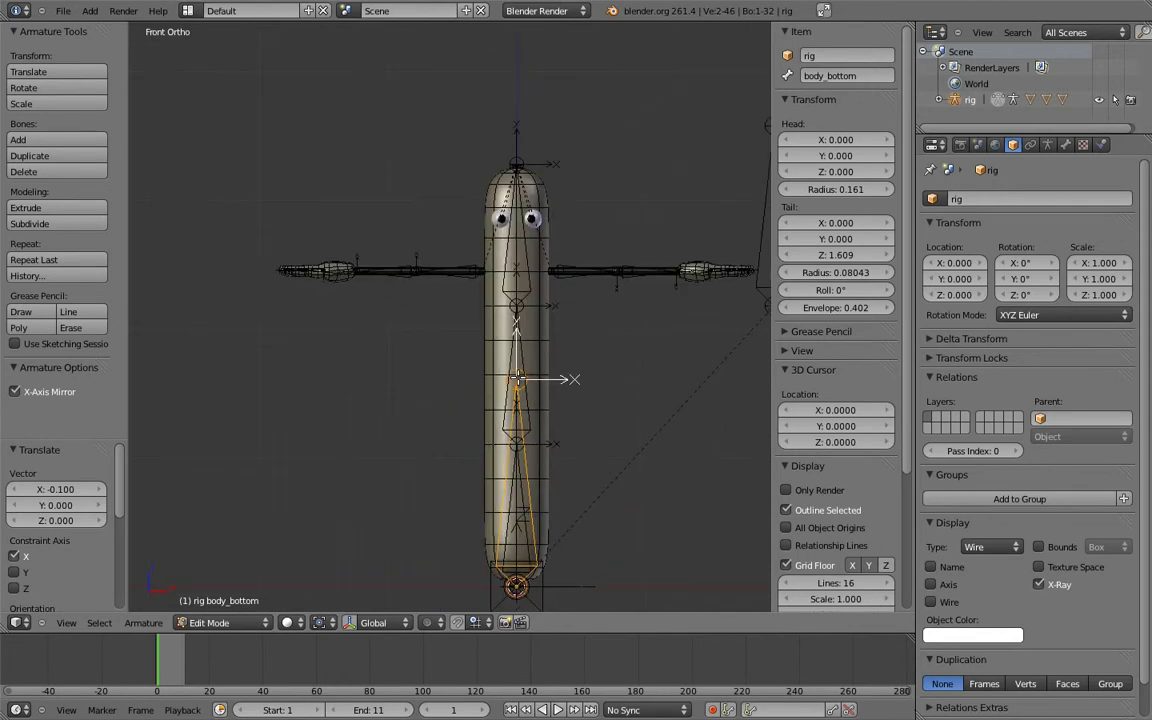
pyautogui.press('g')
pyautogui.press('z')
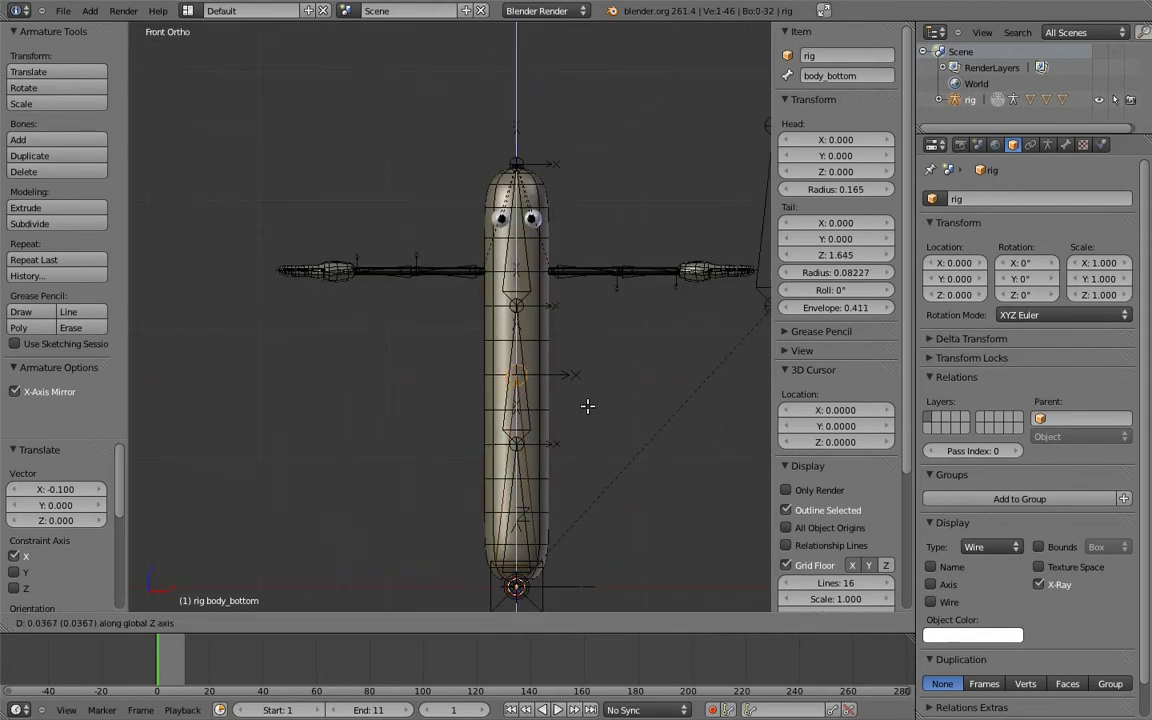
pyautogui.click(587, 404)
pyautogui.scroll(-2, 633, 442)
# Snap body_top to the 3D cursor at the origin and adjust its height along Z
pyautogui.rightClick(657, 266)
pyautogui.hotkey('shift', 's')
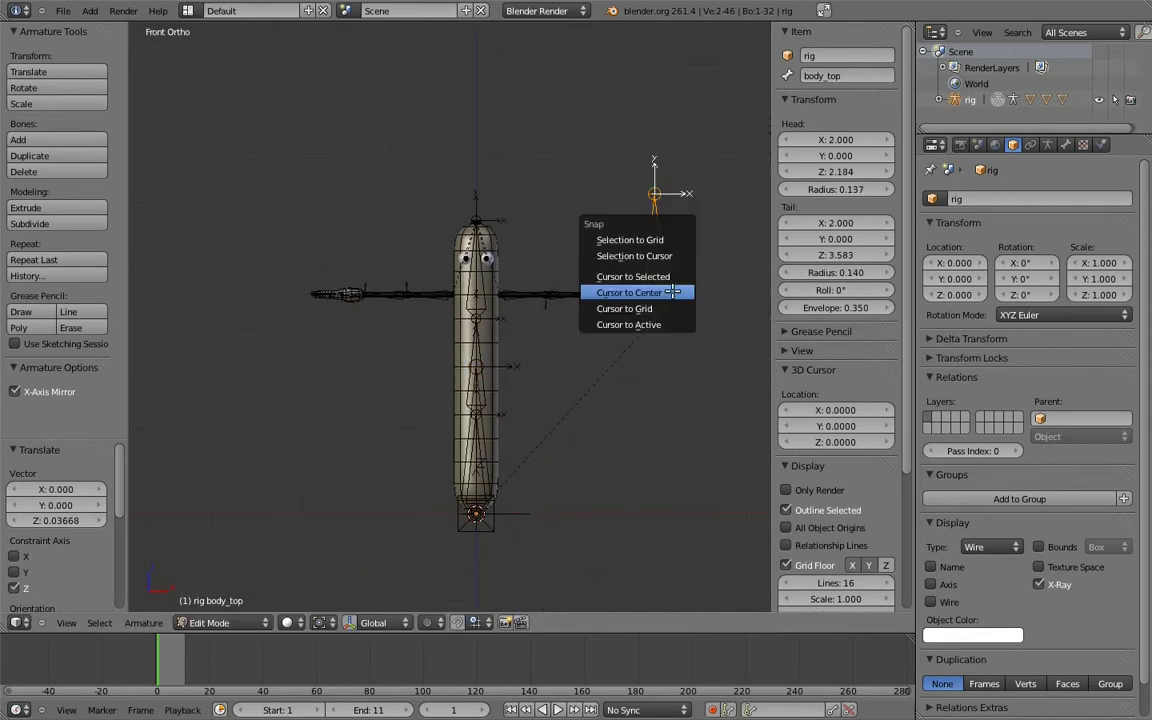
pyautogui.click(600, 254)
pyautogui.scroll(1, 660, 295)
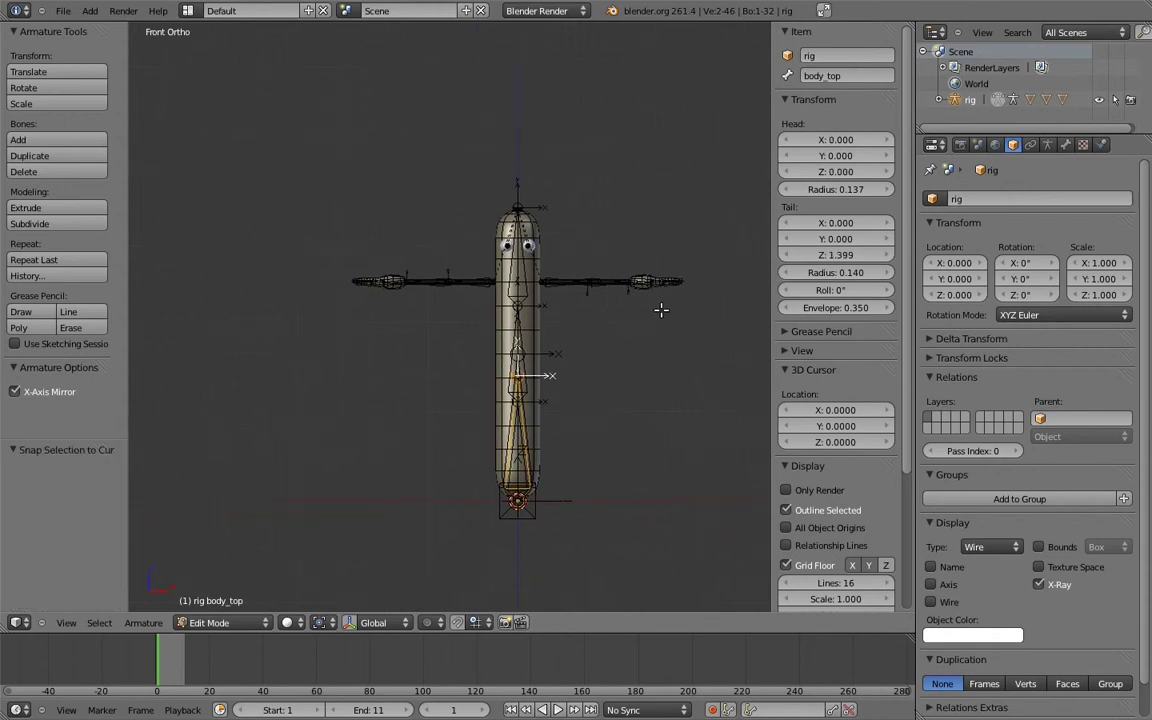
pyautogui.scroll(3, 650, 360)
pyautogui.scroll(1, 635, 405)
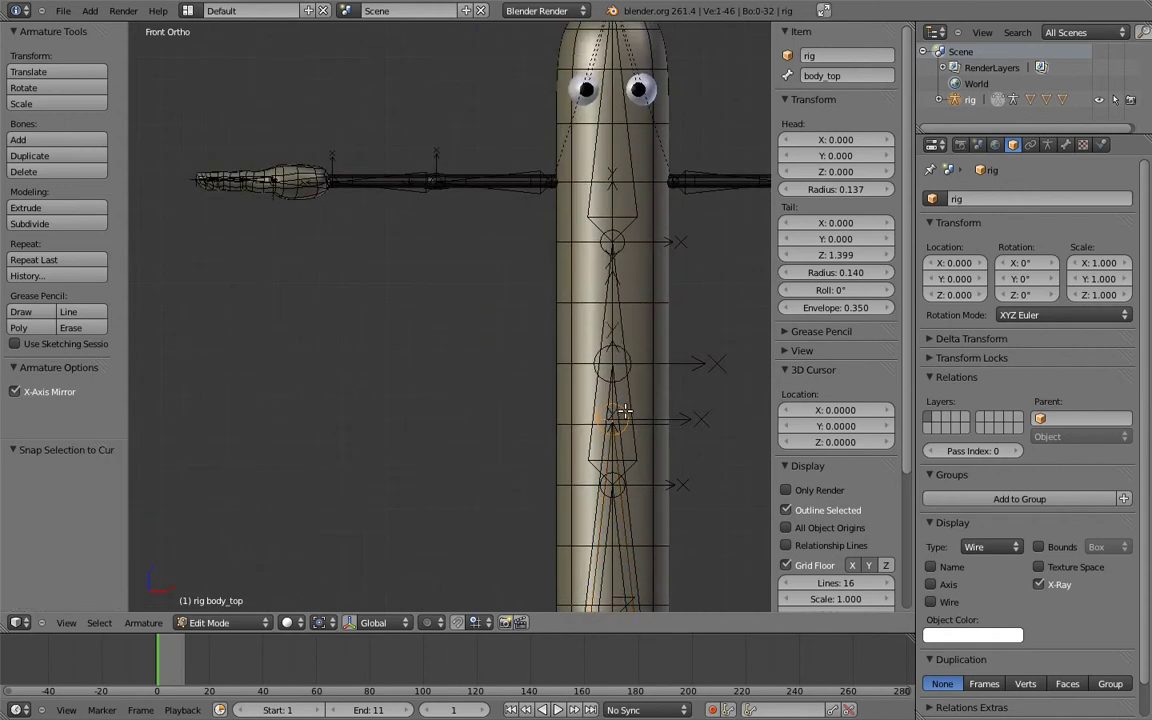
pyautogui.press('g')
pyautogui.press('z')
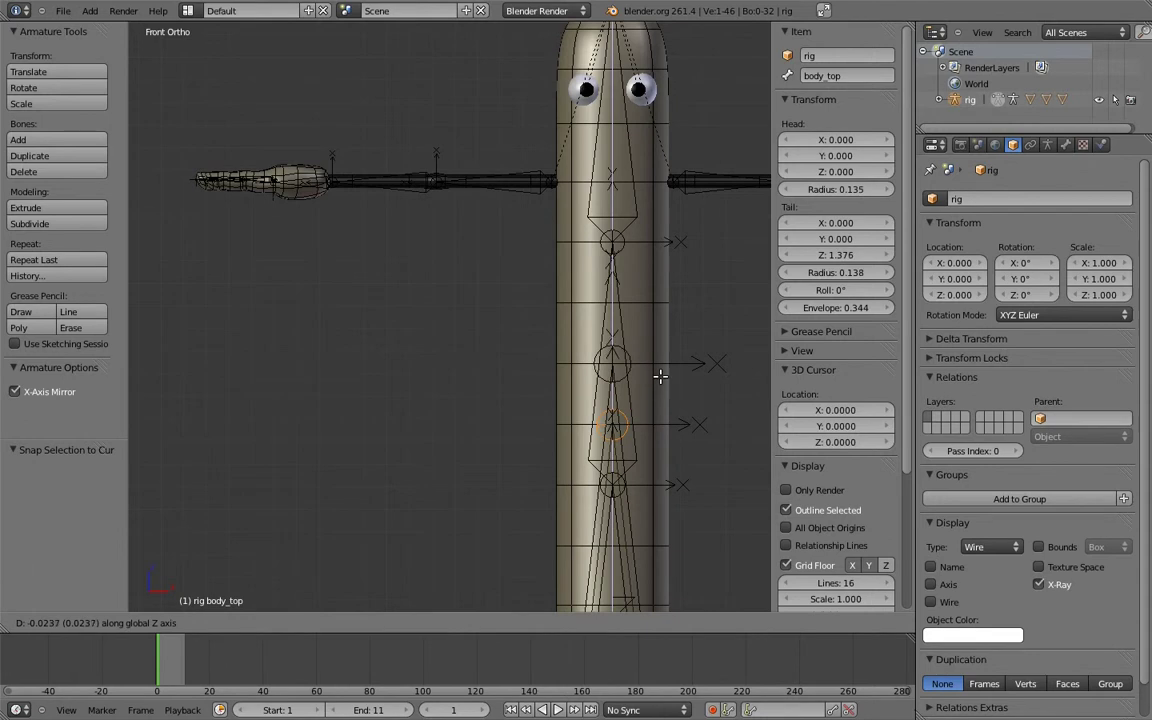
pyautogui.click(659, 379)
pyautogui.scroll(-3, 660, 330)
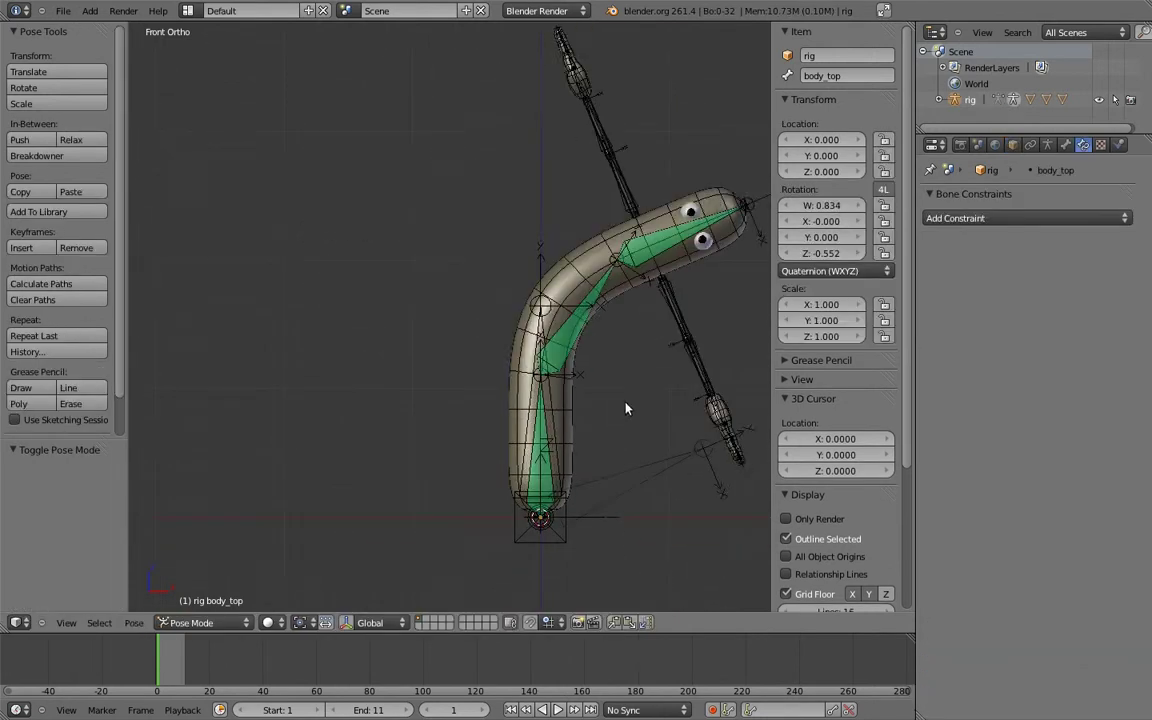
# Give body_top a Copy Location constraint targeting body_bottom
pyautogui.scroll(2, 562, 362)
pyautogui.scroll(2, 560, 410)
pyautogui.scroll(2, 526, 407)
pyautogui.keyDown('shift'); pyautogui.rightClick(500, 400); pyautogui.keyUp('shift')
pyautogui.hotkey('ctrl', 'shift', 'c')
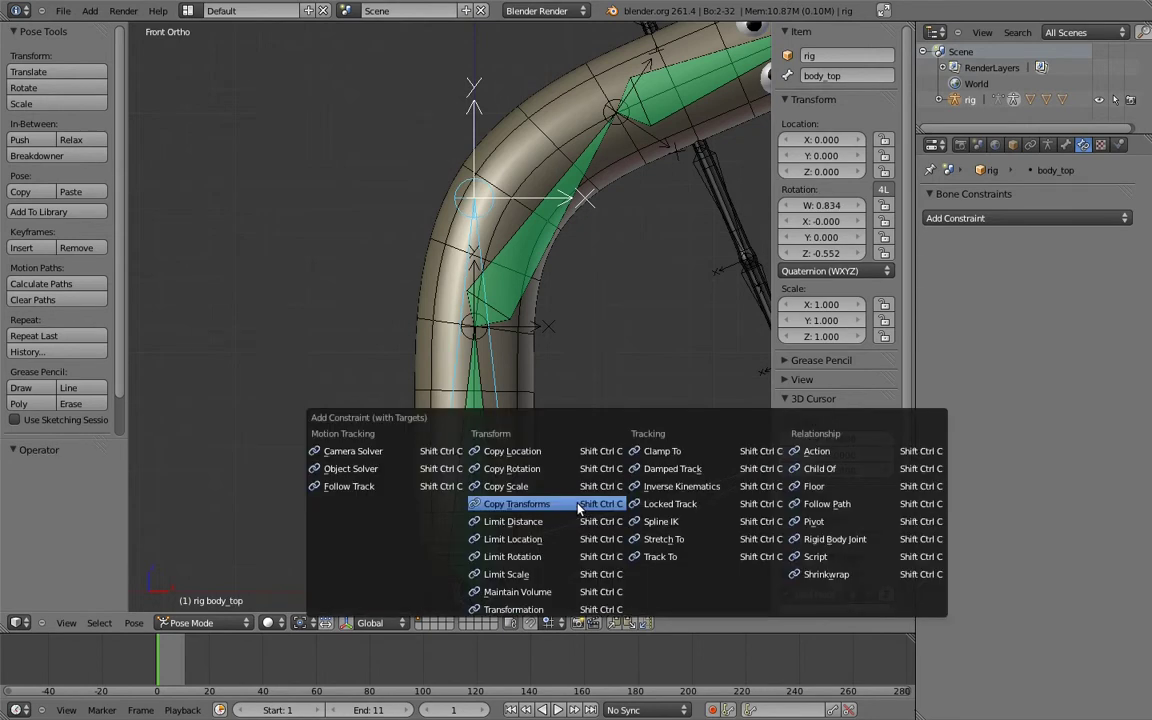
pyautogui.click(512, 451)
# Test the rig by moving and rotating body_bottom, then rotating body_top upright
pyautogui.scroll(2, 640, 469)
pyautogui.scroll(-4, 529, 362)
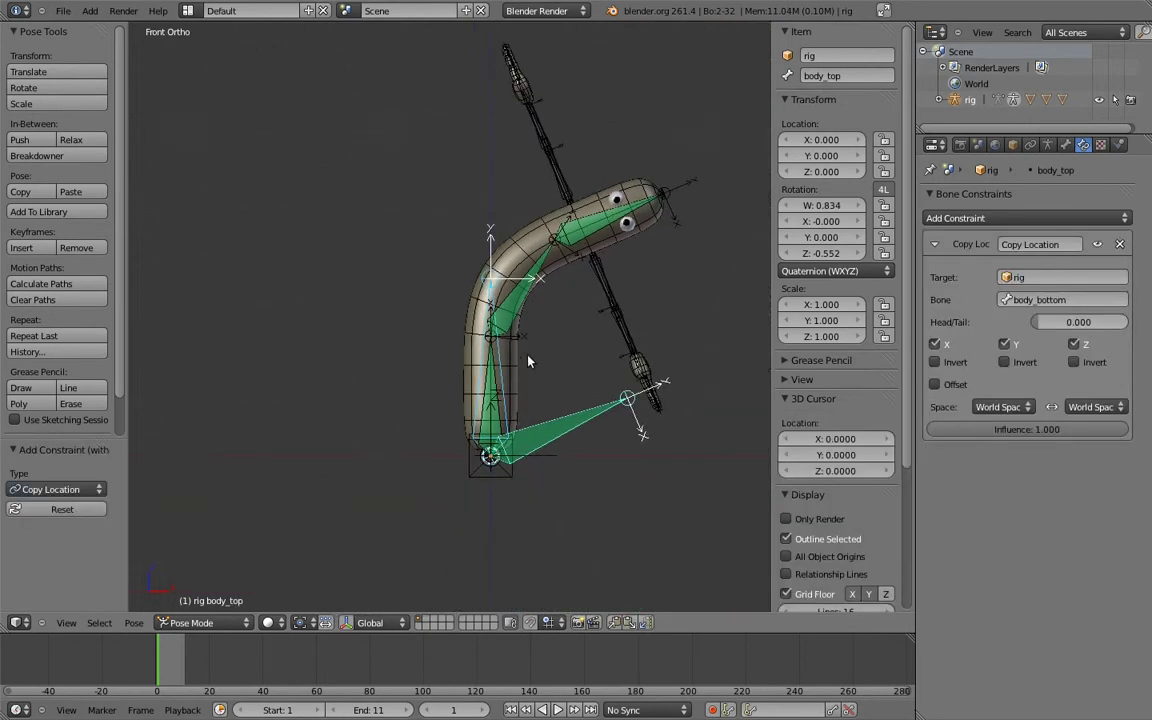
pyautogui.rightClick(505, 375)
pyautogui.press('g')
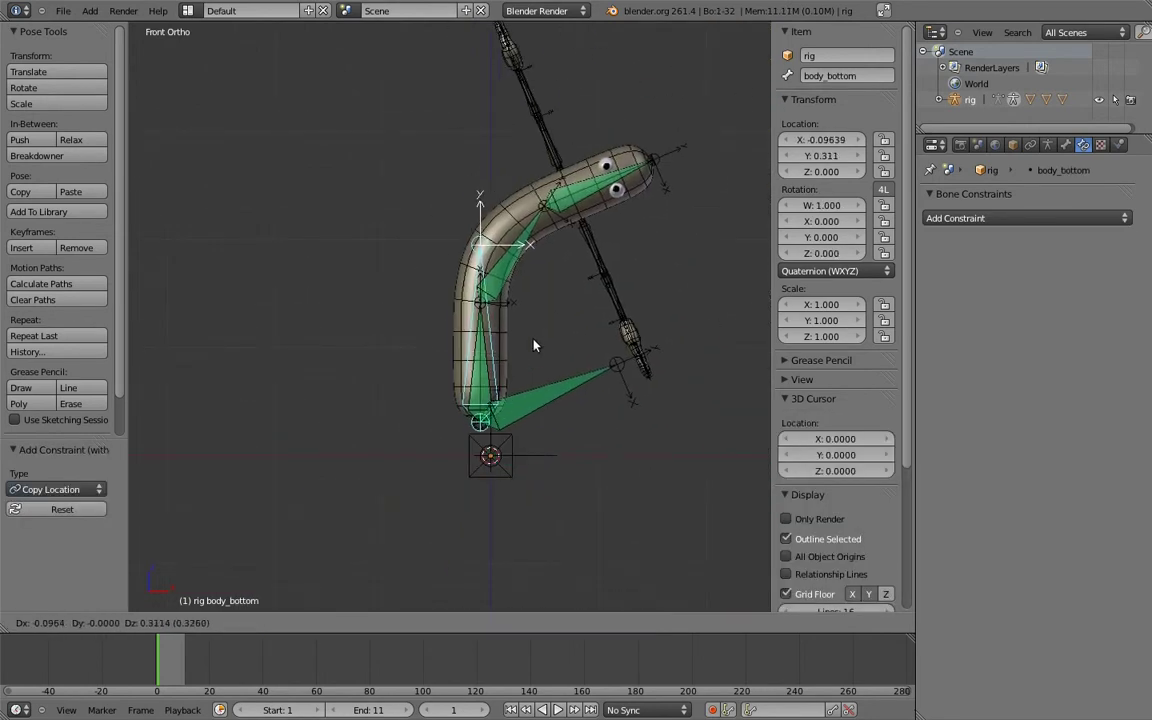
pyautogui.click(470, 204)
pyautogui.press('r')
pyautogui.click(397, 325)
pyautogui.rightClick(592, 367)
pyautogui.press('r')
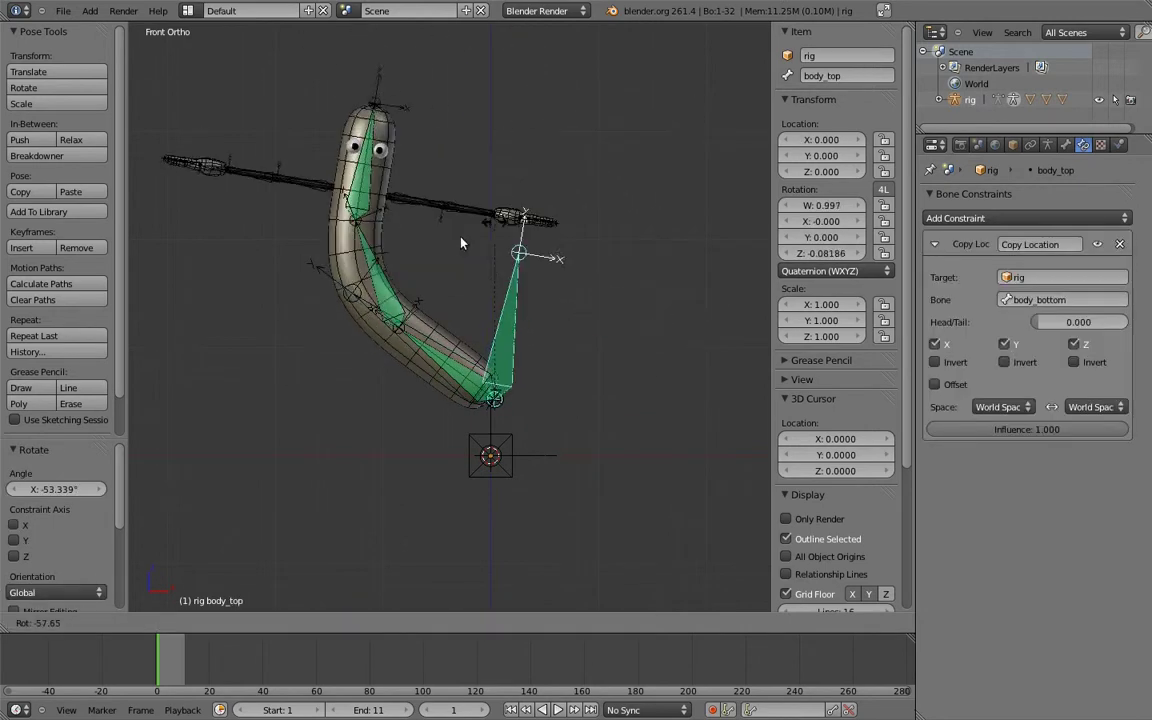
pyautogui.click(415, 272)
# Shift and tilt body_bottom sideways, then tilt body_top by -40° to bend the head
pyautogui.rightClick(370, 312)
pyautogui.press('g')
pyautogui.click(540, 338)
pyautogui.press('r')
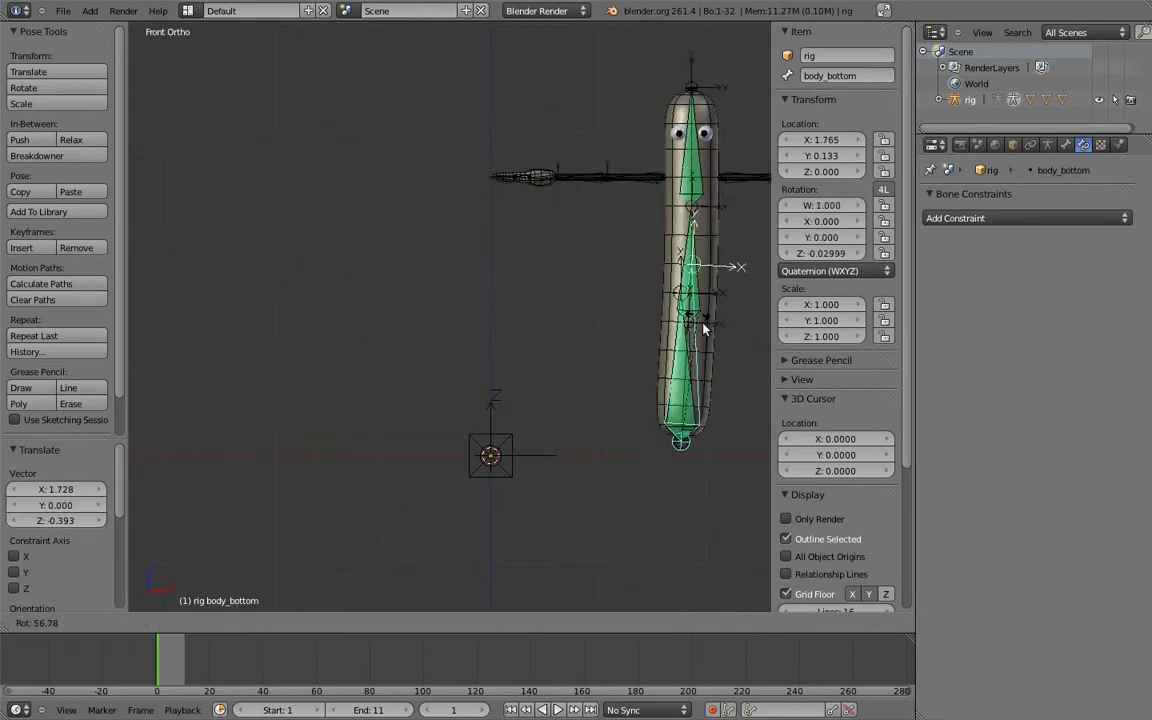
pyautogui.click(667, 307)
pyautogui.rightClick(660, 300)
pyautogui.press('r')
pyautogui.click(563, 358)
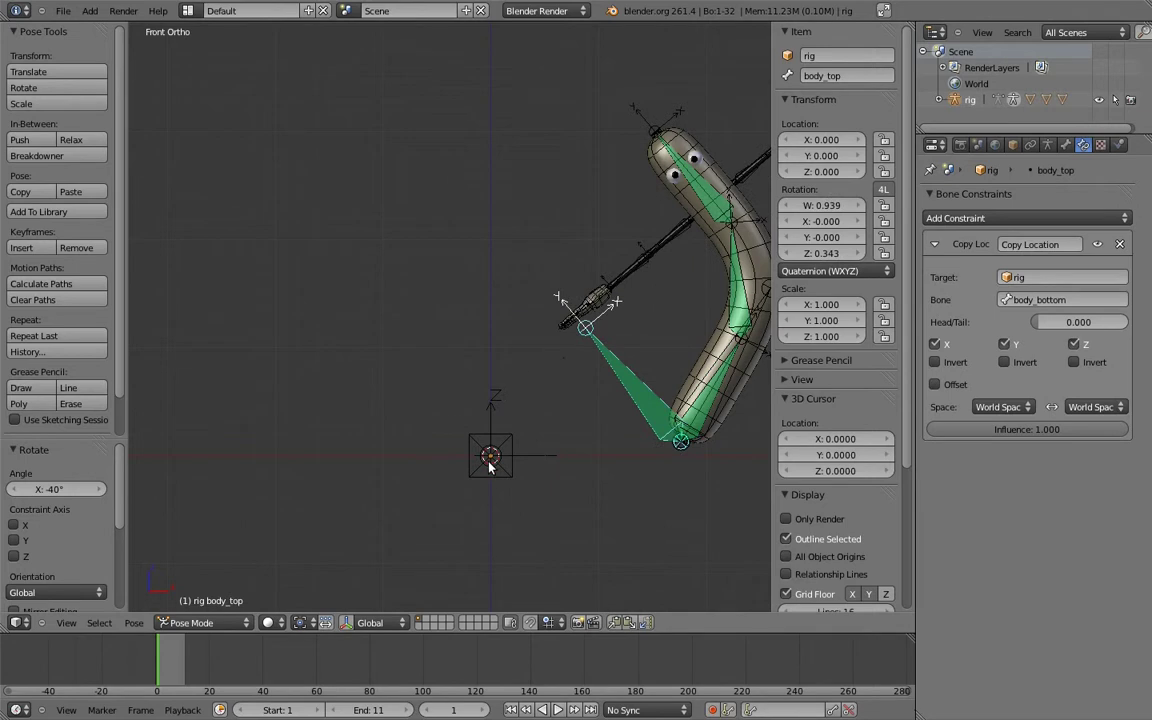
# Rotate, tumble and move the root bone to test the whole rig
pyautogui.rightClick(490, 466)
pyautogui.press('r')
pyautogui.click(504, 357)
pyautogui.press('r')
pyautogui.press('r')
pyautogui.click(392, 231)
pyautogui.press('g')
pyautogui.click(464, 282)
# Select all bones and clear their location, rotation and scale back to rest
pyautogui.press('a')
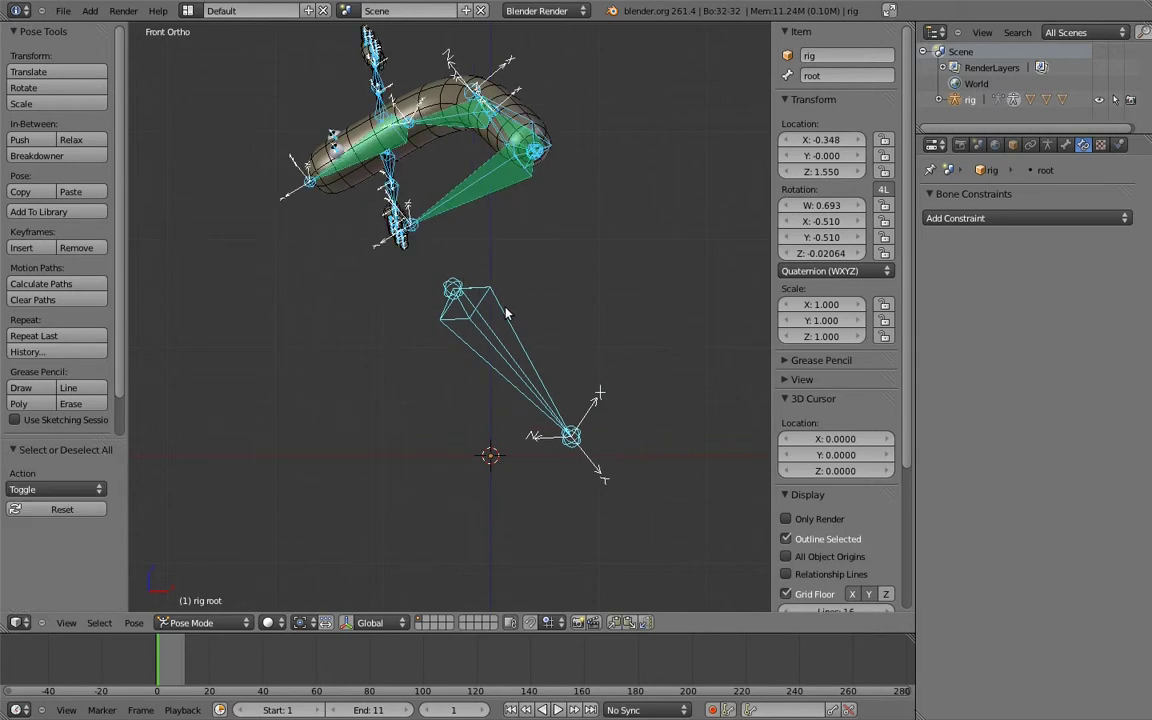
pyautogui.hotkey('alt', 'g')
pyautogui.hotkey('alt', 'r')
pyautogui.hotkey('alt', 's')
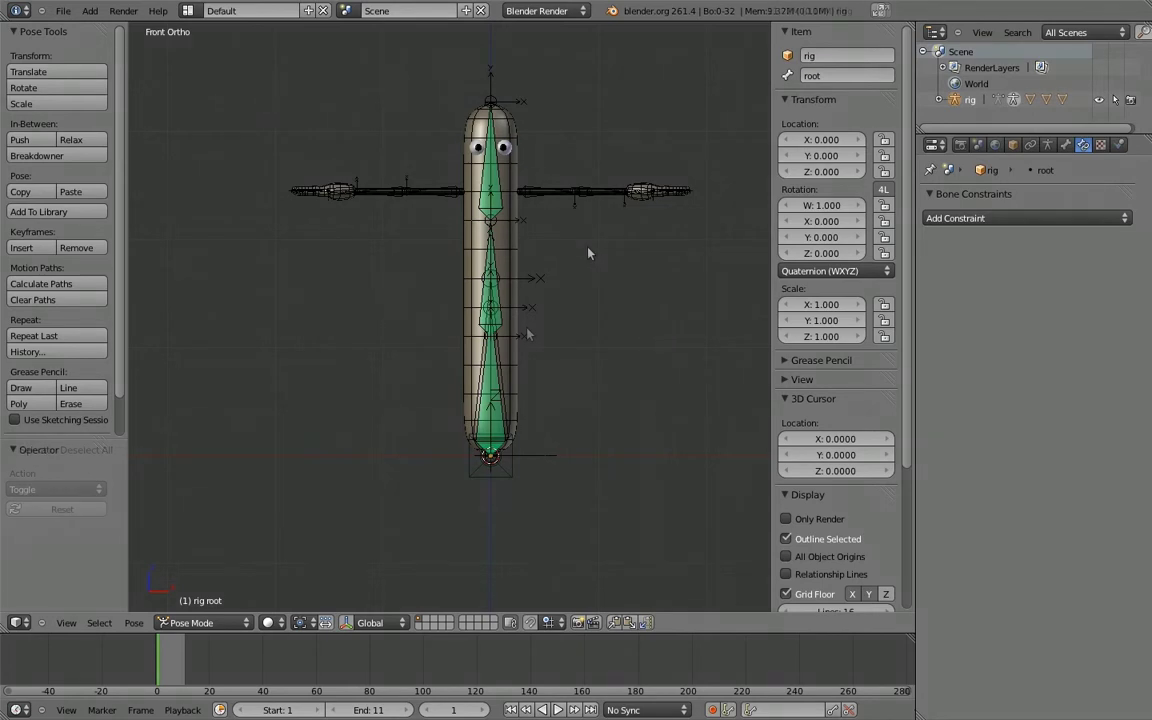
# In Edit Mode, duplicate the left arm chain twice along Z, one copy above and one below
pyautogui.scroll(3, 582, 362)
pyautogui.keyDown('shift'); pyautogui.moveTo(582, 362); pyautogui.dragTo(522, 381, button='middle'); pyautogui.keyUp('shift')
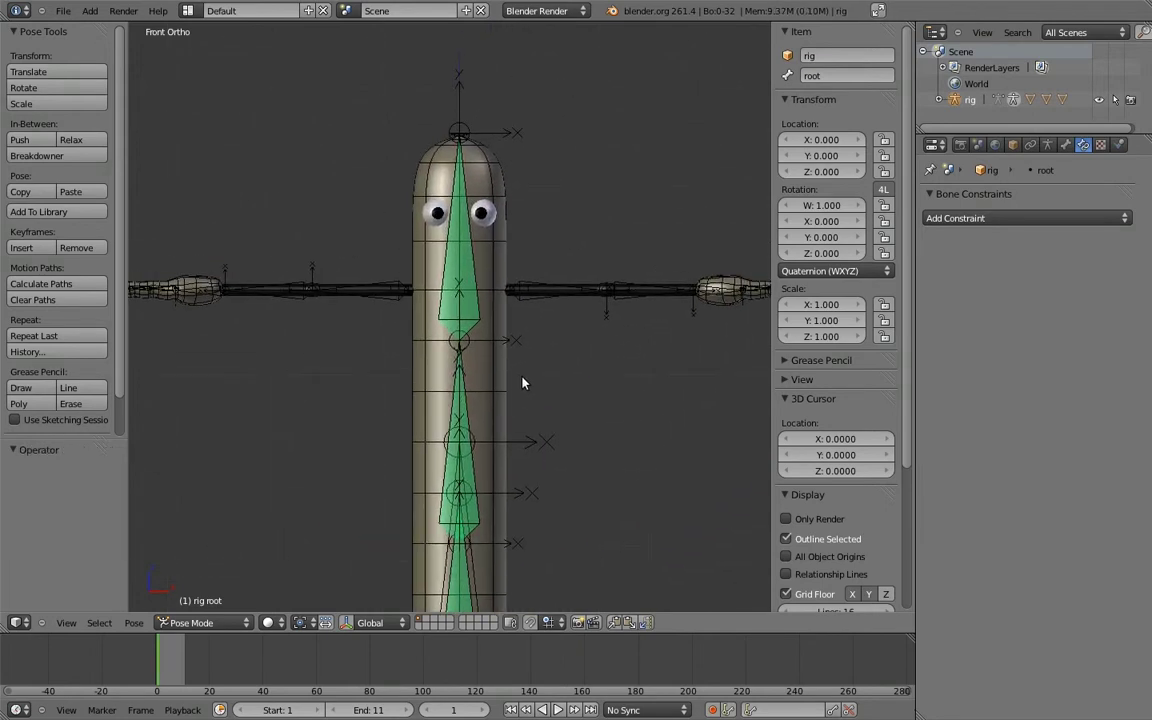
pyautogui.press('Tab')
pyautogui.rightClick(545, 288)
pyautogui.keyDown('shift'); pyautogui.rightClick(645, 288); pyautogui.keyUp('shift')
pyautogui.keyDown('shift'); pyautogui.rightClick(715, 289); pyautogui.keyUp('shift')
pyautogui.hotkey('shift', 'd')
pyautogui.press('z')
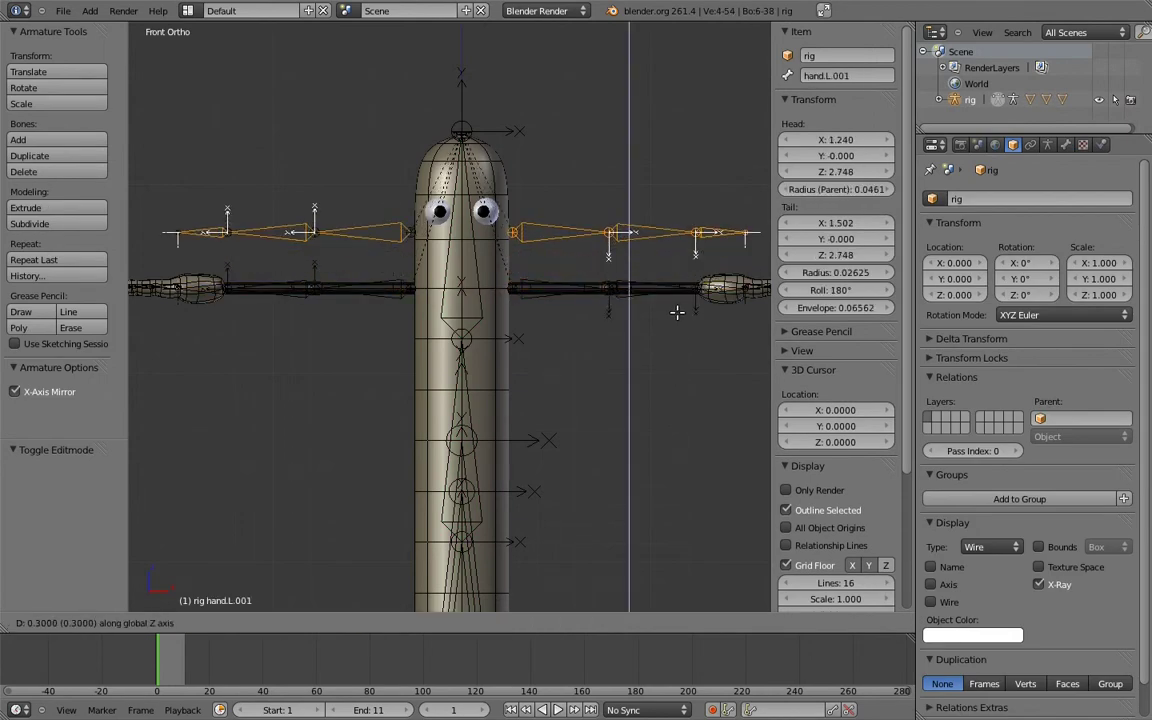
pyautogui.click(676, 313)
pyautogui.hotkey('shift', 'd')
pyautogui.press('z')
pyautogui.click(662, 305)
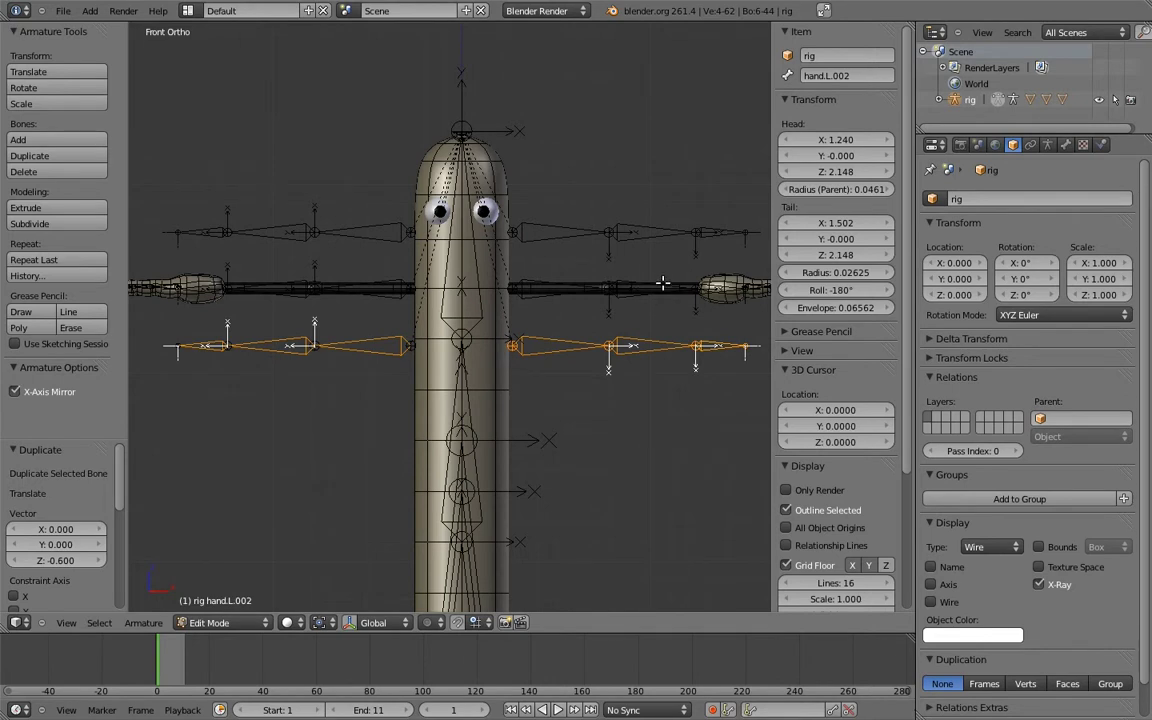
# Rename the upper duplicate's bones to upper_arm.fk.L and forearm.fk.L
pyautogui.rightClick(563, 230)
pyautogui.click(879, 78)
pyautogui.press('BackSpace')
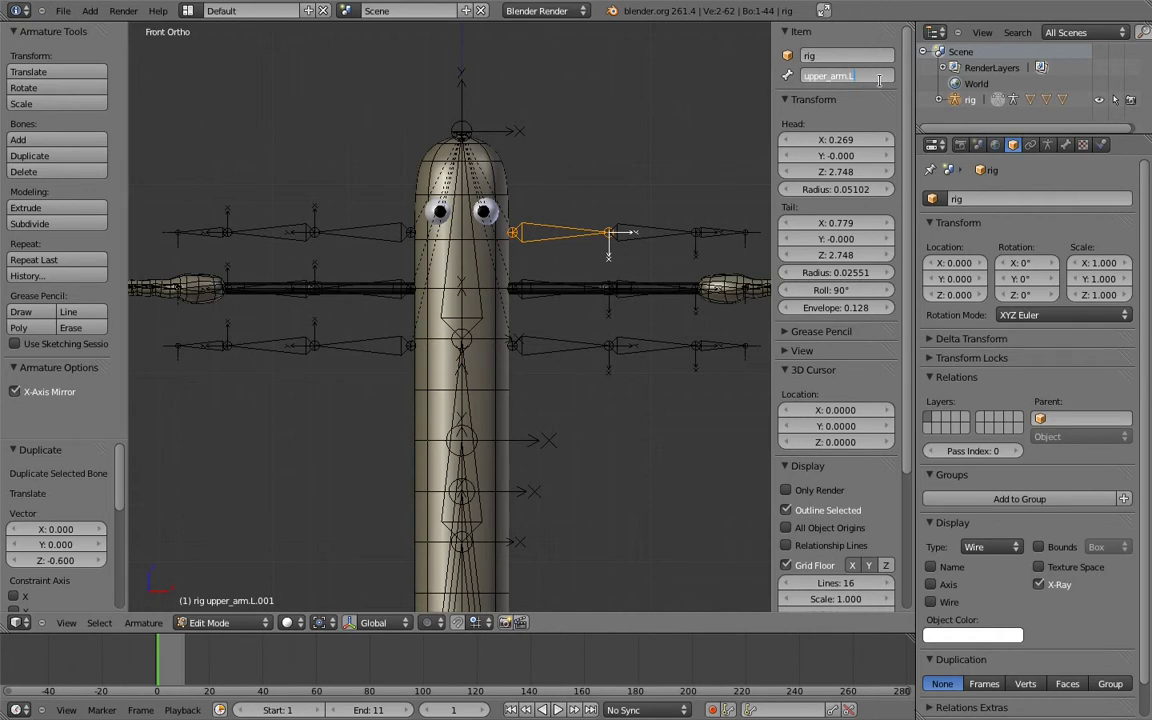
pyautogui.press('Return')
pyautogui.rightClick(650, 230)
pyautogui.click(810, 76)
pyautogui.hotkey('ctrl', 'a')
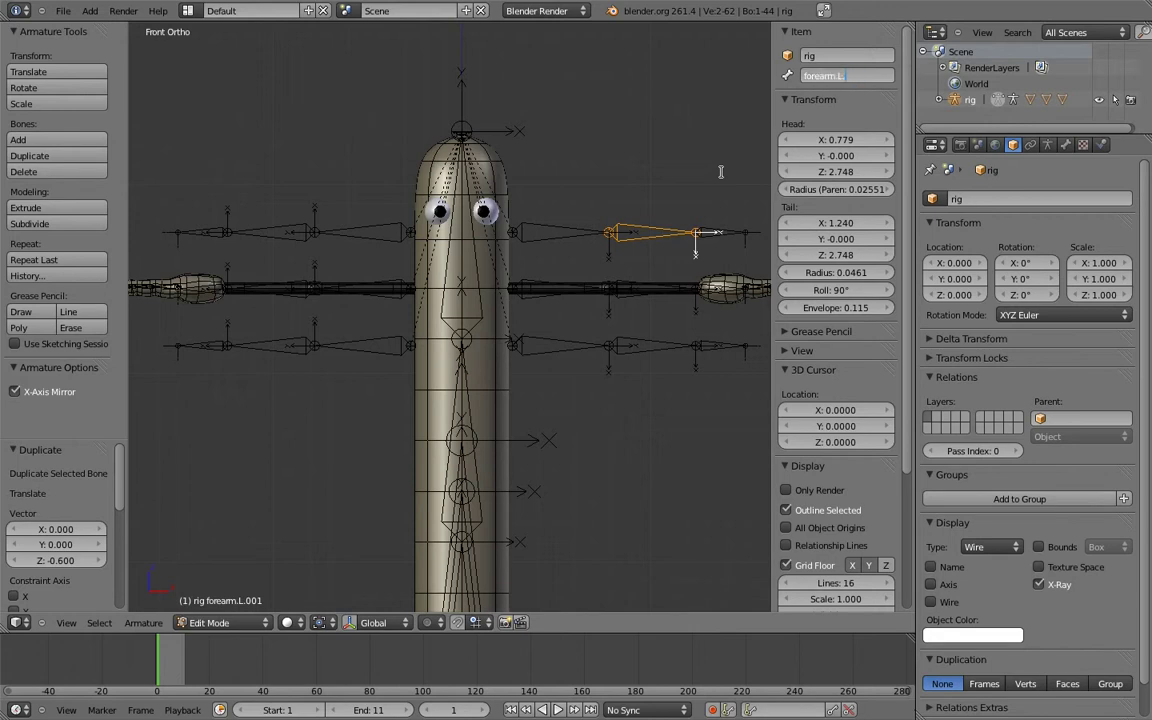
pyautogui.press('Return')
# Rename the duplicate hand to hand.fk.L and check the mirrored right-side bones
pyautogui.rightClick(722, 233)
pyautogui.click(820, 76)
pyautogui.hotkey('ctrl', 'a')
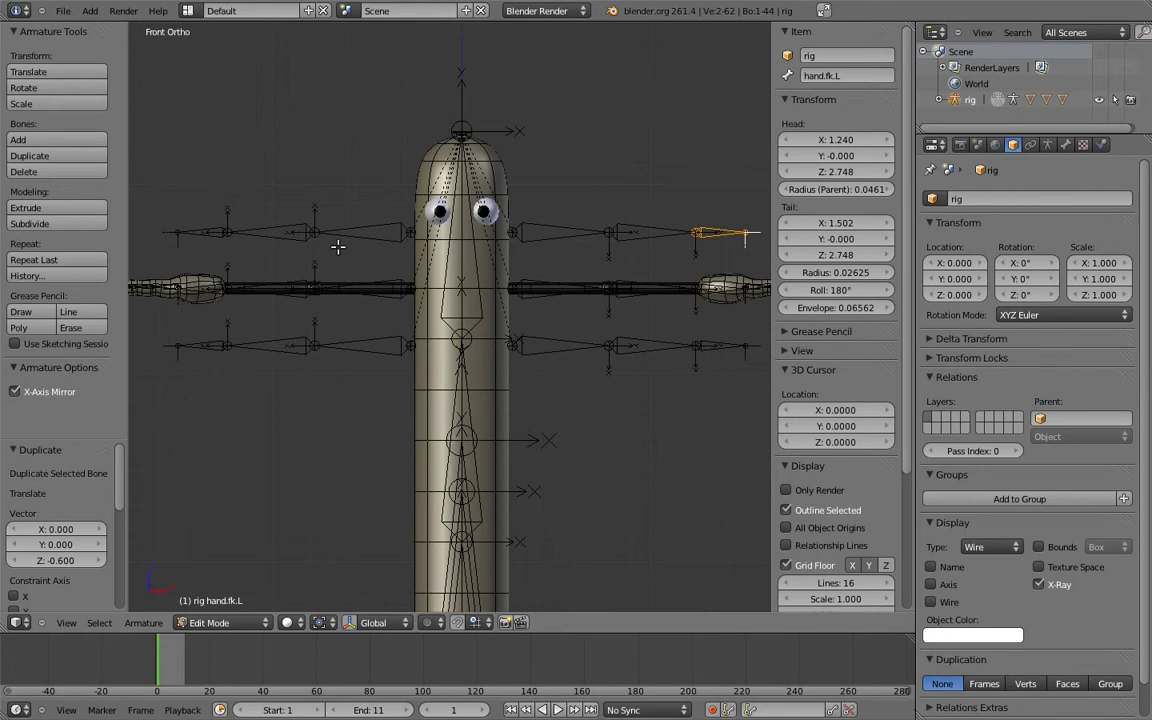
pyautogui.rightClick(408, 229)
pyautogui.press(']')
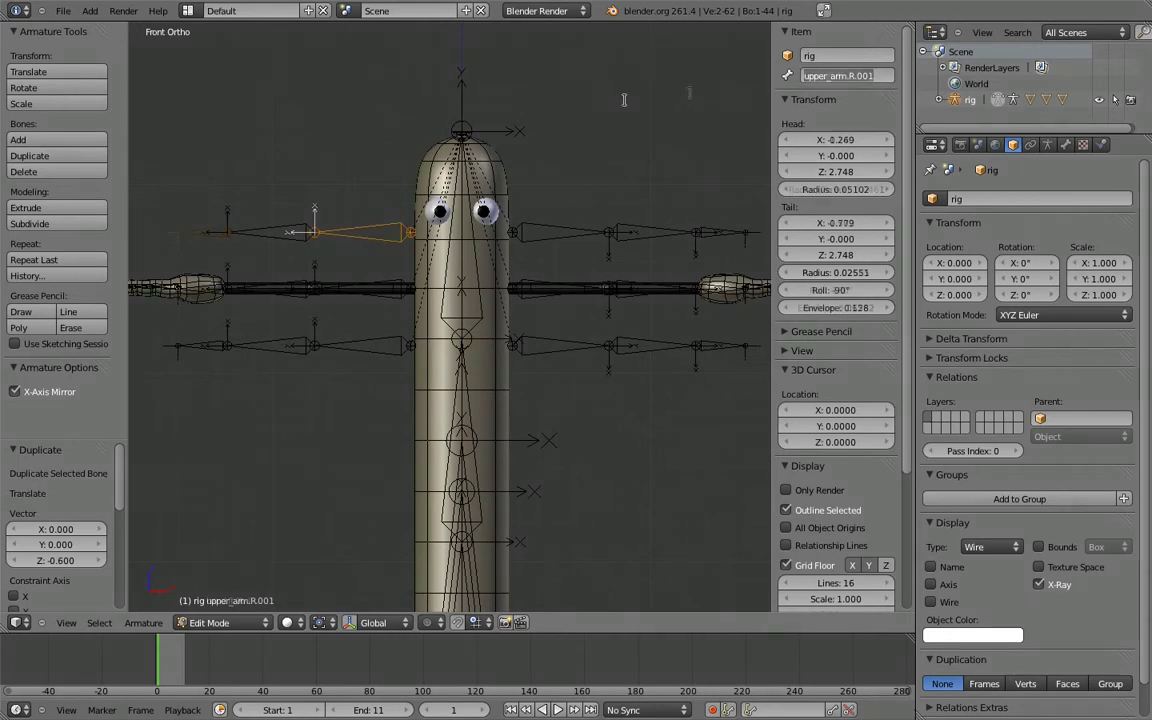
# Rename the lower chain's hand to hand.ik.L and its forearm to MCH-forearm.ik.L
pyautogui.rightClick(700, 346)
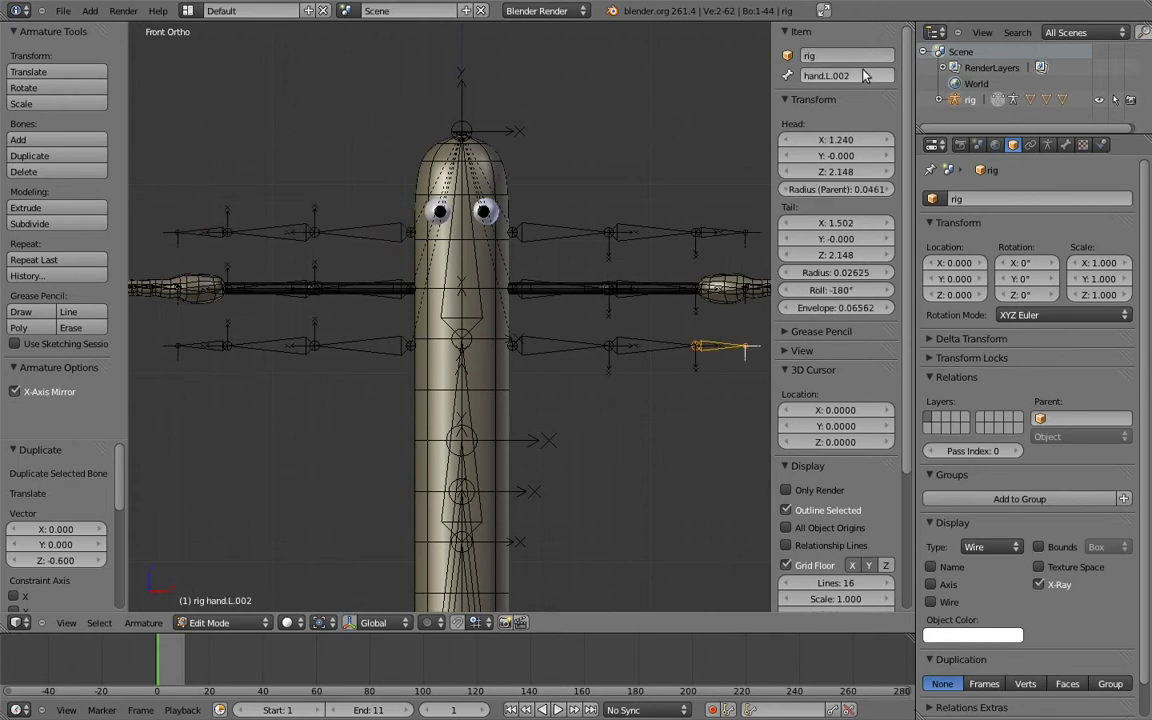
pyautogui.click(809, 76)
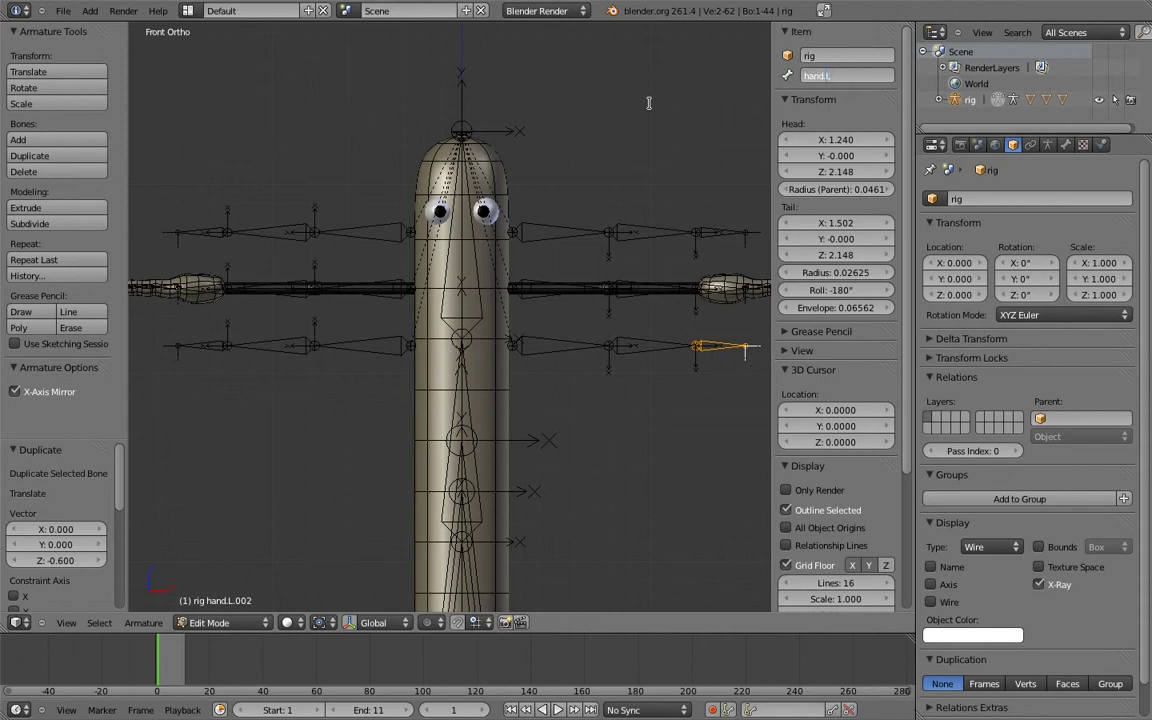
pyautogui.write('ik.')
pyautogui.press('Return')
pyautogui.rightClick(650, 345)
pyautogui.click(800, 72)
pyautogui.hotkey('ctrl', 'a')
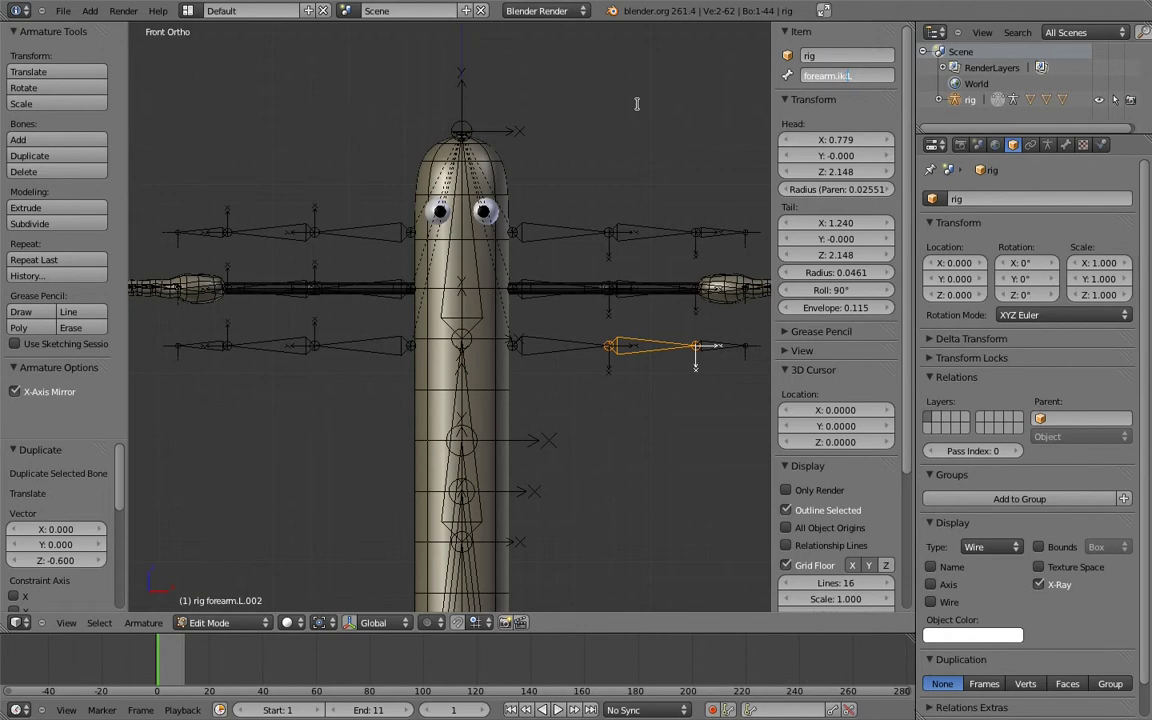
pyautogui.press('Home')
pyautogui.write('MCH-')
pyautogui.press('Return')
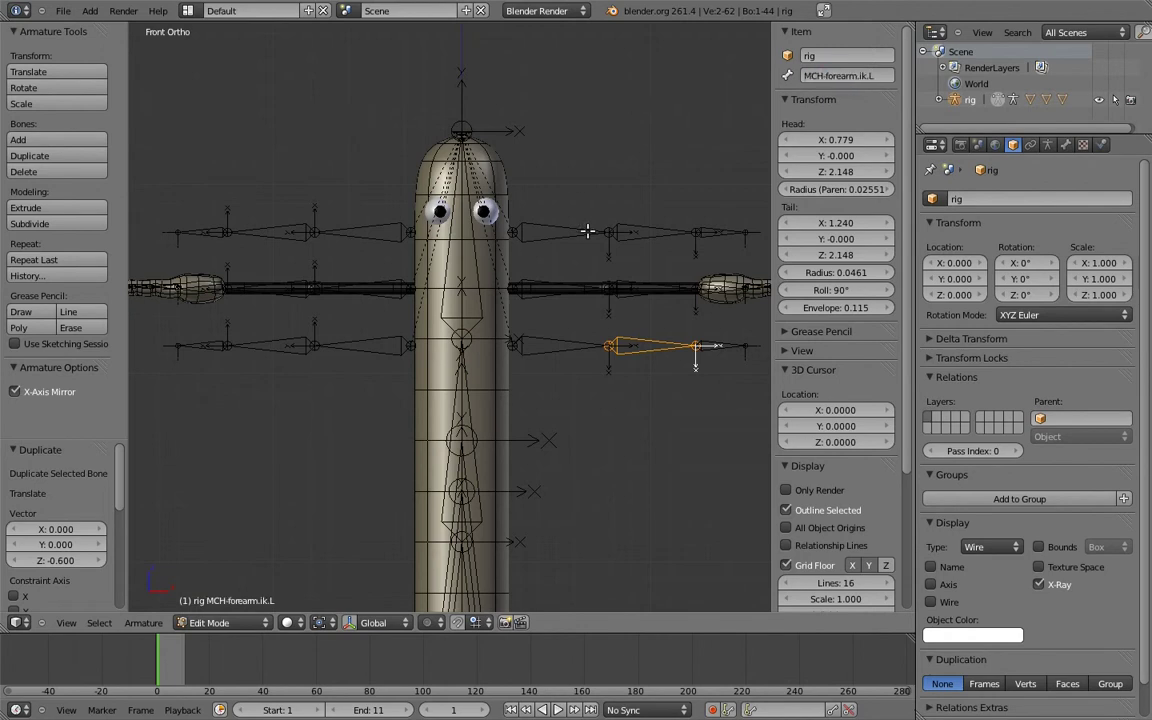
# Rename the lower chain's upper arm to MCH-upper_arm.ik.L
pyautogui.rightClick(551, 345)
pyautogui.click(810, 75)
pyautogui.hotkey('ctrl', 'a')
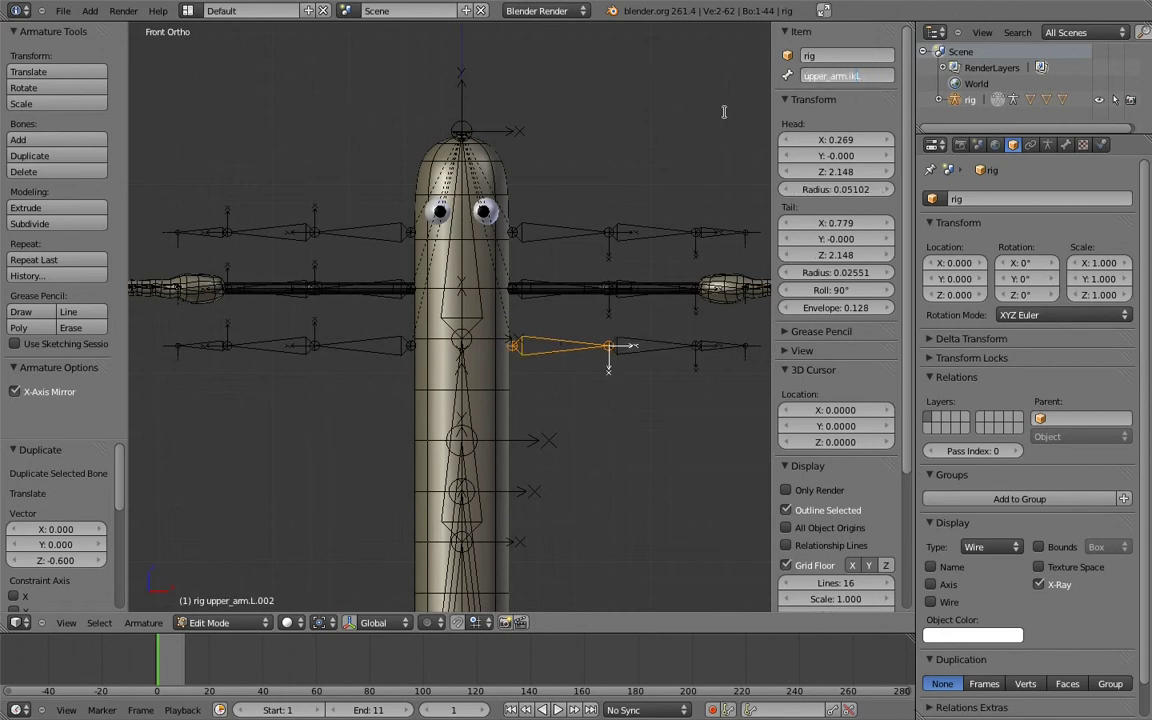
pyautogui.press('Home')
pyautogui.write('MCH-')
pyautogui.press('Return')
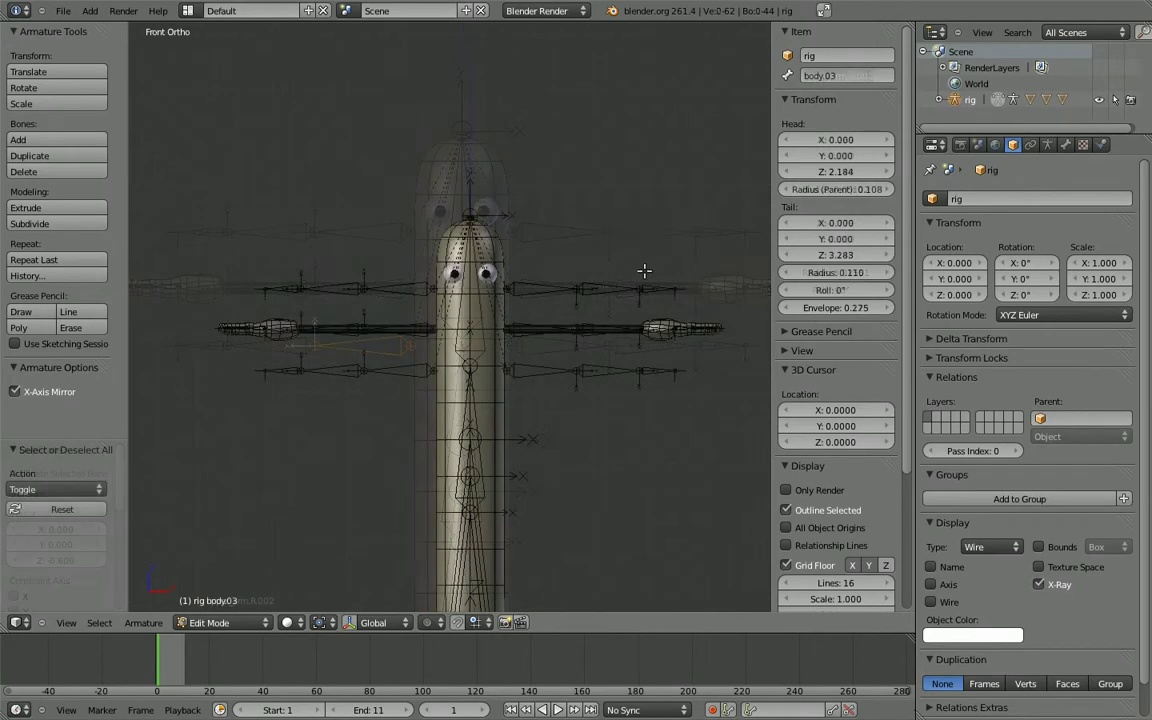
# Extrude a 0.1-long bone straight up from the upper_arm.fk.L shoulder
pyautogui.scroll(3, 602, 237)
pyautogui.scroll(1, 596, 321)
pyautogui.scroll(1, 589, 298)
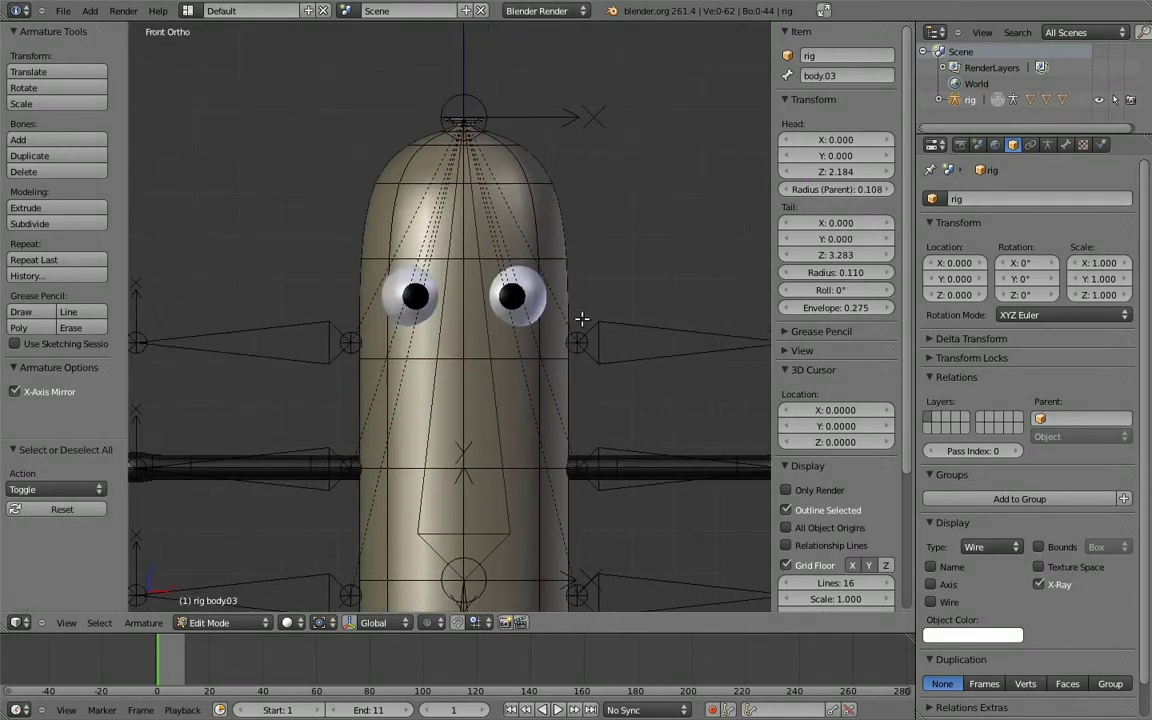
pyautogui.rightClick(576, 340)
pyautogui.write('ez.1')
pyautogui.press('Return')
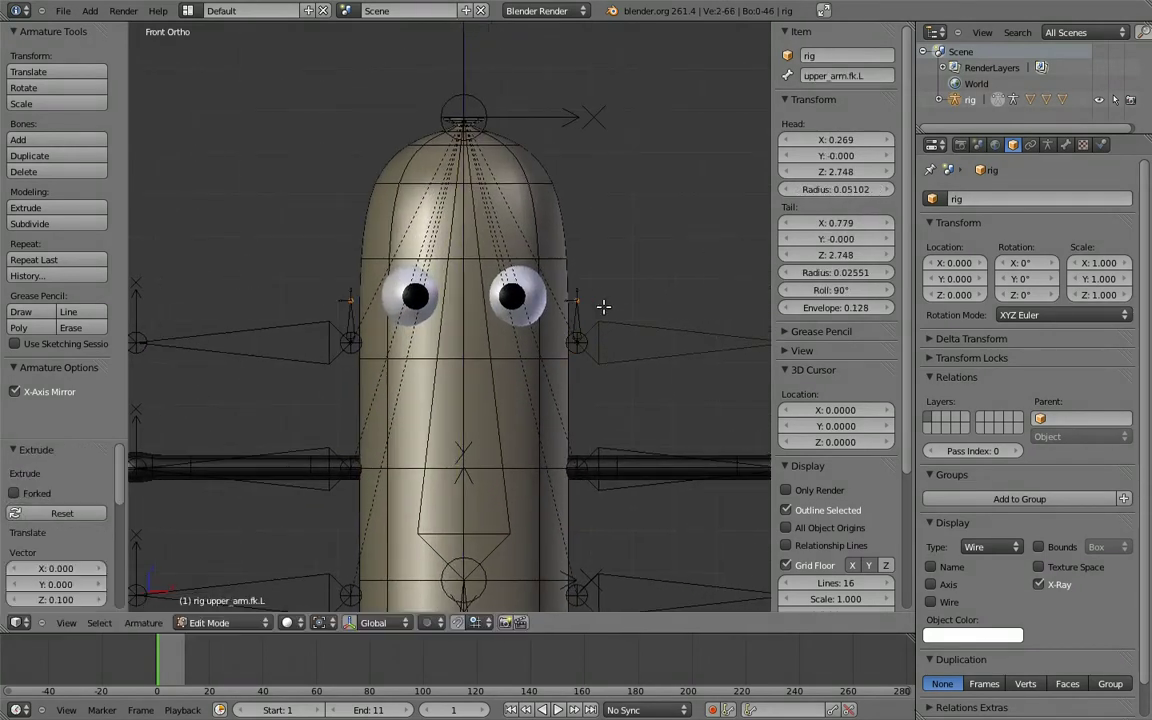
# Duplicate the short shoulder bone and make the copy 0.1 taller in the same spot
pyautogui.rightClick(580, 303)
pyautogui.hotkey('shift', 'd')
pyautogui.write('x.1')
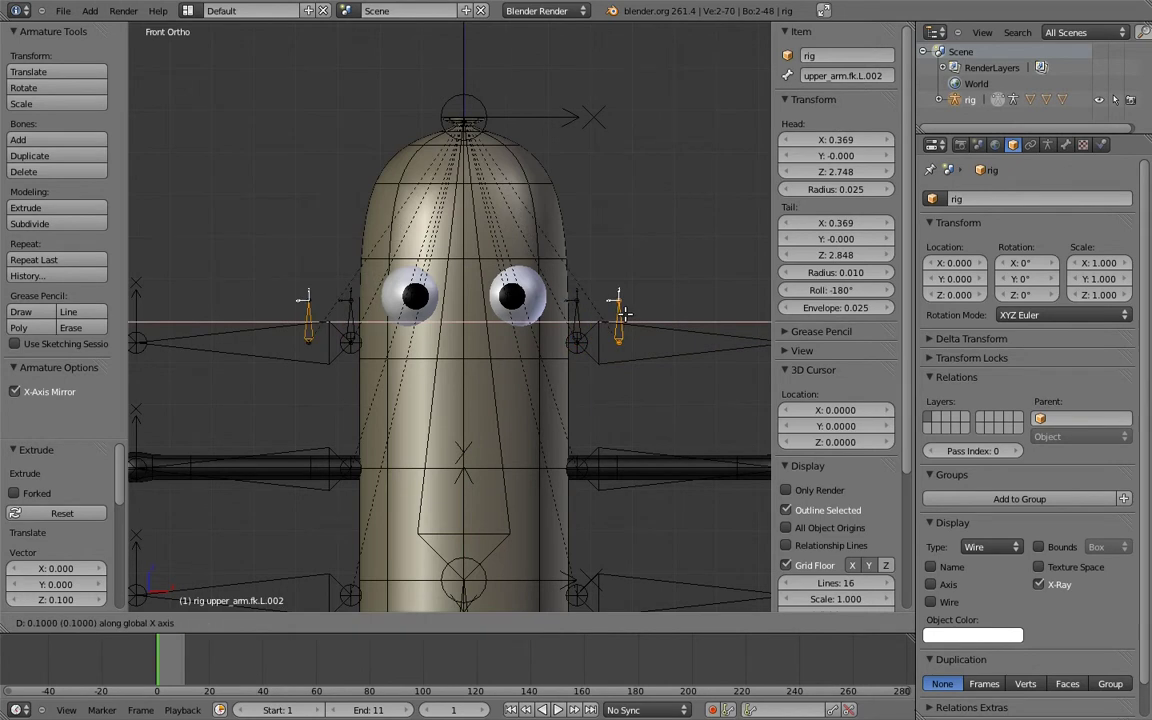
pyautogui.press('Return')
pyautogui.rightClick(618, 298)
pyautogui.write('gz.1')
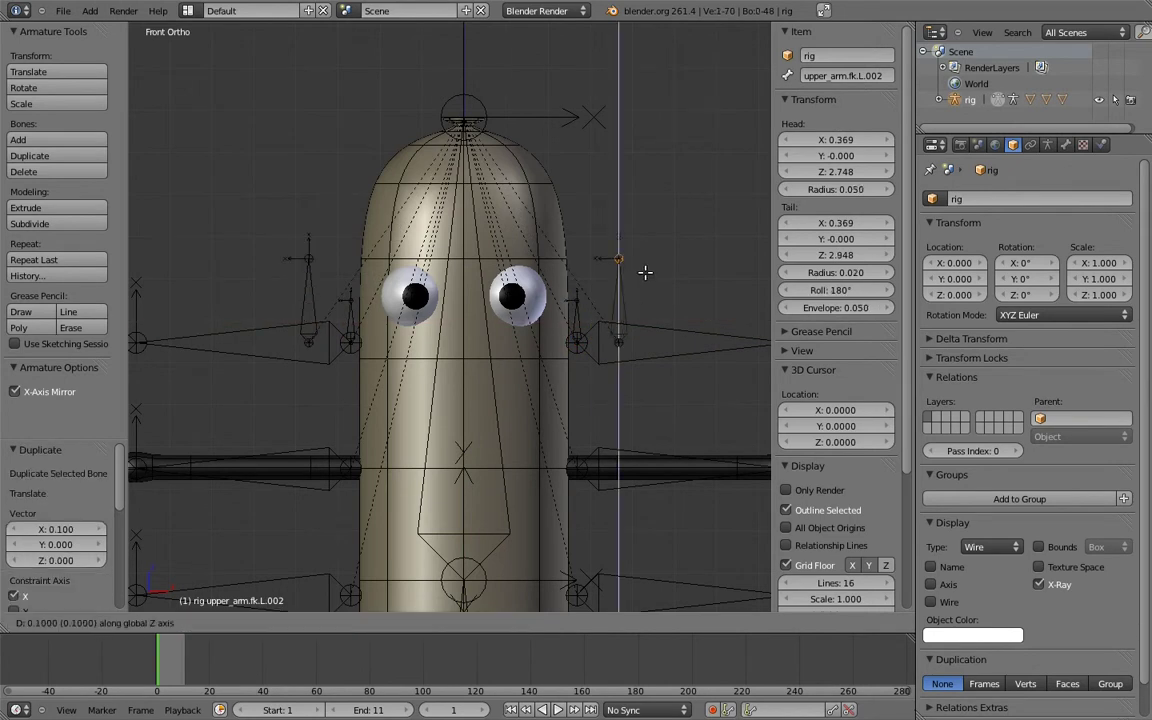
pyautogui.press('Return')
pyautogui.rightClick(620, 290)
pyautogui.write('gx-.1')
pyautogui.press('Return')
# Clear the copied bone's parent and name the shorter helper MCH-arm_socket.L
pyautogui.scroll(2, 610, 320)
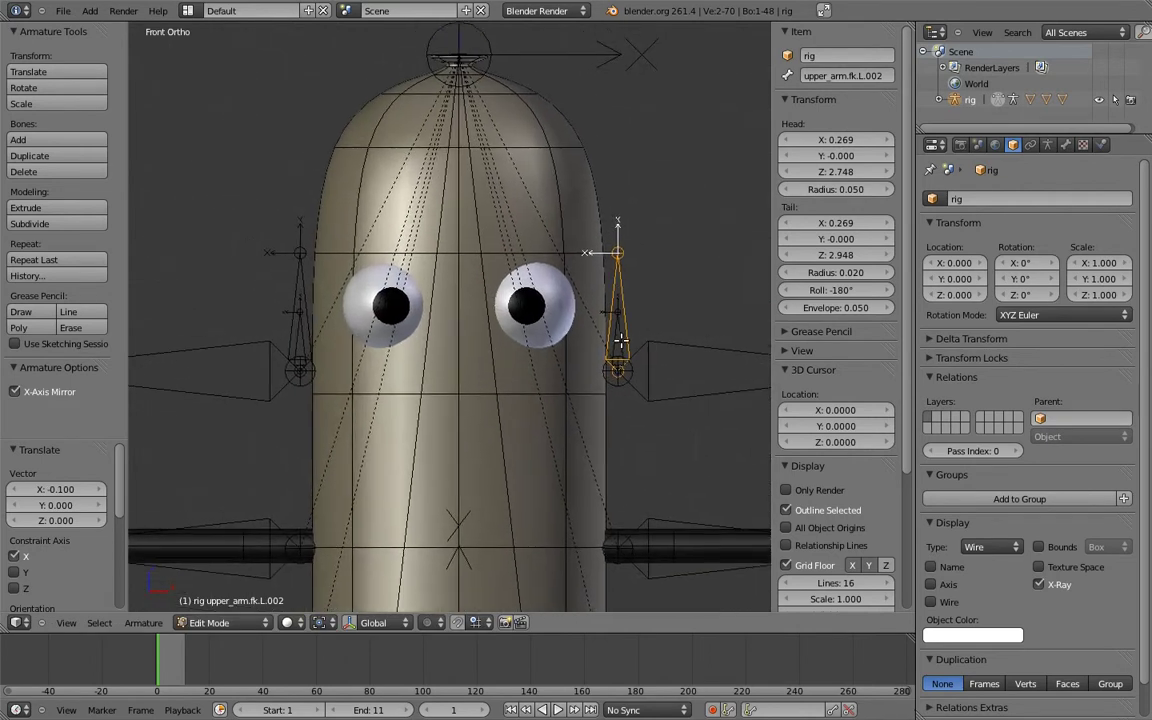
pyautogui.hotkey('alt', 'p')
pyautogui.click(618, 341)
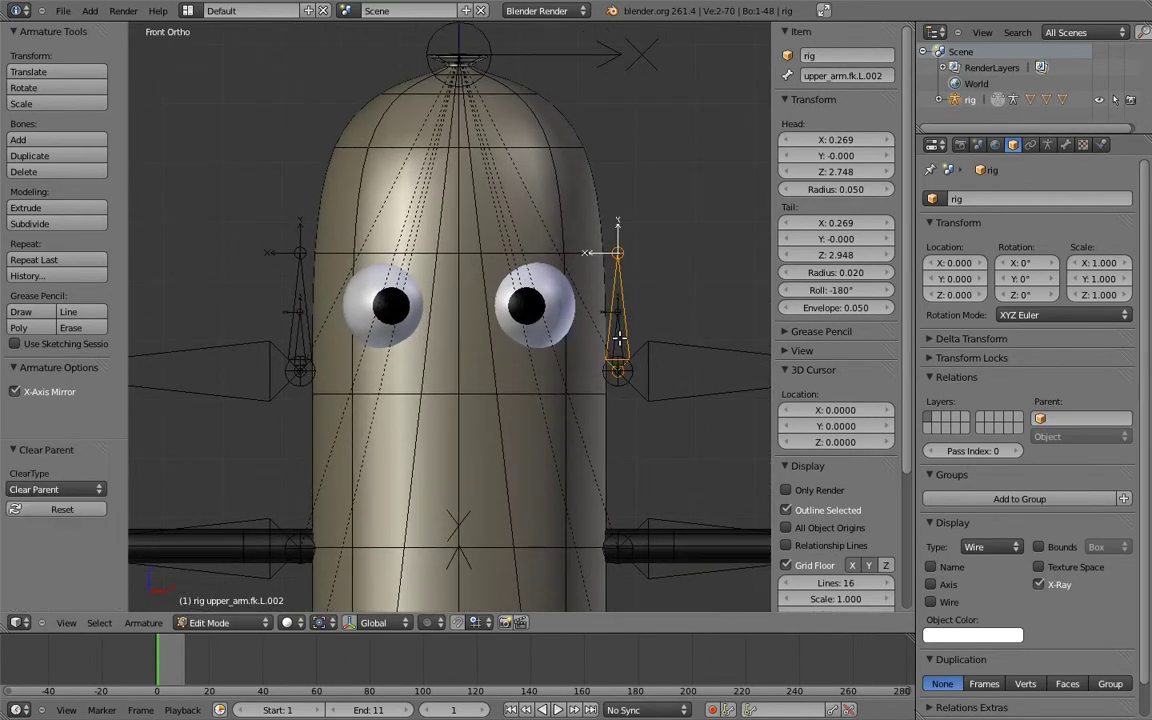
pyautogui.rightClick(617, 328)
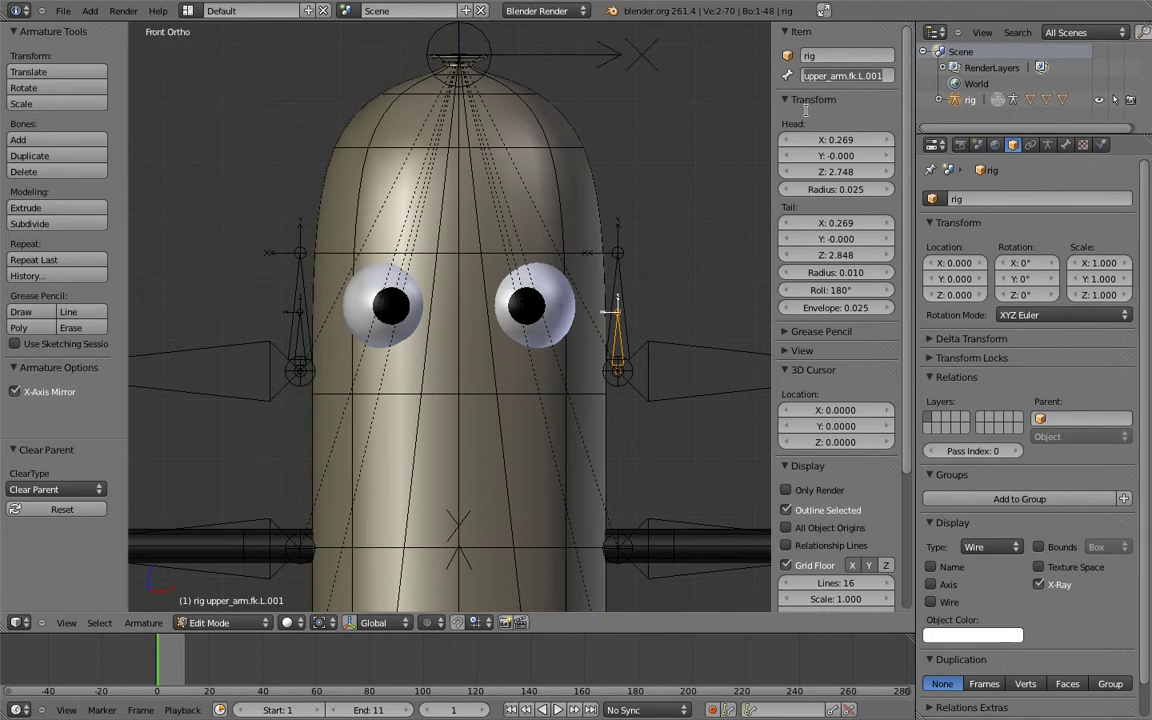
pyautogui.write('MCH-arm')
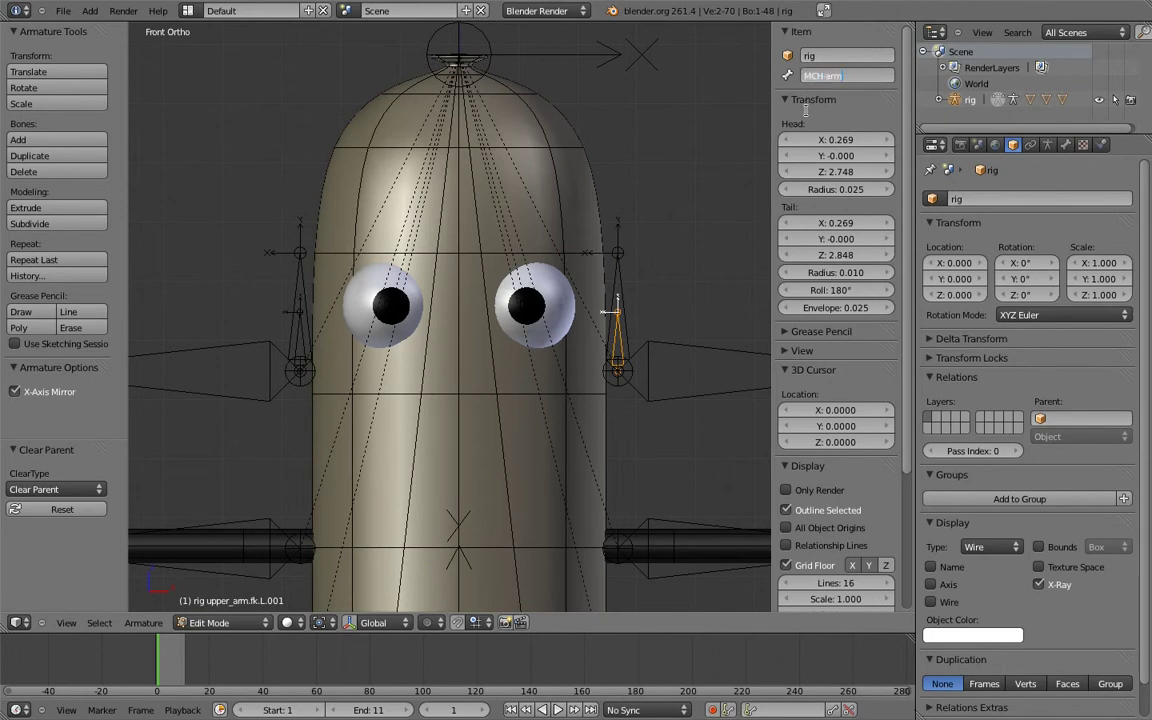
pyautogui.write('_socket')
pyautogui.write('.L')
pyautogui.press('Return')
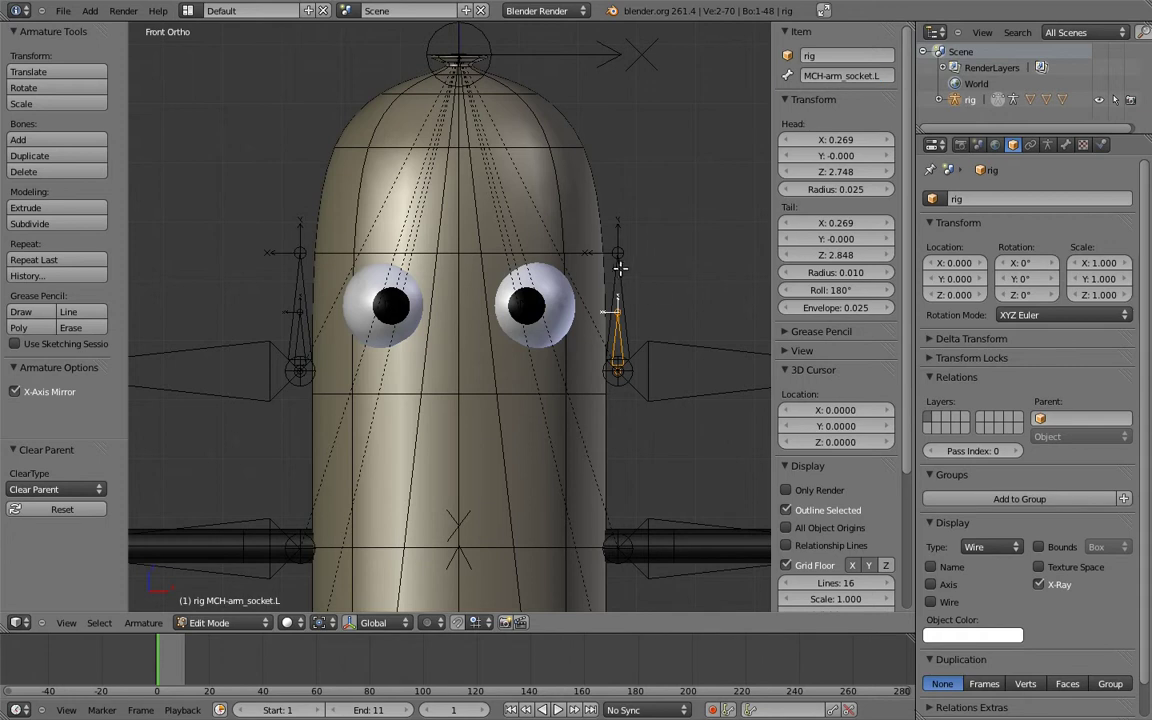
# Name the longer helper MCH-arm_parent.L and verify the mirrored right-side name
pyautogui.rightClick(618, 262)
pyautogui.click(821, 80)
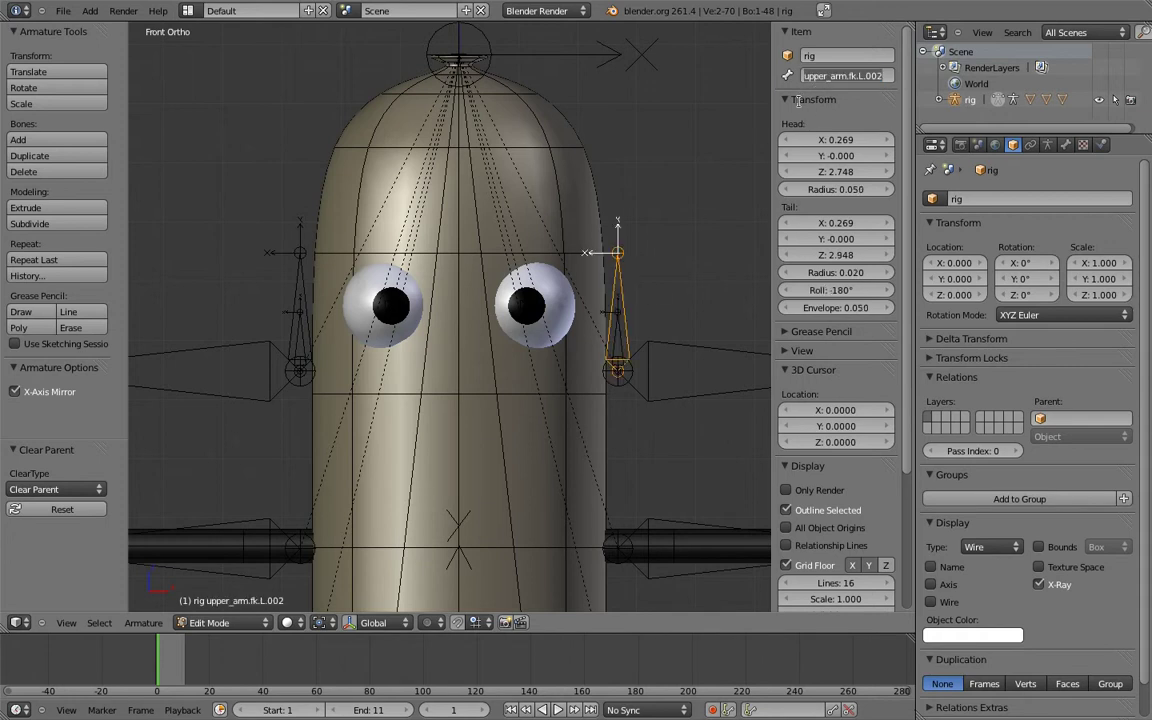
pyautogui.write('MCH-arm_parent.L')
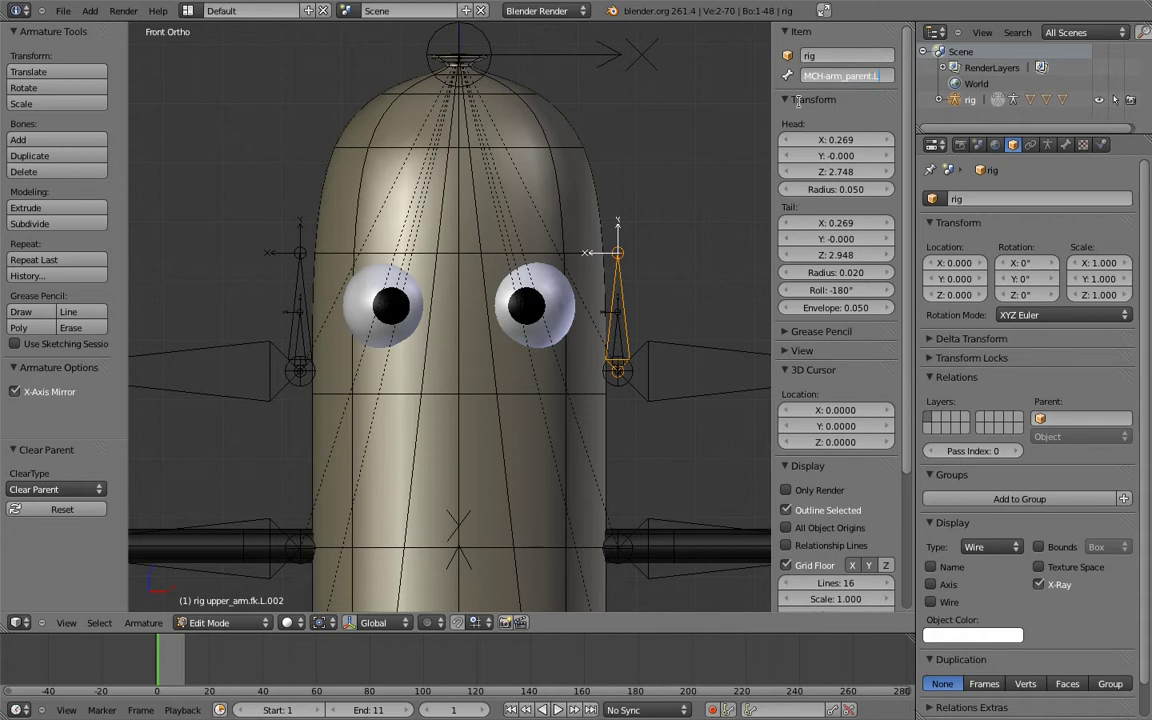
pyautogui.press('Return')
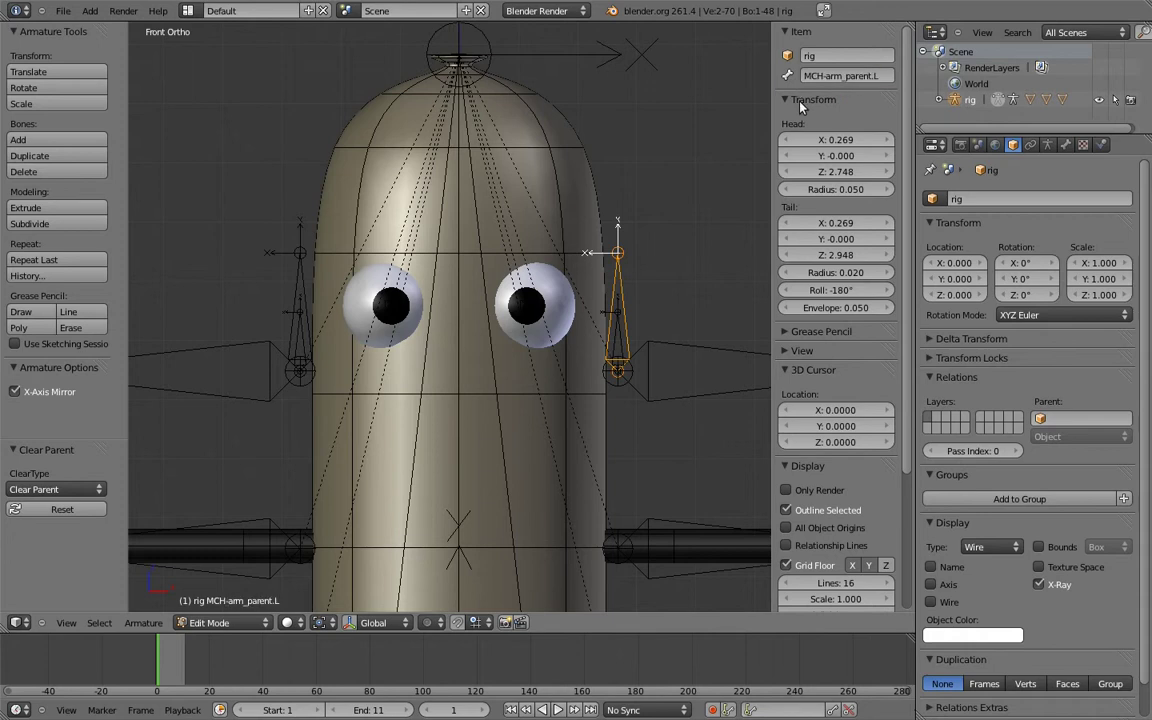
pyautogui.rightClick(270, 300)
pyautogui.click(828, 76)
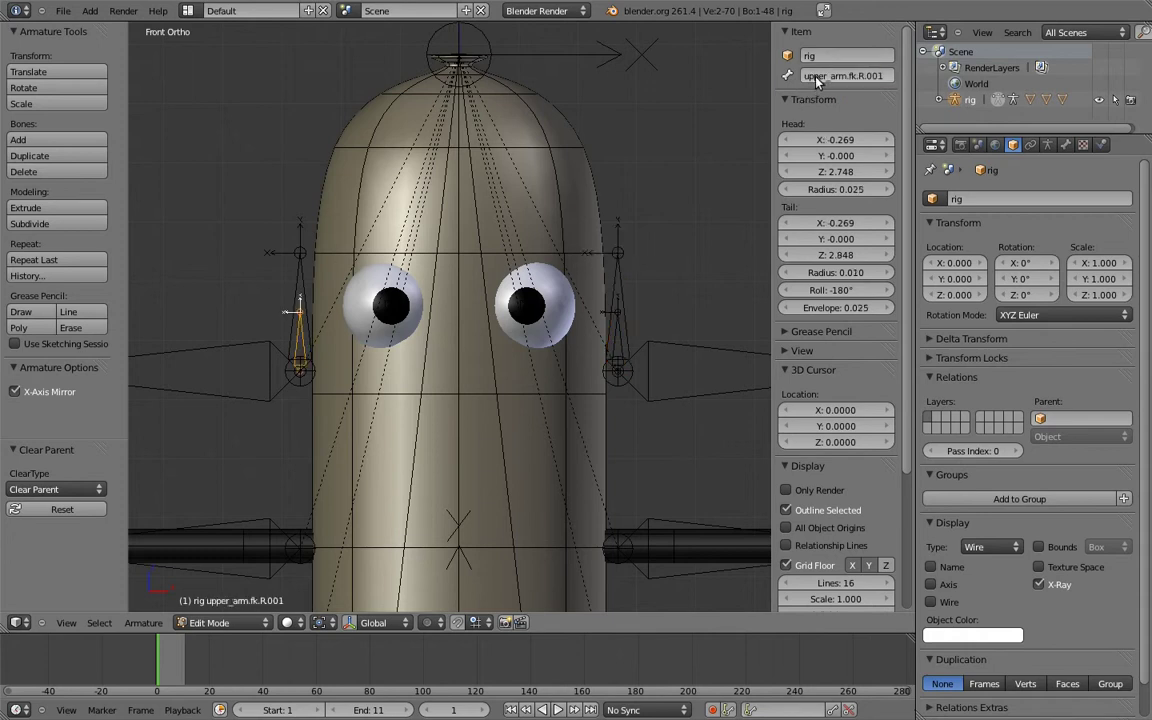
# Parent upper_arm.fk.L to MCH-arm_parent.L with Keep Offset
pyautogui.rightClick(640, 370)
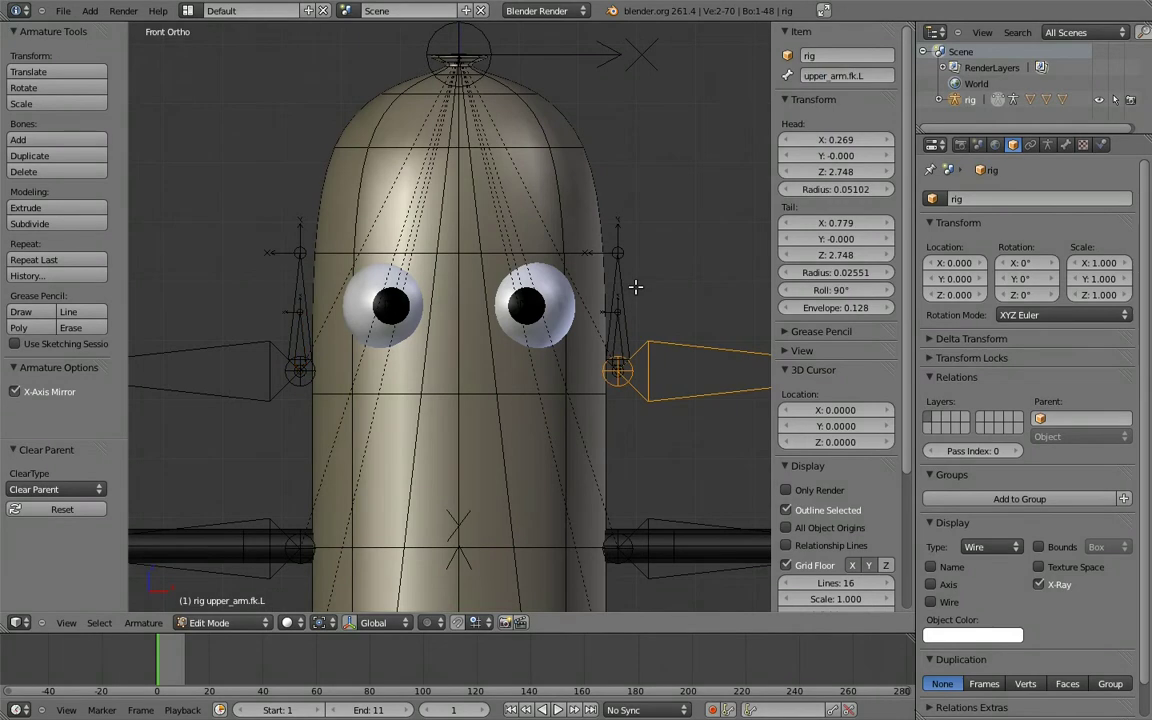
pyautogui.keyDown('shift'); pyautogui.rightClick(624, 291); pyautogui.keyUp('shift')
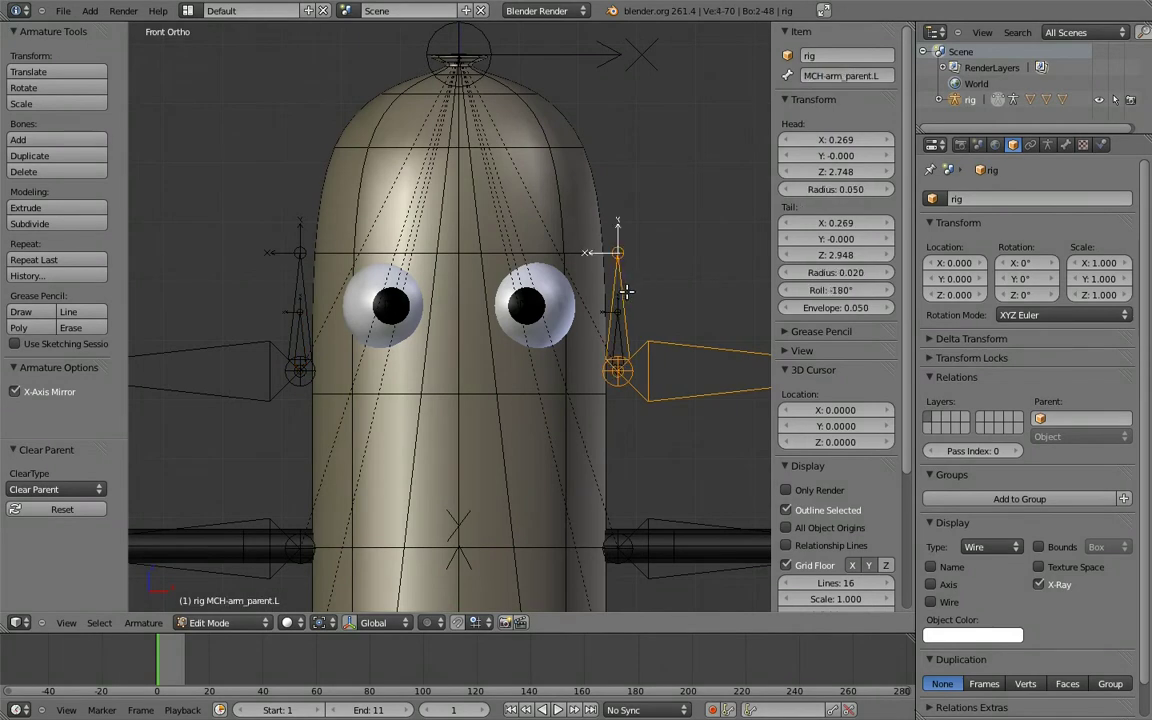
pyautogui.hotkey('ctrl', 'p')
pyautogui.click(629, 291)
# In Pose Mode, make MCH-arm_parent.L and .R copy the location of MCH-arm_socket.L and .R
pyautogui.hotkey('ctrl', 'Tab')
pyautogui.rightClick(620, 312)
pyautogui.keyDown('shift'); pyautogui.rightClick(624, 295); pyautogui.keyUp('shift')
pyautogui.hotkey('shift', 'ctrl', 'c')
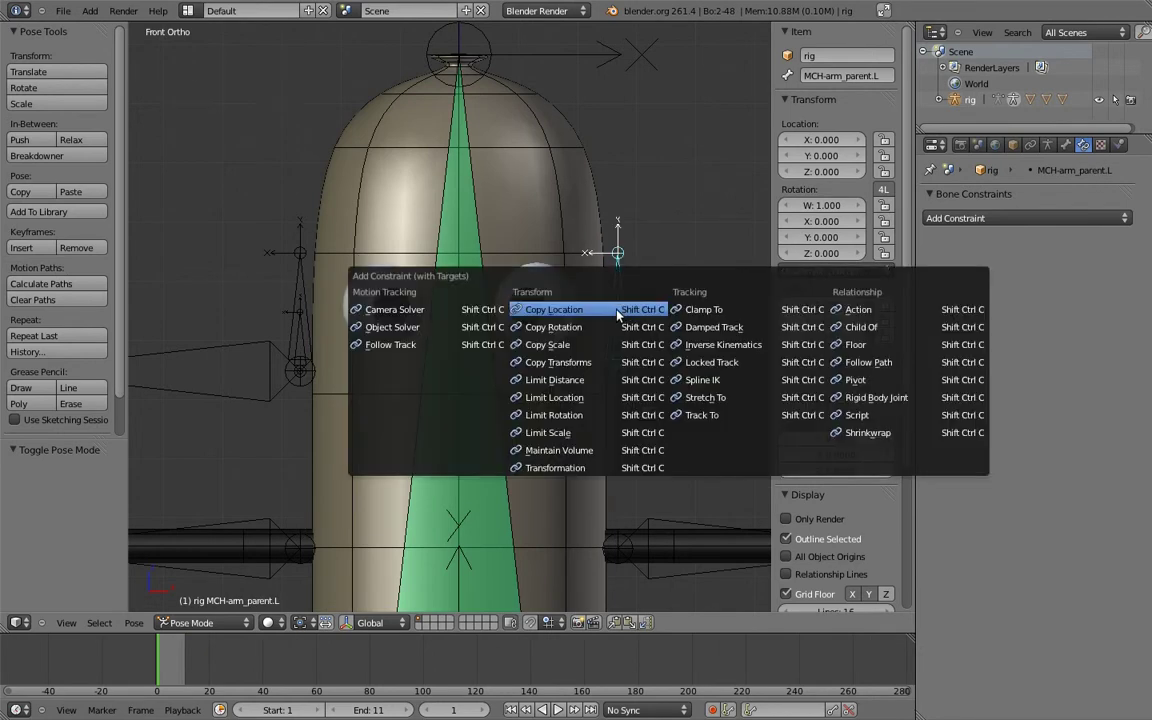
pyautogui.click(621, 314)
pyautogui.rightClick(303, 340)
pyautogui.keyDown('shift'); pyautogui.rightClick(297, 300); pyautogui.keyUp('shift')
pyautogui.hotkey('shift', 'ctrl', 'c')
pyautogui.click(221, 289)
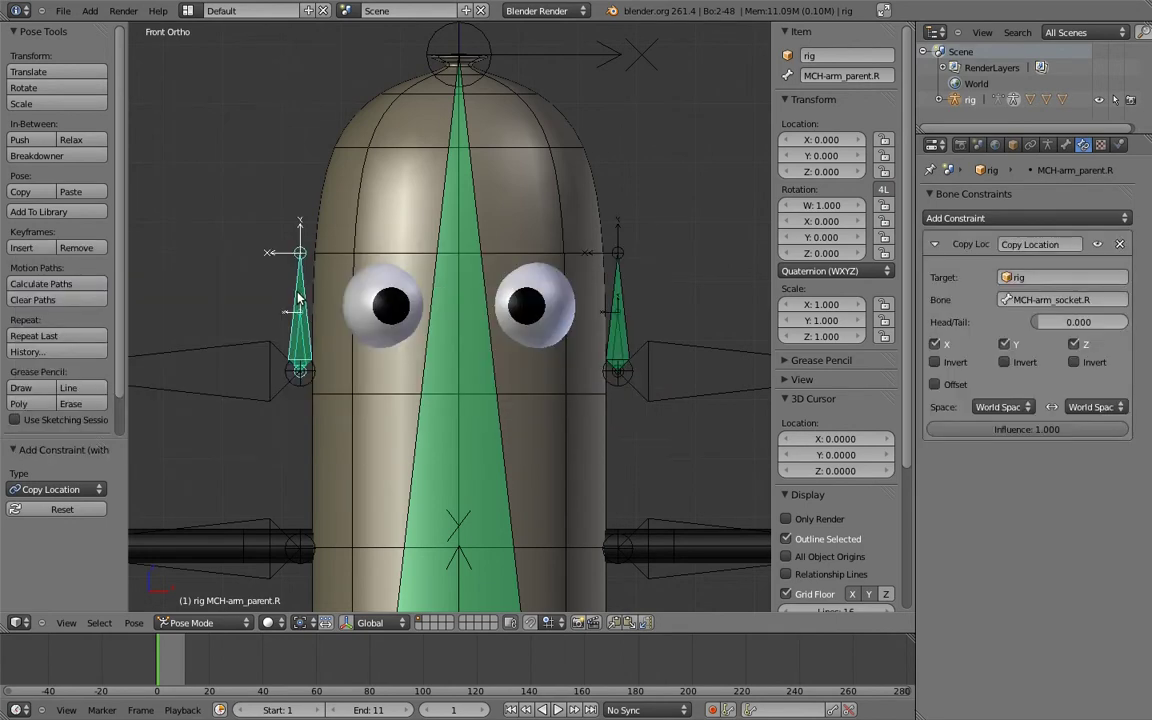
# Test-rotate body_top and then the root bone, cancelling each rotation
pyautogui.scroll(-5, 453, 408)
pyautogui.scroll(1, 460, 253)
pyautogui.scroll(-2, 455, 303)
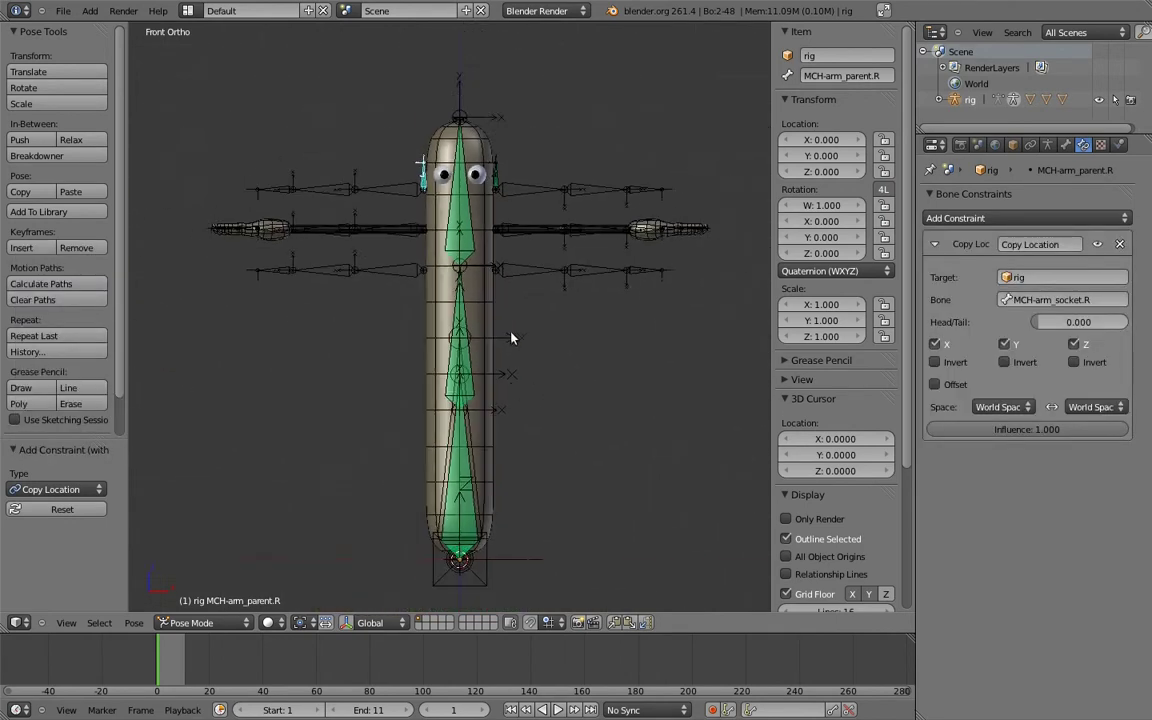
pyautogui.rightClick(480, 440)
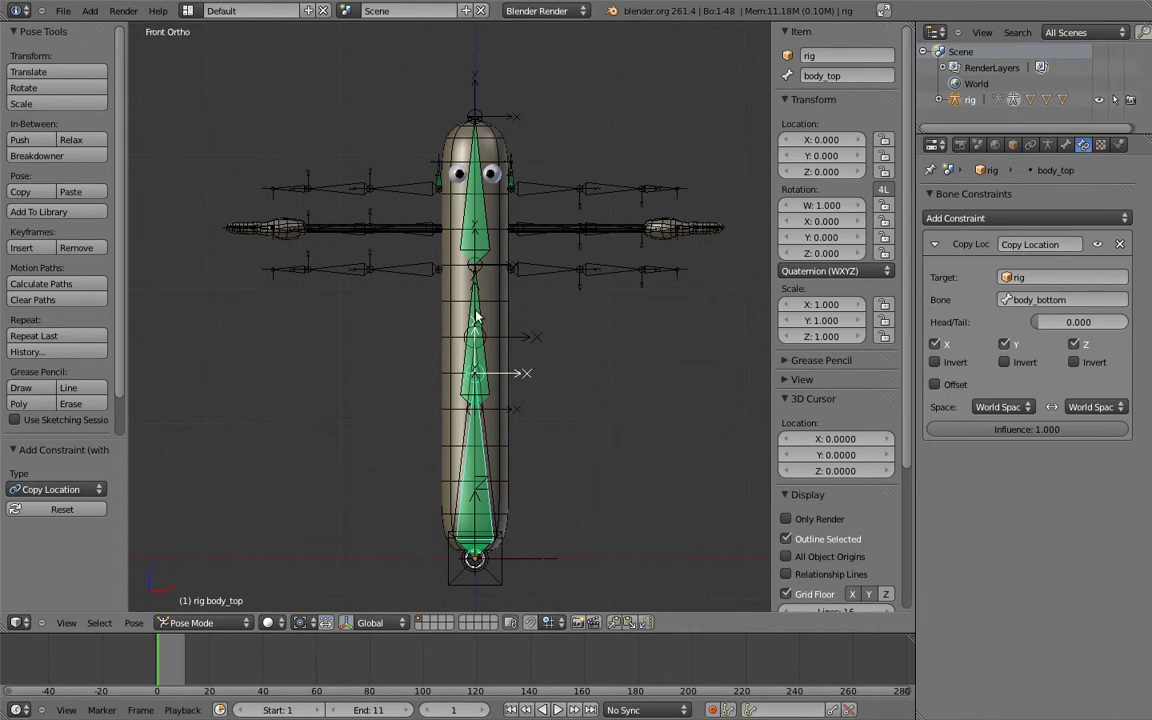
pyautogui.press('r')
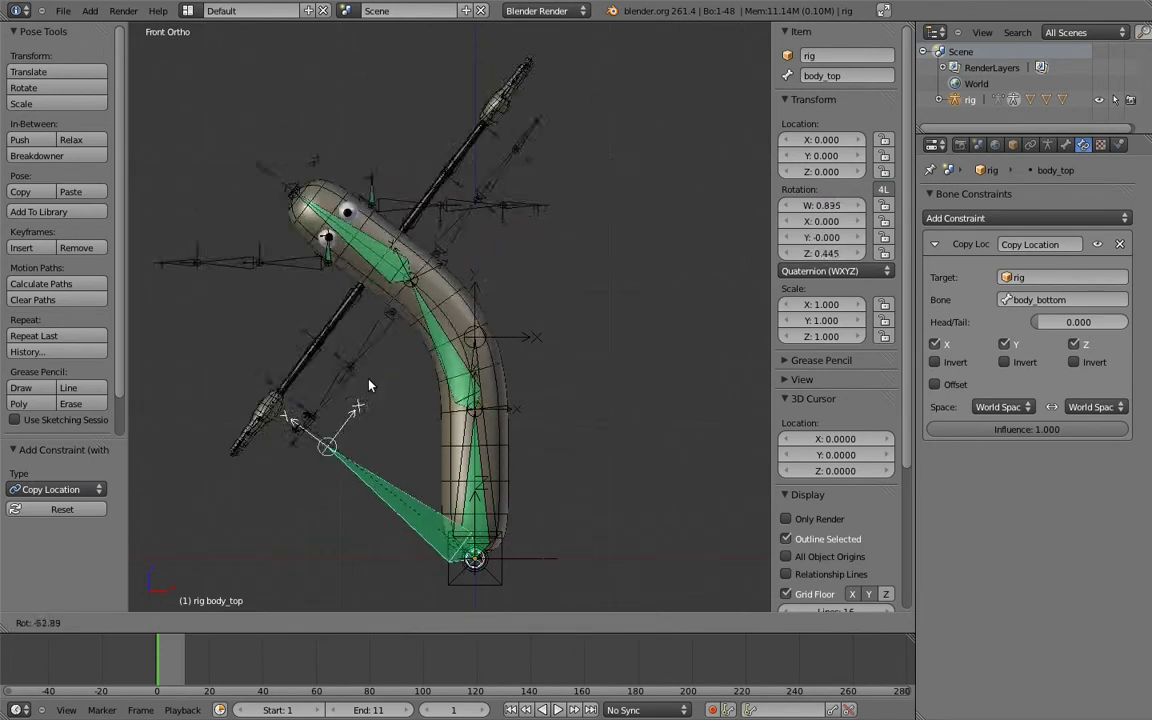
pyautogui.rightClick(478, 325)
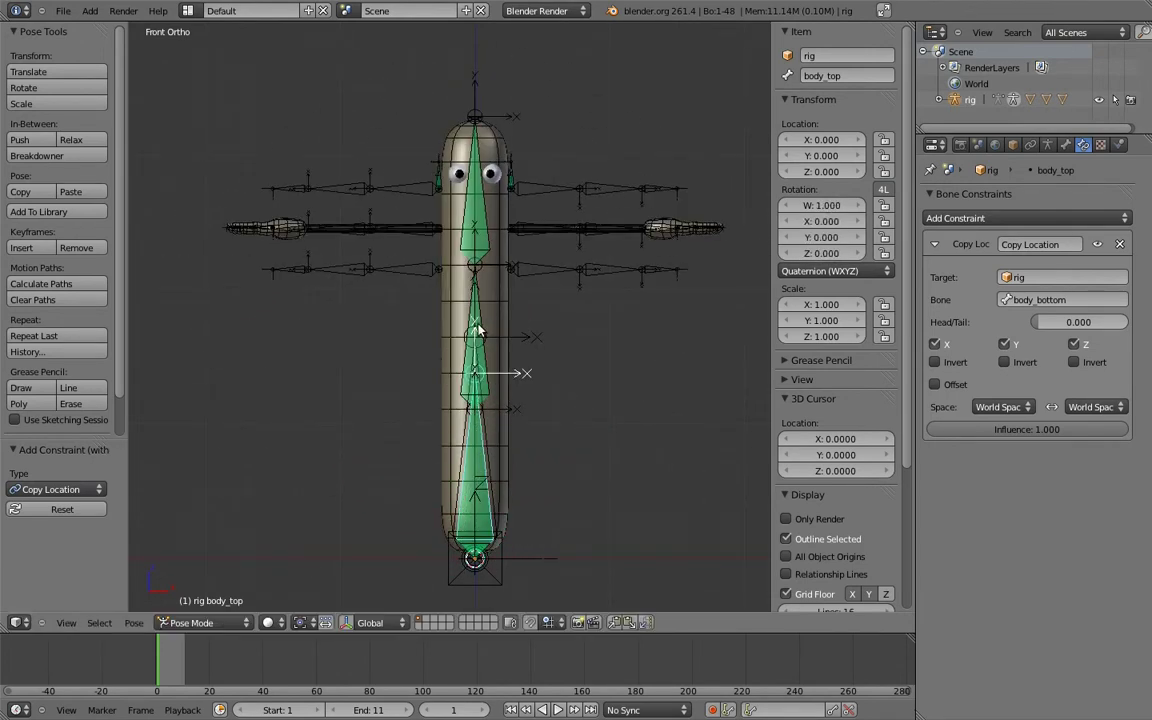
pyautogui.rightClick(490, 570)
pyautogui.press('r')
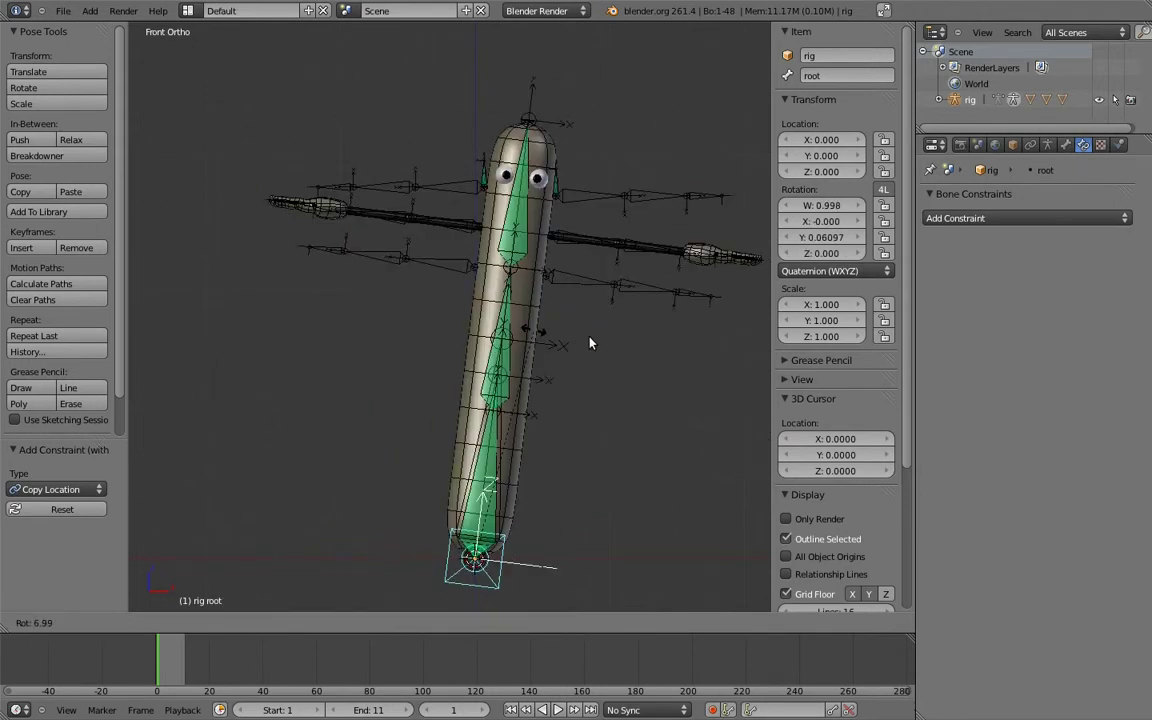
pyautogui.rightClick(528, 345)
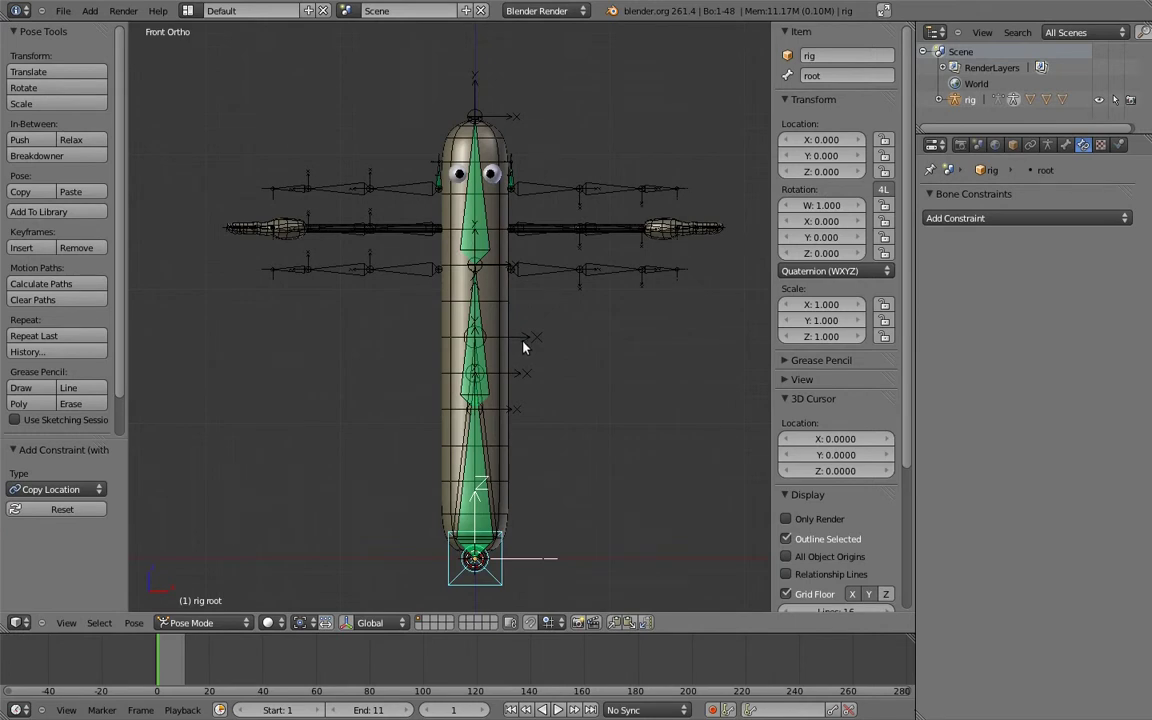
# In Edit Mode, parent MCH-arm_parent.L to the root bone with Keep Offset
pyautogui.scroll(1, 520, 270)
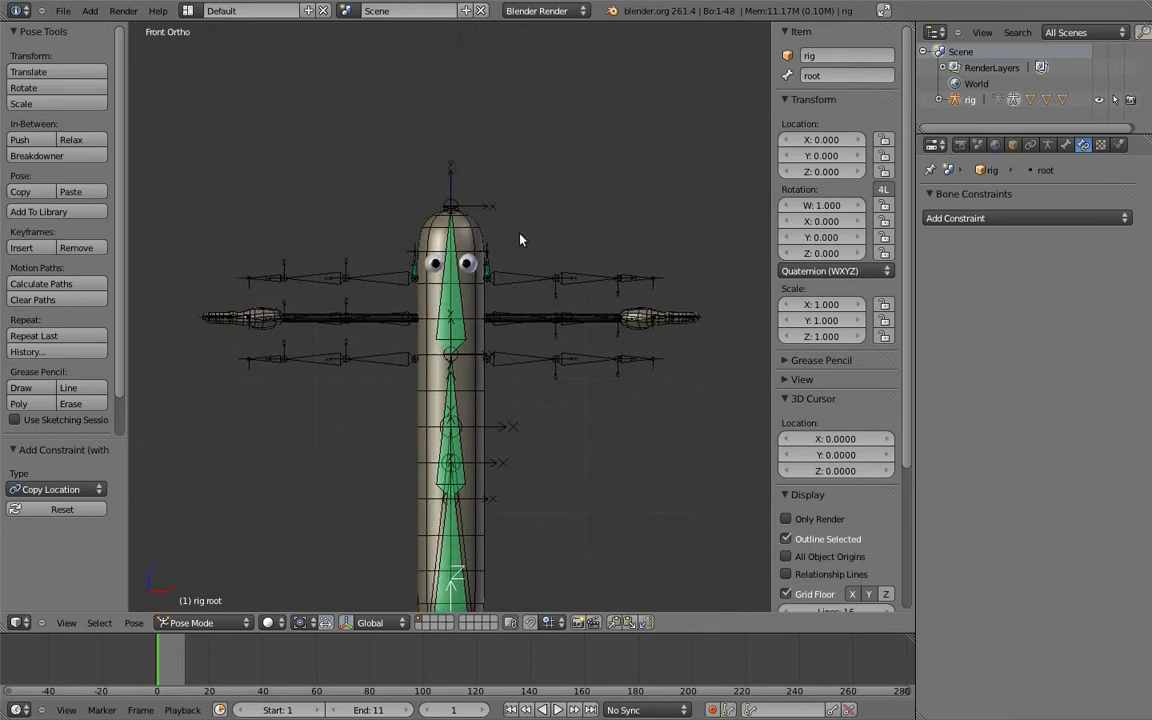
pyautogui.scroll(2, 560, 240)
pyautogui.scroll(1, 535, 315)
pyautogui.press('Tab')
pyautogui.rightClick(506, 258)
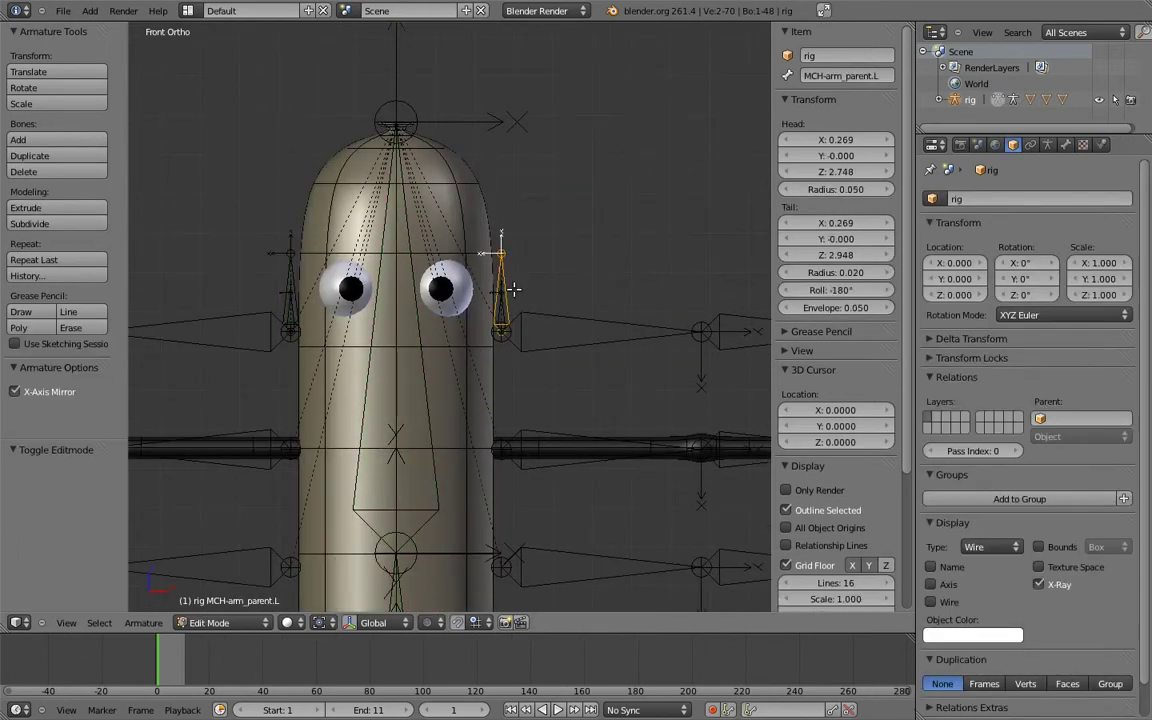
pyautogui.scroll(2, 522, 244)
pyautogui.scroll(-3, 571, 334)
pyautogui.moveTo(571, 334)
pyautogui.mouseDown(button='middle')
pyautogui.moveTo(577, 318)
pyautogui.moveTo(586, 473)
pyautogui.mouseUp(button='middle')
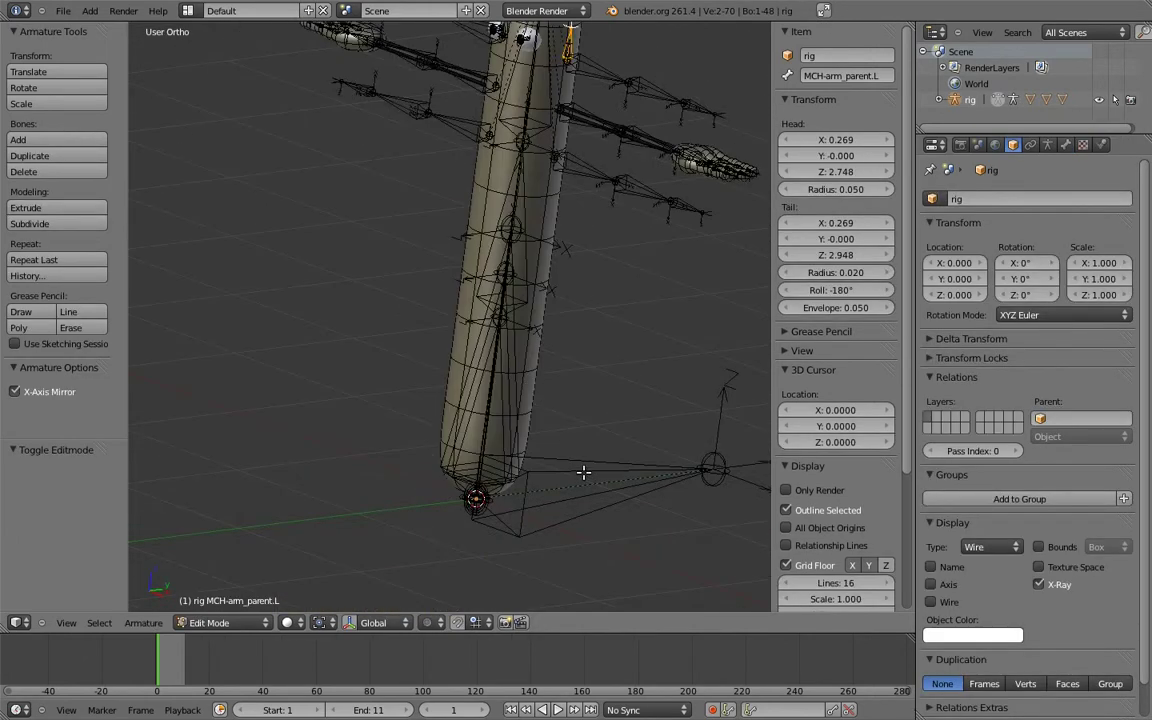
pyautogui.keyDown('shift'); pyautogui.rightClick(586, 473); pyautogui.keyUp('shift')
pyautogui.hotkey('ctrl', 'p')
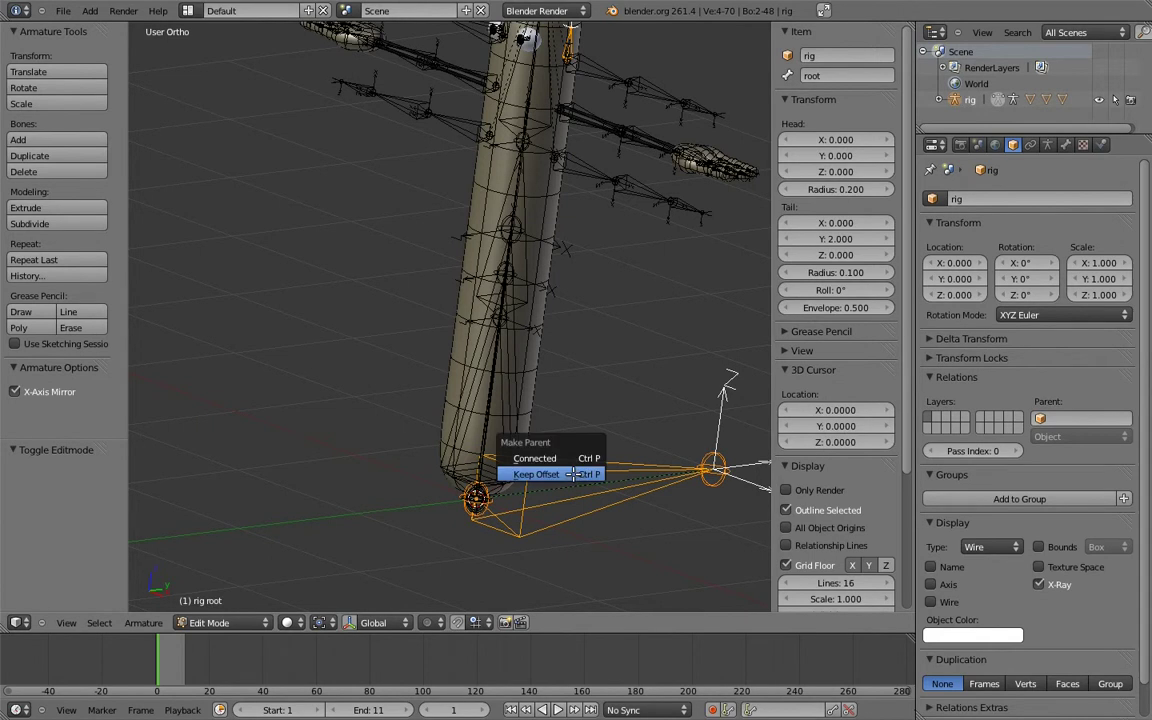
pyautogui.click(586, 473)
# Return to the front orthographic view and switch the armature back to Pose Mode
pyautogui.moveTo(516, 420)
pyautogui.mouseDown(button='middle')
pyautogui.moveTo(553, 418)
pyautogui.moveTo(576, 339)
pyautogui.mouseUp(button='middle')
pyautogui.press('KP_1')
pyautogui.hotkey('ctrl', 'Tab')
pyautogui.scroll(-1, 555, 303)
pyautogui.scroll(-1, 560, 377)
# Test-rotate the rig and body_top, then cancel and clear rotations so the rig stands upright
pyautogui.scroll(-1, 558, 377)
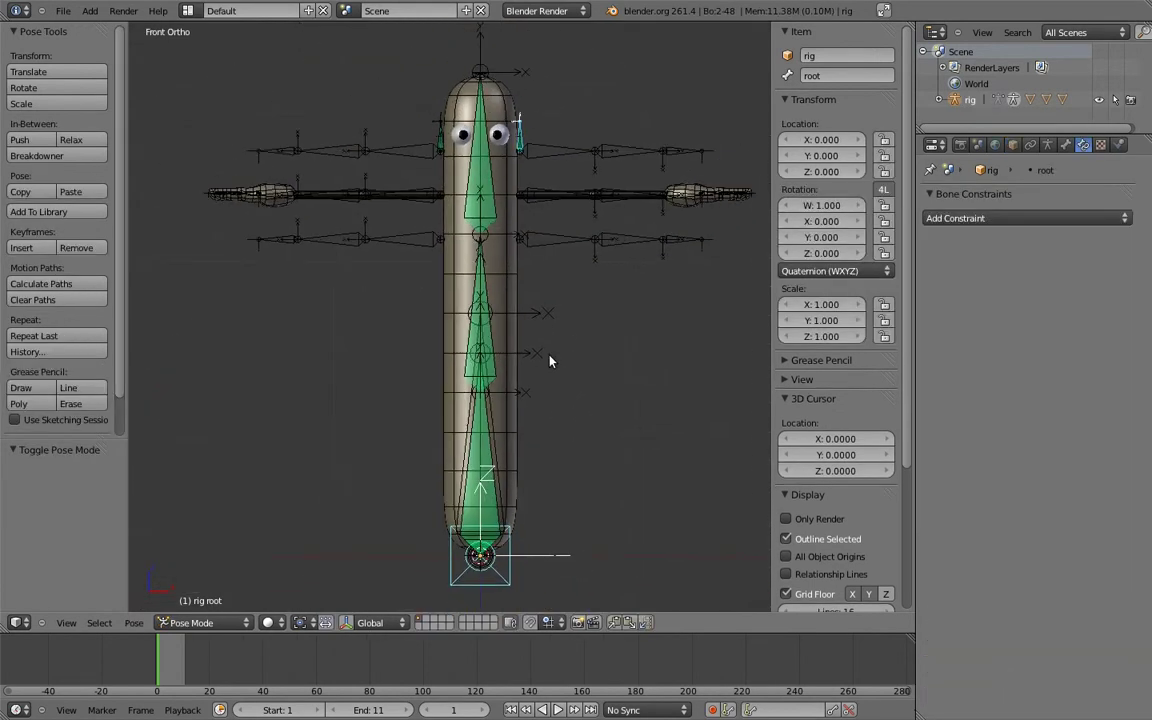
pyautogui.press('r')
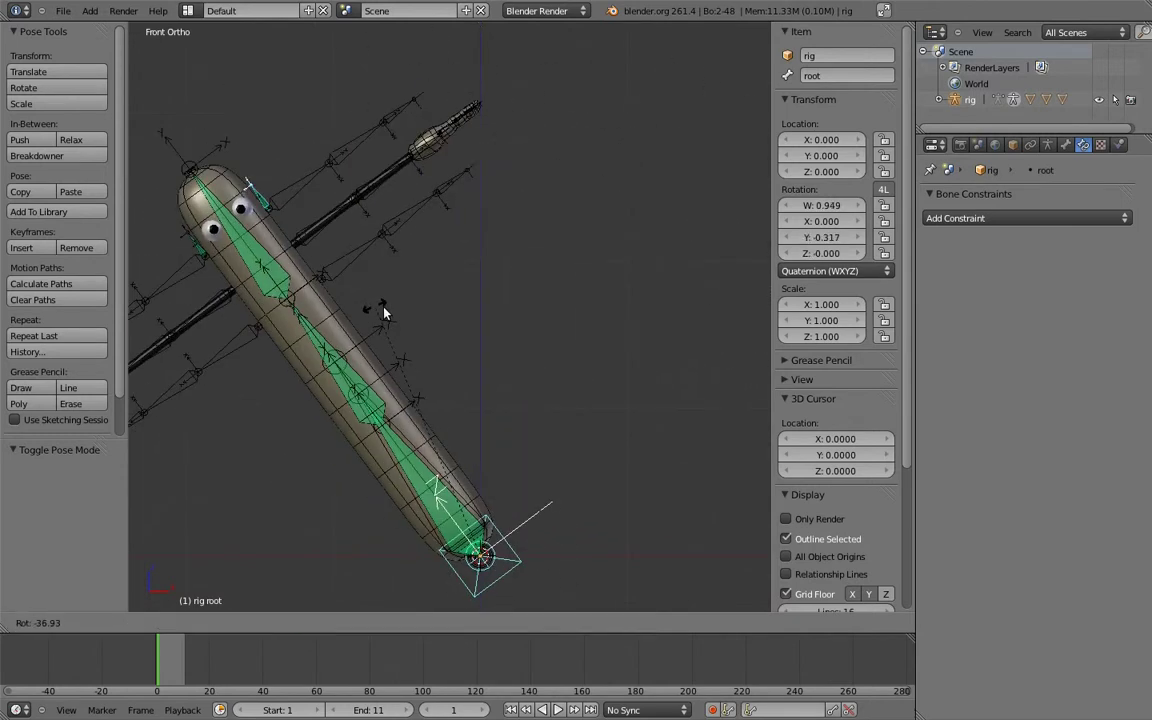
pyautogui.click(633, 305)
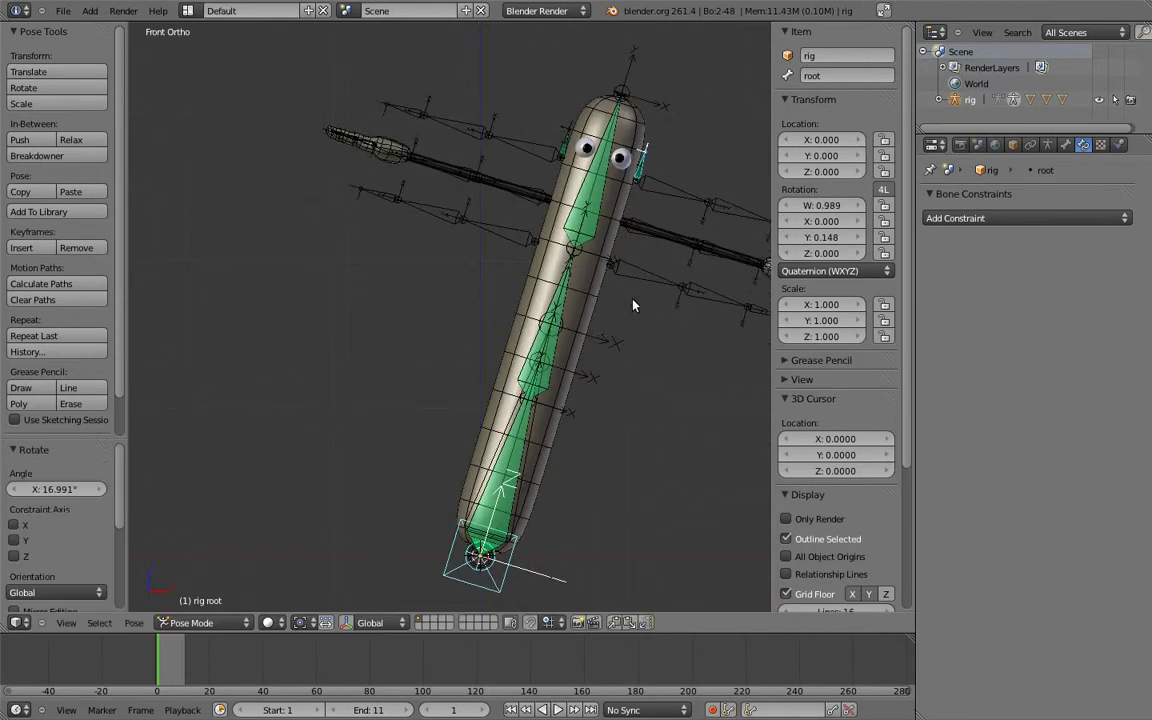
pyautogui.rightClick(529, 432)
pyautogui.press('r')
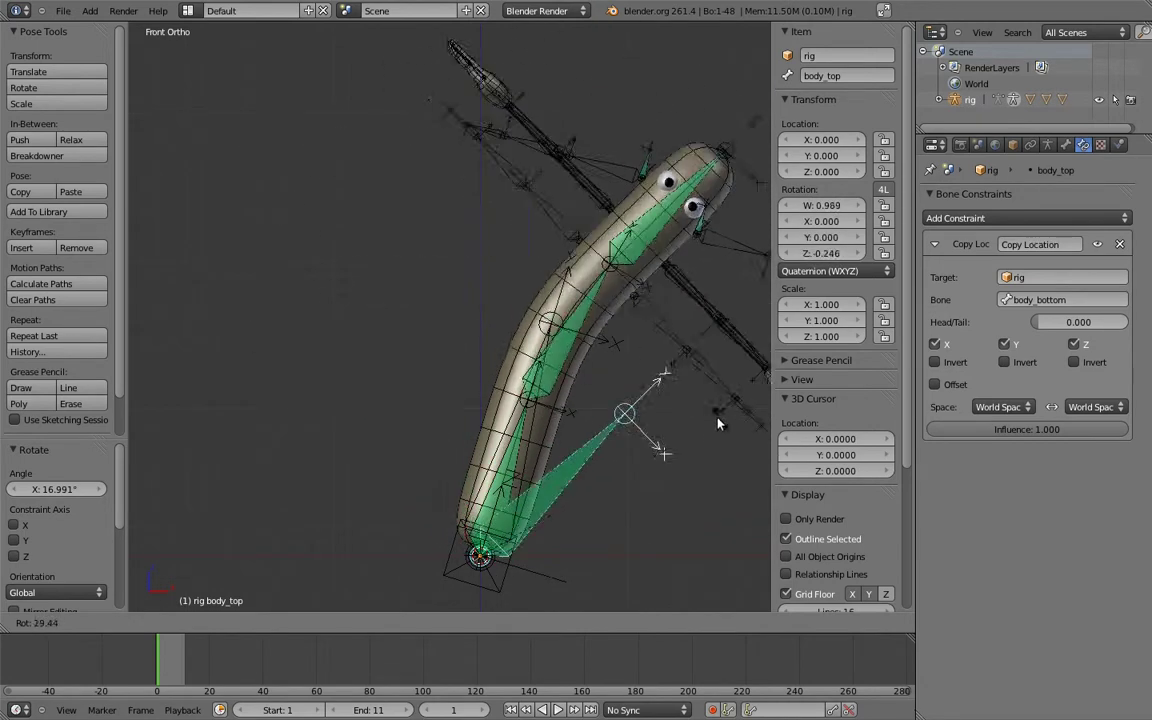
pyautogui.press('Escape')
pyautogui.press('a')
pyautogui.hotkey('alt', 'r')
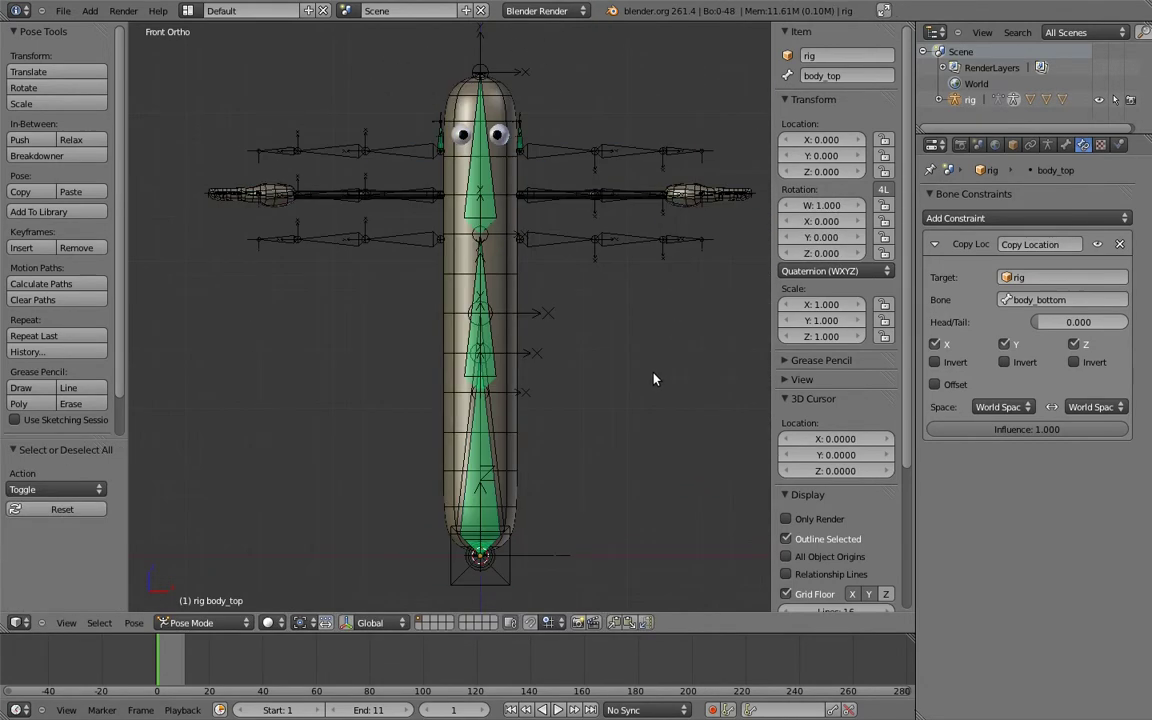
# Add a Copy Transforms constraint to MCH-arm_parent.L targeting MCH-arm_socket.L
pyautogui.scroll(1, 579, 226)
pyautogui.scroll(5, 524, 296)
pyautogui.scroll(-1, 519, 300)
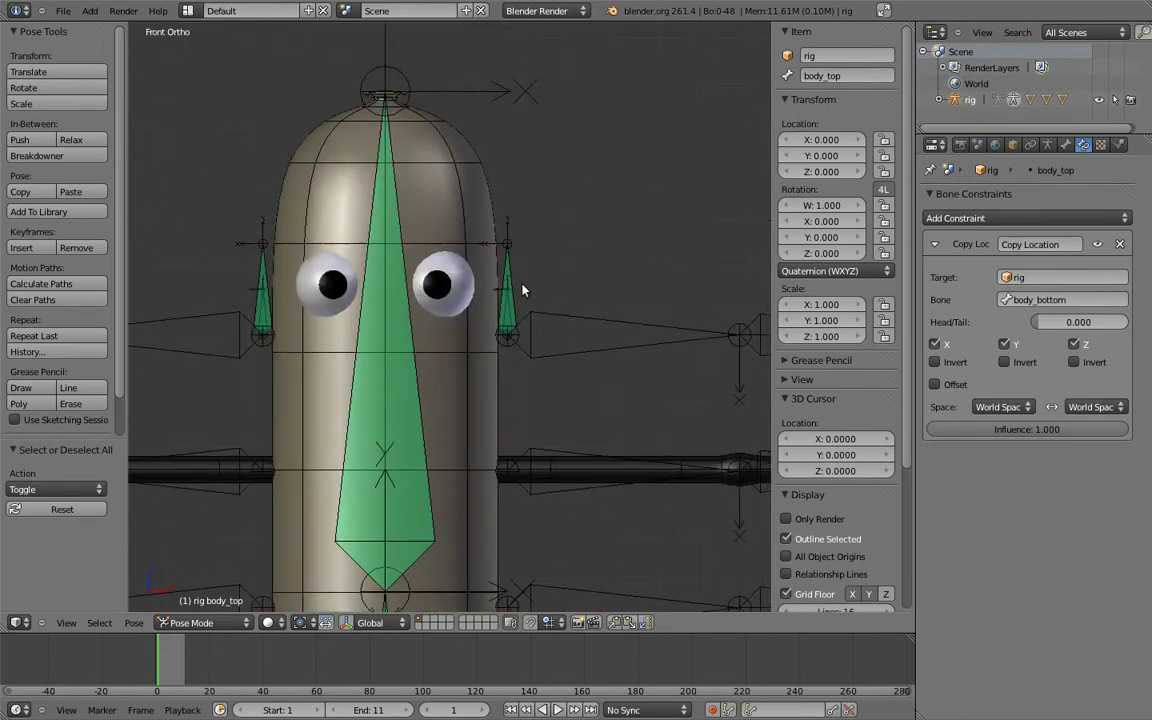
pyautogui.scroll(3, 519, 285)
pyautogui.click(548, 270)
pyautogui.click(552, 265)
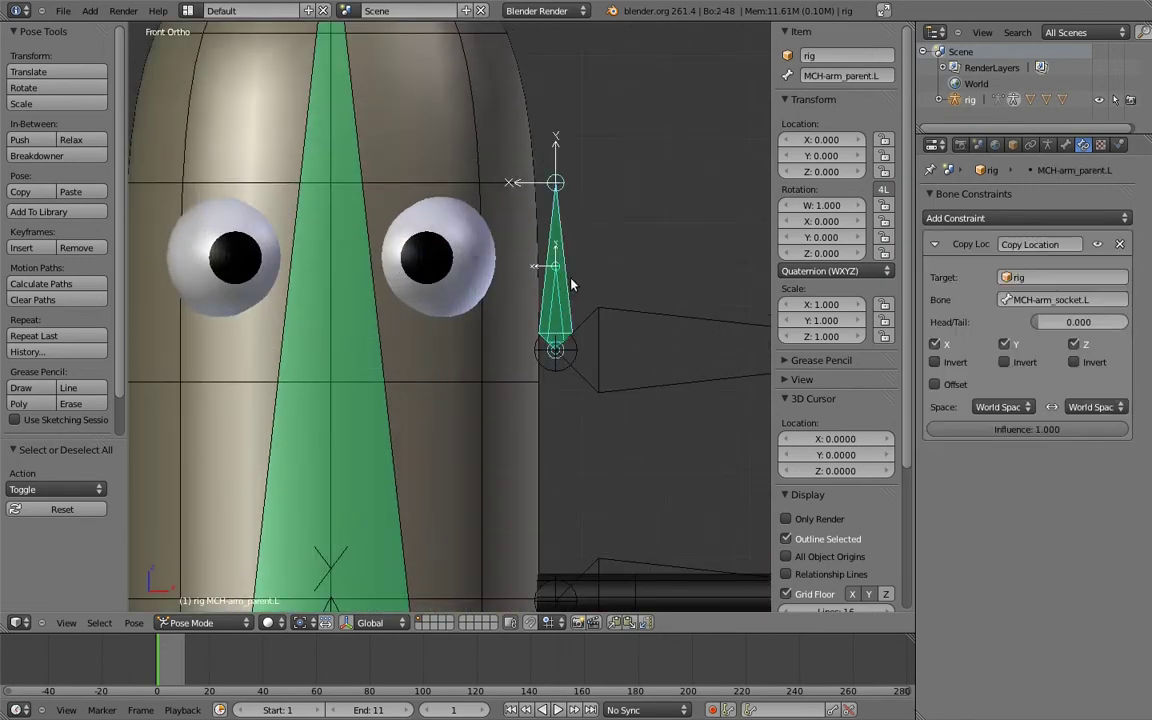
pyautogui.hotkey('ctrl', 'shift', 'c')
pyautogui.click(482, 331)
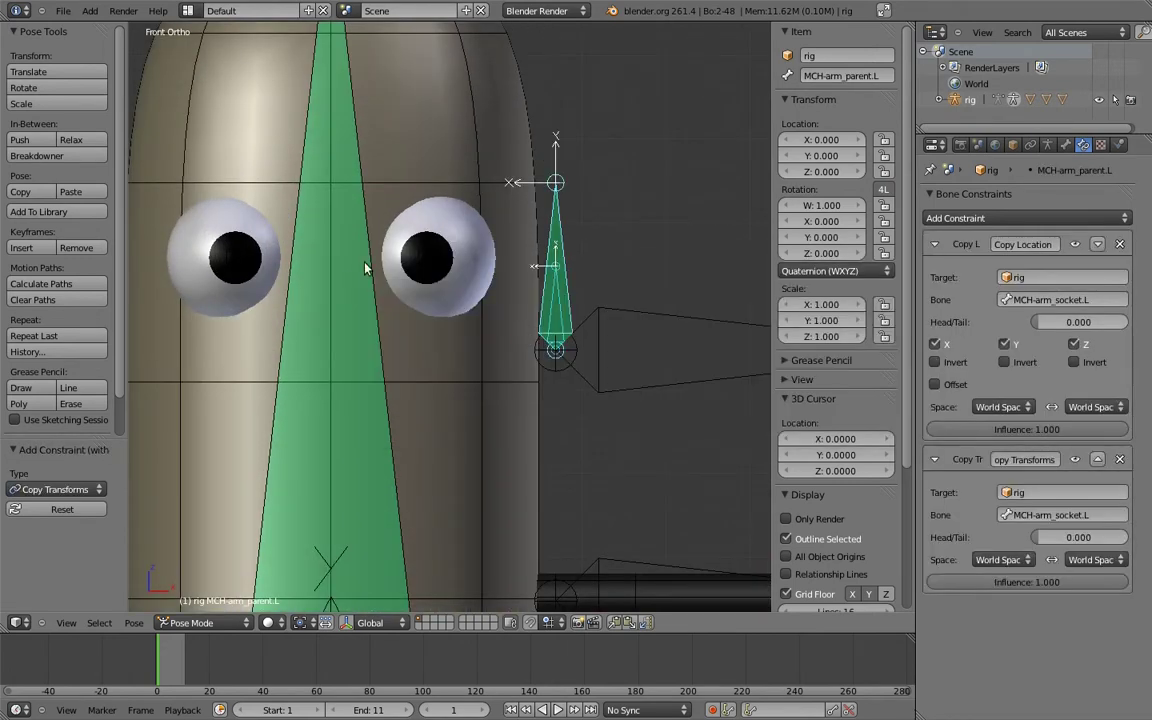
# Add a Copy Transforms constraint to MCH-arm_parent.R targeting MCH-arm_socket.R
pyautogui.keyDown('shift'); pyautogui.moveTo(408, 265); pyautogui.dragTo(700, 308, button='middle'); pyautogui.keyUp('shift')
pyautogui.click(473, 294)
pyautogui.click(473, 294)
pyautogui.hotkey('ctrl', 'shift', 'c')
pyautogui.click(473, 294)
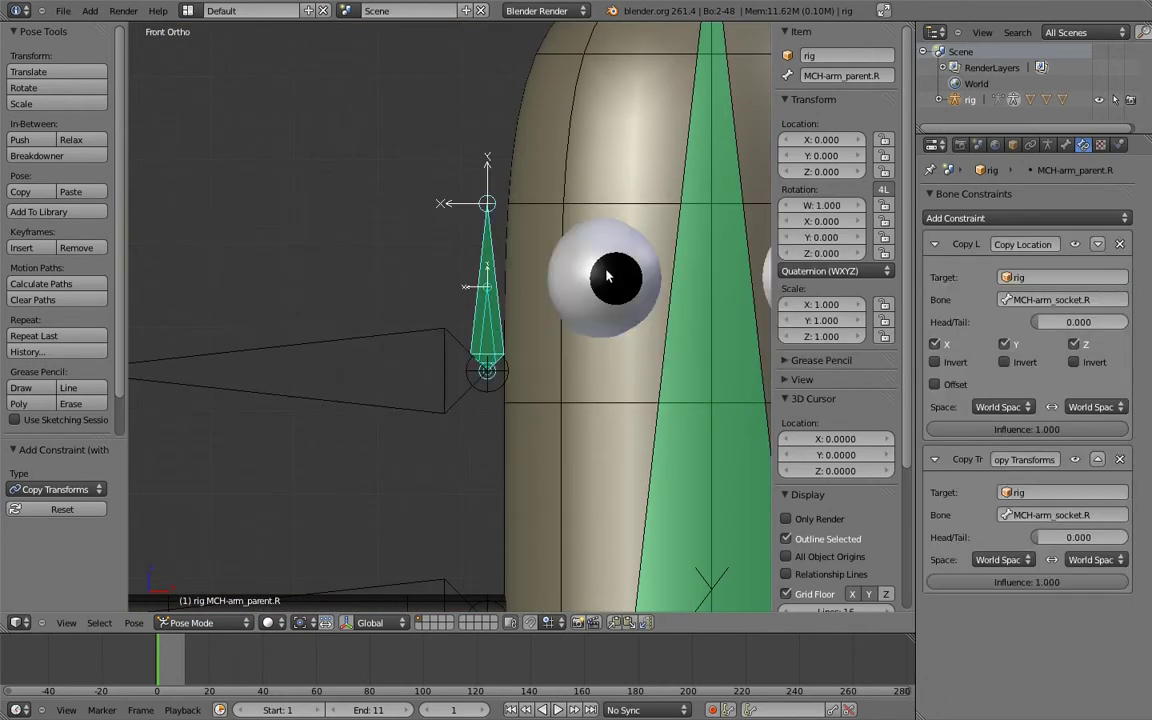
# Test the arm setup by rotating body_top, then cancel the rotation
pyautogui.scroll(1, 590, 265)
pyautogui.scroll(-3, 593, 270)
pyautogui.scroll(-2, 591, 206)
pyautogui.scroll(-2, 612, 170)
pyautogui.scroll(-1, 607, 252)
pyautogui.click(489, 388)
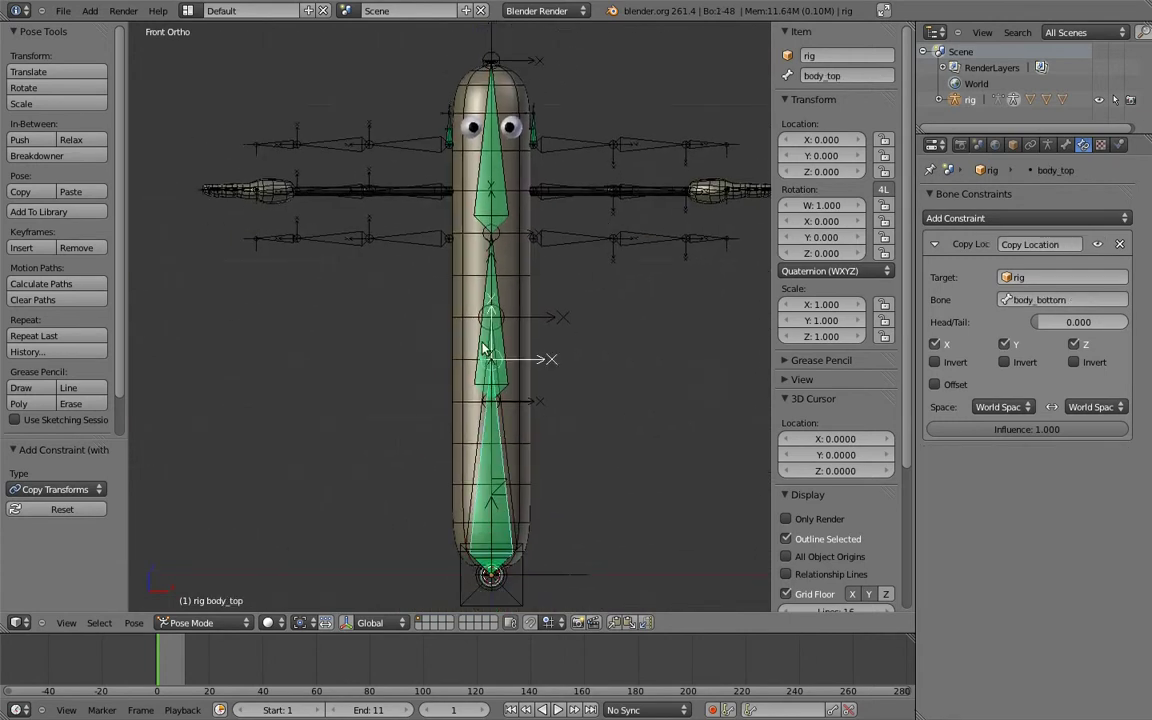
pyautogui.press('r')
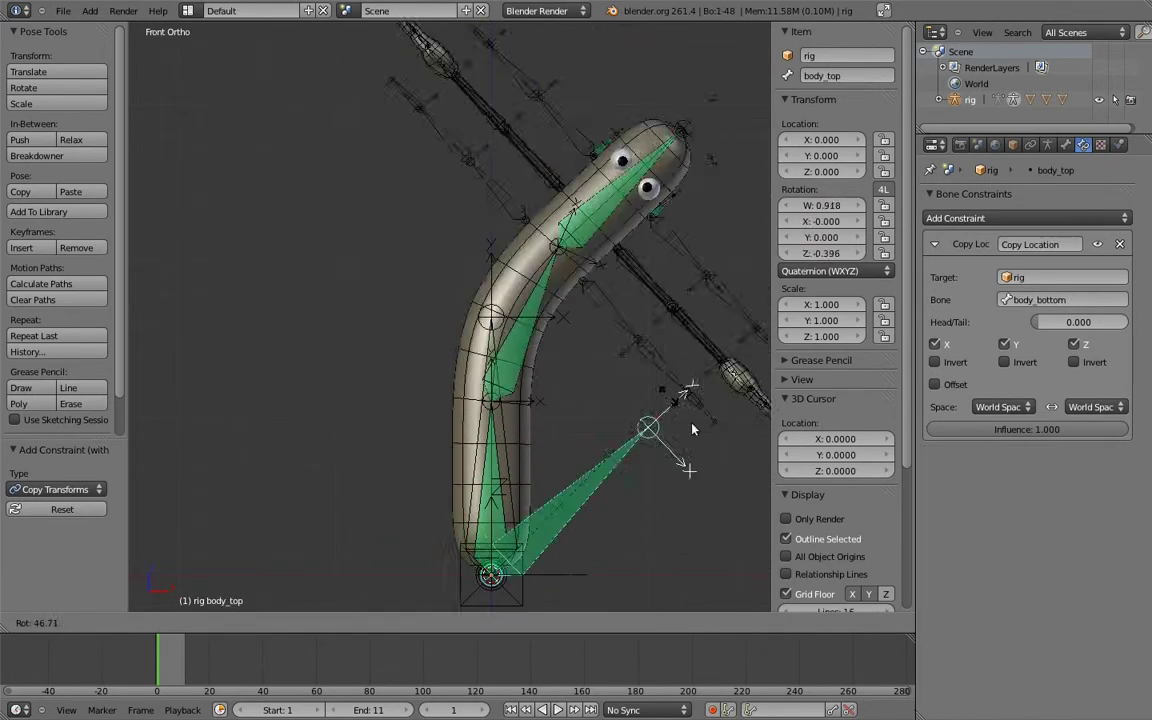
pyautogui.press('Escape')
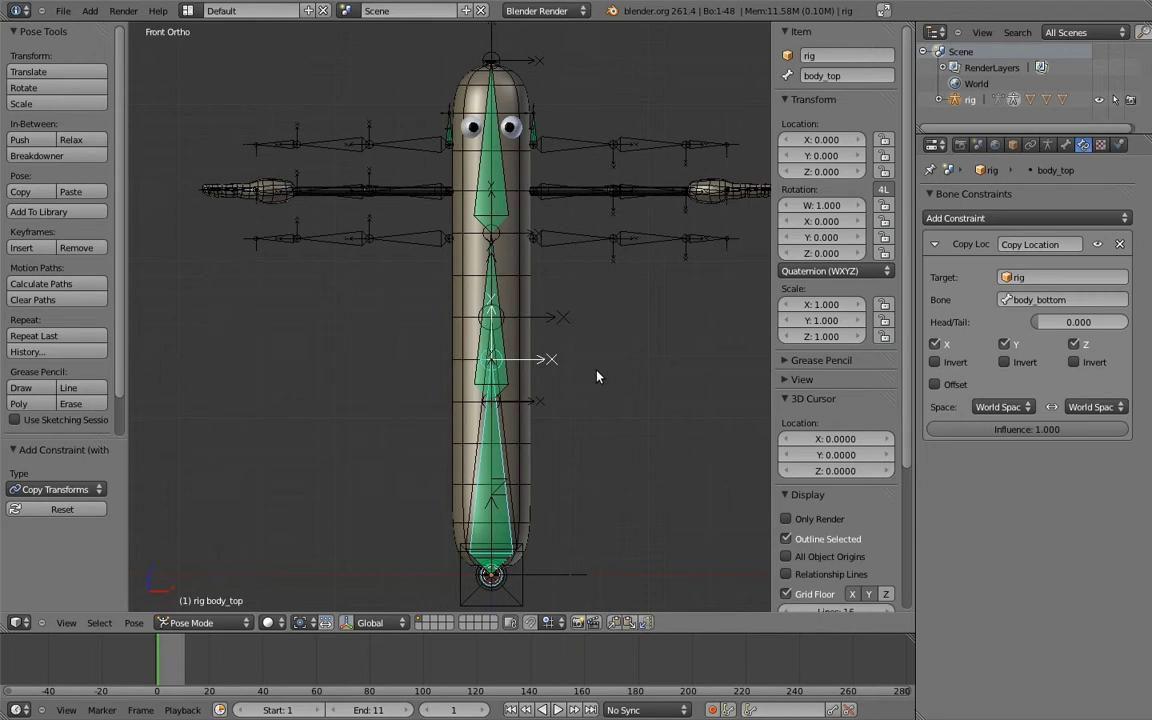
# Reset the 3D cursor and add a new custom property to upper_arm.fk.L in the Bone tab
pyautogui.hotkey('shift', 'c')
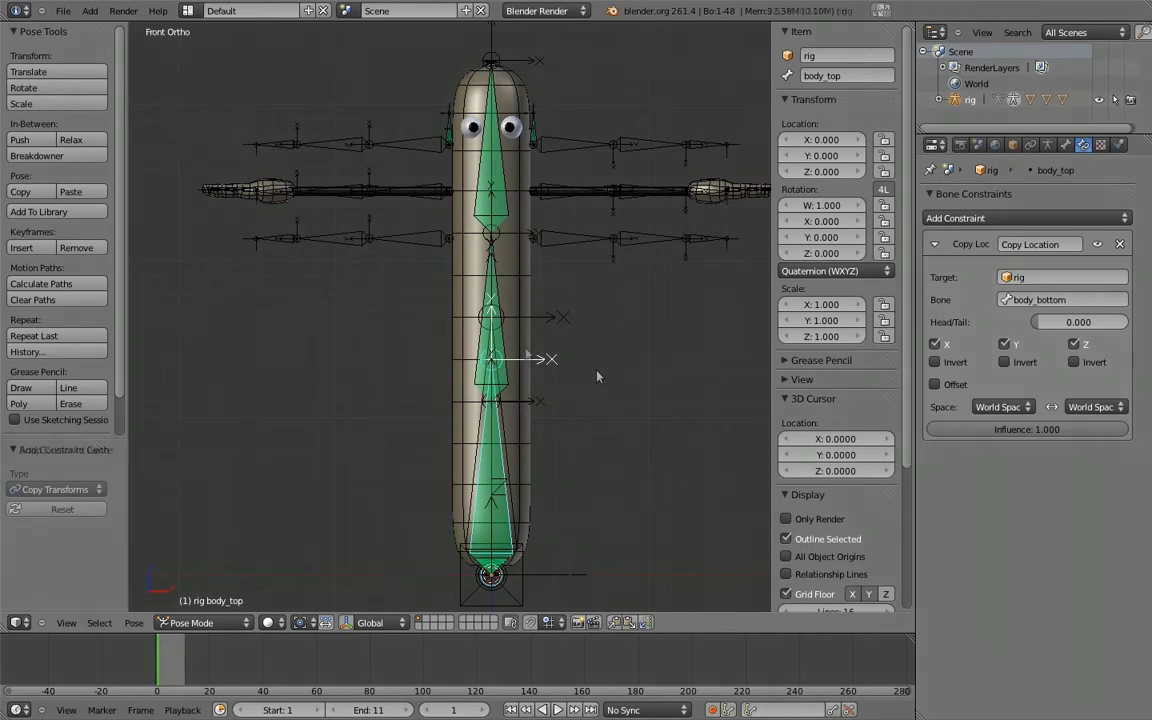
pyautogui.rightClick(584, 144)
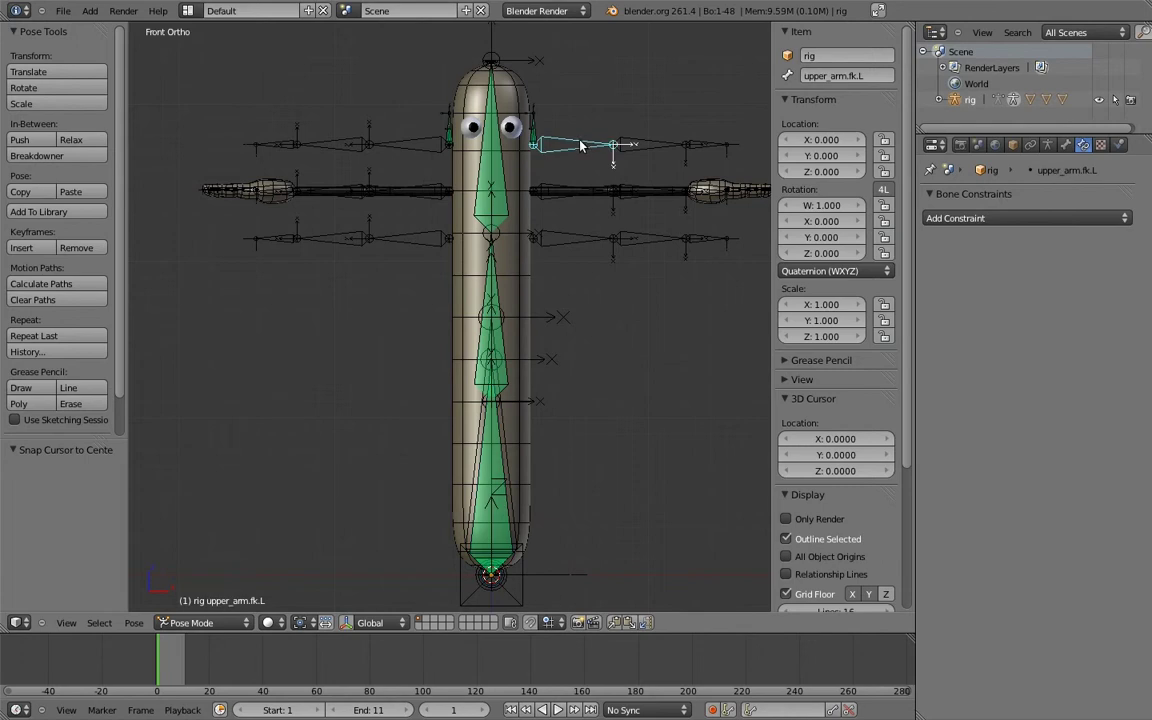
pyautogui.click(1065, 145)
pyautogui.click(1025, 638)
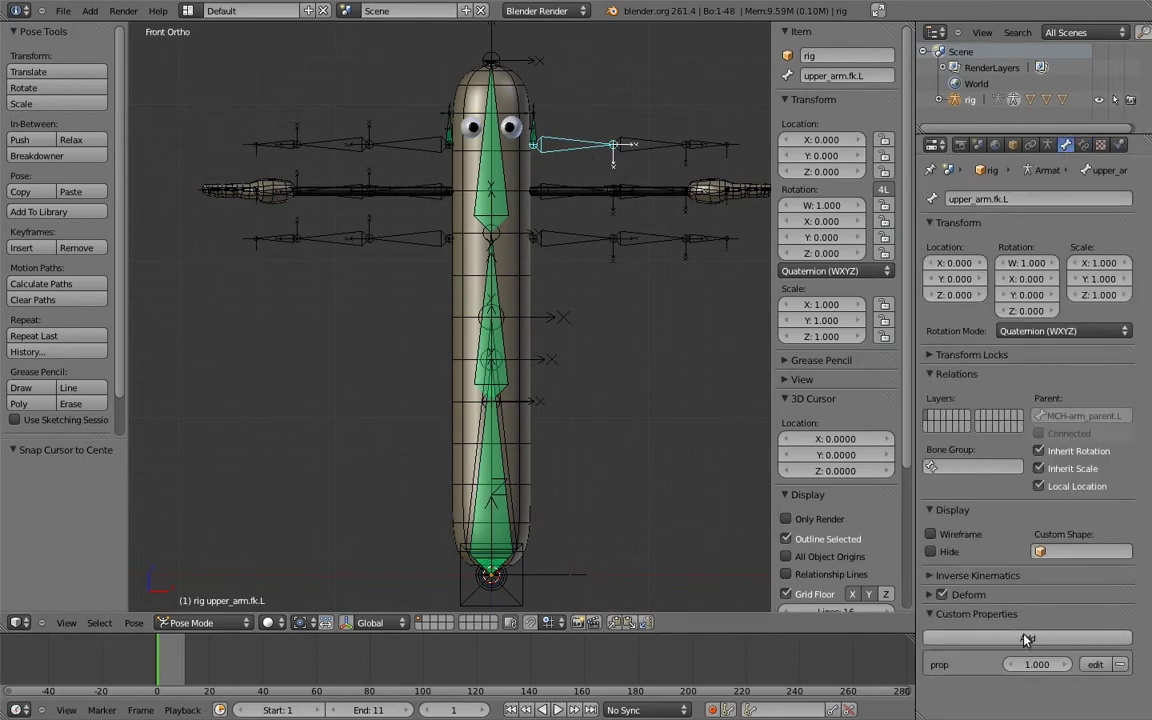
pyautogui.click(1093, 665)
# Name the property isolate_rotation and copy its data path
pyautogui.click(1073, 580)
pyautogui.press('BackSpace')
pyautogui.write('isolate_rot')
pyautogui.write('ation')
pyautogui.press('Return')
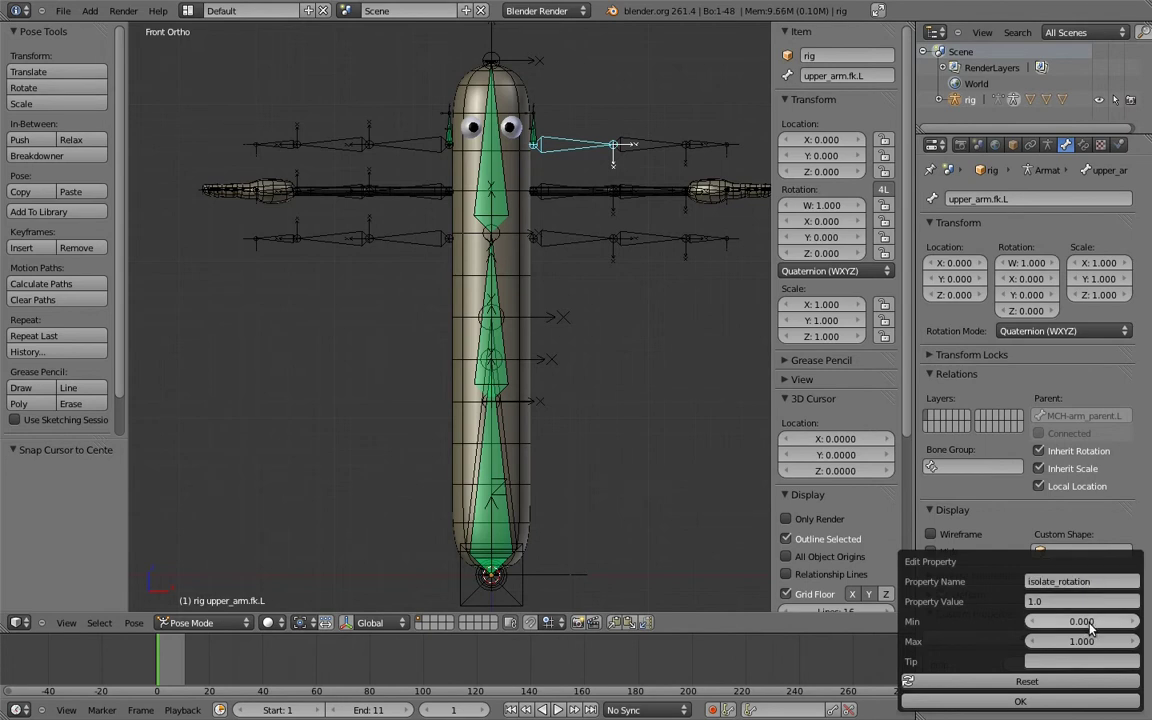
pyautogui.click(1030, 700)
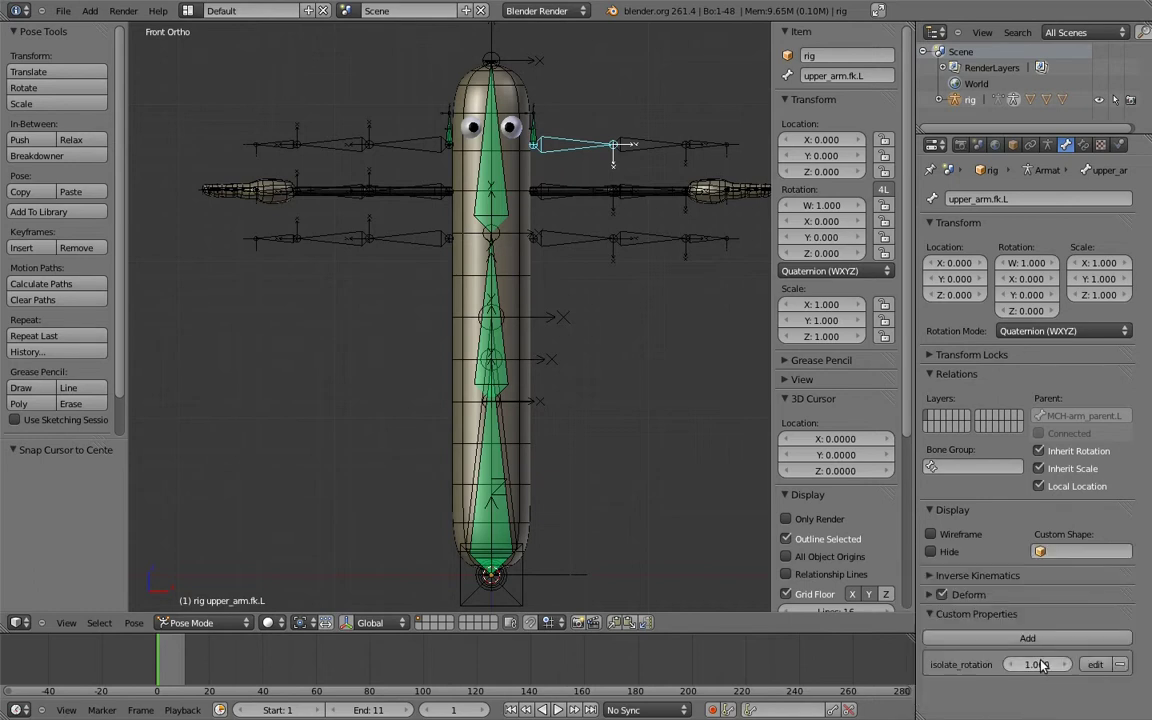
pyautogui.rightClick(1030, 664)
pyautogui.click(1027, 653)
# Add a driver to the influence of MCH-arm_parent.L's Copy Transforms constraint
pyautogui.rightClick(537, 120)
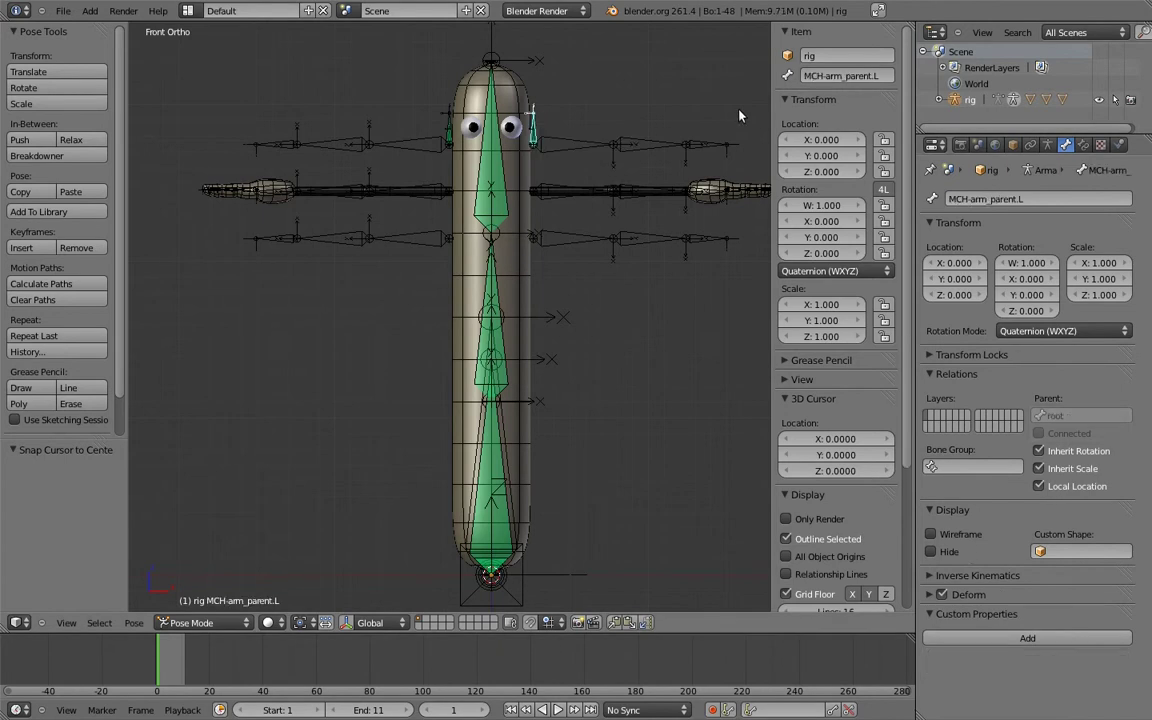
pyautogui.click(1083, 145)
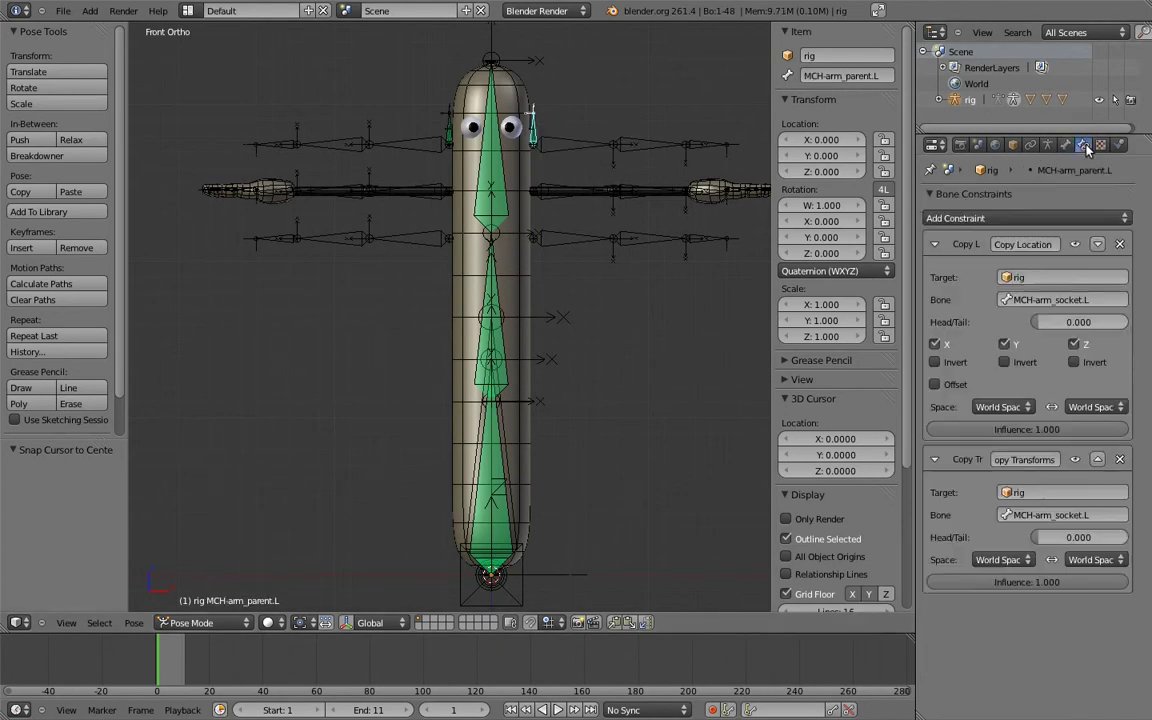
pyautogui.rightClick(1023, 582)
pyautogui.click(1023, 581)
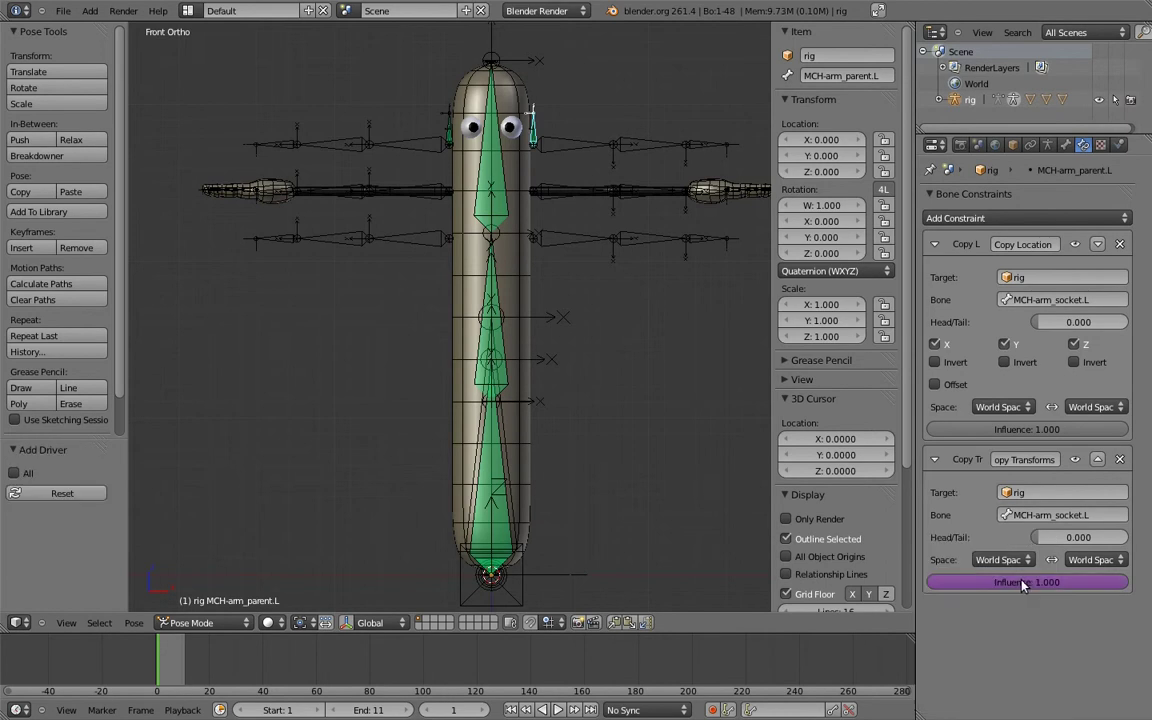
# Split off a Graph Editor in Drivers mode showing the Influence channel's driver sidebar
pyautogui.moveTo(910, 22); pyautogui.dragTo(432, 250)
pyautogui.click(17, 622)
pyautogui.click(59, 574)
pyautogui.click(285, 624)
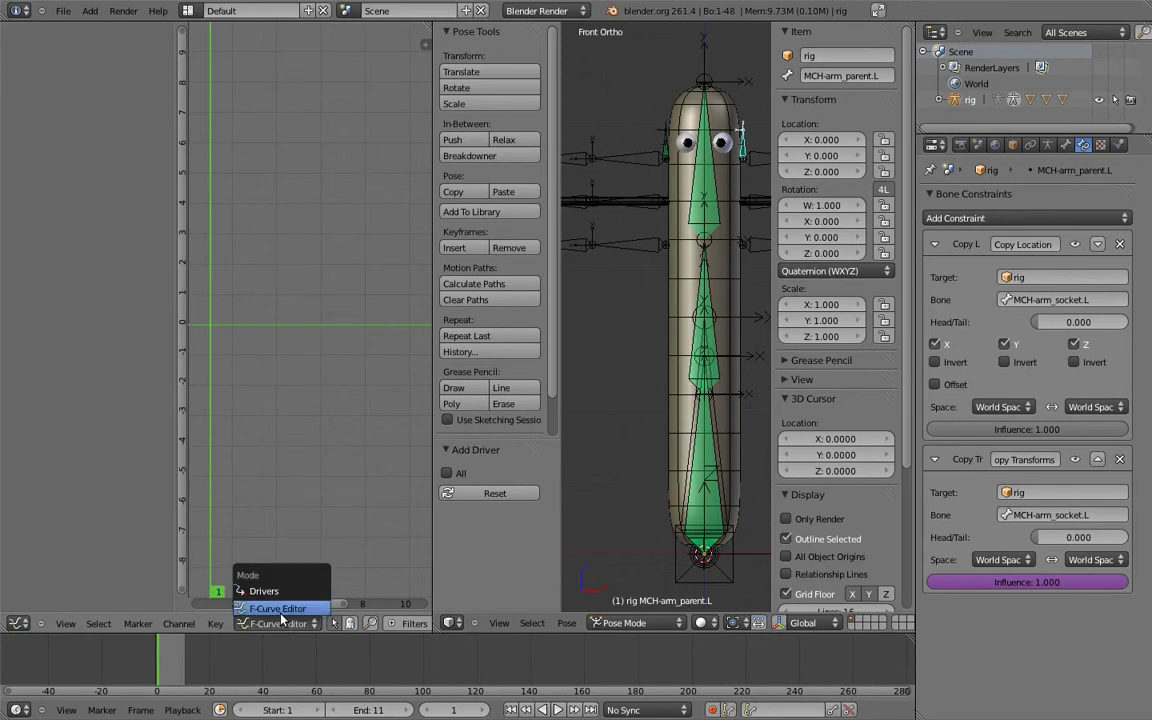
pyautogui.click(283, 598)
pyautogui.click(85, 63)
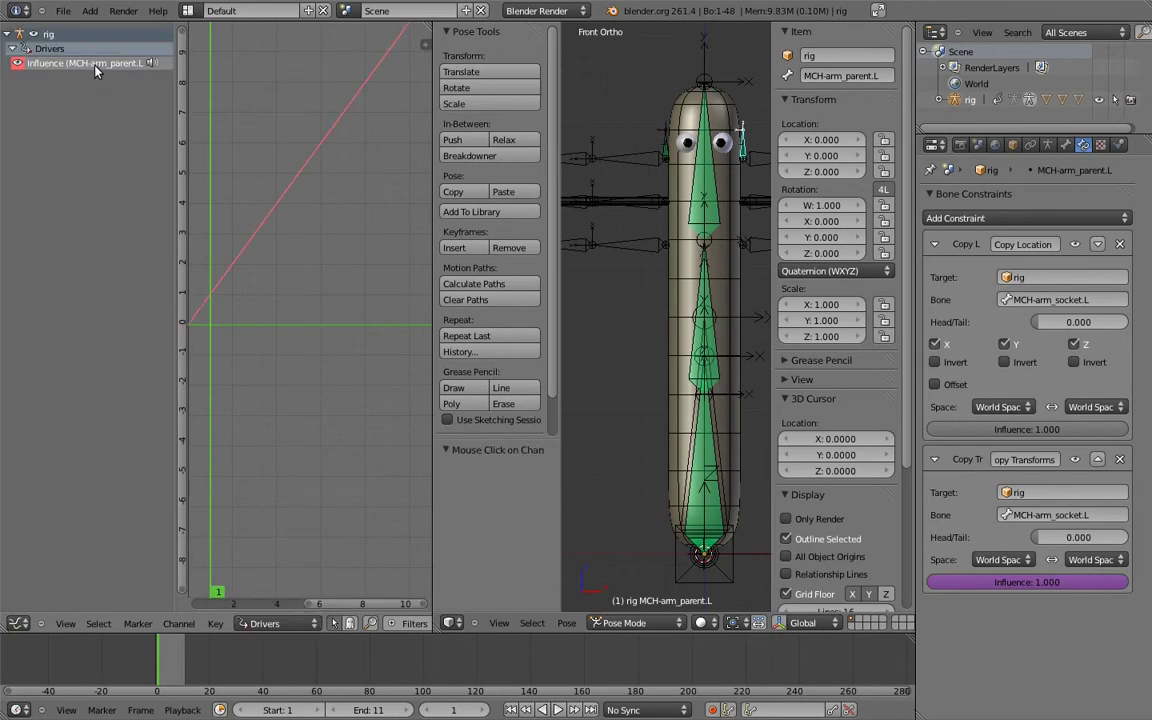
pyautogui.press('n')
pyautogui.click(285, 51)
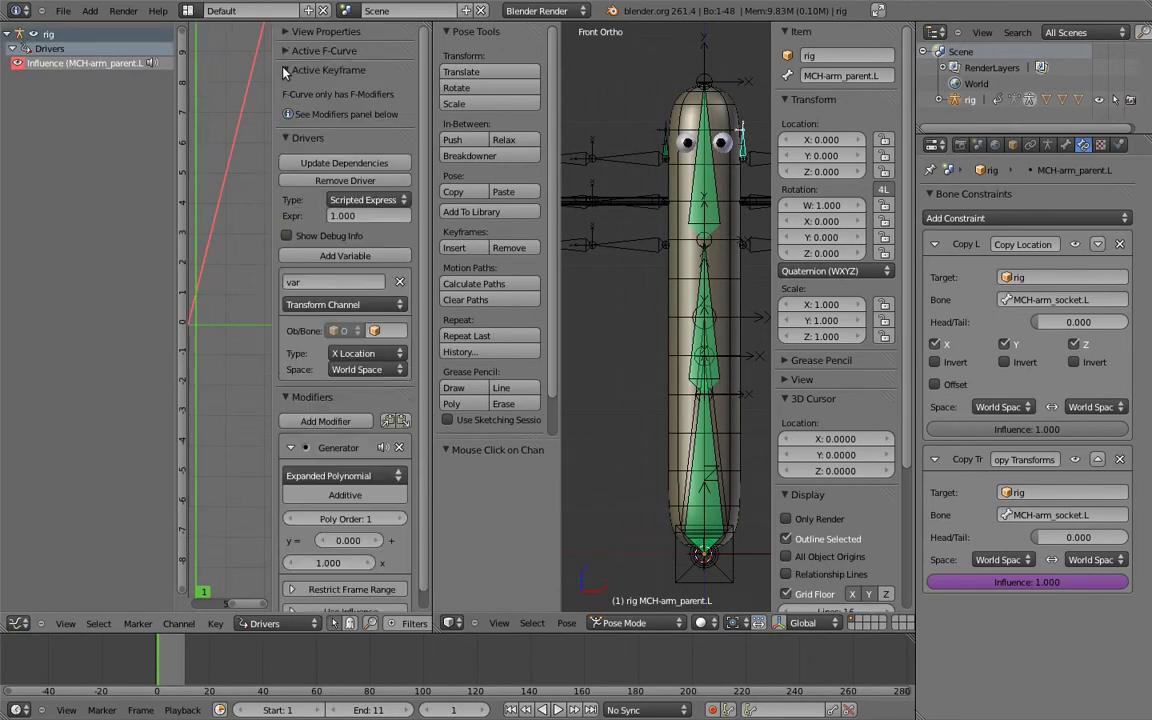
pyautogui.click(283, 70)
pyautogui.click(297, 340)
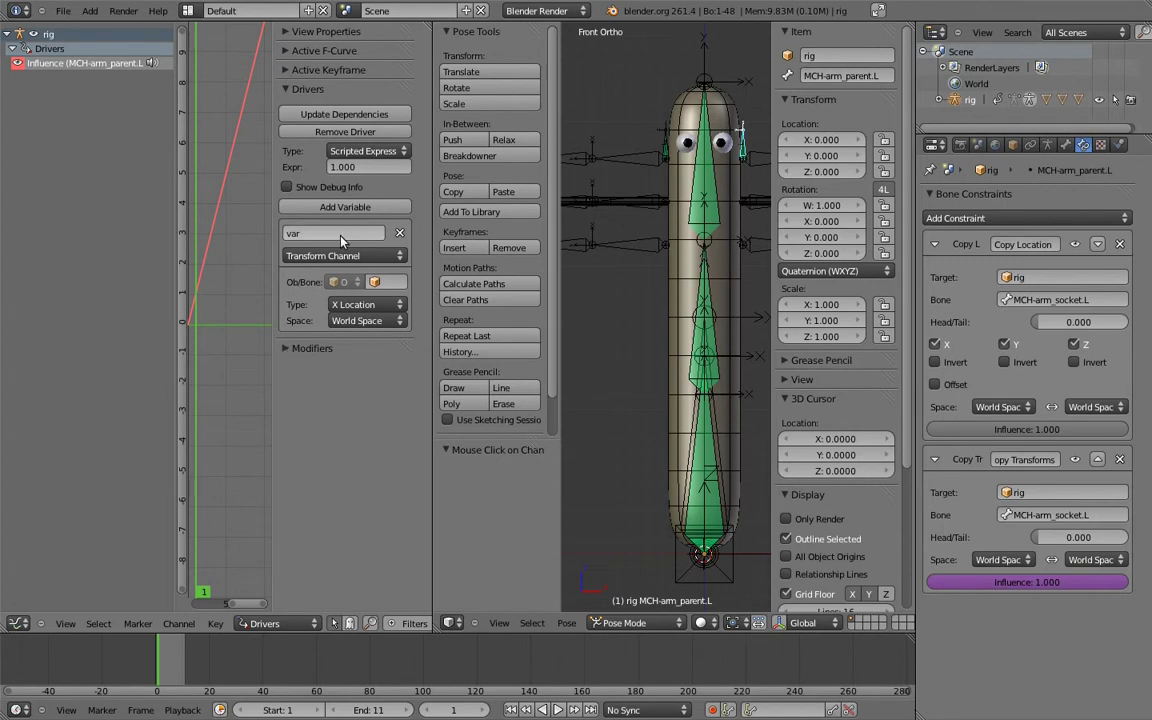
# Make the driver variable a Single Property on rig with the pasted path, summing values
pyautogui.click(362, 256)
pyautogui.click(362, 247)
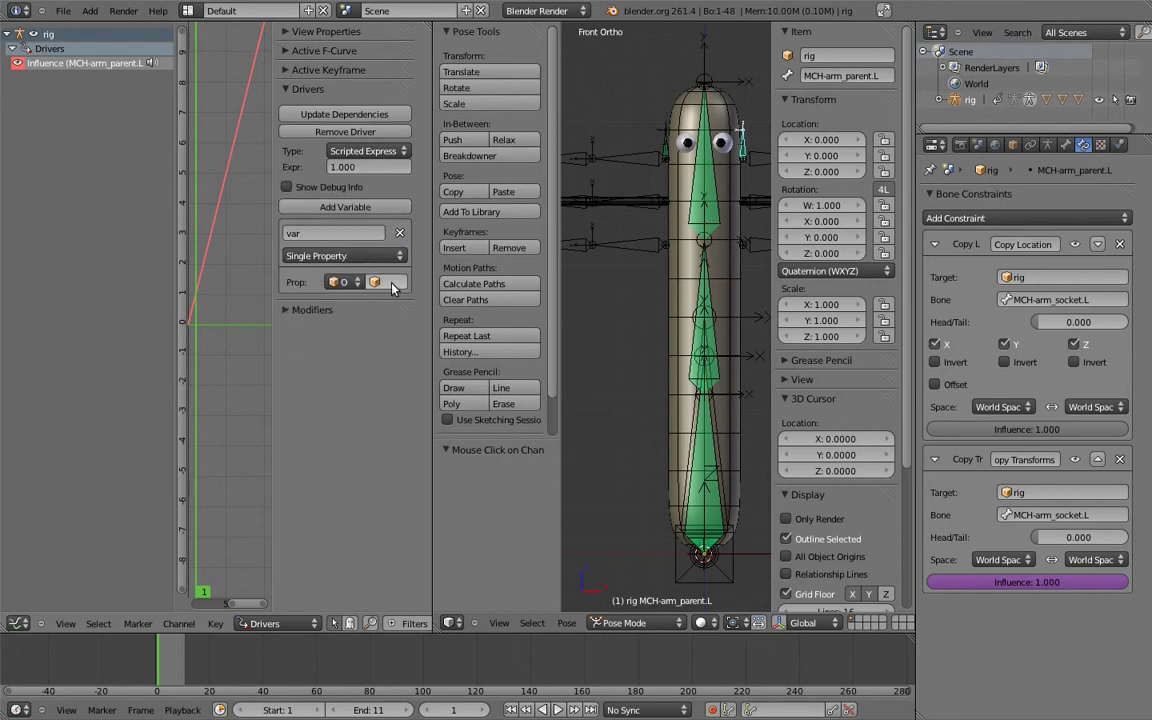
pyautogui.click(380, 282)
pyautogui.click(350, 318)
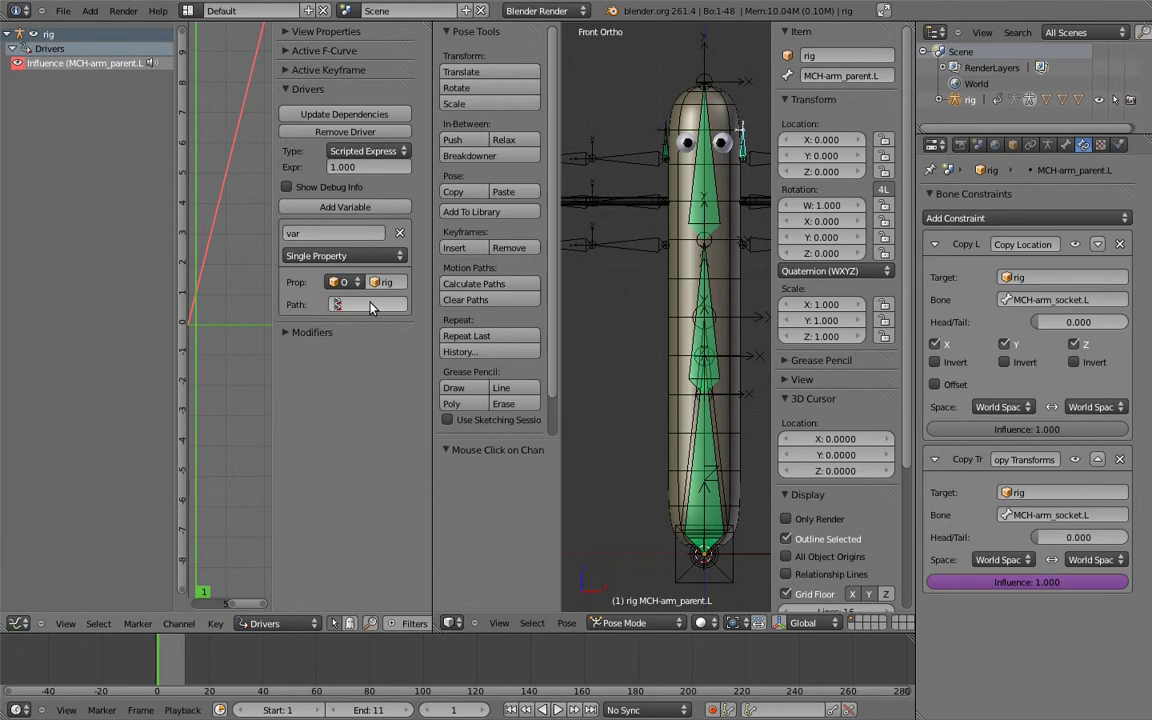
pyautogui.hotkey('ctrl', 'v')
pyautogui.click(345, 150)
pyautogui.click(369, 114)
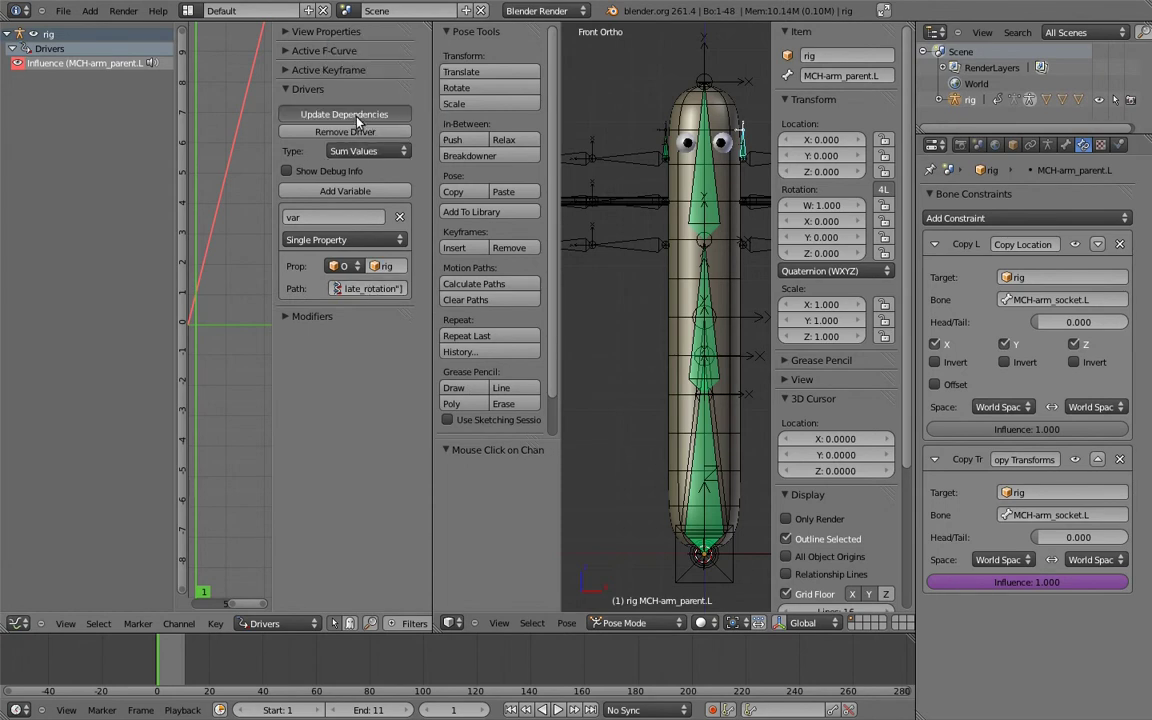
pyautogui.scroll(-3, 684, 400)
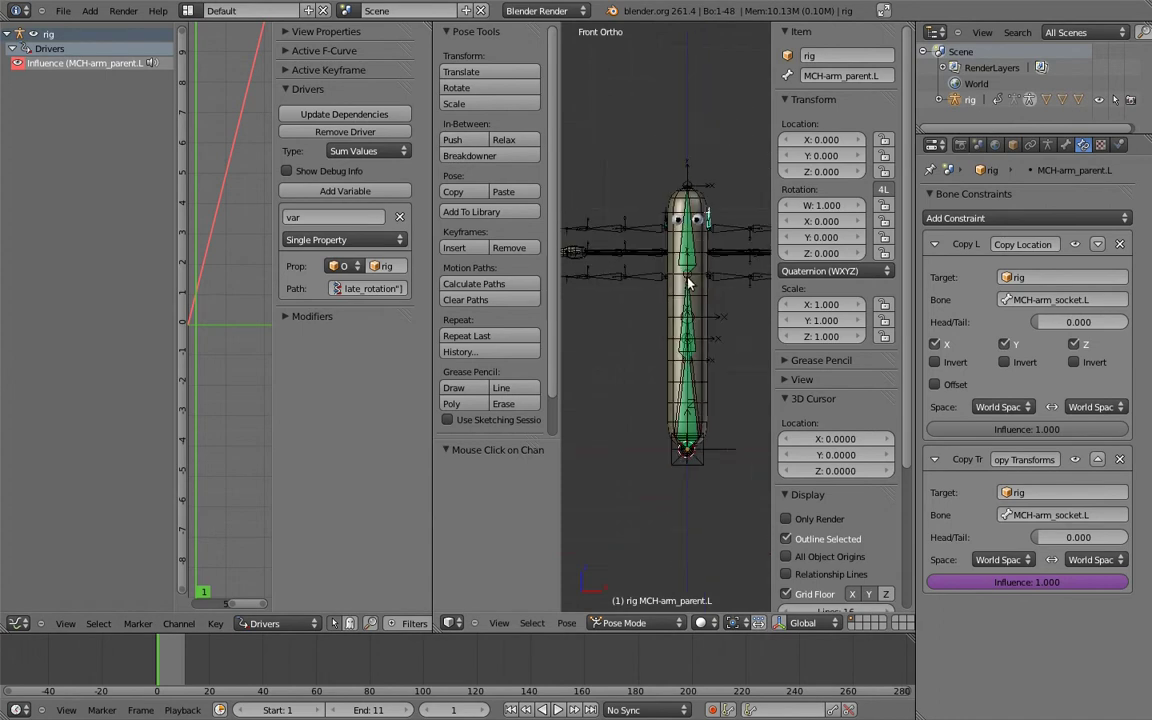
pyautogui.rightClick(684, 400)
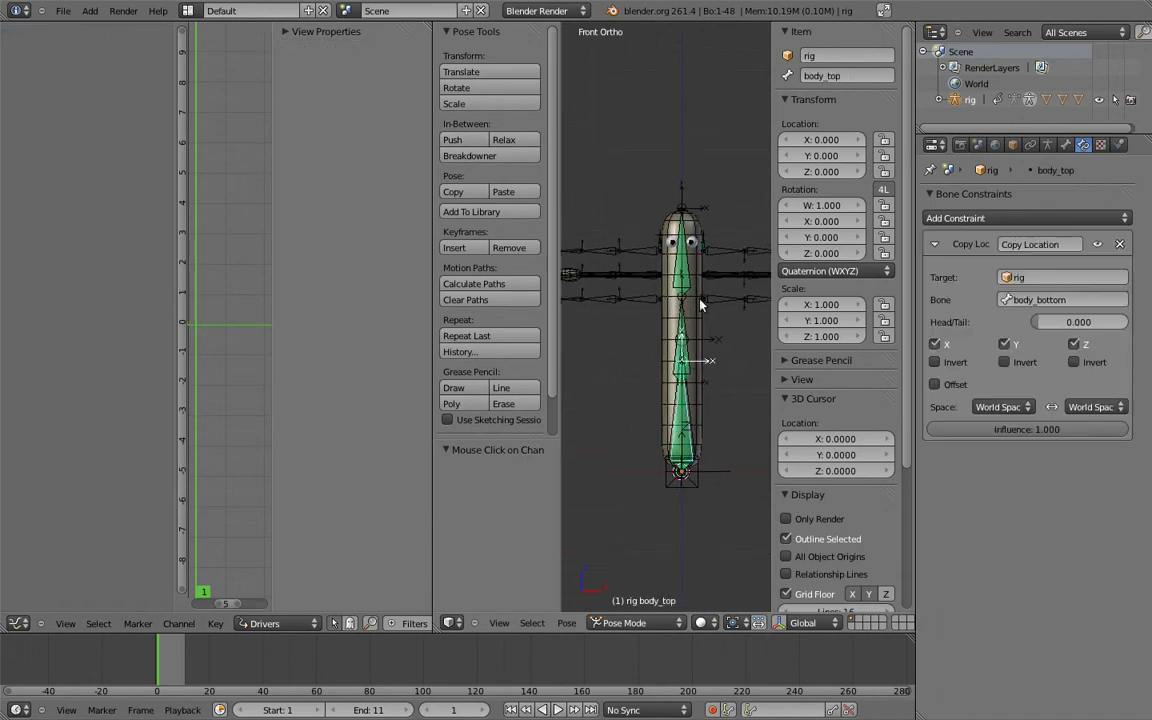
# Bend body_top sideways about -60° and select the left FK upper arm
pyautogui.press('r')
pyautogui.click(569, 321)
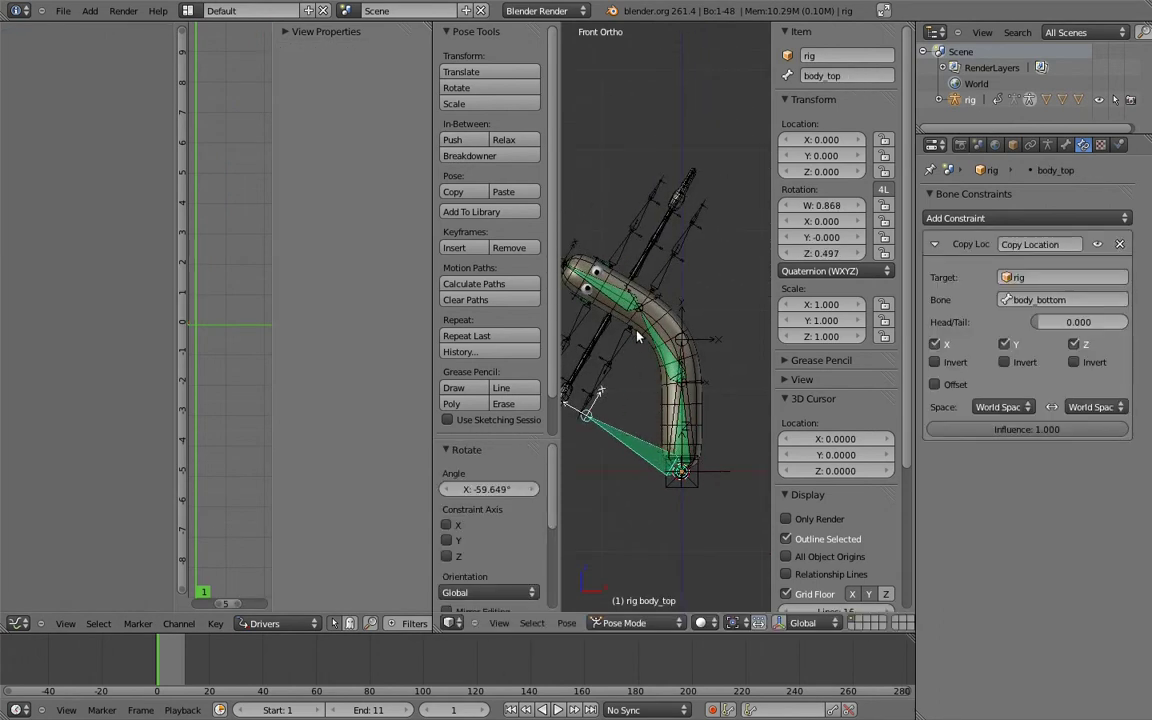
pyautogui.rightClick(618, 257)
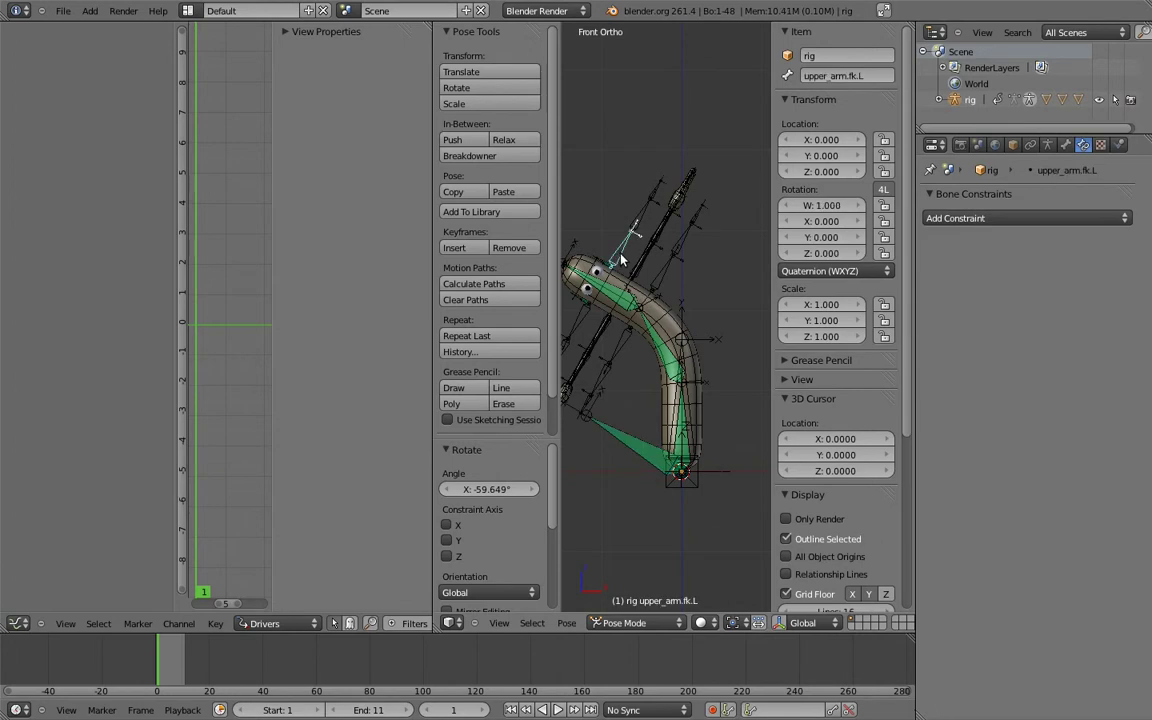
pyautogui.click(787, 399)
pyautogui.click(789, 418)
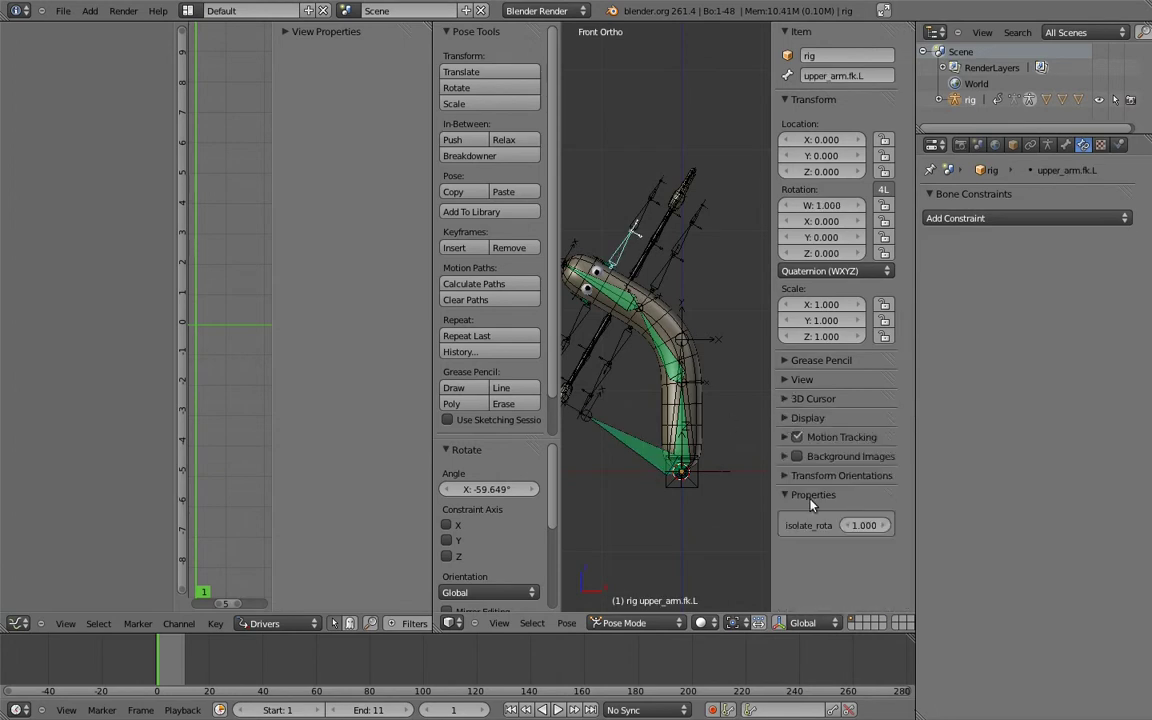
# Slide isolate_rotation between 0 and 1 to test it, leaving it at 0
pyautogui.moveTo(868, 535); pyautogui.dragTo(835, 525)
pyautogui.moveTo(630, 544); pyautogui.dragTo(186, 505)
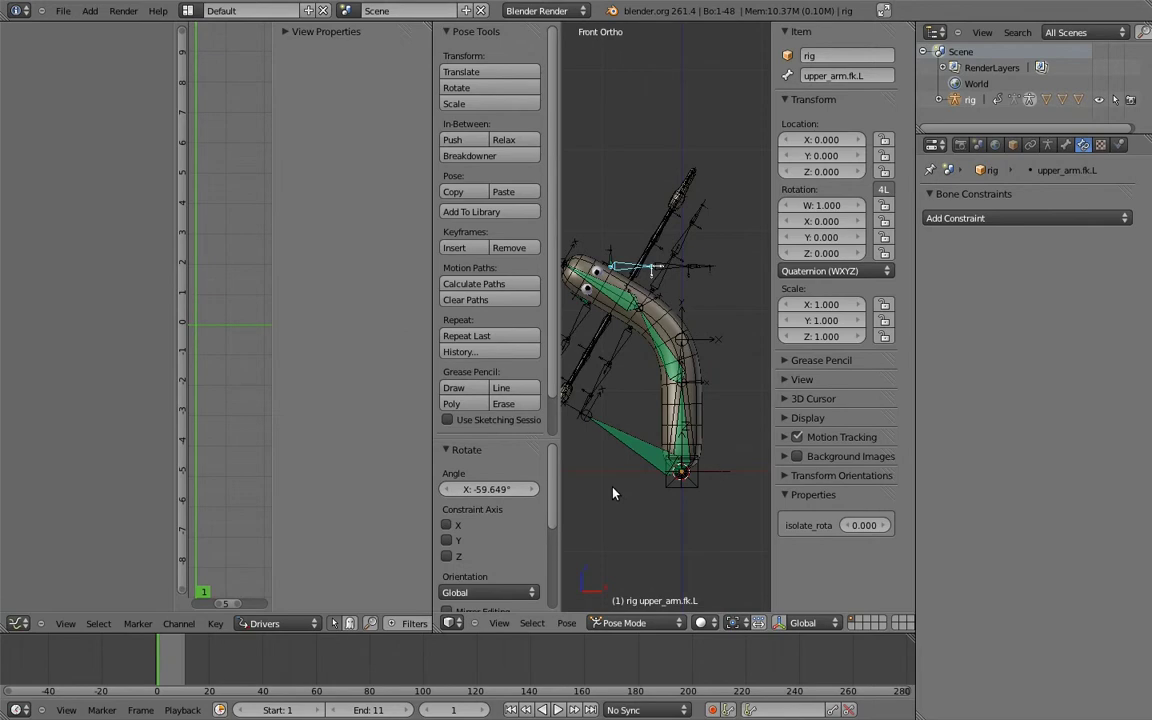
pyautogui.moveTo(843, 517); pyautogui.dragTo(951, 522)
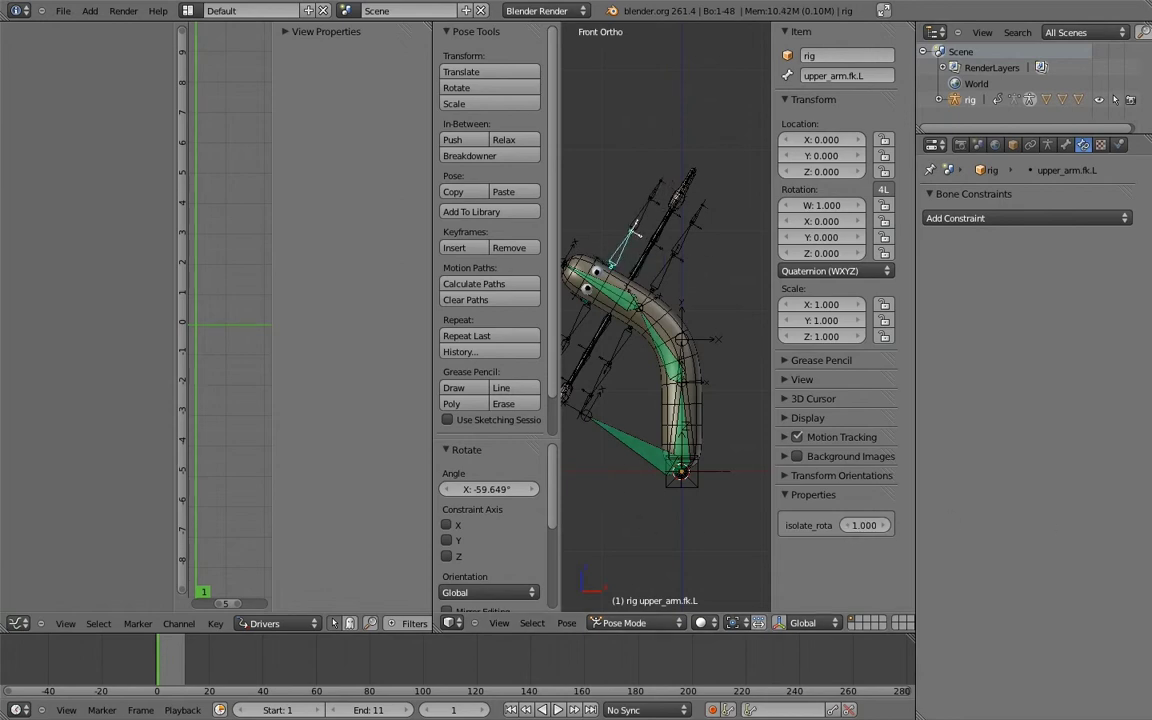
pyautogui.moveTo(872, 533); pyautogui.dragTo(780, 533)
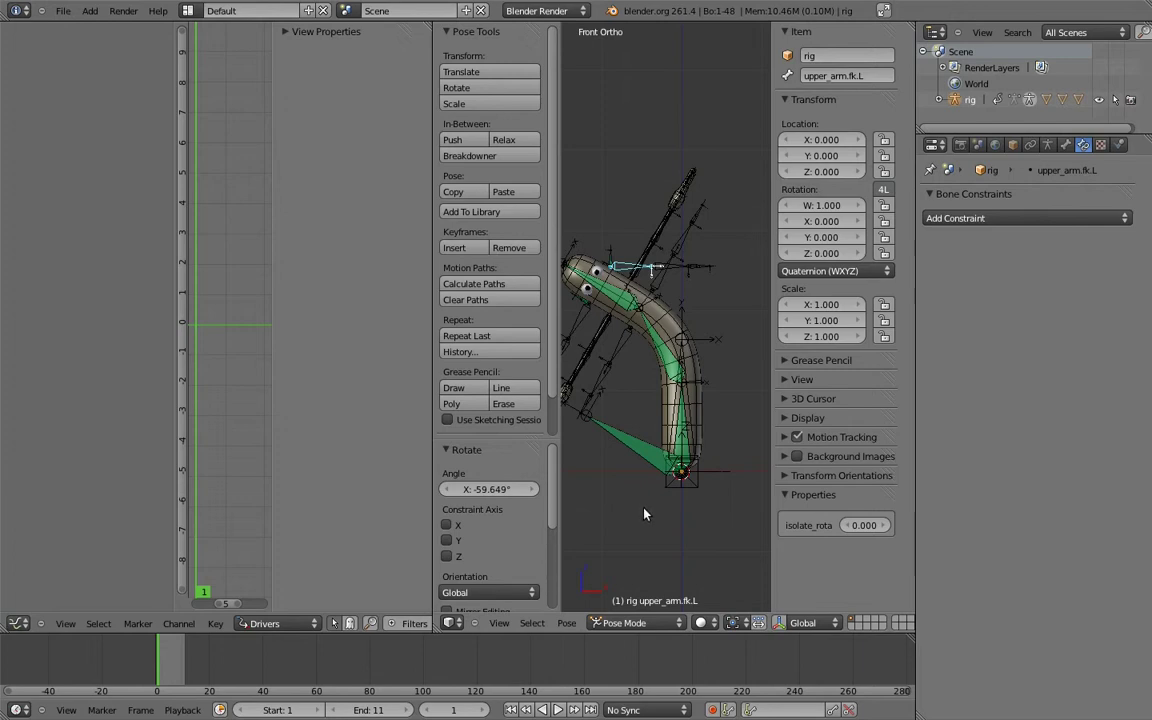
# Try a '1.000-var' scripted expression on MCH-arm_parent.L's driver, then revert to Sum Values
pyautogui.rightClick(611, 255)
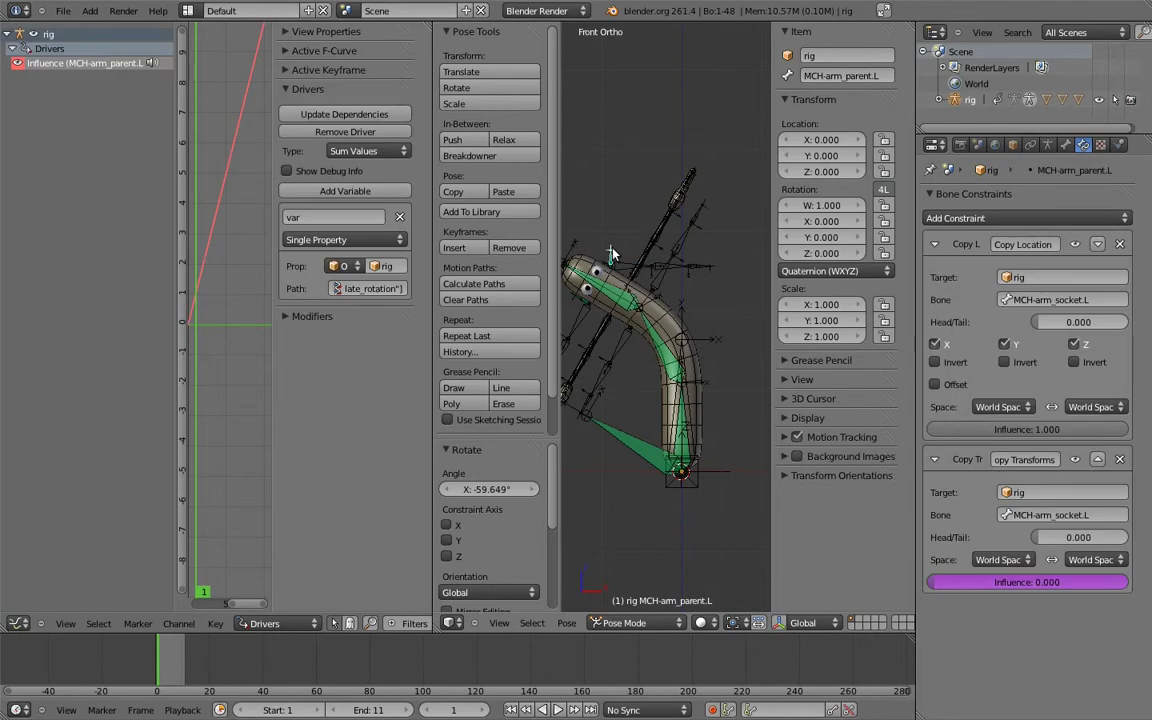
pyautogui.click(345, 148)
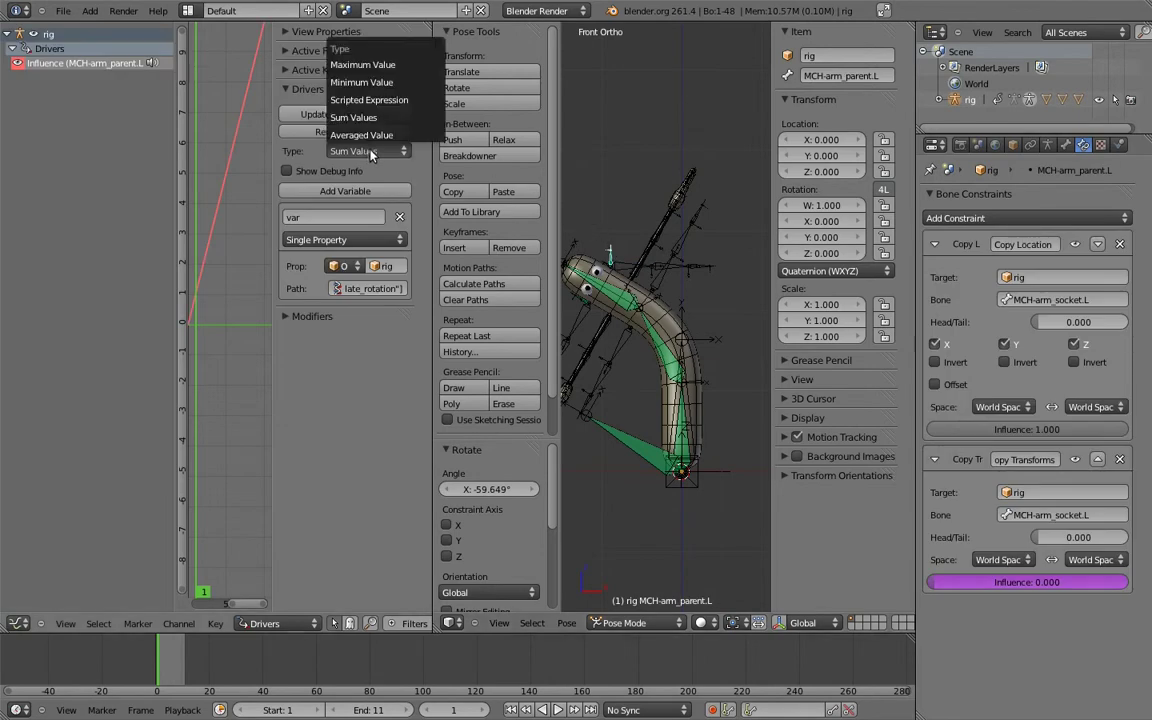
pyautogui.click(340, 102)
pyautogui.click(389, 169)
pyautogui.write('-var')
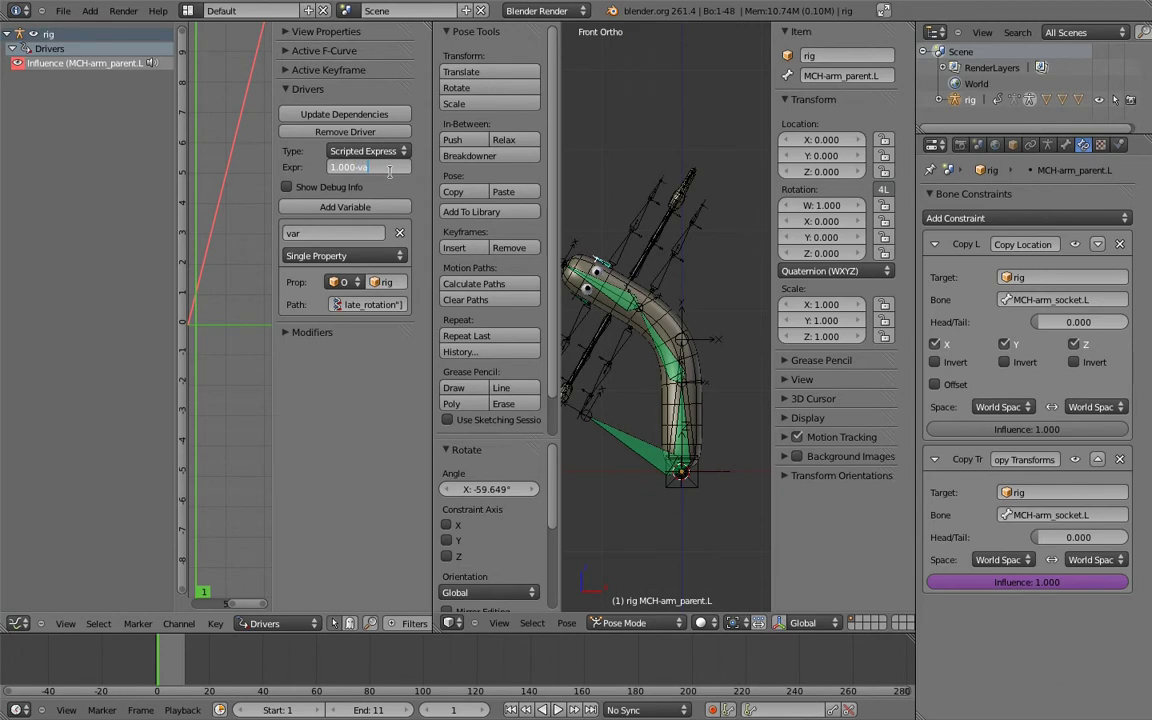
pyautogui.press('Return')
pyautogui.click(380, 150)
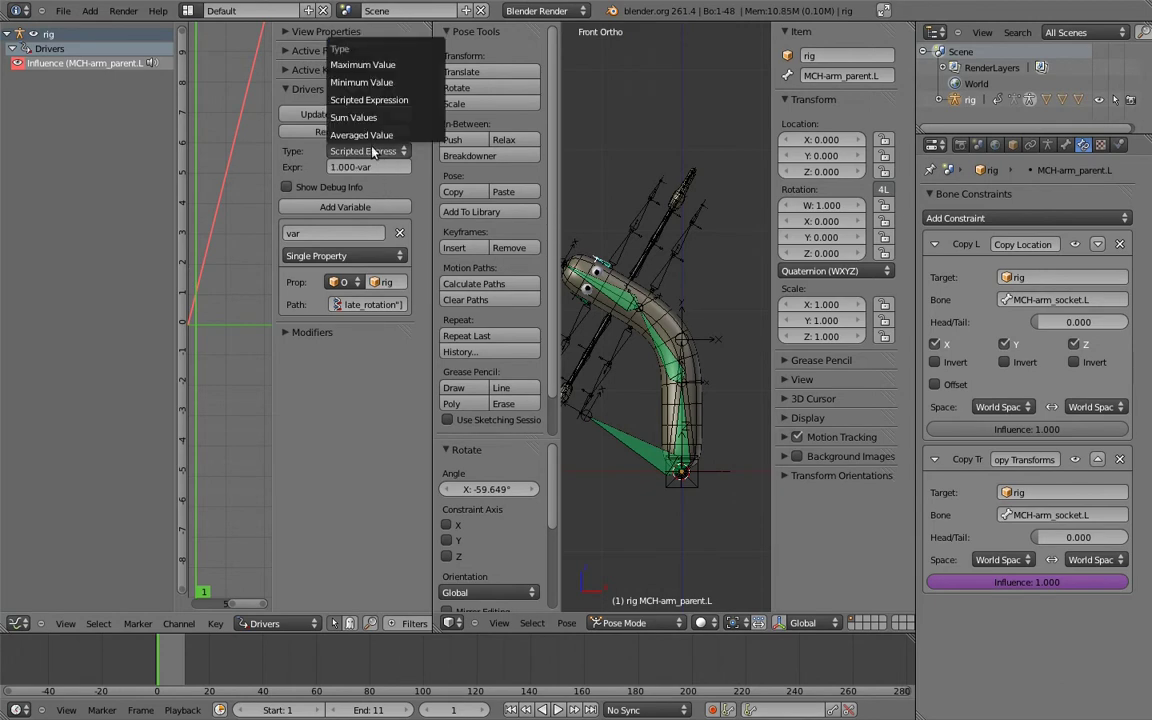
pyautogui.click(368, 116)
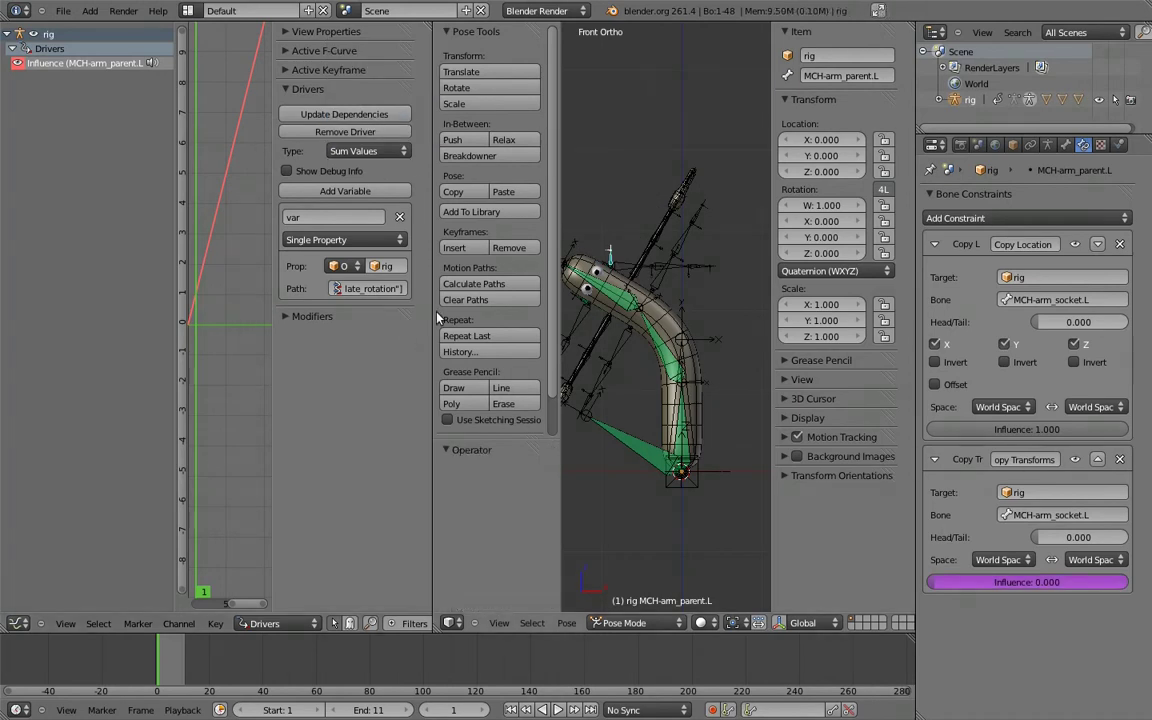
# Hide the tool shelf, widen and zoom the Drivers editor, and delete the Generator modifier
pyautogui.press('t')
pyautogui.moveTo(432, 267); pyautogui.dragTo(659, 282)
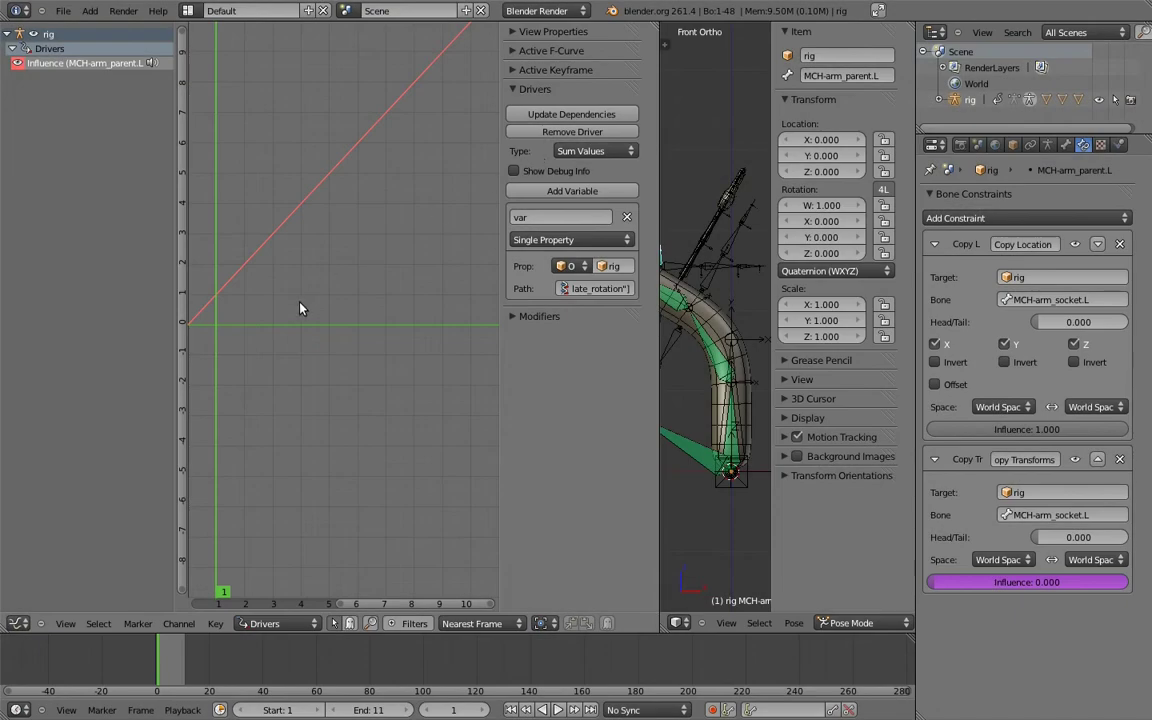
pyautogui.moveTo(270, 303)
pyautogui.keyDown('ctrl'); pyautogui.mouseDown(button='middle')
pyautogui.moveTo(334, 303)
pyautogui.moveTo(352, 319)
pyautogui.moveTo(407, 264)
pyautogui.moveTo(319, 347)
pyautogui.mouseUp(button='middle'); pyautogui.keyUp('ctrl')
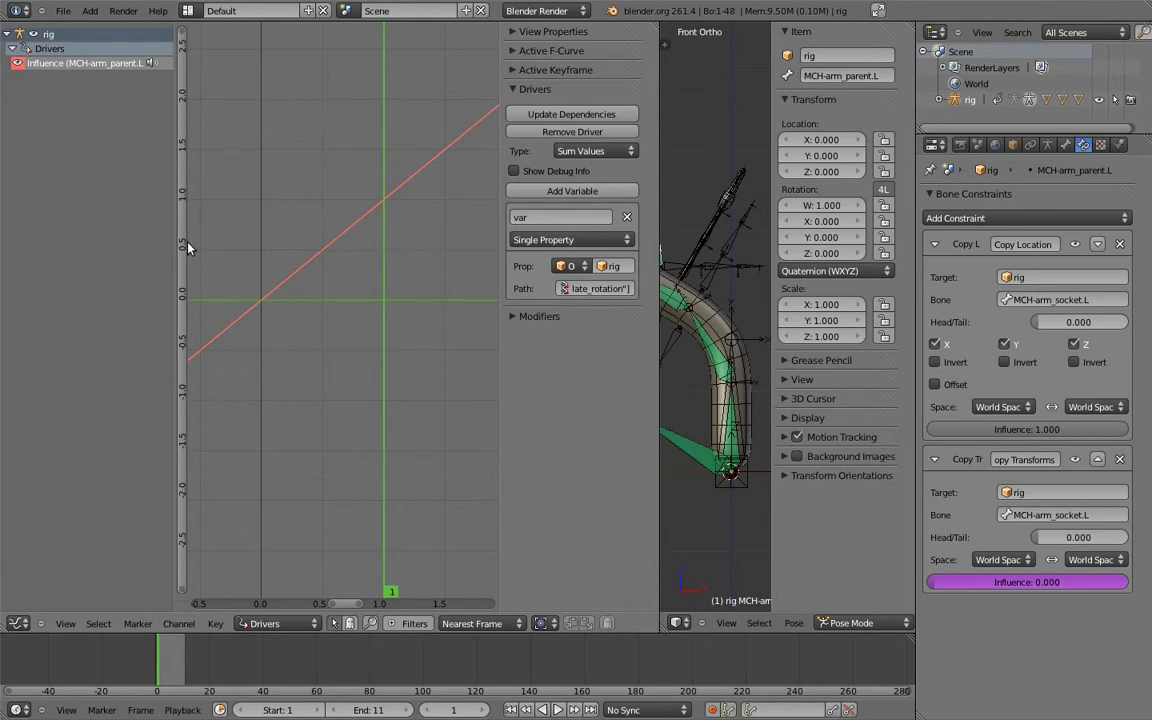
pyautogui.click(512, 318)
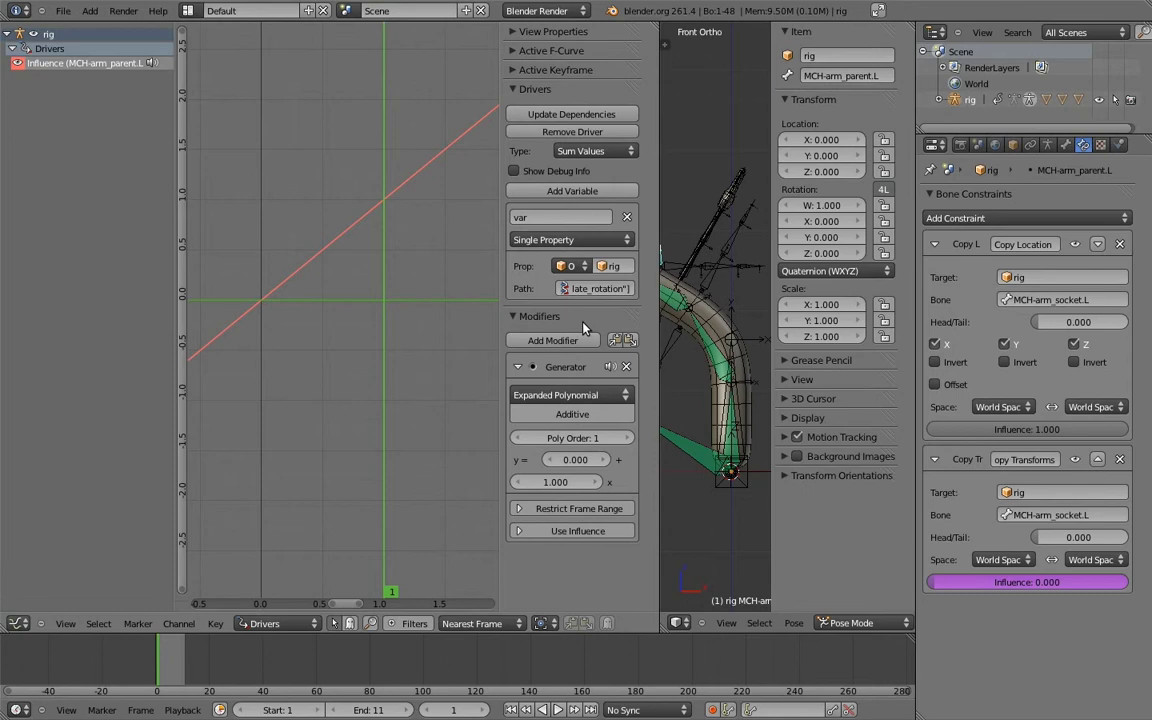
pyautogui.click(626, 367)
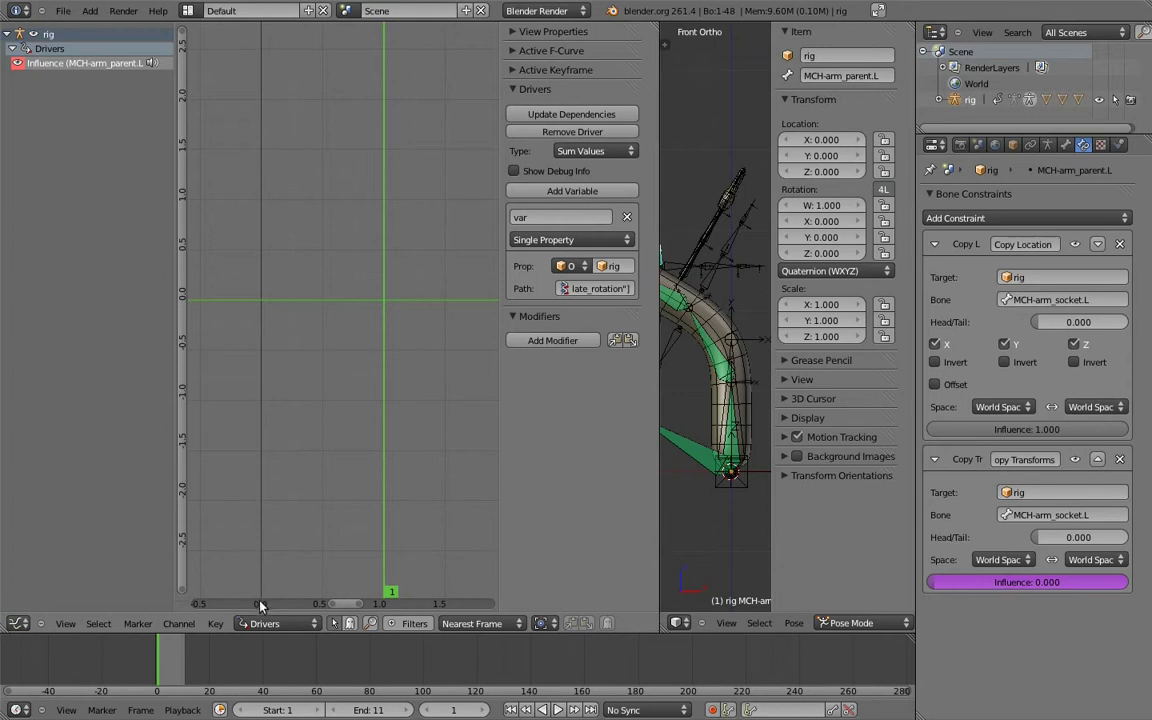
# Key the driver curve at value 1.0 then 0.0 near input 1, and widen the 3D view
pyautogui.keyDown('ctrl'); pyautogui.click(260, 200); pyautogui.keyUp('ctrl')
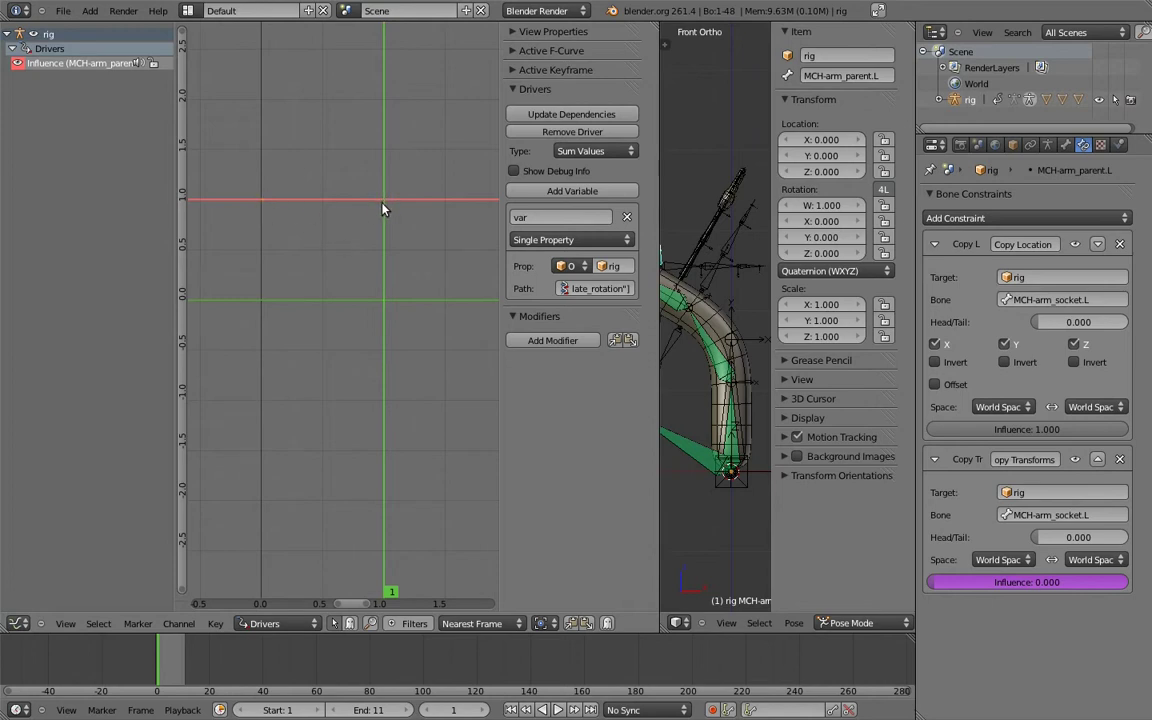
pyautogui.keyDown('ctrl'); pyautogui.click(385, 300); pyautogui.keyUp('ctrl')
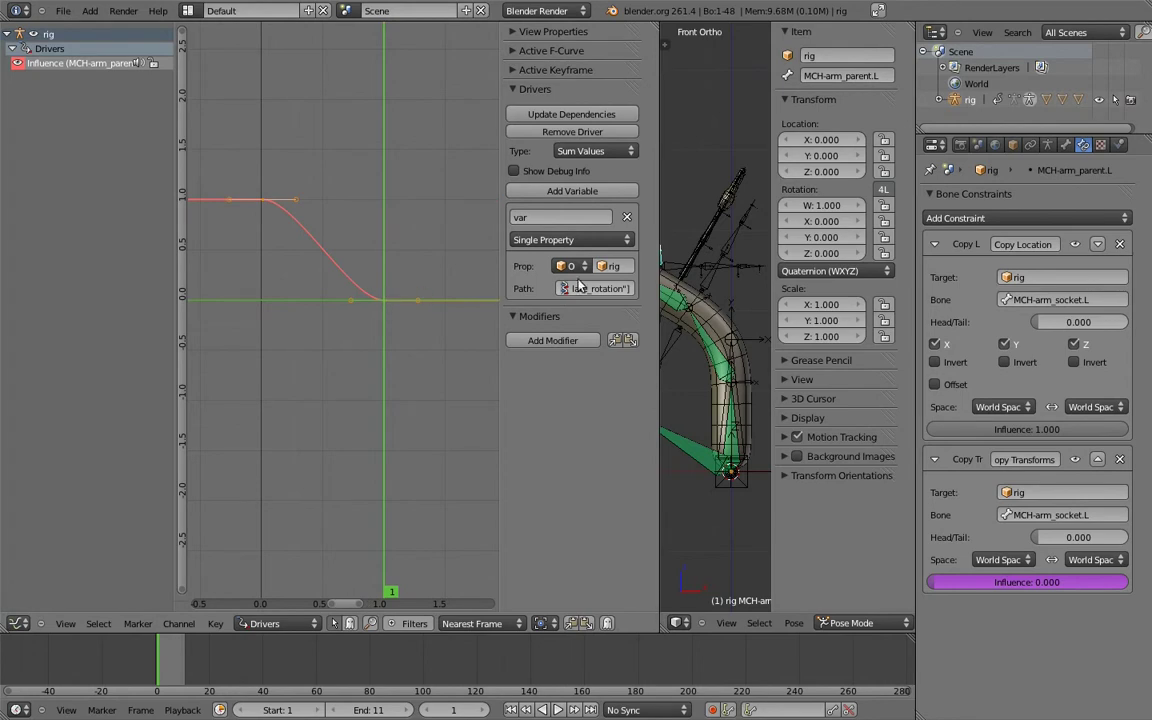
pyautogui.moveTo(659, 278); pyautogui.dragTo(484, 278)
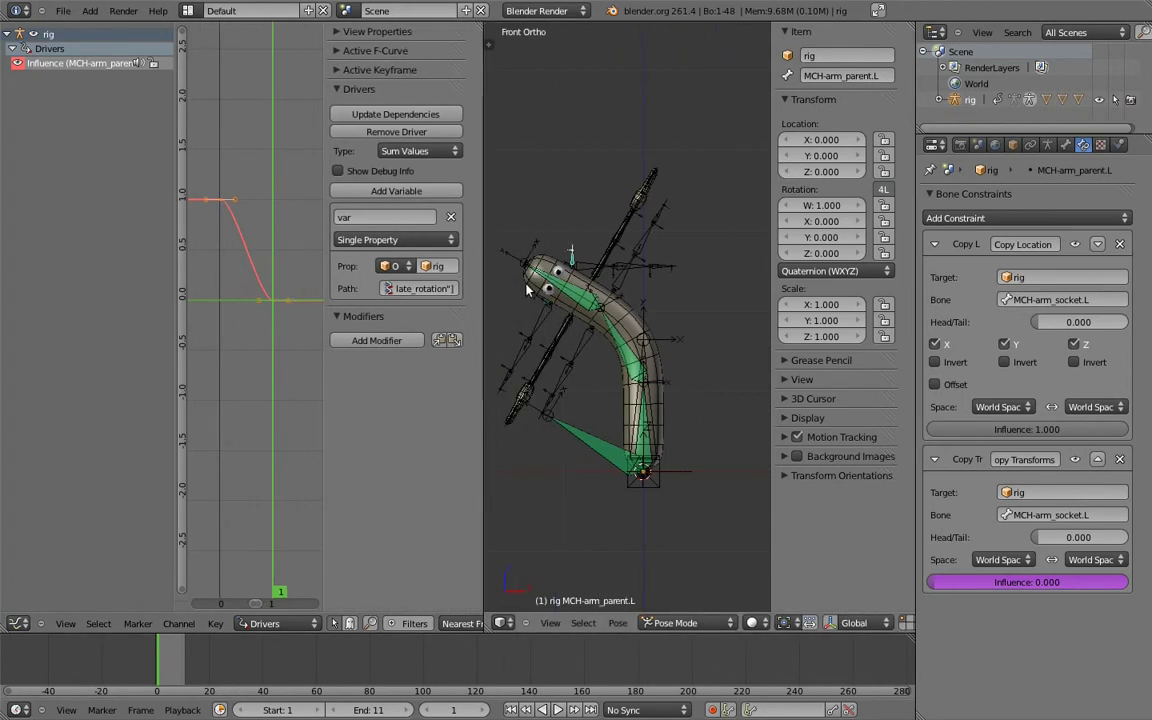
# Test isolate_rotation on upper_arm.fk.L, then reselect MCH-arm_parent.L and pick the curve's upper key
pyautogui.rightClick(608, 266)
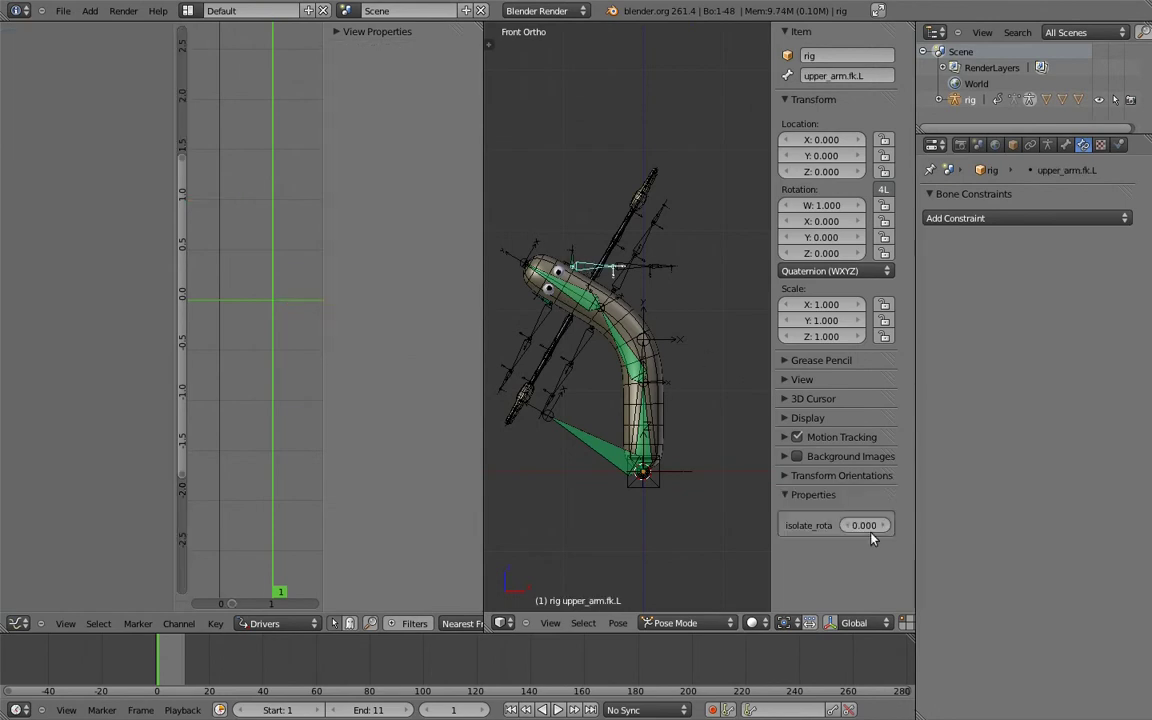
pyautogui.moveTo(860, 526)
pyautogui.mouseDown()
pyautogui.moveTo(960, 526)
pyautogui.moveTo(845, 531)
pyautogui.moveTo(853, 516)
pyautogui.mouseUp()
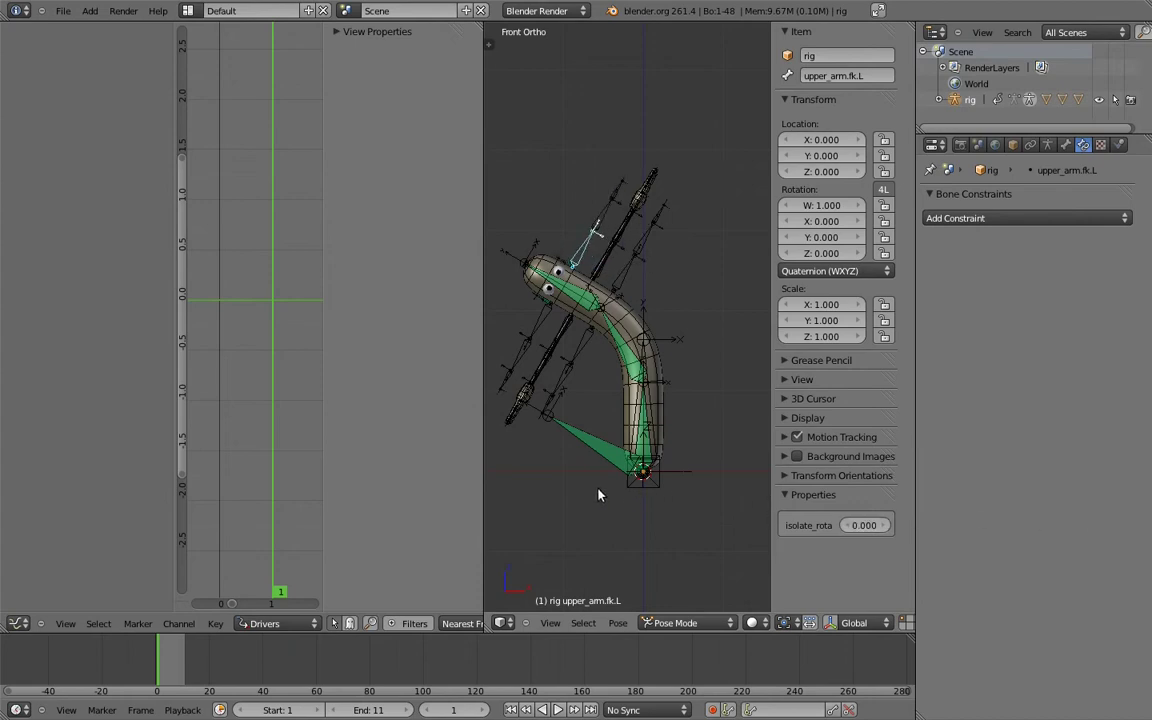
pyautogui.rightClick(493, 240)
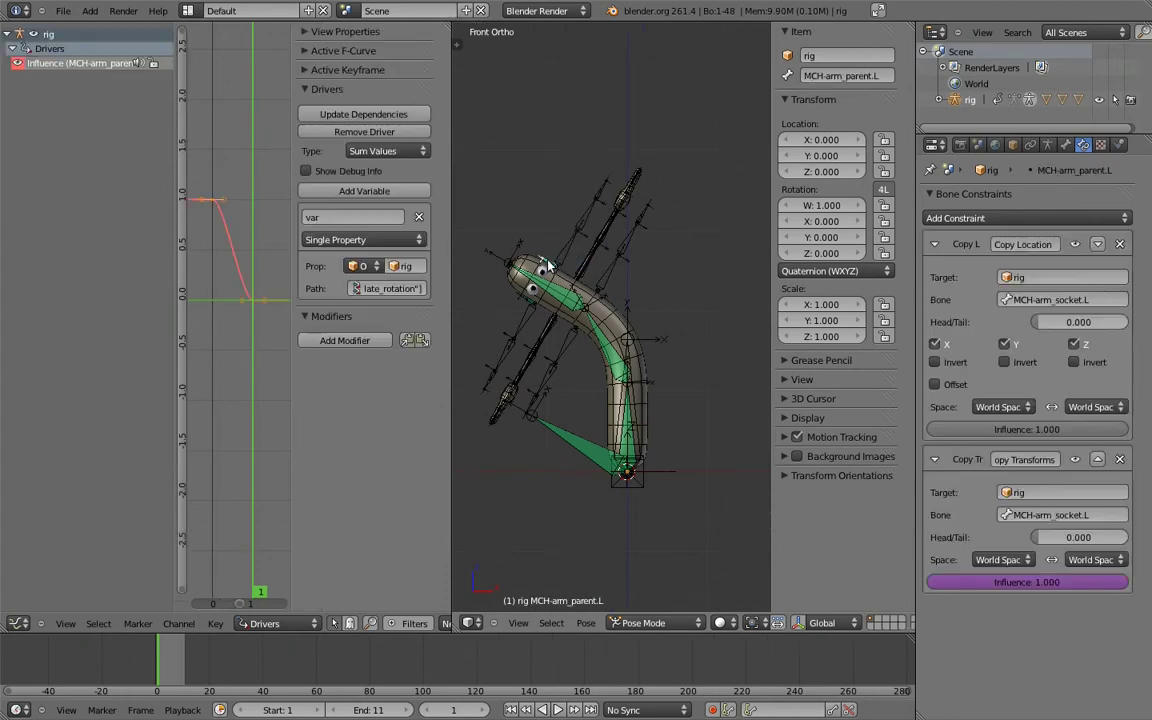
pyautogui.moveTo(453, 317); pyautogui.dragTo(718, 327)
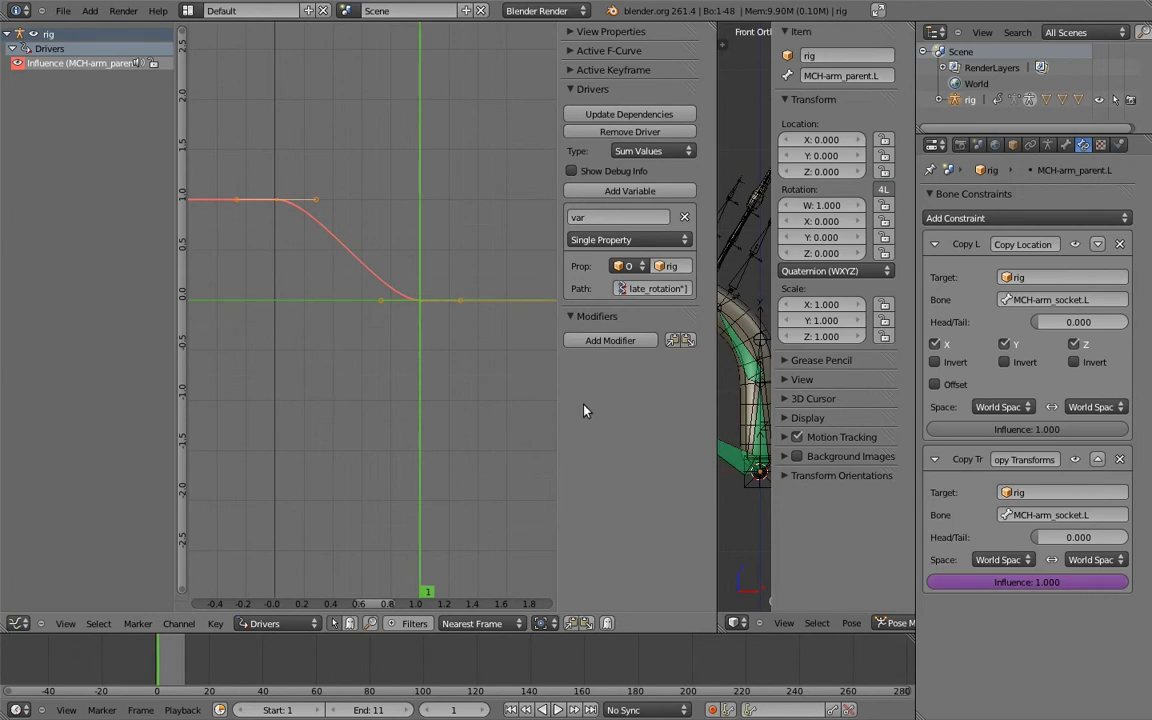
pyautogui.rightClick(280, 207)
# Make the curve Linear and set the upper keyframe to frame 0, value 1
pyautogui.press('t')
pyautogui.click(377, 246)
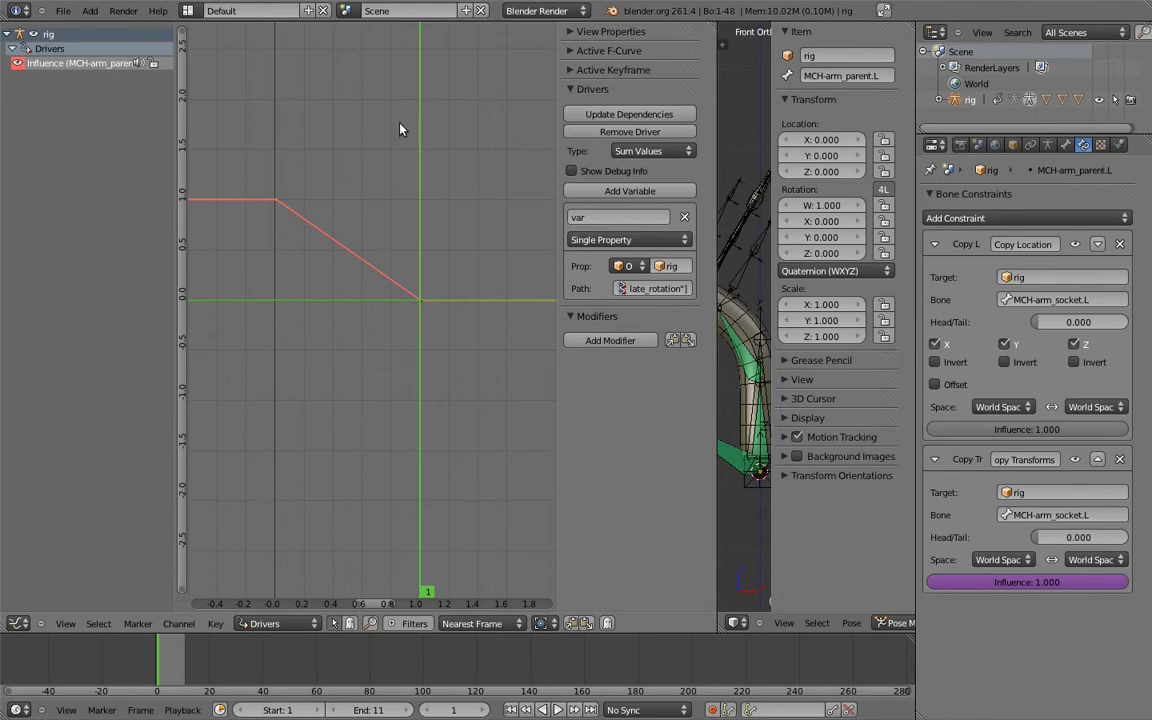
pyautogui.click(569, 71)
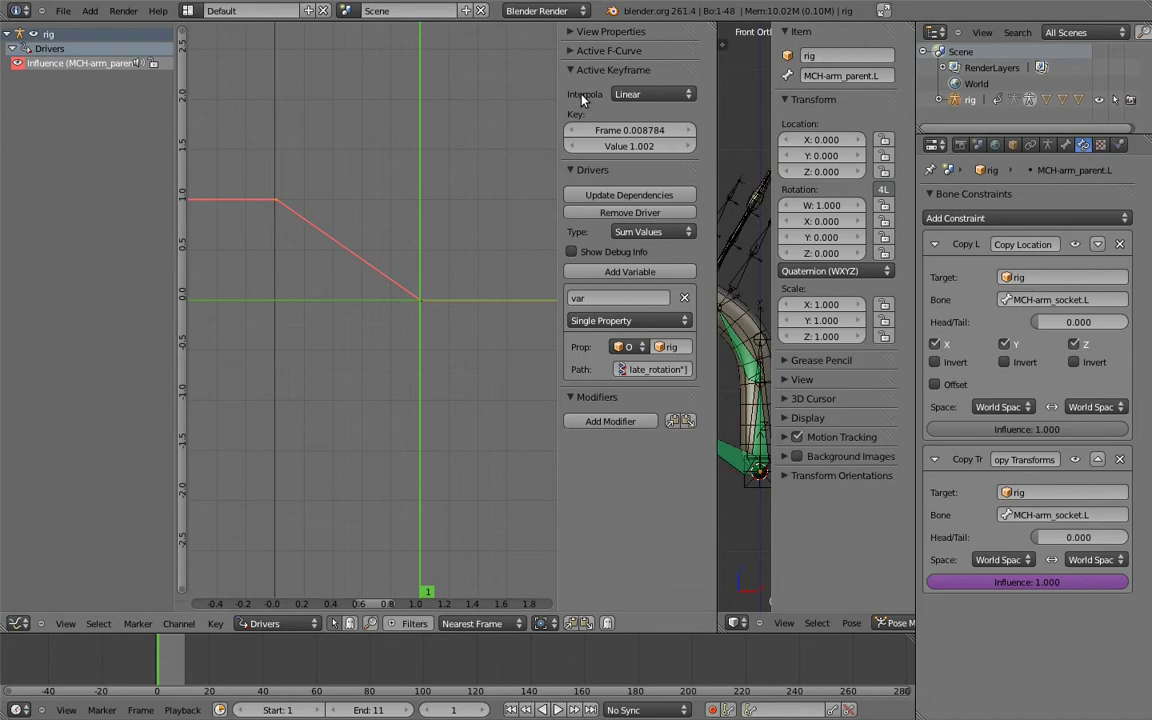
pyautogui.click(660, 130)
pyautogui.write('0')
pyautogui.press('Return')
pyautogui.click(658, 145)
pyautogui.write('1')
pyautogui.press('Return')
# Set the lower keyframe to frame 1, value 0
pyautogui.click(421, 301)
pyautogui.click(668, 131)
pyautogui.write('1')
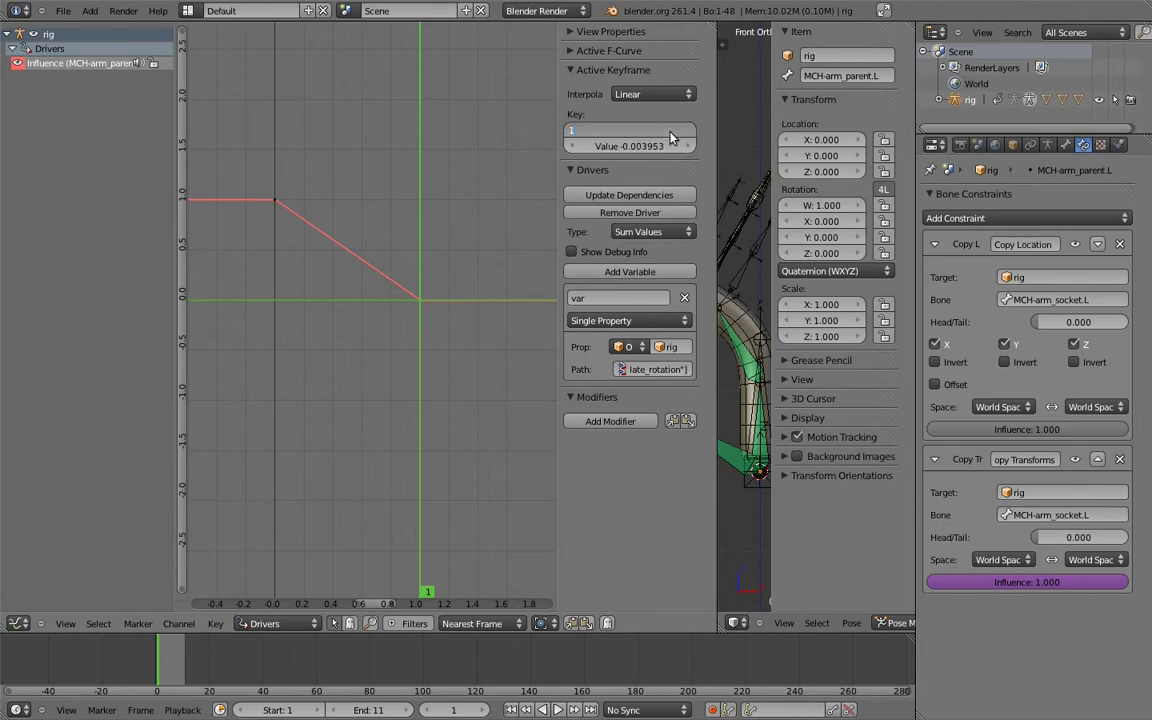
pyautogui.press('Return')
pyautogui.click(663, 146)
pyautogui.write('0')
pyautogui.press('Return')
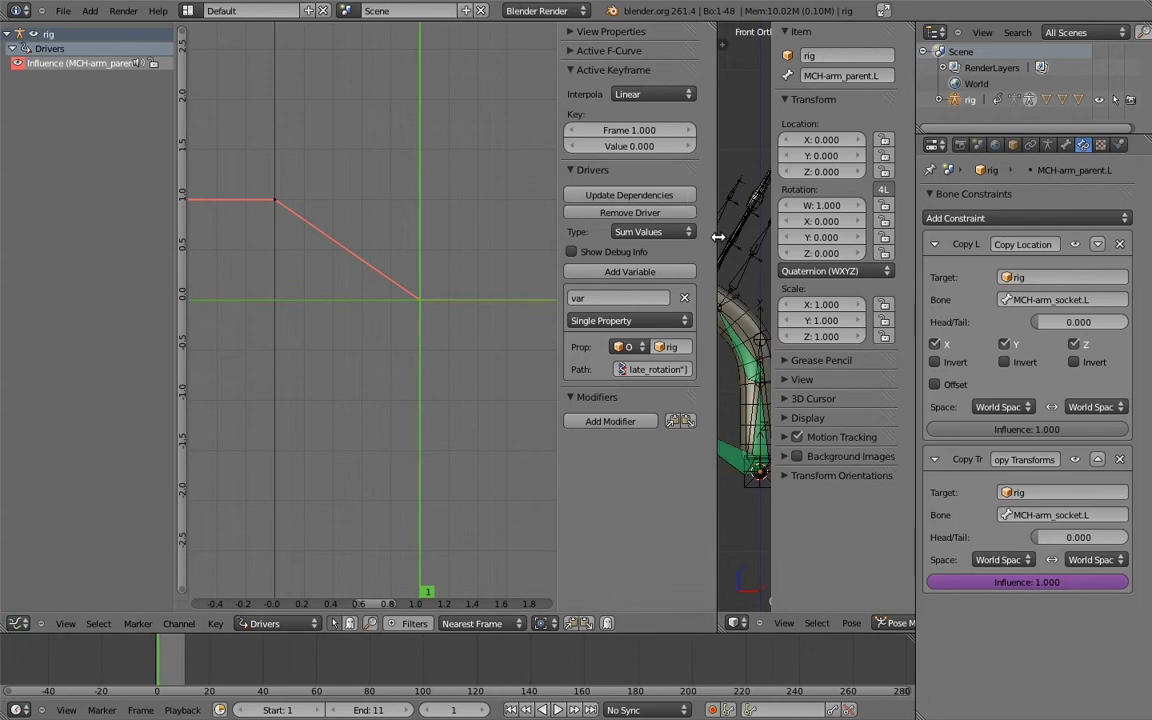
# Widen the 3D view again and undo the test pose so the arm straightens
pyautogui.moveTo(717, 236); pyautogui.dragTo(419, 239)
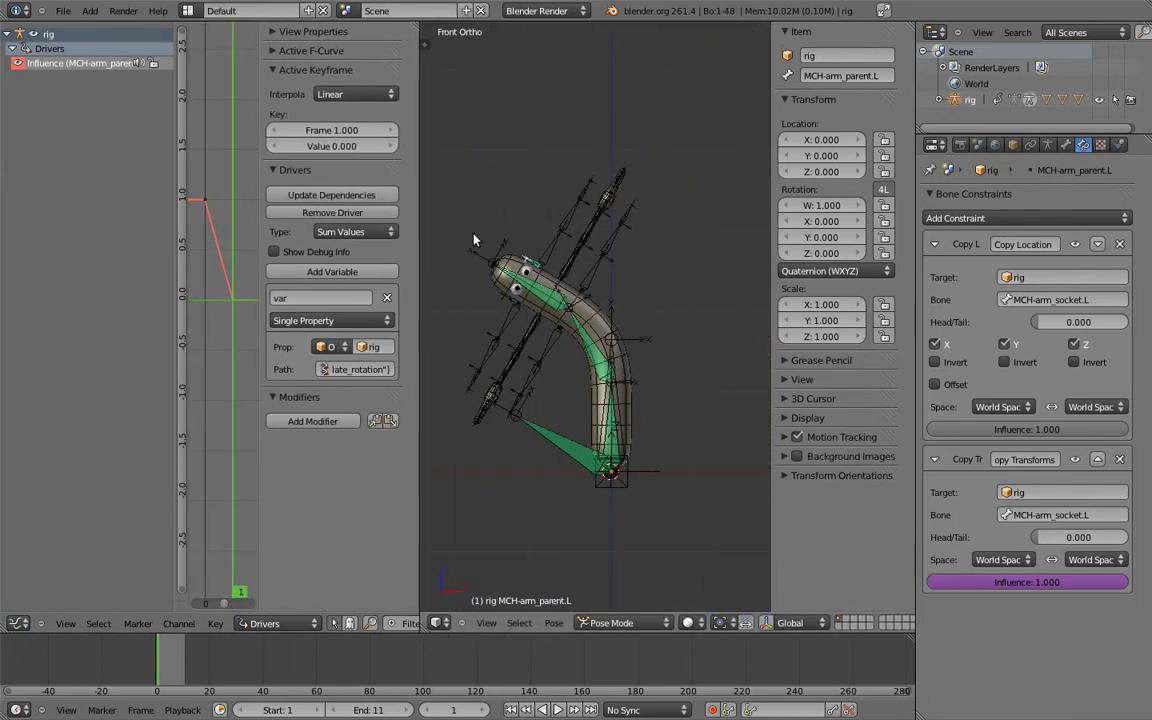
pyautogui.hotkey('ctrl', 'z')
pyautogui.hotkey('ctrl', 'z')
pyautogui.hotkey('ctrl', 'z')
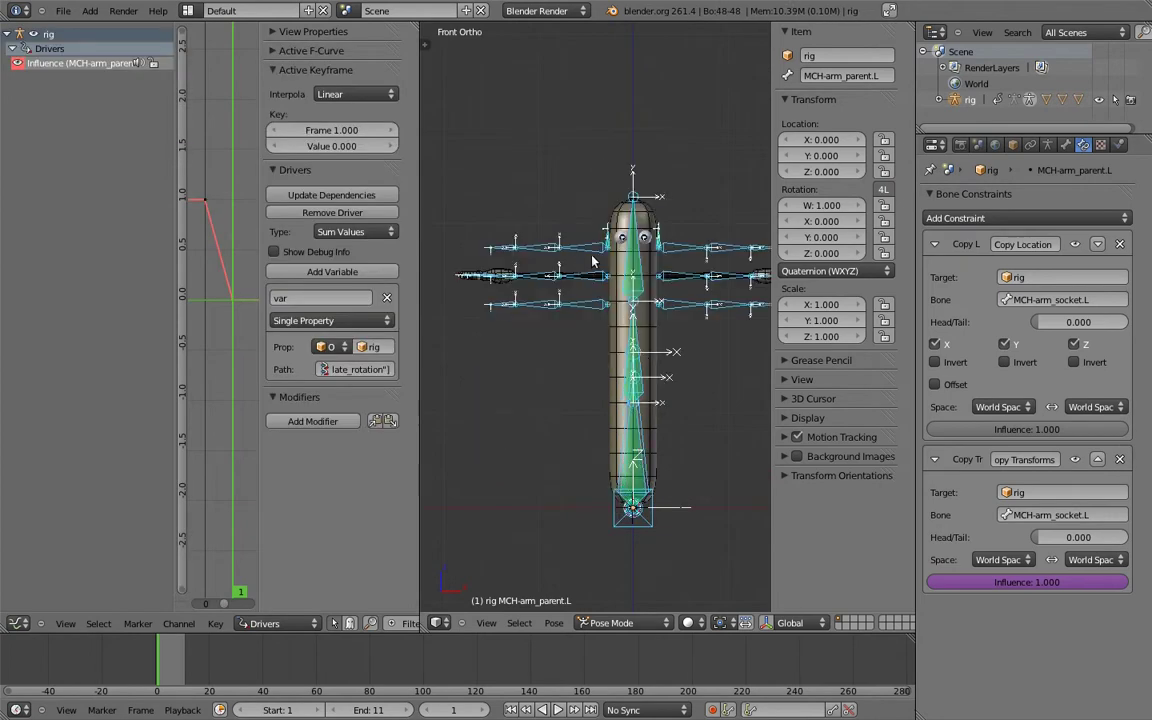
pyautogui.hotkey('ctrl', 'z')
pyautogui.scroll(4, 604, 246)
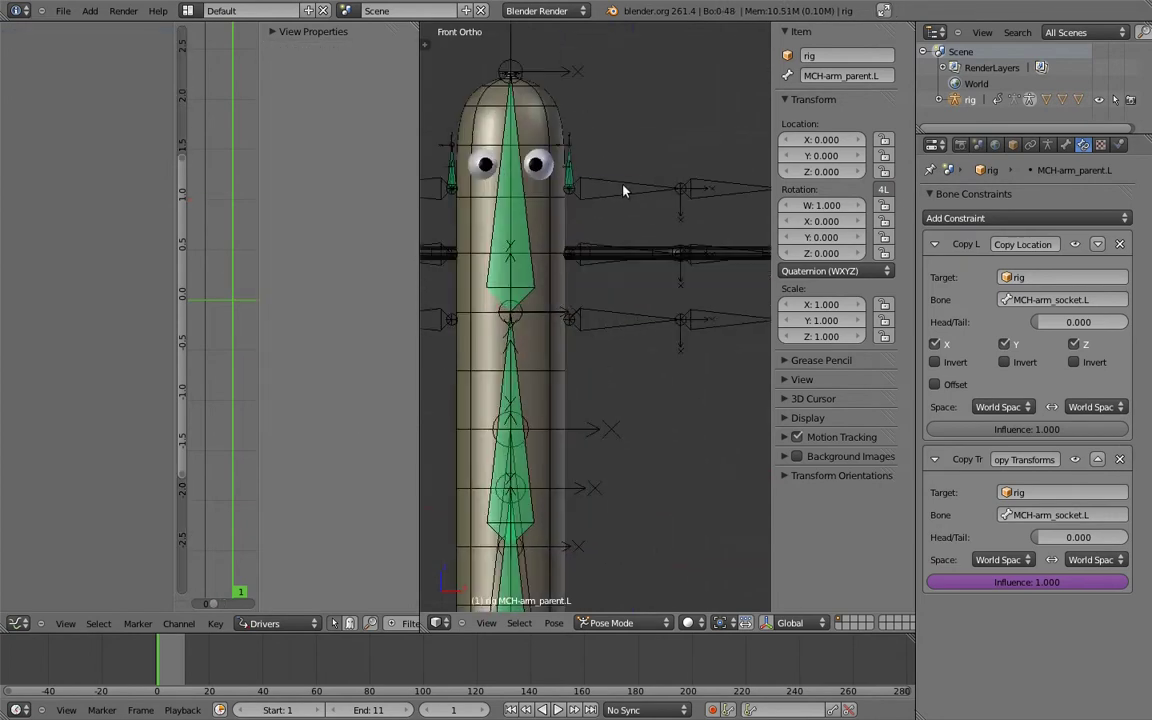
# Set forearm.fk.L to XYZ Euler rotation with its Y and Z rotation locked
pyautogui.rightClick(623, 191)
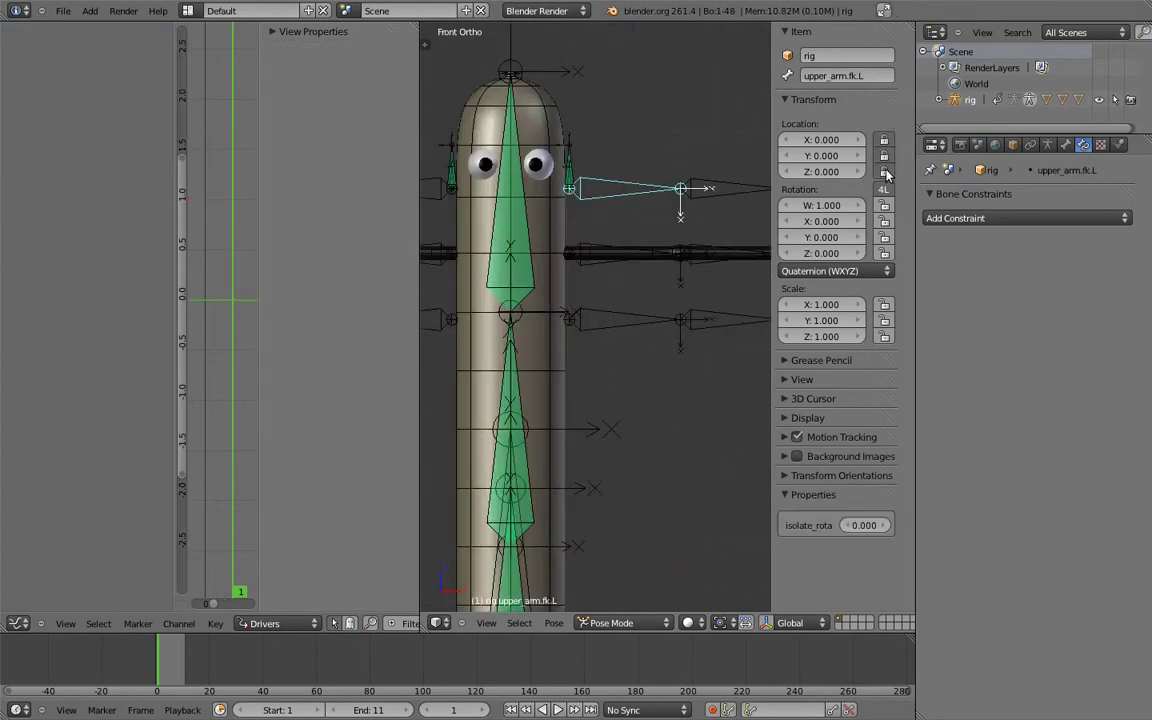
pyautogui.rightClick(728, 194)
pyautogui.click(848, 271)
pyautogui.click(845, 253)
pyautogui.click(884, 237)
pyautogui.click(884, 221)
pyautogui.keyDown('shift'); pyautogui.moveTo(700, 228); pyautogui.dragTo(675, 265, button='middle'); pyautogui.keyUp('shift')
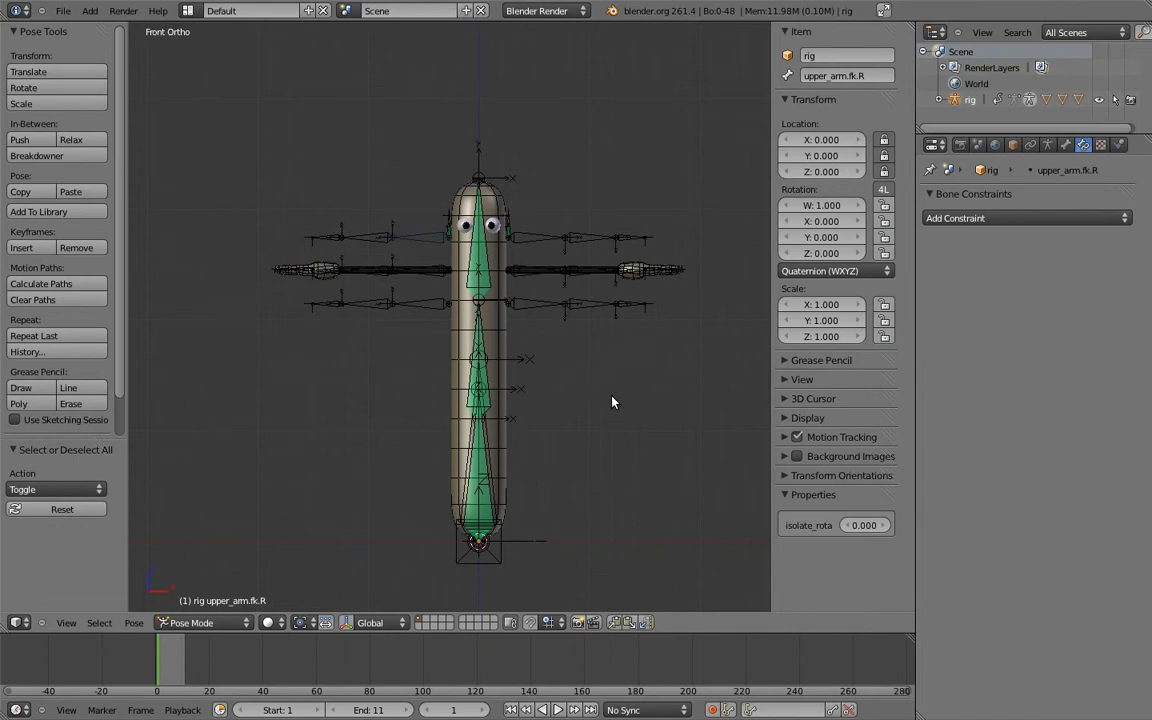
# In Edit Mode, clear the parent of the left IK hand bone hand.ik.L
pyautogui.rightClick(630, 309)
pyautogui.scroll(3, 600, 315)
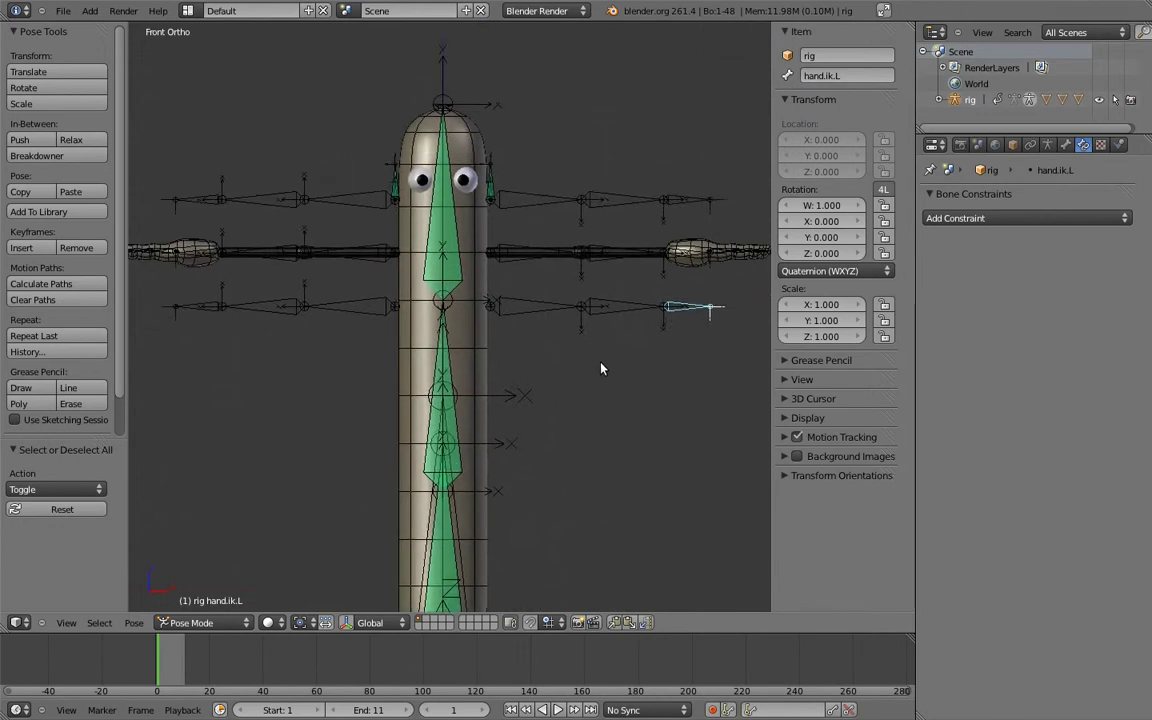
pyautogui.press('Tab')
pyautogui.hotkey('alt', 'p')
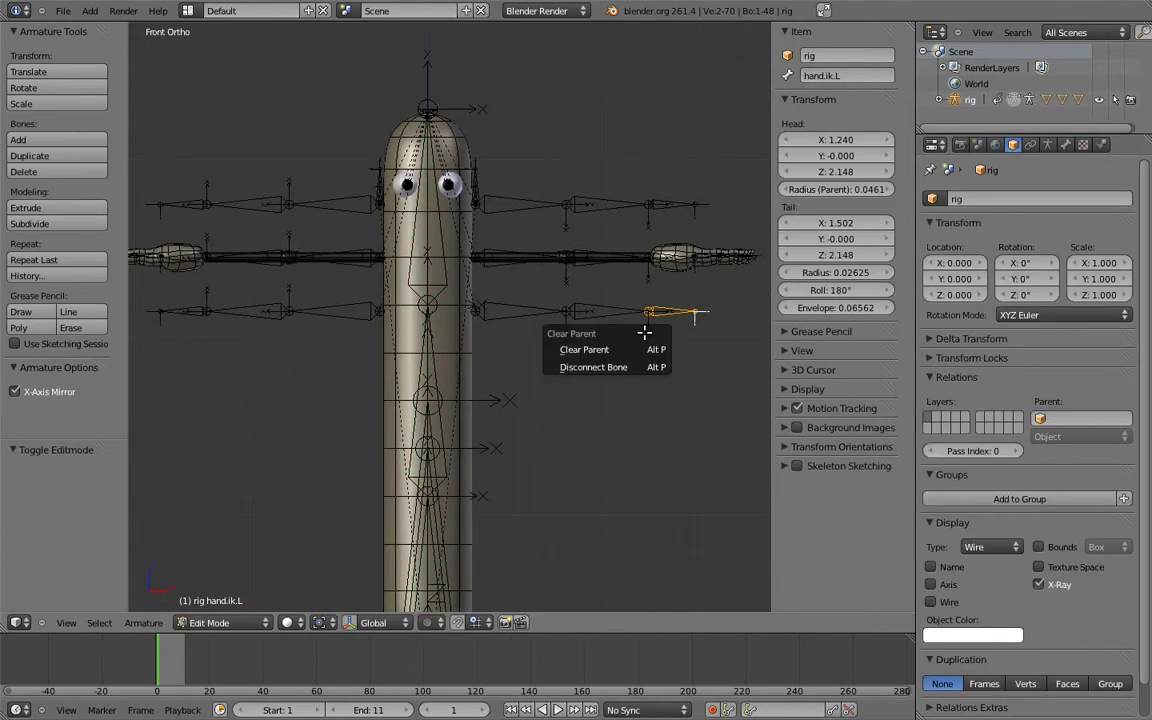
pyautogui.click(621, 349)
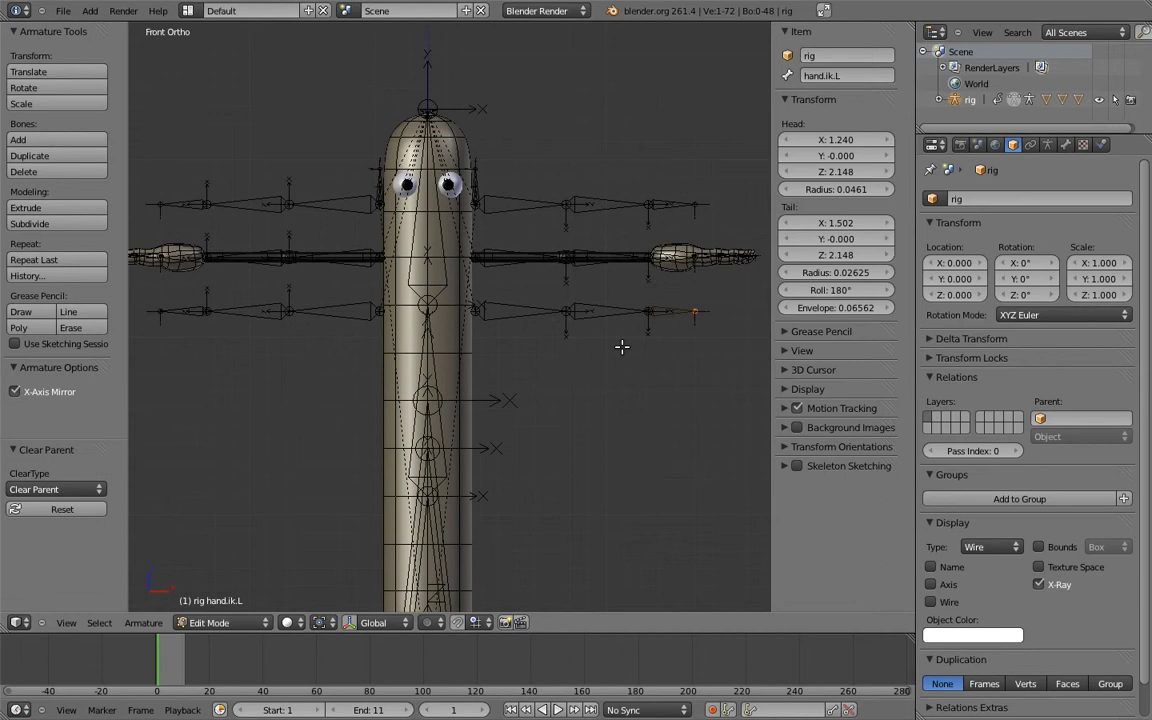
# Parent hand.ik.L to the root bone, keeping its offset
pyautogui.rightClick(670, 312)
pyautogui.keyDown('shift'); pyautogui.scroll(-5, 634, 354); pyautogui.keyUp('shift')
pyautogui.moveTo(634, 354)
pyautogui.mouseDown(button='middle')
pyautogui.moveTo(560, 316)
pyautogui.moveTo(599, 398)
pyautogui.mouseUp(button='middle')
pyautogui.rightClick(599, 397)
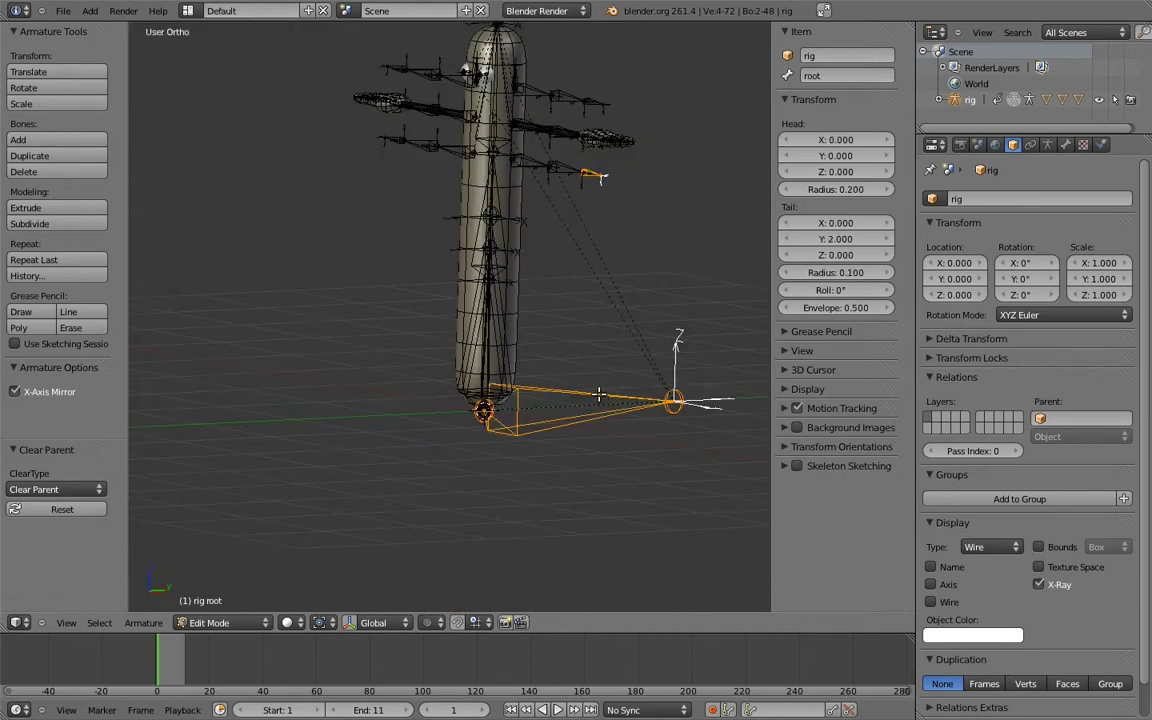
pyautogui.hotkey('ctrl', 'p')
pyautogui.click(584, 396)
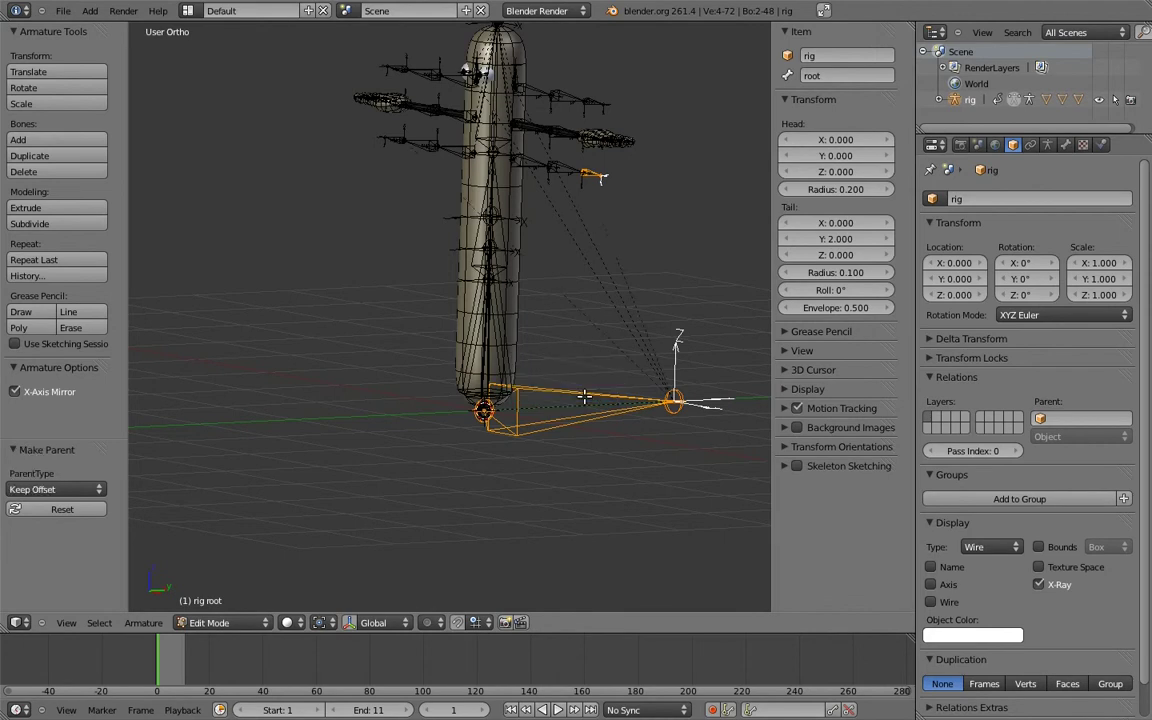
# Select the left IK upper arm bone and frame the arm in side view
pyautogui.press('KP_1')
pyautogui.keyDown('shift'); pyautogui.scroll(1, 558, 219); pyautogui.keyUp('shift')
pyautogui.scroll(2, 558, 219)
pyautogui.scroll(2, 490, 290)
pyautogui.rightClick(492, 289)
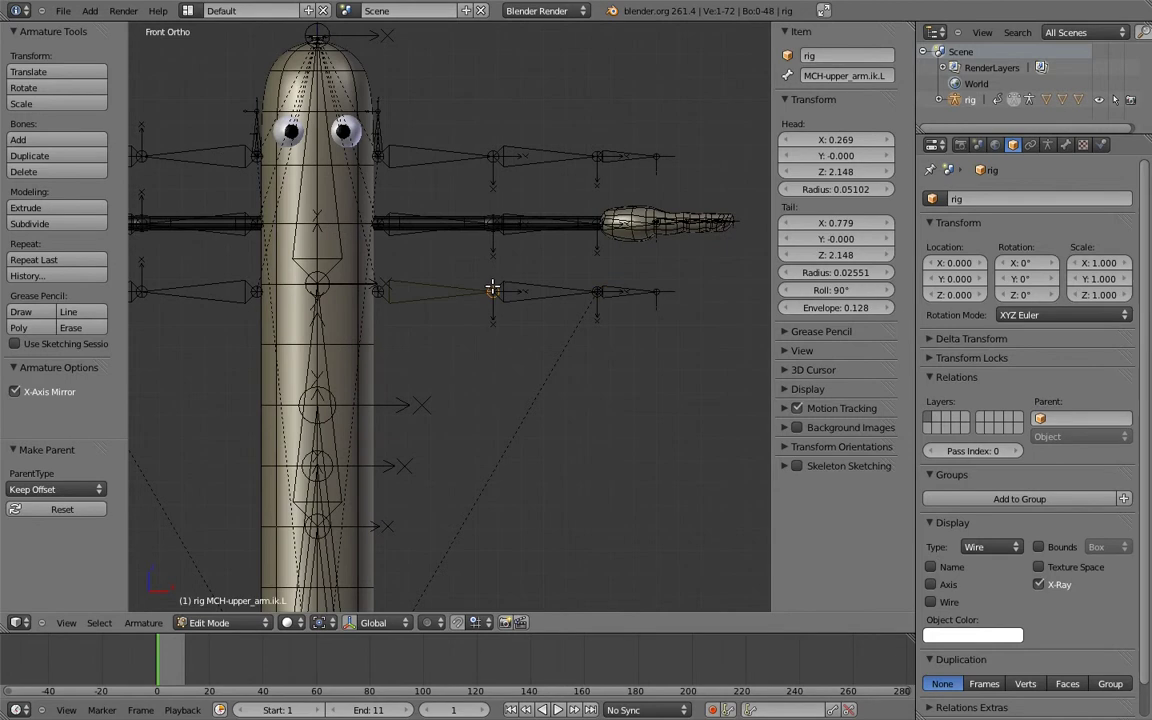
pyautogui.press('KP_3')
pyautogui.keyDown('shift'); pyautogui.moveTo(586, 303); pyautogui.dragTo(553, 318, button='middle'); pyautogui.keyUp('shift')
# Extrude a new bone from the upper arm tip along Y at the elbow
pyautogui.press('g')
pyautogui.press('y')
pyautogui.click(590, 321)
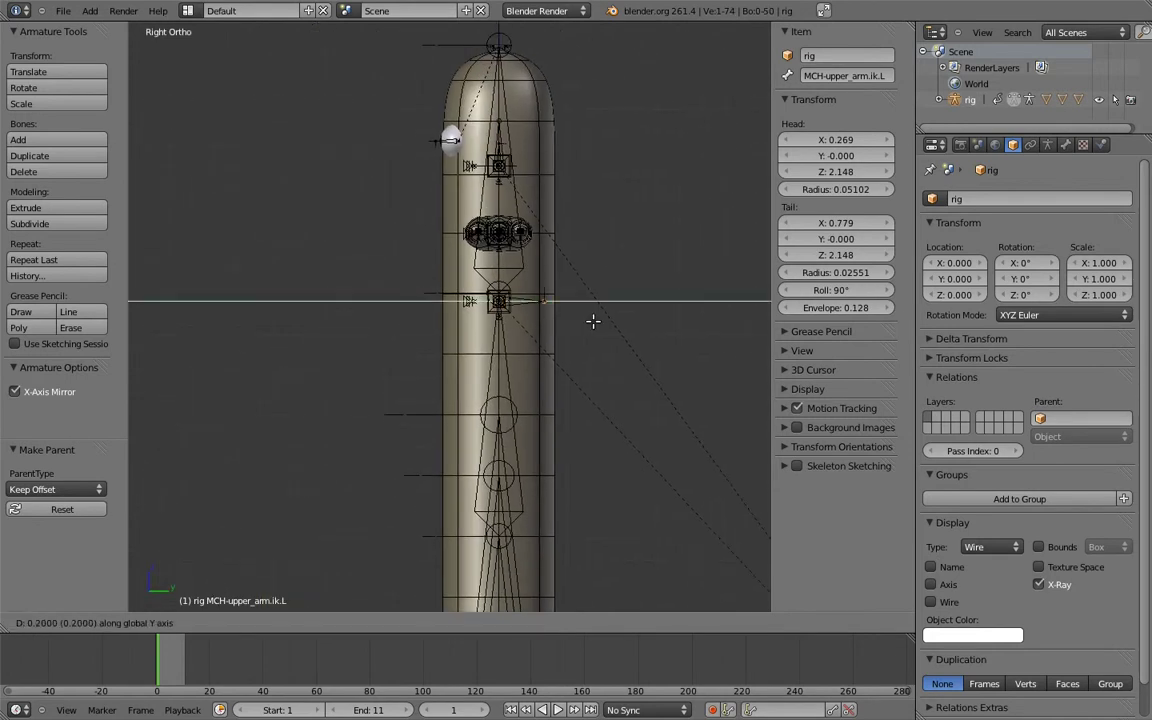
pyautogui.keyDown('shift'); pyautogui.scroll(-4, 528, 302); pyautogui.keyUp('shift')
pyautogui.keyDown('shift'); pyautogui.scroll(-1, 528, 305); pyautogui.keyUp('shift')
# Clear the new bone's parent and move it 0.9 along Y
pyautogui.hotkey('alt', 'p')
pyautogui.click(528, 315)
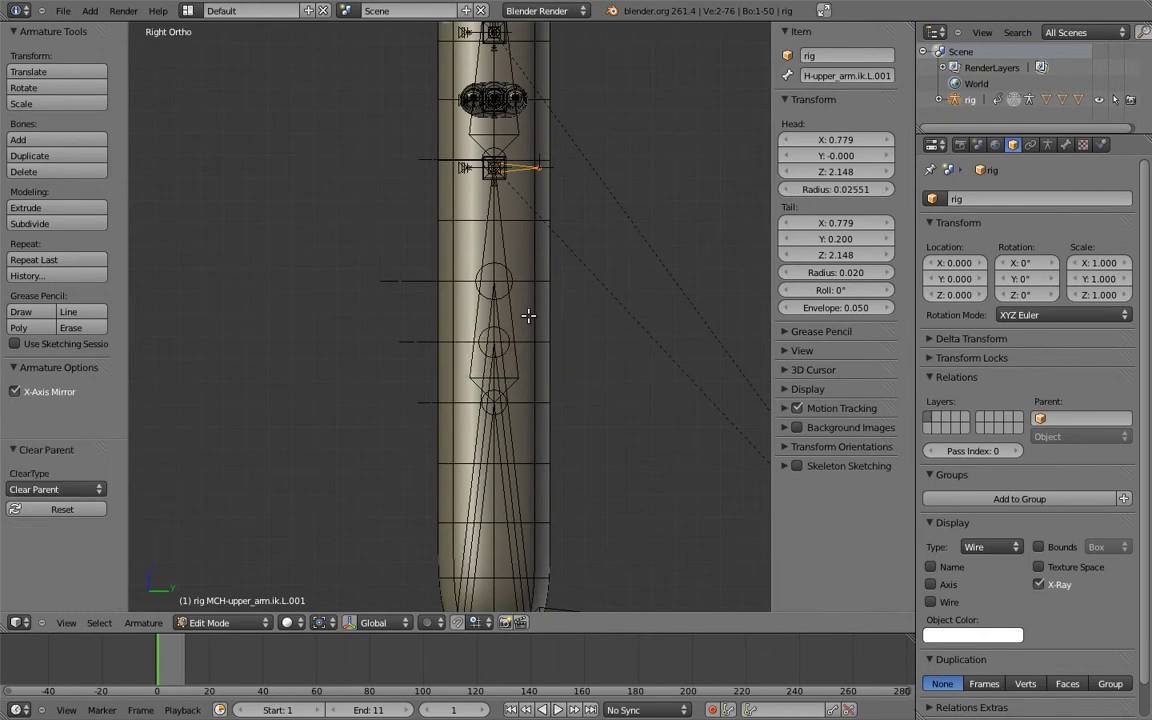
pyautogui.press('g')
pyautogui.press('y')
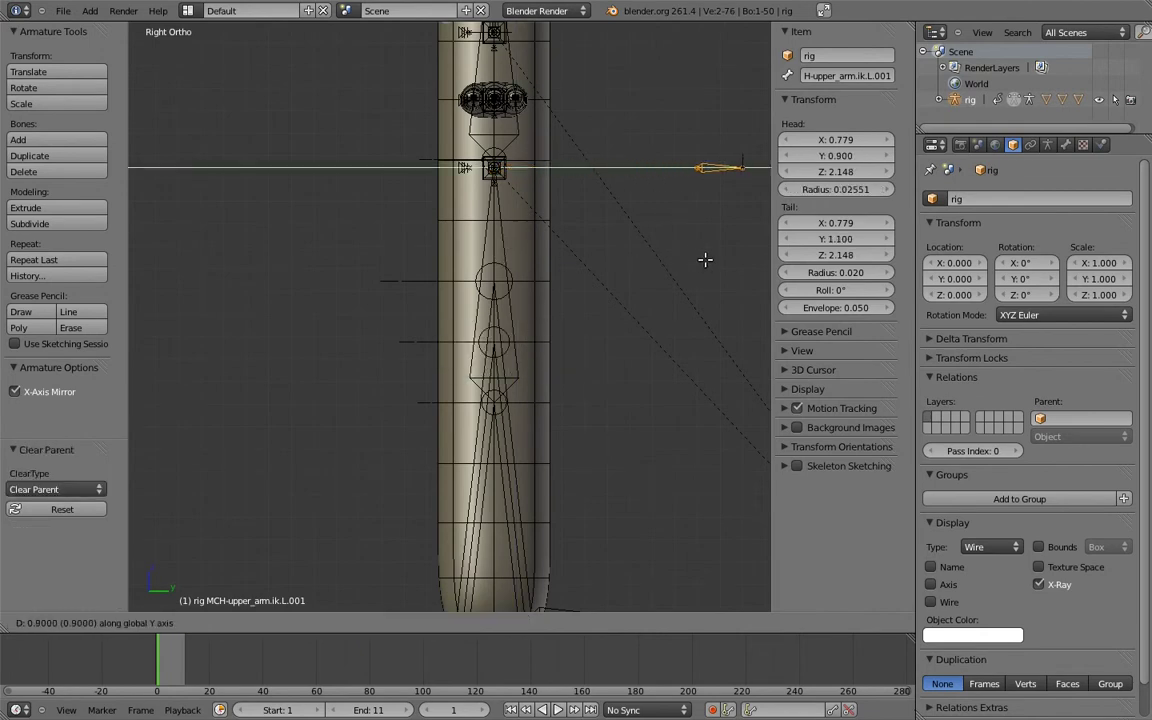
pyautogui.click(699, 257)
pyautogui.scroll(-2, 676, 265)
pyautogui.keyDown('shift'); pyautogui.moveTo(676, 265); pyautogui.dragTo(620, 298, button='middle'); pyautogui.keyUp('shift')
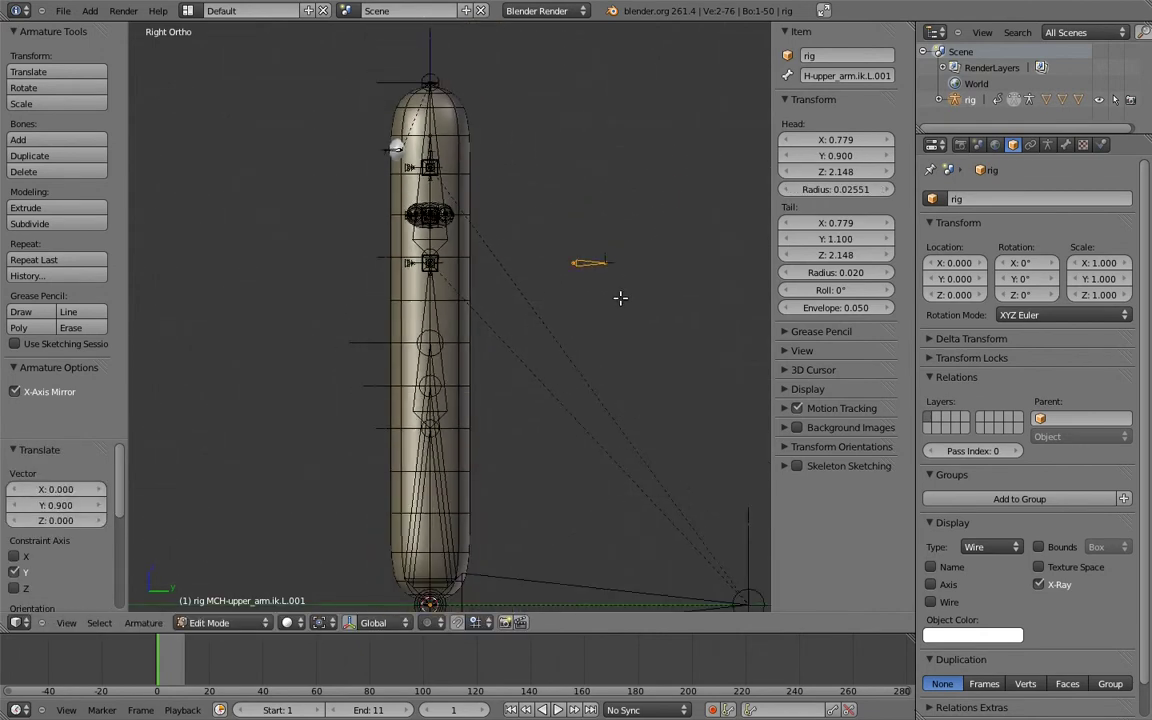
pyautogui.moveTo(434, 292); pyautogui.dragTo(598, 274, button='middle')
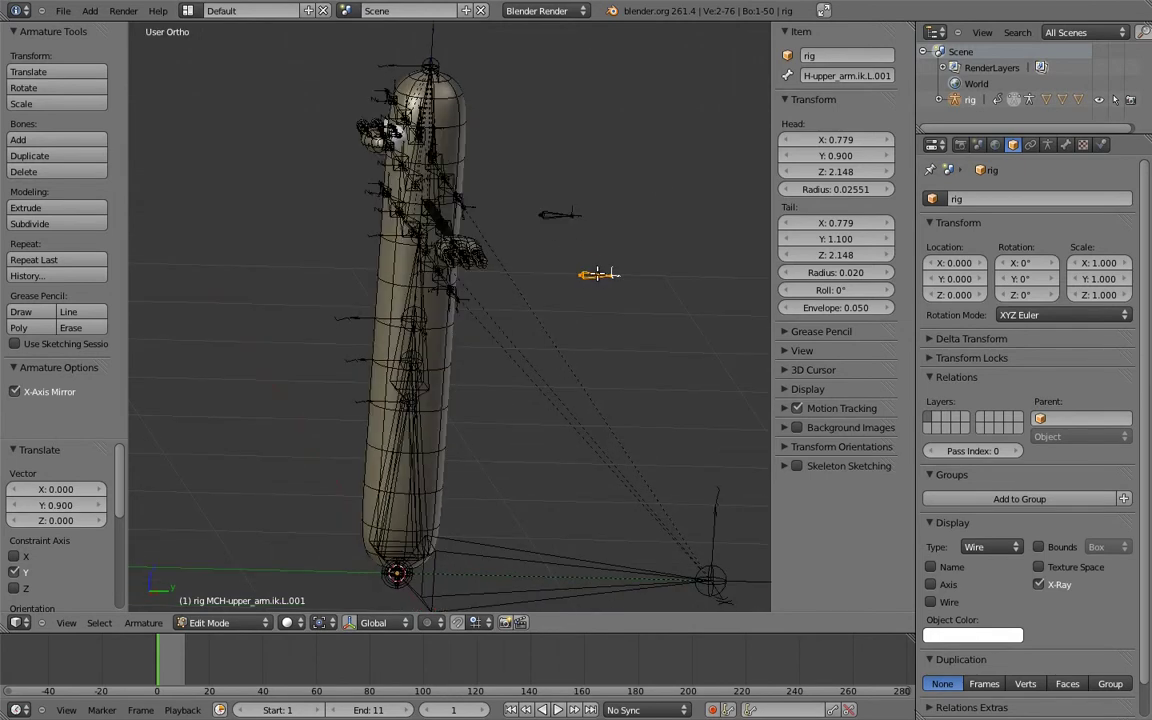
# Rename the new bone elbow_target.L and its mirrored bone elbow_target.R
pyautogui.click(847, 75)
pyautogui.write('elbow_target')
pyautogui.write('.L')
pyautogui.press('Return')
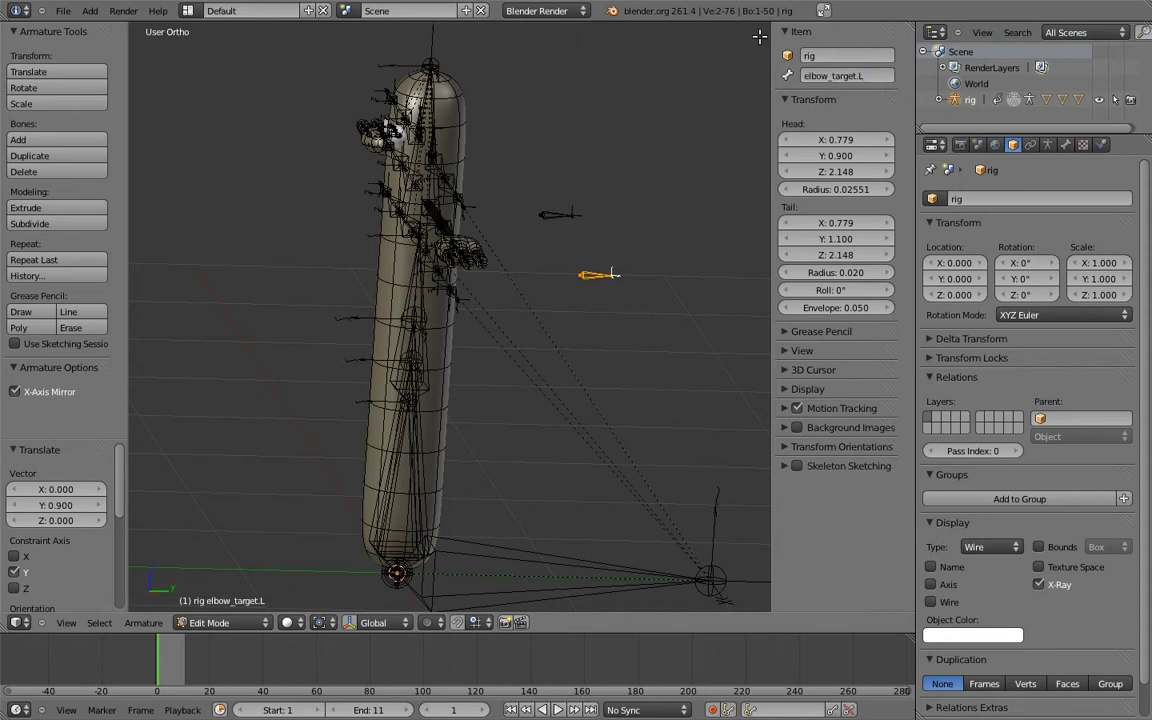
pyautogui.rightClick(552, 214)
pyautogui.write('elbow_target.L')
pyautogui.click(870, 77)
pyautogui.press('End')
pyautogui.press('BackSpace')
pyautogui.write('R')
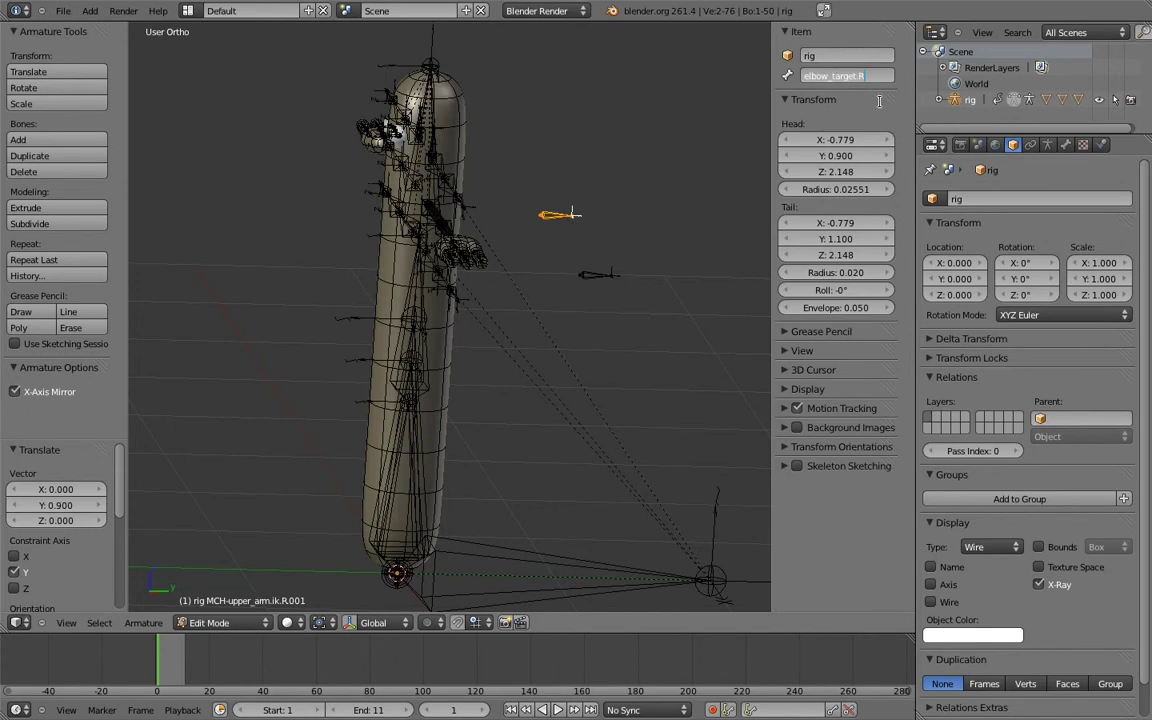
pyautogui.press('Return')
# Select elbow_target.L together with the upper spine bone body.03
pyautogui.moveTo(600, 275)
pyautogui.mouseDown(button='middle')
pyautogui.moveTo(560, 240)
pyautogui.moveTo(550, 265)
pyautogui.moveTo(509, 206)
pyautogui.mouseUp(button='middle')
pyautogui.rightClick(538, 245)
pyautogui.rightClick(452, 167)
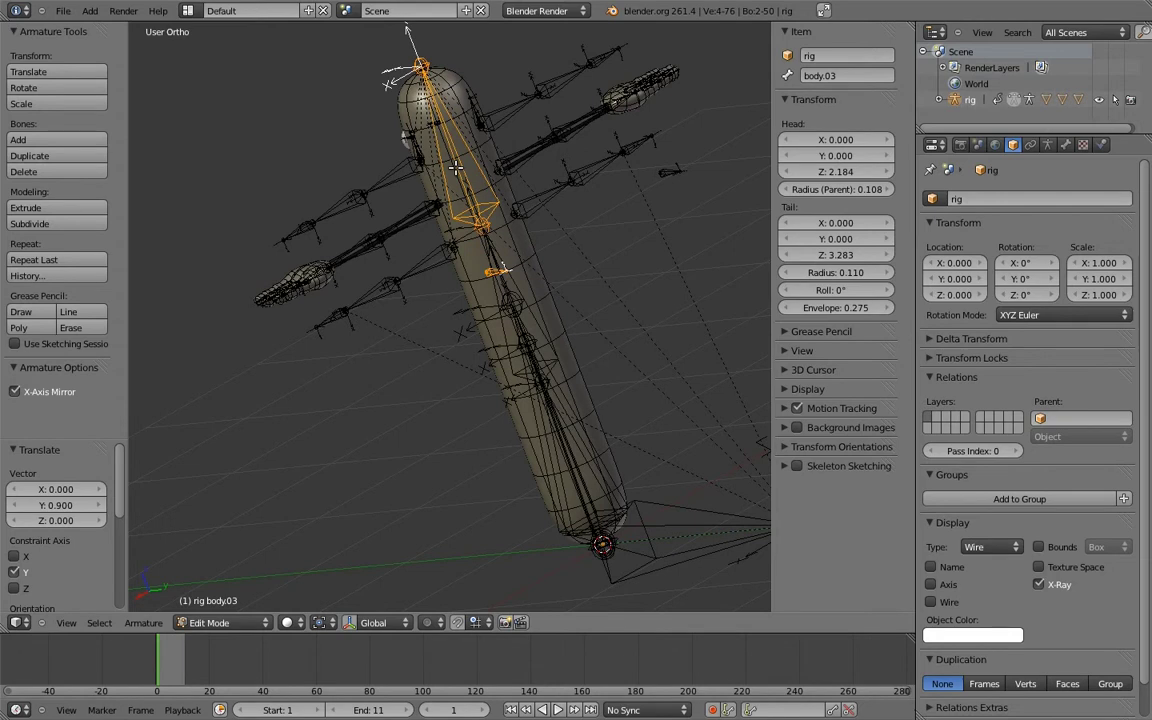
# Parent elbow_target.L to body.03 with Keep Offset
pyautogui.hotkey('ctrl', 'p')
pyautogui.click(454, 173)
pyautogui.moveTo(450, 301)
pyautogui.mouseDown(button='middle')
pyautogui.moveTo(458, 321)
pyautogui.moveTo(551, 307)
pyautogui.moveTo(429, 360)
pyautogui.moveTo(527, 309)
pyautogui.mouseUp(button='middle')
# In Pose Mode, bend MCH-forearm.ik.L 25° and add drivers to all its rotation channels
pyautogui.hotkey('ctrl', 'Tab')
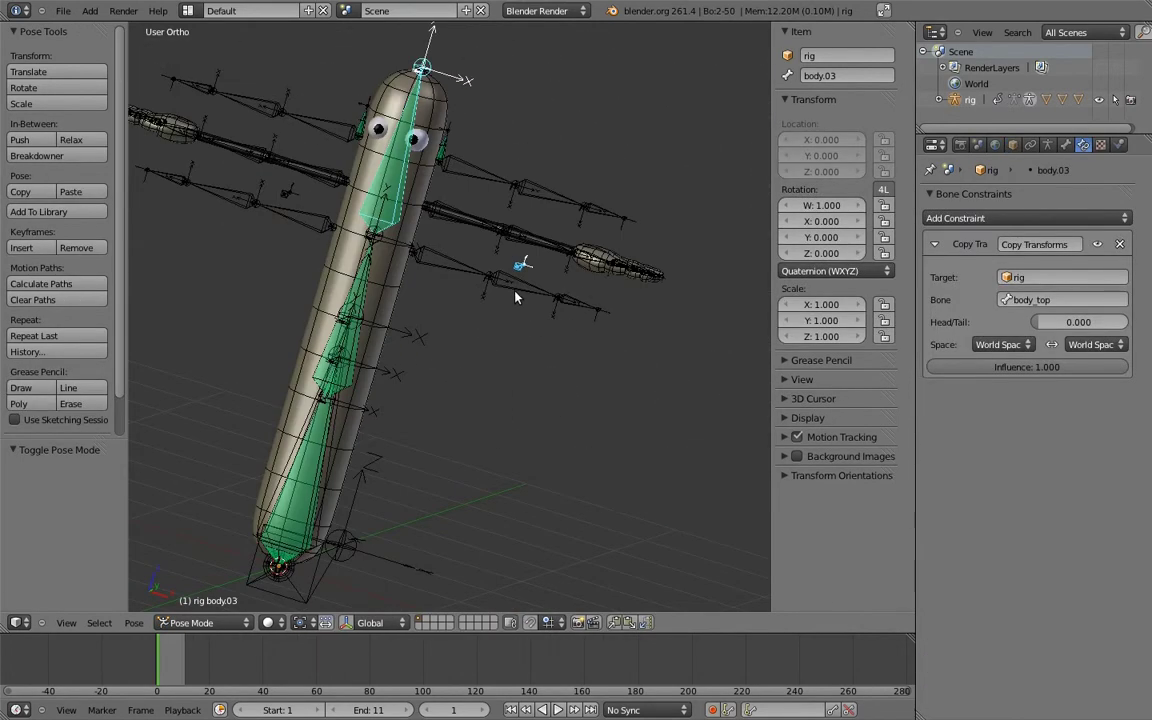
pyautogui.rightClick(523, 291)
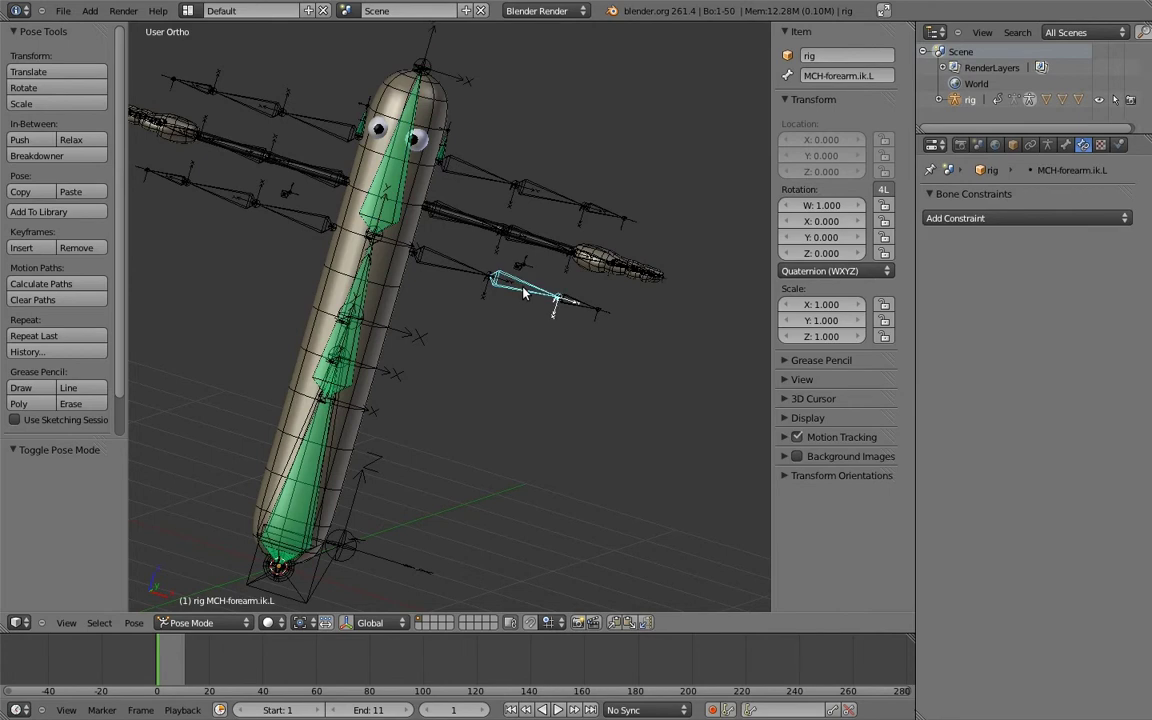
pyautogui.press('KP_7')
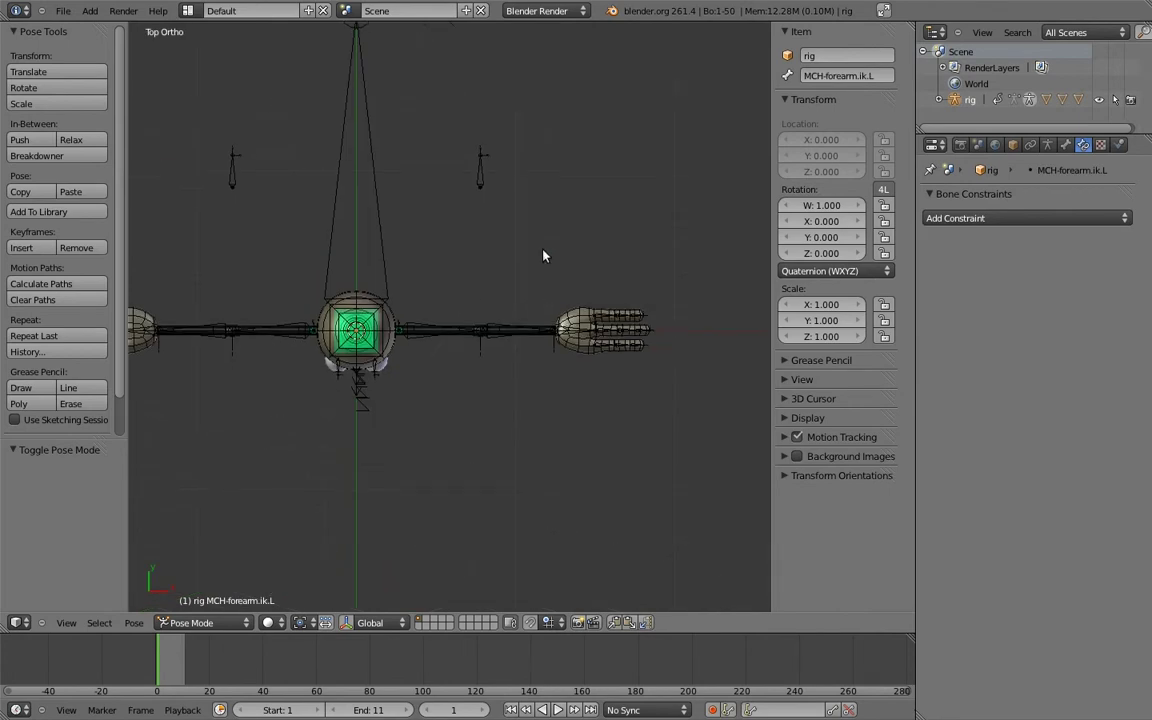
pyautogui.scroll(3, 541, 272)
pyautogui.write('r25')
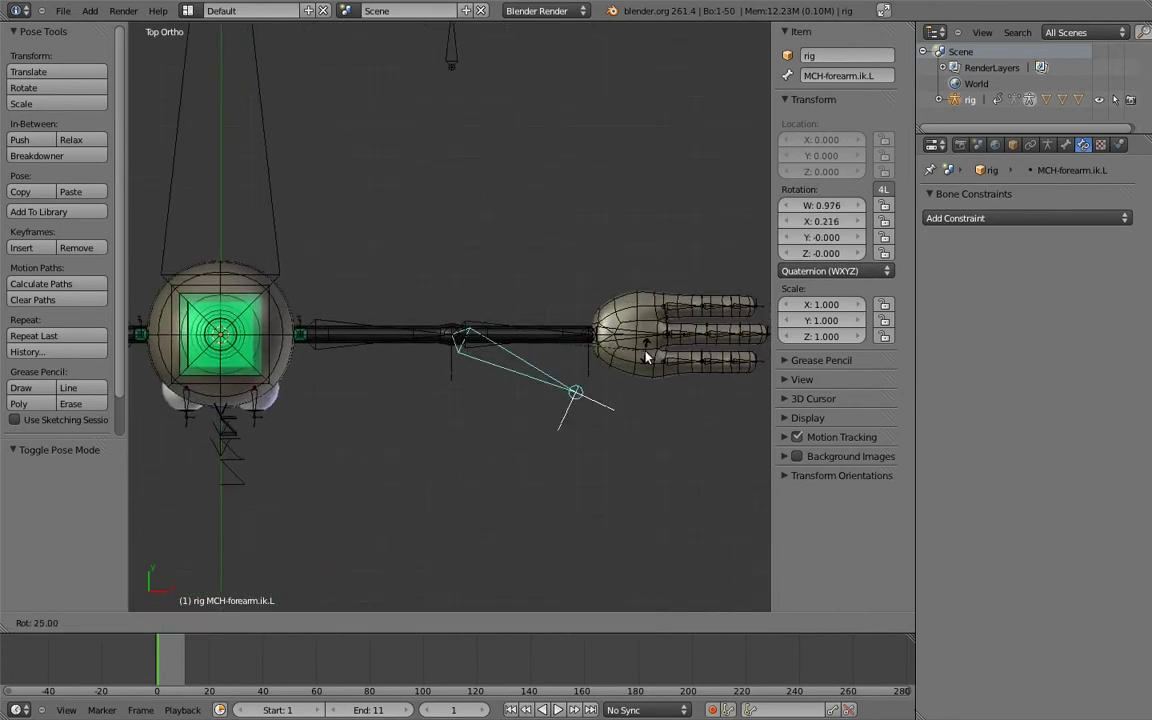
pyautogui.press('Return')
pyautogui.rightClick(823, 213)
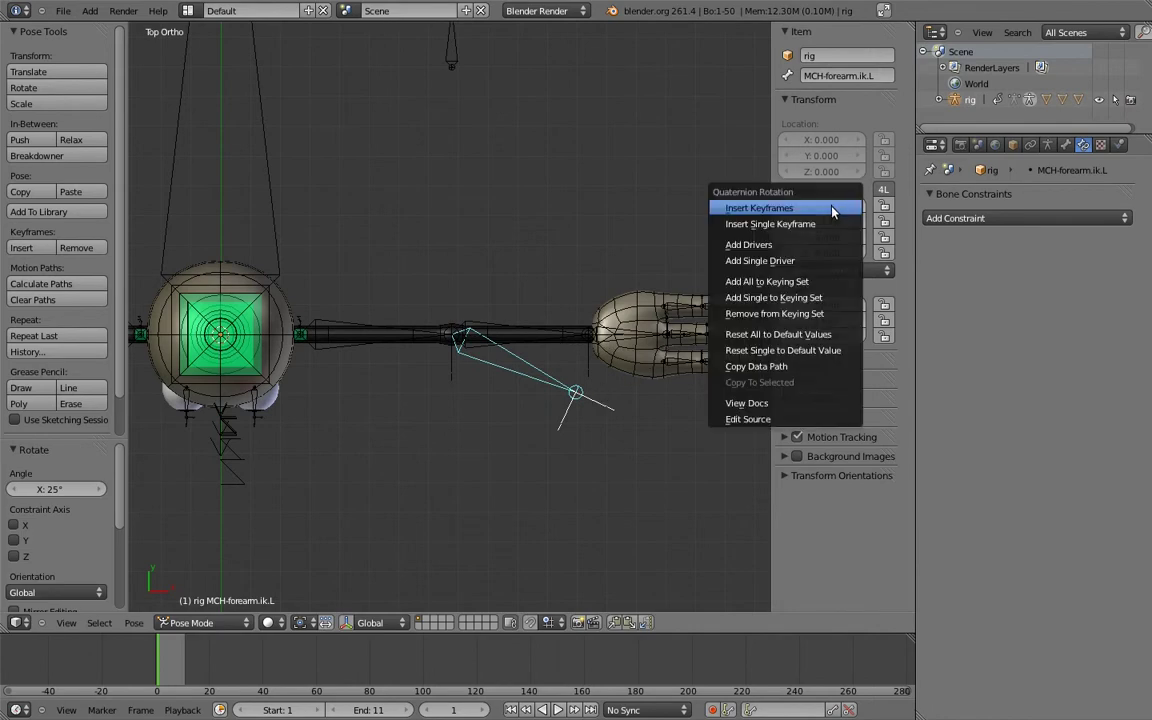
pyautogui.click(830, 243)
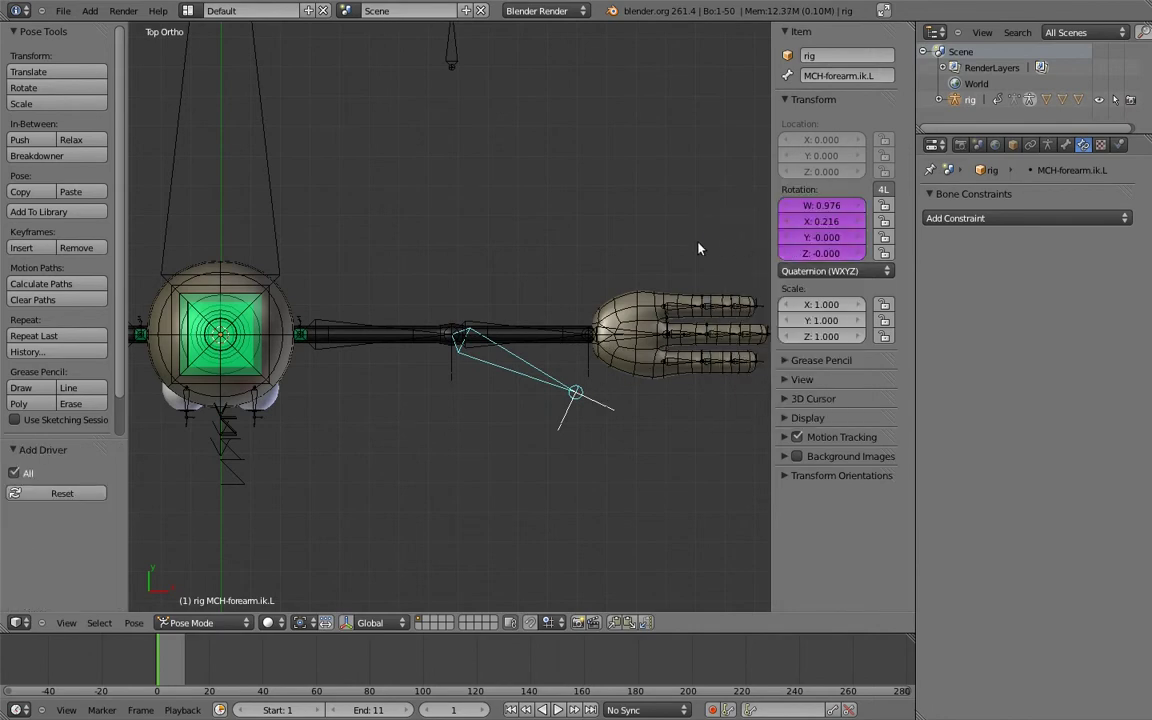
pyautogui.press('KP_1')
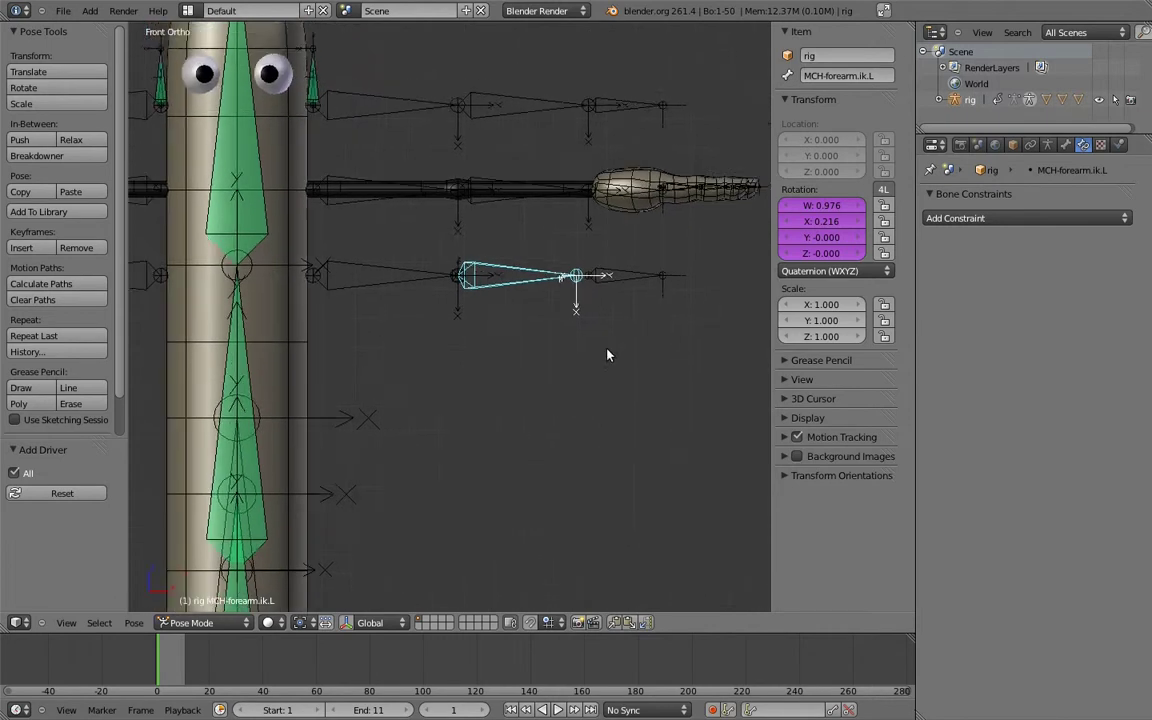
# Add an IK constraint to the forearm targeting hand.ik.L, chain length 2, pole bone elbow_target.L
pyautogui.rightClick(587, 284)
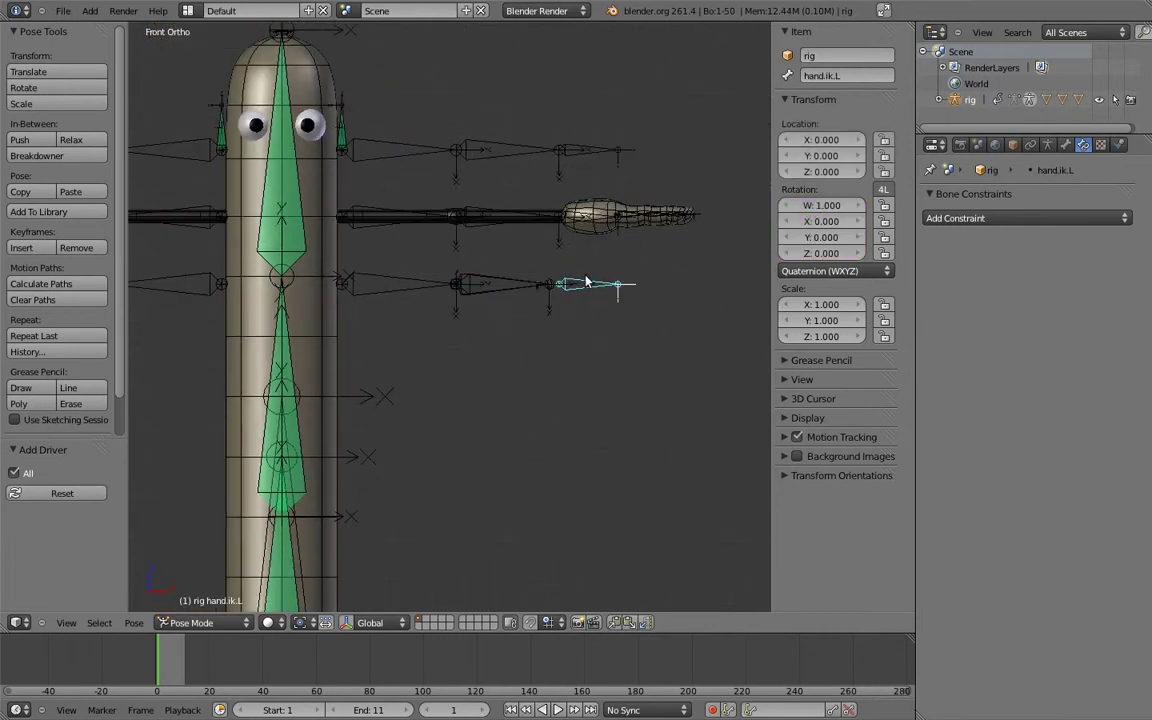
pyautogui.keyDown('shift'); pyautogui.rightClick(530, 282); pyautogui.keyUp('shift')
pyautogui.hotkey('shift', 'ctrl', 'c')
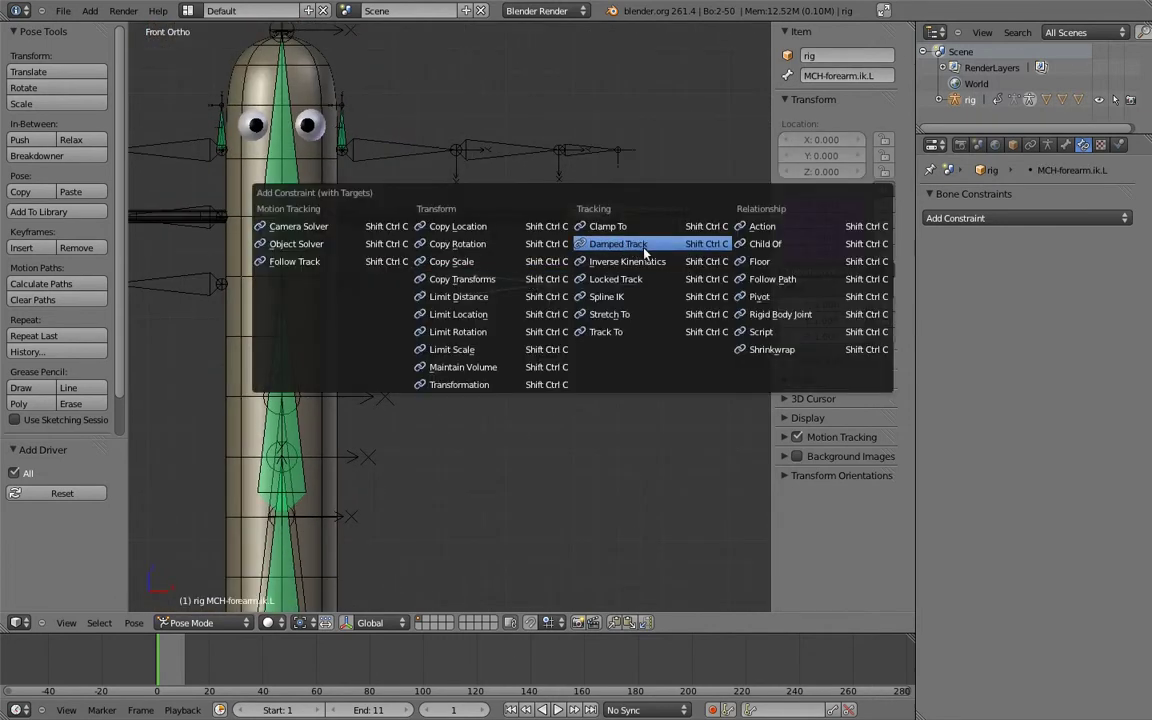
pyautogui.click(627, 262)
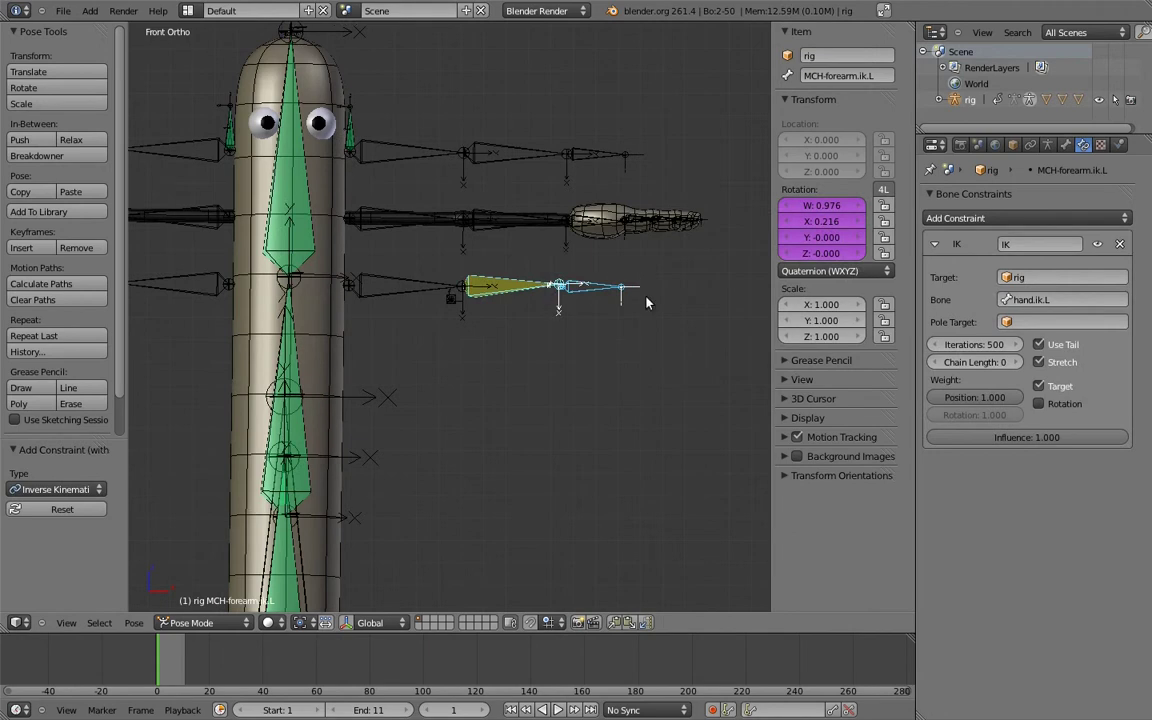
pyautogui.click(1015, 362)
pyautogui.click(1015, 362)
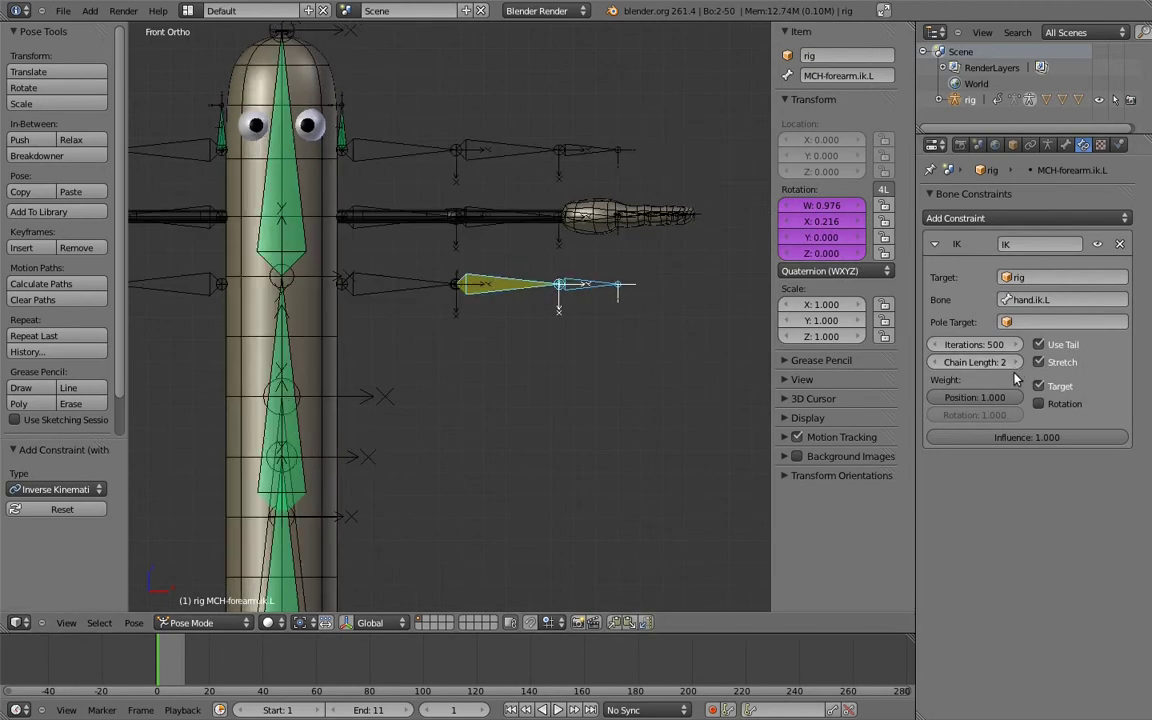
pyautogui.click(1020, 322)
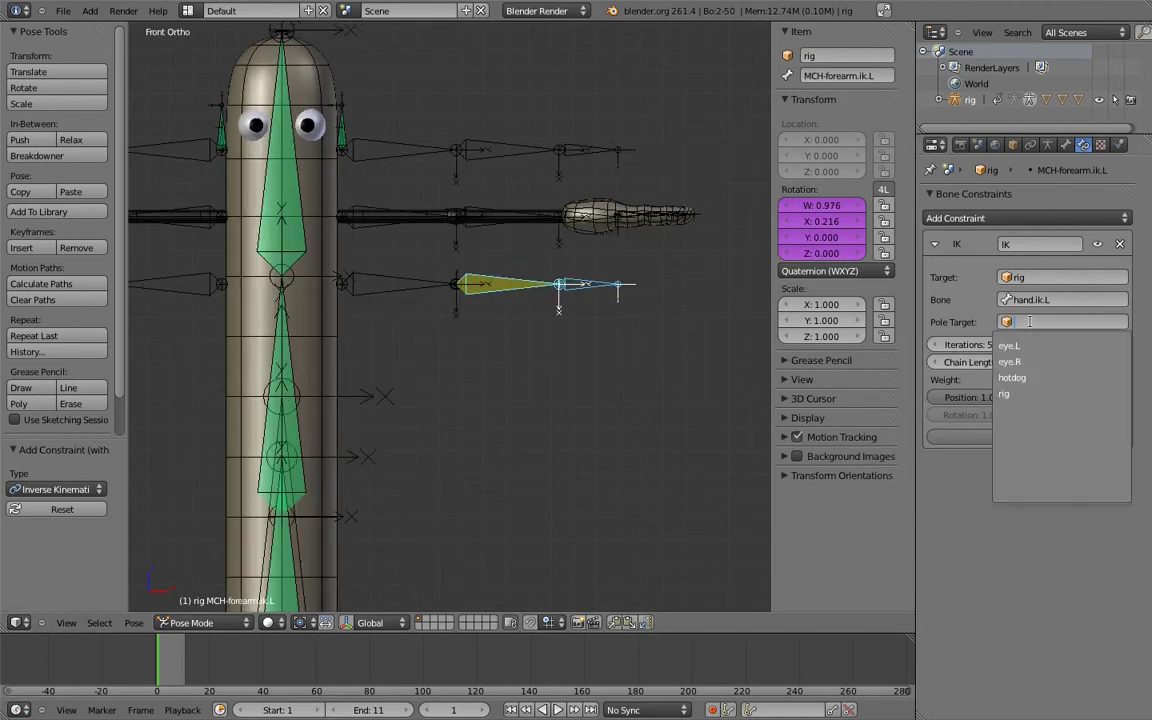
pyautogui.click(1022, 396)
pyautogui.click(1046, 344)
pyautogui.write('el')
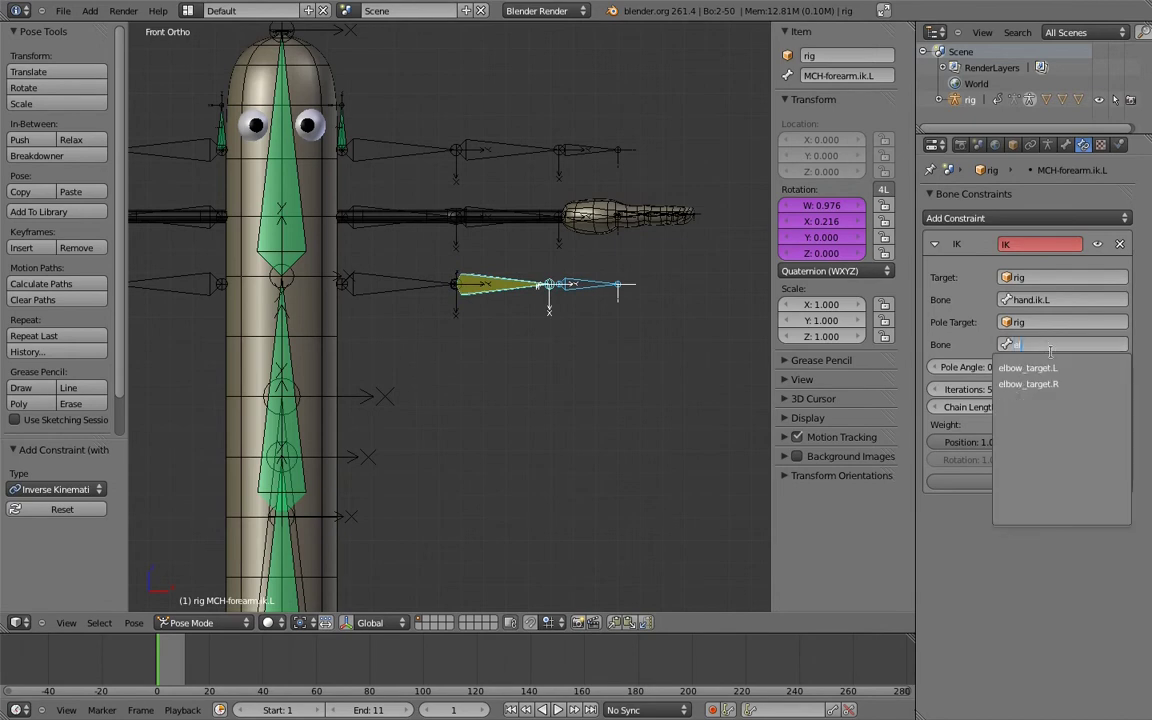
pyautogui.click(1026, 367)
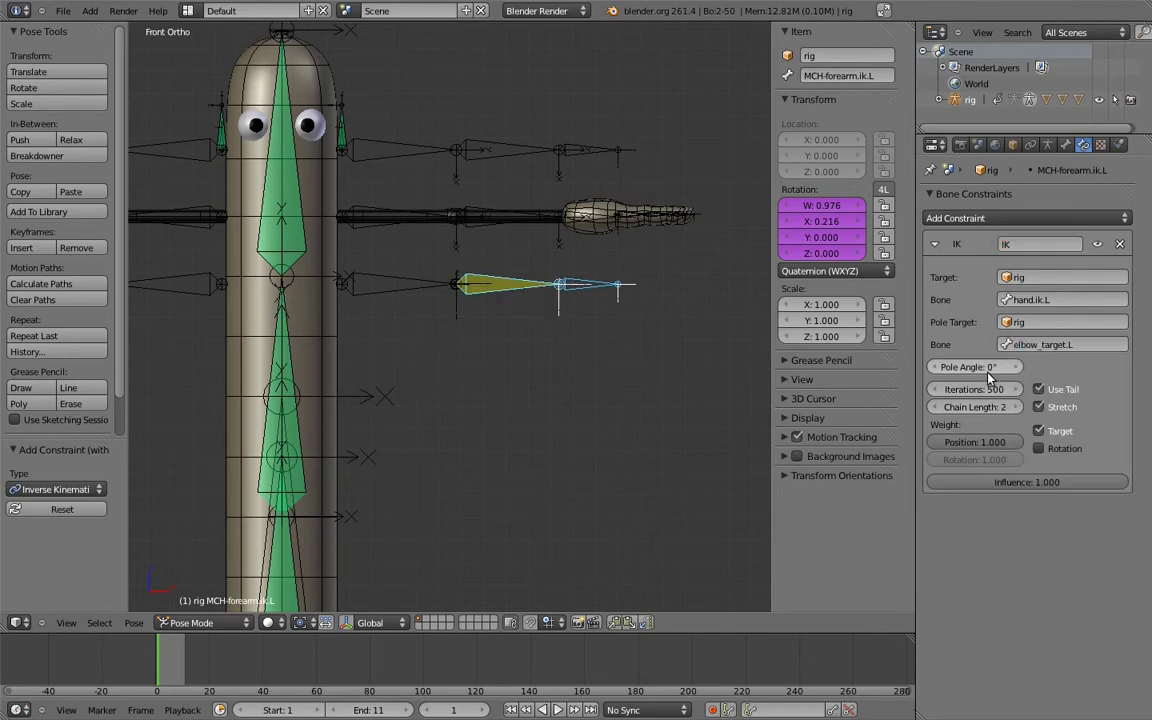
# Test the IK by moving hand.ik.L along X
pyautogui.rightClick(606, 287)
pyautogui.press('g')
pyautogui.press('x')
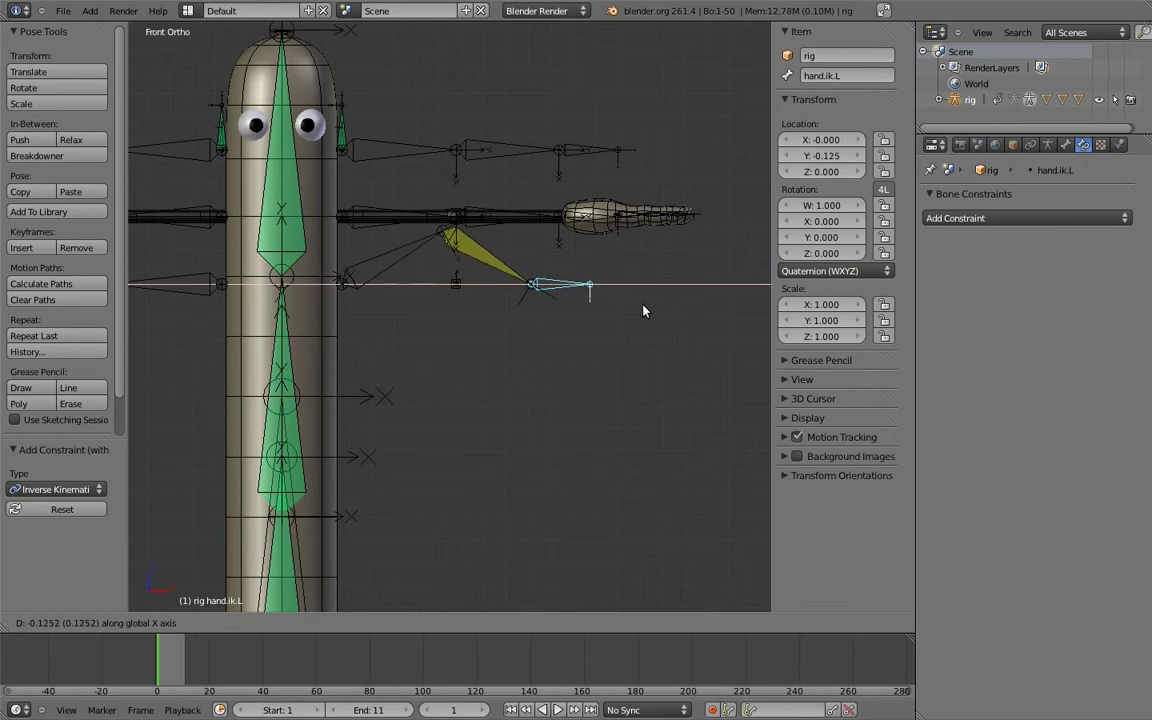
pyautogui.click(578, 274)
pyautogui.moveTo(548, 258)
pyautogui.mouseDown(button='middle')
pyautogui.moveTo(490, 266)
pyautogui.moveTo(478, 288)
pyautogui.mouseUp(button='middle')
# Set the IK pole angle to -90° and test it by moving hand.ik.L
pyautogui.rightClick(490, 266)
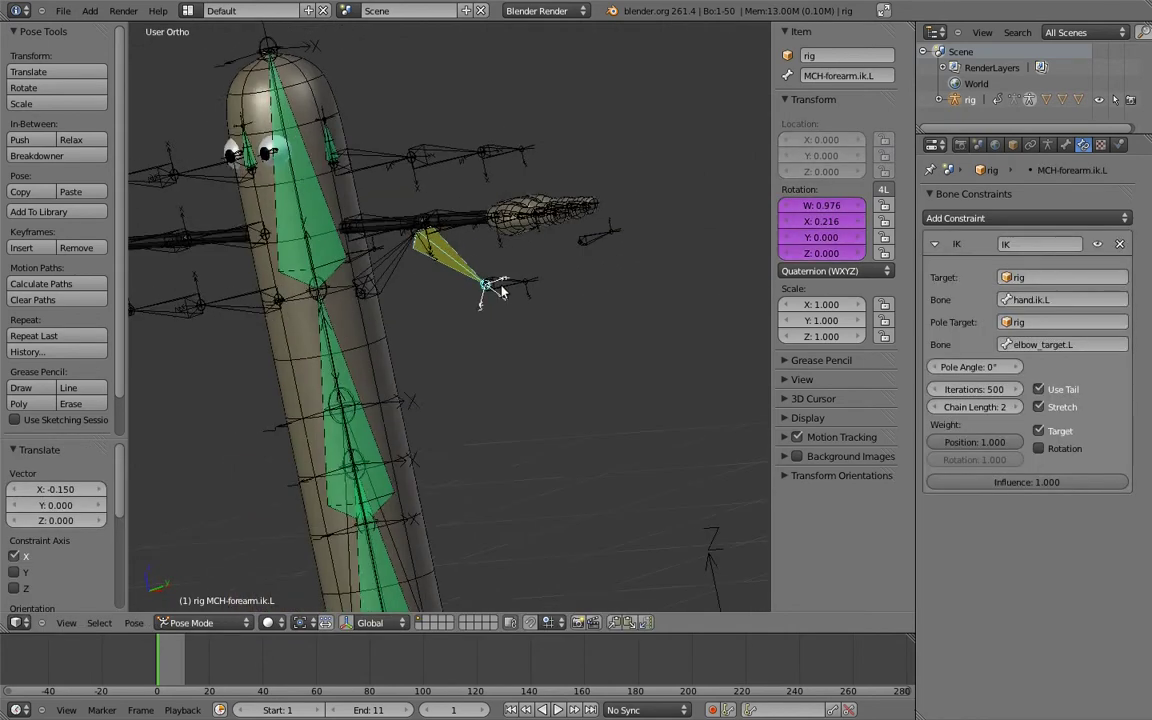
pyautogui.press('KP_3')
pyautogui.moveTo(940, 367); pyautogui.dragTo(884, 396)
pyautogui.moveTo(364, 340); pyautogui.dragTo(514, 301, button='middle')
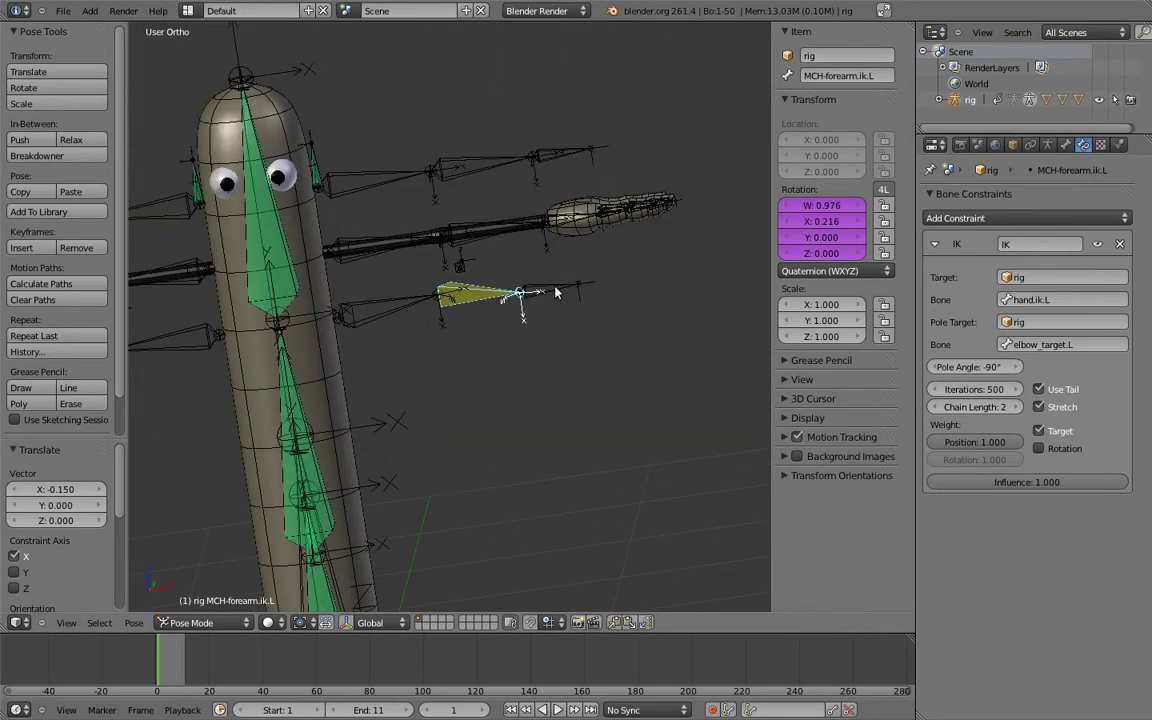
pyautogui.rightClick(514, 296)
pyautogui.press('g')
pyautogui.click(520, 293)
# Lock IK rotation on Y and Z for MCH-forearm.ik.L in its bone settings
pyautogui.rightClick(450, 292)
pyautogui.click(1067, 146)
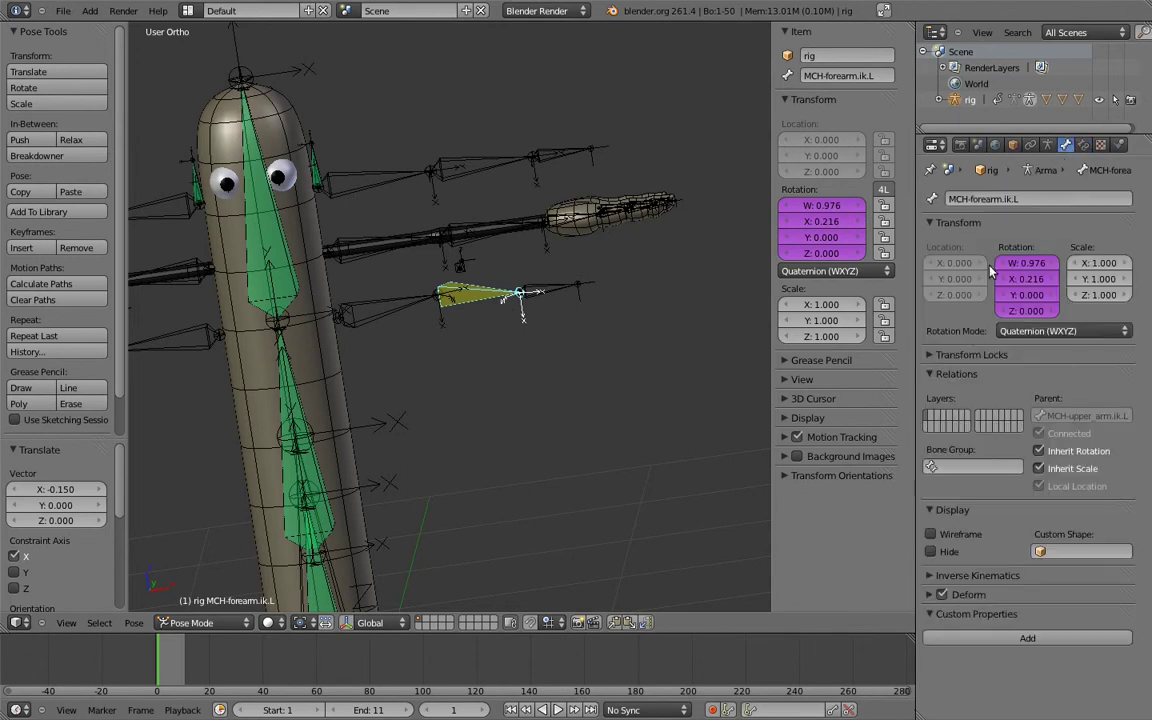
pyautogui.click(931, 576)
pyautogui.scroll(-3, 935, 570)
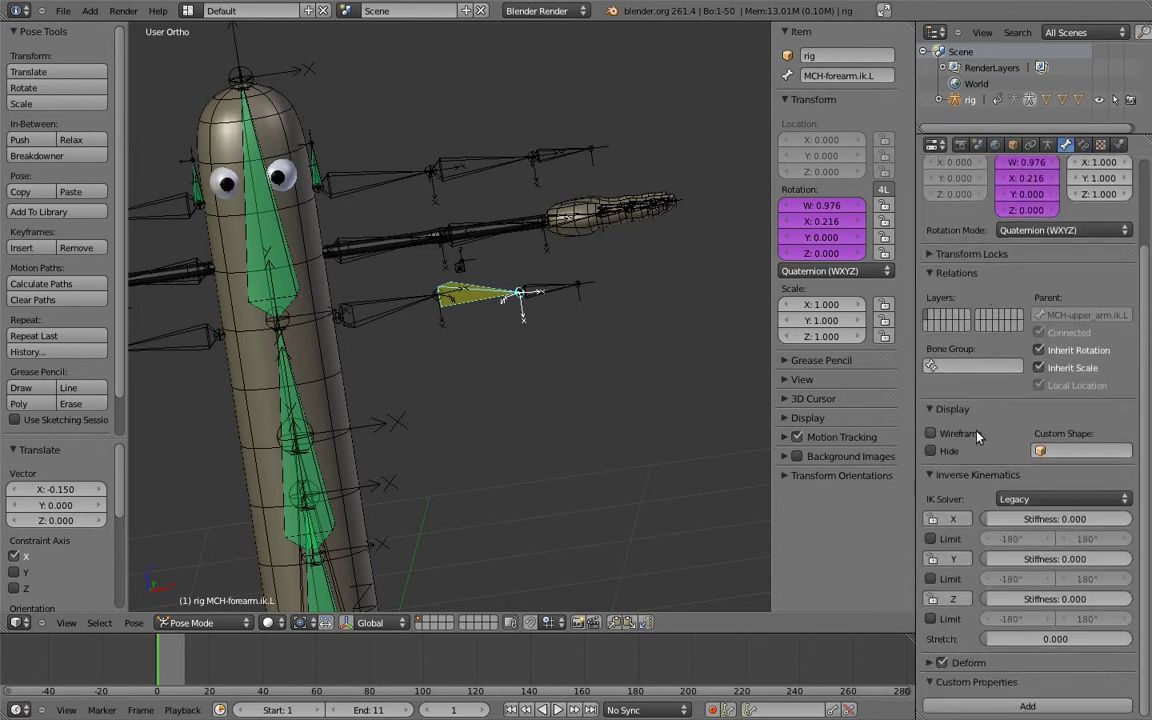
pyautogui.click(950, 560)
pyautogui.click(950, 599)
# Test the arm by moving hand.ik.L and placing elbow_target.L below the arm
pyautogui.rightClick(535, 291)
pyautogui.moveTo(497, 249); pyautogui.dragTo(463, 268, button='middle')
pyautogui.press('g')
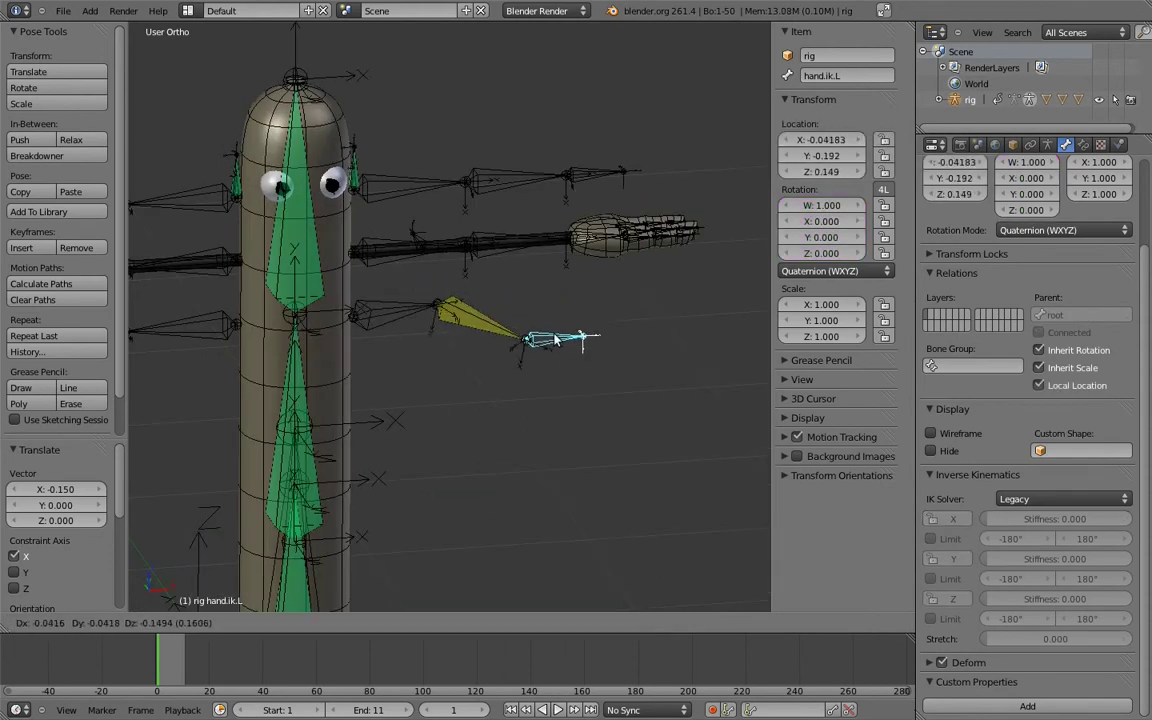
pyautogui.click(555, 340)
pyautogui.moveTo(560, 335); pyautogui.dragTo(437, 275, button='middle')
pyautogui.rightClick(591, 260)
pyautogui.moveTo(591, 260); pyautogui.dragTo(570, 303, button='middle')
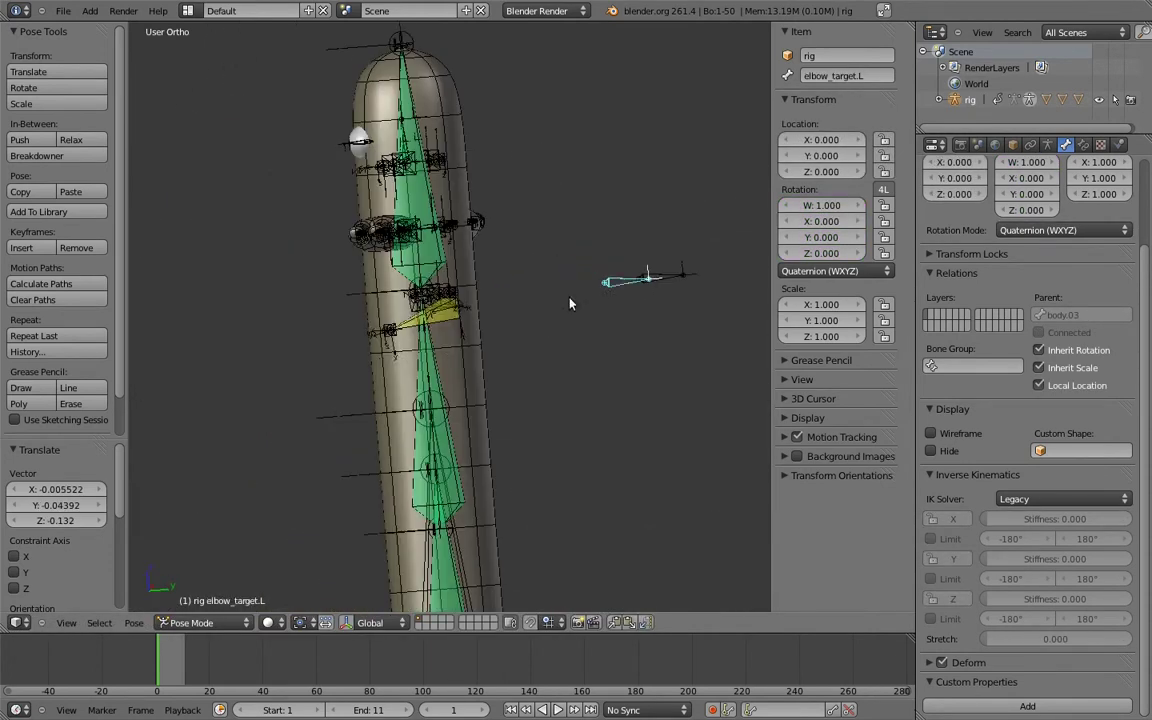
pyautogui.press('g')
pyautogui.click(593, 380)
pyautogui.moveTo(593, 380)
pyautogui.mouseDown(button='middle')
pyautogui.moveTo(581, 342)
pyautogui.moveTo(599, 334)
pyautogui.moveTo(603, 352)
pyautogui.mouseUp(button='middle')
# Clear all bone rotations and locations so the rig returns to rest
pyautogui.press('KP_1')
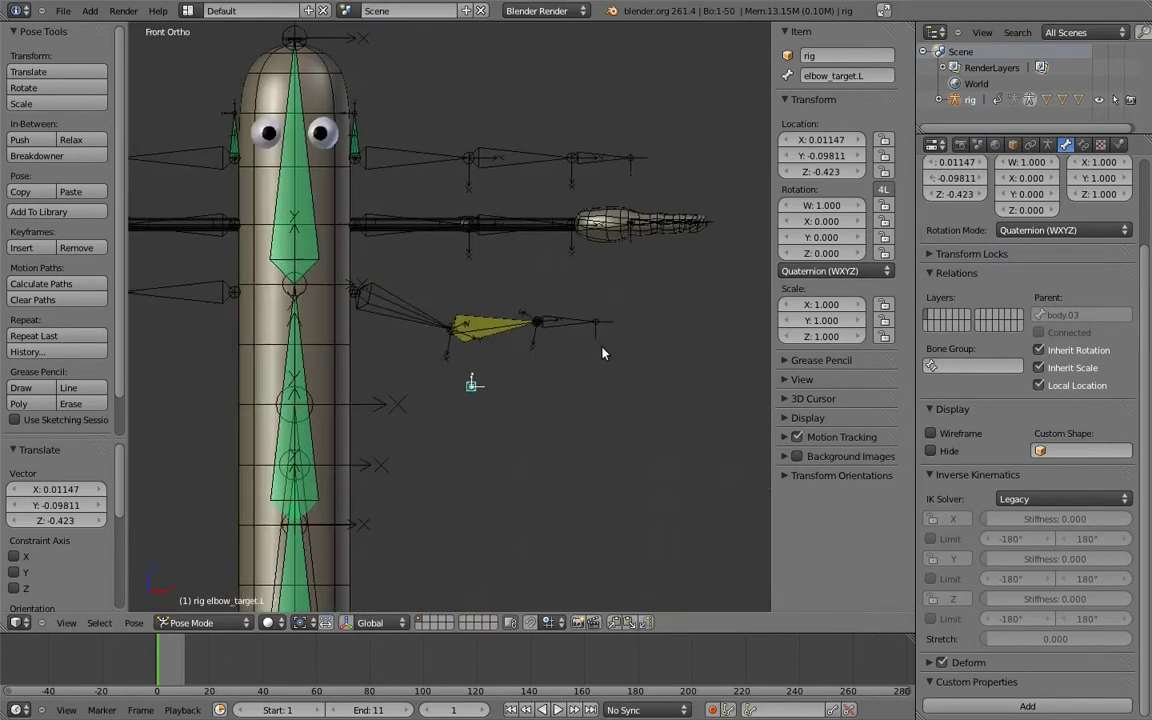
pyautogui.scroll(-2, 617, 319)
pyautogui.press('a')
pyautogui.hotkey('alt', 'r')
pyautogui.hotkey('alt', 'g')
pyautogui.press('a')
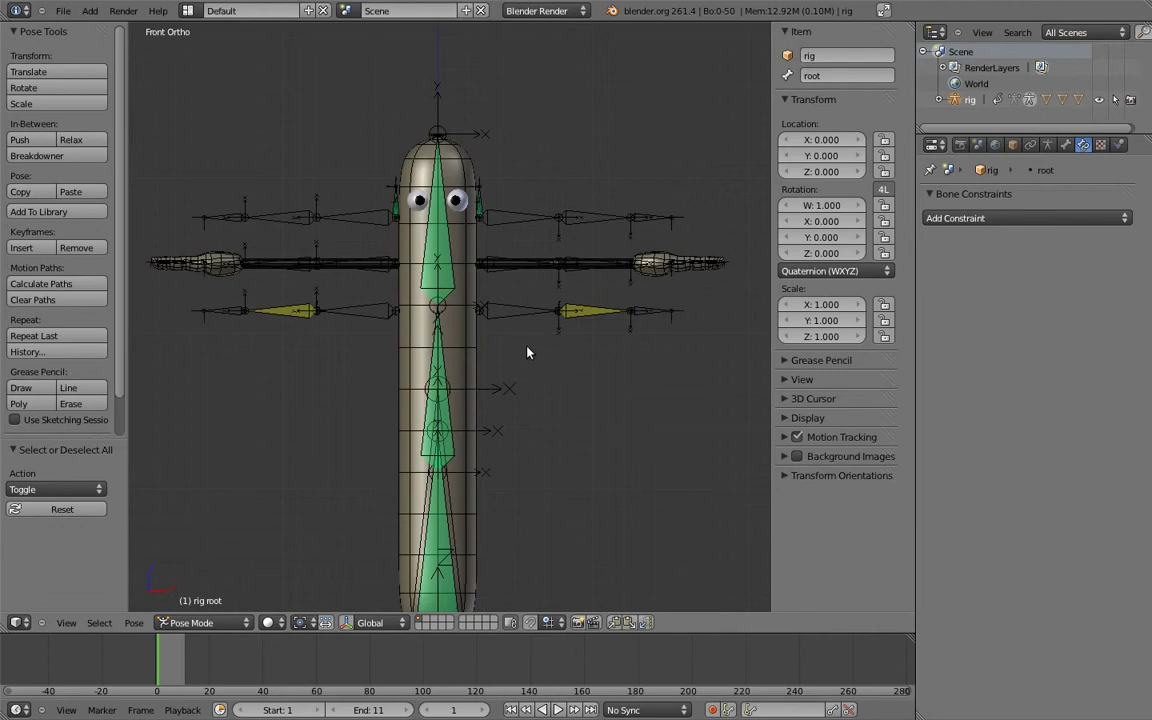
# Add a Copy Rotation constraint from the FK bones to upper_arm.L, forearm.L and hand.L
pyautogui.rightClick(515, 221)
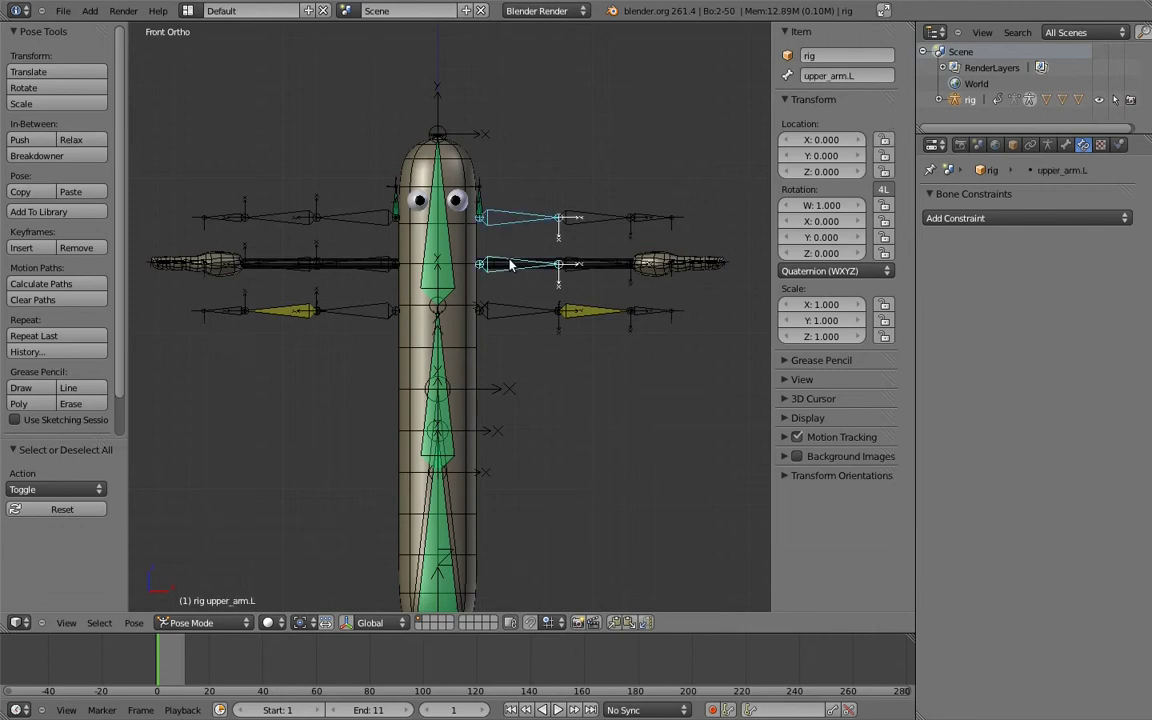
pyautogui.hotkey('shift', 'ctrl', 'c')
pyautogui.click(300, 243)
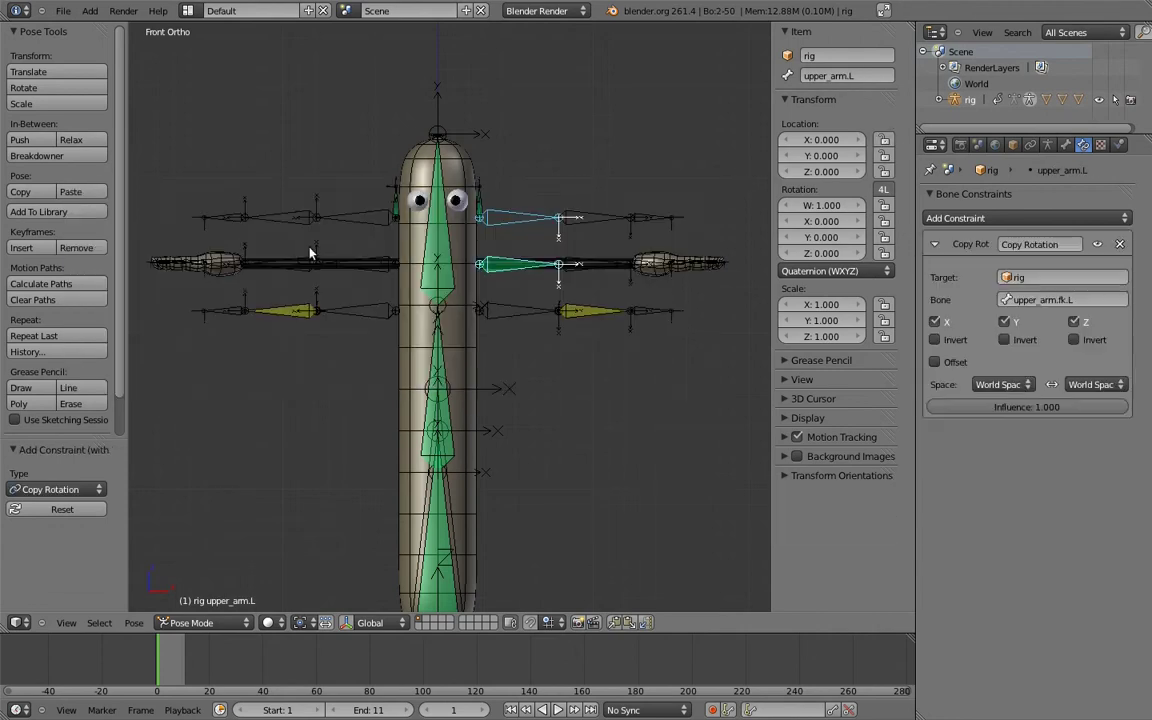
pyautogui.rightClick(590, 262)
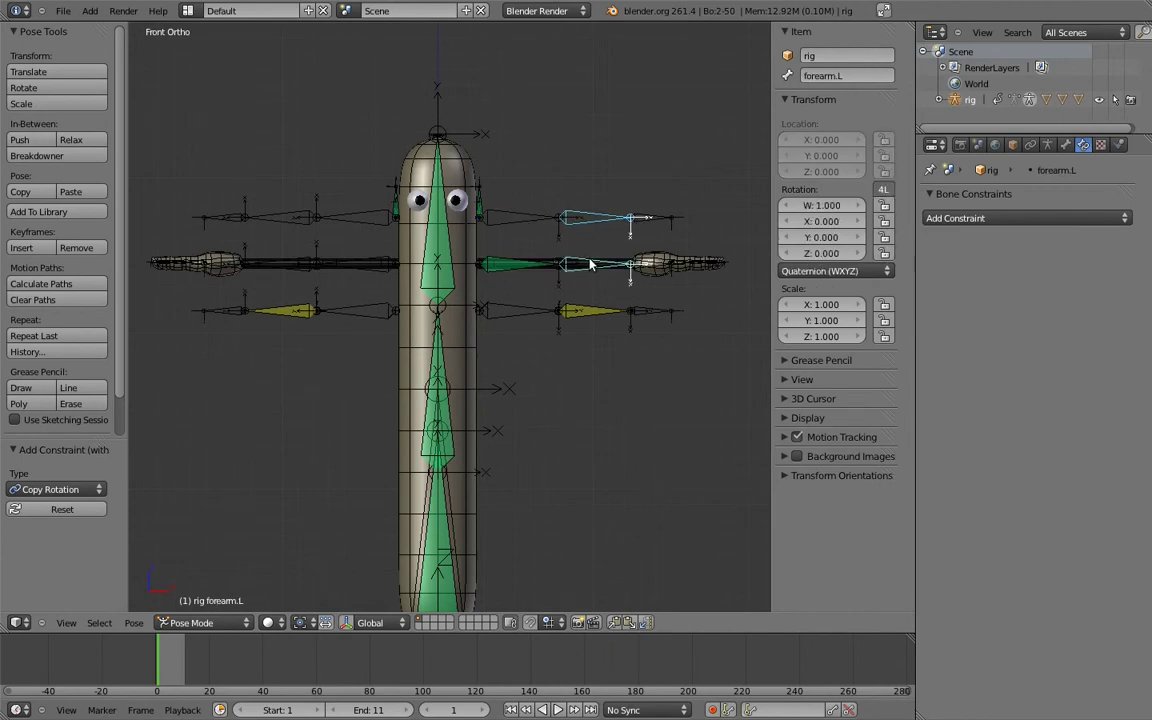
pyautogui.hotkey('shift', 'ctrl', 'c')
pyautogui.click(570, 263)
pyautogui.scroll(1, 506, 321)
pyautogui.scroll(2, 505, 330)
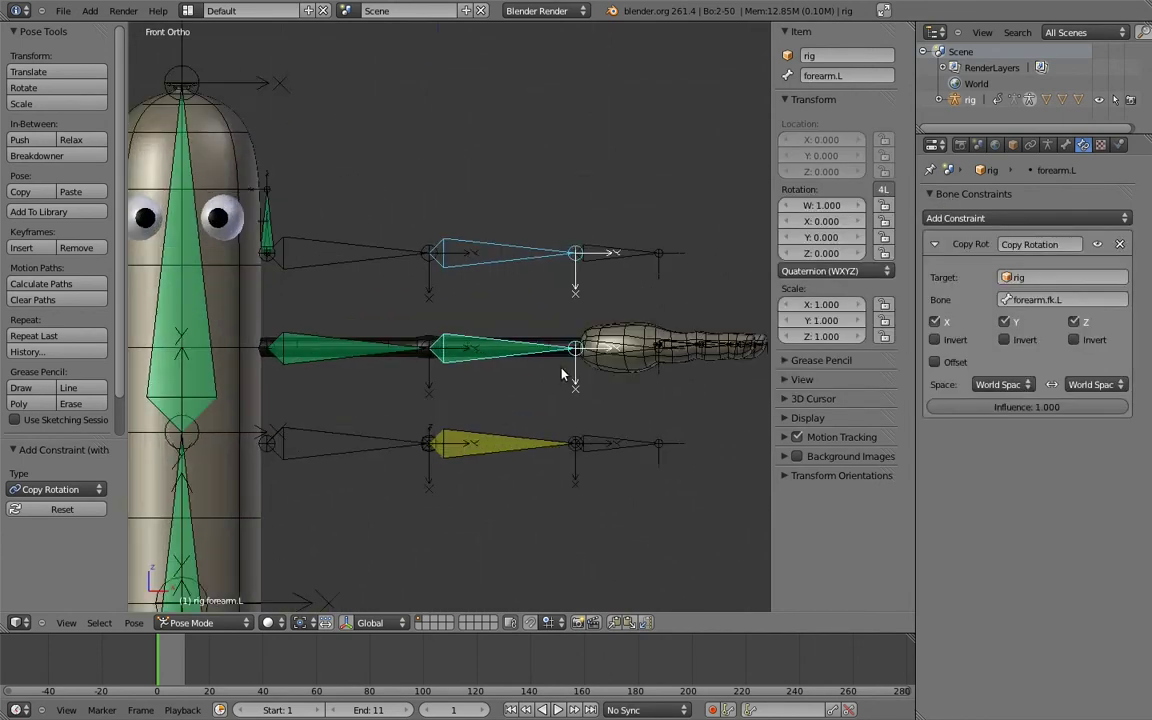
pyautogui.scroll(2, 505, 330)
pyautogui.rightClick(576, 249)
pyautogui.keyDown('shift'); pyautogui.rightClick(573, 321); pyautogui.keyUp('shift')
pyautogui.hotkey('shift', 'ctrl', 'c')
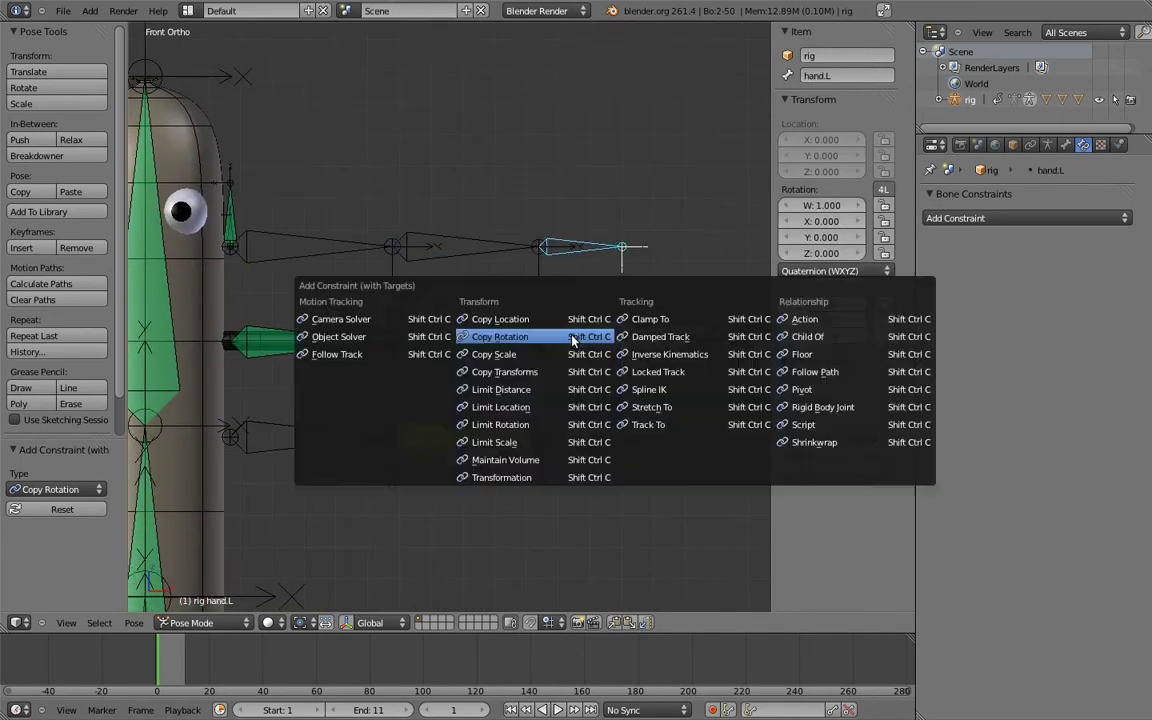
pyautogui.click(560, 334)
# Add a second Copy Rotation constraint from the IK bones to upper_arm.L, forearm.L and hand.L
pyautogui.rightClick(303, 432)
pyautogui.keyDown('shift'); pyautogui.rightClick(300, 340); pyautogui.keyUp('shift')
pyautogui.hotkey('shift', 'ctrl', 'c')
pyautogui.click(290, 337)
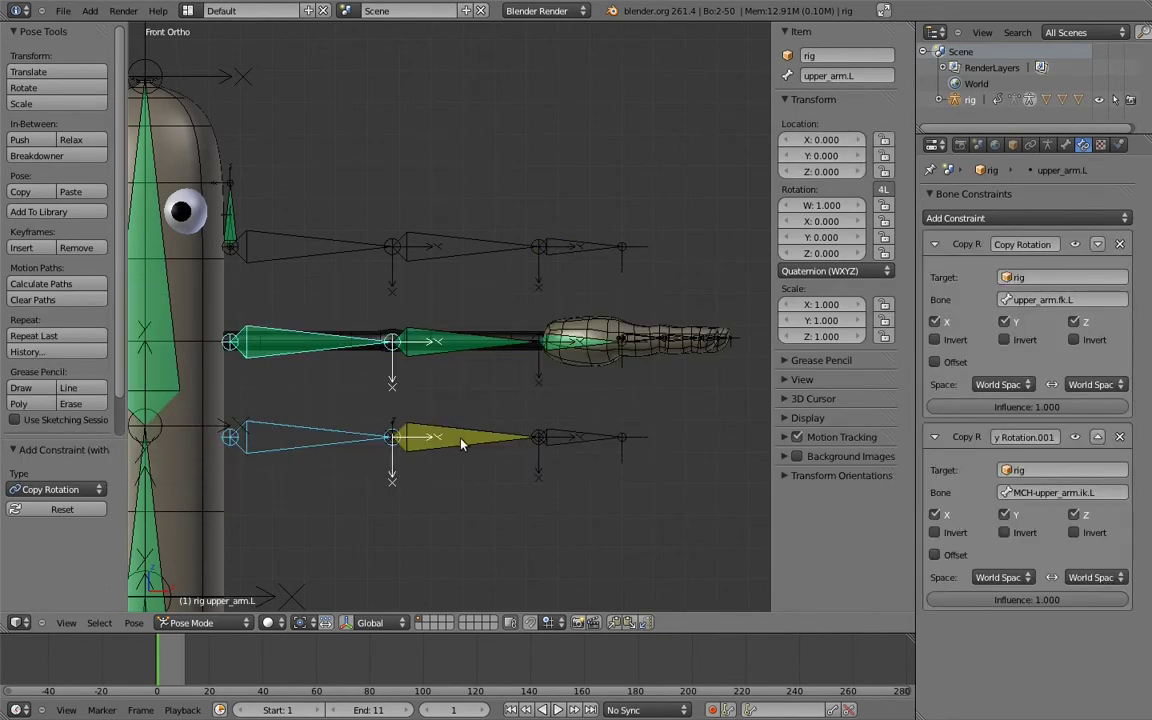
pyautogui.rightClick(450, 342)
pyautogui.keyDown('shift'); pyautogui.rightClick(450, 342); pyautogui.keyUp('shift')
pyautogui.hotkey('shift', 'ctrl', 'c')
pyautogui.click(450, 342)
pyautogui.rightClick(566, 437)
pyautogui.keyDown('shift'); pyautogui.rightClick(562, 345); pyautogui.keyUp('shift')
pyautogui.hotkey('shift', 'ctrl', 'c')
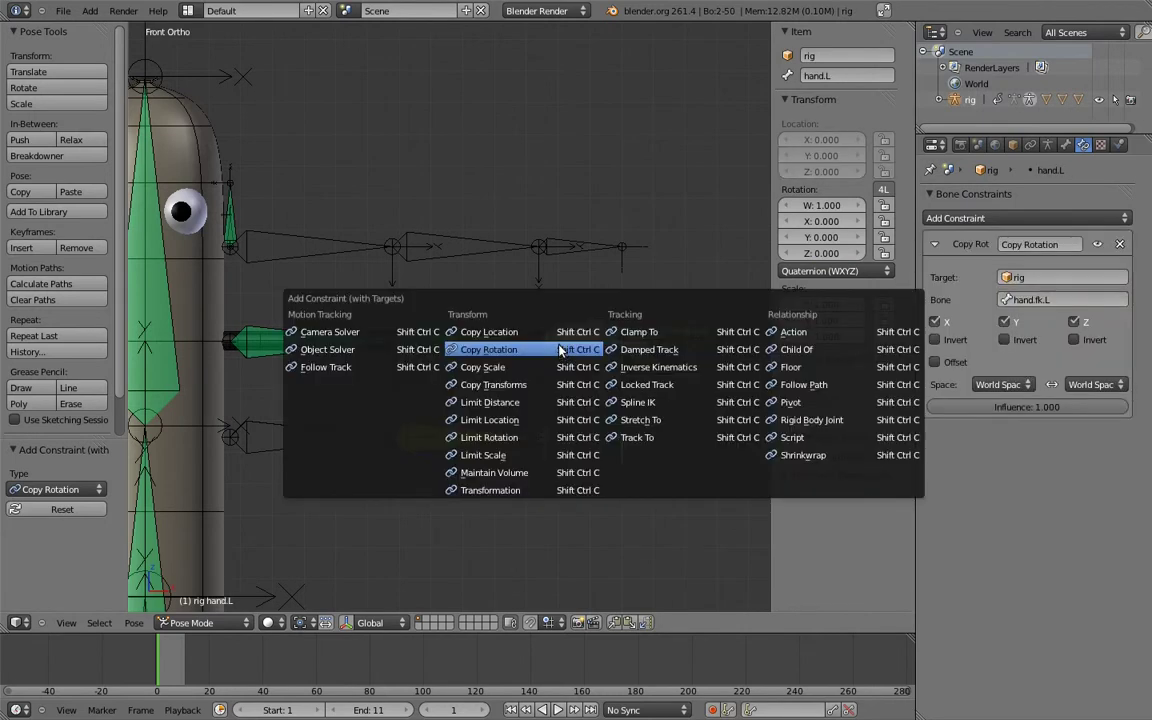
pyautogui.click(562, 350)
# Rename the hand.L and forearm.L Copy Rotation constraints to FK and IK
pyautogui.click(1018, 248)
pyautogui.write('FK')
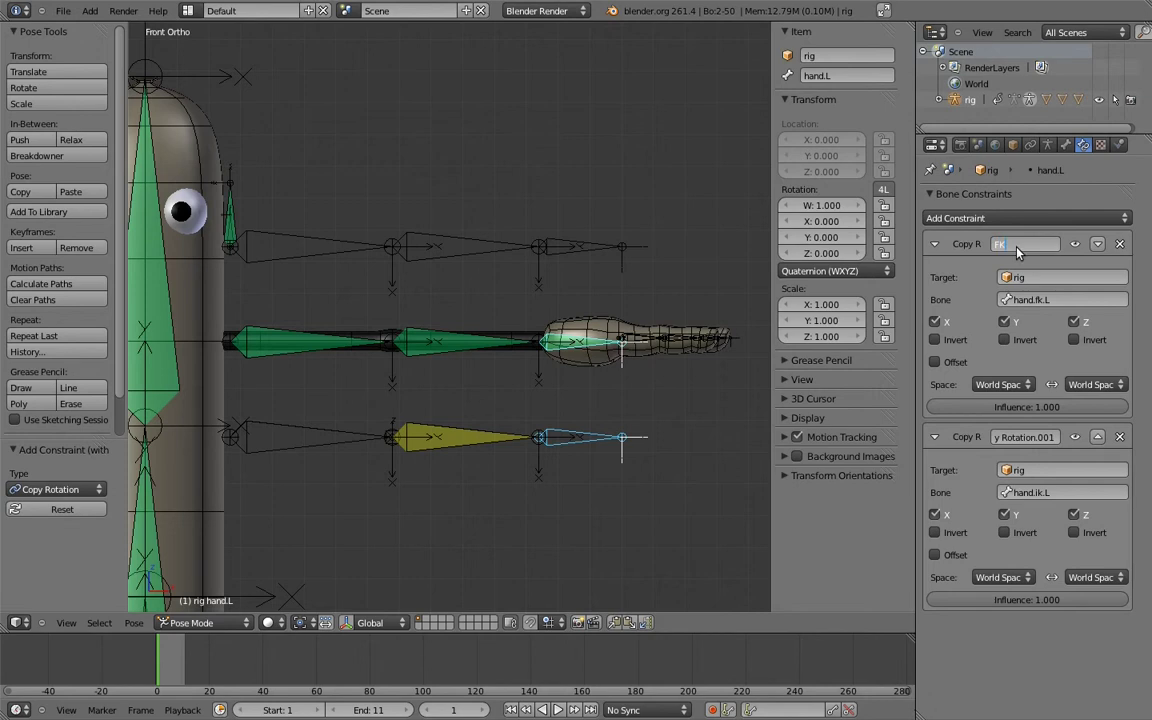
pyautogui.click(1033, 437)
pyautogui.write('IK')
pyautogui.press('Return')
pyautogui.rightClick(493, 348)
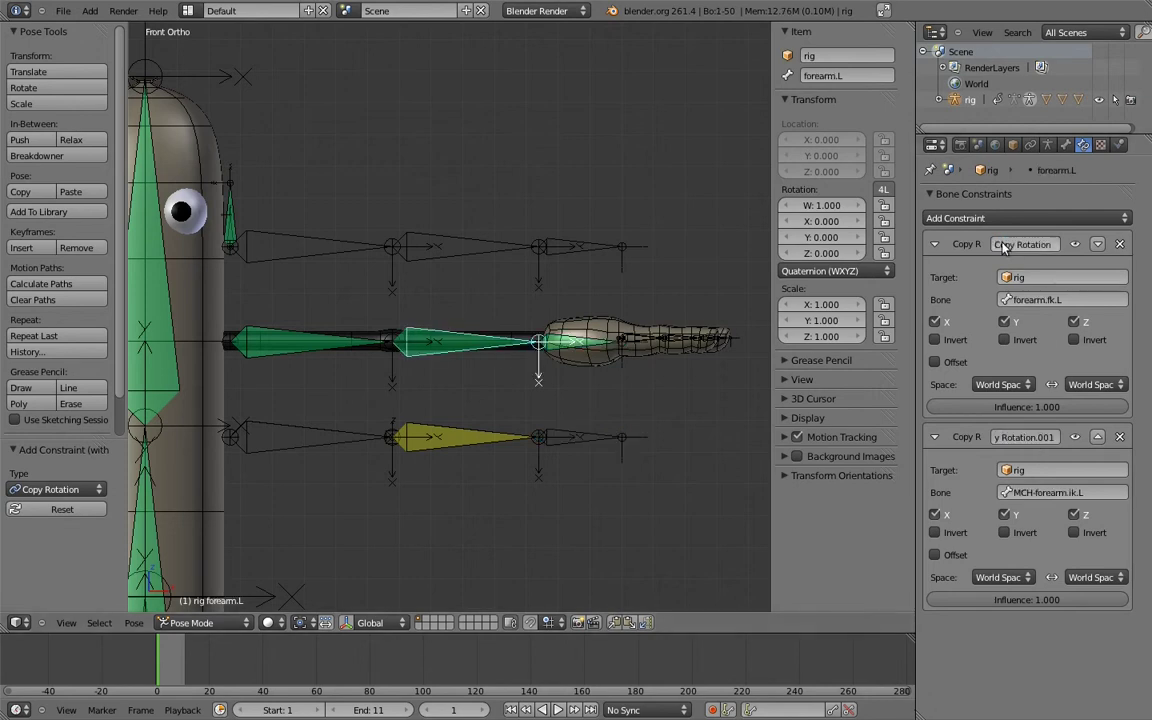
pyautogui.click(1012, 245)
pyautogui.write('FK')
pyautogui.press('Return')
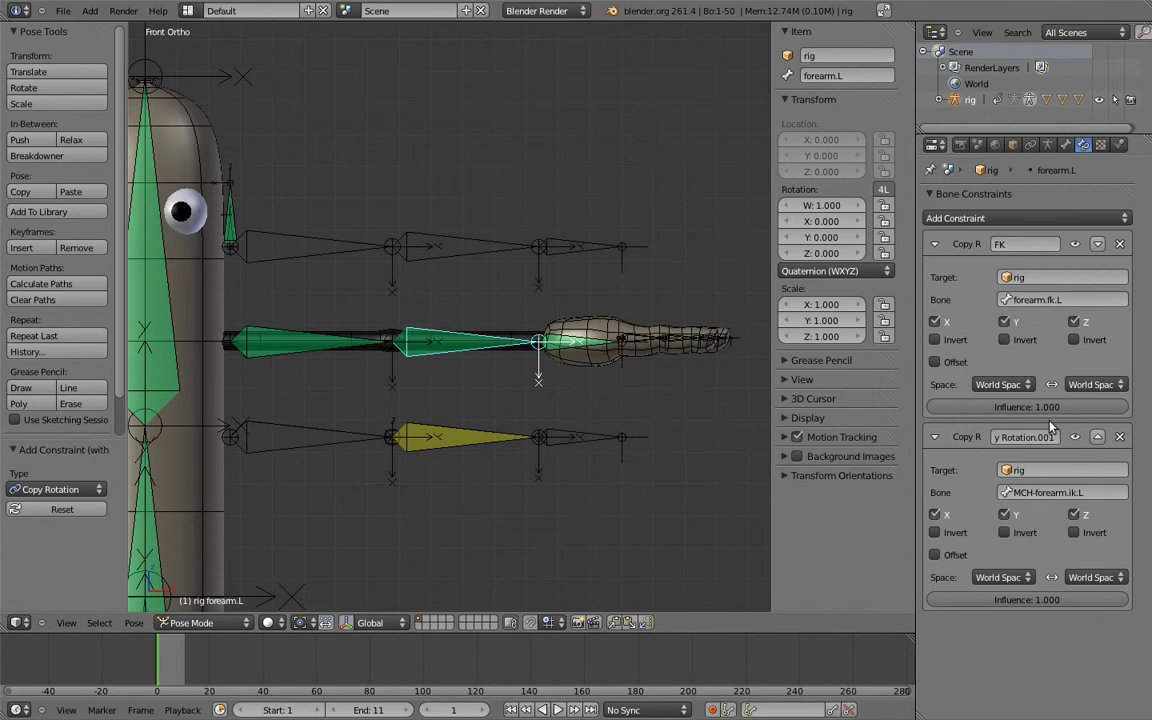
pyautogui.click(1030, 437)
pyautogui.write('IK')
pyautogui.press('Return')
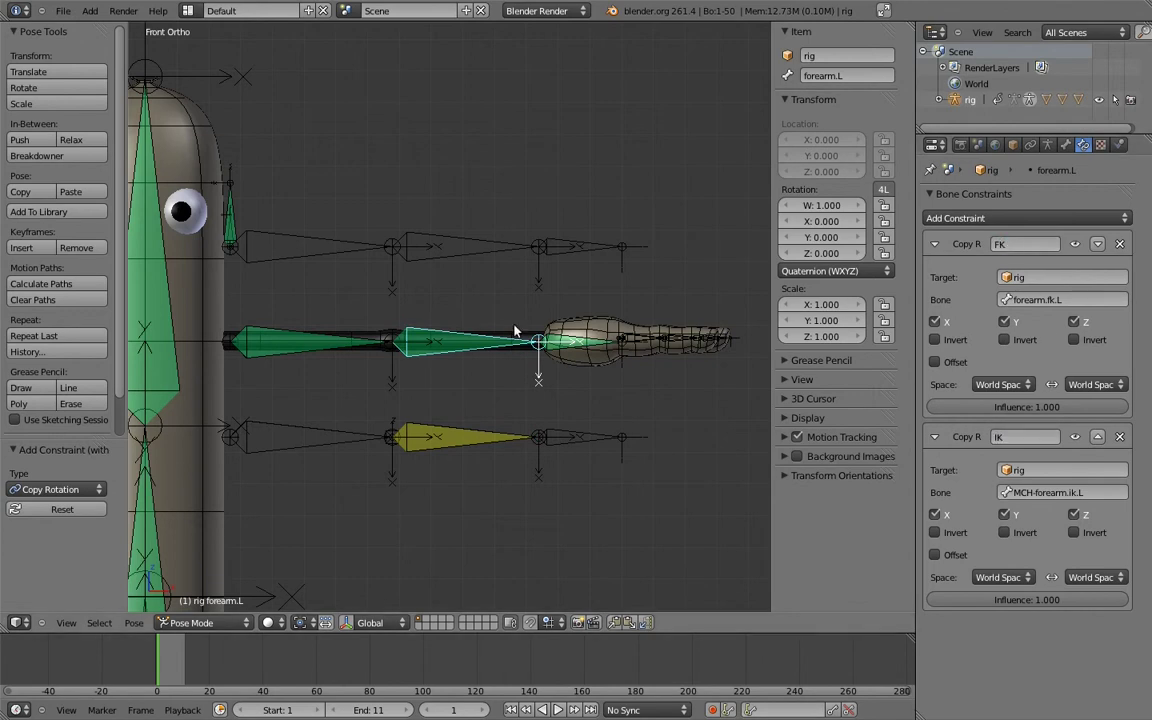
# Rename the upper_arm.L Copy Rotation constraints to FK and IK
pyautogui.rightClick(351, 341)
pyautogui.click(1040, 245)
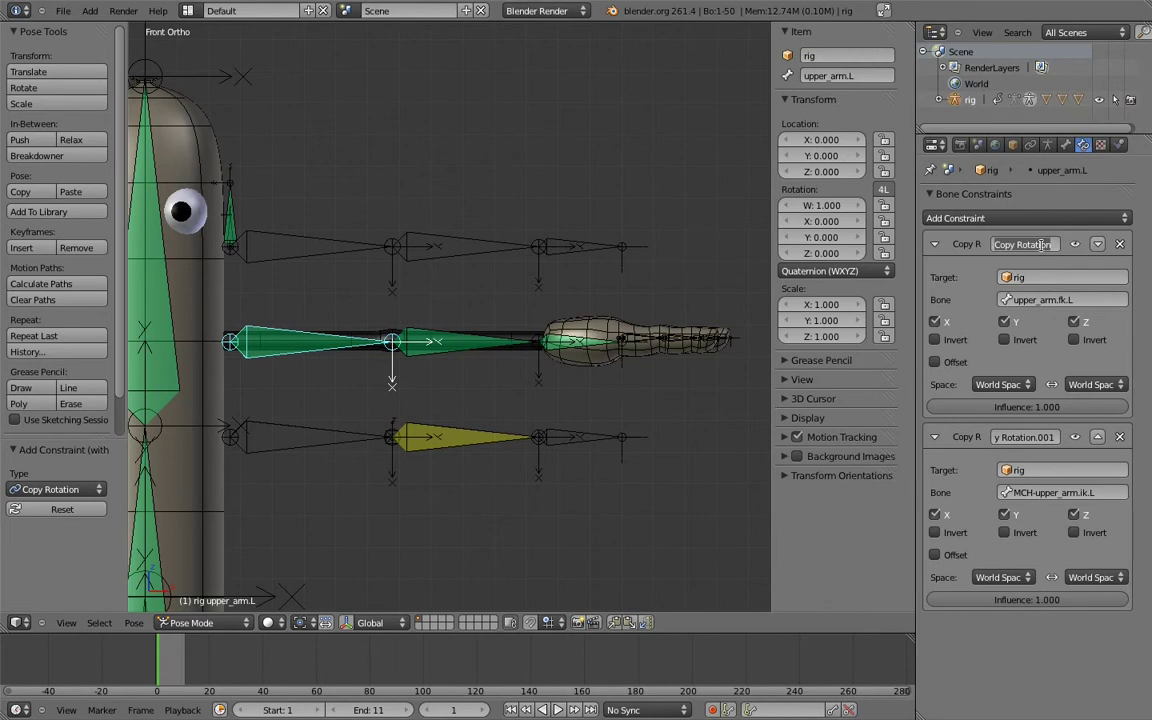
pyautogui.write('FK')
pyautogui.press('Return')
pyautogui.click(1022, 437)
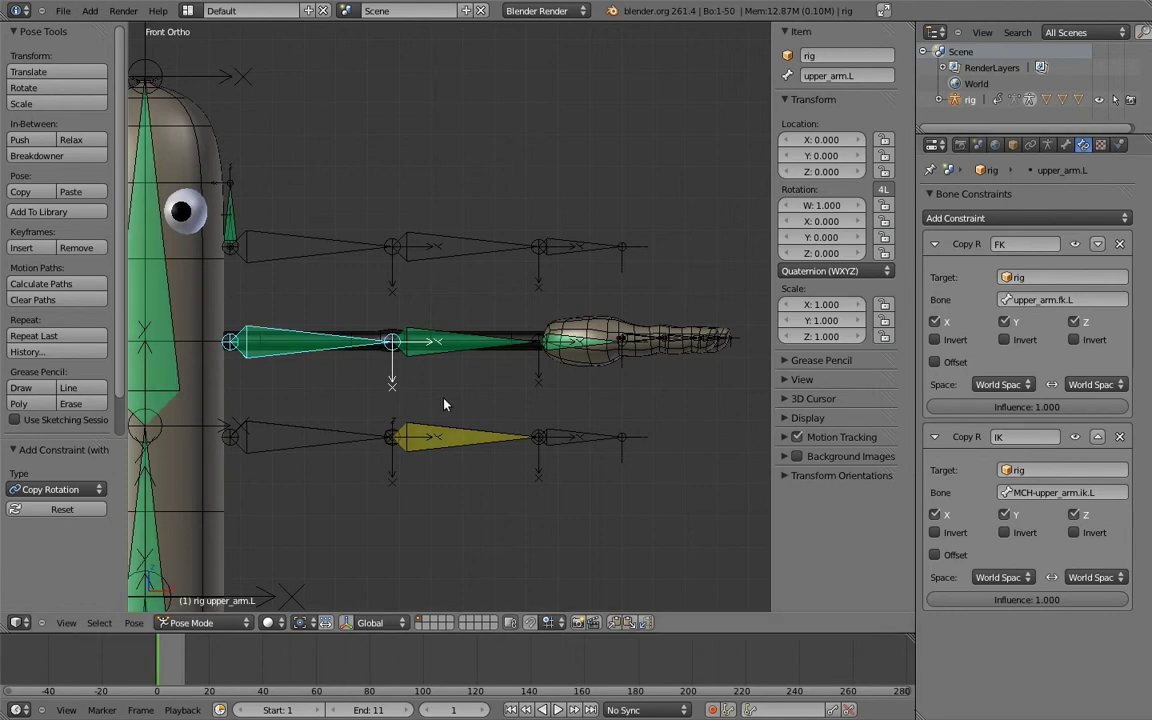
# Add a custom property named fk_ik to hand.ik.L, value 1.0, min 0, max 1
pyautogui.rightClick(580, 446)
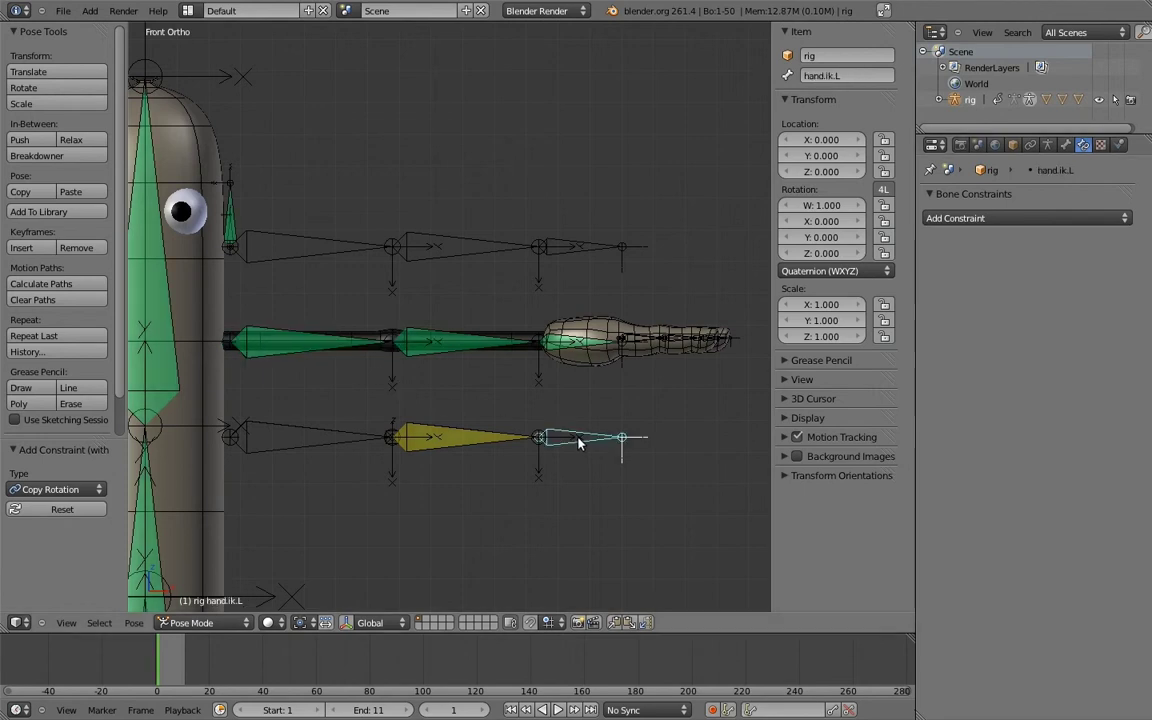
pyautogui.click(1065, 145)
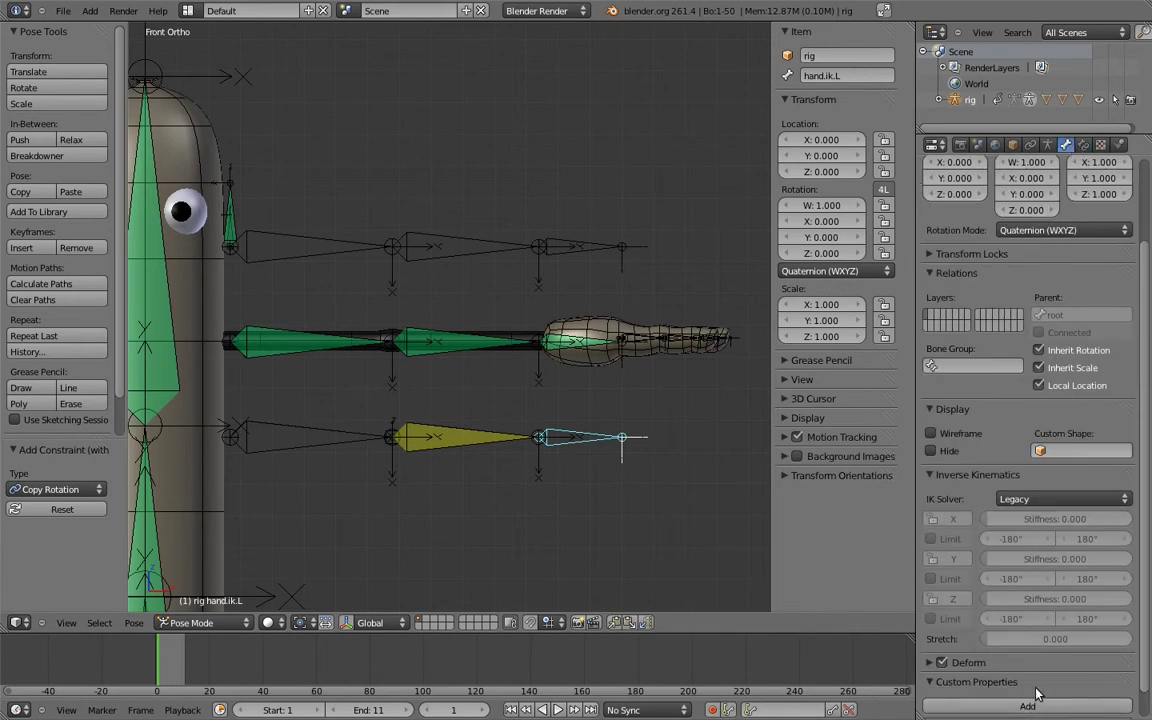
pyautogui.scroll(-2, 1040, 610)
pyautogui.click(1095, 702)
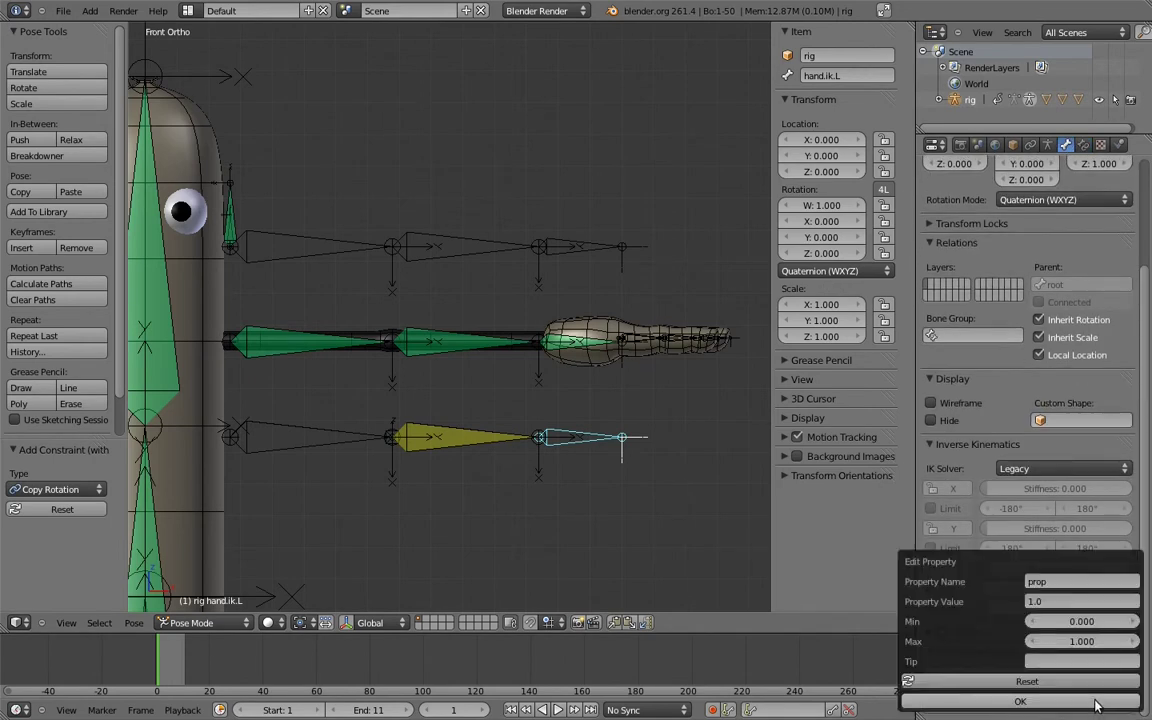
pyautogui.click(1074, 582)
pyautogui.write('ik_fk')
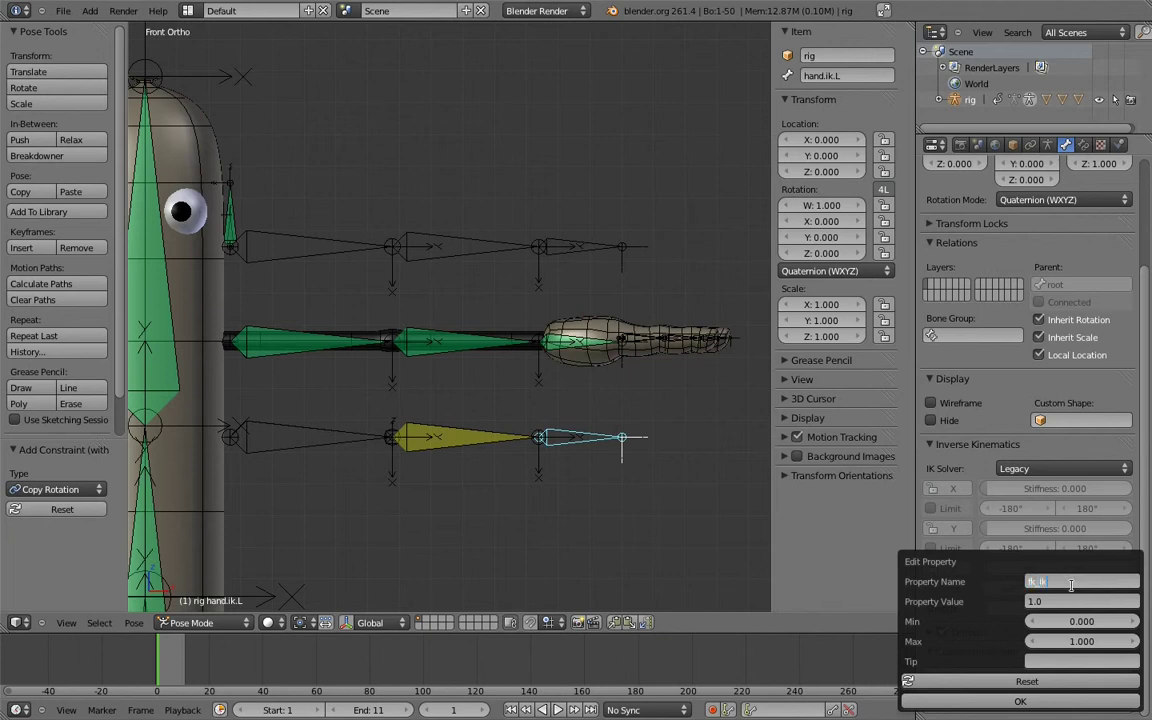
pyautogui.press('Return')
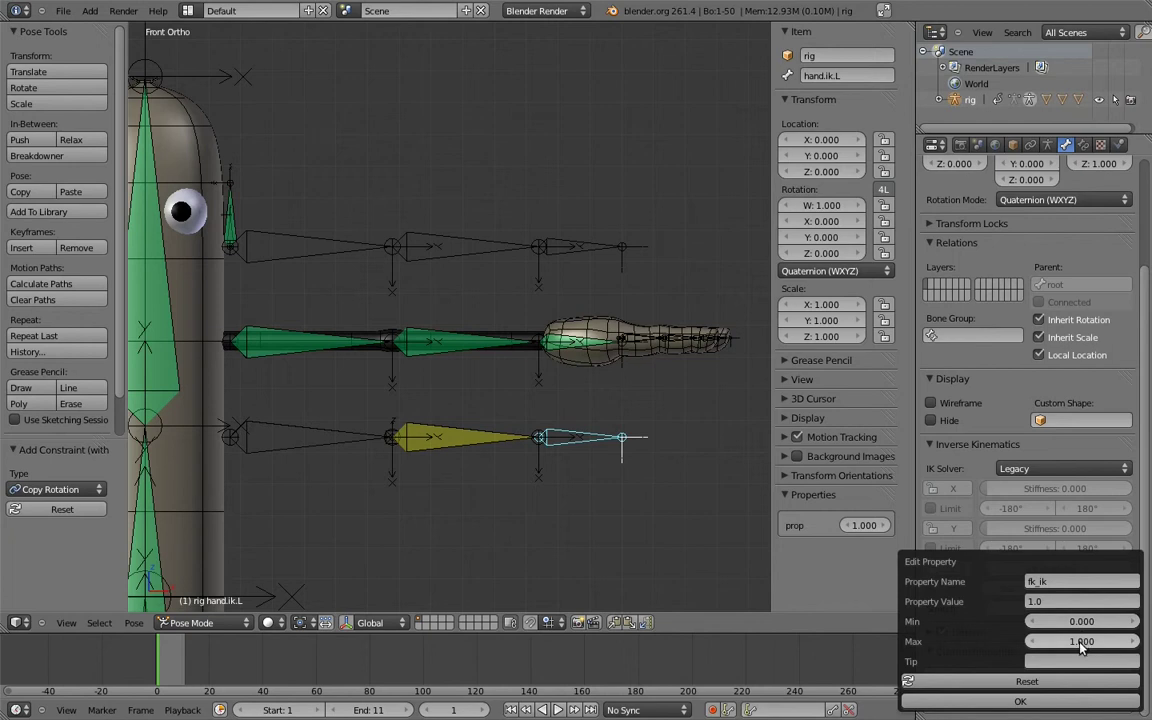
pyautogui.click(1029, 700)
pyautogui.moveTo(455, 422)
pyautogui.keyDown('shift'); pyautogui.mouseDown(button='middle')
pyautogui.moveTo(521, 402)
pyautogui.moveTo(503, 501)
pyautogui.moveTo(486, 257)
pyautogui.mouseUp(button='middle'); pyautogui.keyUp('shift')
# Move hand.ik.L and elbow_target.L to test how the IK arm bends
pyautogui.press('g')
pyautogui.click(530, 428)
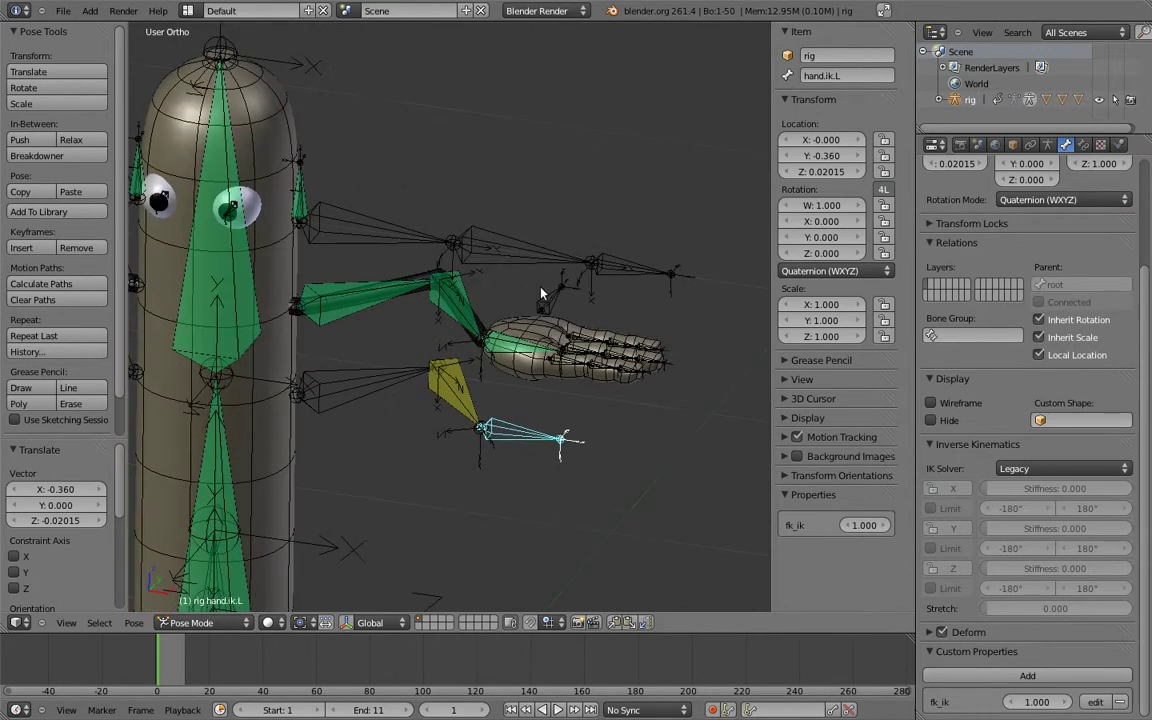
pyautogui.rightClick(666, 309)
pyautogui.moveTo(666, 309); pyautogui.dragTo(668, 404, button='middle')
pyautogui.press('g')
pyautogui.click(586, 471)
pyautogui.moveTo(586, 471); pyautogui.dragTo(546, 414, button='middle')
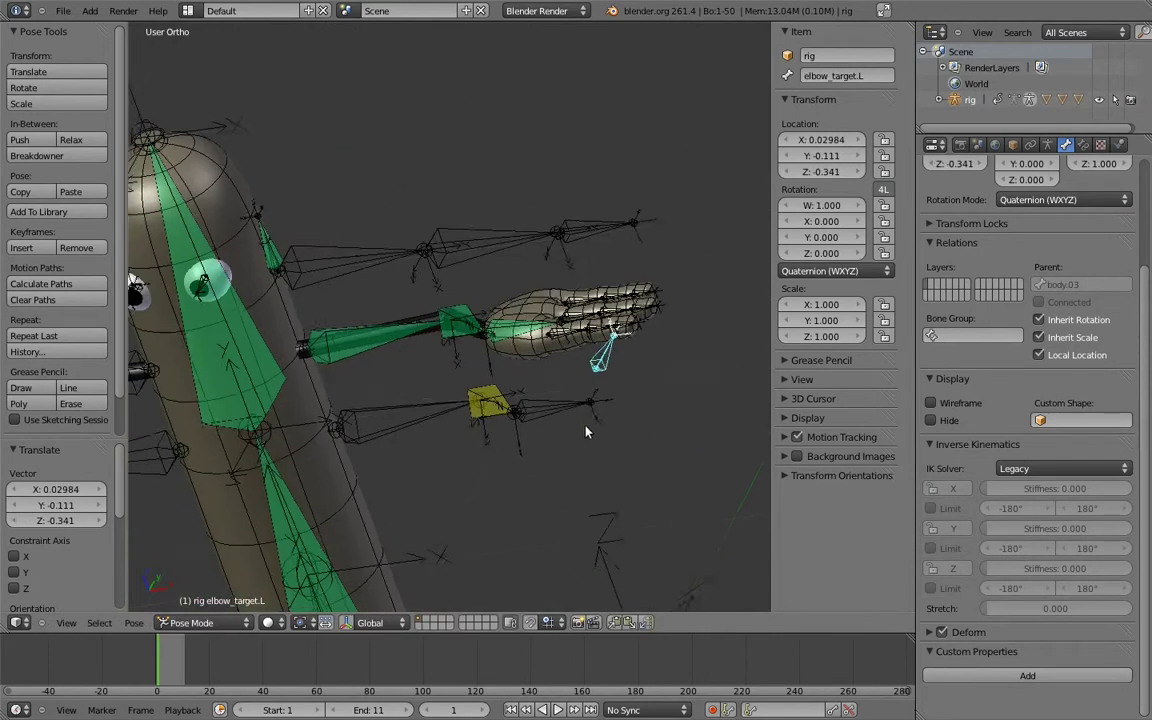
# Copy the fk_ik data path and add a driver to upper_arm.L's IK constraint influence
pyautogui.rightClick(546, 414)
pyautogui.rightClick(860, 525)
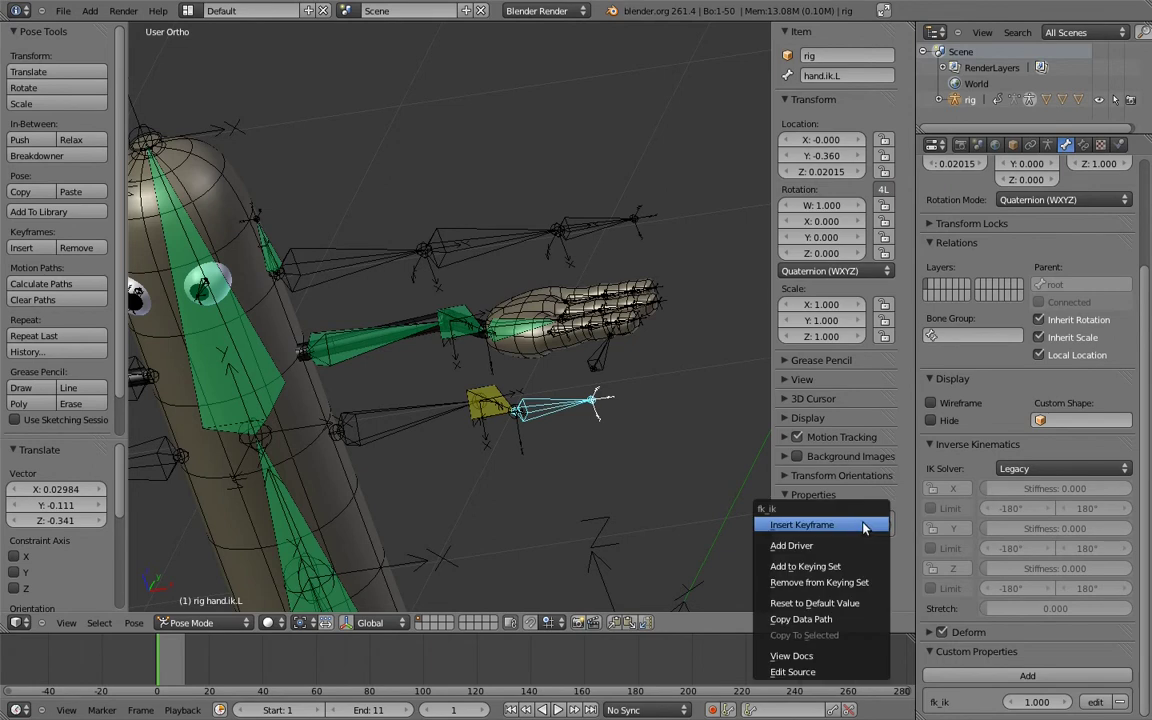
pyautogui.click(825, 620)
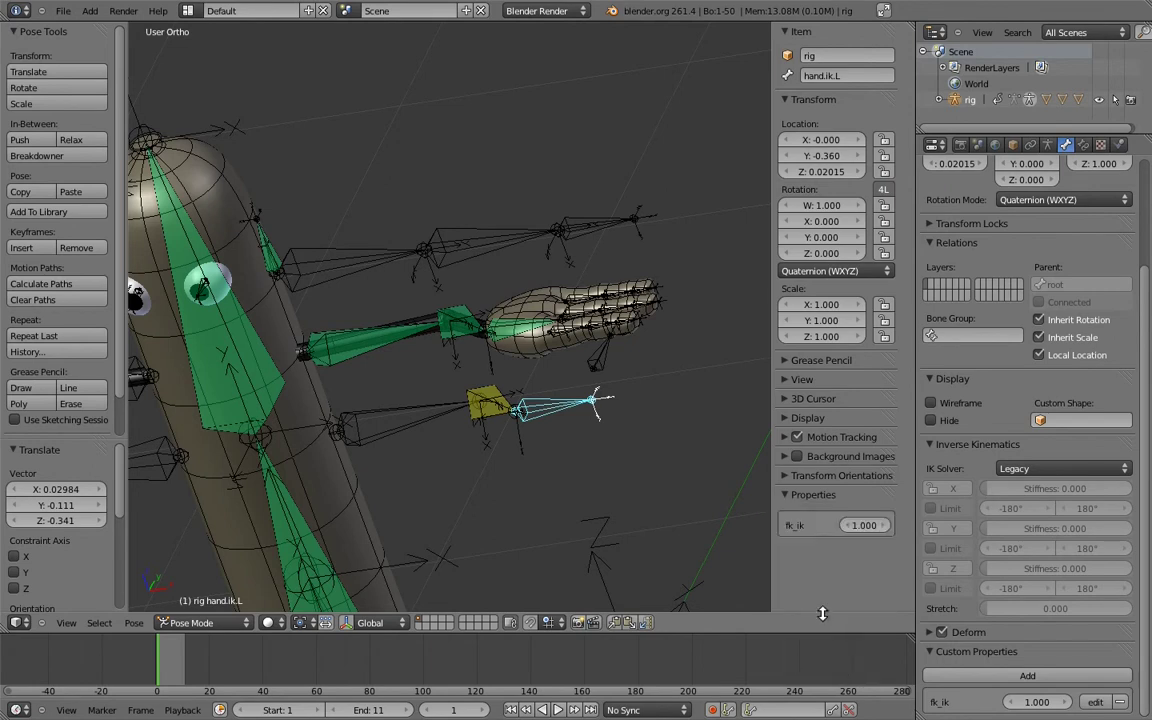
pyautogui.rightClick(383, 338)
pyautogui.click(1083, 145)
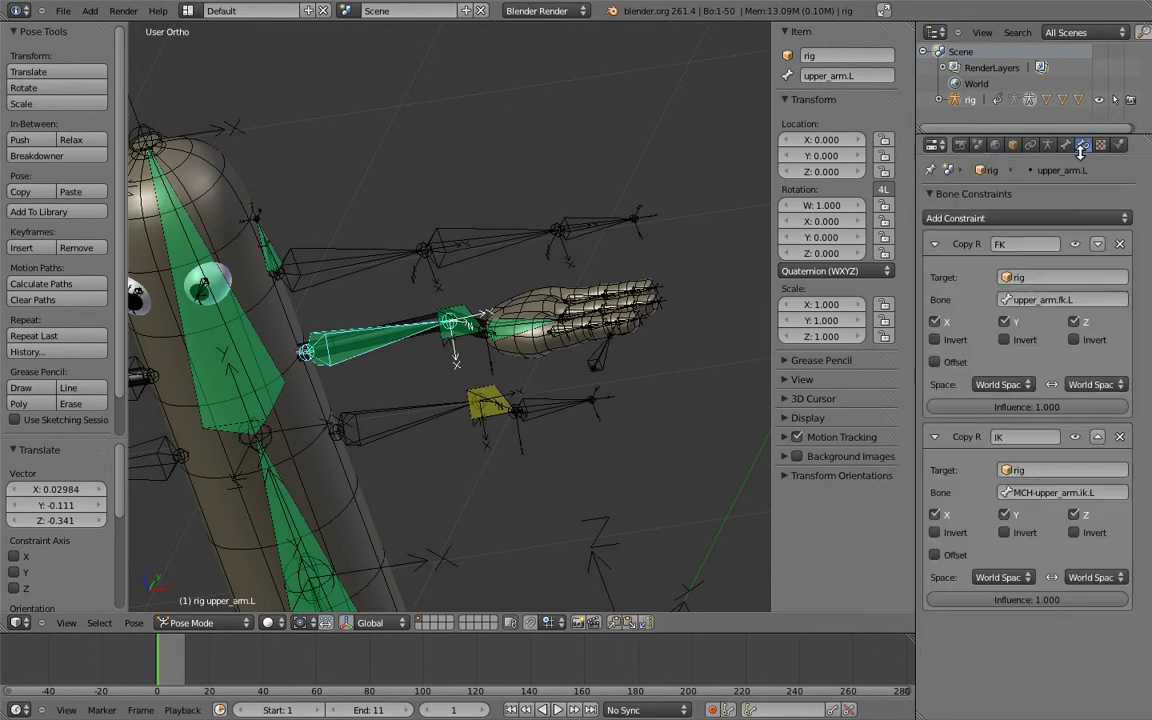
pyautogui.rightClick(1010, 603)
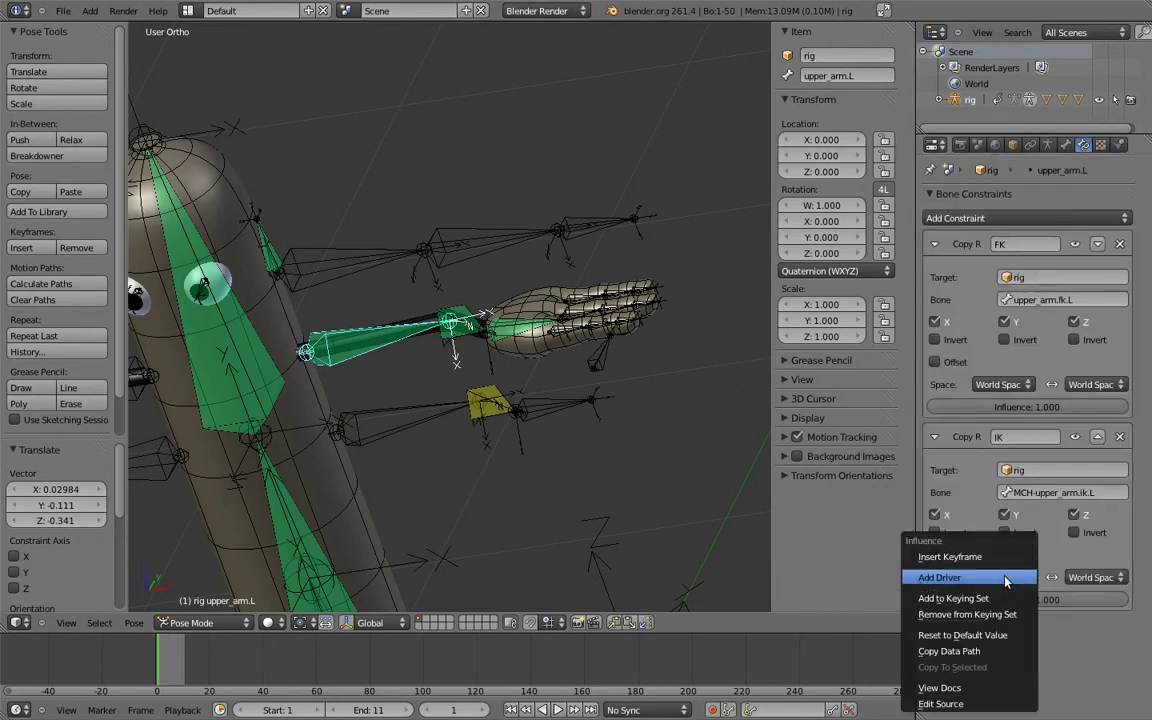
pyautogui.click(975, 576)
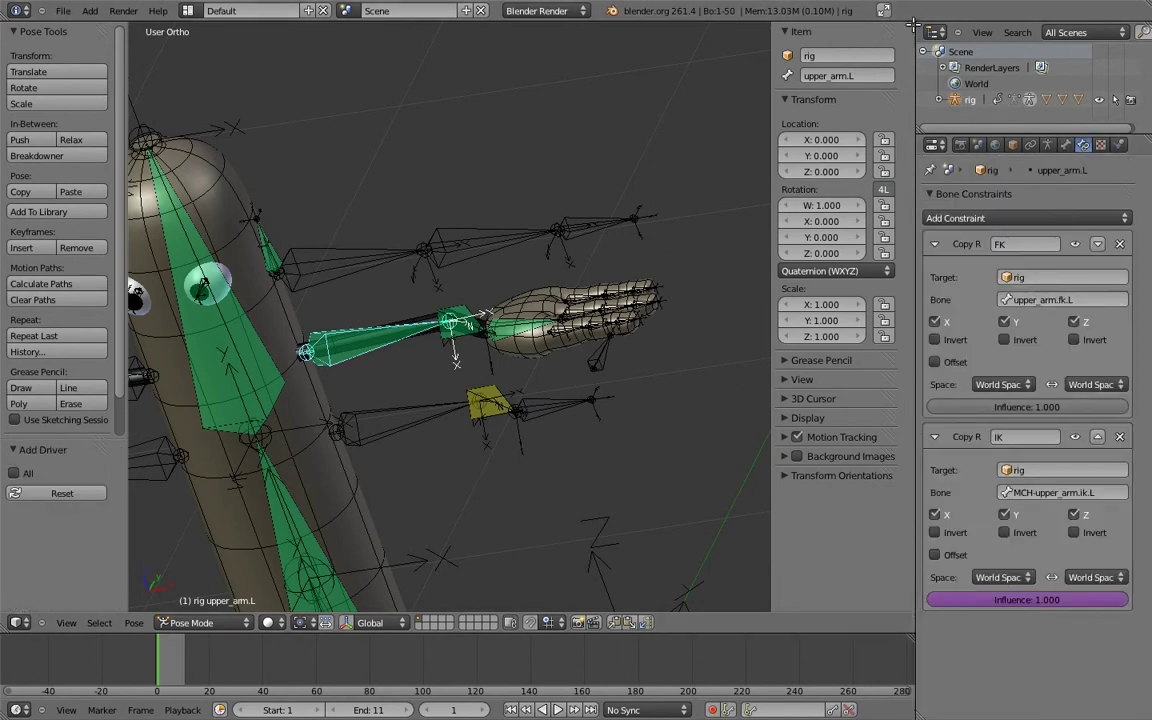
pyautogui.moveTo(911, 25); pyautogui.dragTo(487, 97)
# Turn the left area into a Drivers editor with the sidebar shown and extra panels collapsed
pyautogui.click(16, 622)
pyautogui.click(40, 530)
pyautogui.click(280, 623)
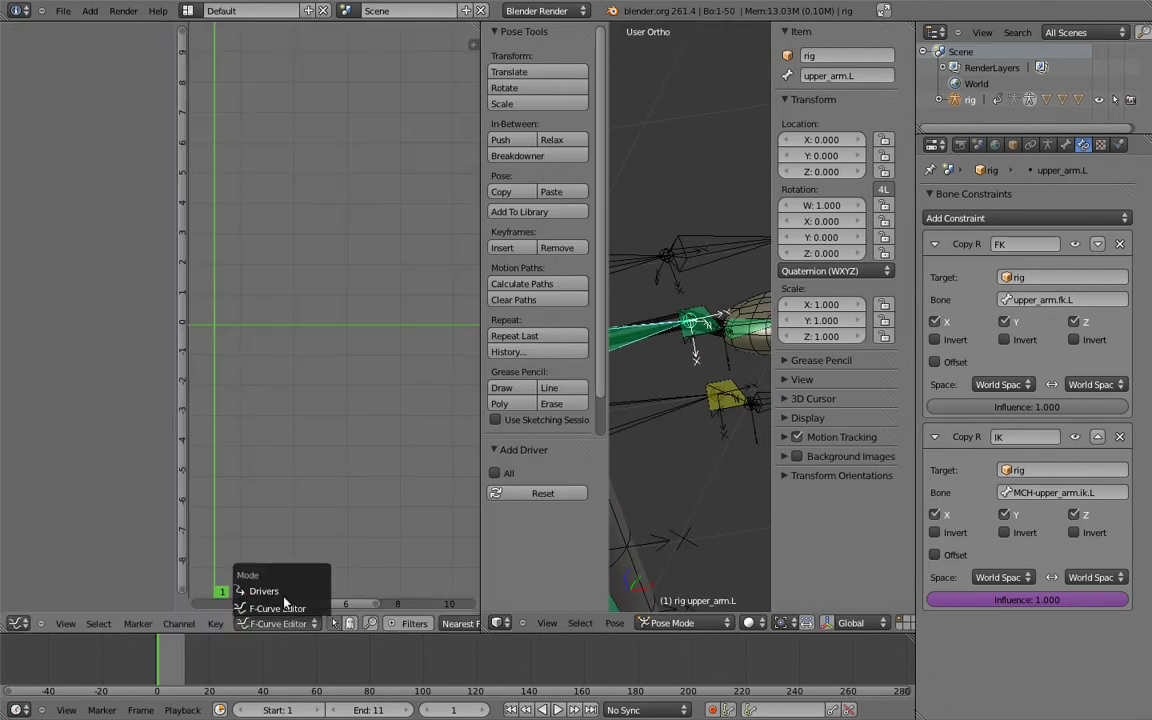
pyautogui.click(268, 594)
pyautogui.press('n')
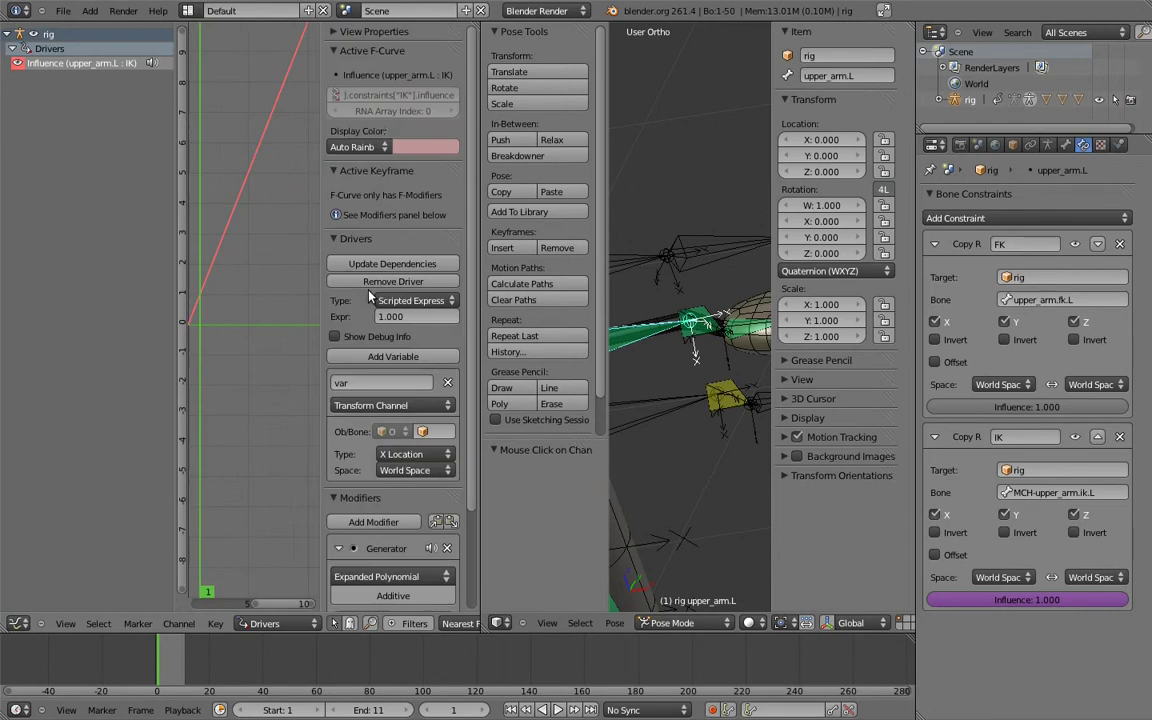
pyautogui.click(338, 51)
pyautogui.click(340, 70)
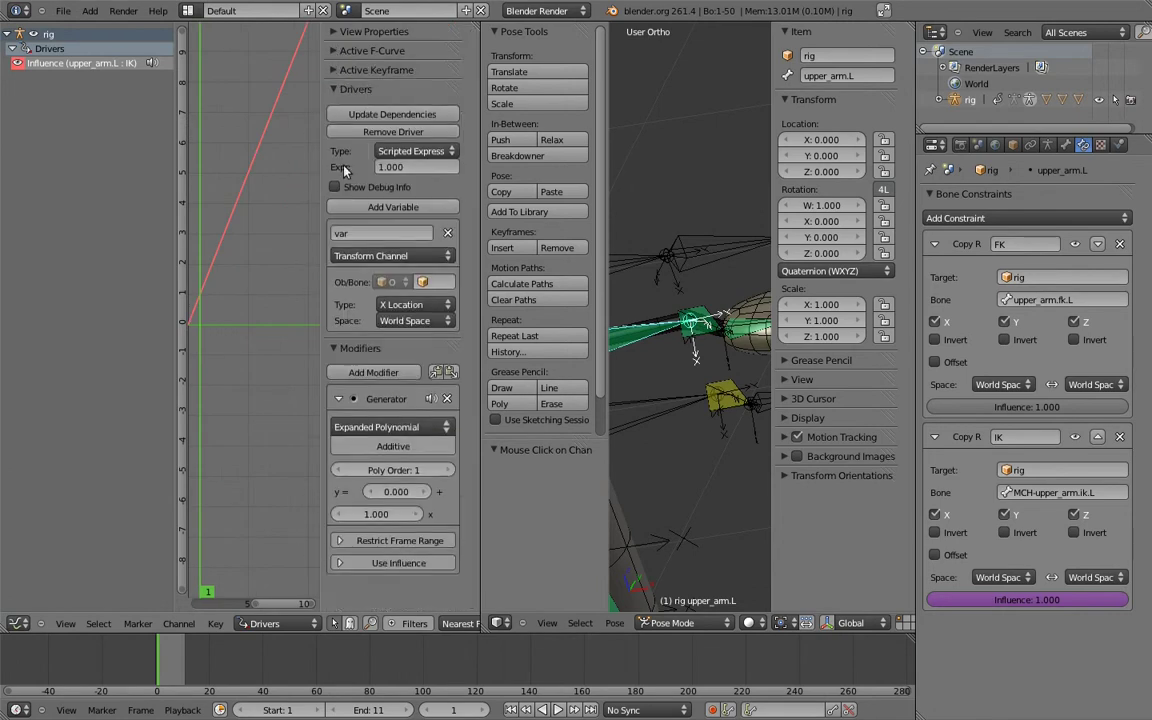
pyautogui.click(342, 337)
# Make the driver Sum Values with a Single Property variable on rig, using the pasted fk_ik path
pyautogui.click(415, 150)
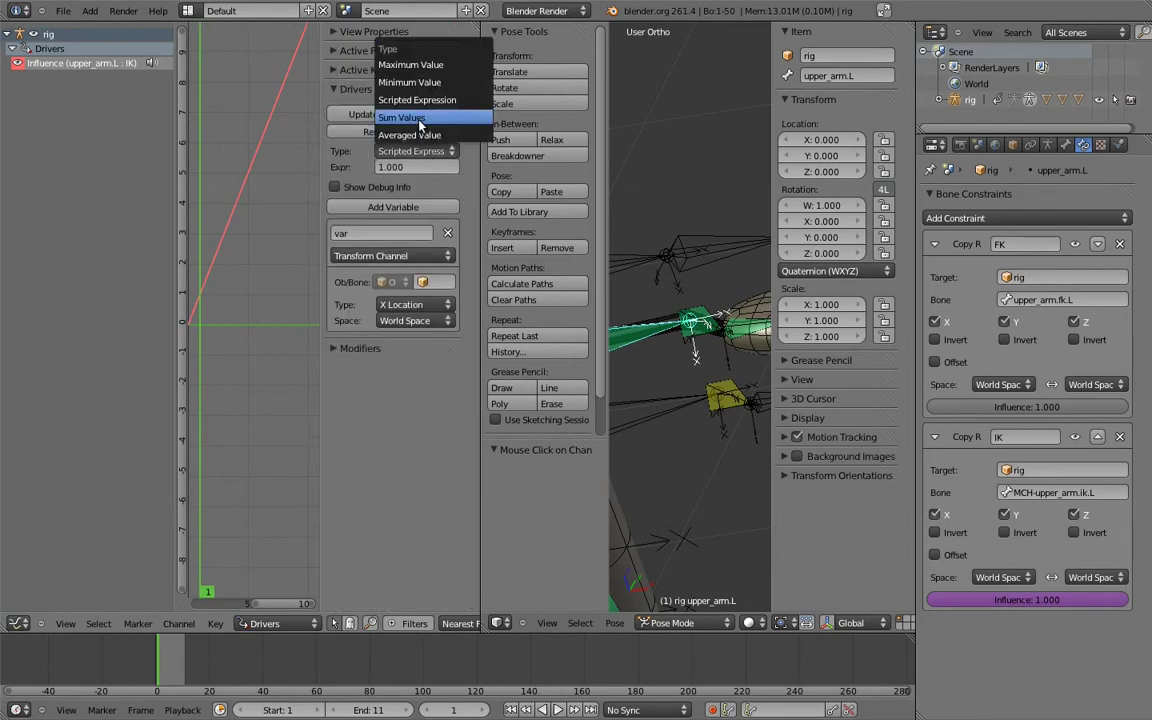
pyautogui.click(390, 118)
pyautogui.click(422, 258)
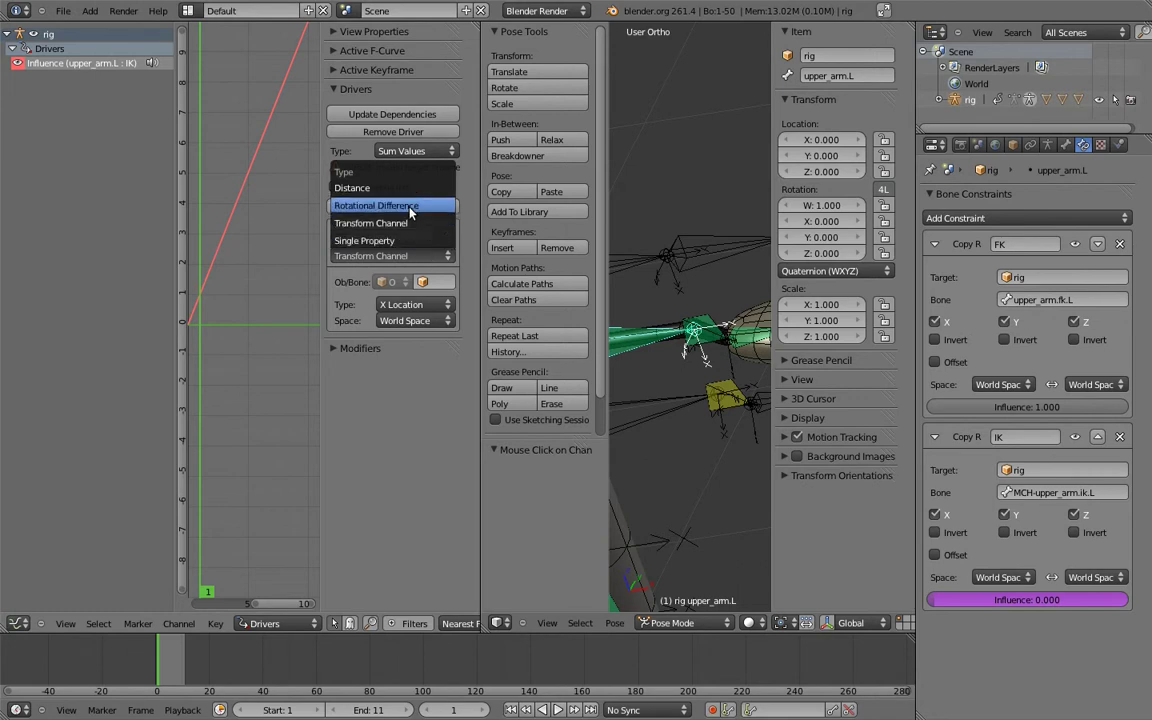
pyautogui.click(405, 246)
pyautogui.click(432, 282)
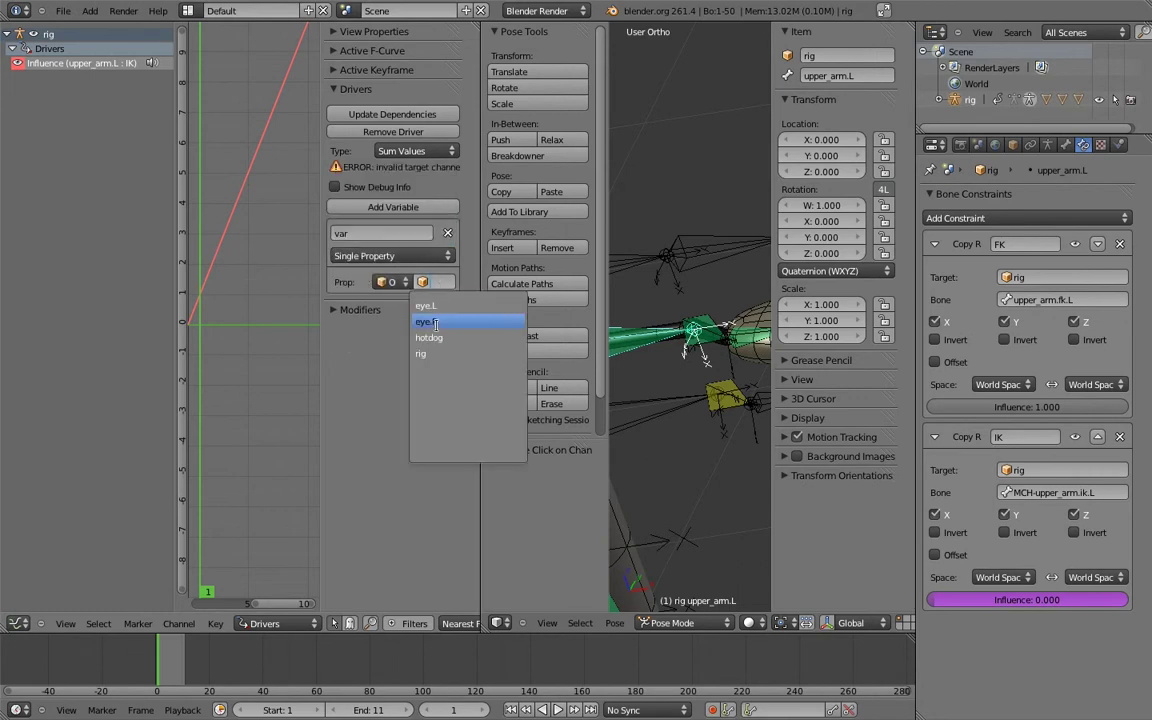
pyautogui.click(437, 358)
pyautogui.hotkey('ctrl', 'v')
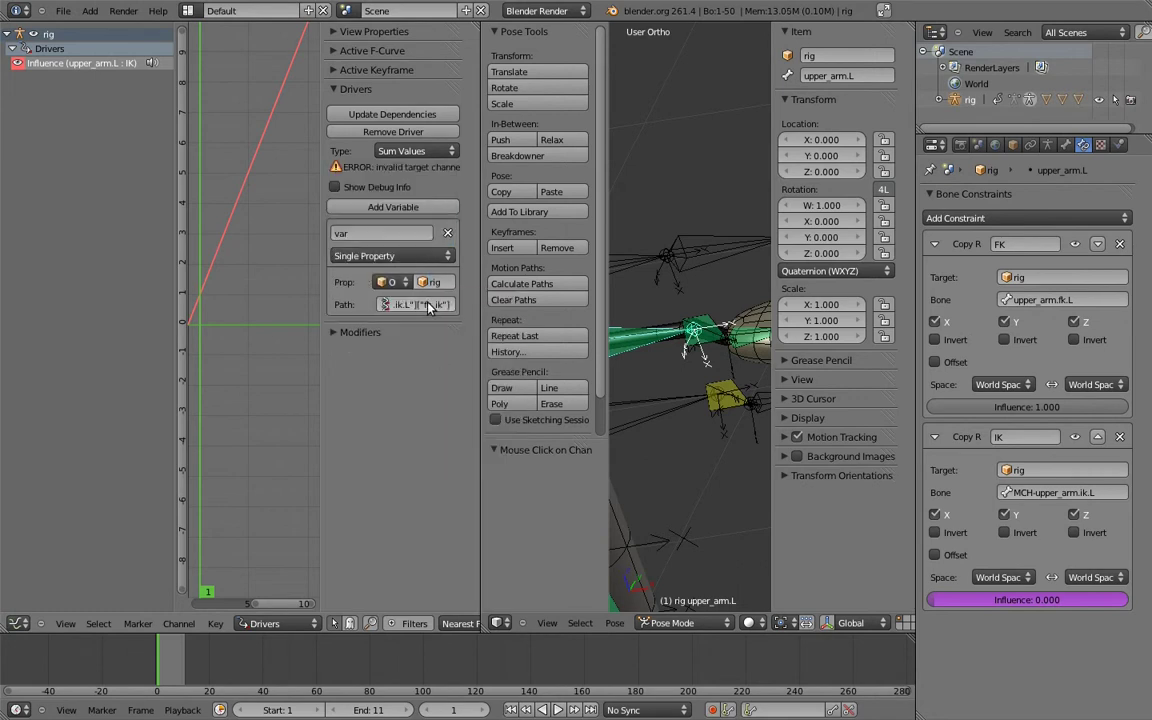
pyautogui.click(392, 114)
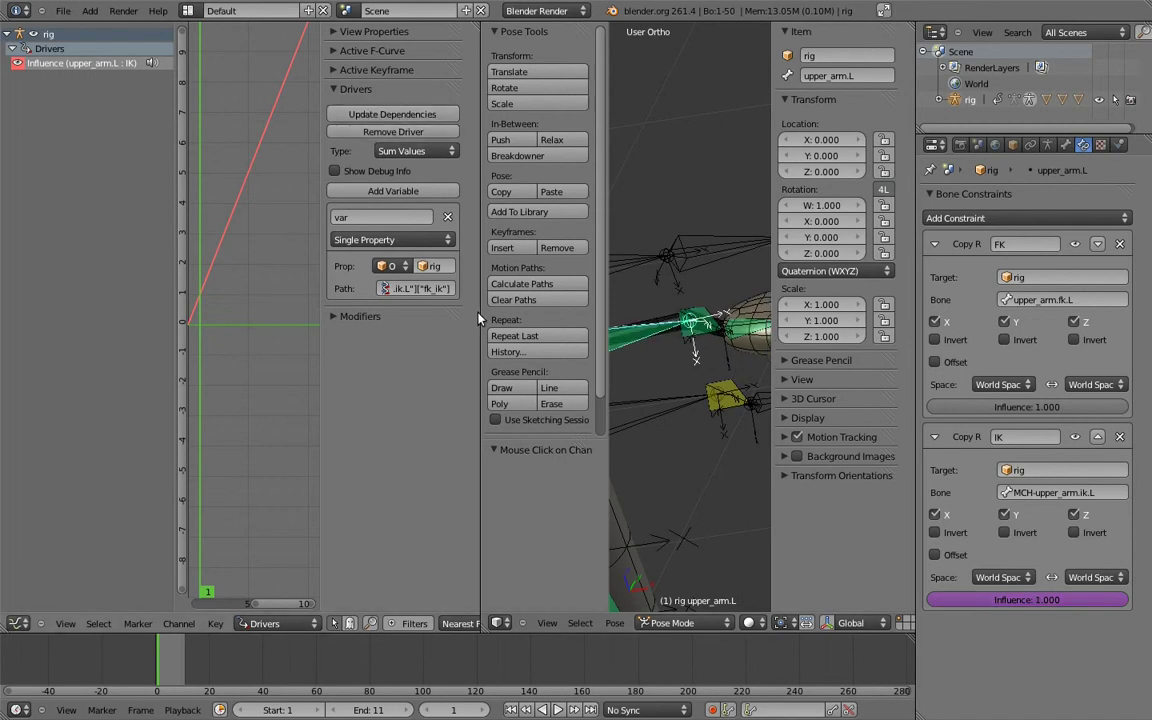
pyautogui.moveTo(481, 330); pyautogui.dragTo(322, 328)
pyautogui.press('KP_1')
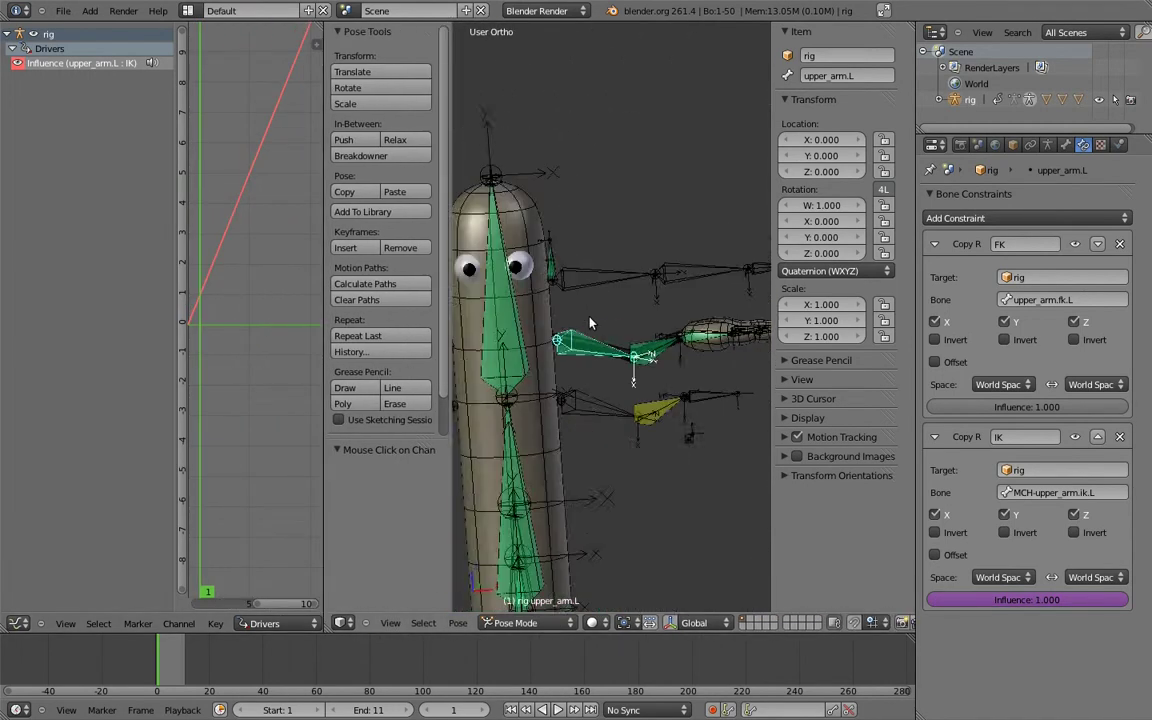
# Drag hand.ik.L's fk_ik down to 0 to test the arm blend
pyautogui.rightClick(704, 358)
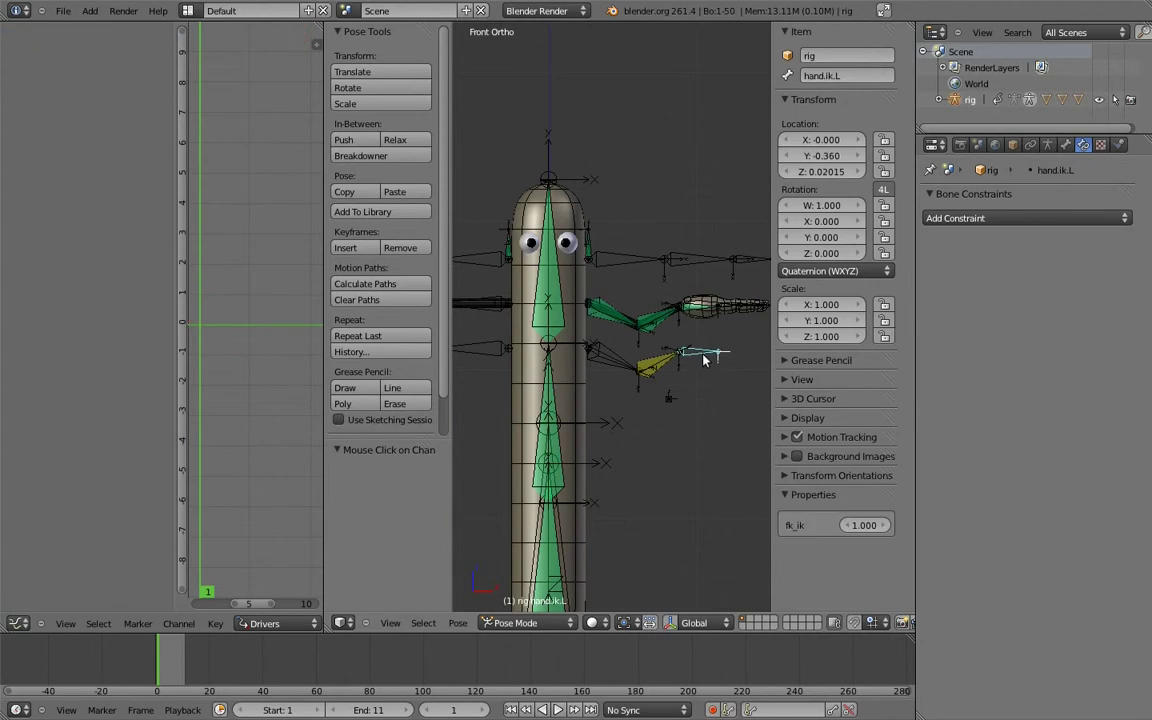
pyautogui.moveTo(864, 525); pyautogui.dragTo(680, 547)
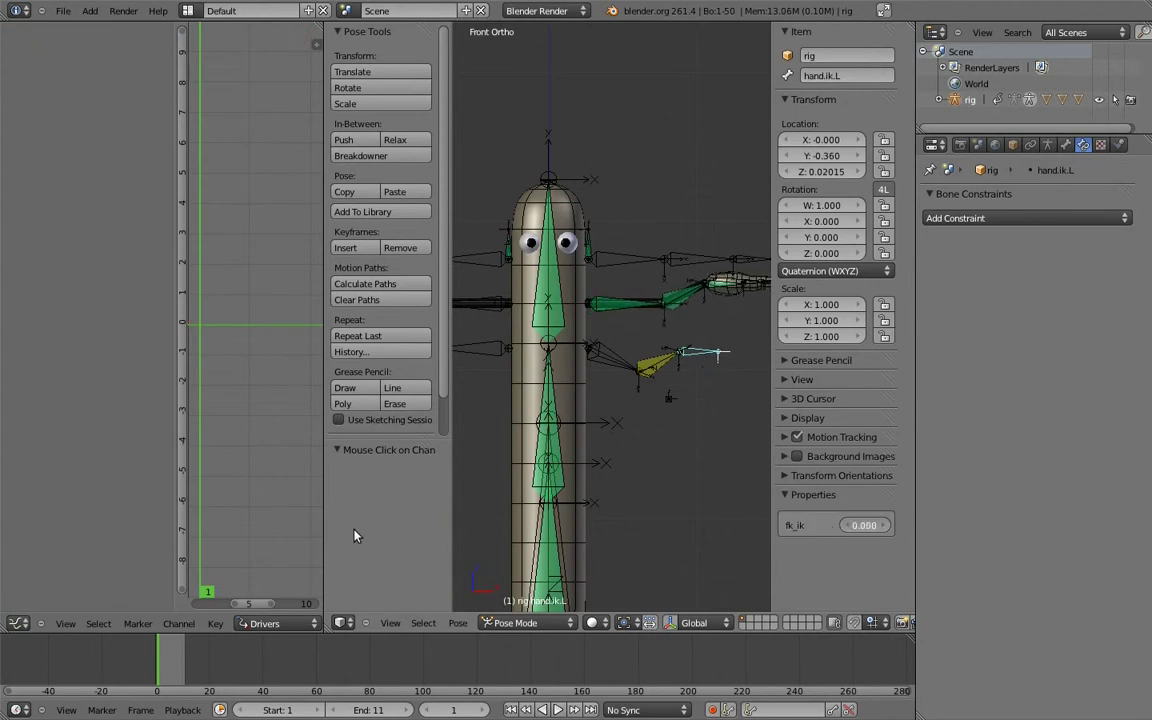
pyautogui.moveTo(680, 547); pyautogui.dragTo(546, 533)
# Copy upper_arm.L's IK influence driver and paste it onto forearm.L and hand.L IK influences
pyautogui.rightClick(618, 310)
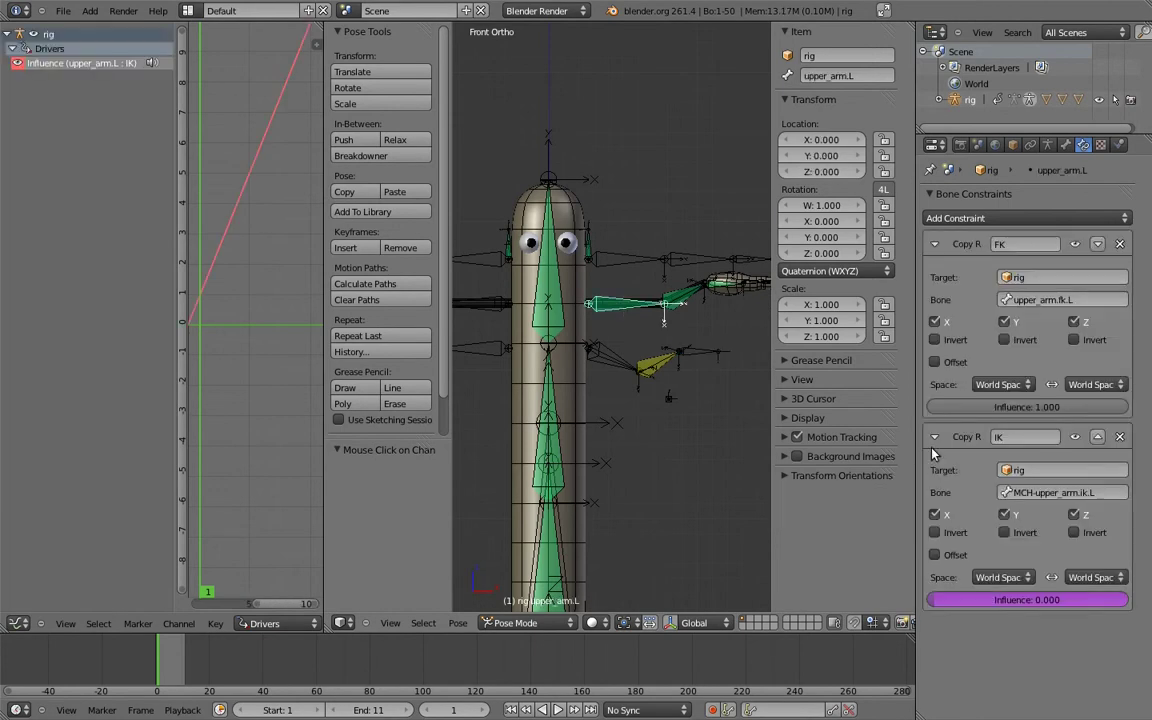
pyautogui.rightClick(978, 598)
pyautogui.click(1035, 578)
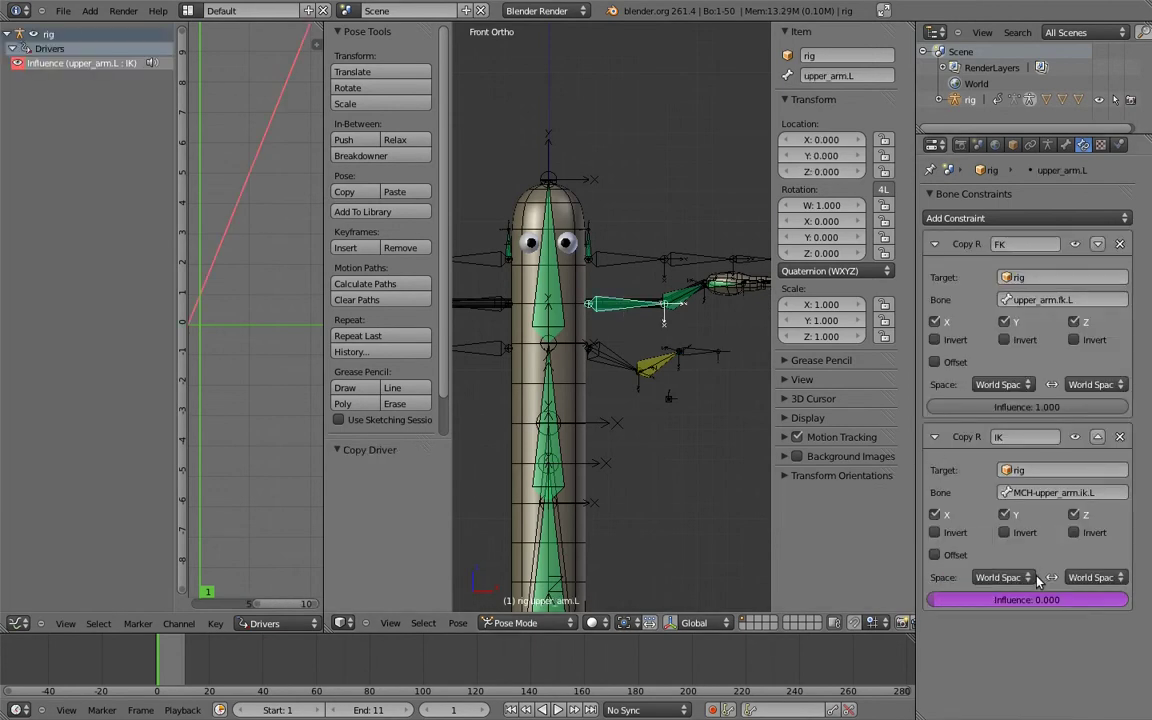
pyautogui.rightClick(688, 292)
pyautogui.rightClick(1022, 598)
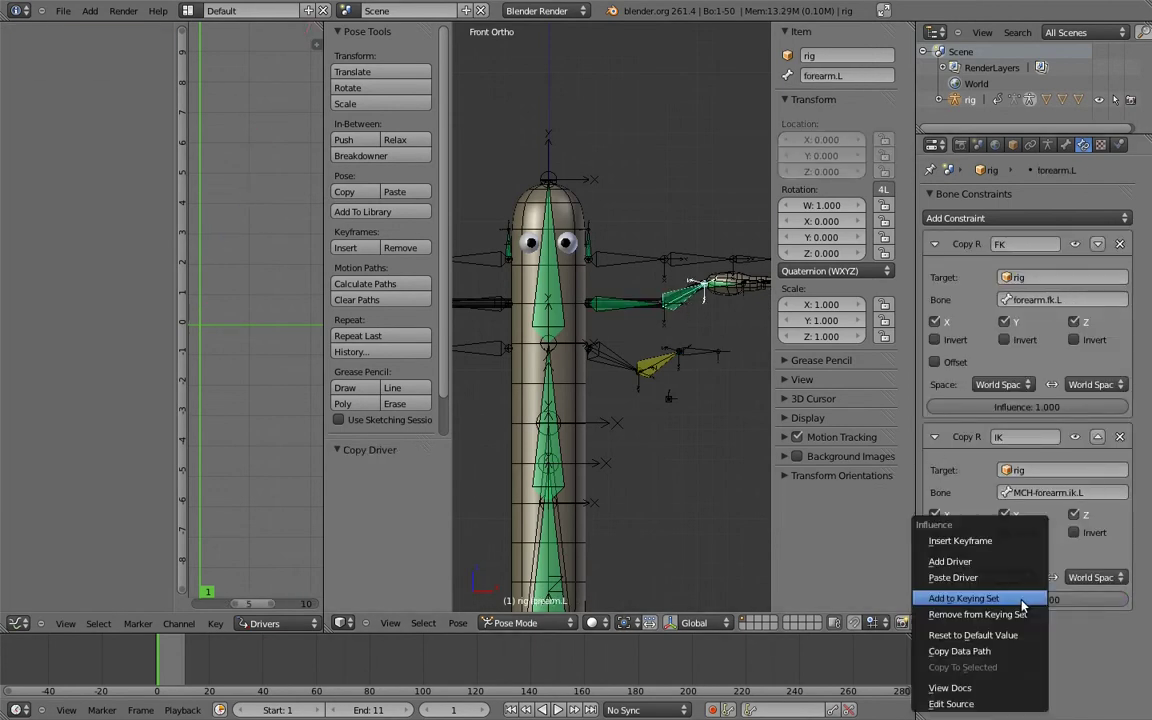
pyautogui.click(1015, 580)
pyautogui.moveTo(626, 321)
pyautogui.keyDown('shift'); pyautogui.mouseDown(button='middle')
pyautogui.moveTo(508, 374)
pyautogui.moveTo(617, 355)
pyautogui.mouseUp(button='middle'); pyautogui.keyUp('shift')
pyautogui.rightClick(617, 350)
pyautogui.rightClick(1027, 599)
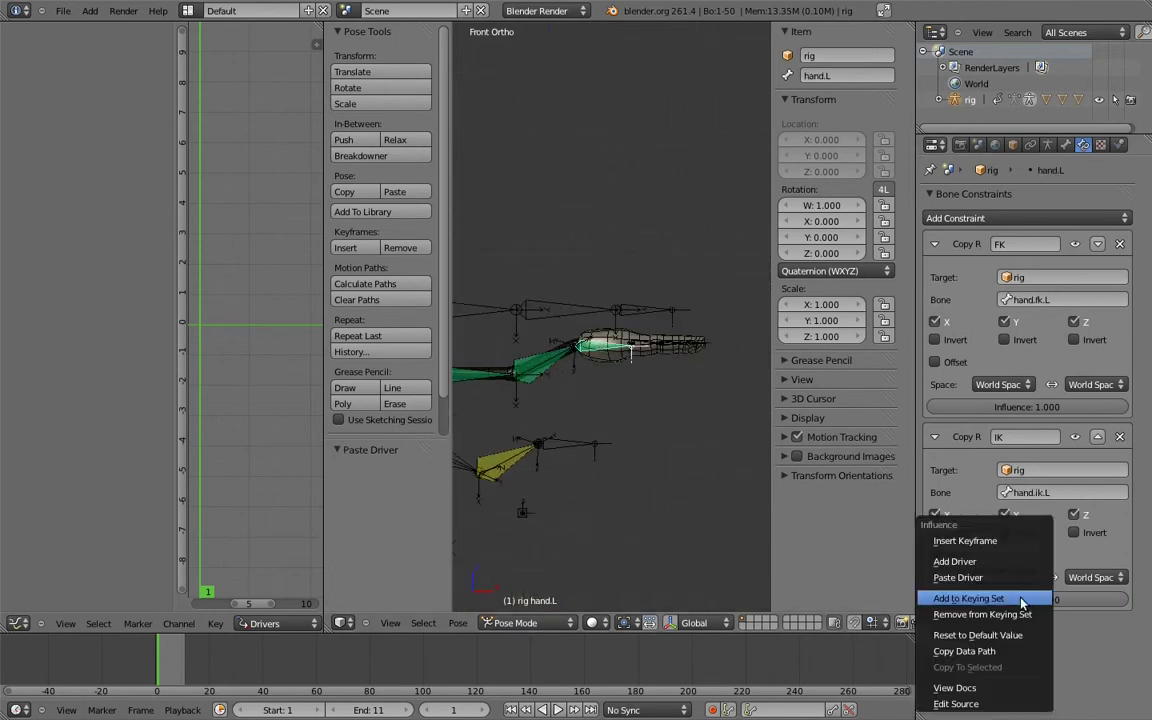
pyautogui.click(956, 578)
# Raise hand.ik.L's fk_ik again to check the pasted drivers
pyautogui.keyDown('shift'); pyautogui.moveTo(580, 397); pyautogui.dragTo(690, 347, button='middle'); pyautogui.keyUp('shift')
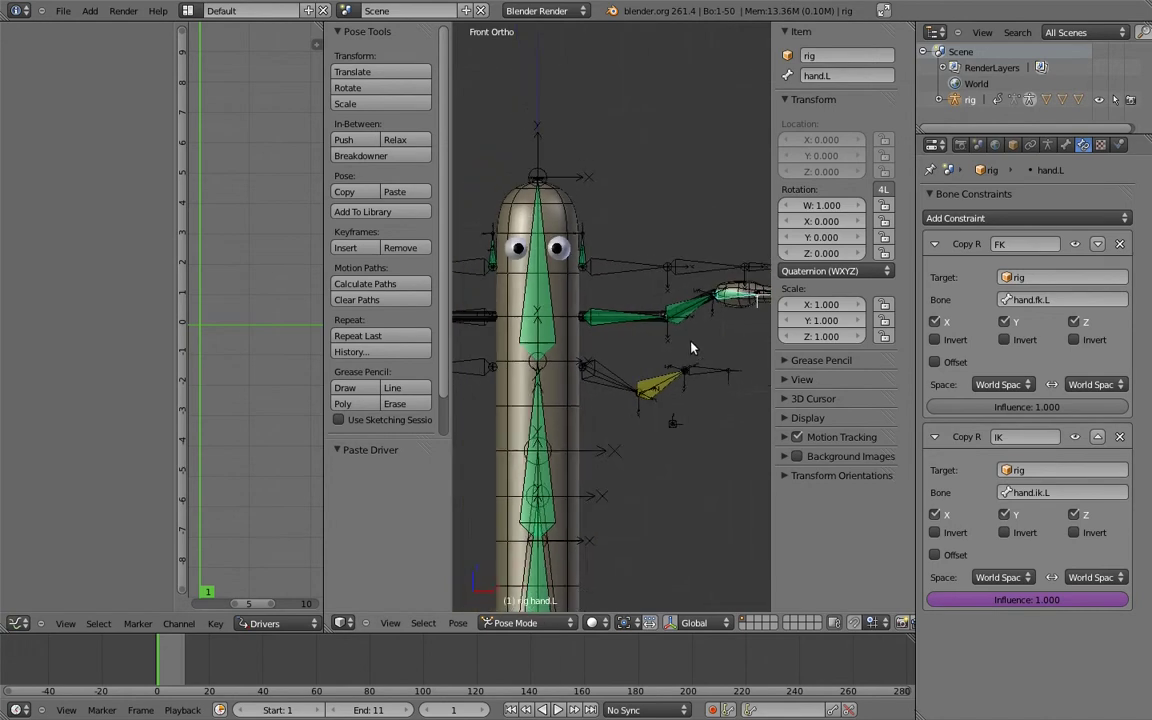
pyautogui.rightClick(710, 372)
pyautogui.moveTo(799, 530)
pyautogui.mouseDown()
pyautogui.moveTo(1063, 536)
pyautogui.moveTo(560, 532)
pyautogui.moveTo(587, 286)
pyautogui.mouseUp()
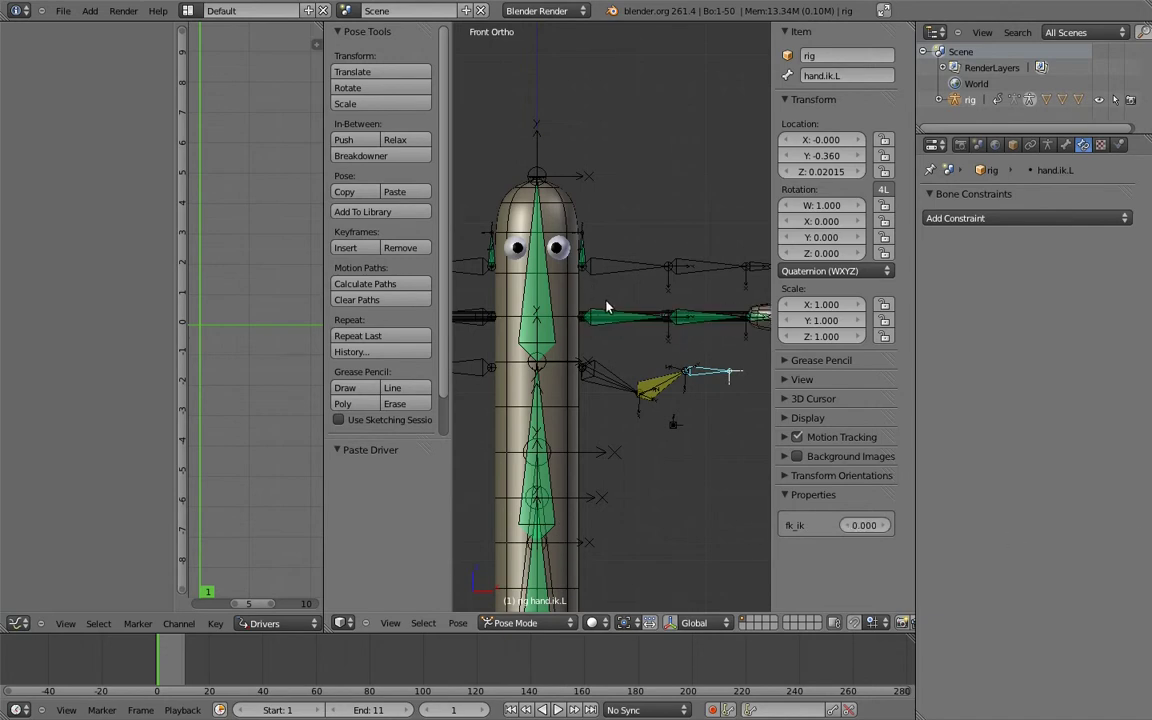
# In Edit Mode, move the MCH arm parent, socket and IK helper bones to a hidden layer
pyautogui.keyDown('shift'); pyautogui.moveTo(659, 318); pyautogui.dragTo(617, 329, button='middle'); pyautogui.keyUp('shift')
pyautogui.scroll(1, 607, 329)
pyautogui.press('Tab')
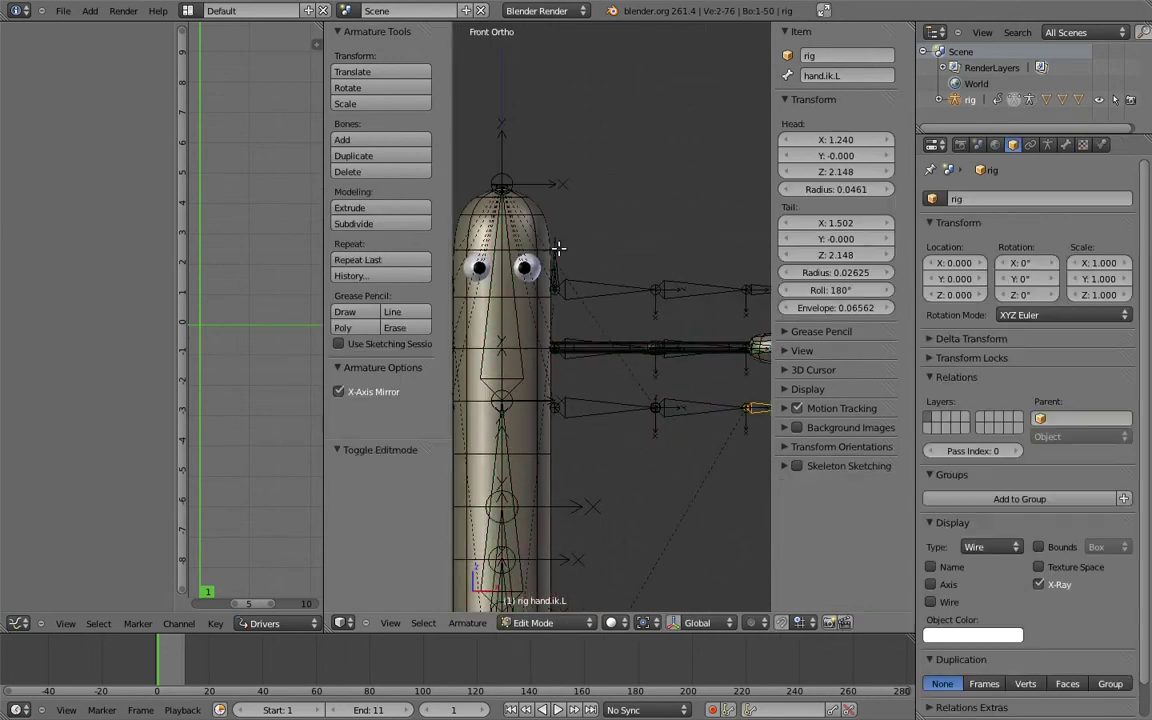
pyautogui.rightClick(559, 264)
pyautogui.rightClick(556, 282)
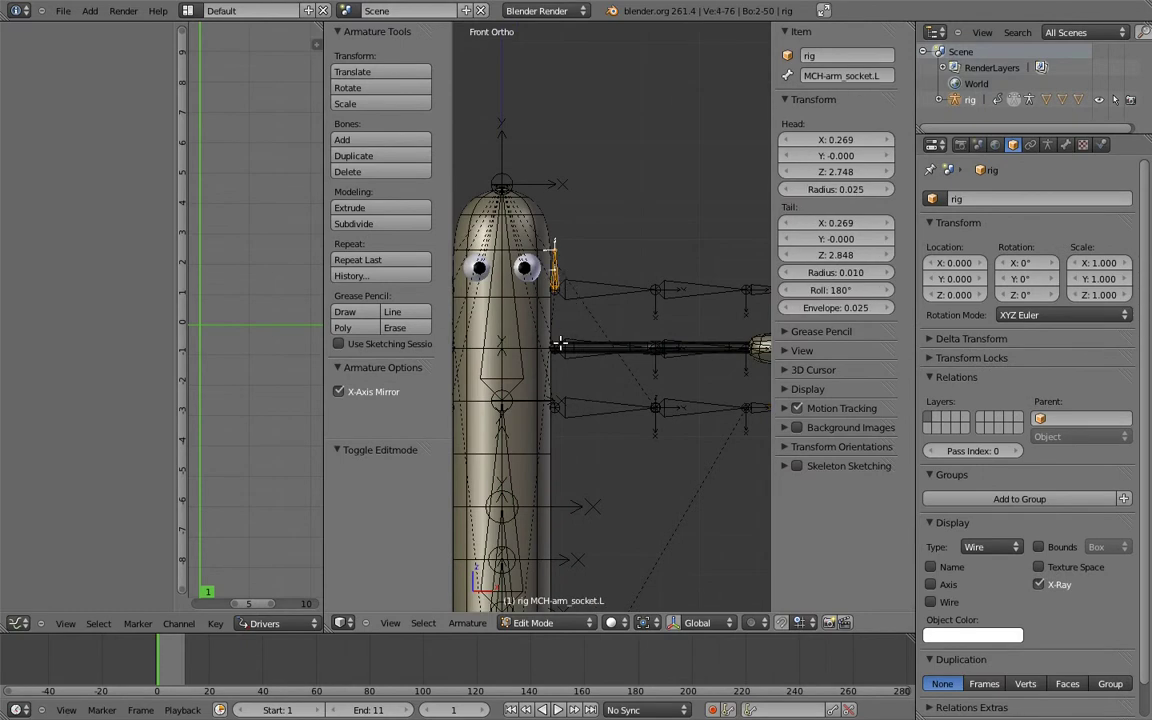
pyautogui.keyDown('shift'); pyautogui.moveTo(560, 343); pyautogui.dragTo(669, 325, button='middle'); pyautogui.keyUp('shift')
pyautogui.keyDown('shift'); pyautogui.rightClick(589, 296); pyautogui.keyUp('shift')
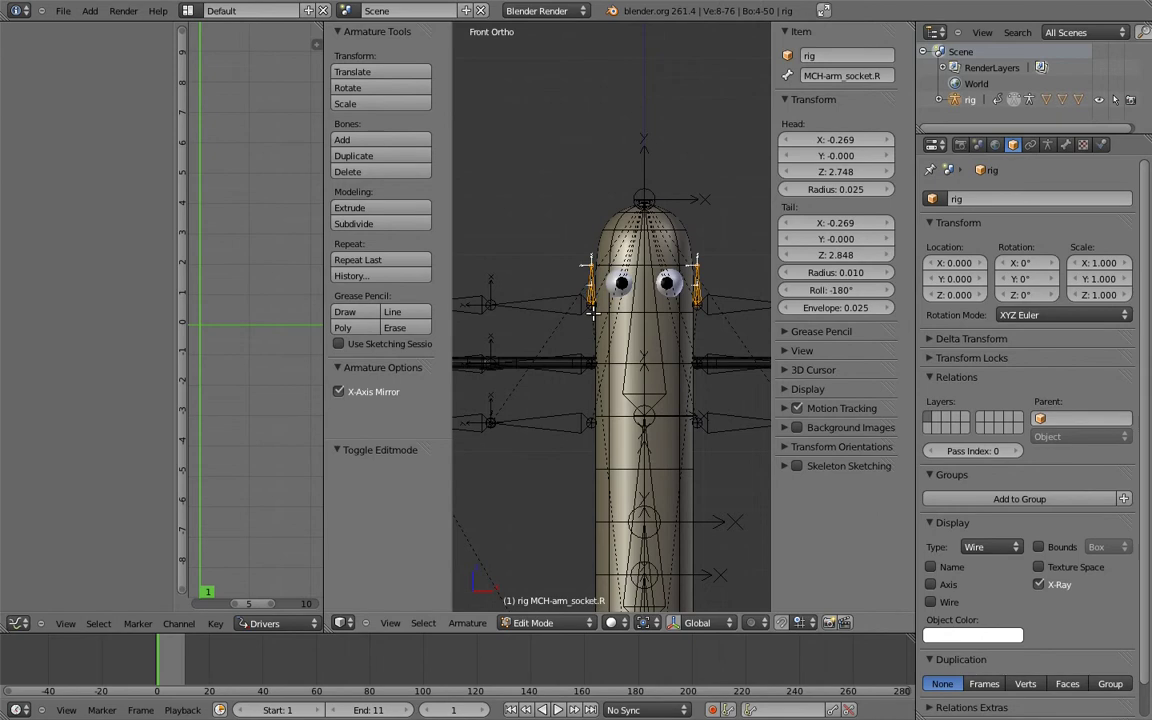
pyautogui.keyDown('shift'); pyautogui.moveTo(577, 379); pyautogui.dragTo(632, 378, button='middle'); pyautogui.keyUp('shift')
pyautogui.keyDown('shift'); pyautogui.rightClick(627, 391); pyautogui.keyUp('shift')
pyautogui.keyDown('shift'); pyautogui.rightClick(531, 393); pyautogui.keyUp('shift')
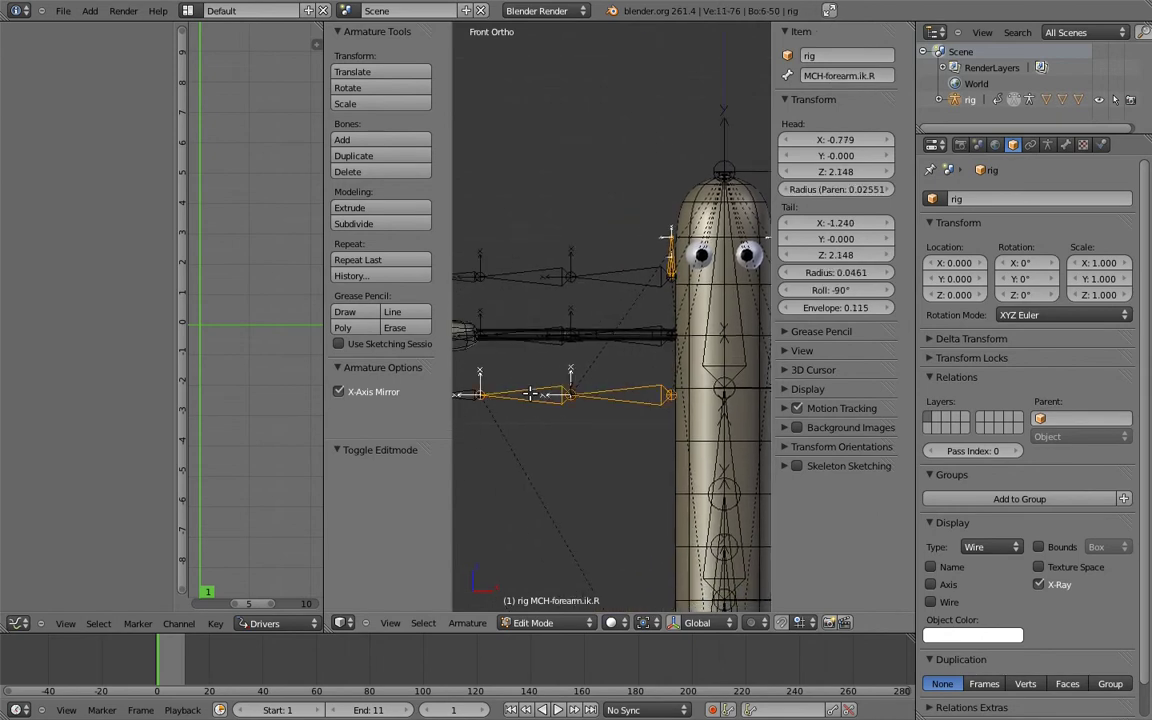
pyautogui.keyDown('ctrl'); pyautogui.scroll(-5, 640, 365); pyautogui.keyUp('ctrl')
pyautogui.keyDown('shift'); pyautogui.rightClick(617, 391); pyautogui.keyUp('shift')
pyautogui.keyDown('shift'); pyautogui.rightClick(676, 391); pyautogui.keyUp('shift')
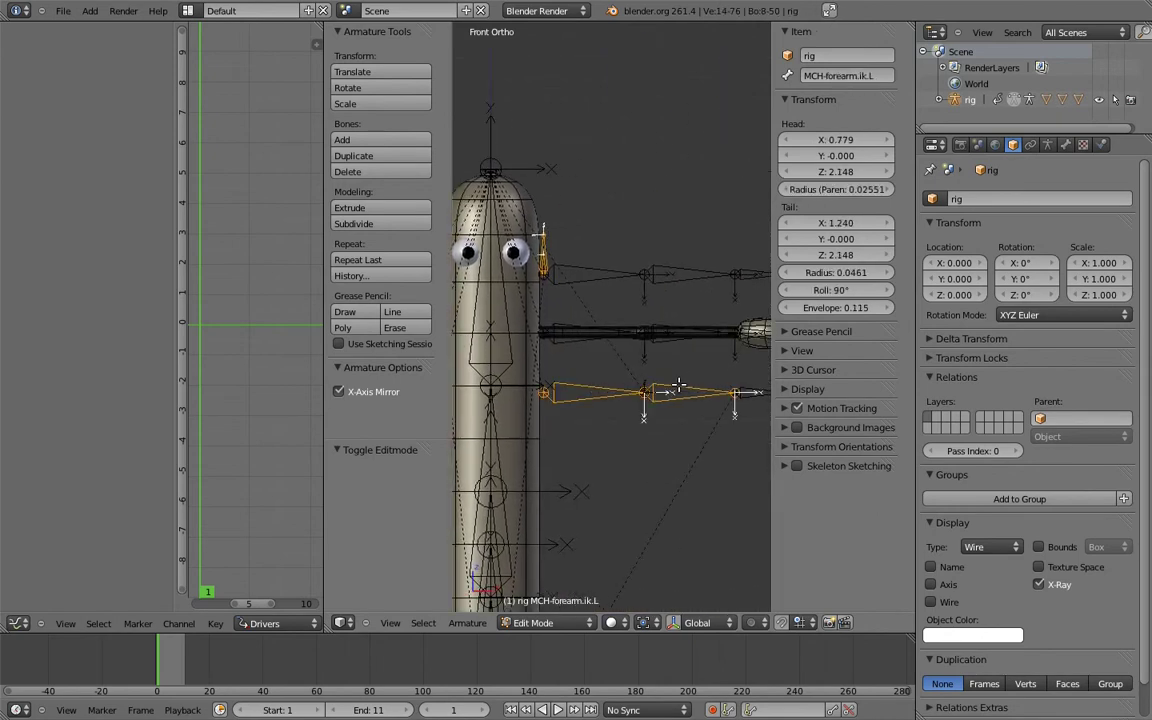
pyautogui.press('m')
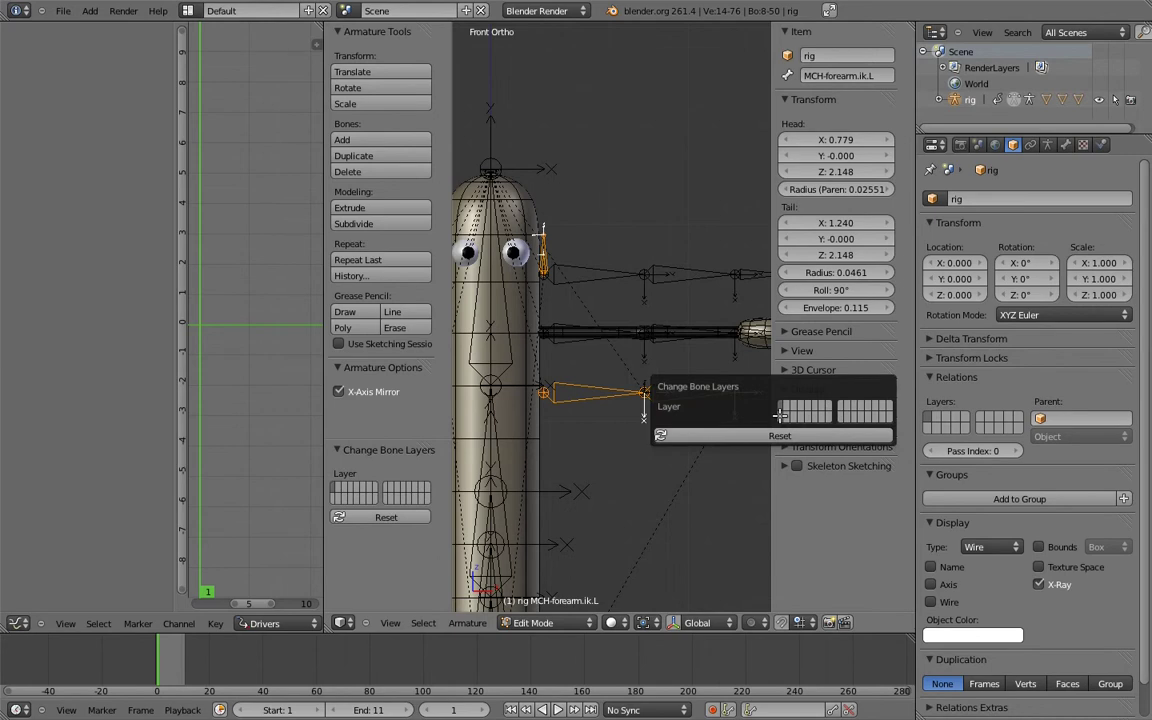
pyautogui.click(780, 415)
# Move the upper_arm, forearm and hand bones of both arms to another layer
pyautogui.scroll(1, 729, 340)
pyautogui.rightClick(729, 340)
pyautogui.keyDown('ctrl'); pyautogui.scroll(5, 566, 352); pyautogui.keyUp('ctrl')
pyautogui.rightClick(600, 340)
pyautogui.rightClick(527, 340)
pyautogui.keyDown('ctrl'); pyautogui.scroll(2, 527, 340); pyautogui.keyUp('ctrl')
pyautogui.rightClick(540, 300)
pyautogui.keyDown('ctrl'); pyautogui.scroll(-5, 598, 292); pyautogui.keyUp('ctrl')
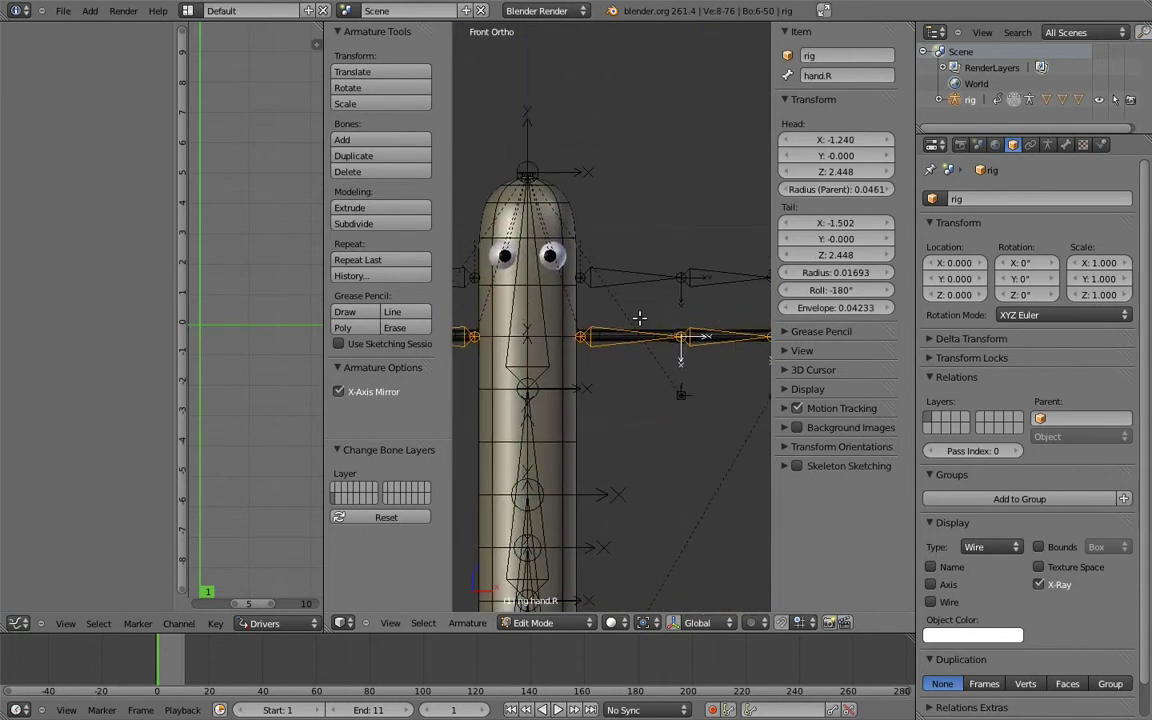
pyautogui.press('m')
pyautogui.click(768, 358)
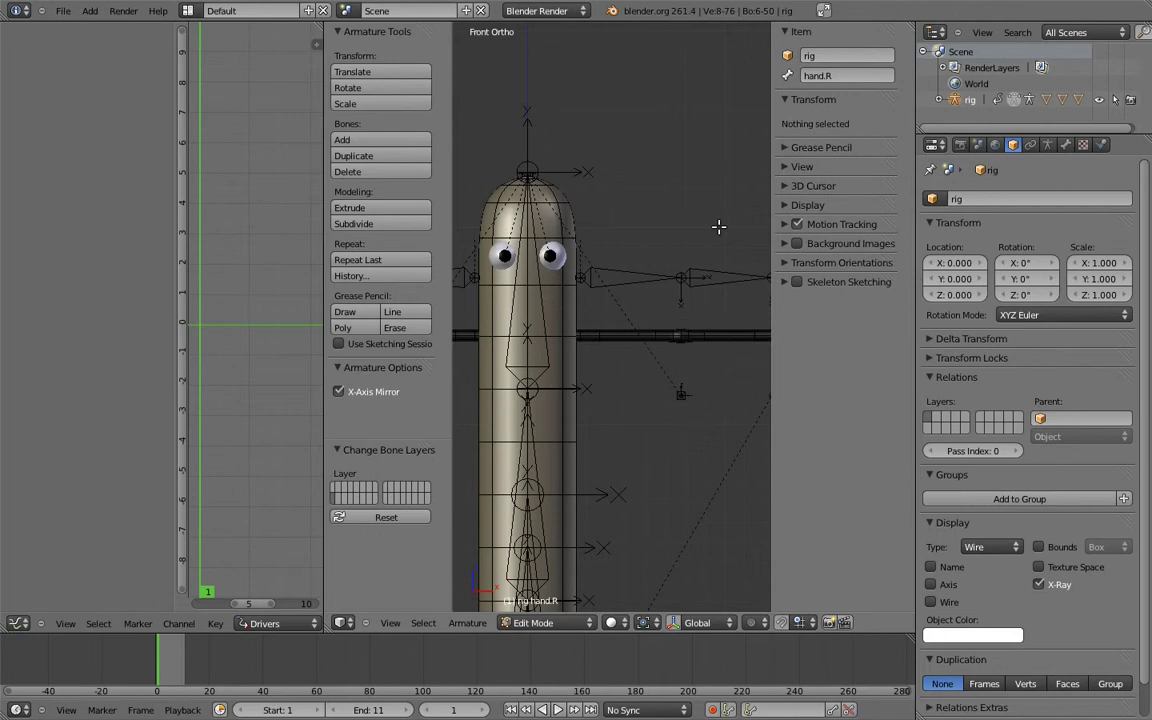
# Move the FK upper-arm, forearm and hand bones of both arms to another layer
pyautogui.scroll(4, 694, 303)
pyautogui.keyDown('shift'); pyautogui.rightClick(520, 297); pyautogui.keyUp('shift')
pyautogui.keyDown('shift'); pyautogui.rightClick(605, 297); pyautogui.keyUp('shift')
pyautogui.keyDown('shift'); pyautogui.rightClick(690, 300); pyautogui.keyUp('shift')
pyautogui.keyDown('ctrl'); pyautogui.scroll(5, 687, 307); pyautogui.keyUp('ctrl')
pyautogui.scroll(-2, 727, 296)
pyautogui.keyDown('shift'); pyautogui.rightClick(540, 289); pyautogui.keyUp('shift')
pyautogui.keyDown('shift'); pyautogui.rightClick(493, 286); pyautogui.keyUp('shift')
pyautogui.keyDown('ctrl'); pyautogui.scroll(3, 493, 286); pyautogui.keyUp('ctrl')
pyautogui.keyDown('shift'); pyautogui.rightClick(550, 284); pyautogui.keyUp('shift')
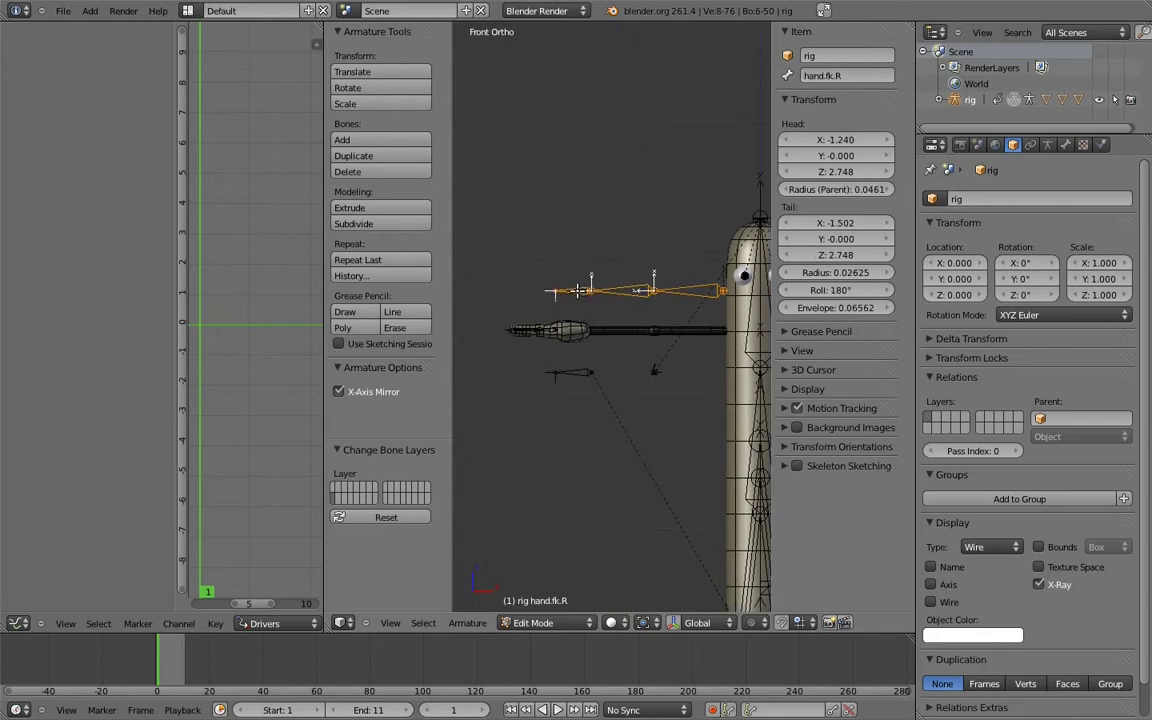
pyautogui.keyDown('ctrl'); pyautogui.scroll(-4, 609, 292); pyautogui.keyUp('ctrl')
pyautogui.keyDown('shift'); pyautogui.scroll(1, 609, 292); pyautogui.keyUp('shift')
pyautogui.press('m')
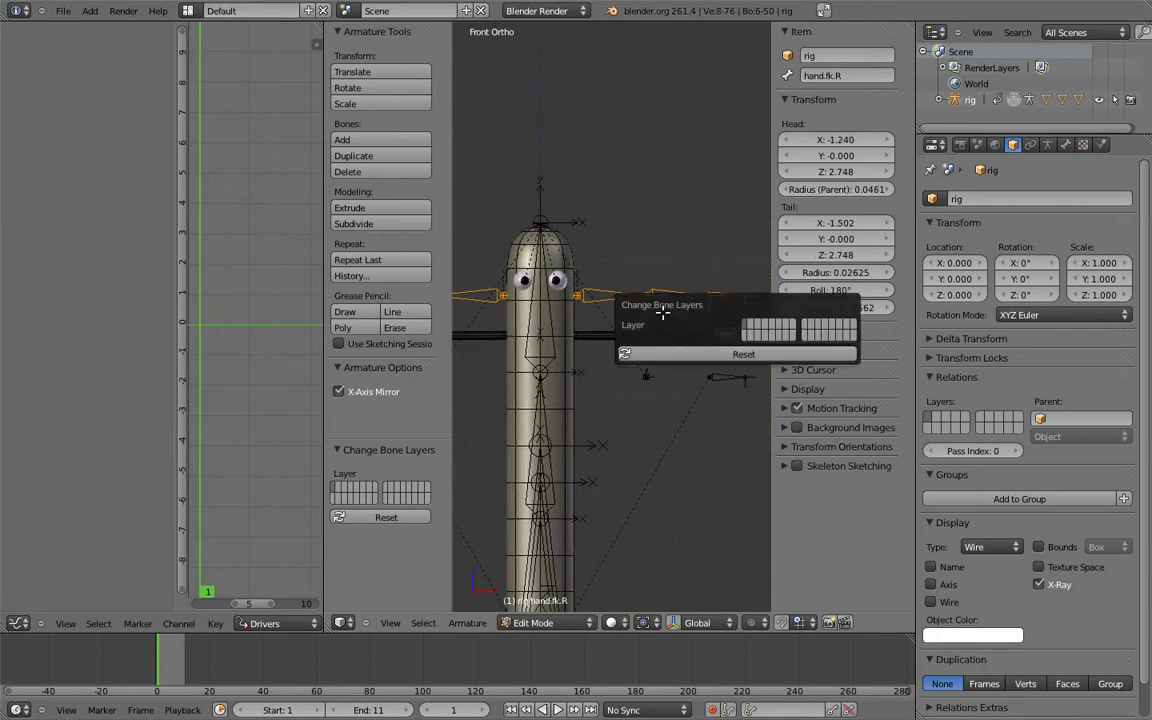
pyautogui.click(750, 322)
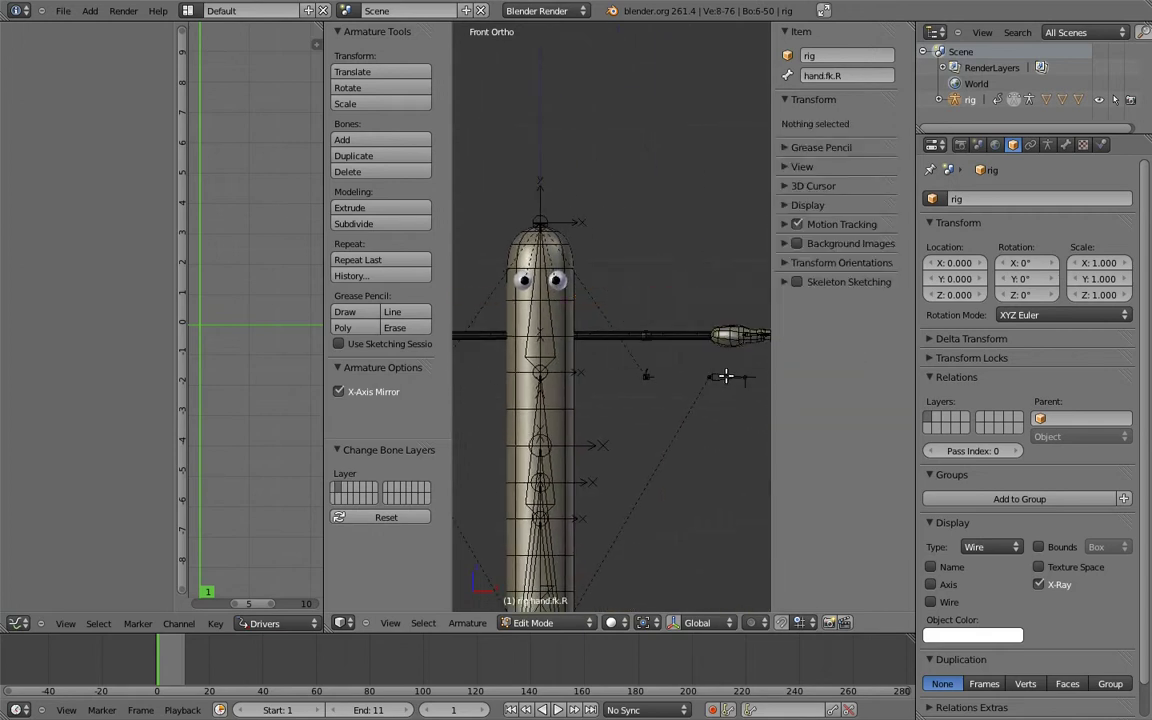
pyautogui.rightClick(725, 376)
# Select the hand.ik.L, hand.ik.R and elbow_target.R bones together
pyautogui.moveTo(648, 316)
pyautogui.mouseDown(button='middle')
pyautogui.moveTo(690, 380)
pyautogui.moveTo(712, 360)
pyautogui.mouseUp(button='middle')
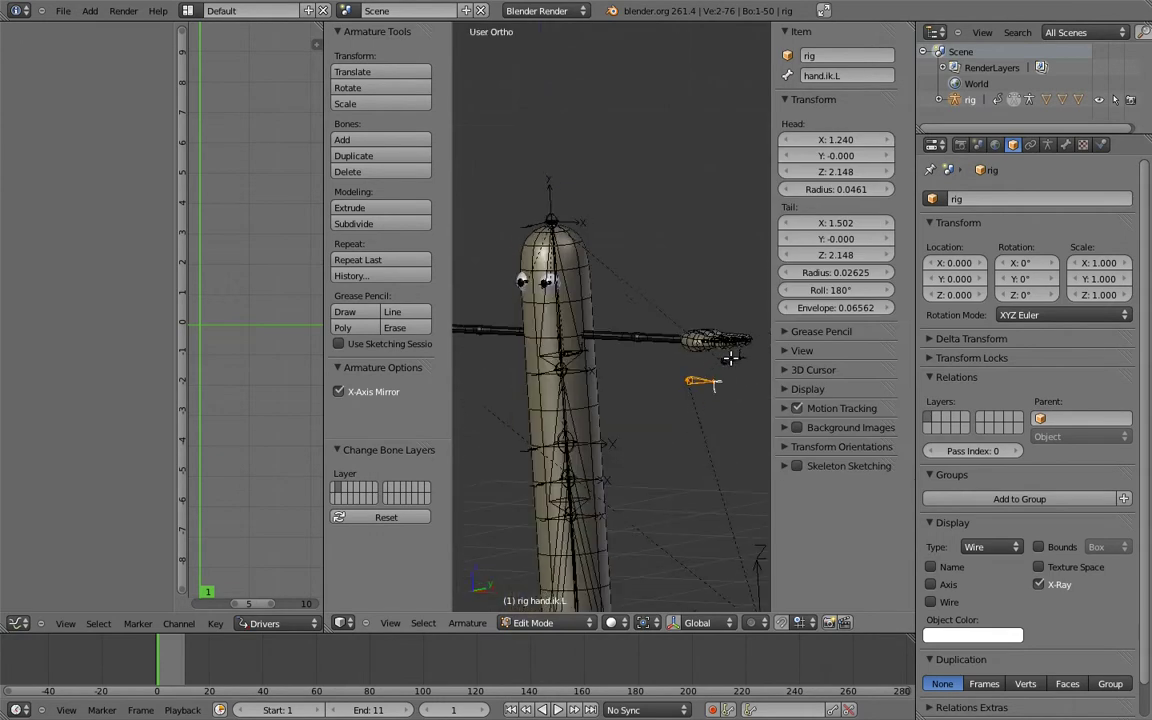
pyautogui.moveTo(522, 327); pyautogui.dragTo(582, 320, button='middle')
pyautogui.rightClick(582, 320)
pyautogui.moveTo(754, 375)
pyautogui.mouseDown(button='middle')
pyautogui.moveTo(605, 332)
pyautogui.moveTo(599, 358)
pyautogui.moveTo(612, 362)
pyautogui.moveTo(605, 347)
pyautogui.mouseUp(button='middle')
pyautogui.rightClick(600, 335)
pyautogui.rightClick(600, 365)
pyautogui.rightClick(546, 362)
pyautogui.rightClick(607, 349)
pyautogui.moveTo(672, 368); pyautogui.dragTo(593, 354, button='middle')
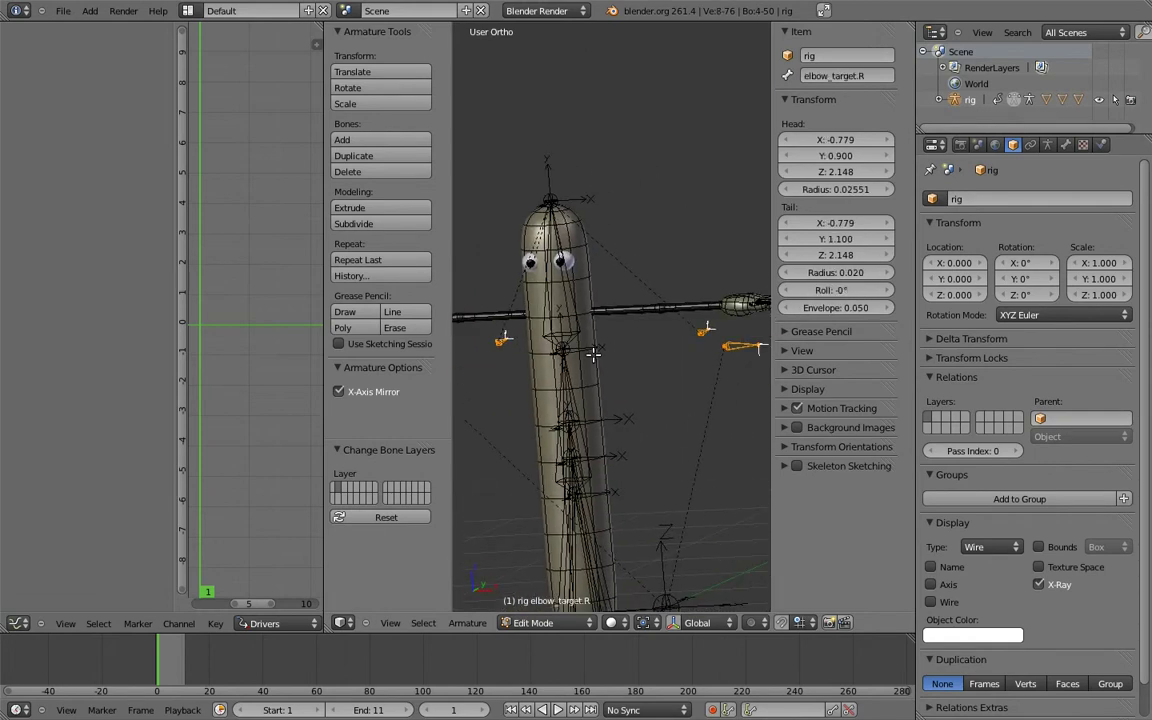
# Move the selected IK bones to another bone layer, then return to front view
pyautogui.press('m')
pyautogui.click(743, 381)
pyautogui.moveTo(743, 381)
pyautogui.mouseDown(button='middle')
pyautogui.moveTo(681, 296)
pyautogui.moveTo(721, 320)
pyautogui.mouseUp(button='middle')
pyautogui.press('KP_1')
pyautogui.scroll(-3, 683, 315)
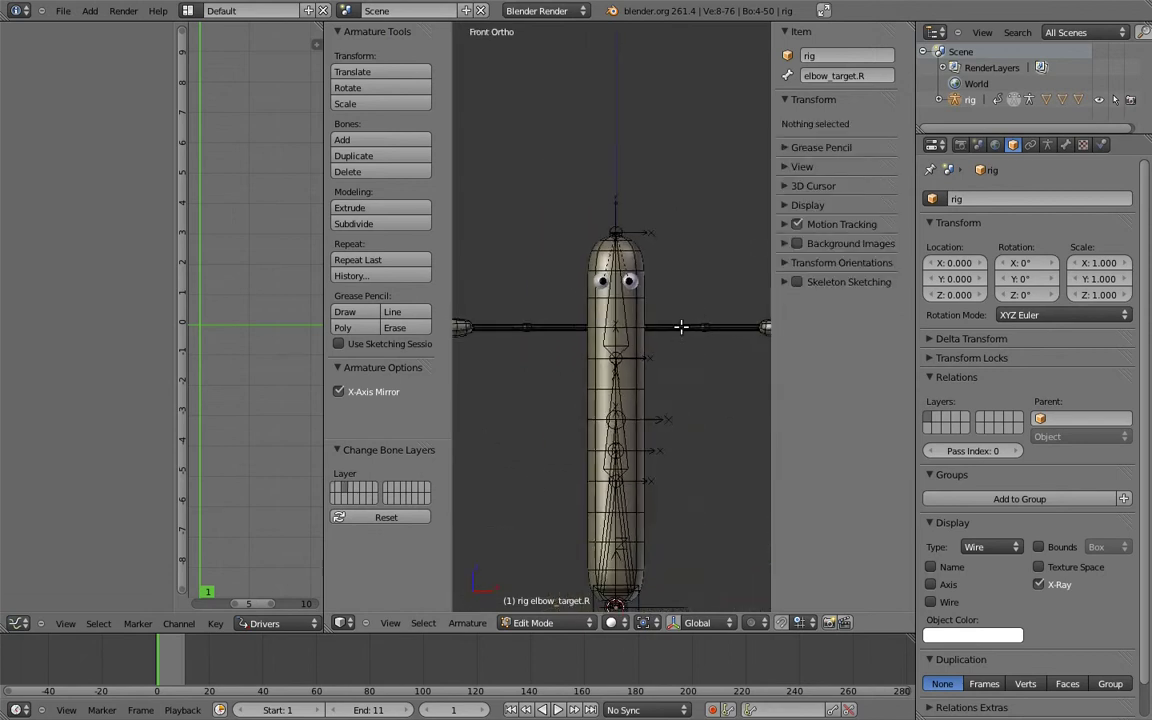
# In the Armature data settings, enable the bone layer holding the hidden bones
pyautogui.click(1047, 145)
pyautogui.click(934, 298)
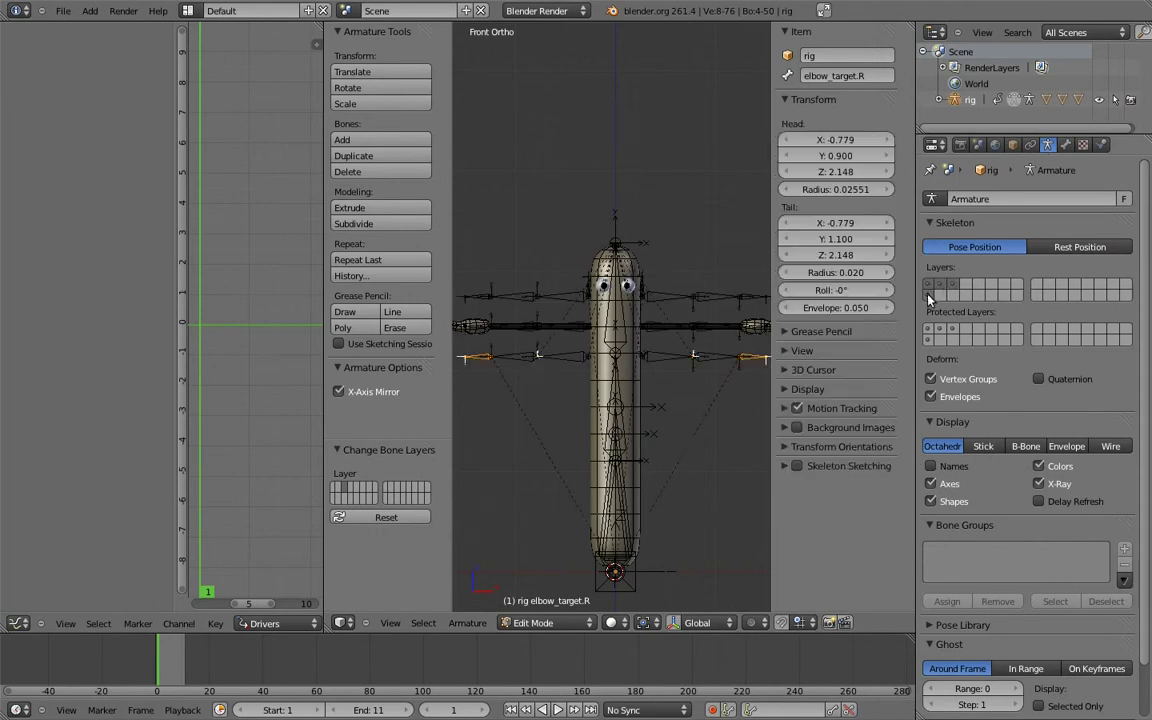
pyautogui.keyDown('shift'); pyautogui.moveTo(640, 292); pyautogui.dragTo(609, 290, button='middle'); pyautogui.keyUp('shift')
pyautogui.scroll(2, 609, 290)
pyautogui.scroll(2, 609, 290)
pyautogui.scroll(1, 653, 290)
# Lower upper_arm.fk.L, MCH-arm_parent.L and hand.fk.L by 0.3 along Z
pyautogui.rightClick(598, 265)
pyautogui.keyDown('shift'); pyautogui.rightClick(565, 245); pyautogui.keyUp('shift')
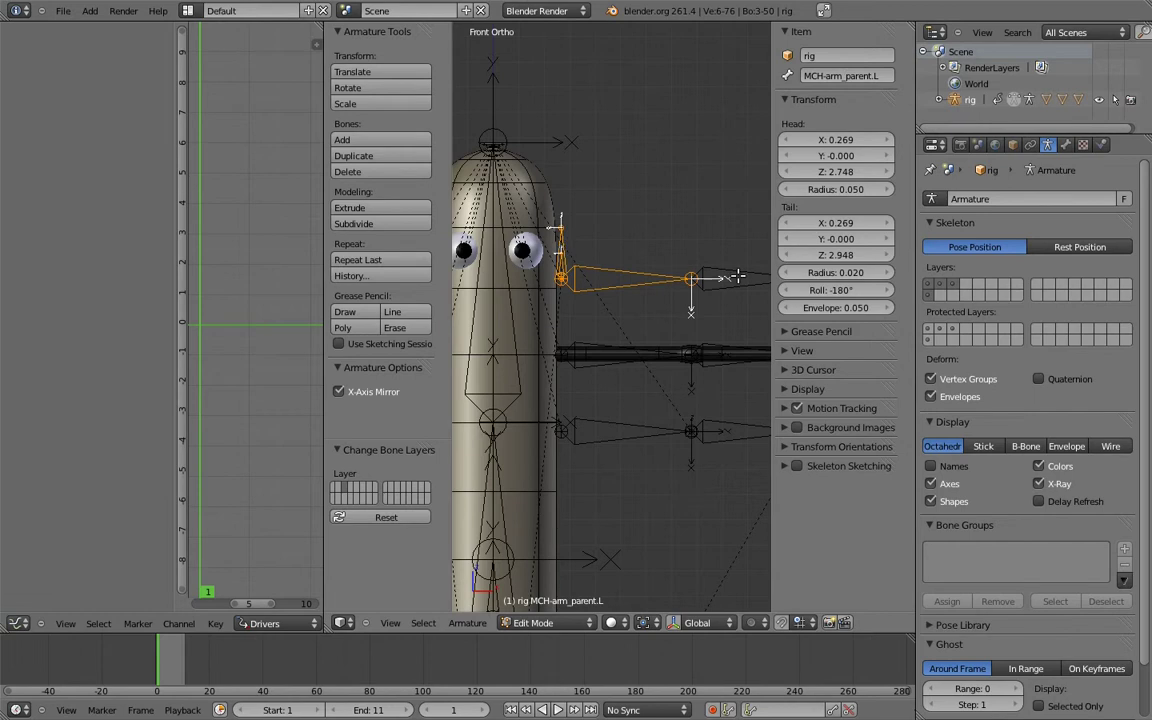
pyautogui.keyDown('shift'); pyautogui.moveTo(737, 276); pyautogui.dragTo(581, 288, button='middle'); pyautogui.keyUp('shift')
pyautogui.keyDown('shift'); pyautogui.rightClick(675, 286); pyautogui.keyUp('shift')
pyautogui.keyDown('shift'); pyautogui.moveTo(614, 350); pyautogui.dragTo(676, 283, button='middle'); pyautogui.keyUp('shift')
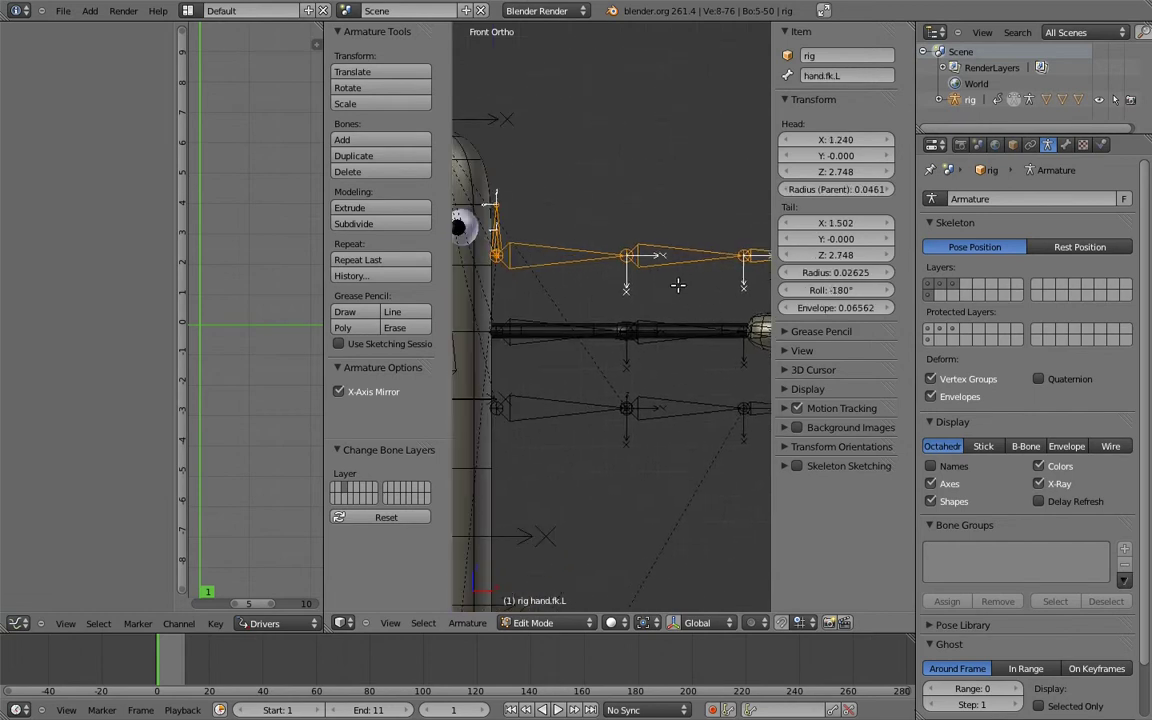
pyautogui.press('g')
pyautogui.press('z')
pyautogui.click(625, 312)
# Raise the left IK chain, hand.ik.L and elbow_target.L by 0.3 along Z, then enter Pose Mode
pyautogui.rightClick(655, 404)
pyautogui.keyDown('shift'); pyautogui.moveTo(655, 404); pyautogui.dragTo(539, 384, button='middle'); pyautogui.keyUp('shift')
pyautogui.rightClick(570, 387)
pyautogui.rightClick(639, 375)
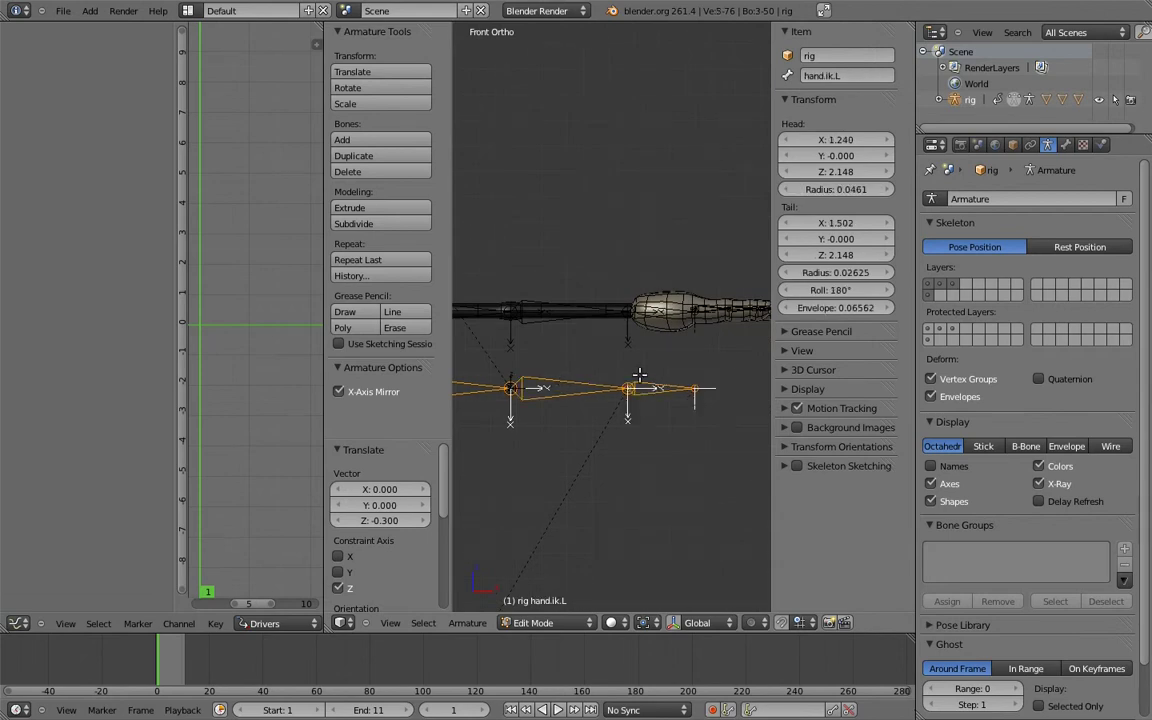
pyautogui.moveTo(639, 375); pyautogui.dragTo(557, 375, button='middle')
pyautogui.rightClick(733, 334)
pyautogui.press('KP_1')
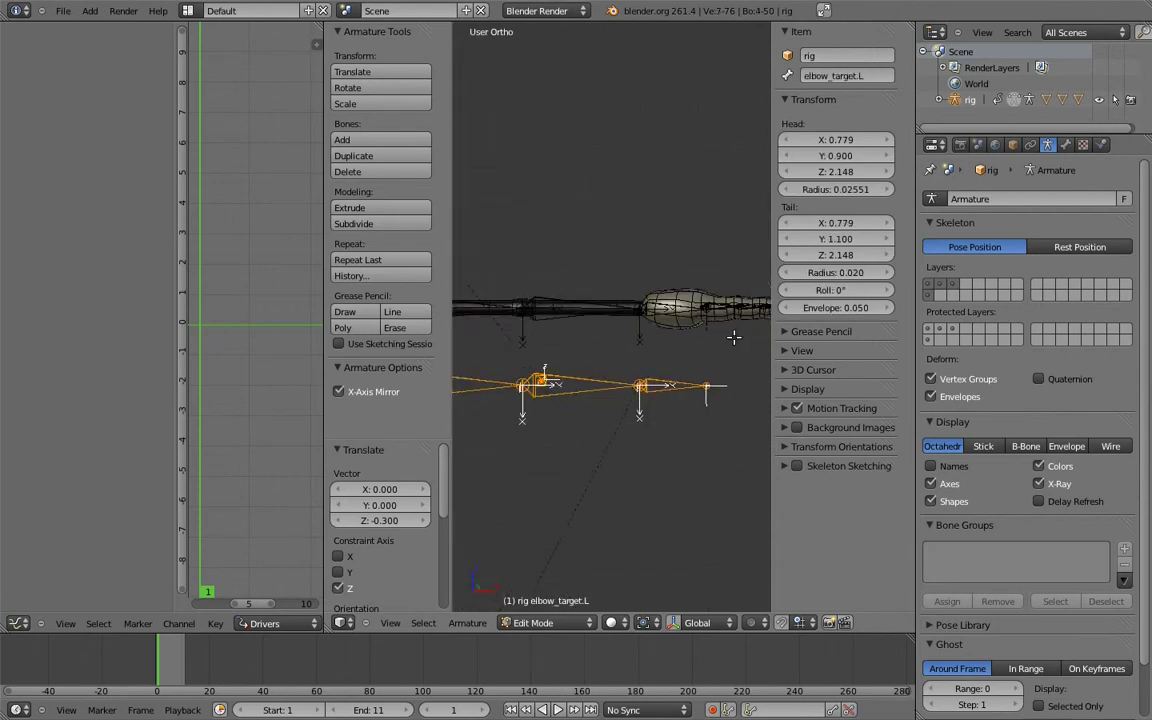
pyautogui.press('g')
pyautogui.press('z')
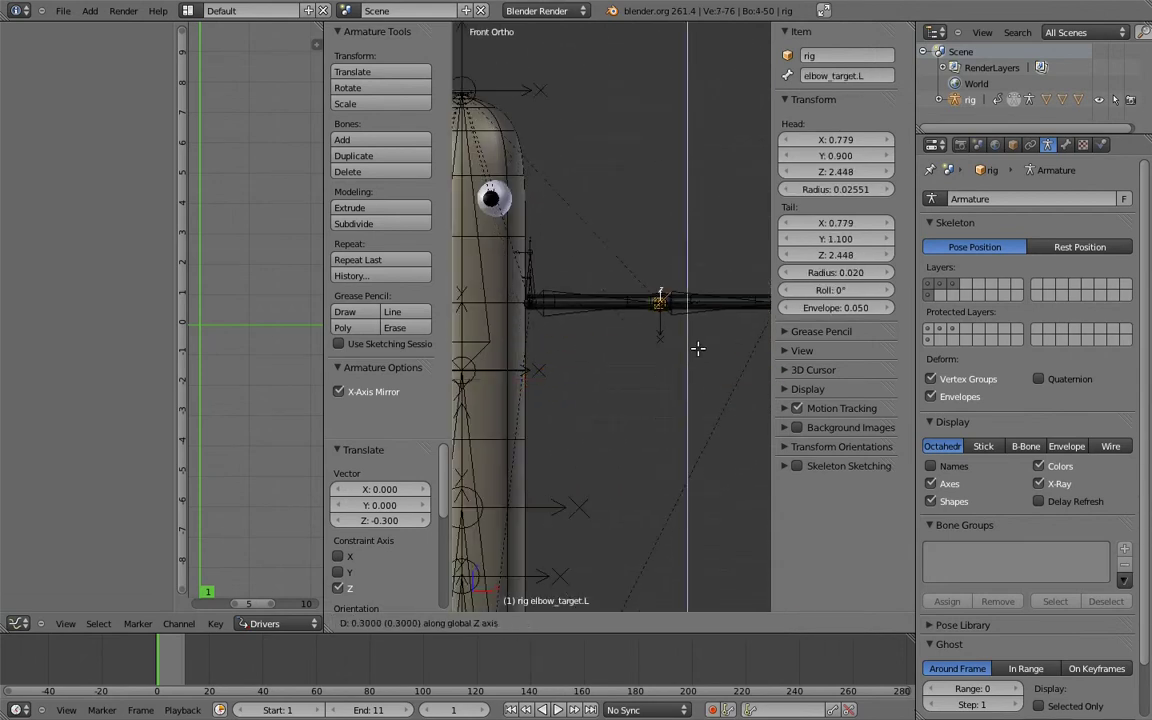
pyautogui.click(697, 348)
pyautogui.scroll(-3, 668, 342)
pyautogui.hotkey('ctrl', 'Tab')
pyautogui.scroll(2, 559, 336)
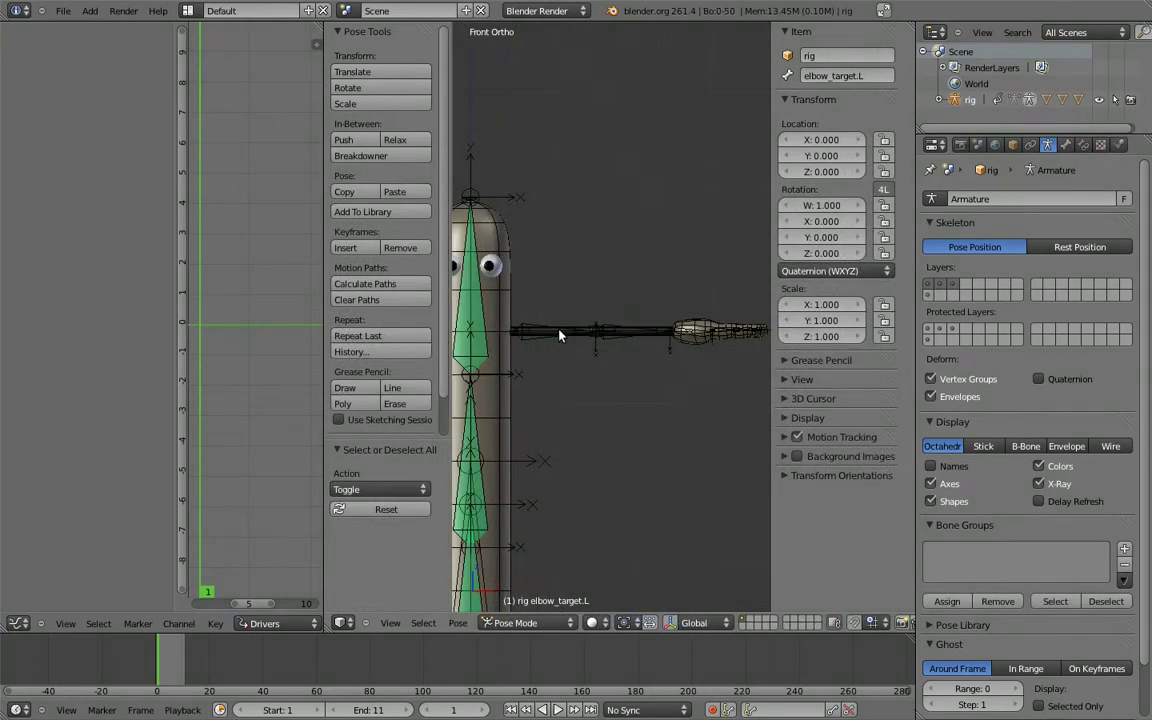
pyautogui.rightClick(559, 336)
pyautogui.press('r')
pyautogui.click(625, 258)
pyautogui.press('r')
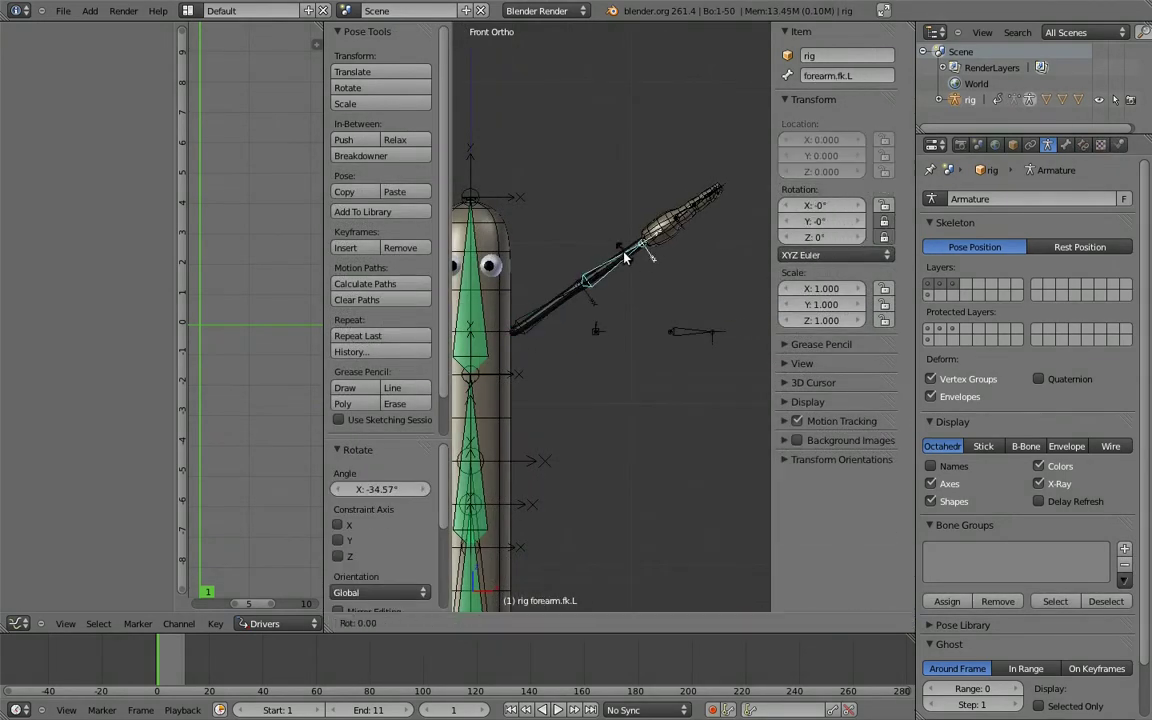
pyautogui.click(508, 292)
pyautogui.rightClick(543, 320)
pyautogui.moveTo(695, 333)
pyautogui.mouseDown(button='right')
pyautogui.moveTo(690, 445)
pyautogui.moveTo(590, 403)
pyautogui.mouseUp(button='right')
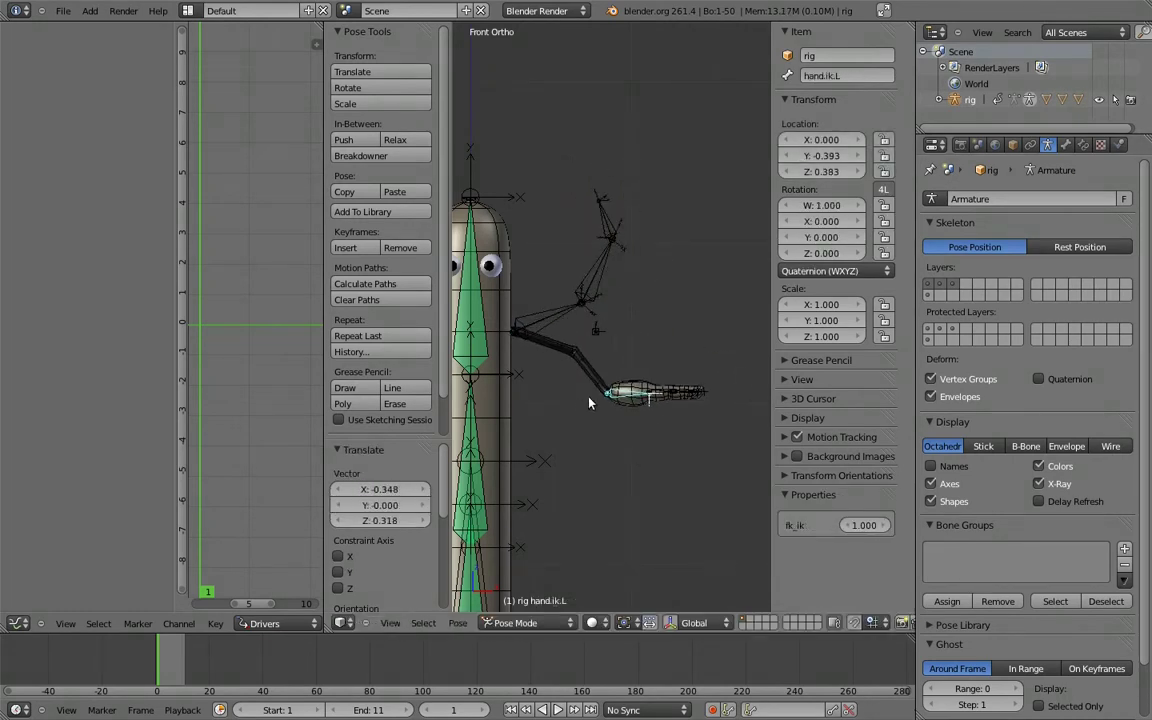
pyautogui.moveTo(590, 403); pyautogui.dragTo(598, 443, button='middle')
pyautogui.press('r')
pyautogui.click(584, 241)
pyautogui.rightClick(584, 241)
pyautogui.moveTo(584, 241)
pyautogui.mouseDown(button='middle')
pyautogui.moveTo(463, 328)
pyautogui.moveTo(506, 291)
pyautogui.mouseUp(button='middle')
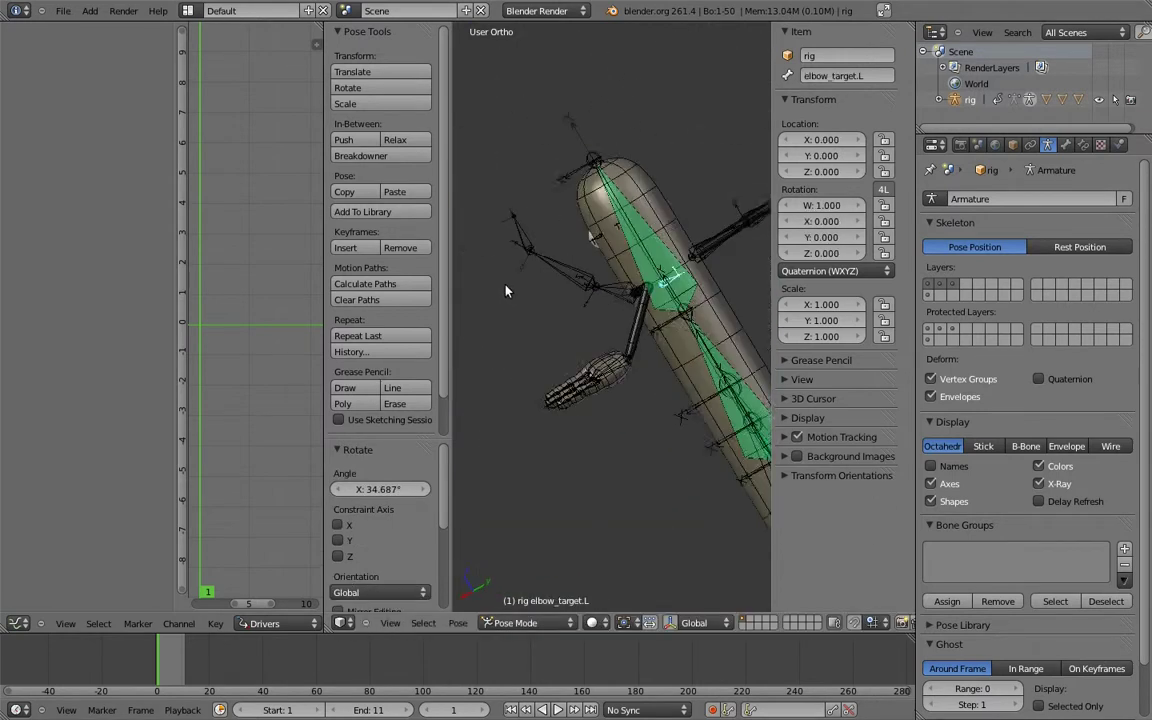
pyautogui.moveTo(585, 370); pyautogui.dragTo(600, 362, button='right')
pyautogui.moveTo(600, 362); pyautogui.dragTo(643, 365, button='middle')
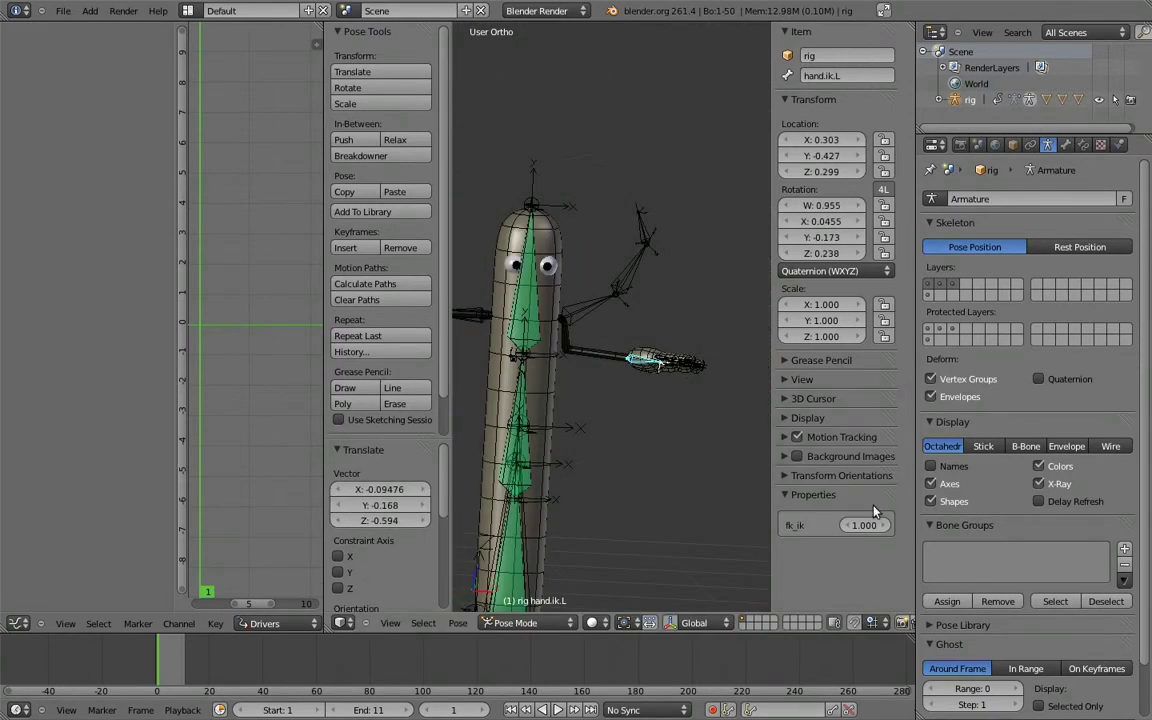
pyautogui.moveTo(862, 530)
pyautogui.mouseDown()
pyautogui.moveTo(987, 516)
pyautogui.moveTo(592, 494)
pyautogui.moveTo(575, 480)
pyautogui.mouseUp()
pyautogui.press('KP_1')
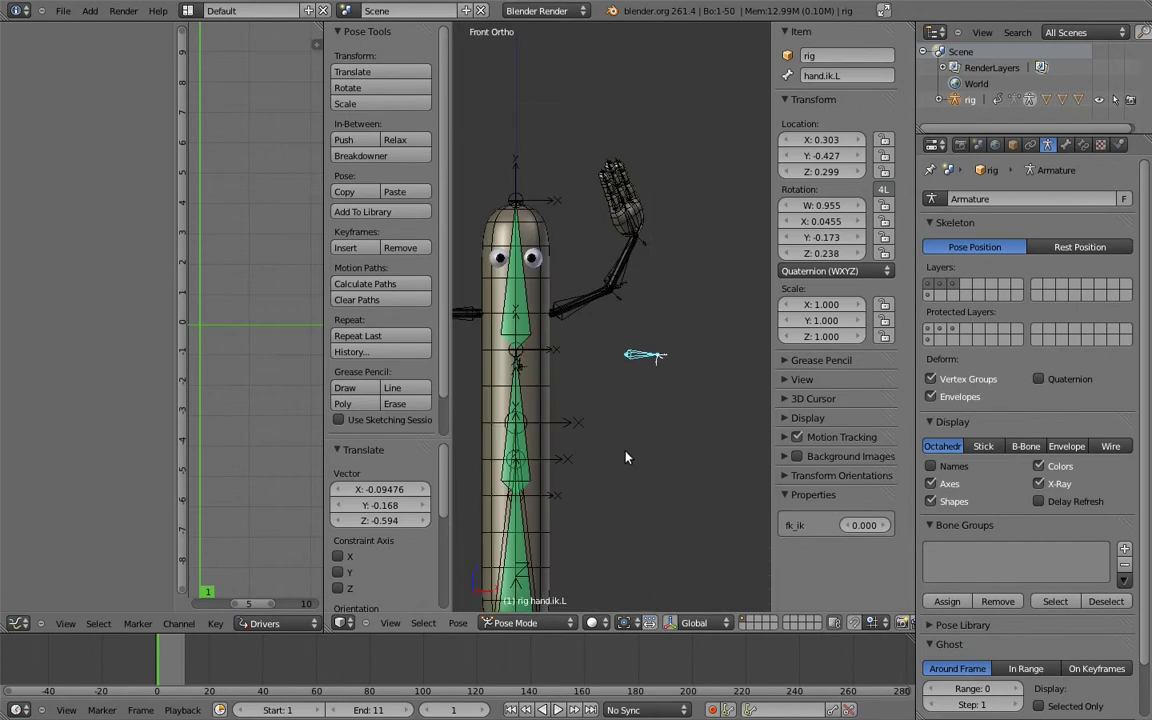
pyautogui.rightClick(600, 458)
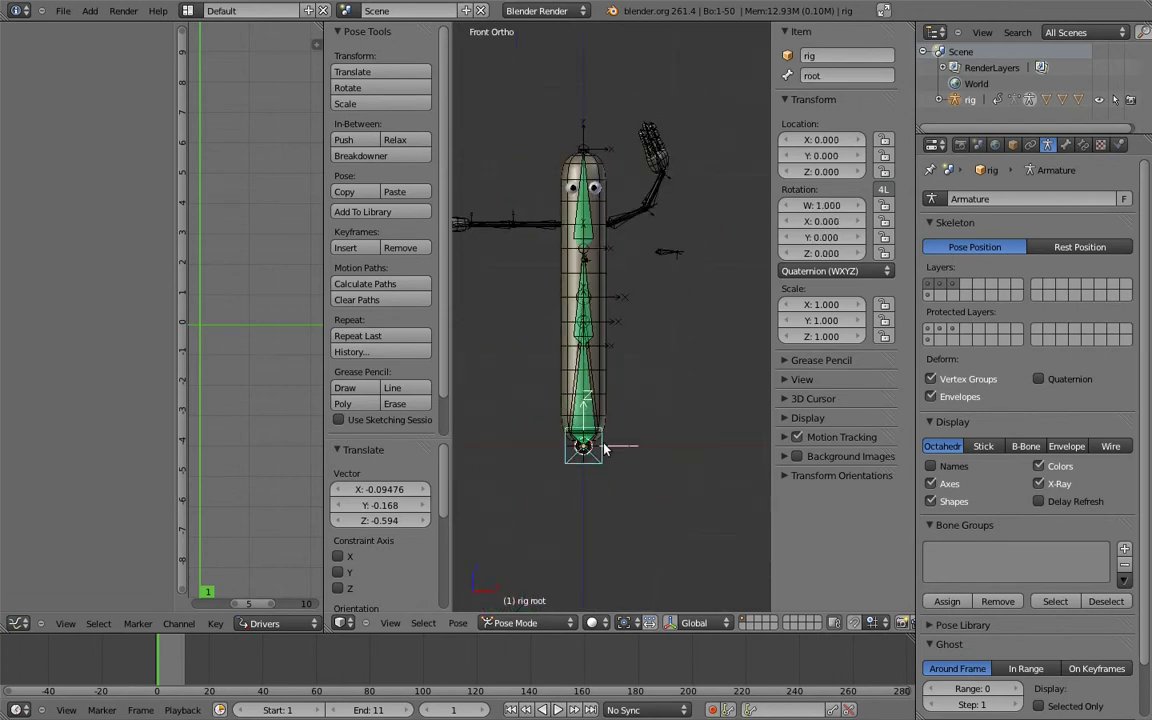
pyautogui.press('r')
pyautogui.press('r')
pyautogui.click(615, 395)
pyautogui.press('g')
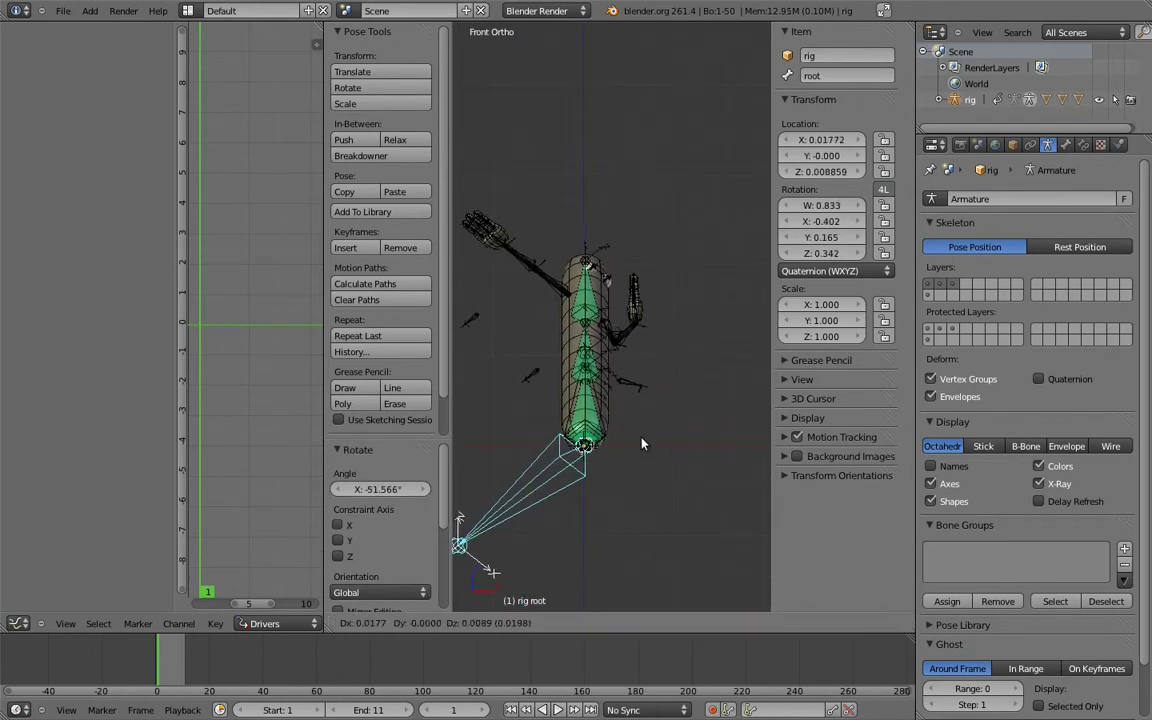
pyautogui.click(640, 421)
pyautogui.press('r')
pyautogui.click(628, 311)
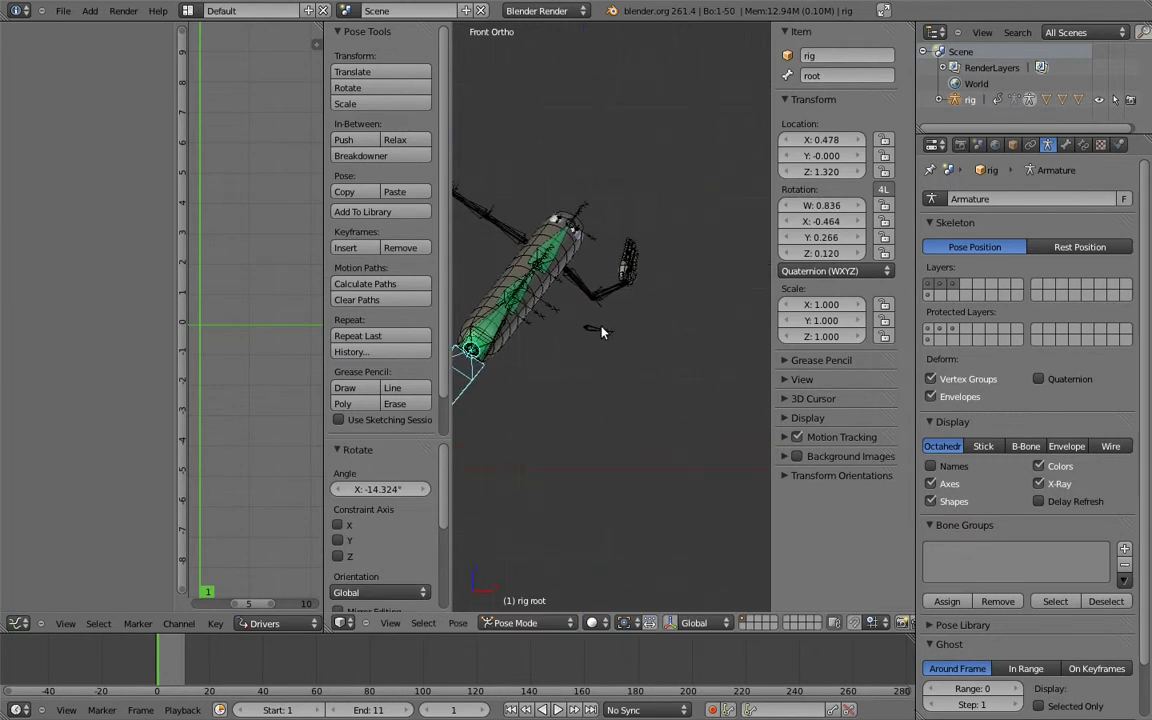
pyautogui.rightClick(598, 330)
pyautogui.moveTo(856, 525); pyautogui.dragTo(838, 505)
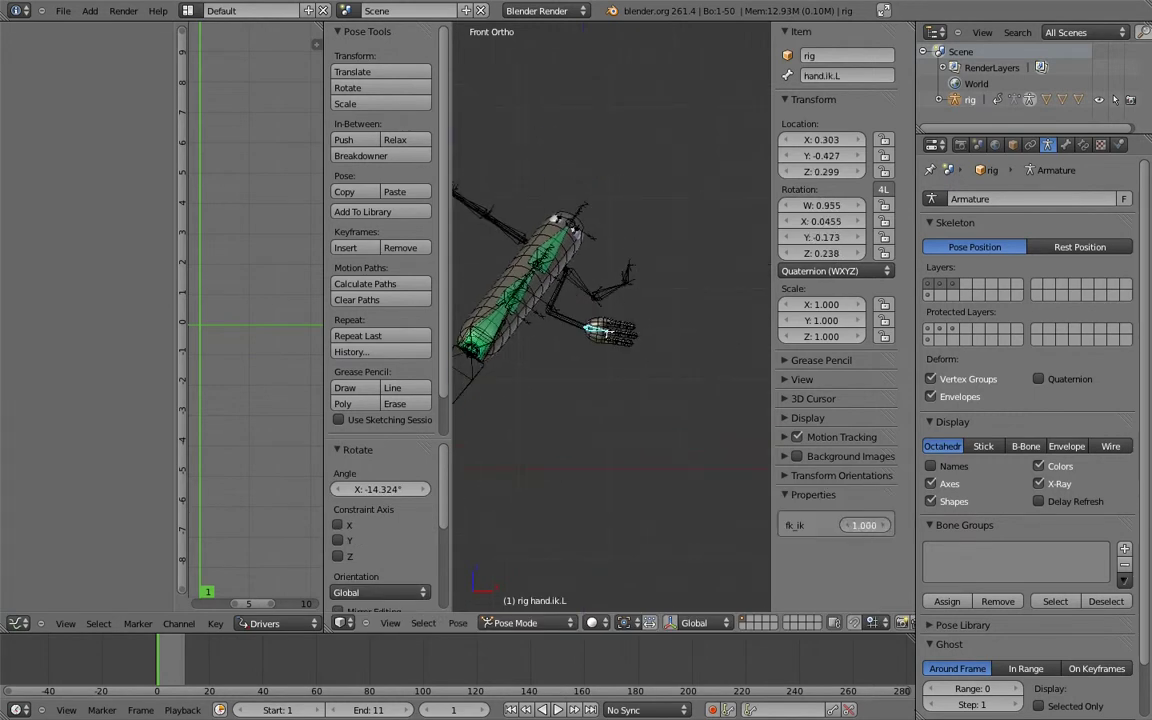
pyautogui.moveTo(838, 505); pyautogui.dragTo(564, 453)
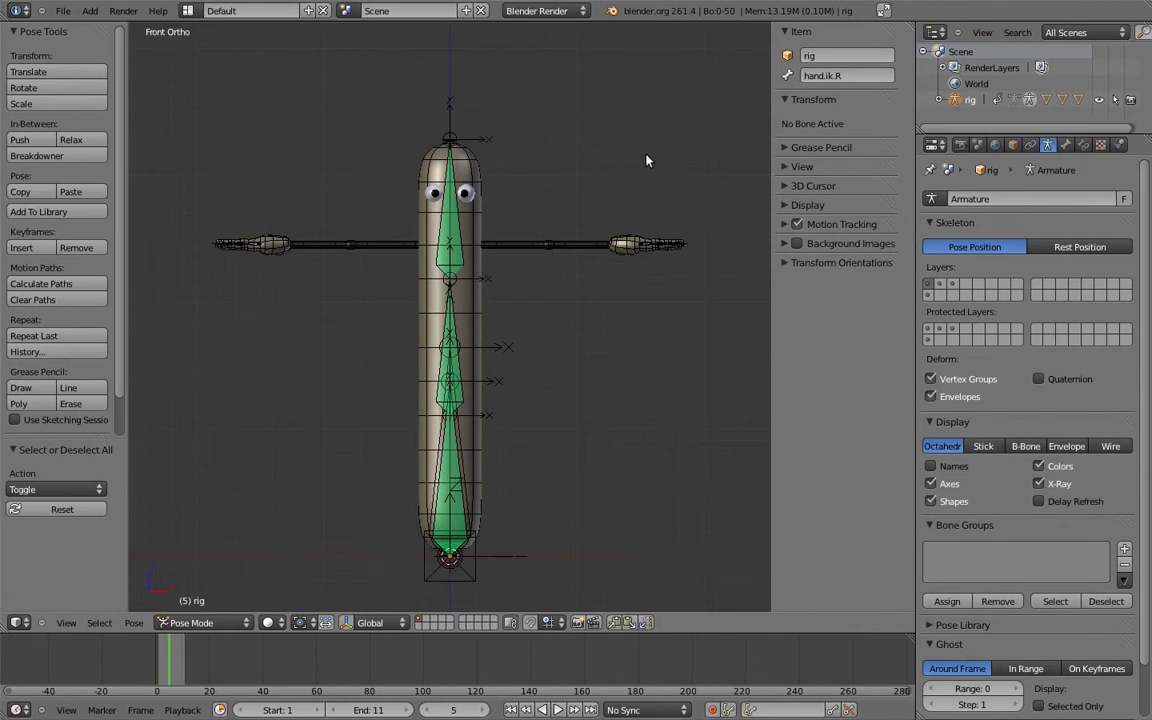
# From top view, set finger_c.01.L and finger_c.02.L to YZX Euler rotation
pyautogui.scroll(2, 580, 234)
pyautogui.keyDown('shift'); pyautogui.moveTo(580, 234); pyautogui.dragTo(362, 246, button='middle'); pyautogui.keyUp('shift')
pyautogui.scroll(3, 362, 246)
pyautogui.moveTo(527, 265)
pyautogui.mouseDown(button='middle')
pyautogui.moveTo(425, 295)
pyautogui.moveTo(422, 373)
pyautogui.mouseUp(button='middle')
pyautogui.press('KP_7')
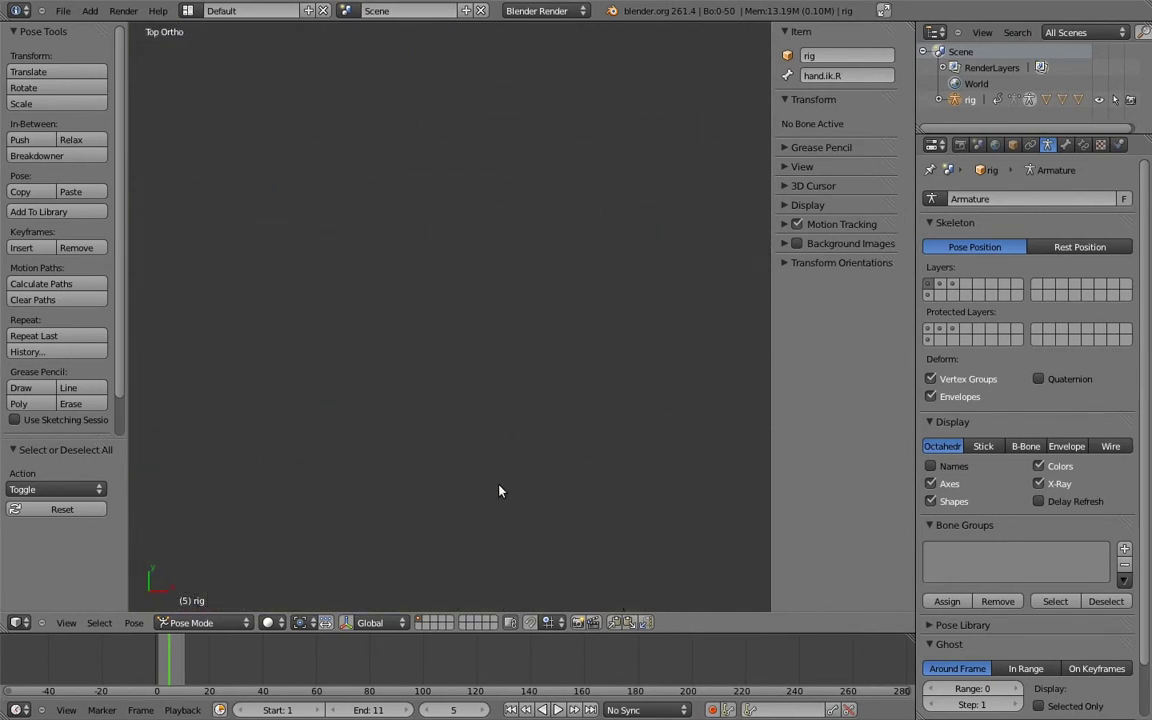
pyautogui.keyDown('shift'); pyautogui.moveTo(501, 488); pyautogui.dragTo(480, 318, button='middle'); pyautogui.keyUp('shift')
pyautogui.keyDown('shift'); pyautogui.scroll(-5, 480, 318); pyautogui.keyUp('shift')
pyautogui.rightClick(443, 366)
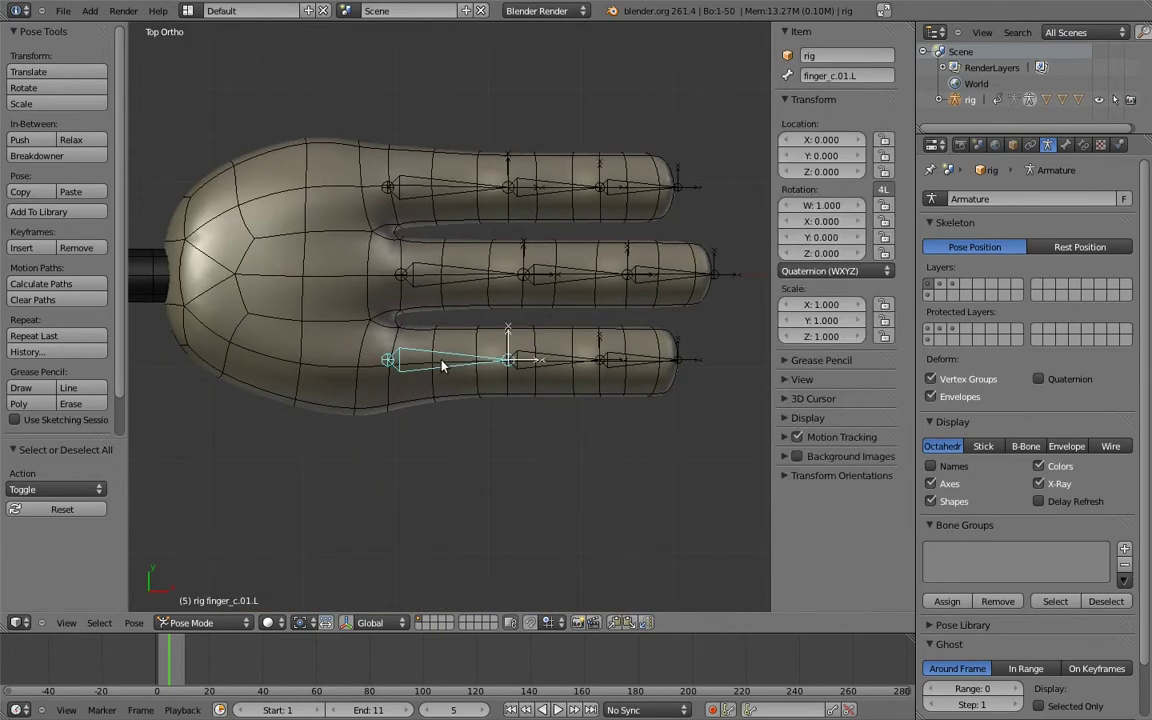
pyautogui.click(826, 271)
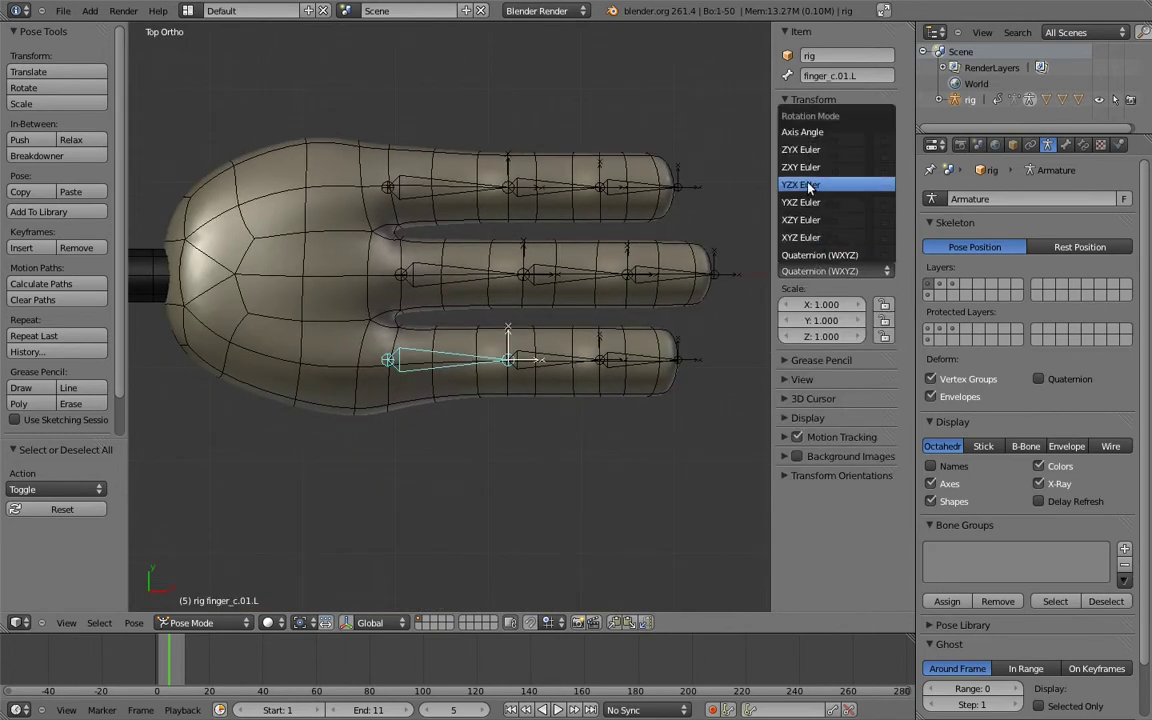
pyautogui.click(814, 190)
pyautogui.rightClick(560, 361)
pyautogui.click(836, 255)
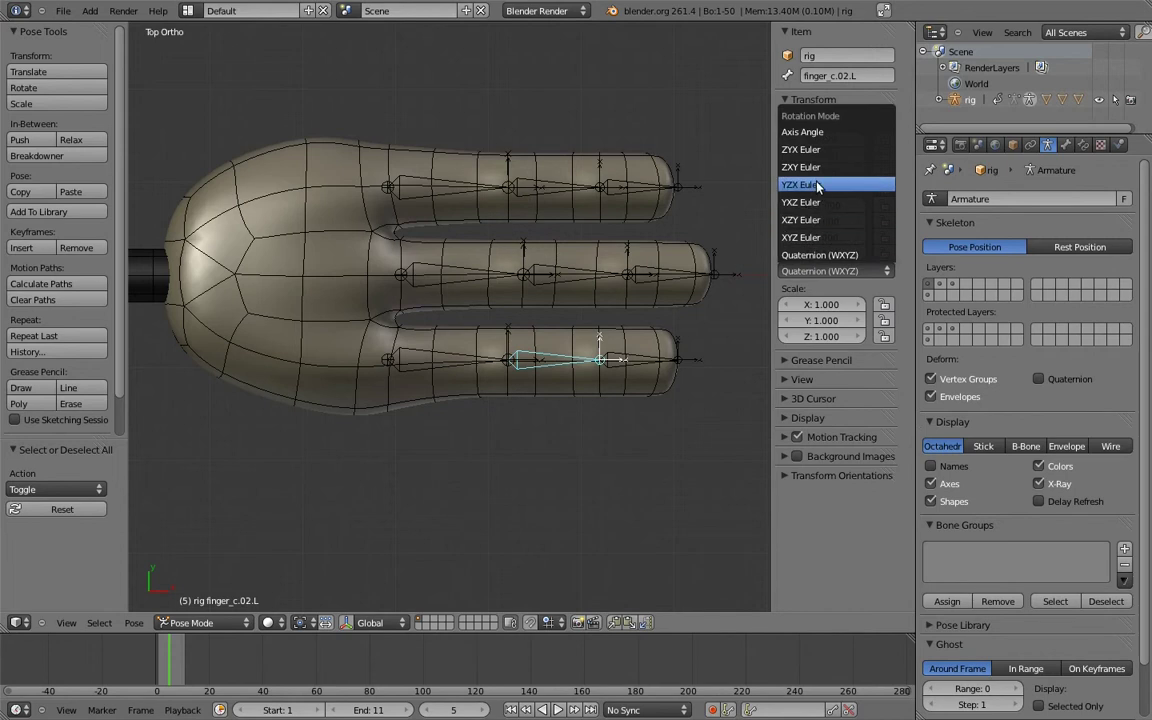
pyautogui.click(815, 185)
# Set finger_c.03.L and a middle-finger bone to YZX Euler rotation
pyautogui.rightClick(640, 360)
pyautogui.click(826, 271)
pyautogui.click(815, 185)
pyautogui.rightClick(455, 273)
pyautogui.click(826, 270)
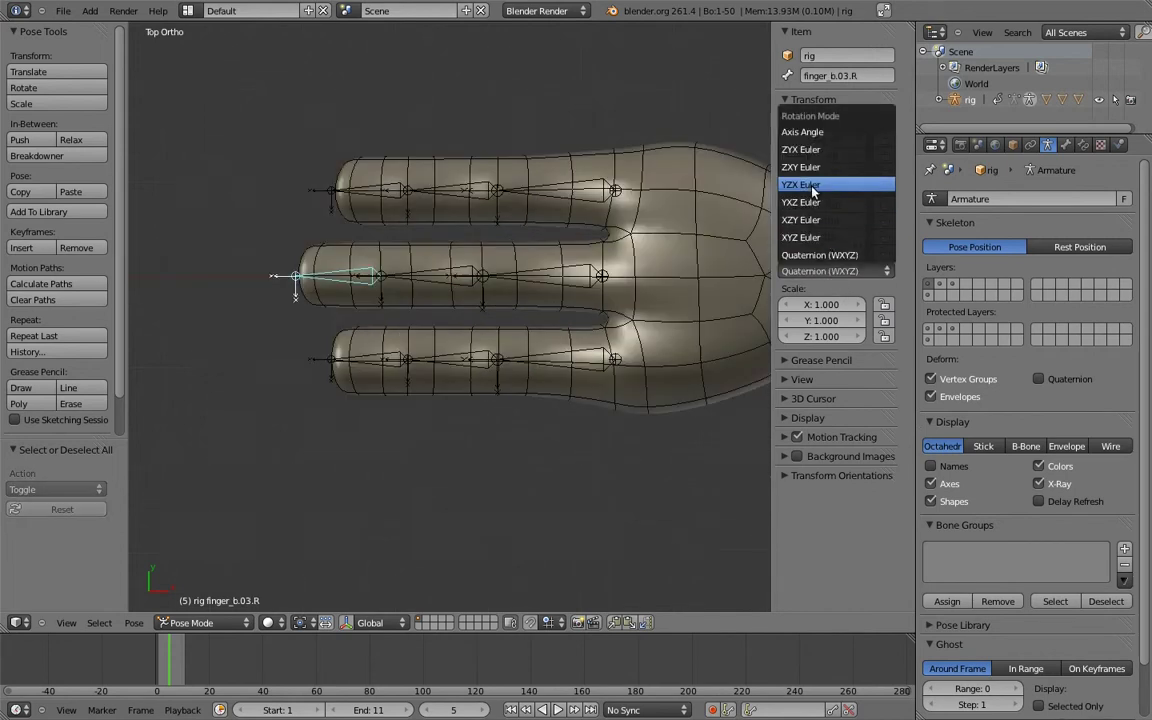
pyautogui.click(813, 185)
# Set finger_a.01.R, finger_a.02.R and finger_a.03.R to YZX Euler rotation
pyautogui.rightClick(590, 192)
pyautogui.click(826, 271)
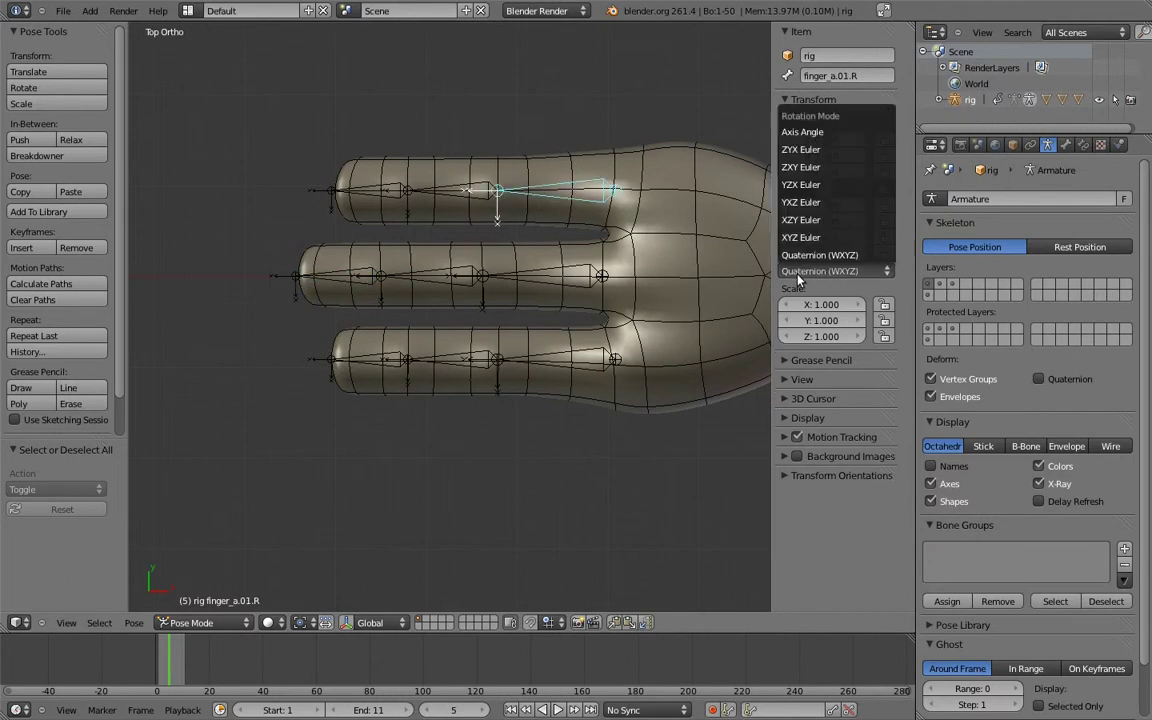
pyautogui.click(803, 187)
pyautogui.rightClick(470, 190)
pyautogui.click(826, 271)
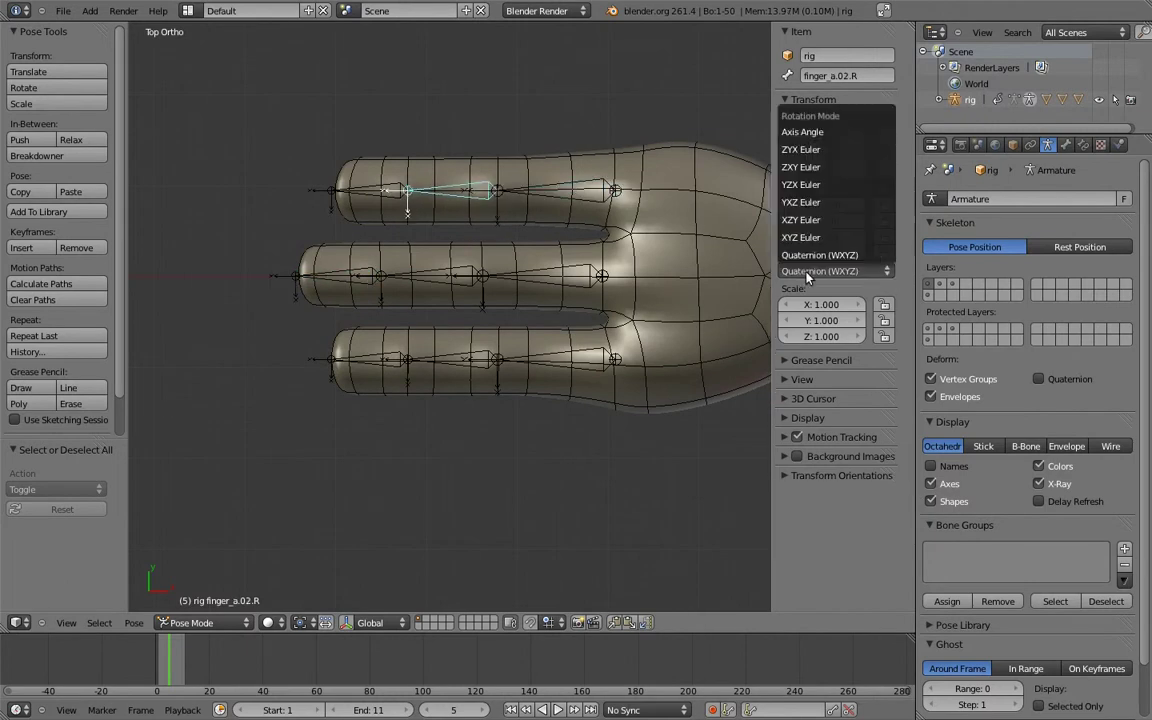
pyautogui.click(801, 185)
pyautogui.rightClick(385, 192)
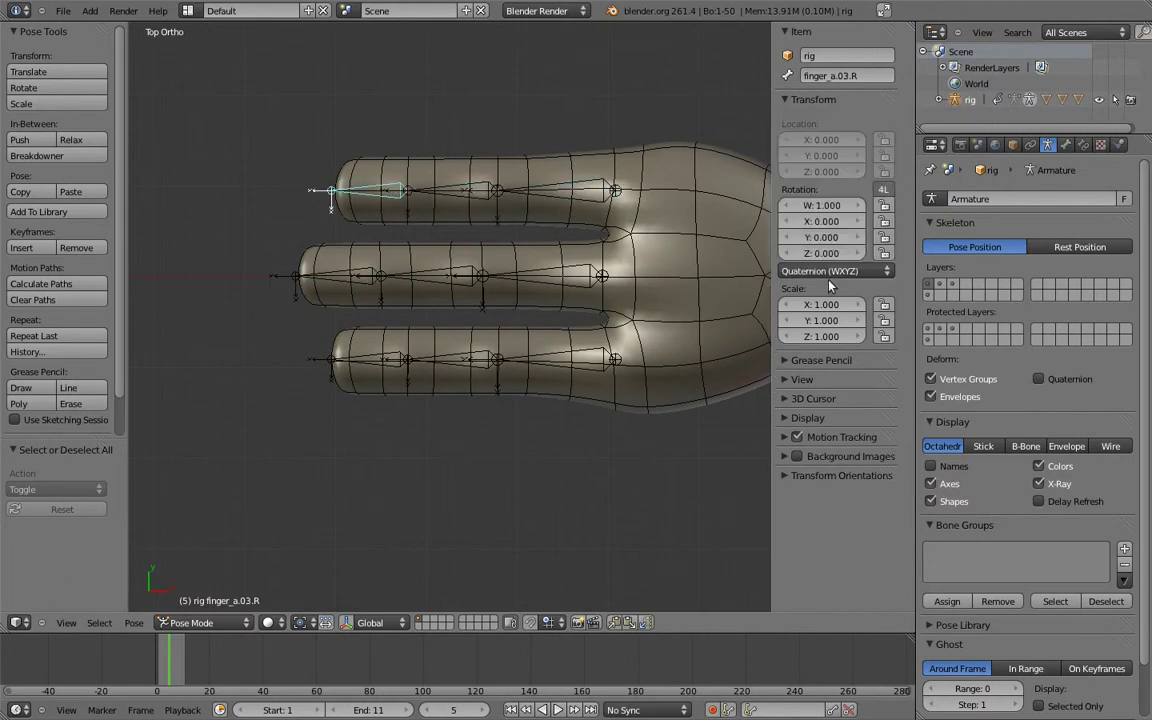
pyautogui.click(835, 255)
pyautogui.click(803, 186)
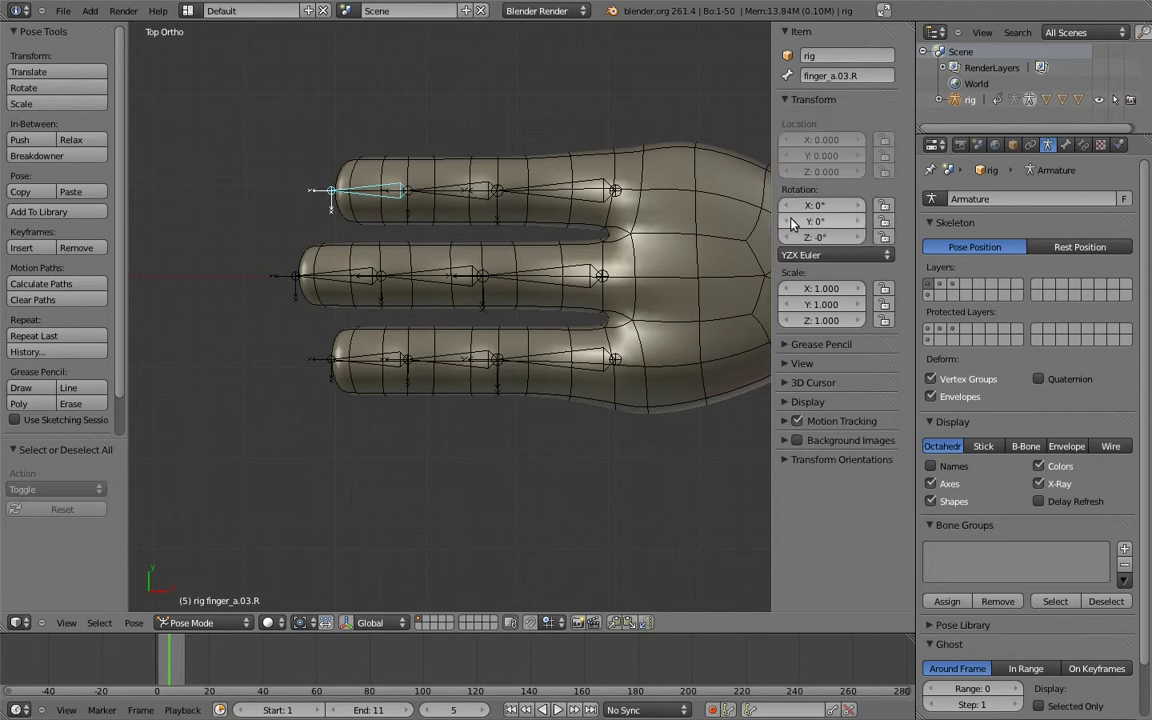
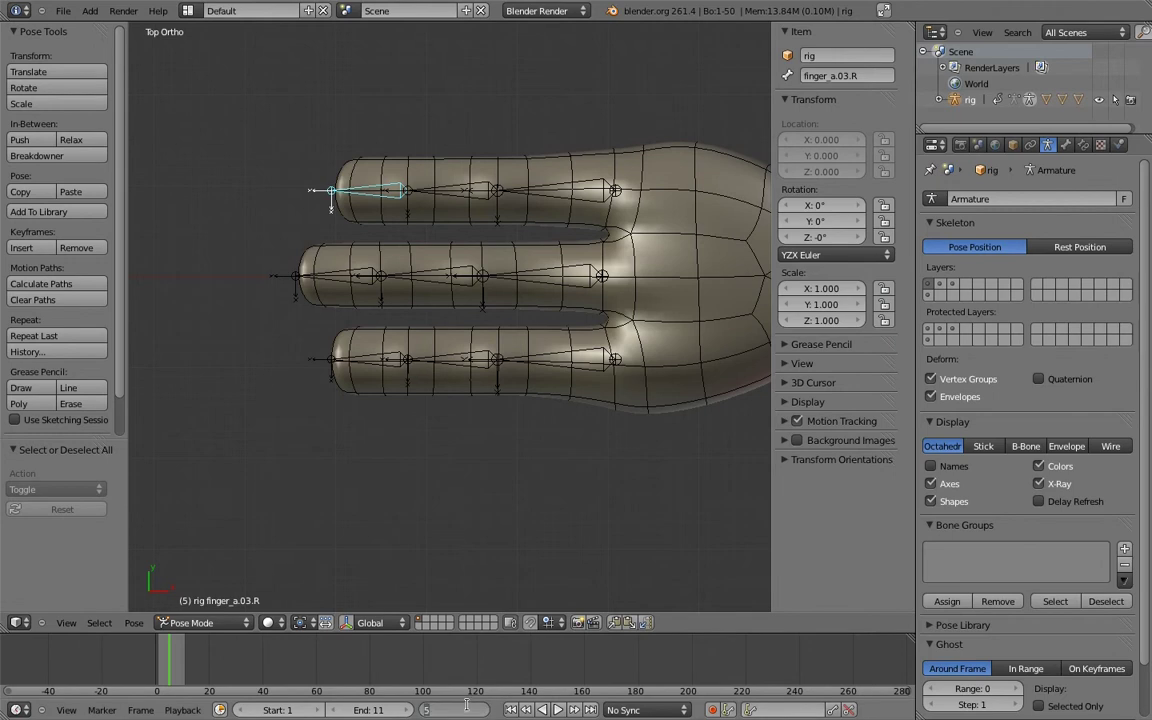
pyautogui.write('1')
# At frame 1, box-select the finger bones and insert a rotation keyframe in their straight pose
pyautogui.press('Return')
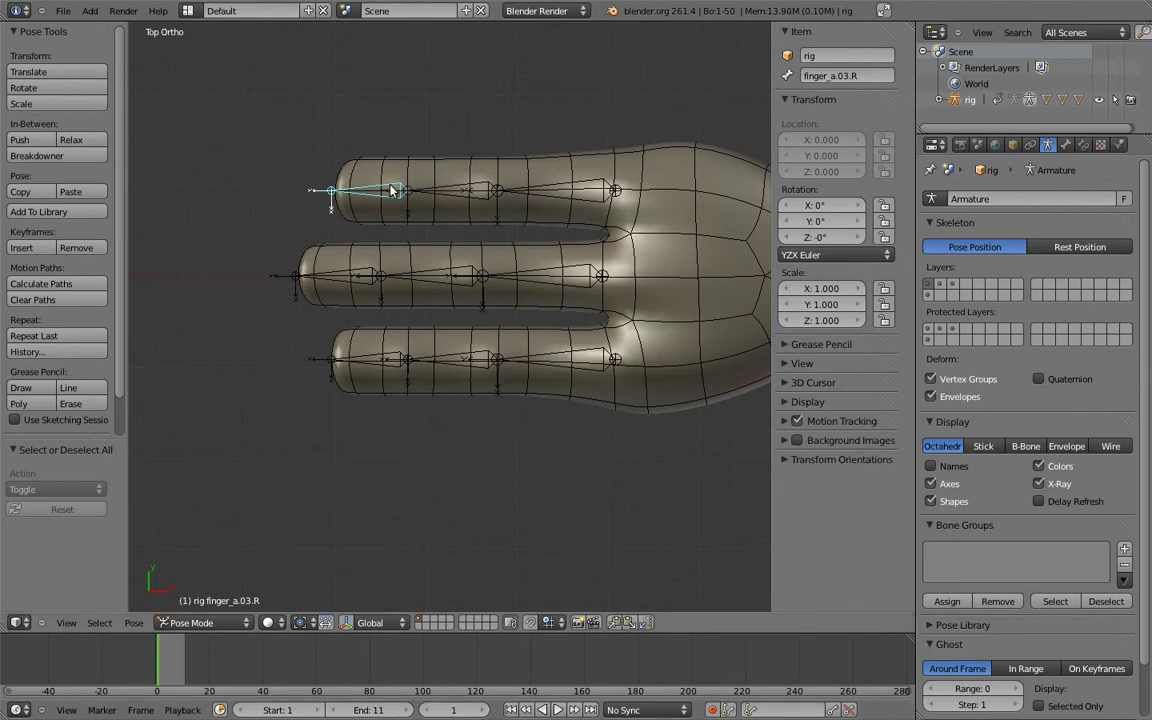
pyautogui.moveTo(296, 135); pyautogui.dragTo(514, 347)
pyautogui.moveTo(600, 300)
pyautogui.mouseDown(button='middle')
pyautogui.moveTo(482, 241)
pyautogui.moveTo(418, 252)
pyautogui.mouseUp(button='middle')
pyautogui.scroll(2, 453, 278)
pyautogui.moveTo(412, 205); pyautogui.dragTo(519, 346)
pyautogui.press('KP_1')
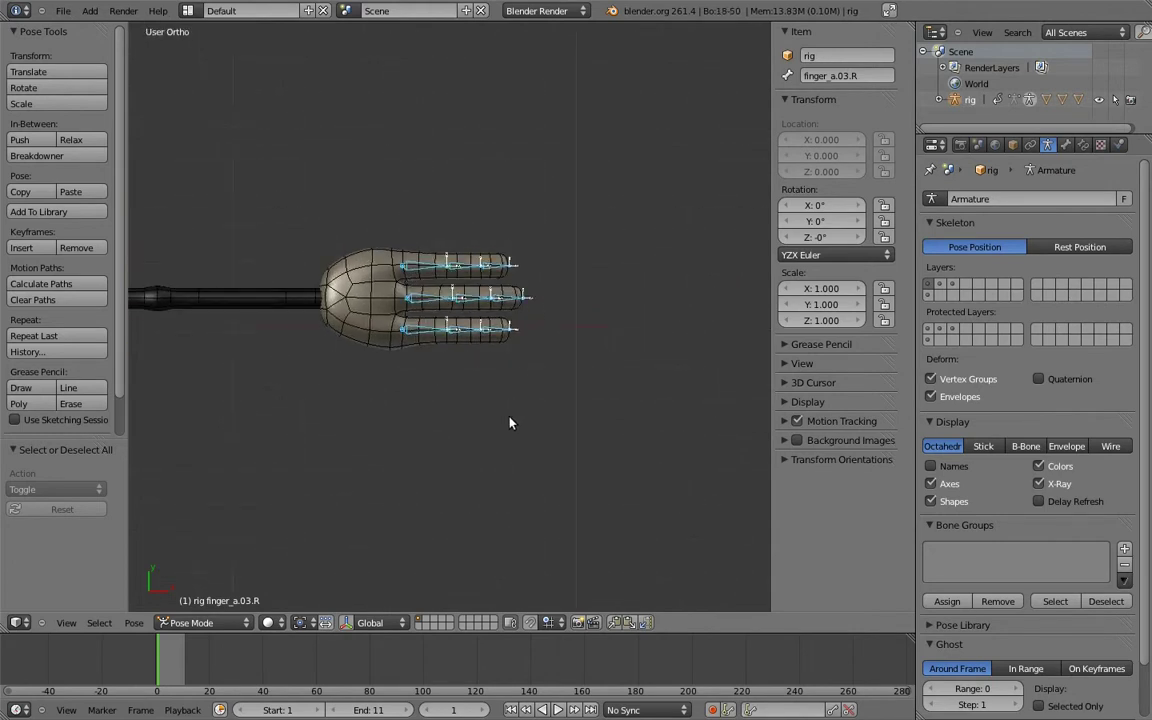
pyautogui.scroll(-2, 540, 386)
pyautogui.scroll(-2, 573, 275)
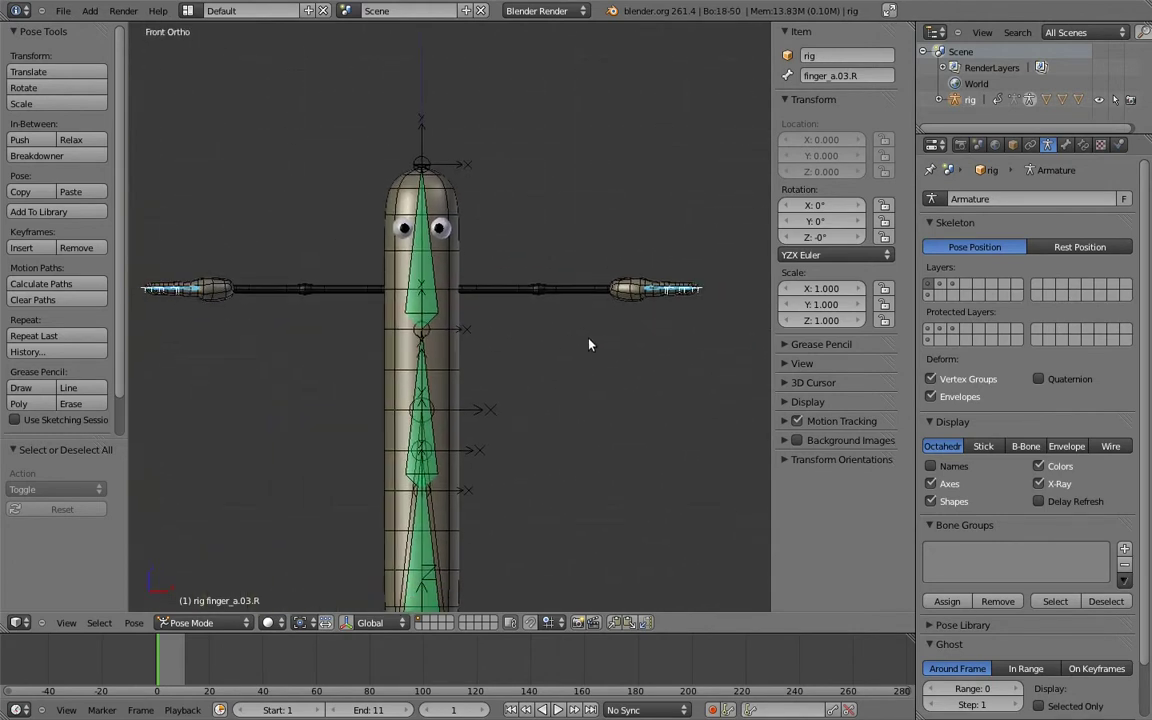
pyautogui.press('i')
pyautogui.click(570, 362)
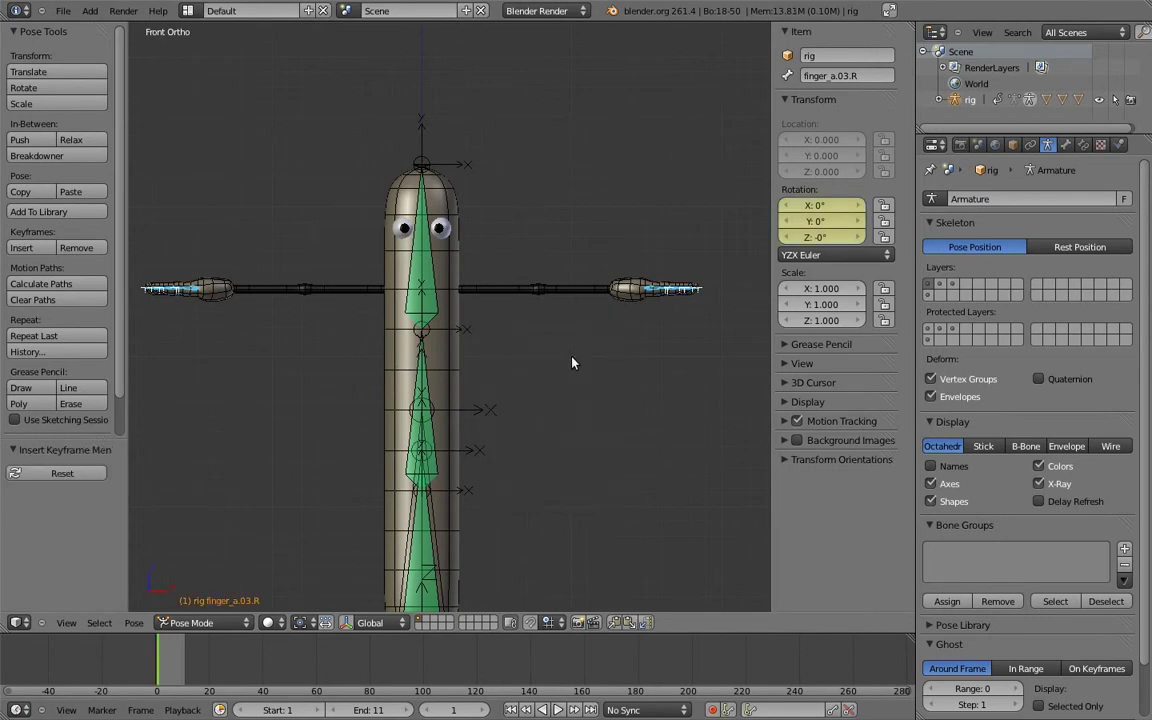
# Set the current frame to 11
pyautogui.click(459, 710)
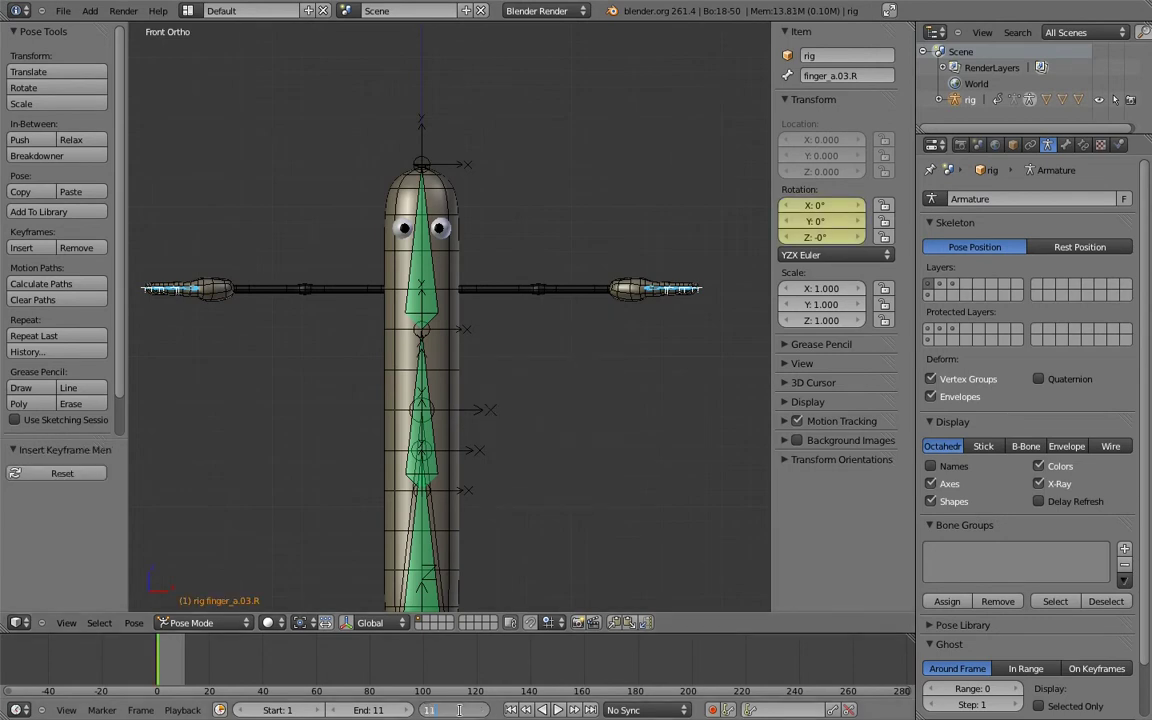
pyautogui.press('Return')
pyautogui.scroll(2, 640, 282)
pyautogui.scroll(3, 579, 288)
pyautogui.scroll(2, 527, 321)
pyautogui.scroll(1, 483, 400)
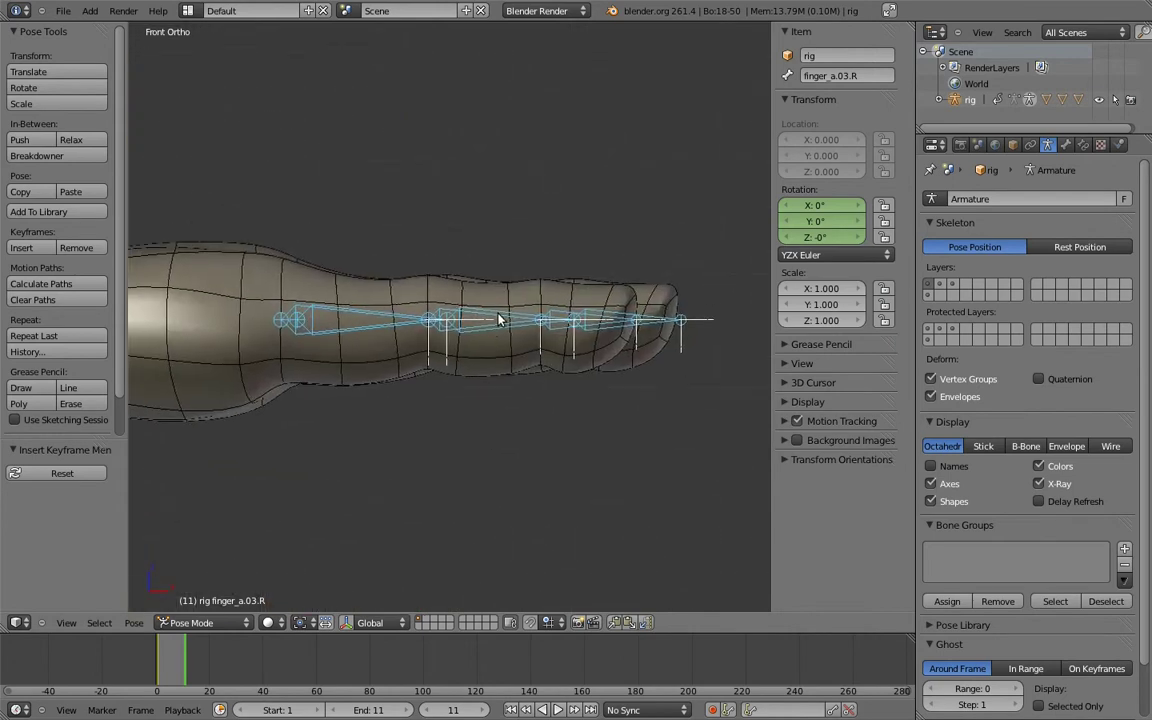
# Curl the first hand's finger bones down 105° and the fingertips 75°
pyautogui.press('a')
pyautogui.press('b')
pyautogui.moveTo(446, 281); pyautogui.dragTo(650, 369)
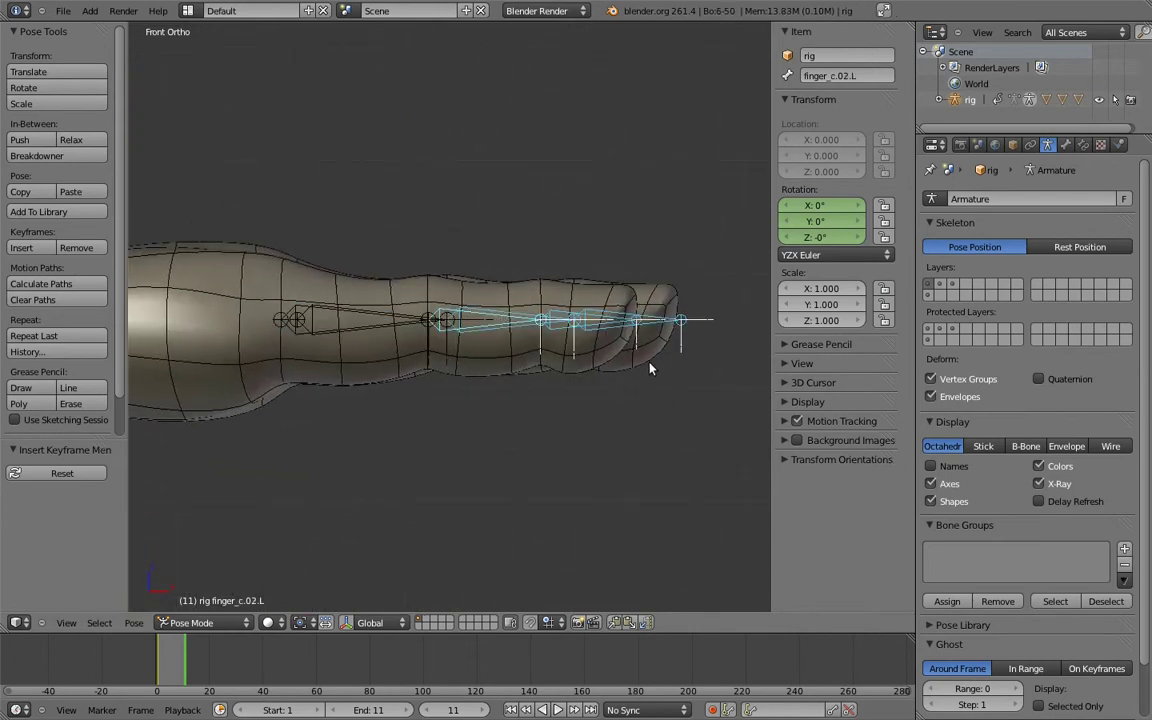
pyautogui.press('r')
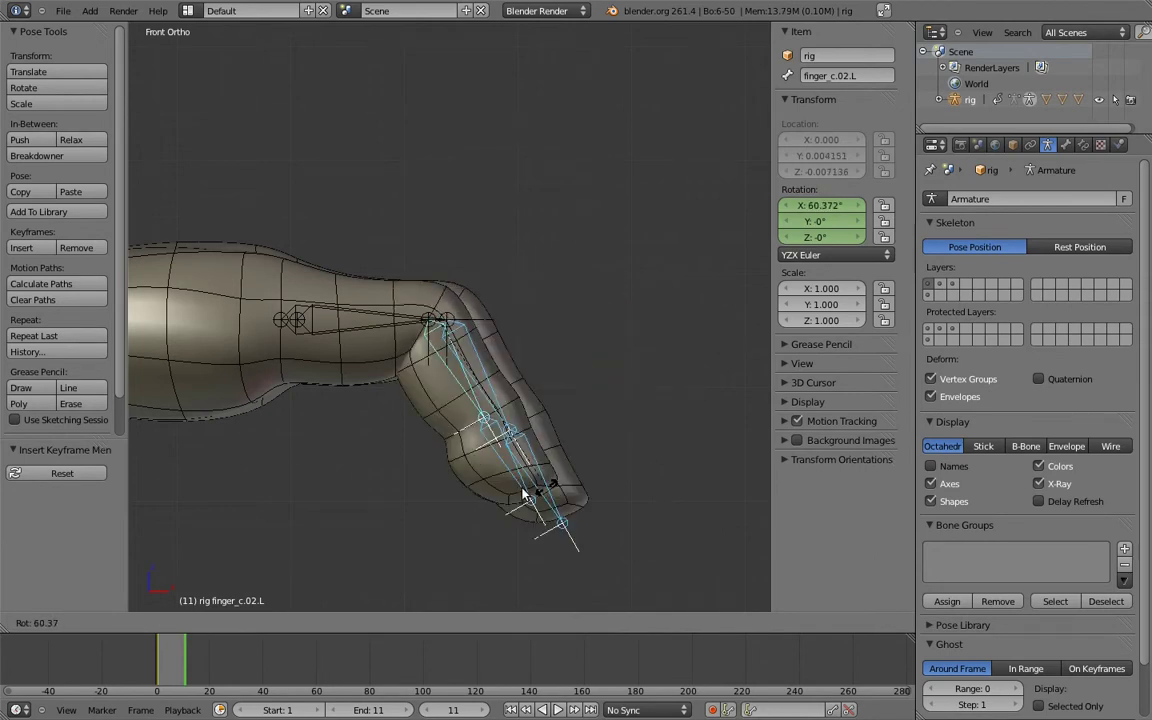
pyautogui.click(399, 498)
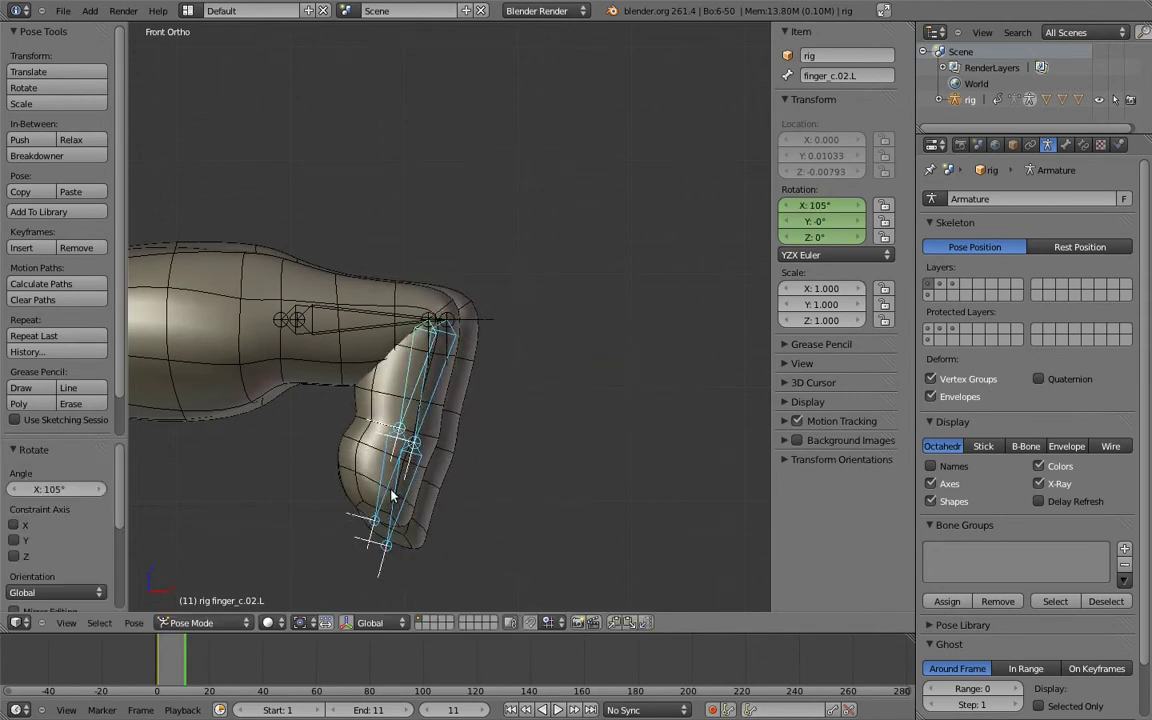
pyautogui.rightClick(352, 450)
pyautogui.press('b')
pyautogui.moveTo(345, 486); pyautogui.dragTo(393, 475)
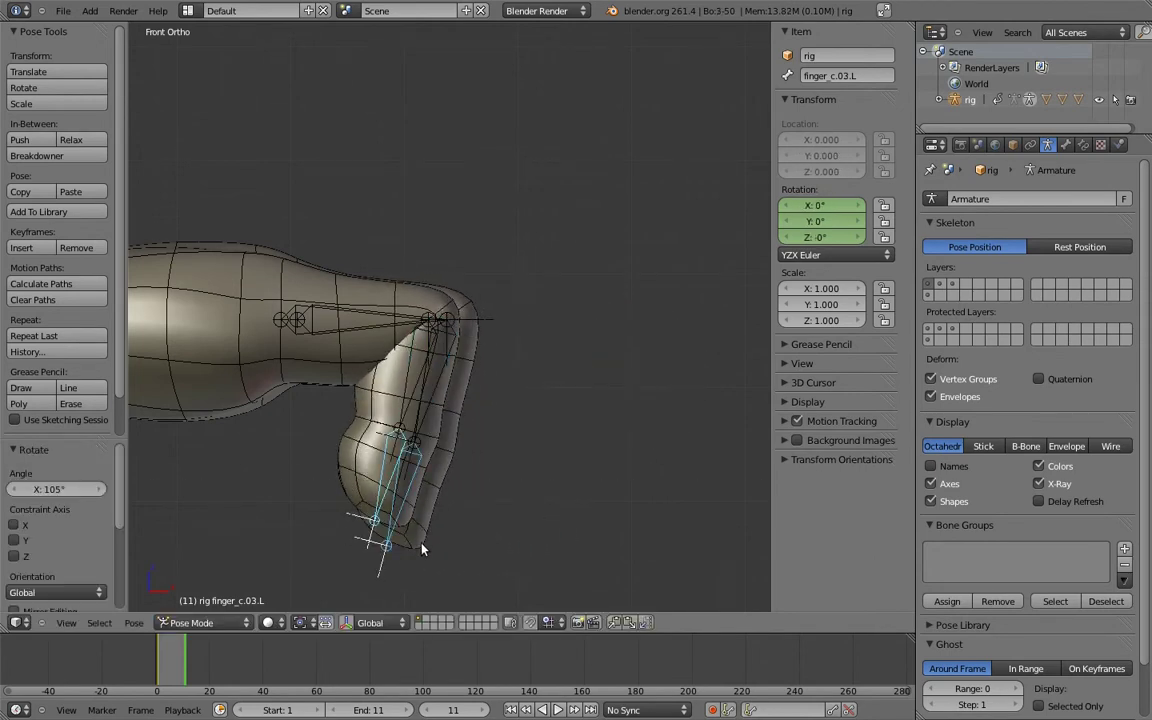
pyautogui.press('r')
pyautogui.click(313, 474)
# Bring the other hand into view and box-select its curled finger bones
pyautogui.moveTo(329, 483)
pyautogui.keyDown('shift'); pyautogui.mouseDown(button='middle')
pyautogui.moveTo(386, 470)
pyautogui.moveTo(534, 480)
pyautogui.mouseUp(button='middle'); pyautogui.keyUp('shift')
pyautogui.scroll(-2, 391, 441)
pyautogui.scroll(-3, 520, 450)
pyautogui.moveTo(419, 378)
pyautogui.keyDown('shift'); pyautogui.mouseDown(button='middle')
pyautogui.moveTo(740, 386)
pyautogui.moveTo(729, 316)
pyautogui.mouseUp(button='middle'); pyautogui.keyUp('shift')
pyautogui.keyDown('shift'); pyautogui.moveTo(148, 320); pyautogui.dragTo(561, 330, button='middle'); pyautogui.keyUp('shift')
pyautogui.scroll(2, 561, 330)
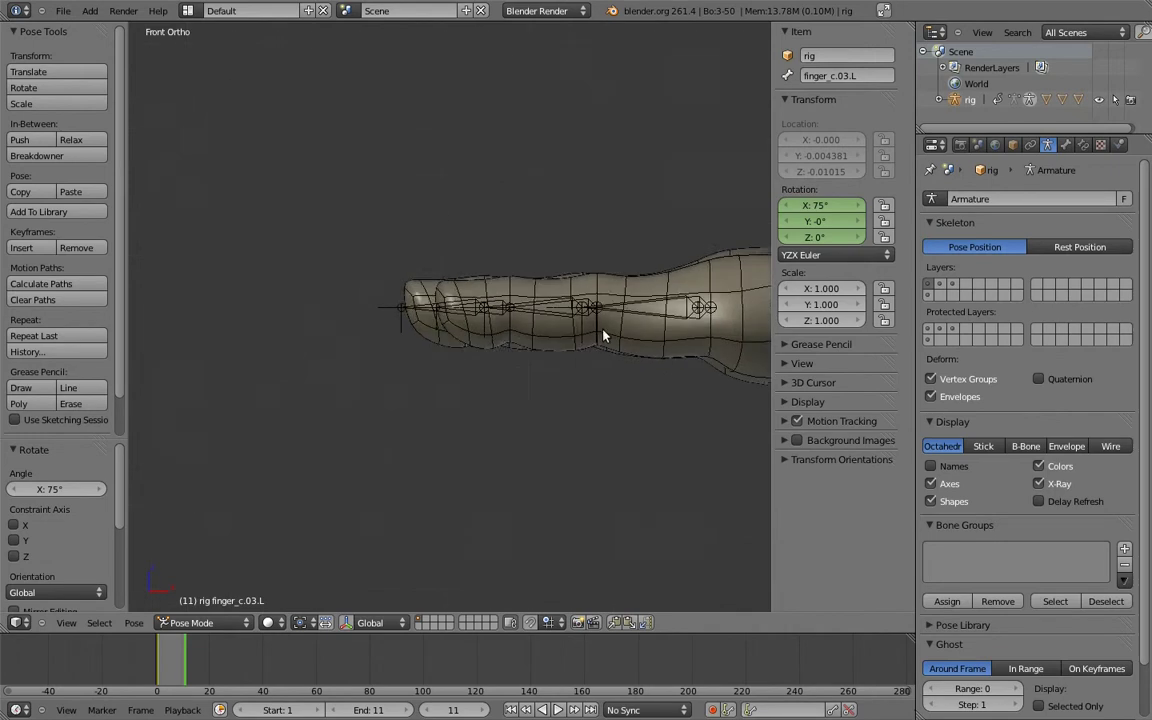
pyautogui.scroll(2, 527, 334)
pyautogui.rightClick(516, 323)
pyautogui.press('b')
pyautogui.moveTo(334, 303); pyautogui.dragTo(506, 403)
pyautogui.scroll(-3, 437, 238)
pyautogui.press('b')
pyautogui.moveTo(360, 283); pyautogui.dragTo(445, 386)
pyautogui.press('KP_Decimal')
pyautogui.press('b')
pyautogui.moveTo(504, 283); pyautogui.dragTo(581, 386)
pyautogui.keyDown('shift'); pyautogui.moveTo(581, 386); pyautogui.dragTo(617, 360, button='middle'); pyautogui.keyUp('shift')
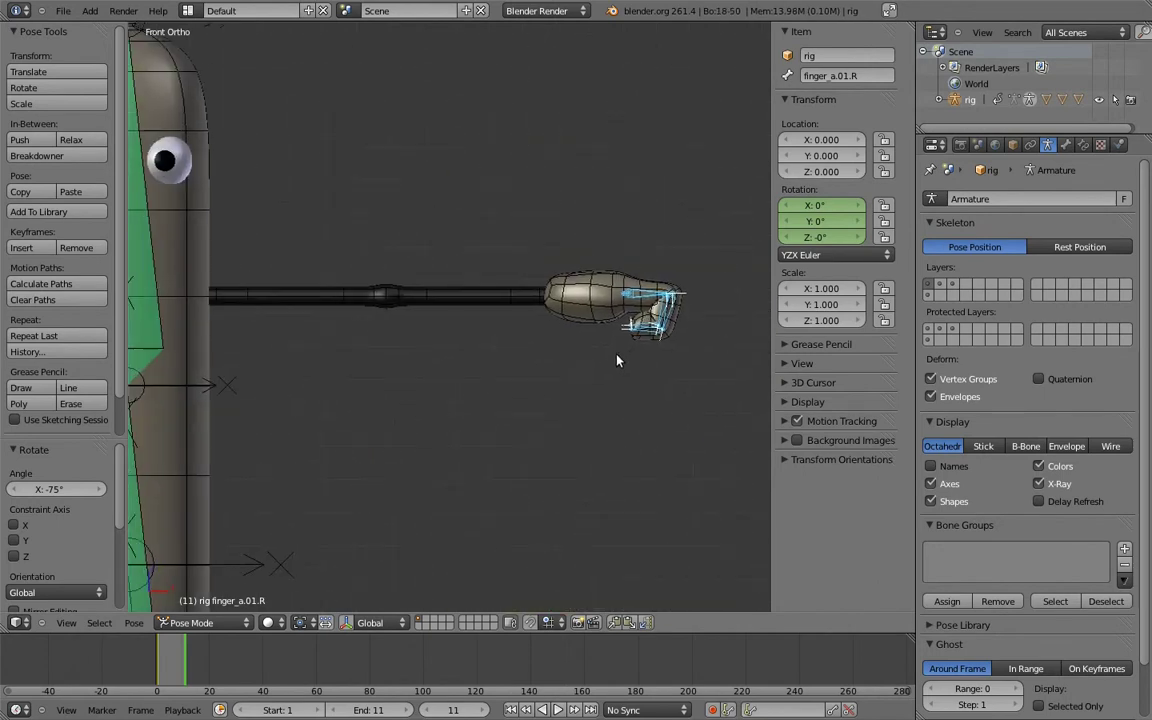
# Insert a rotation keyframe for the curled fingers at frame 11
pyautogui.press('i')
pyautogui.click(568, 394)
pyautogui.scroll(-1, 514, 363)
pyautogui.scroll(-1, 548, 332)
pyautogui.scroll(-2, 622, 334)
pyautogui.scroll(-1, 638, 306)
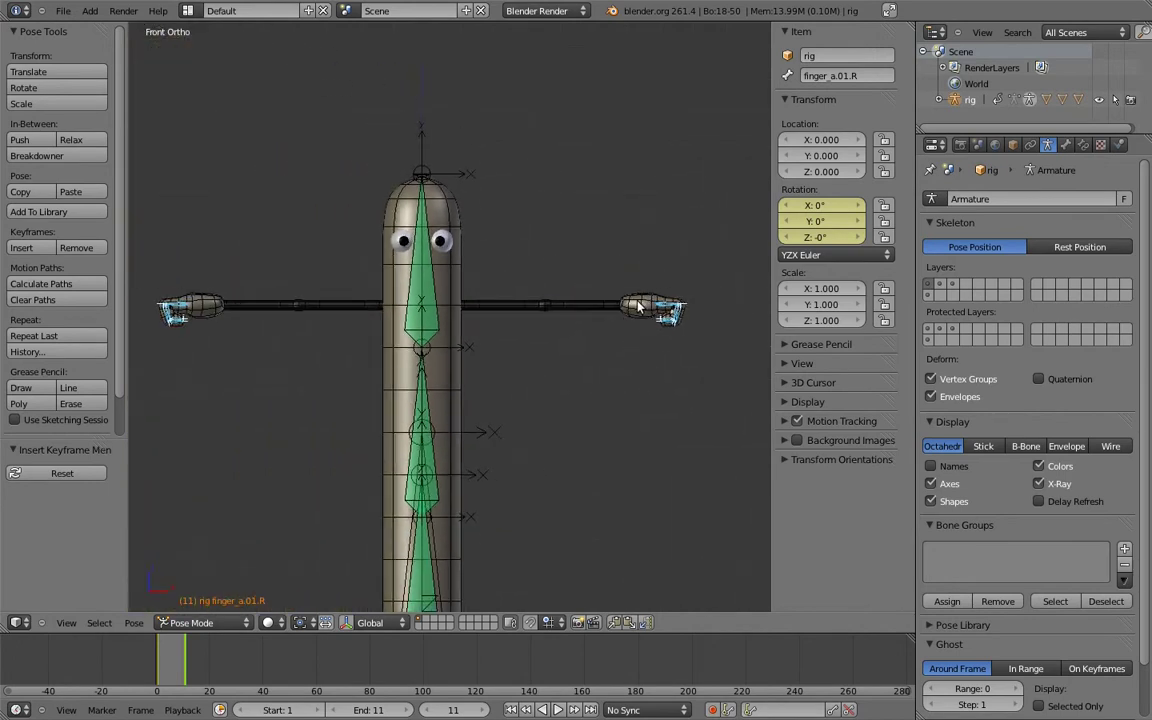
# Deselect all and scrub the timeline around frame 5 to preview the curl
pyautogui.press('a')
pyautogui.moveTo(183, 662)
pyautogui.mouseDown()
pyautogui.moveTo(155, 662)
pyautogui.moveTo(192, 664)
pyautogui.mouseUp()
pyautogui.moveTo(160, 663); pyautogui.dragTo(174, 661)
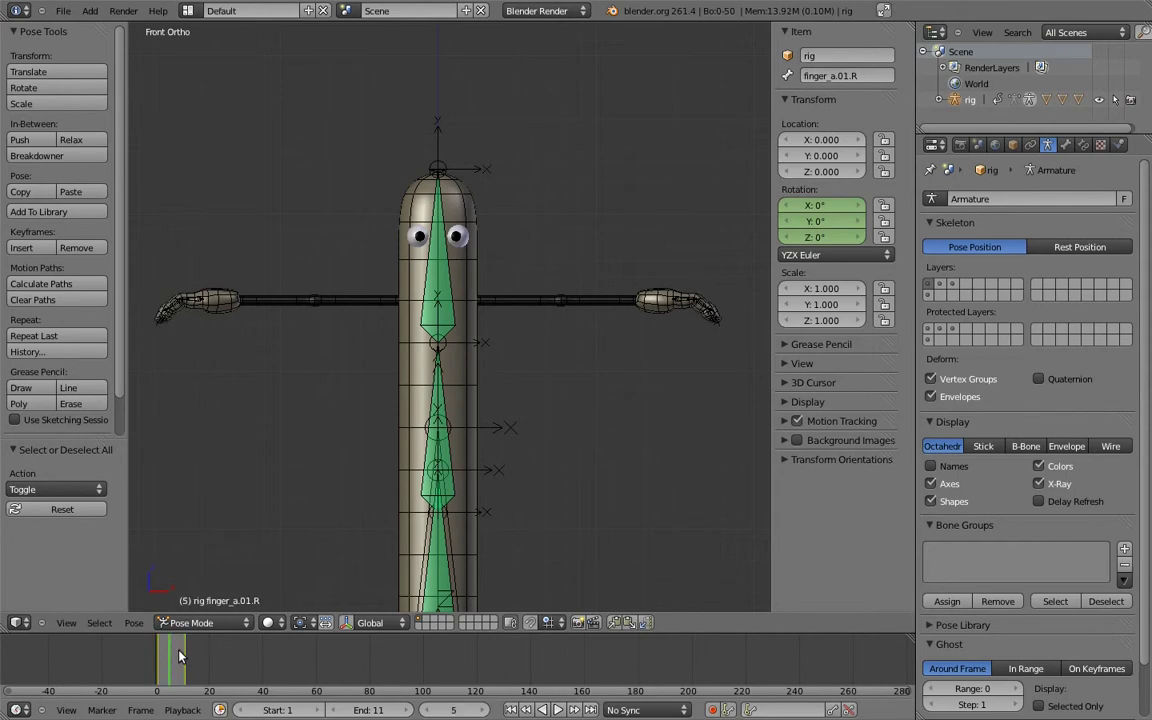
# Split the view and turn the left area into a Dope Sheet Action Editor
pyautogui.moveTo(914, 26)
pyautogui.mouseDown()
pyautogui.moveTo(720, 57)
pyautogui.moveTo(395, 60)
pyautogui.mouseUp()
pyautogui.click(20, 622)
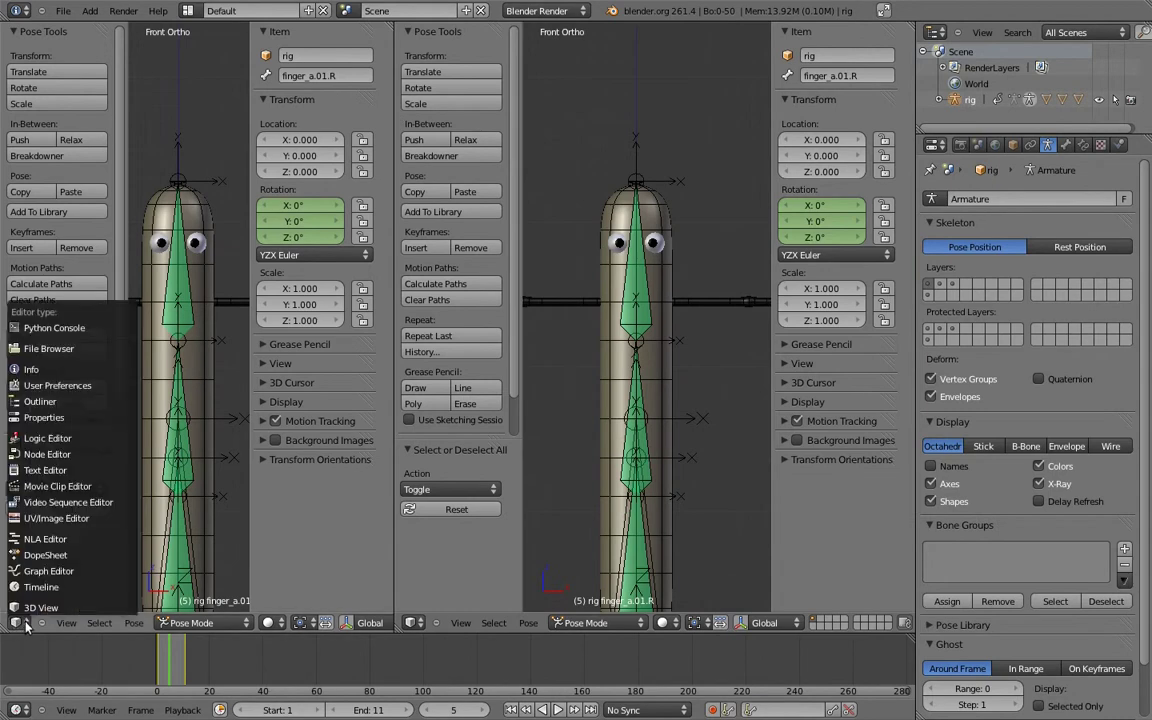
pyautogui.click(45, 555)
pyautogui.click(270, 623)
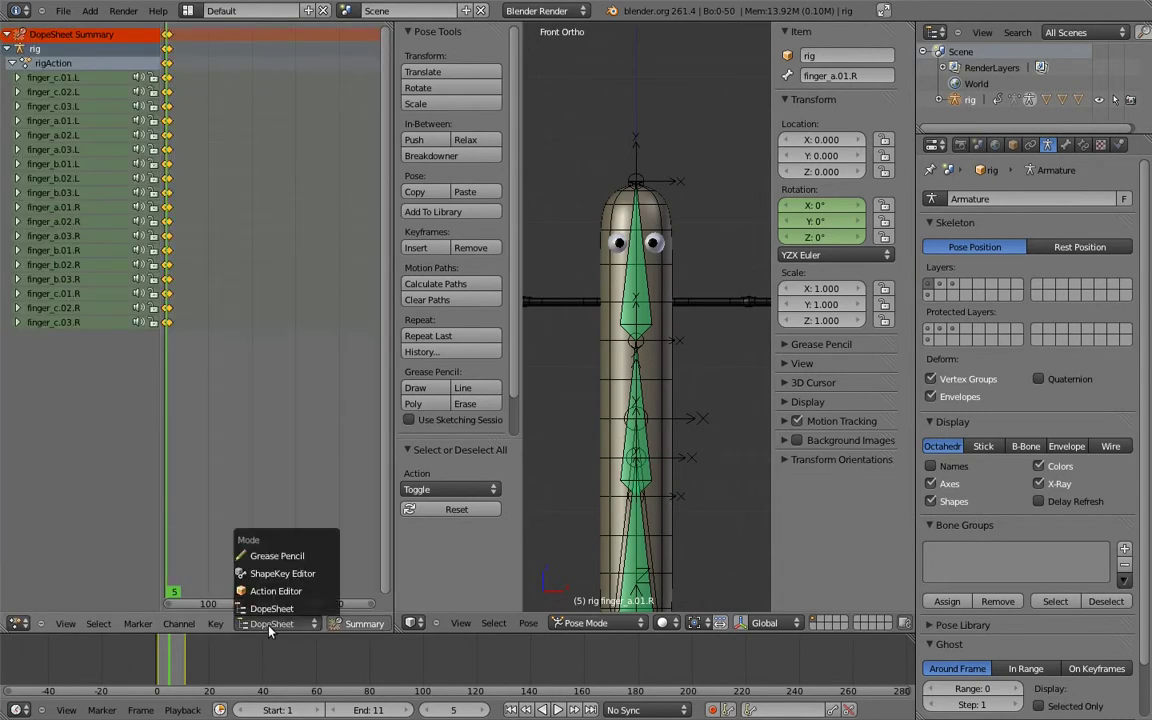
pyautogui.click(276, 591)
pyautogui.scroll(-3, 358, 627)
pyautogui.scroll(-3, 340, 625)
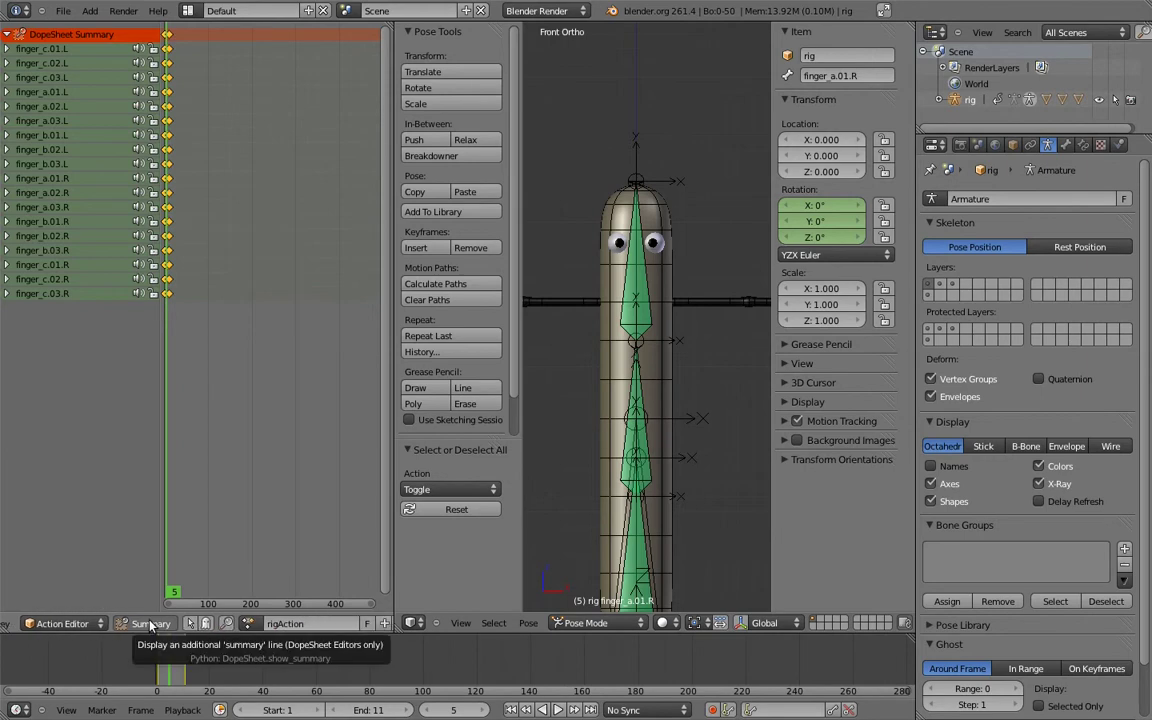
# Rename the action finger_bend, set its keyframes to Linear, and unlink it
pyautogui.doubleClick(309, 623)
pyautogui.write('finger_bend')
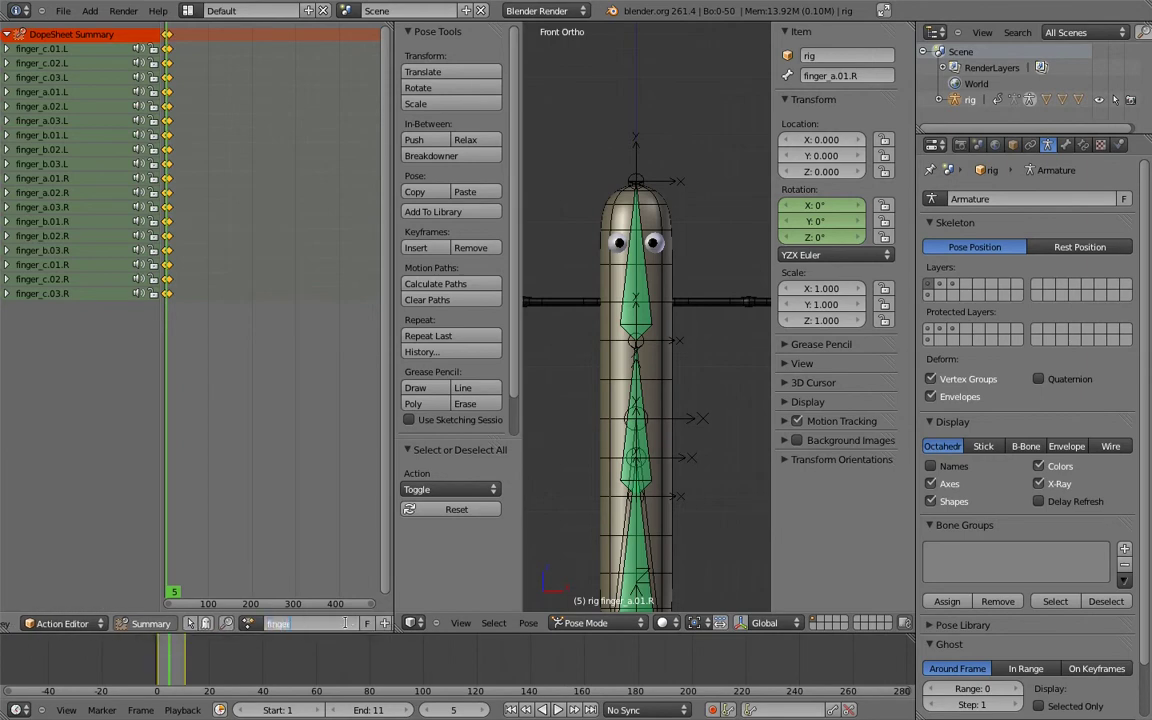
pyautogui.press('Return')
pyautogui.press('t')
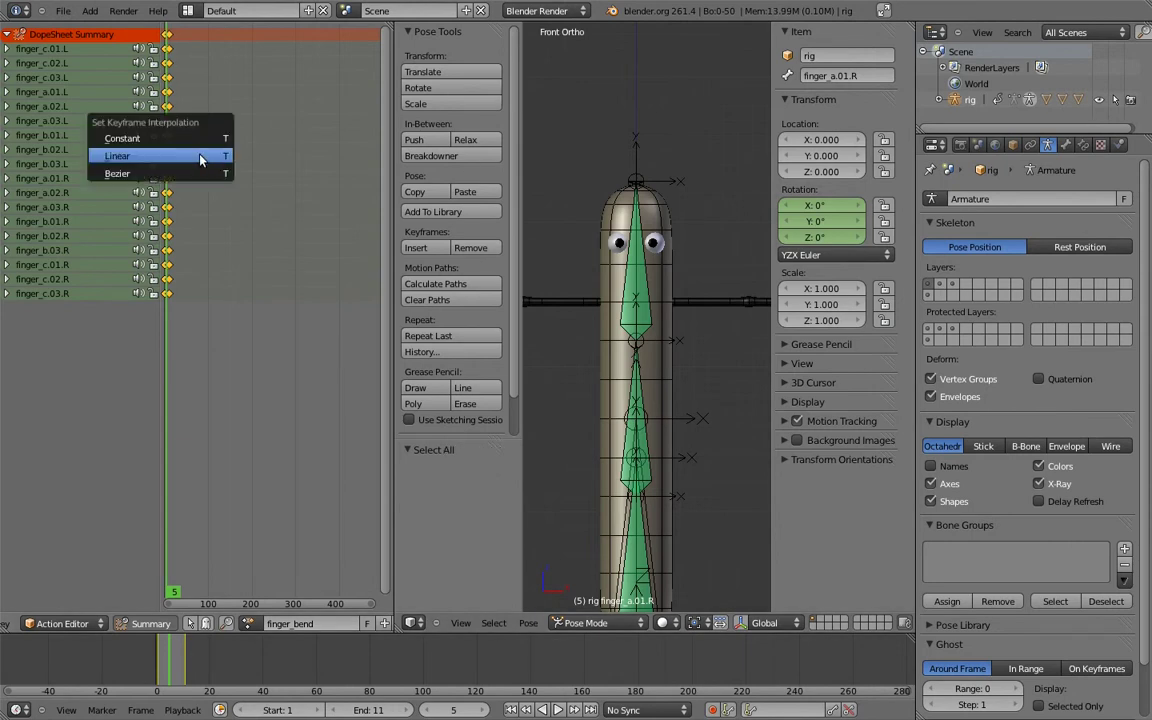
pyautogui.click(199, 155)
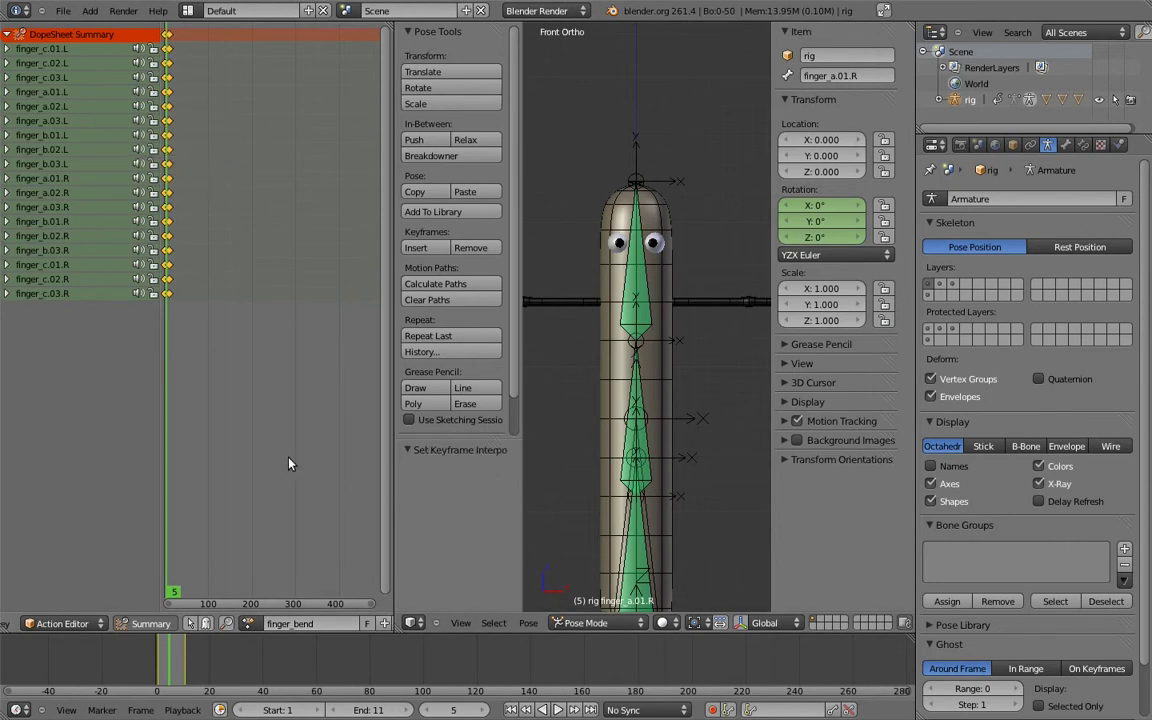
pyautogui.scroll(-3, 325, 625)
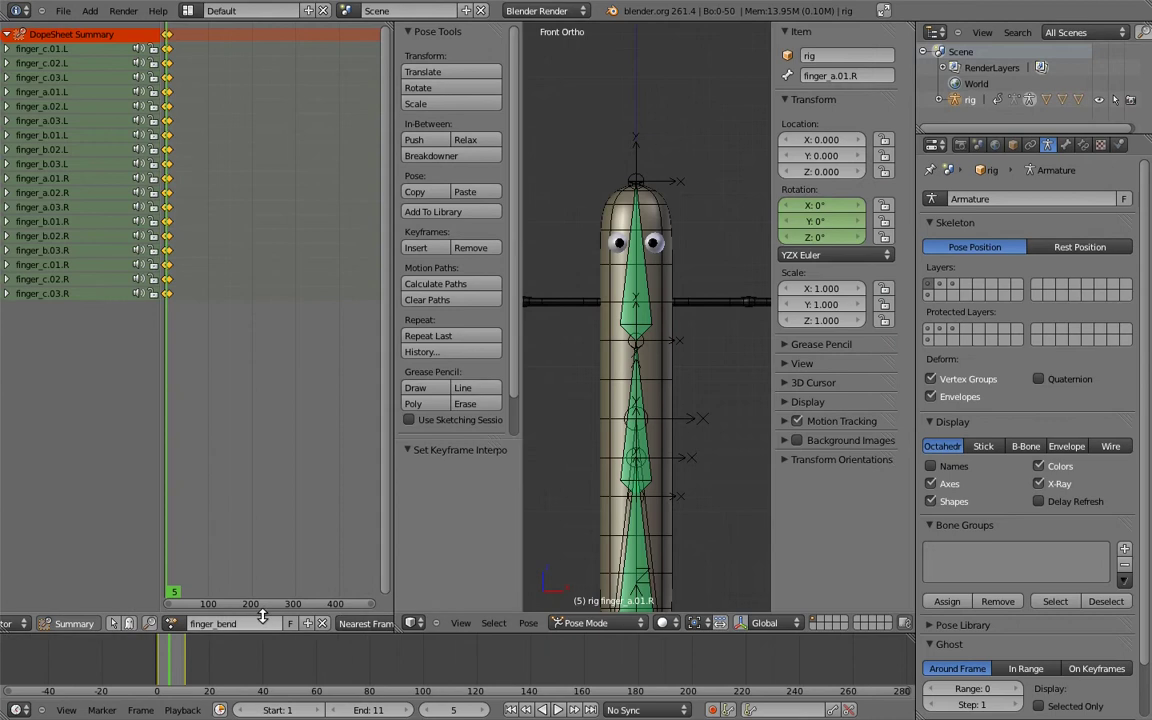
pyautogui.click(323, 623)
# Merge back to a single 3D view and clear all bone rotations to rest
pyautogui.moveTo(395, 633); pyautogui.dragTo(357, 625)
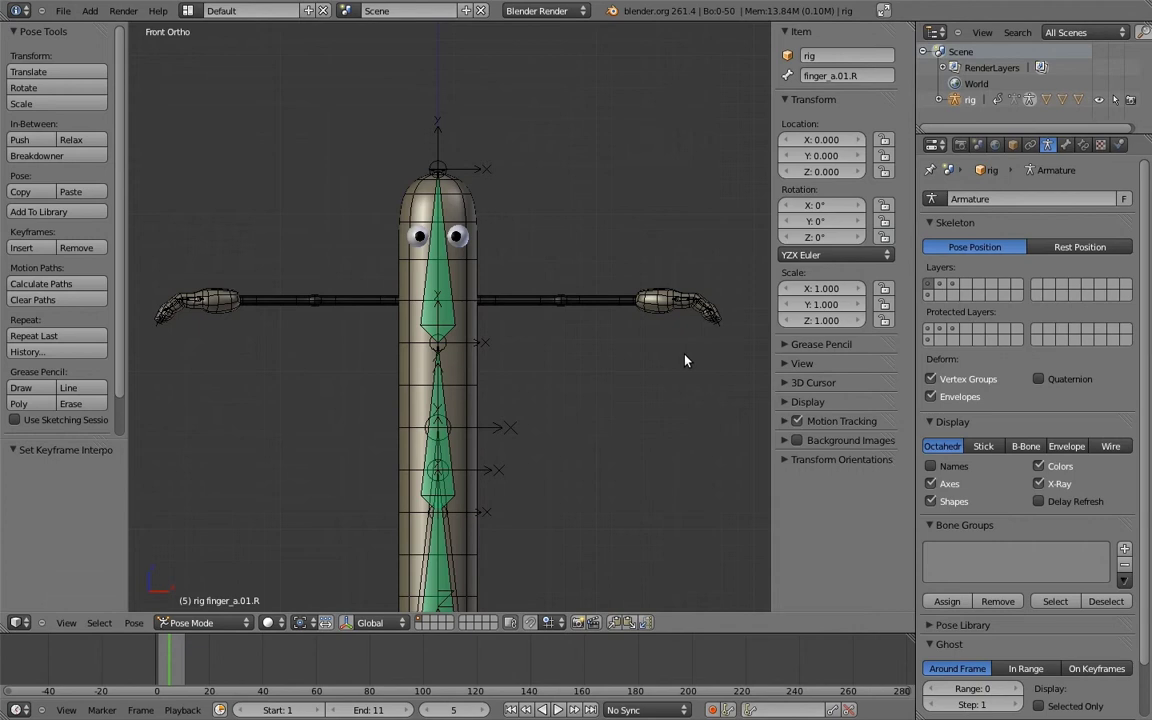
pyautogui.moveTo(188, 661); pyautogui.dragTo(182, 661)
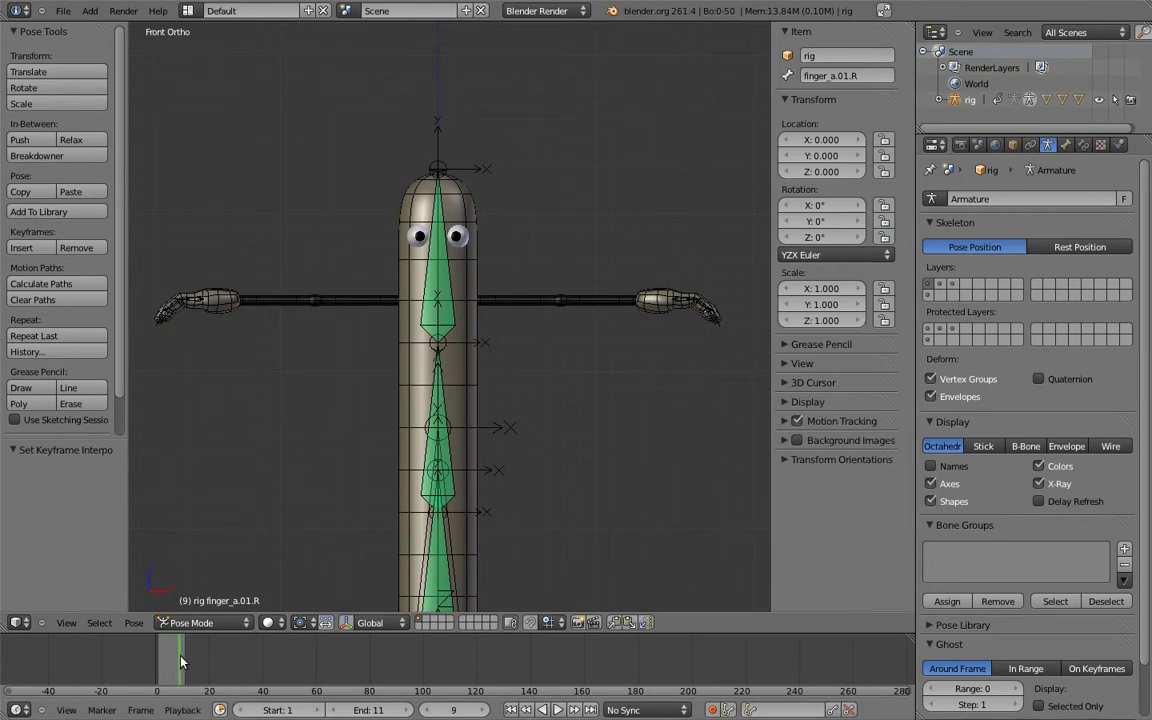
pyautogui.press('a')
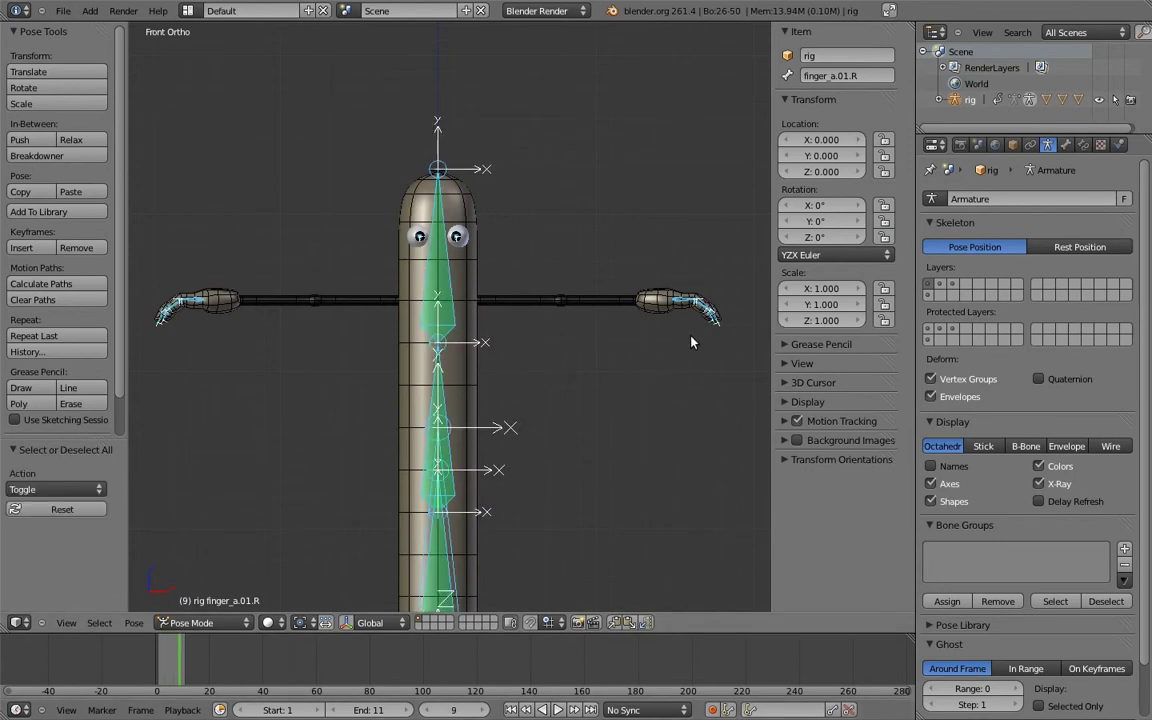
pyautogui.hotkey('alt', 'r')
pyautogui.press('a')
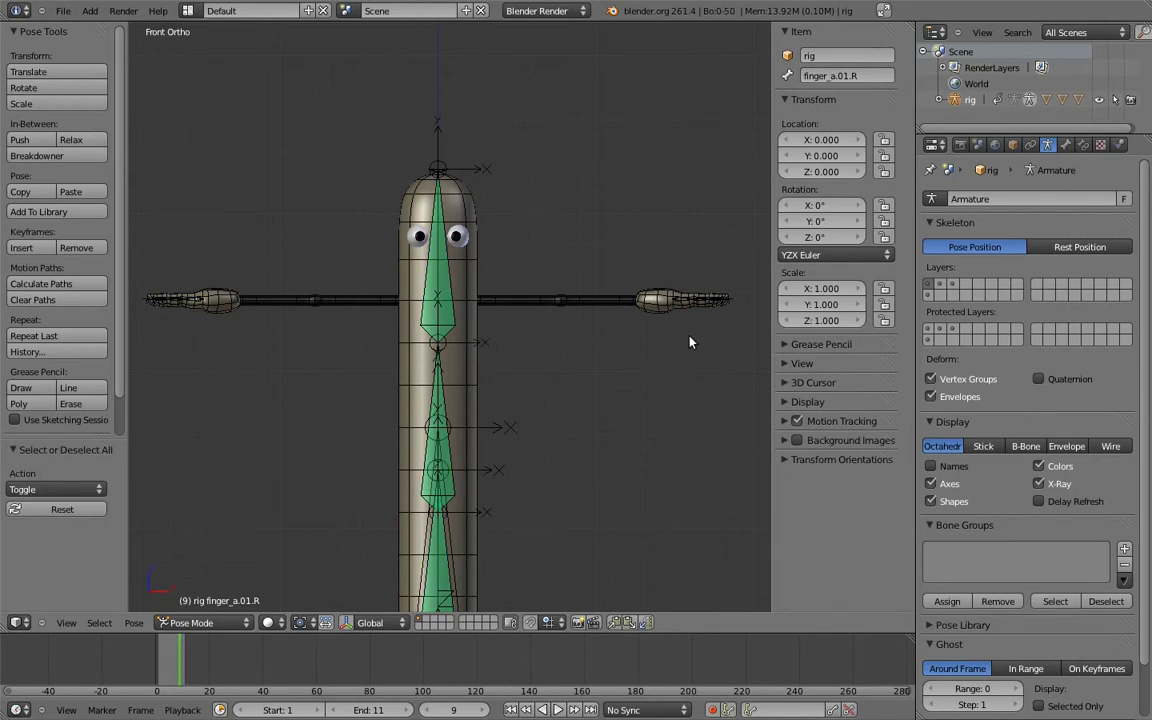
# Zoom and orbit the view onto the right hand's finger
pyautogui.moveTo(663, 257)
pyautogui.keyDown('shift'); pyautogui.mouseDown(button='middle')
pyautogui.moveTo(603, 239)
pyautogui.moveTo(533, 246)
pyautogui.mouseUp(button='middle'); pyautogui.keyUp('shift')
pyautogui.scroll(4, 520, 300)
pyautogui.keyDown('shift'); pyautogui.moveTo(520, 310); pyautogui.dragTo(586, 362, button='middle'); pyautogui.keyUp('shift')
pyautogui.scroll(3, 560, 340)
pyautogui.keyDown('shift'); pyautogui.moveTo(545, 319); pyautogui.dragTo(480, 342, button='middle'); pyautogui.keyUp('shift')
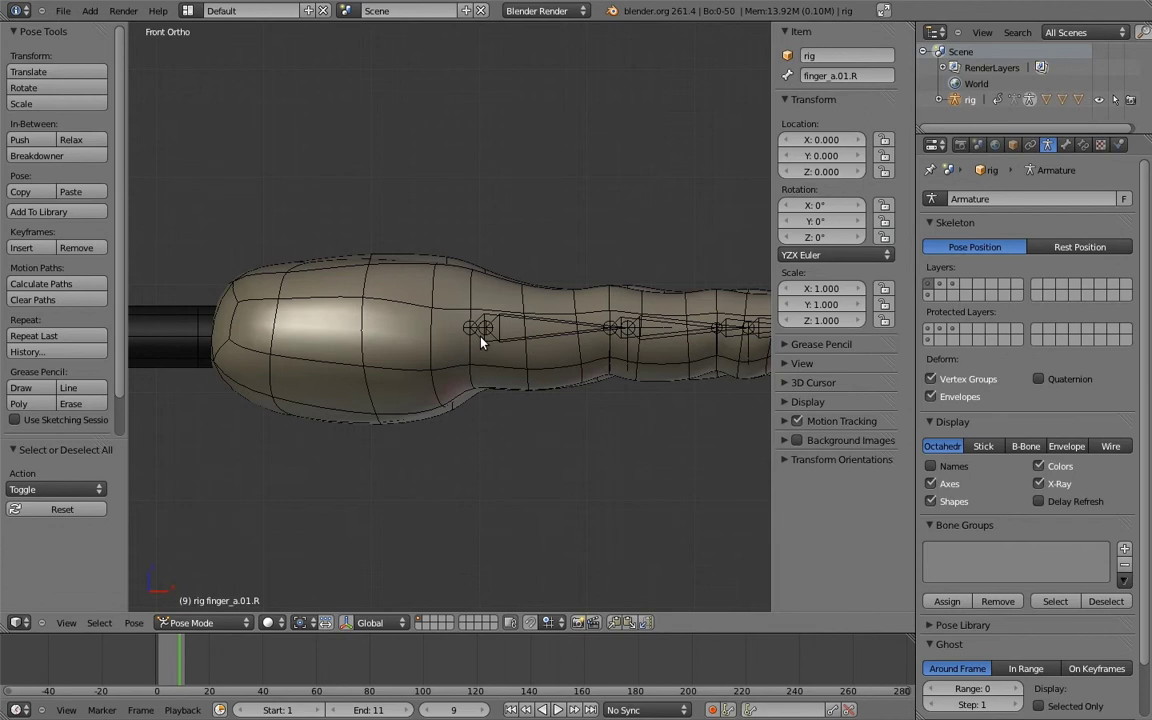
pyautogui.moveTo(480, 343); pyautogui.dragTo(527, 360, button='middle')
# In Edit Mode, duplicate finger_c.01.L and move the copy straight up above the finger
pyautogui.rightClick(529, 358)
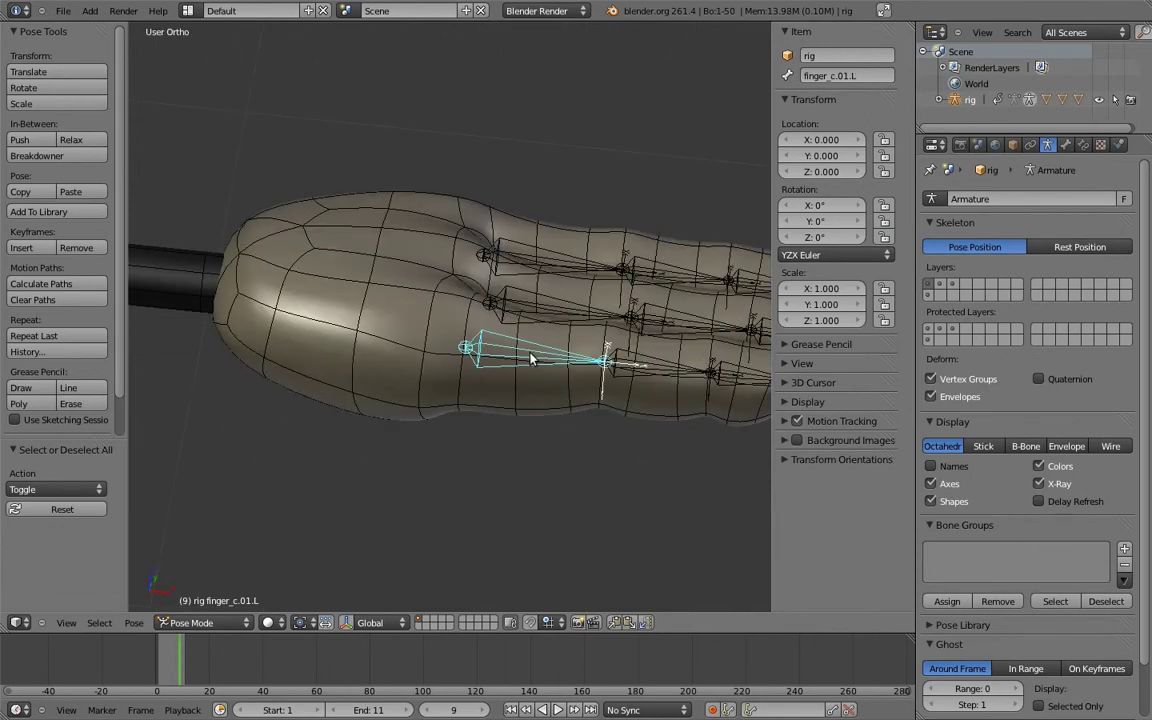
pyautogui.press('KP_1')
pyautogui.press('Tab')
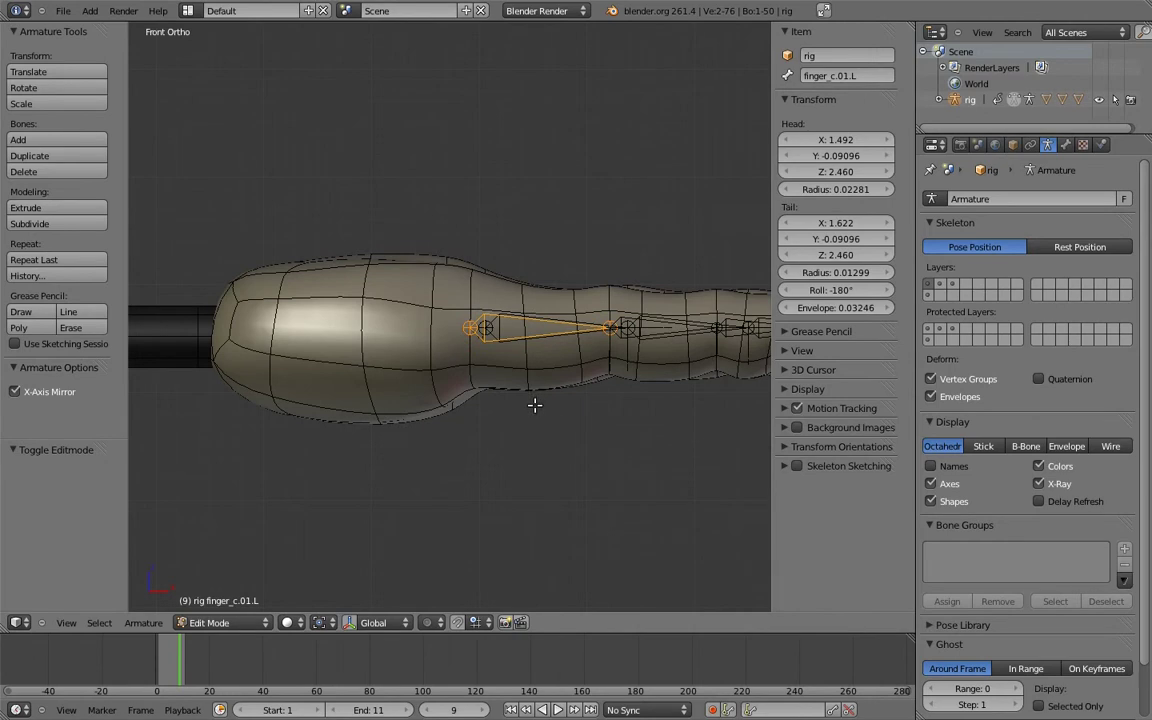
pyautogui.hotkey('shift', 'd')
pyautogui.press('z')
pyautogui.click(553, 316)
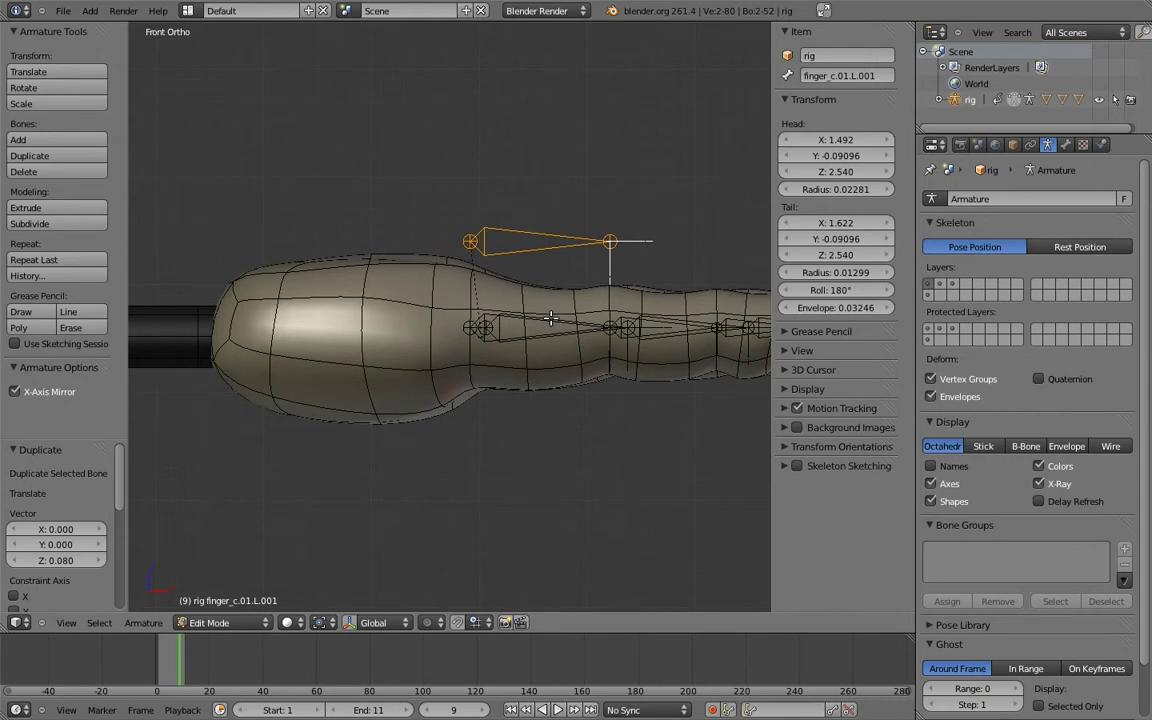
# Lengthen the copy 0.25 along X, rename it finger_c.L, and return to Pose Mode
pyautogui.keyDown('ctrl'); pyautogui.scroll(-2, 491, 284); pyautogui.keyUp('ctrl')
pyautogui.scroll(-1, 491, 284)
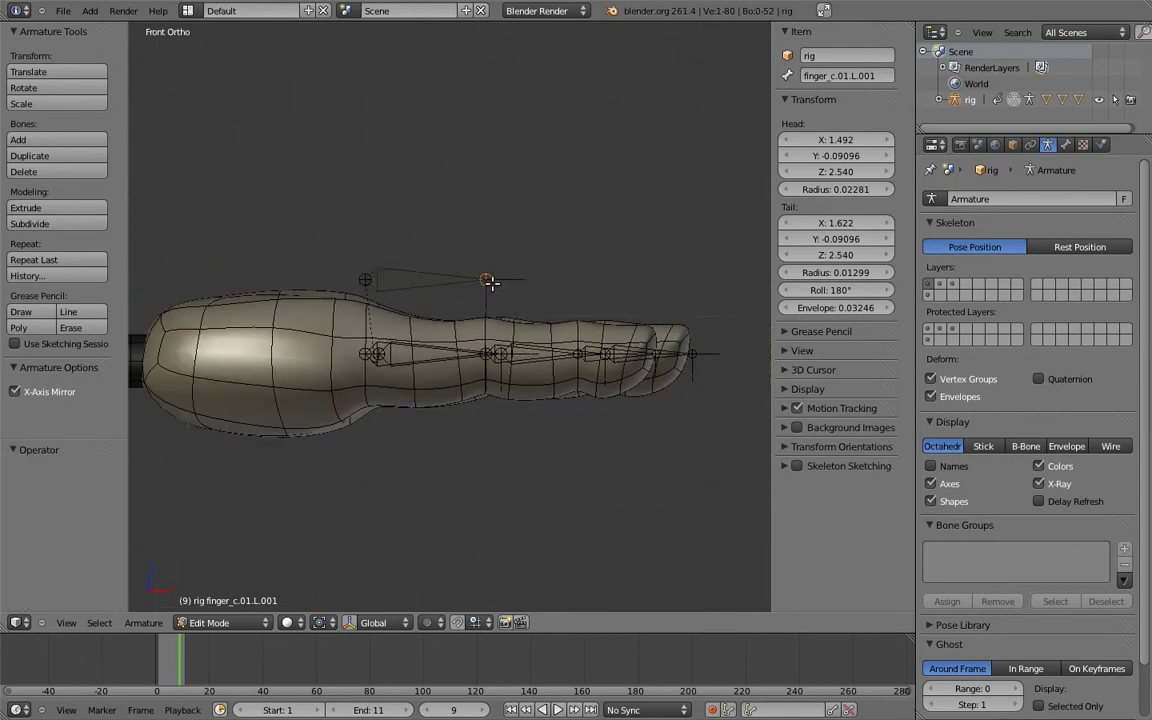
pyautogui.press('g')
pyautogui.press('x')
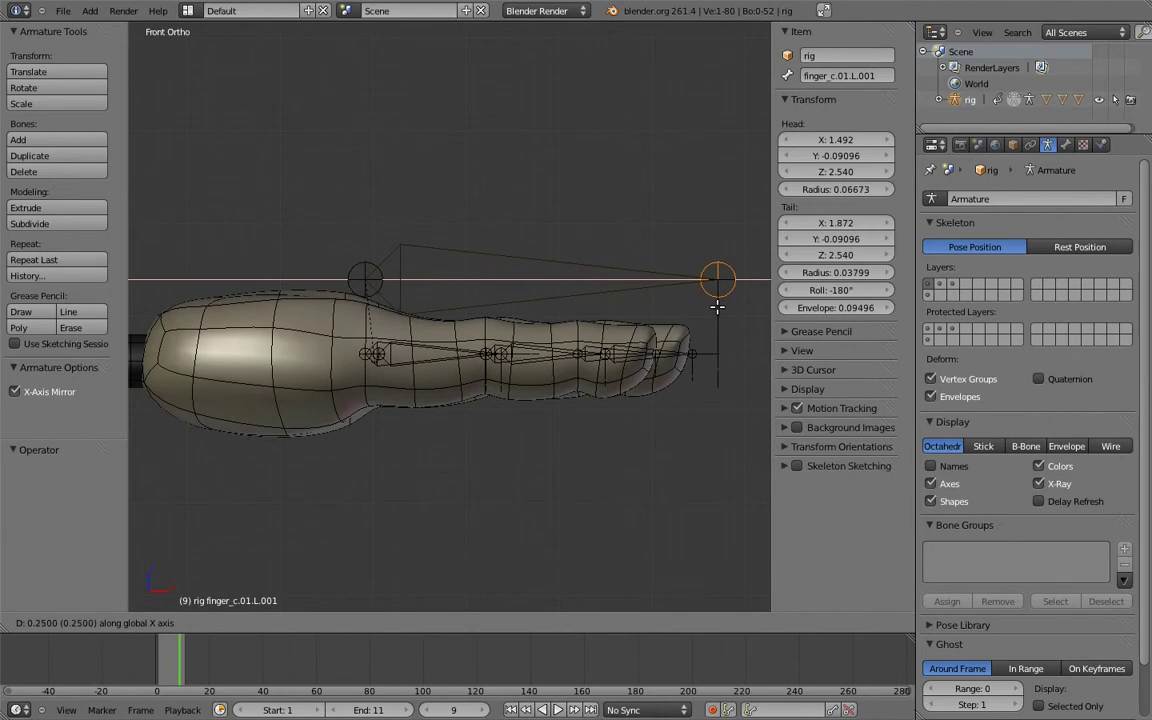
pyautogui.click(717, 307)
pyautogui.click(599, 265)
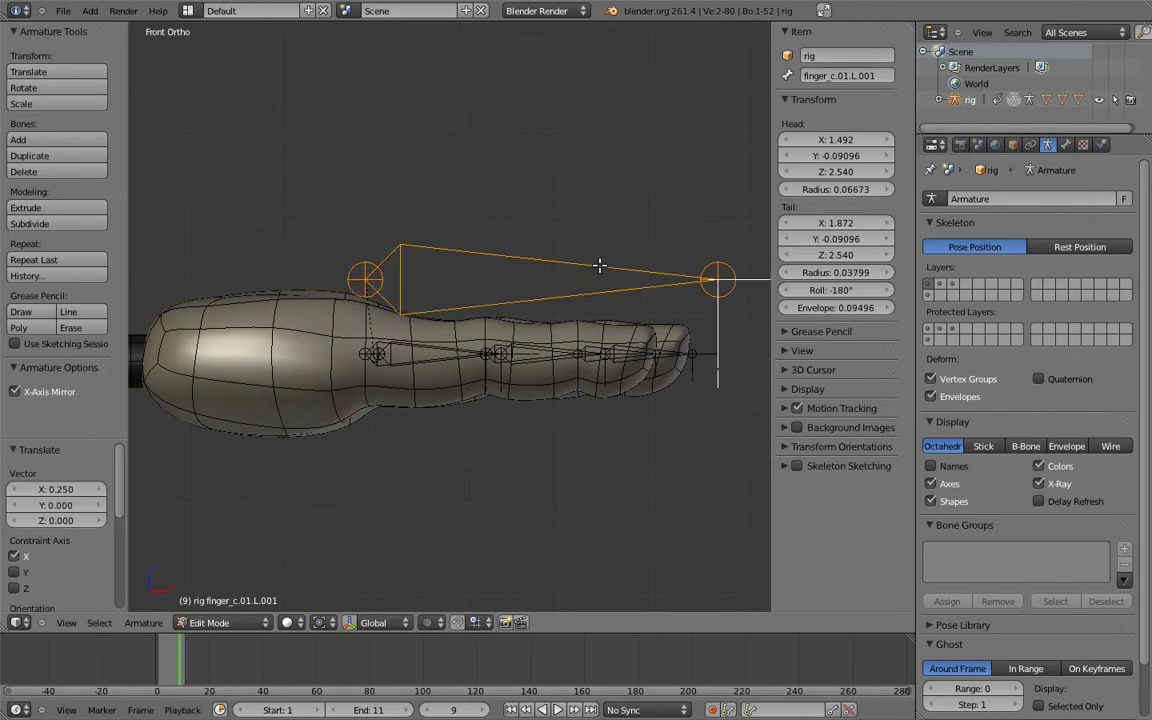
pyautogui.click(872, 78)
pyautogui.press('BackSpace')
pyautogui.press('BackSpace')
pyautogui.press('BackSpace')
pyautogui.press('Return')
pyautogui.hotkey('ctrl', 'Tab')
pyautogui.moveTo(468, 272)
pyautogui.mouseDown(button='middle')
pyautogui.moveTo(437, 360)
pyautogui.moveTo(354, 262)
pyautogui.mouseUp(button='middle')
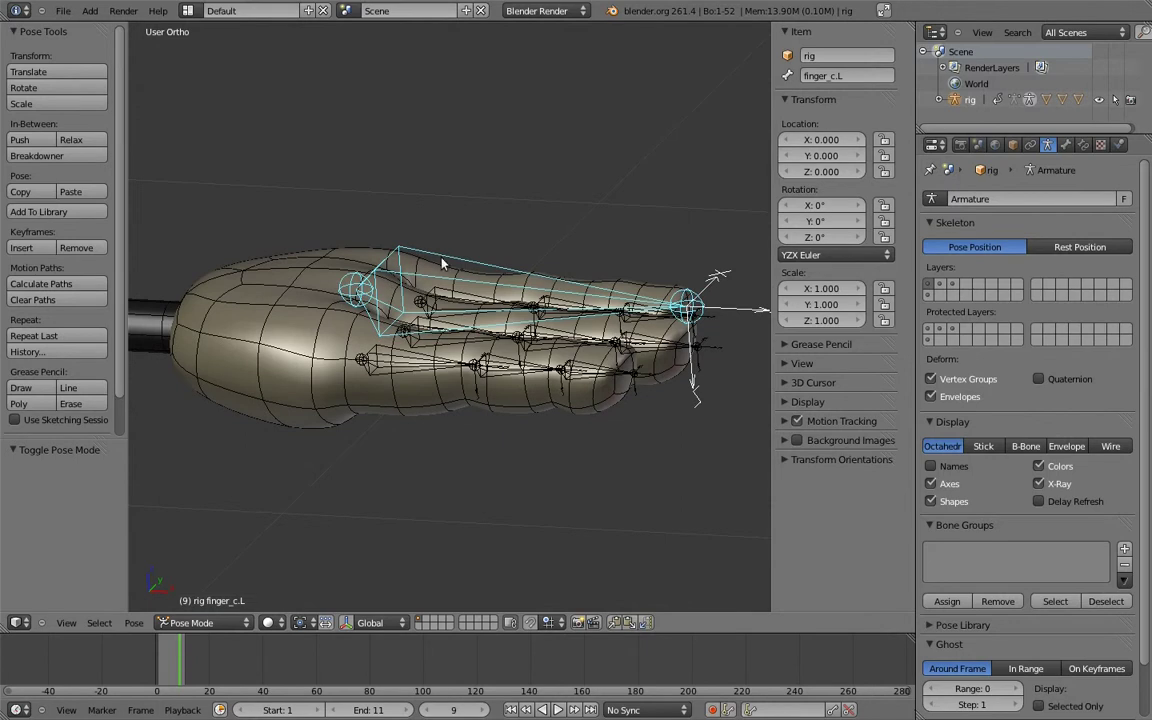
# Add an Action constraint on finger_c.02.L targeting finger_c.L, driving action finger_bend
pyautogui.keyDown('shift'); pyautogui.rightClick(490, 342); pyautogui.keyUp('shift')
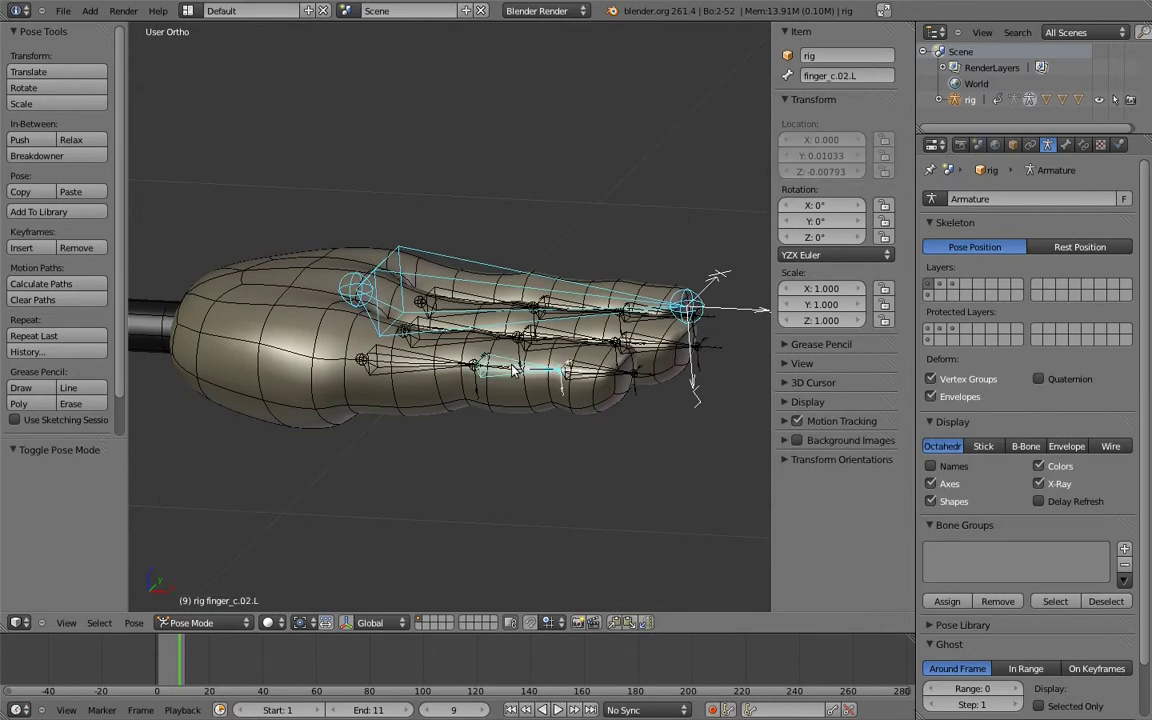
pyautogui.hotkey('shift', 'ctrl', 'c')
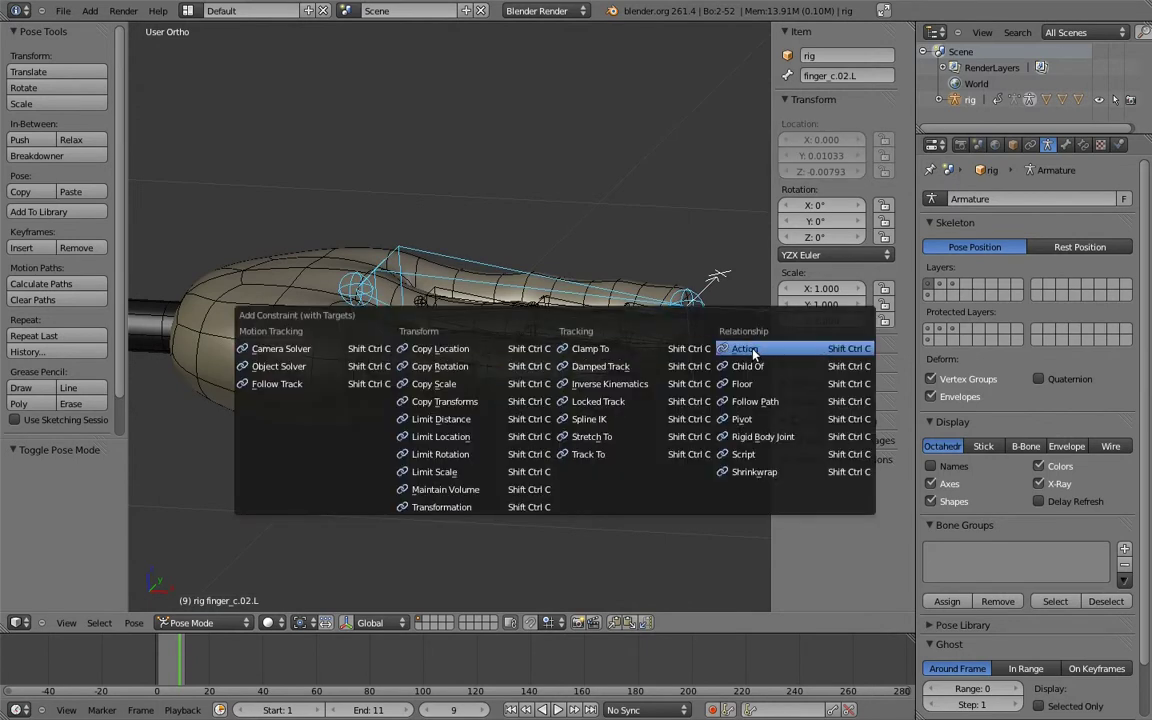
pyautogui.click(742, 349)
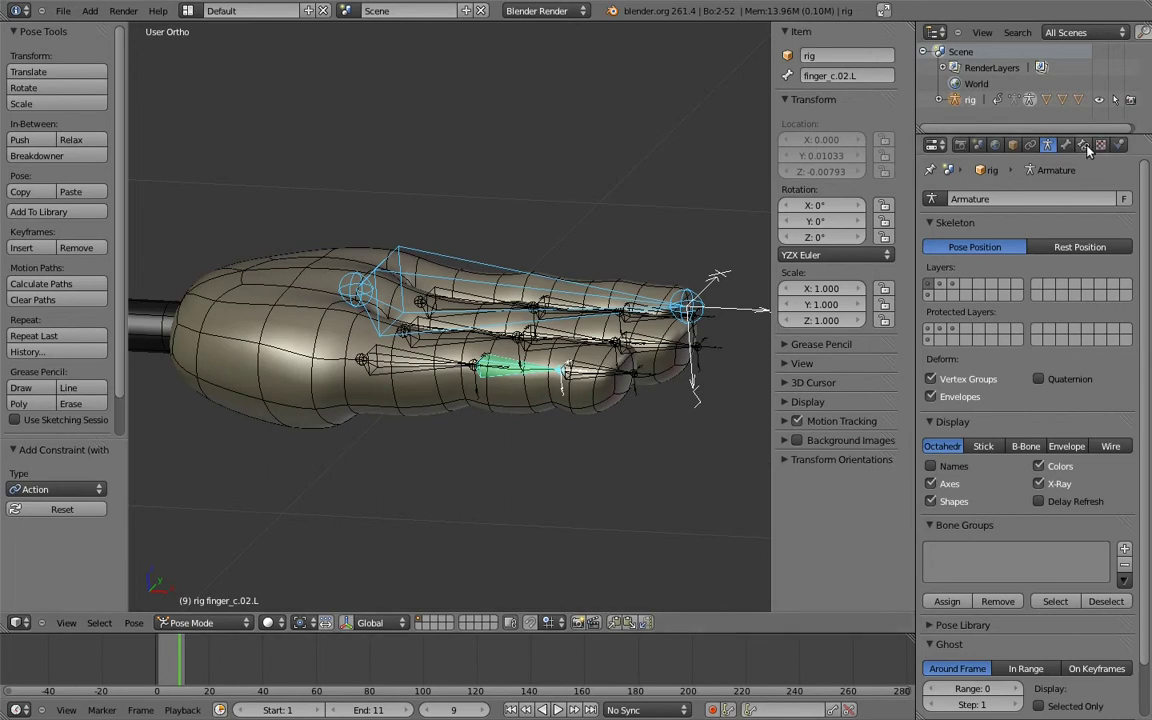
pyautogui.click(1083, 146)
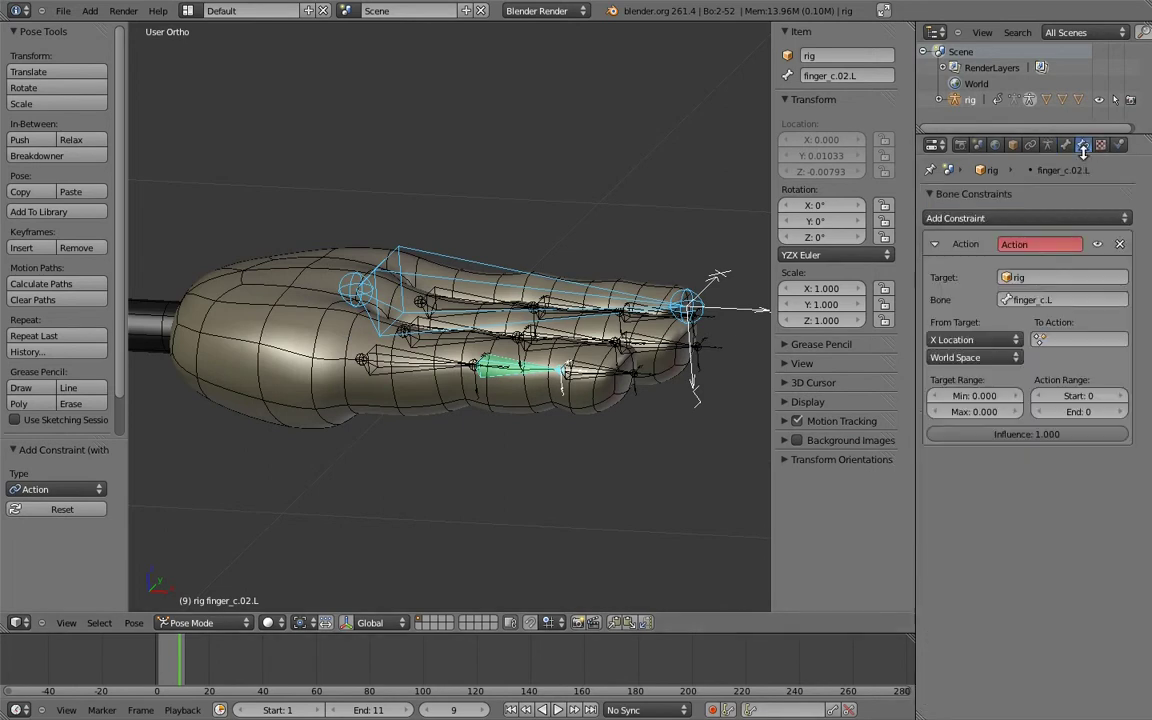
pyautogui.click(1080, 339)
pyautogui.click(1075, 379)
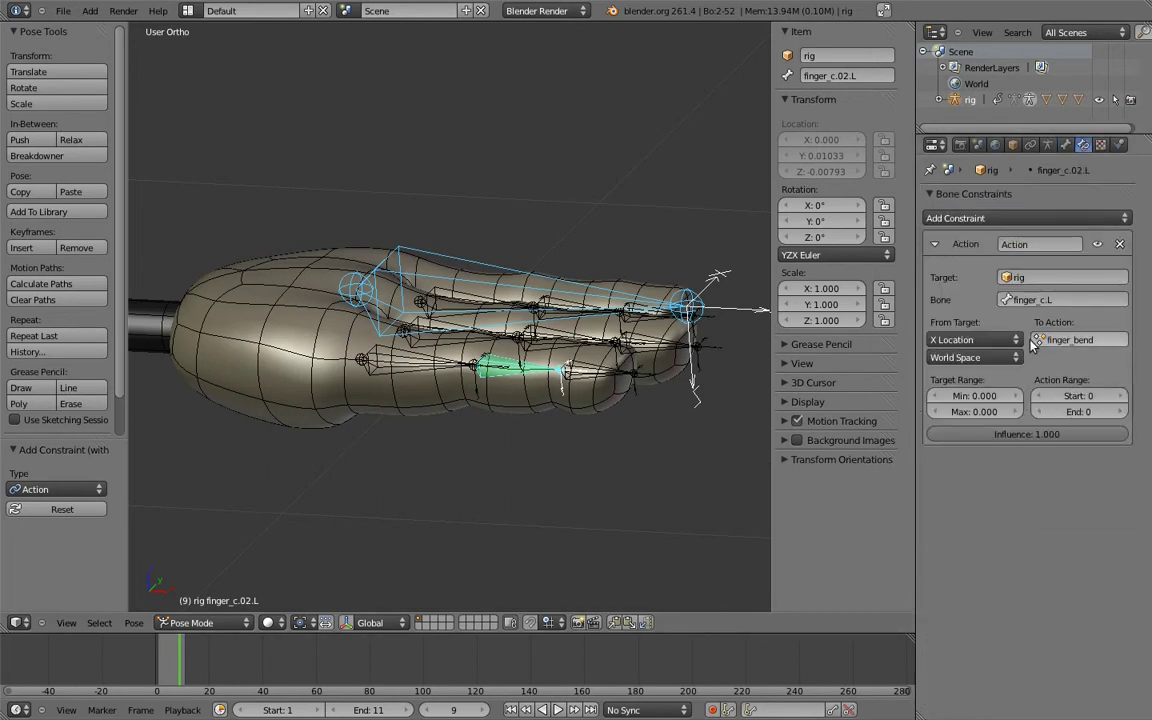
# Set the constraint to Y Scale, target range 1 to 0.5, frames 1 to 11
pyautogui.click(985, 341)
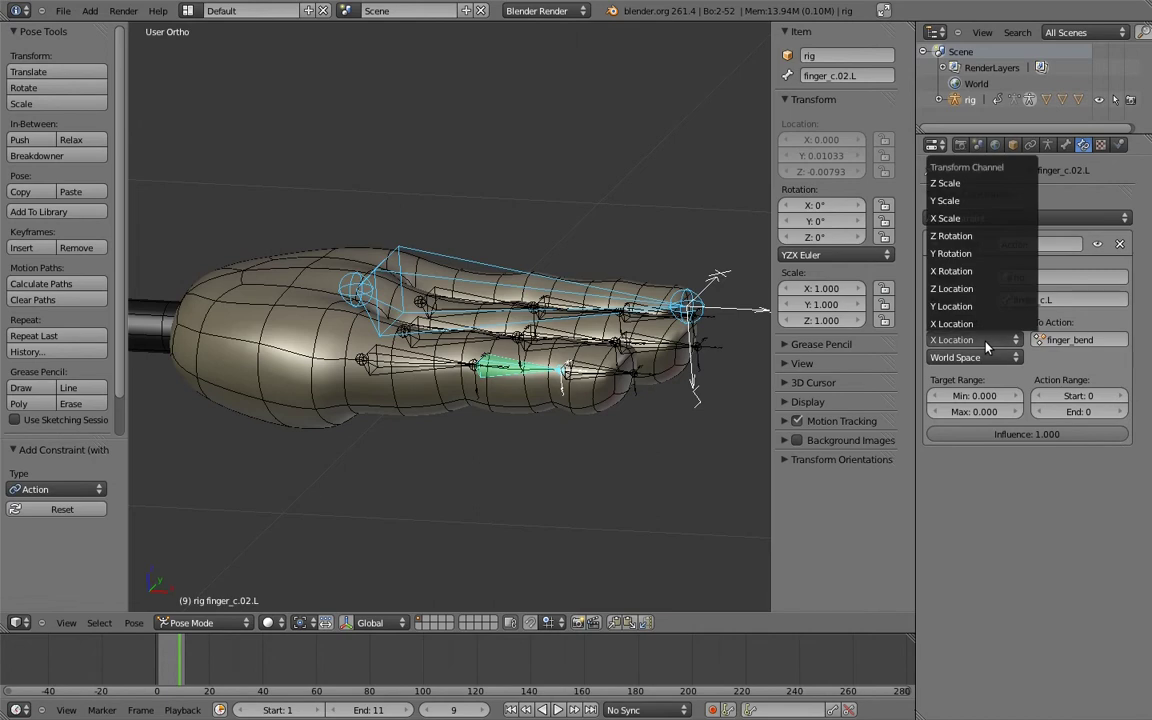
pyautogui.click(951, 201)
pyautogui.click(996, 395)
pyautogui.write('1')
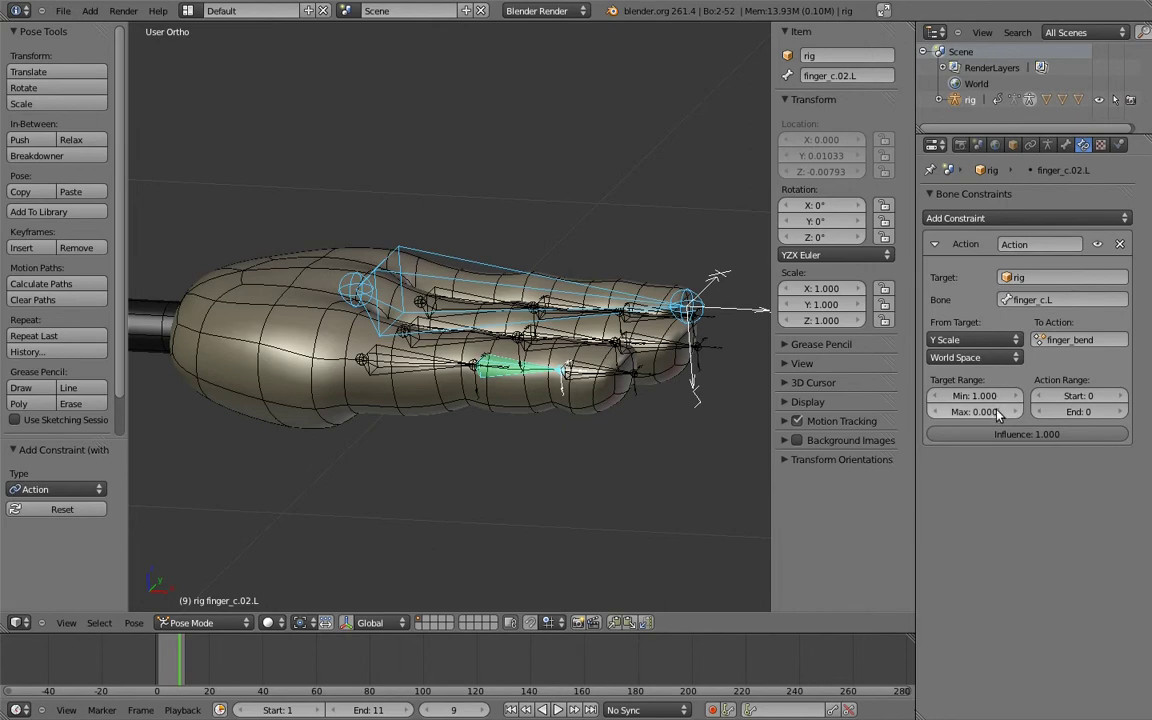
pyautogui.click(992, 412)
pyautogui.press('Return')
pyautogui.click(1090, 396)
pyautogui.write('1')
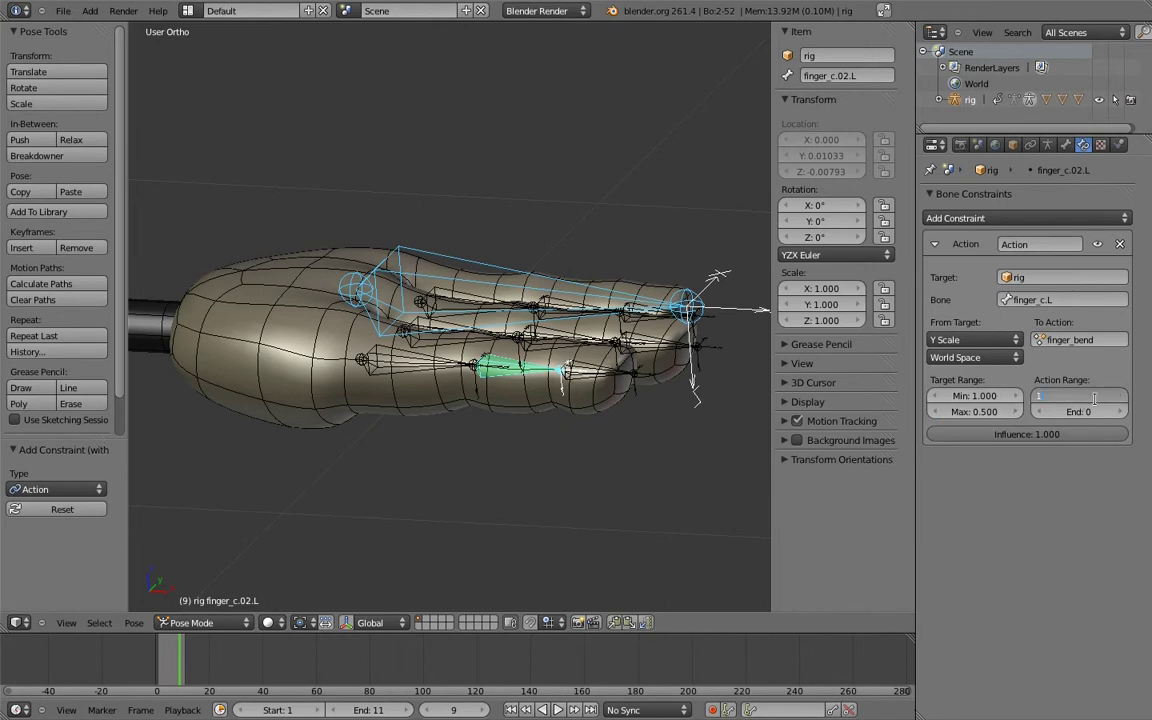
pyautogui.click(1096, 412)
pyautogui.write('11')
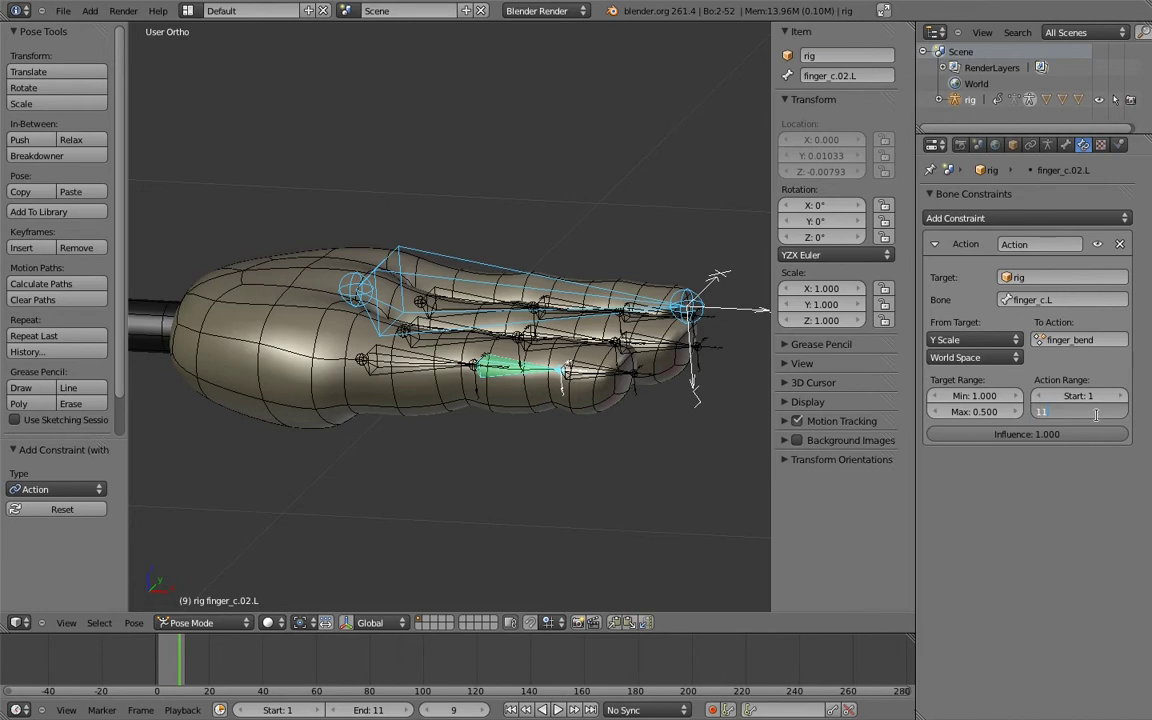
pyautogui.press('Return')
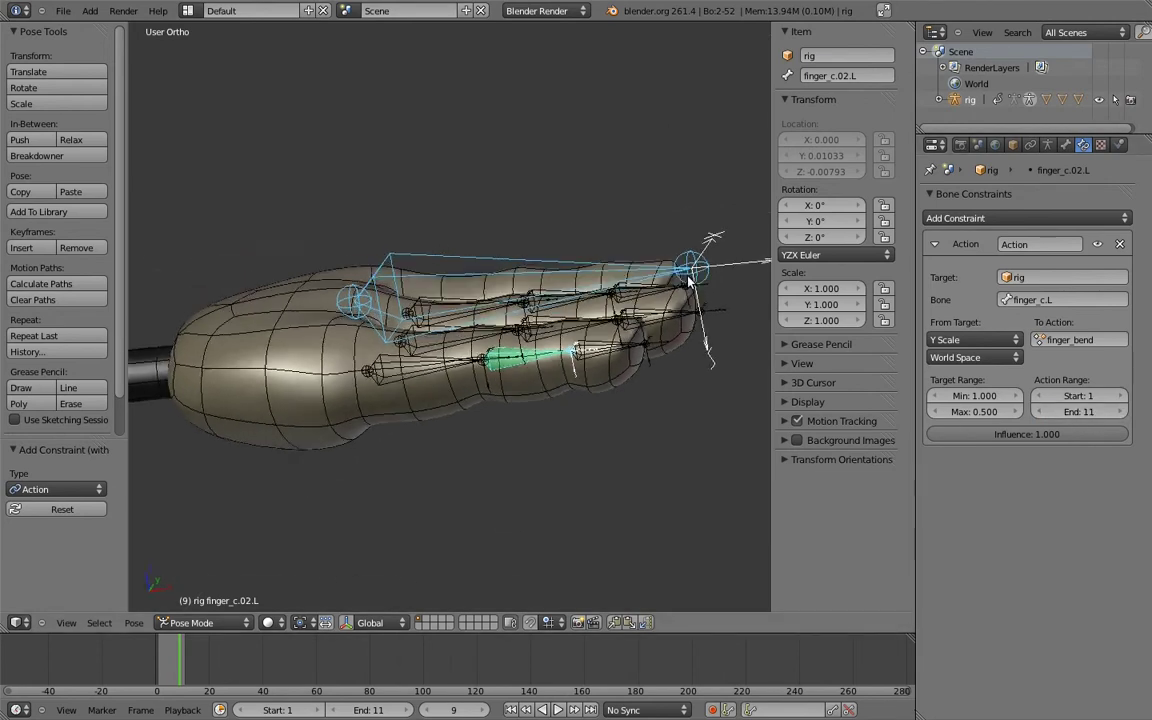
# Copy finger_c.02.L's Action constraint onto finger_c.03.L
pyautogui.rightClick(672, 232)
pyautogui.press('s')
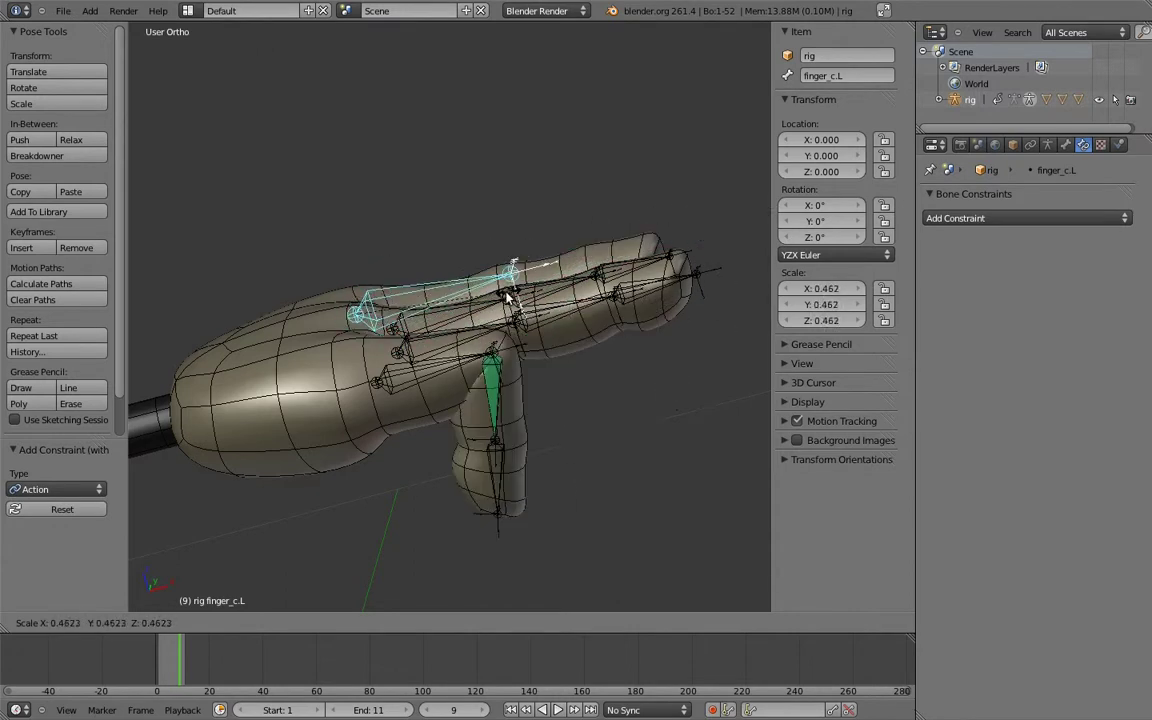
pyautogui.rightClick(507, 296)
pyautogui.rightClick(585, 340)
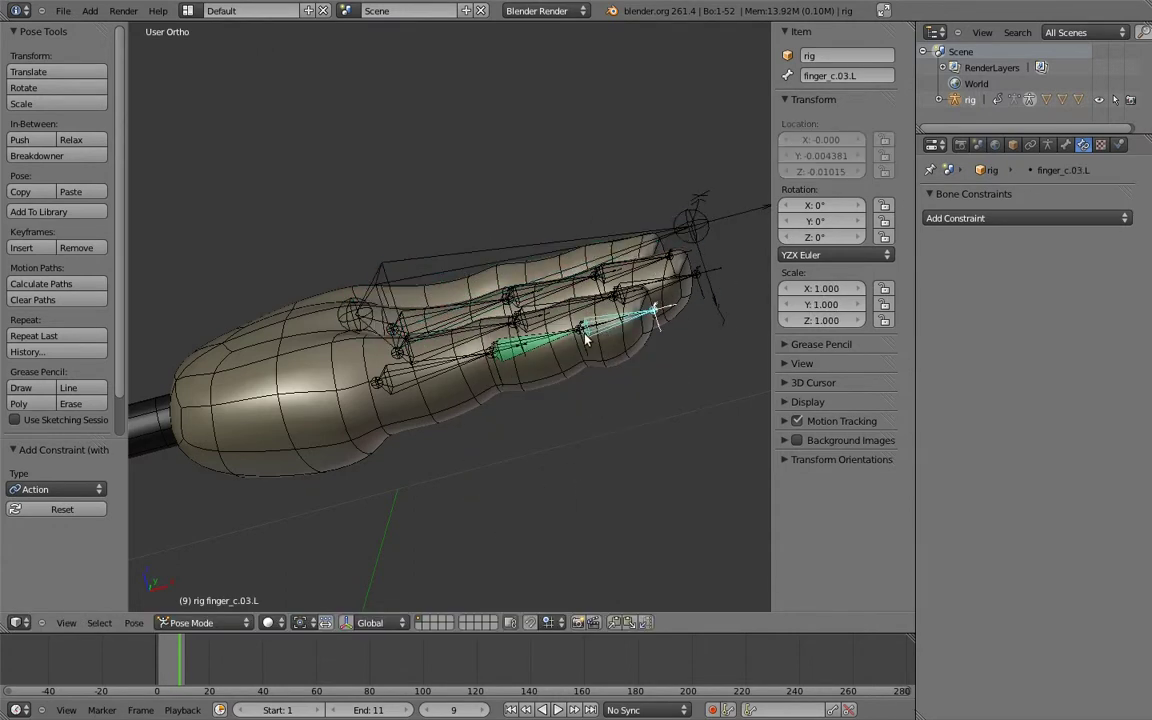
pyautogui.rightClick(557, 344)
pyautogui.click(133, 622)
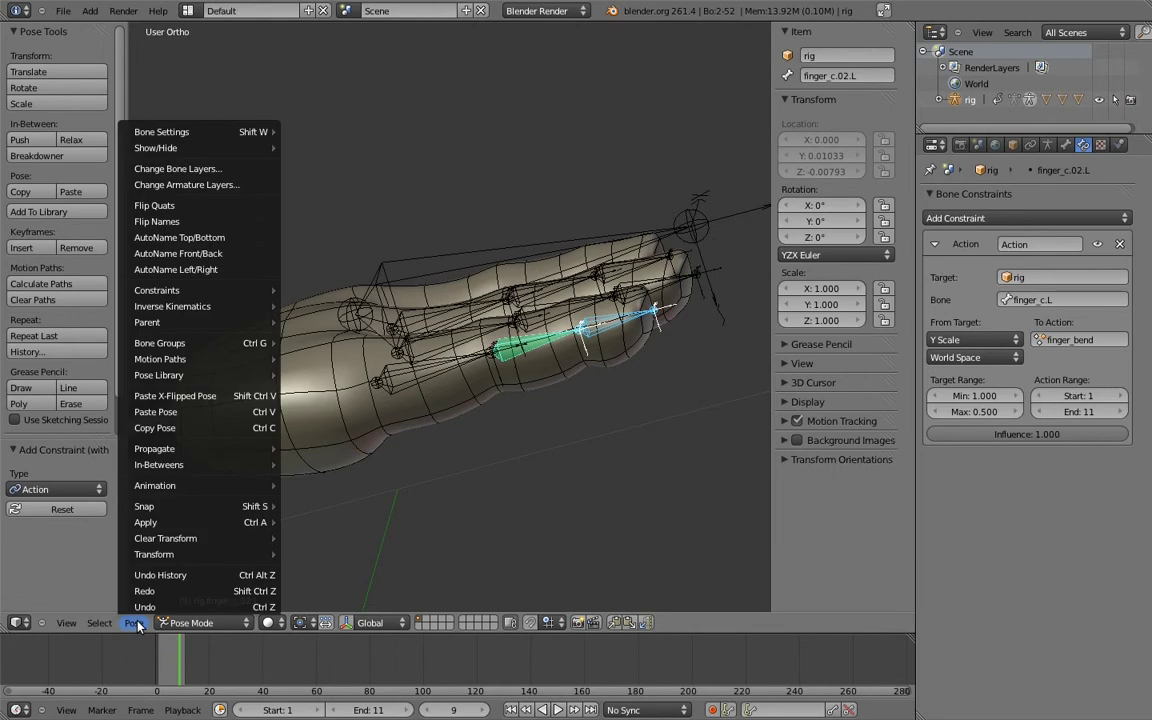
pyautogui.moveTo(157, 290)
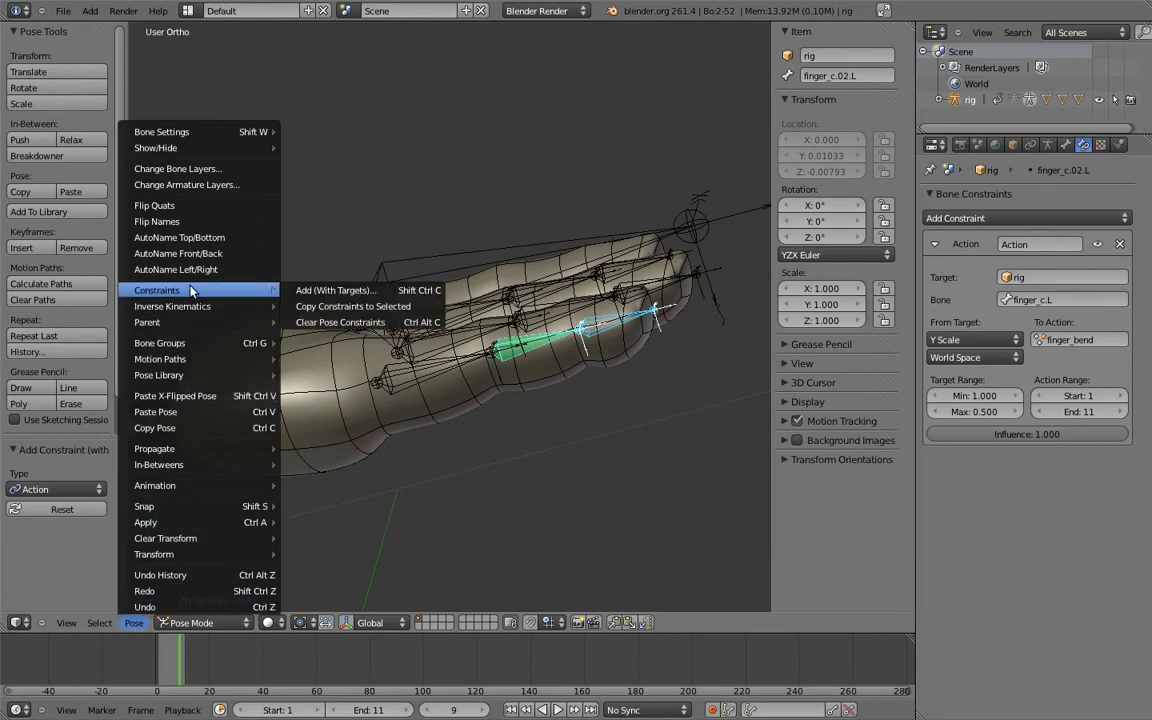
pyautogui.click(355, 308)
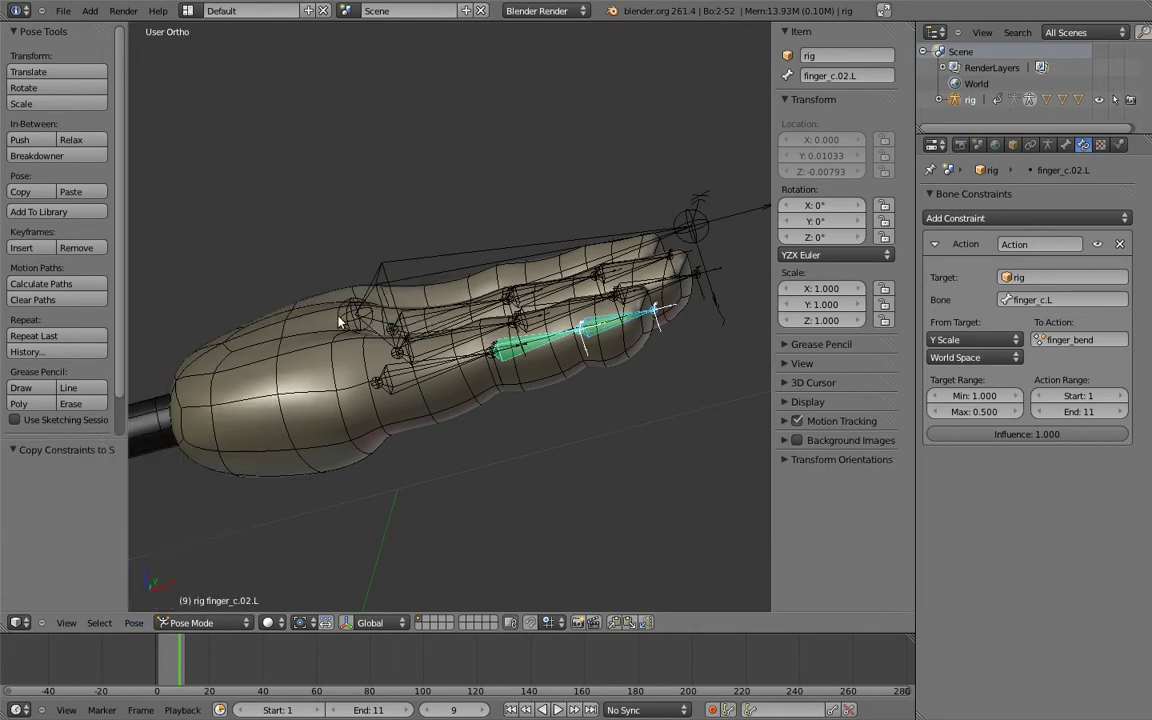
# Give finger_c.01.L a Copy Rotation constraint from finger_c.L
pyautogui.rightClick(431, 262)
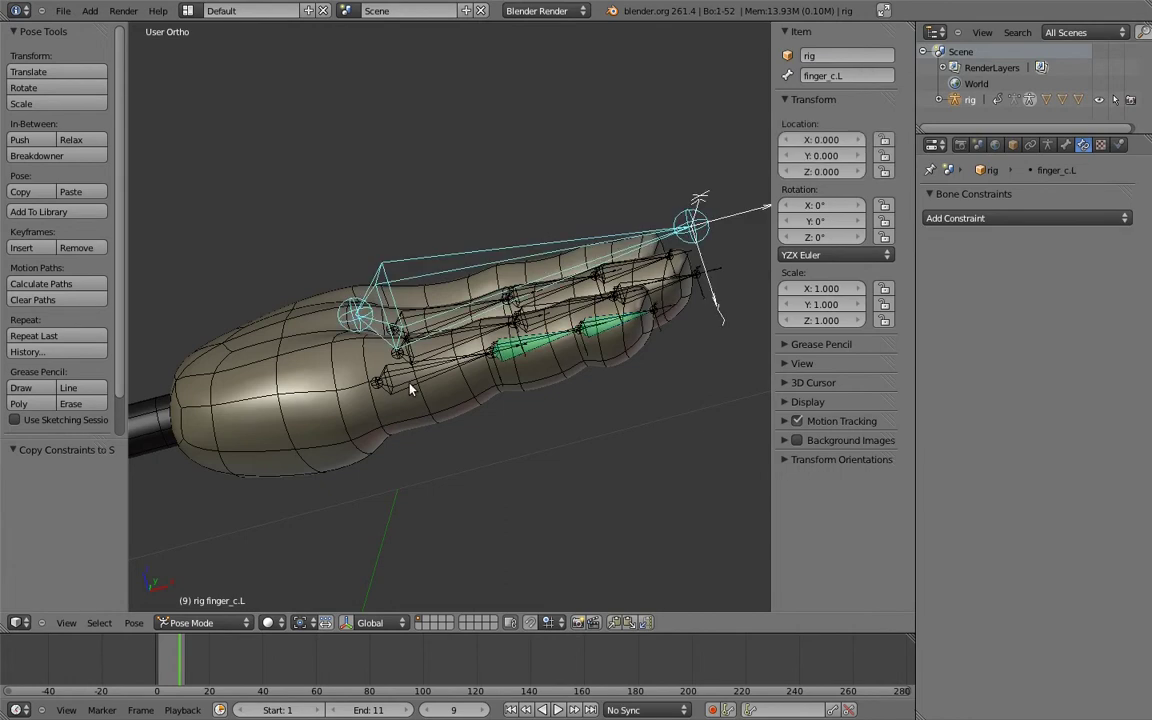
pyautogui.hotkey('shift', 'ctrl', 'c')
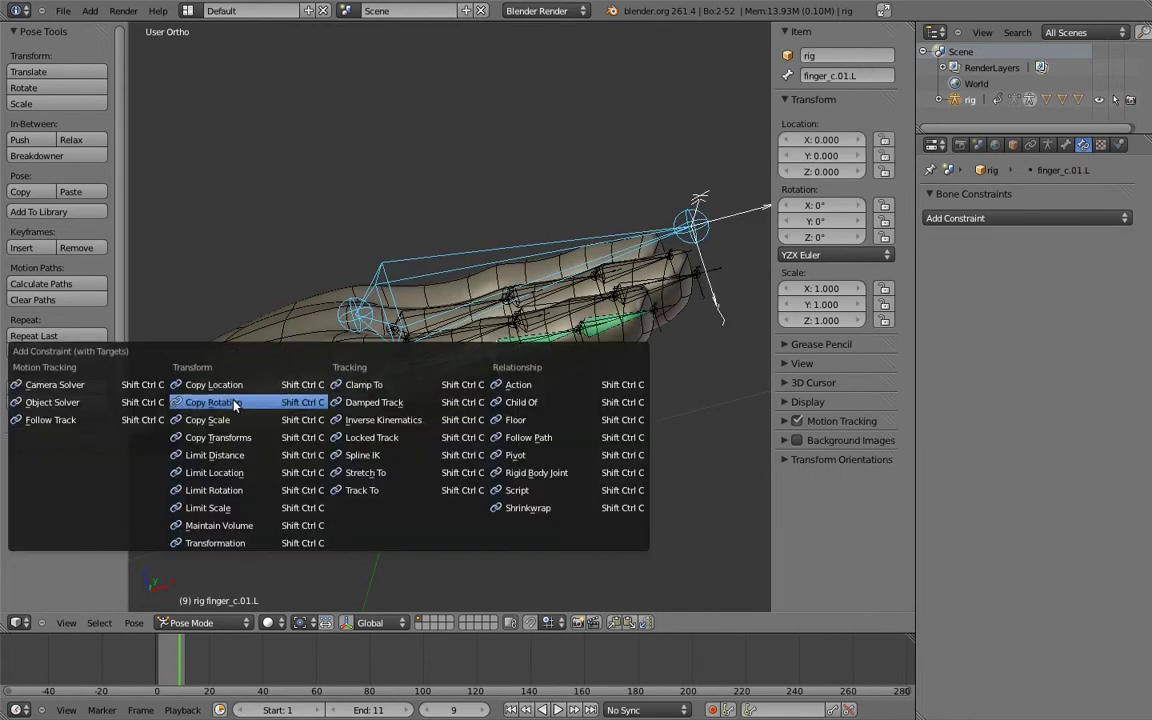
pyautogui.click(238, 403)
# Test finger_c.L by scaling to 0.632 and rotating, then clear all rotations and scales
pyautogui.rightClick(625, 238)
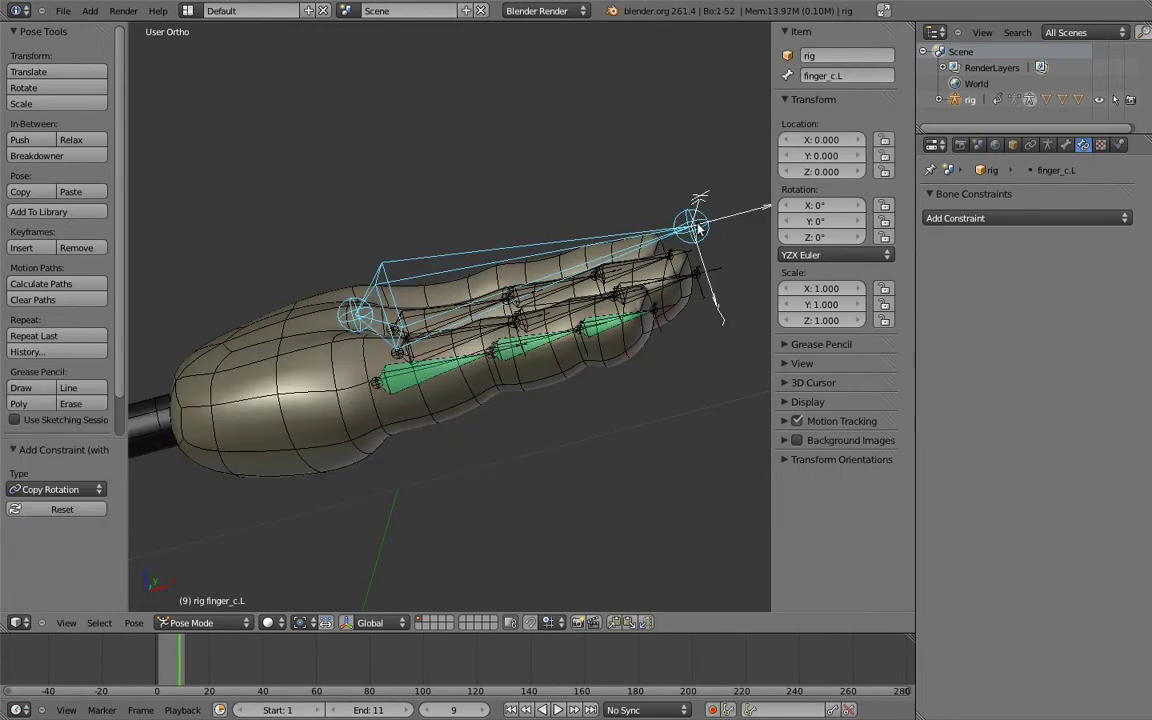
pyautogui.press('s')
pyautogui.click(601, 237)
pyautogui.press('r')
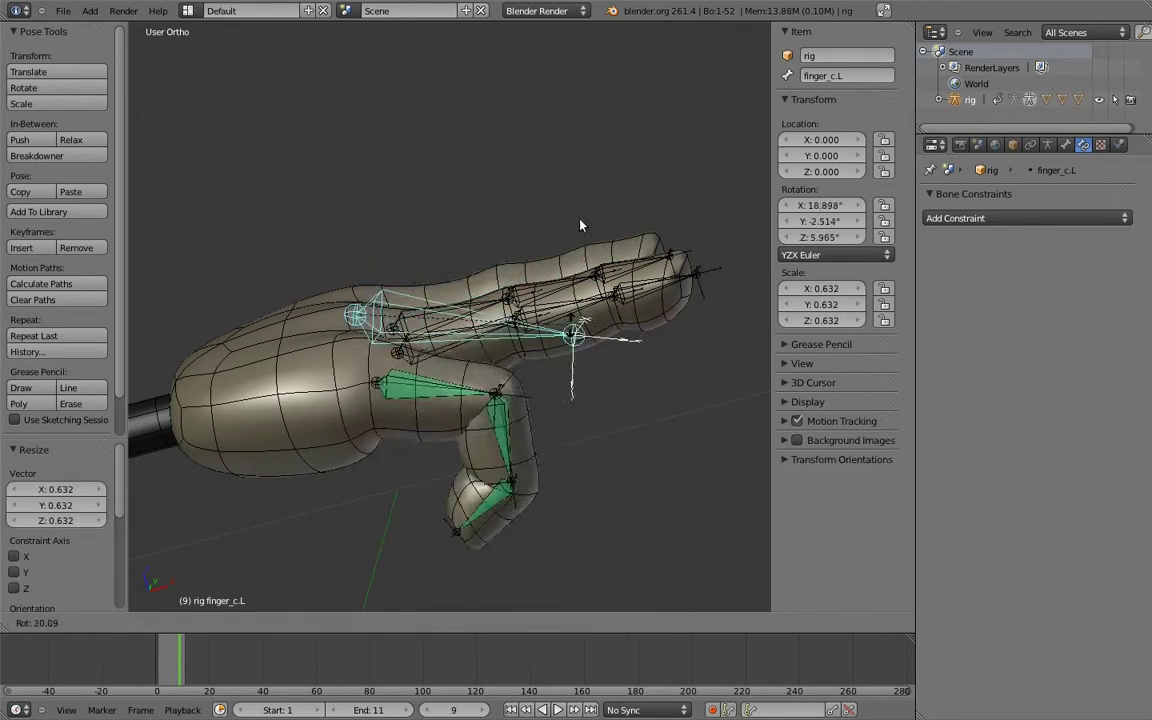
pyautogui.click(516, 470)
pyautogui.press('s')
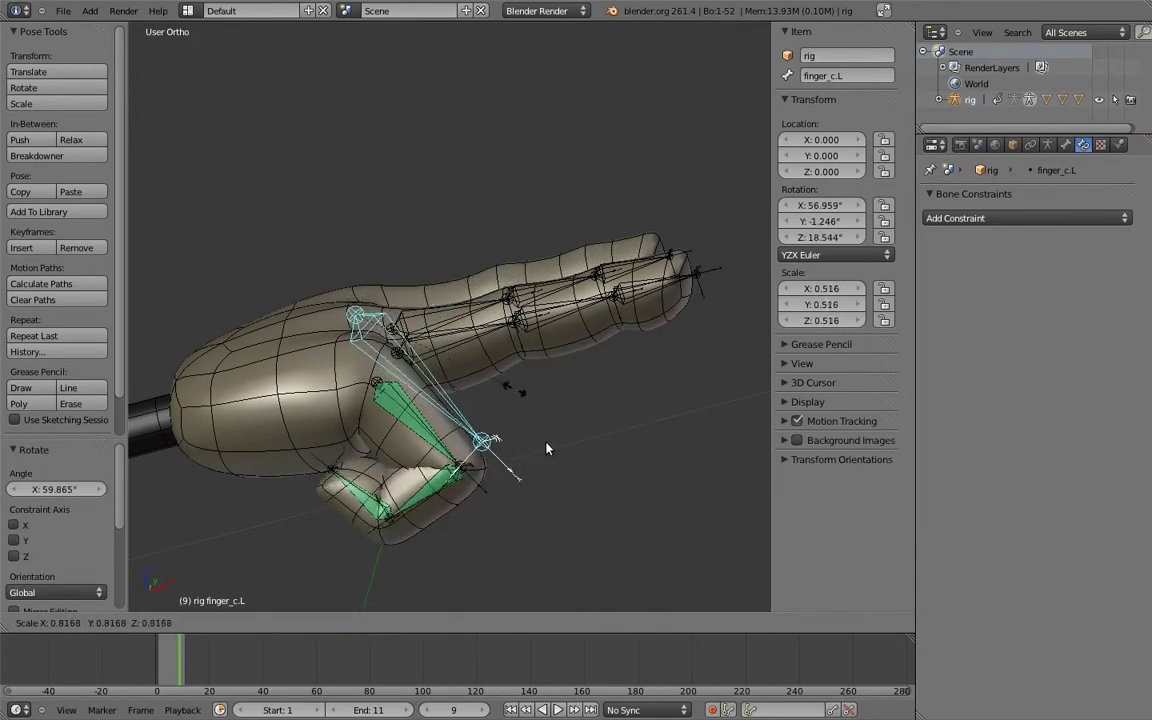
pyautogui.press('Escape')
pyautogui.press('a')
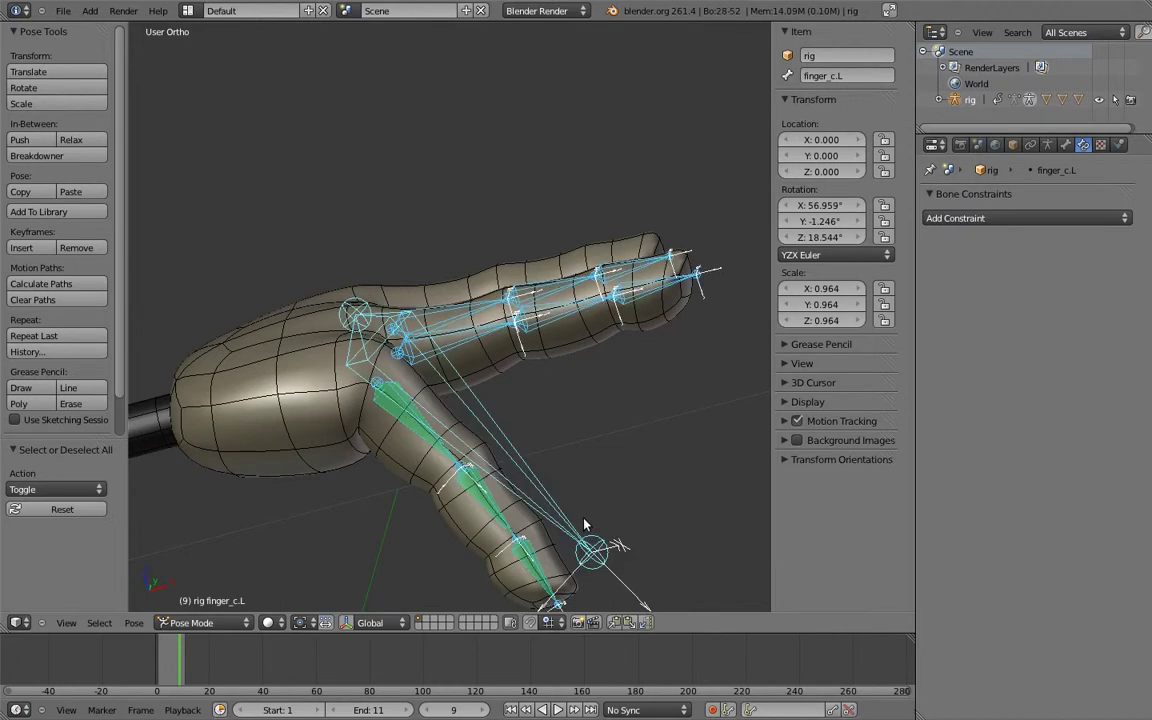
pyautogui.hotkey('alt', 'r')
pyautogui.hotkey('alt', 's')
pyautogui.press('a')
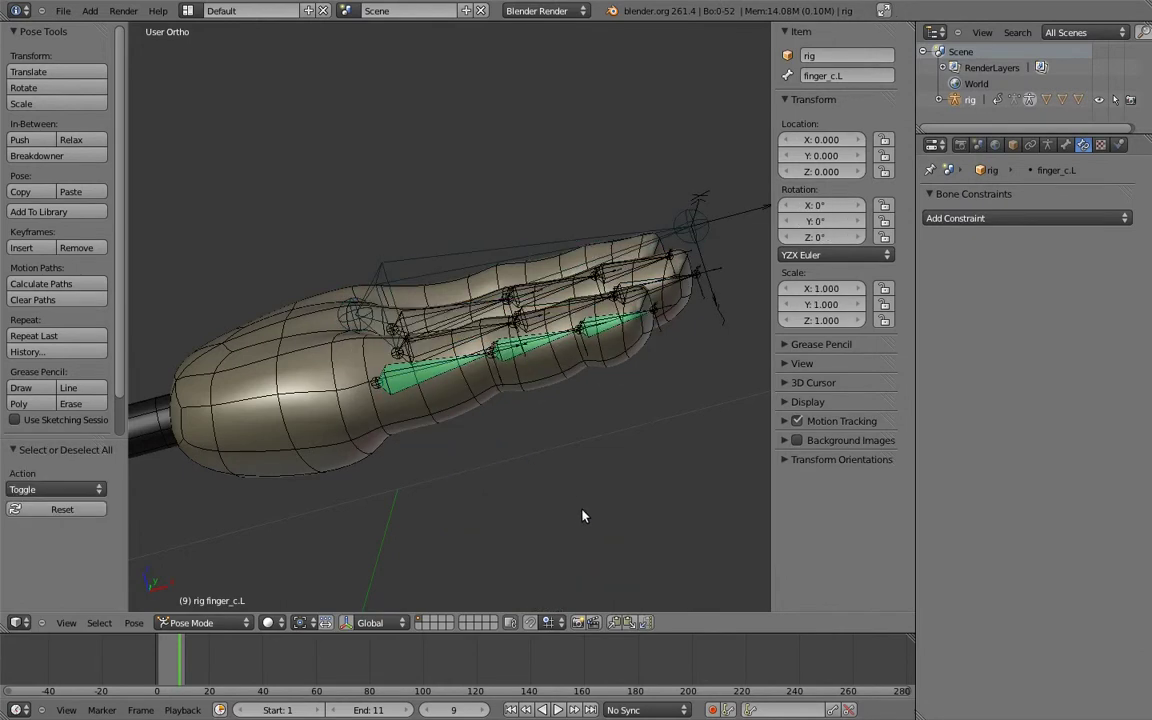
pyautogui.press('KP_1')
pyautogui.scroll(-1, 600, 440)
pyautogui.scroll(-3, 560, 330)
pyautogui.scroll(-1, 570, 290)
pyautogui.scroll(-2, 550, 320)
pyautogui.rightClick(435, 503)
pyautogui.scroll(1, 522, 393)
pyautogui.scroll(1, 527, 424)
pyautogui.scroll(1, 504, 463)
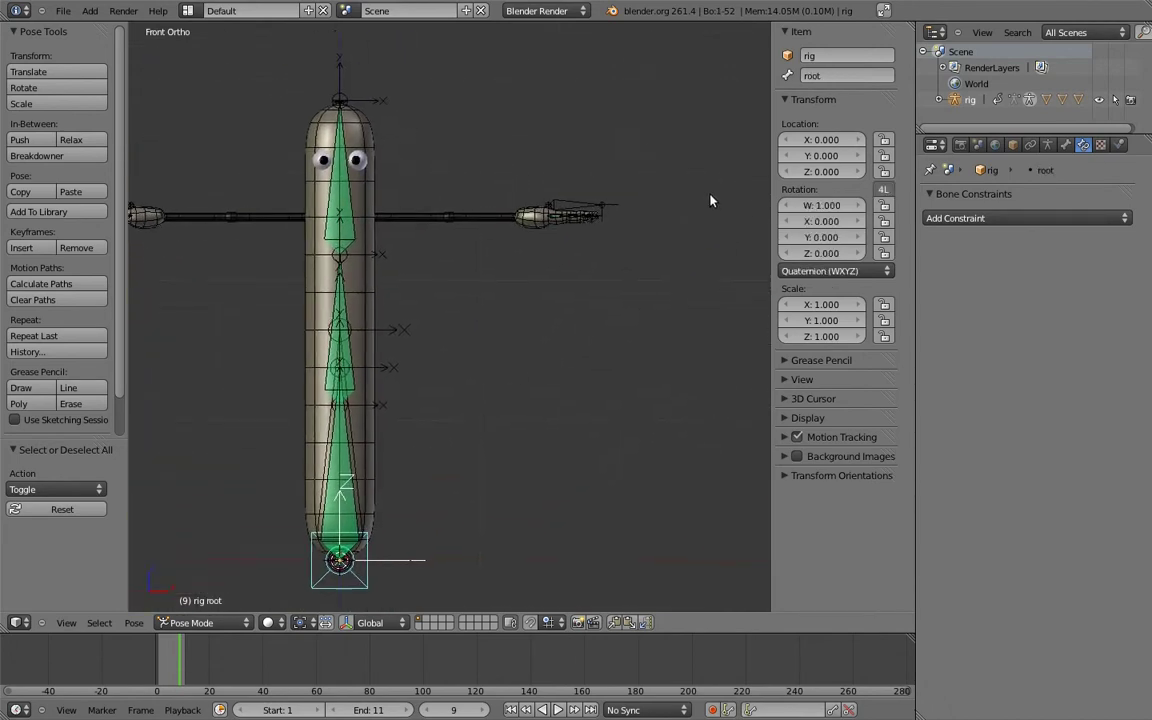
pyautogui.press('s')
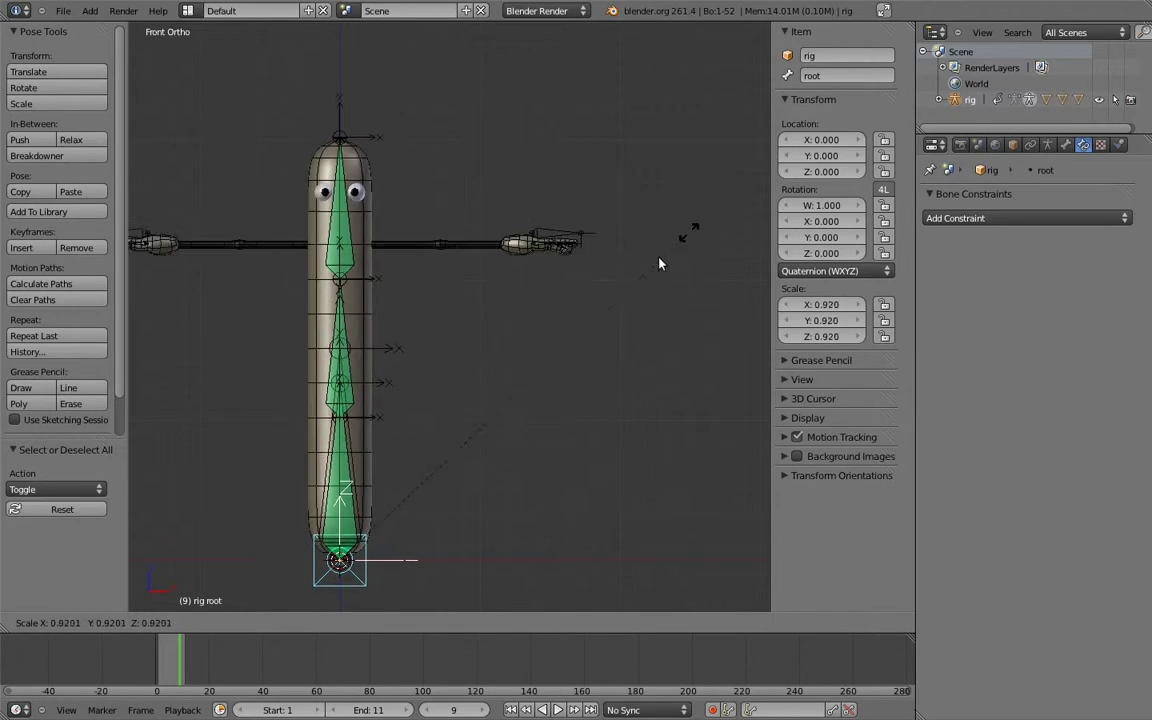
pyautogui.press('Escape')
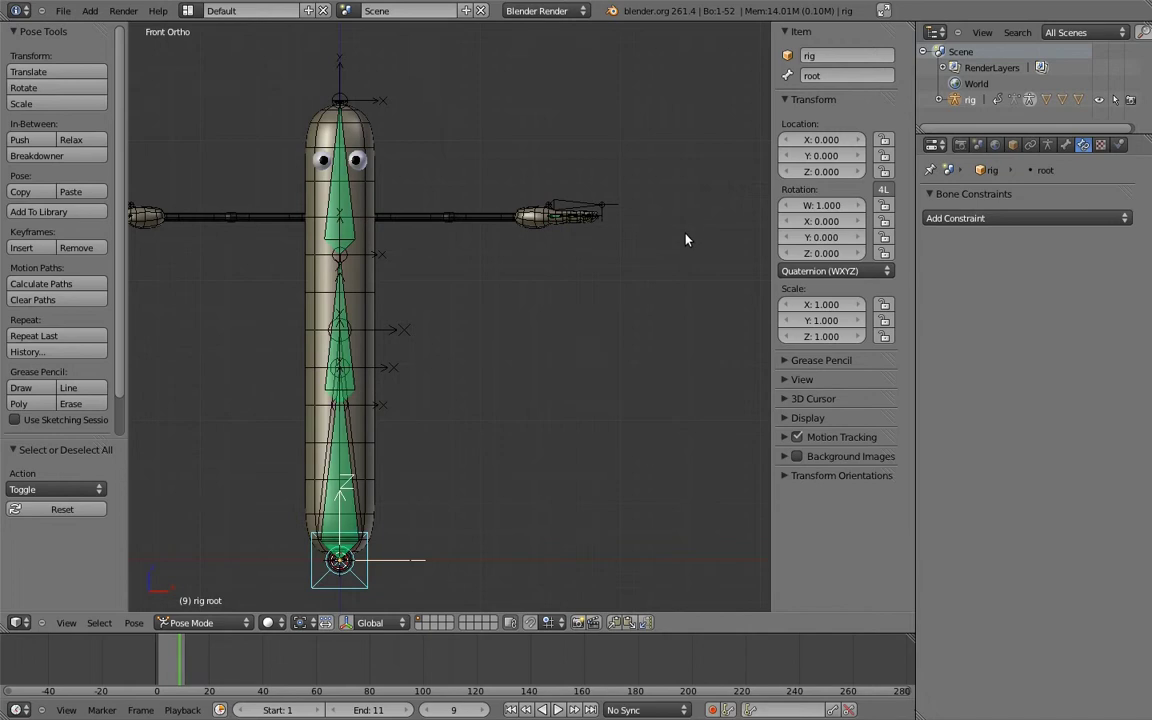
pyautogui.scroll(3, 560, 275)
# Change finger_c.03.L's Action constraint target space from World Space to Local Space
pyautogui.scroll(3, 536, 268)
pyautogui.scroll(3, 536, 268)
pyautogui.moveTo(527, 360)
pyautogui.mouseDown(button='middle')
pyautogui.moveTo(483, 342)
pyautogui.moveTo(438, 270)
pyautogui.mouseUp(button='middle')
pyautogui.rightClick(470, 298)
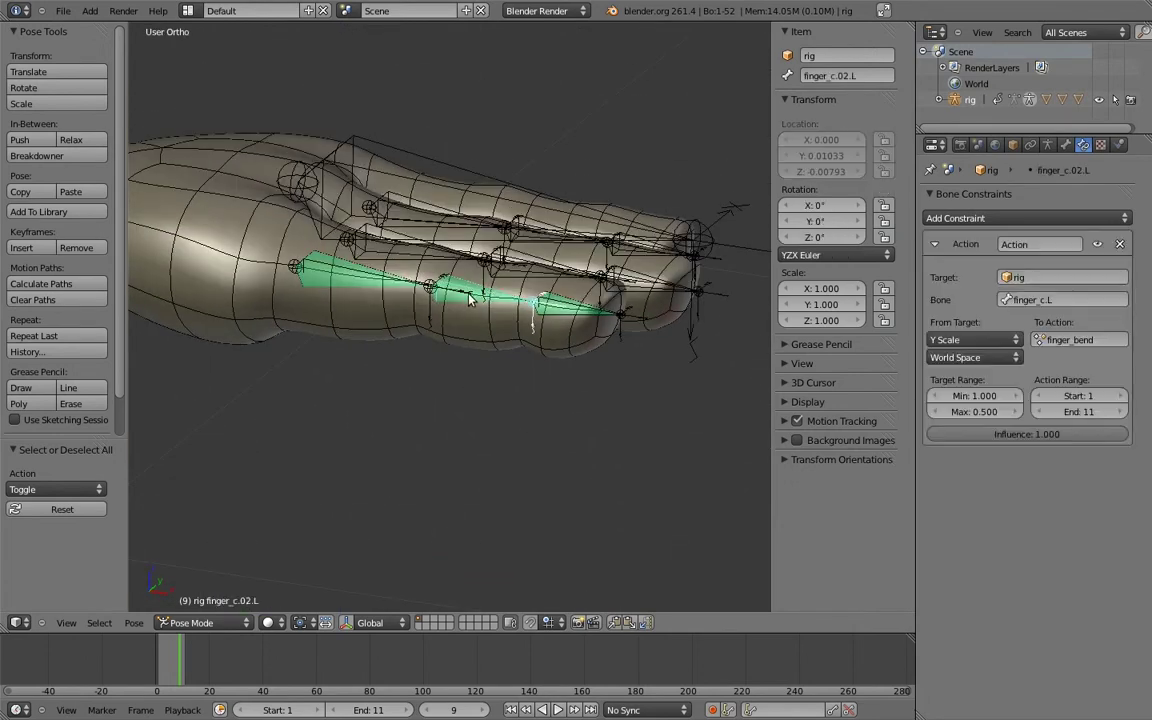
pyautogui.click(975, 357)
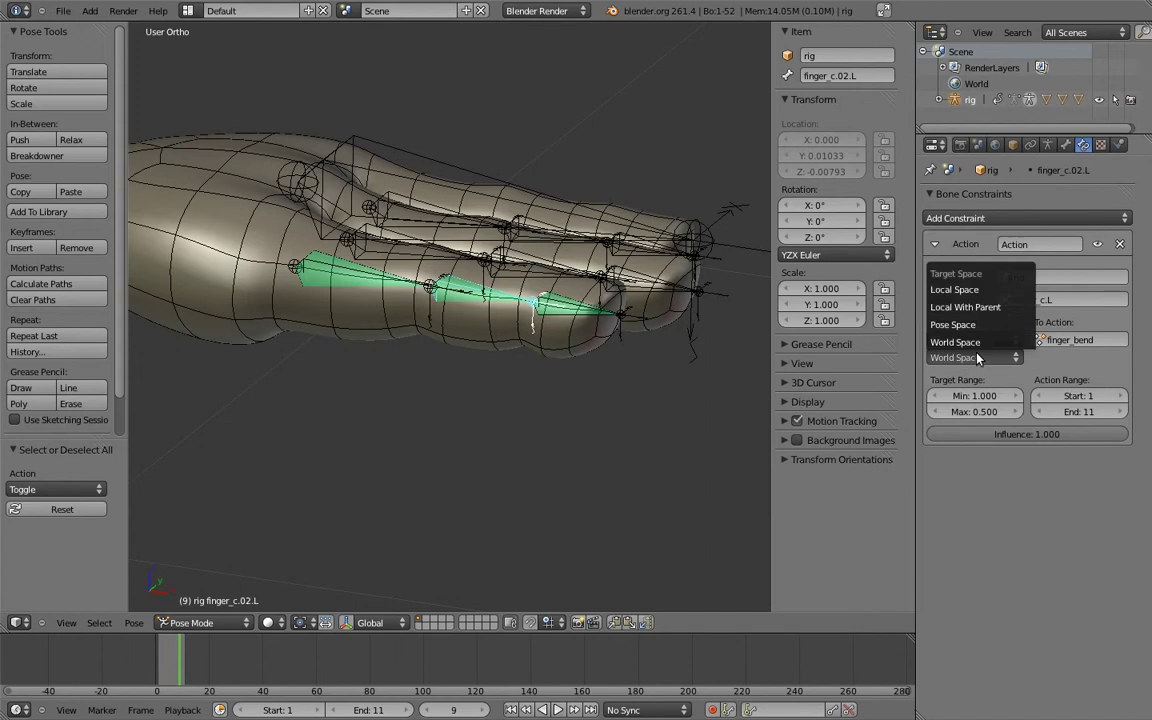
pyautogui.rightClick(562, 318)
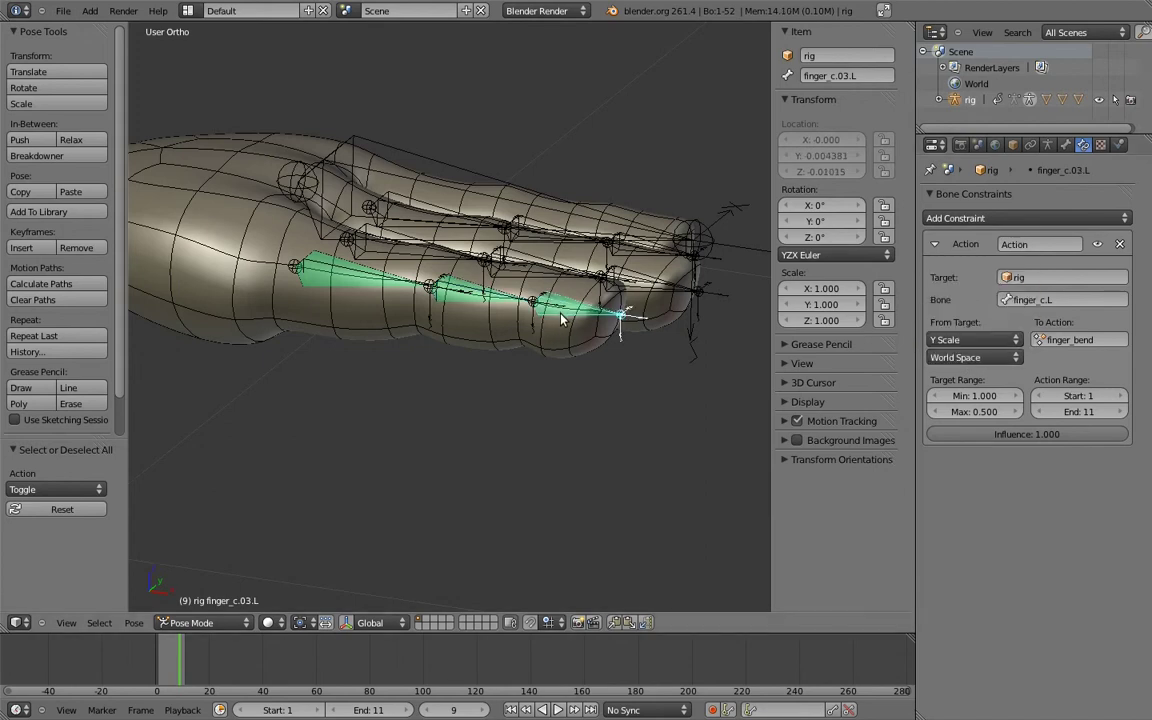
pyautogui.click(965, 355)
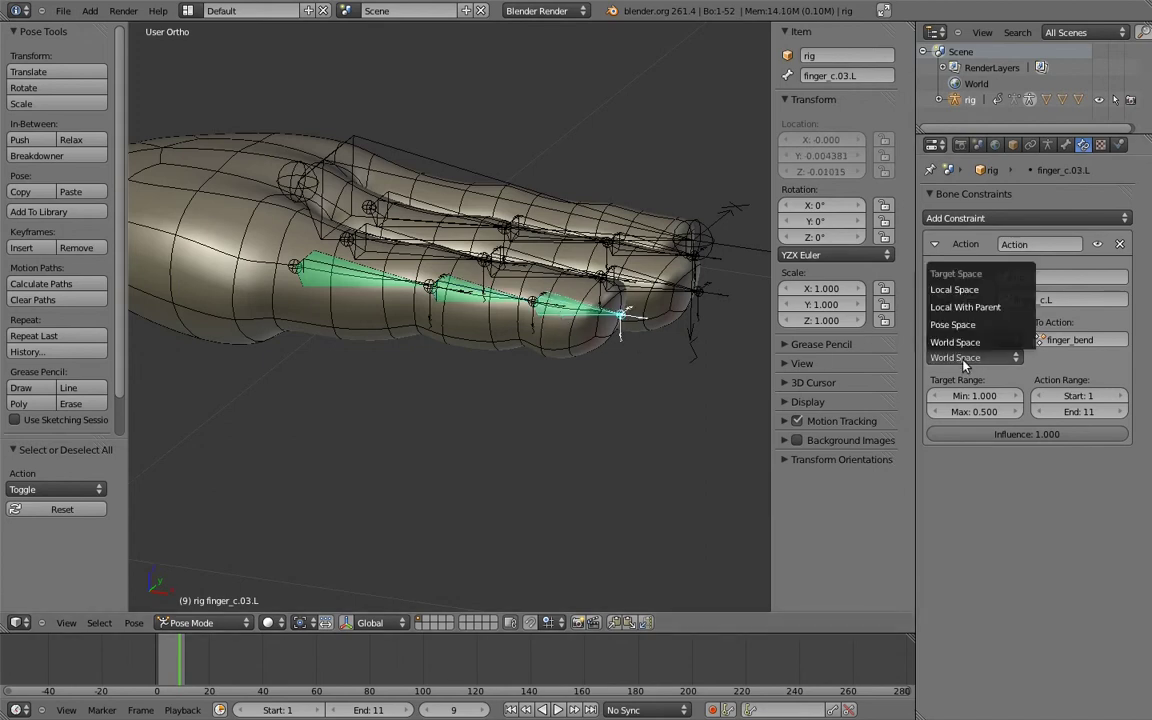
pyautogui.click(969, 290)
# In front view, select the root bone and scale the whole rig as a test
pyautogui.press('KP_1')
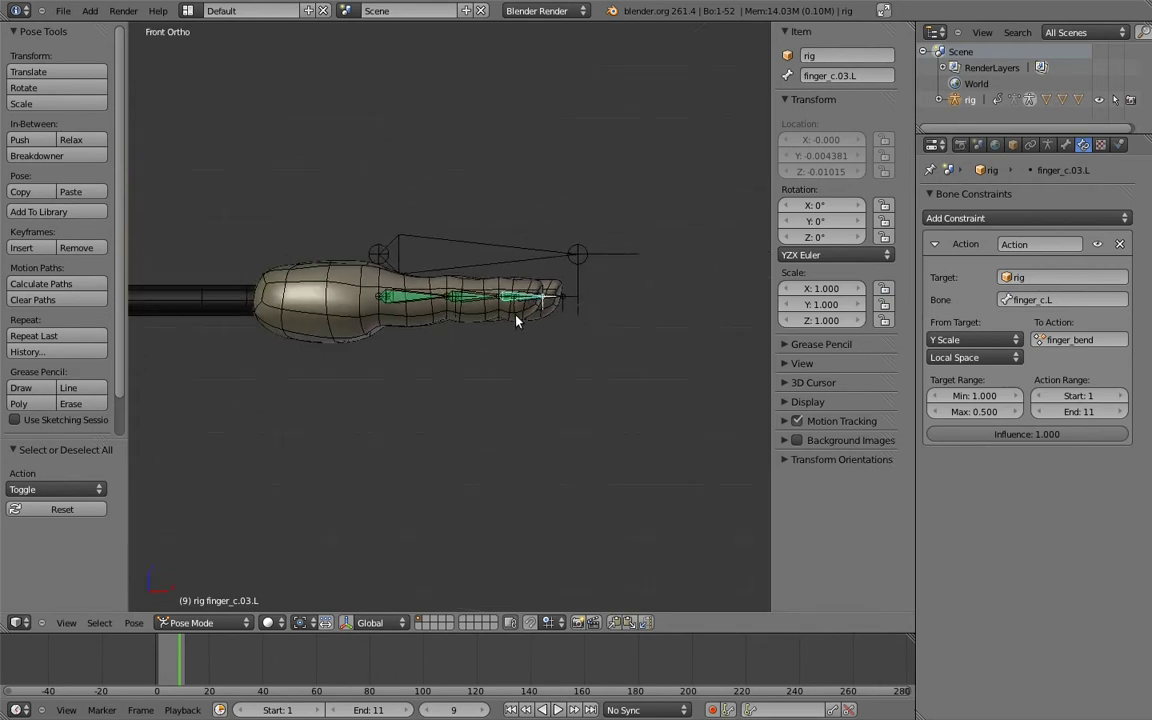
pyautogui.keyDown('shift'); pyautogui.moveTo(516, 320); pyautogui.dragTo(568, 411, button='middle'); pyautogui.keyUp('shift')
pyautogui.scroll(-5, 568, 411)
pyautogui.keyDown('shift'); pyautogui.moveTo(504, 345); pyautogui.dragTo(396, 488, button='middle'); pyautogui.keyUp('shift')
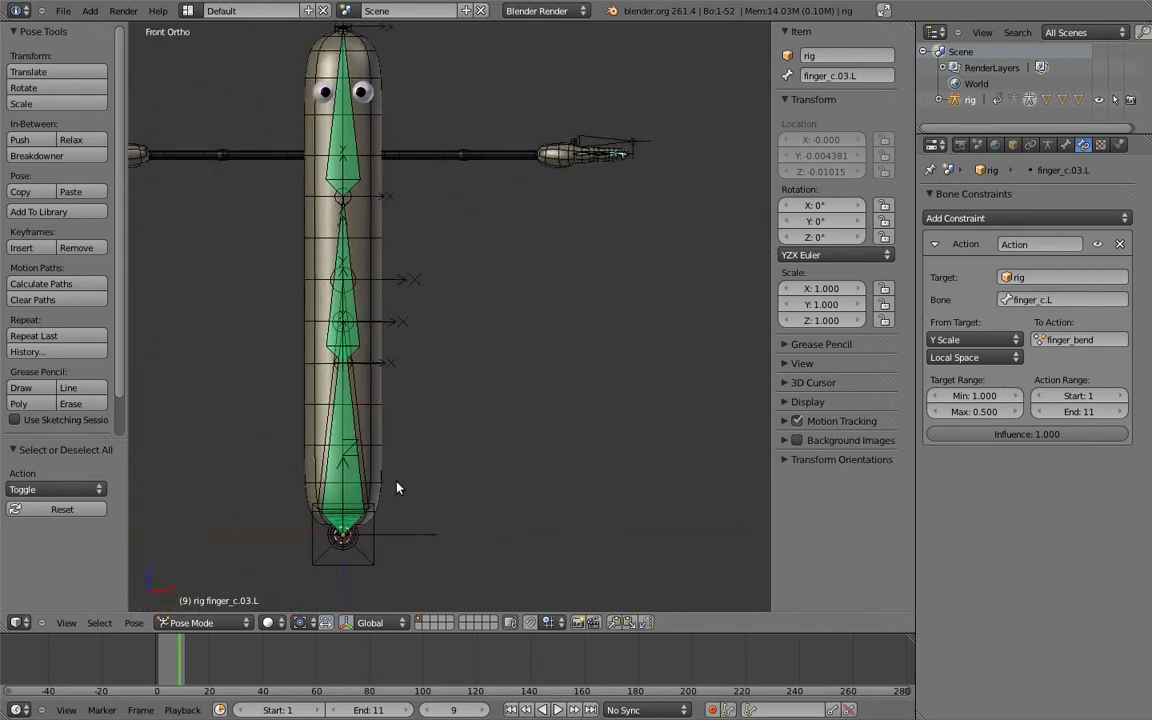
pyautogui.rightClick(378, 532)
pyautogui.press('s')
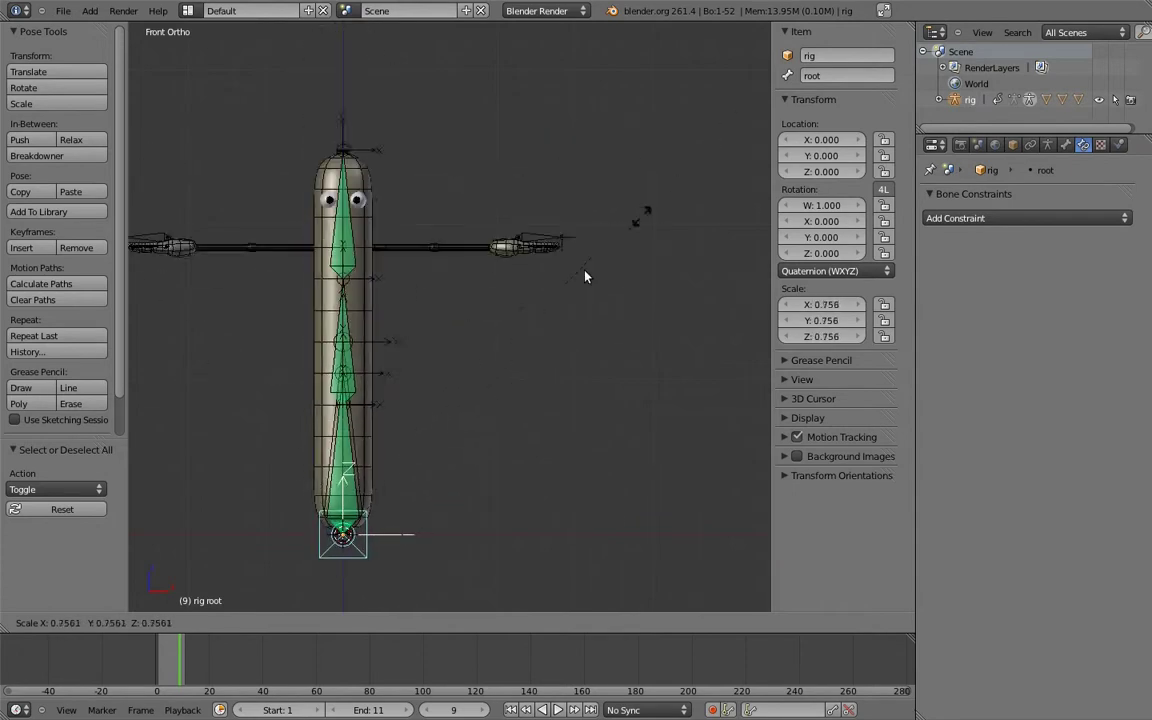
# Cancel the root scale test and lower a finger bone along Z in Edit Mode
pyautogui.rightClick(634, 257)
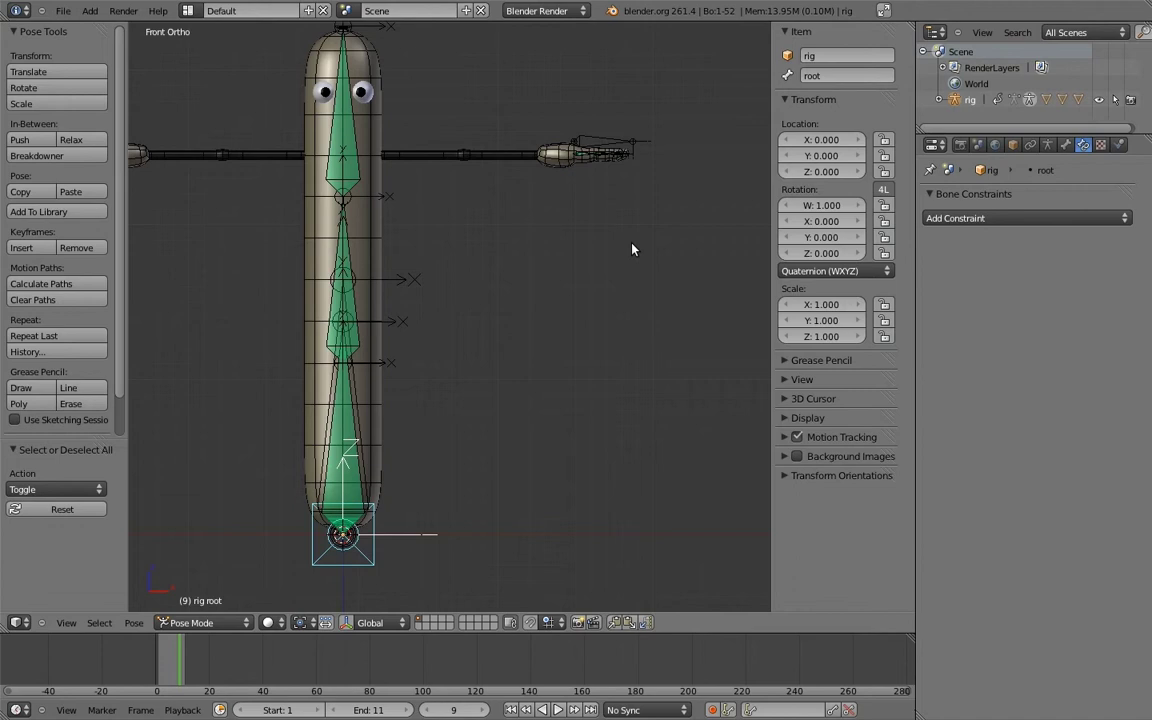
pyautogui.hotkey('shift', 'b')
pyautogui.moveTo(505, 115); pyautogui.dragTo(617, 200)
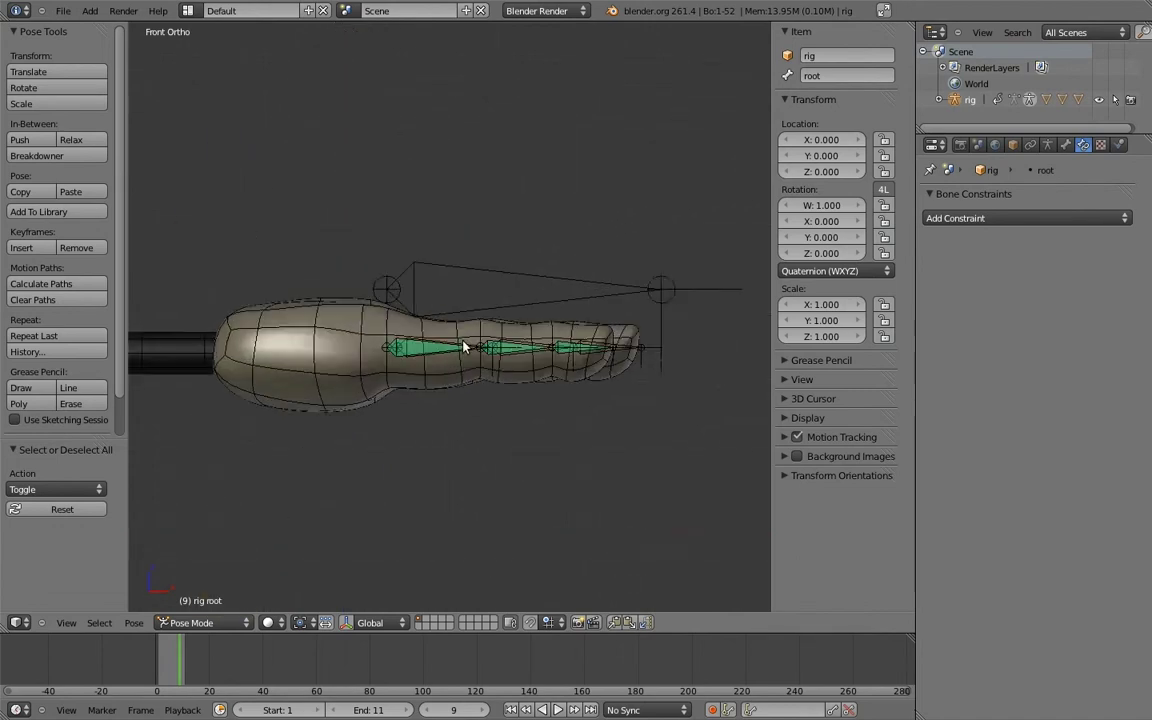
pyautogui.scroll(2, 463, 347)
pyautogui.rightClick(512, 252)
pyautogui.press('Tab')
pyautogui.press('g')
pyautogui.press('z')
pyautogui.click(535, 316)
# Back in Pose Mode, lock finger_c.L's Y and Z location and test scaling and bending it
pyautogui.hotkey('ctrl', 'Tab')
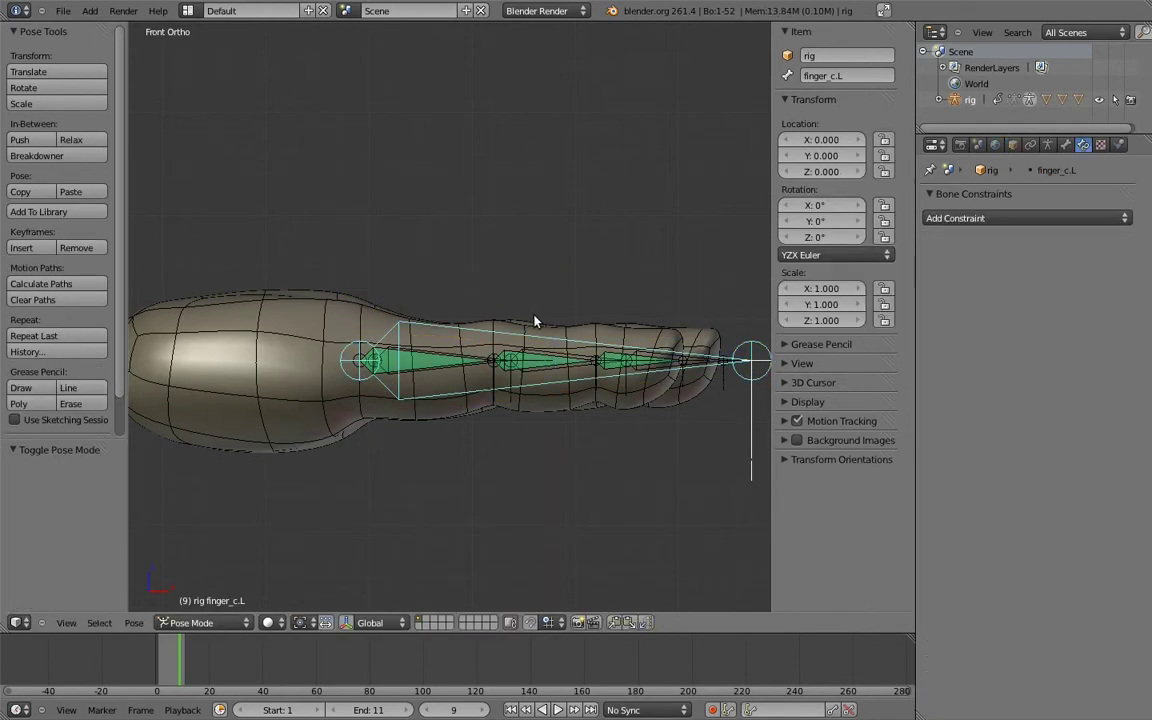
pyautogui.moveTo(884, 156); pyautogui.dragTo(884, 172)
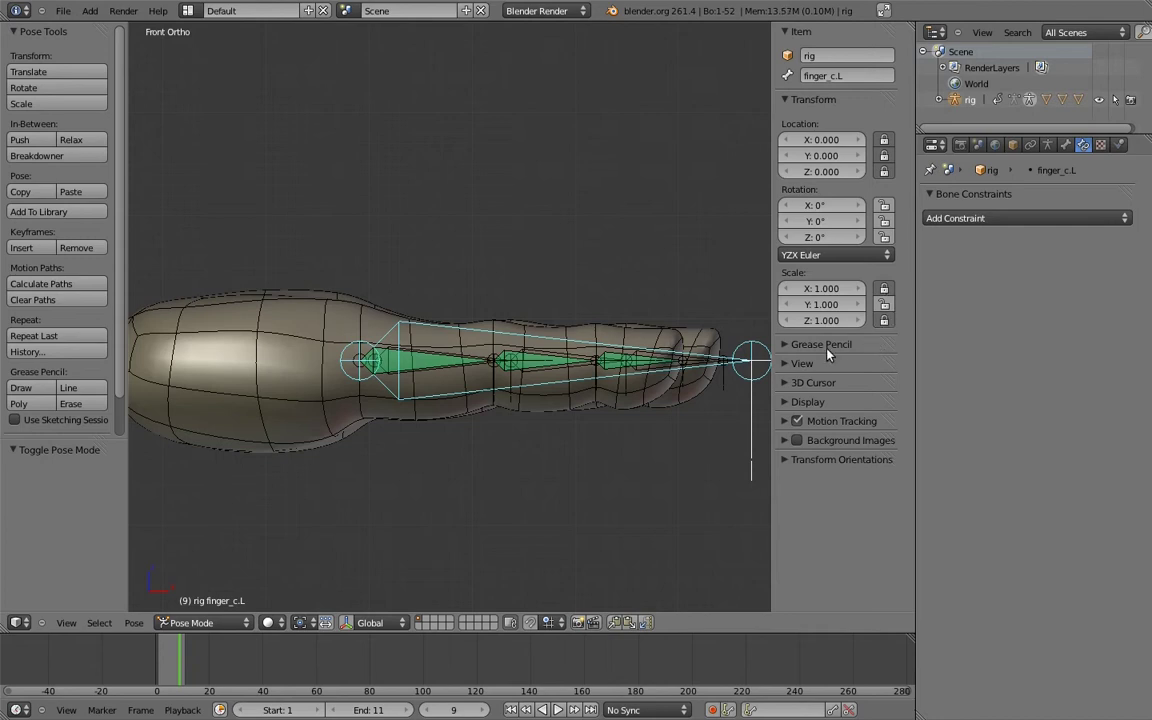
pyautogui.press('s')
pyautogui.click(557, 345)
pyautogui.press('r')
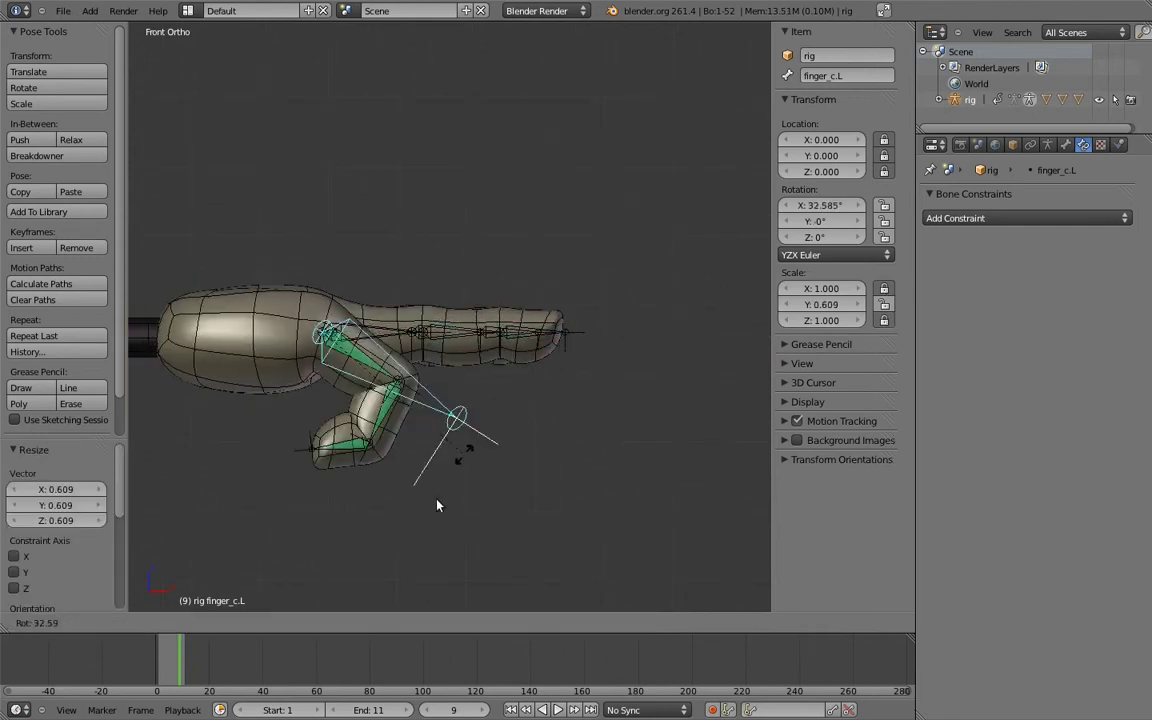
pyautogui.click(340, 545)
pyautogui.press('s')
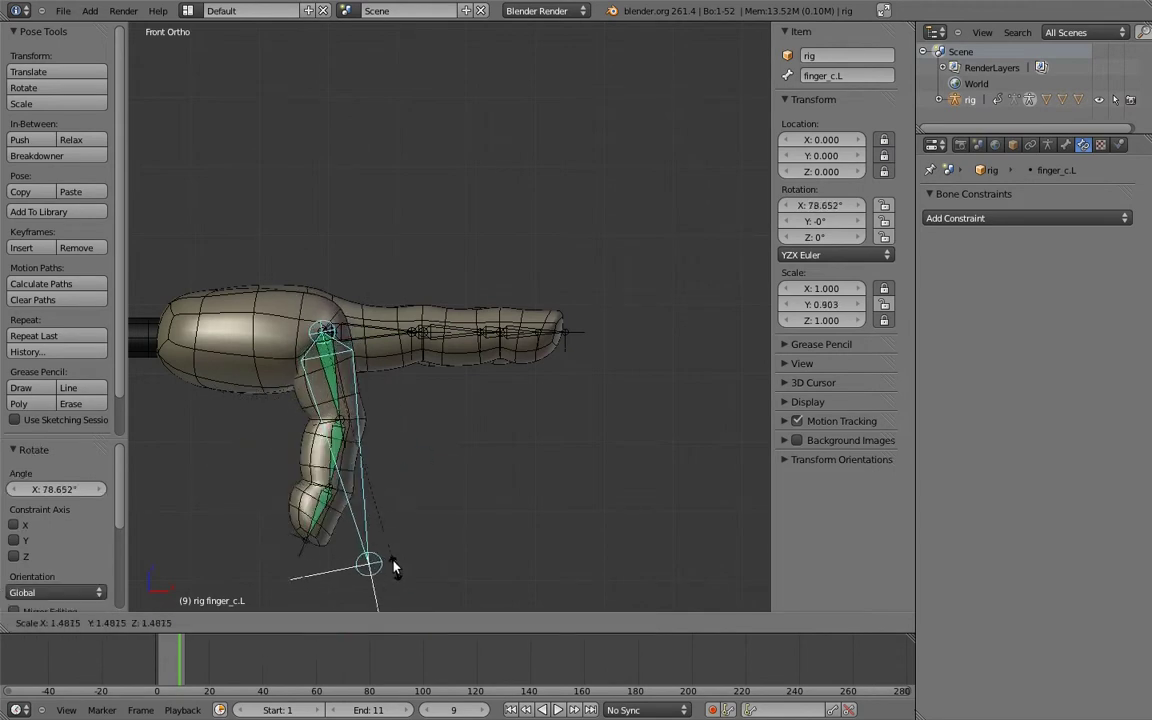
pyautogui.click(360, 525)
pyautogui.press('r')
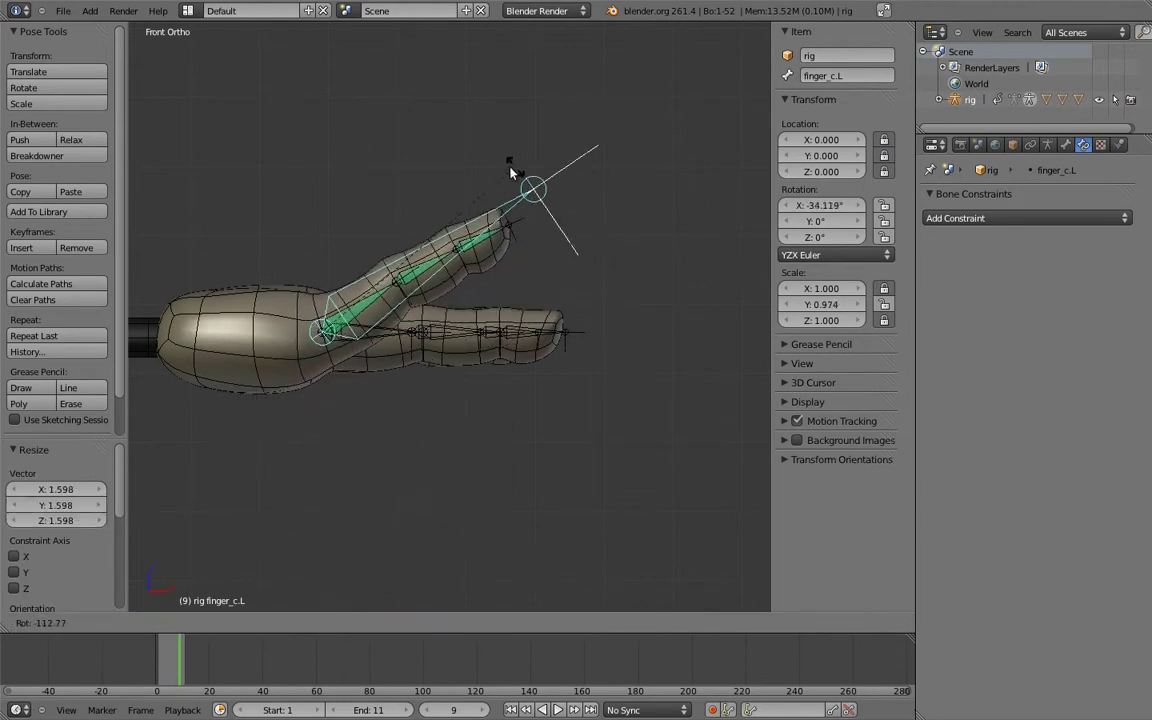
pyautogui.click(525, 188)
pyautogui.press('s')
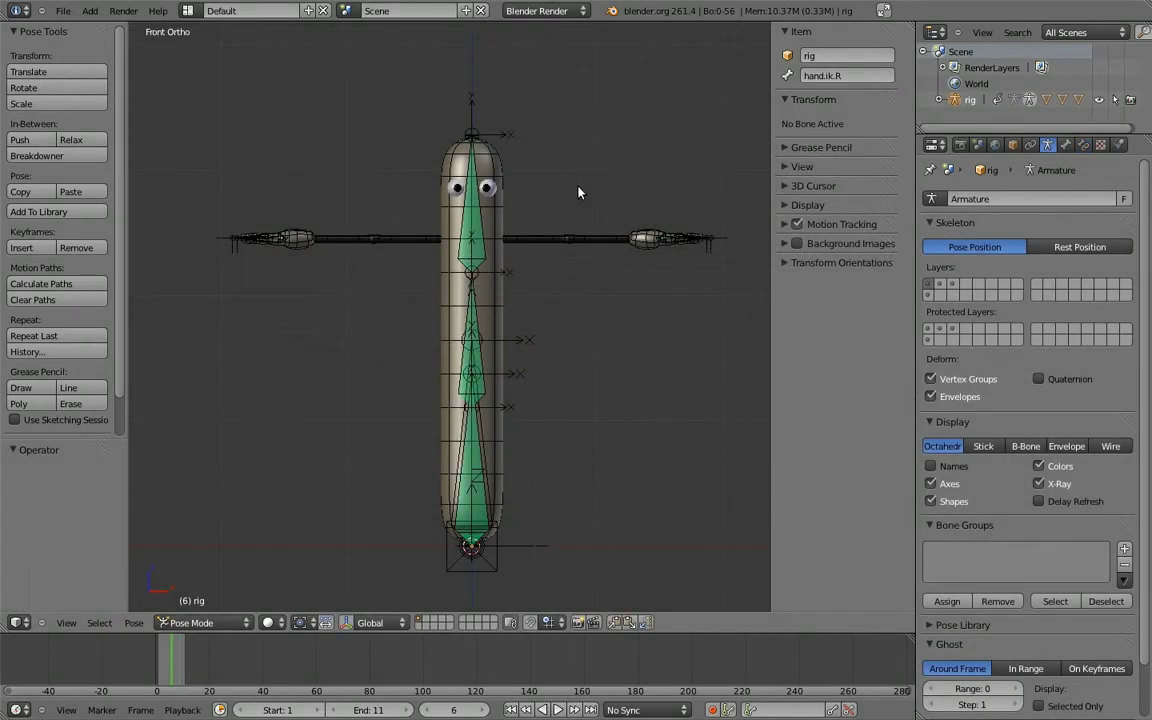
# From top view, duplicate the eye bones in Edit Mode and offset the copies along Y
pyautogui.keyDown('shift'); pyautogui.moveTo(519, 193); pyautogui.dragTo(573, 224, button='middle'); pyautogui.keyUp('shift')
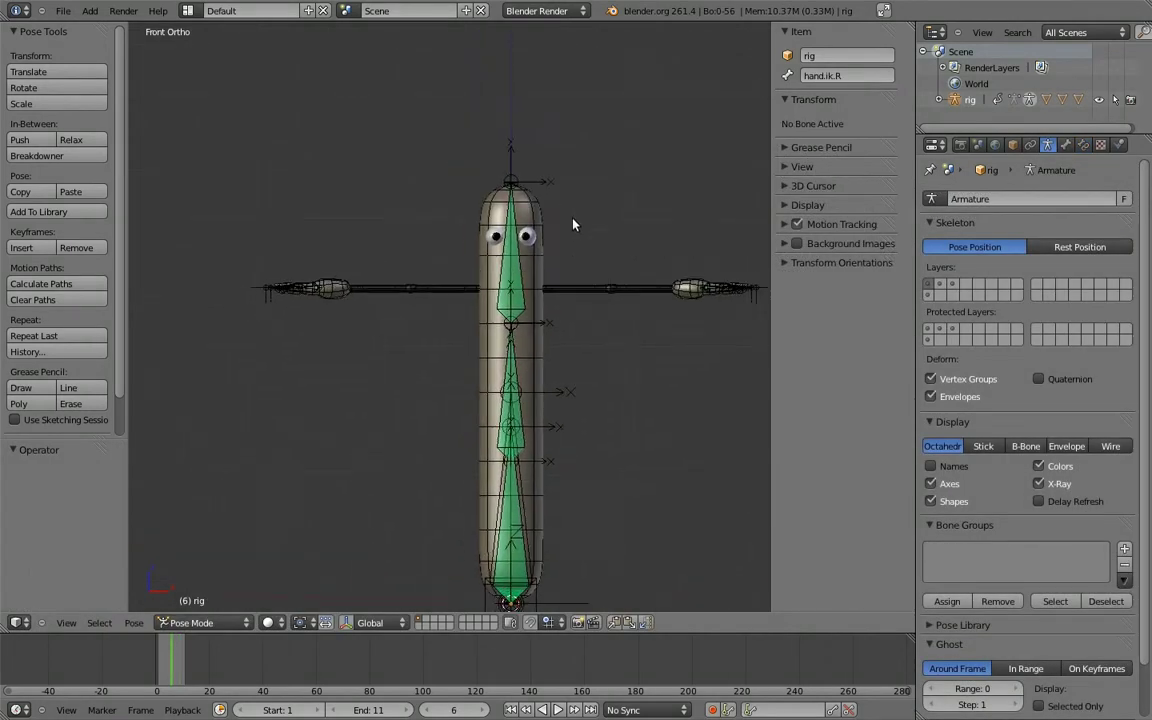
pyautogui.scroll(4, 399, 399)
pyautogui.press('KP_7')
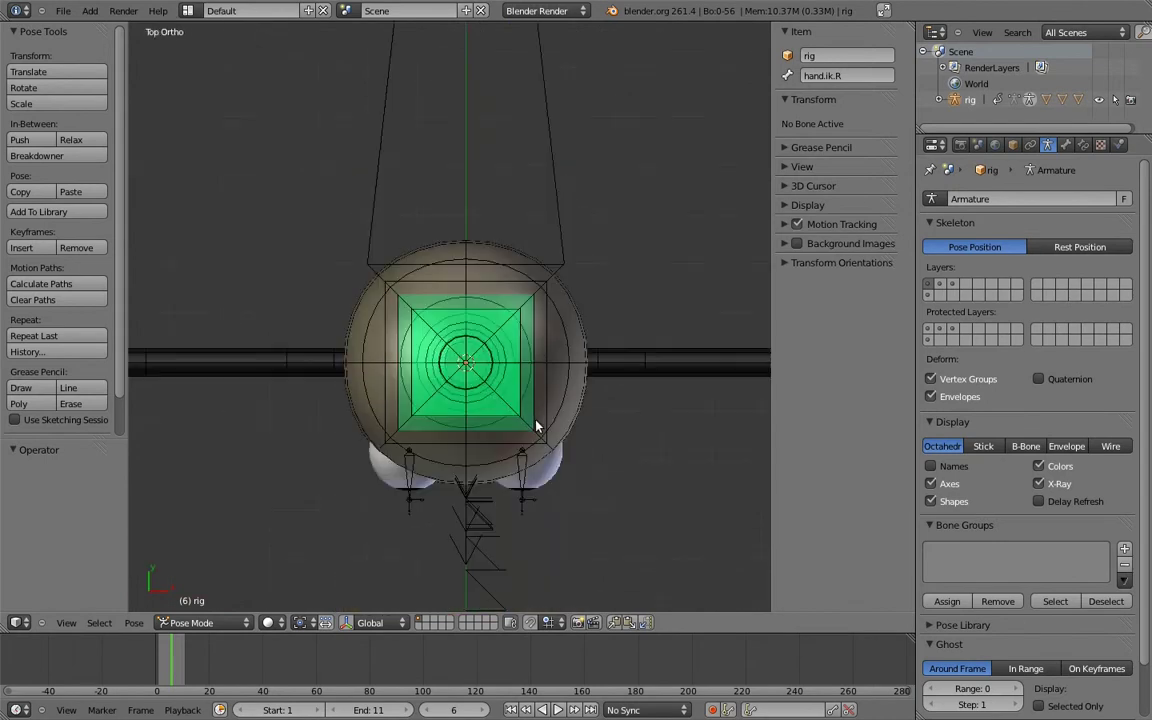
pyautogui.scroll(3, 536, 427)
pyautogui.scroll(2, 532, 314)
pyautogui.rightClick(612, 345)
pyautogui.press('Tab')
pyautogui.hotkey('shift', 'd')
pyautogui.press('x')
pyautogui.click(660, 340)
pyautogui.press('g')
pyautogui.press('y')
pyautogui.click(678, 404)
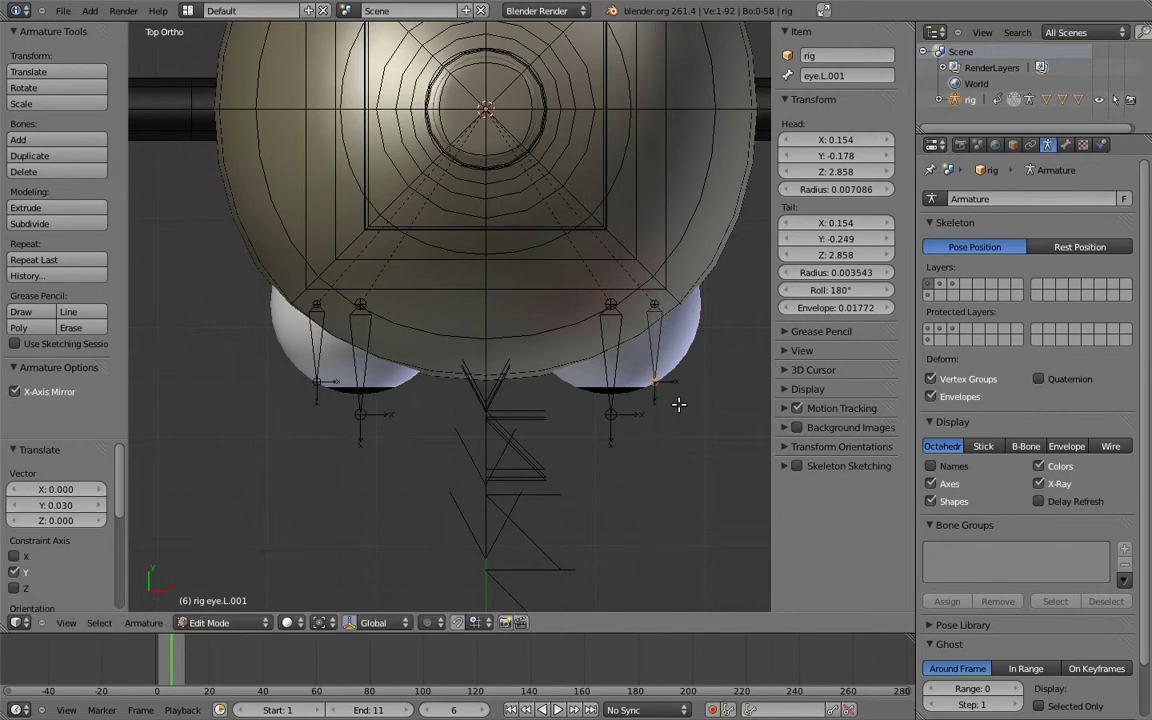
# Rename the duplicated bones MCH-eye_parent.L and MCH-eye_parent.R
pyautogui.rightClick(660, 341)
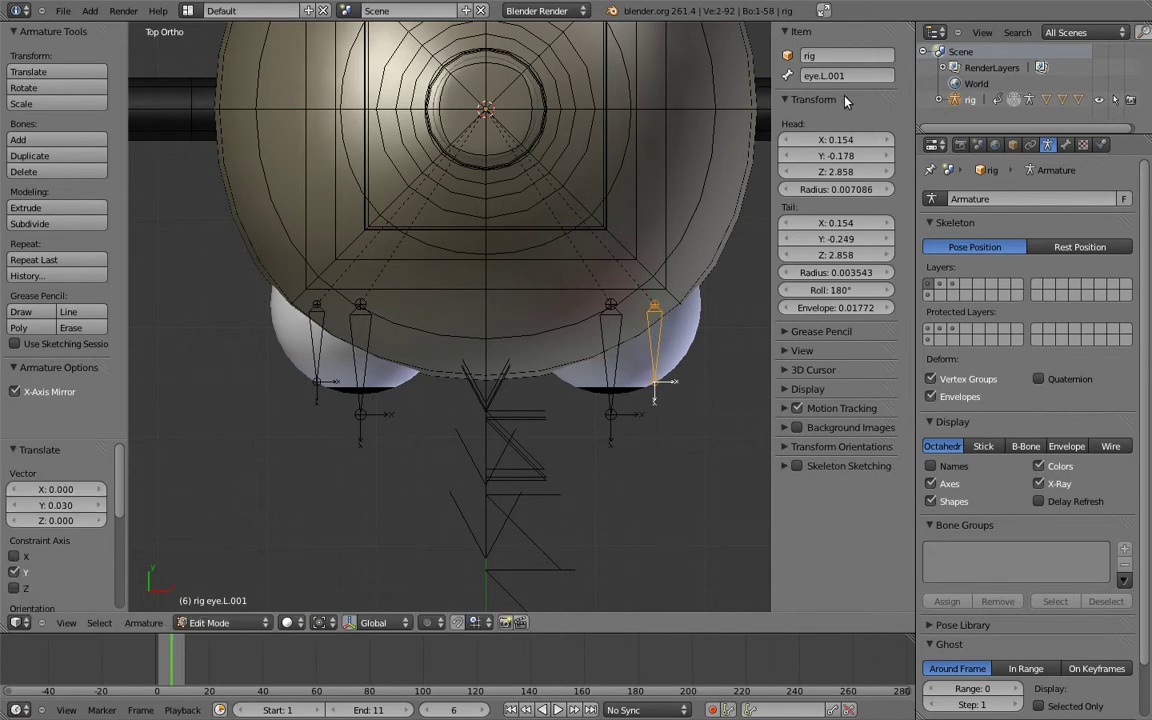
pyautogui.write('MCH-')
pyautogui.press('Return')
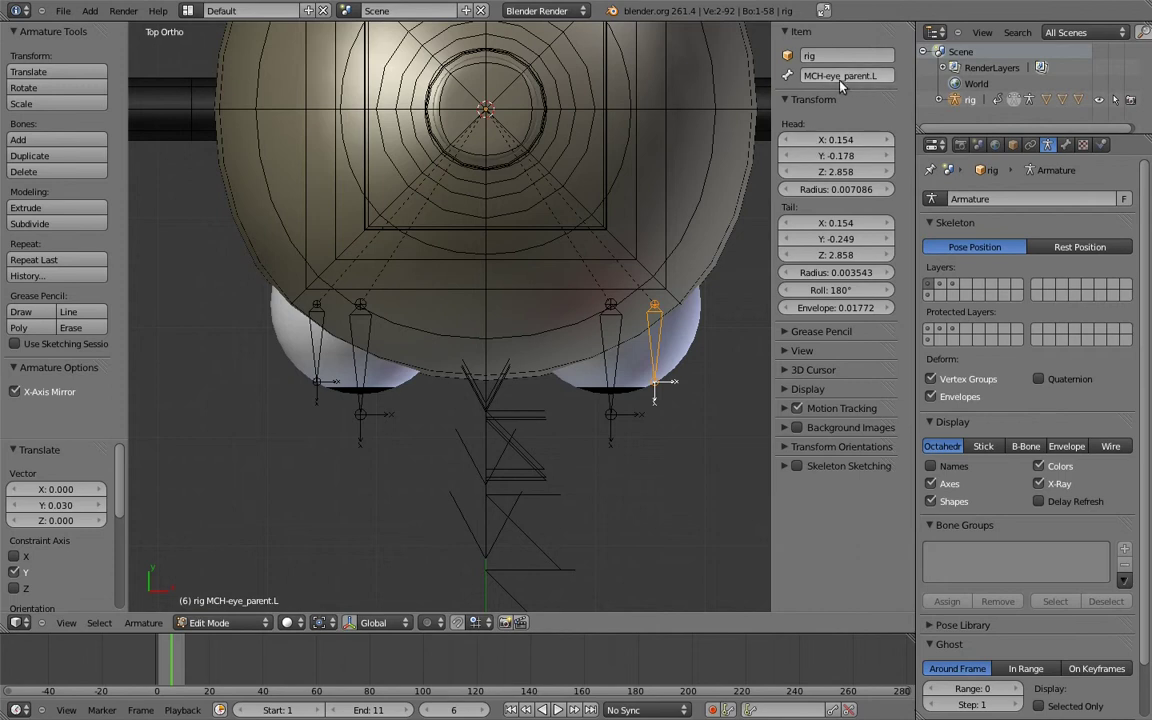
pyautogui.rightClick(317, 330)
pyautogui.doubleClick(857, 77)
pyautogui.write('MCH-eye_parent.L')
pyautogui.press('Return')
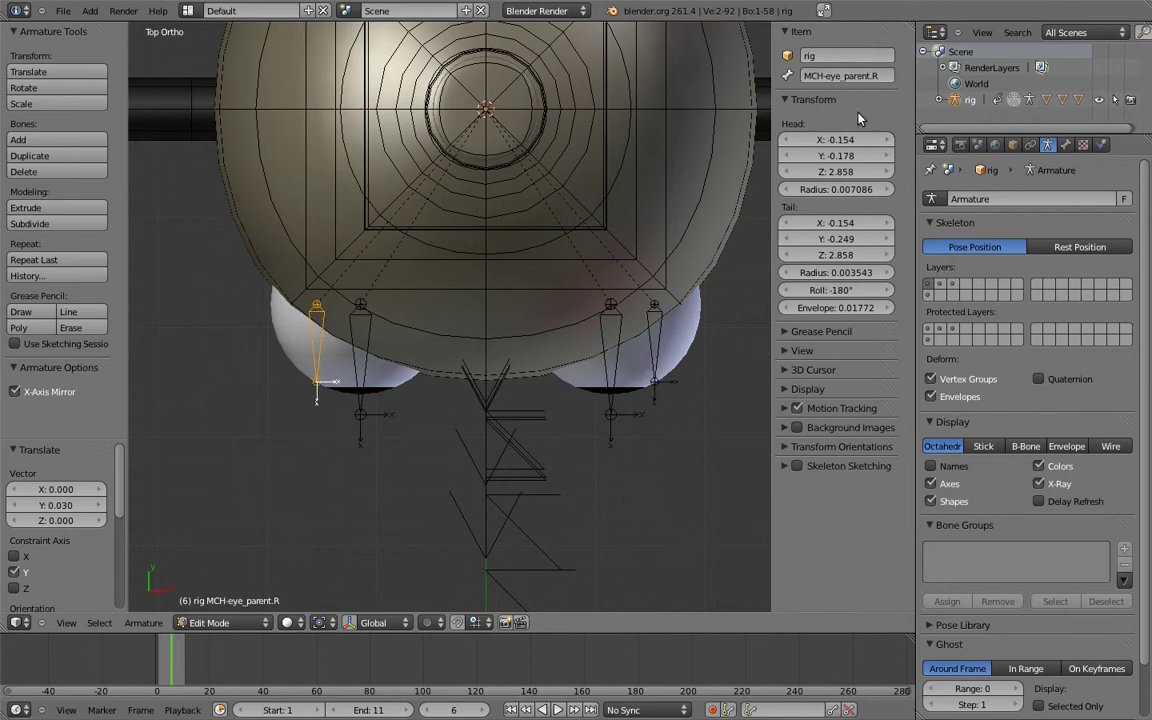
# Parent eye.L to MCH-eye_parent.L with Keep Offset
pyautogui.rightClick(613, 345)
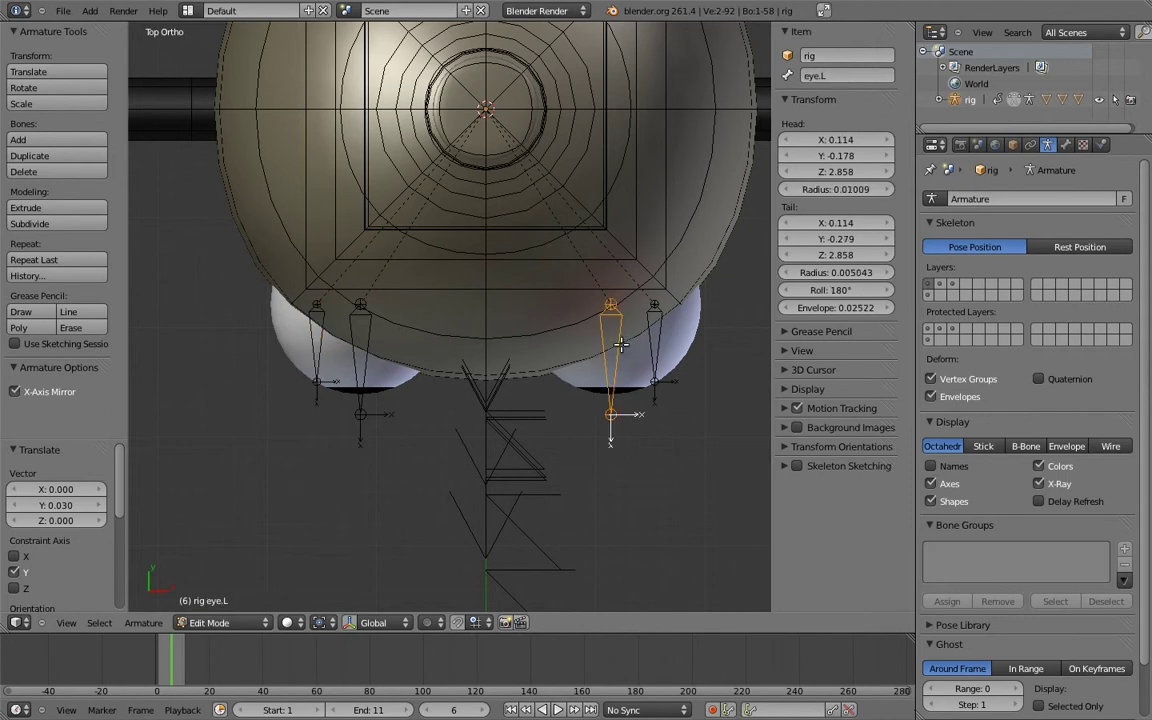
pyautogui.keyDown('shift'); pyautogui.rightClick(650, 335); pyautogui.keyUp('shift')
pyautogui.hotkey('ctrl', 'p')
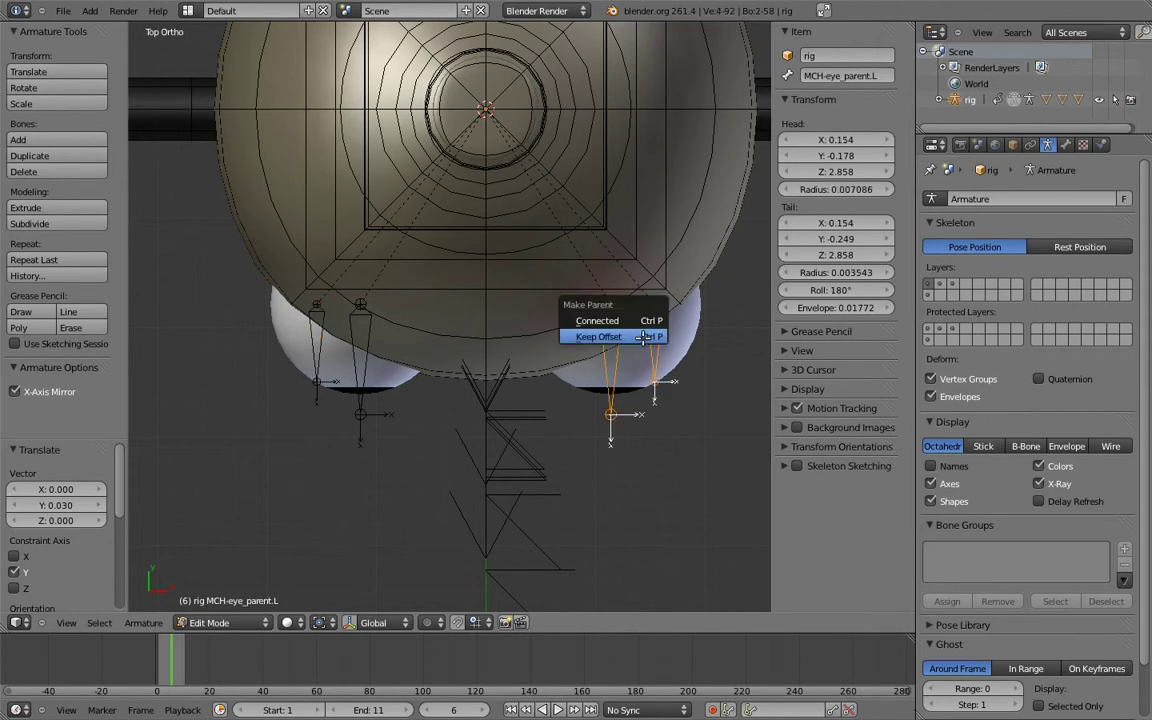
pyautogui.click(638, 337)
# Shift the MCH eye-parent bones −0.040 in X to line up with the eyes
pyautogui.rightClick(645, 335)
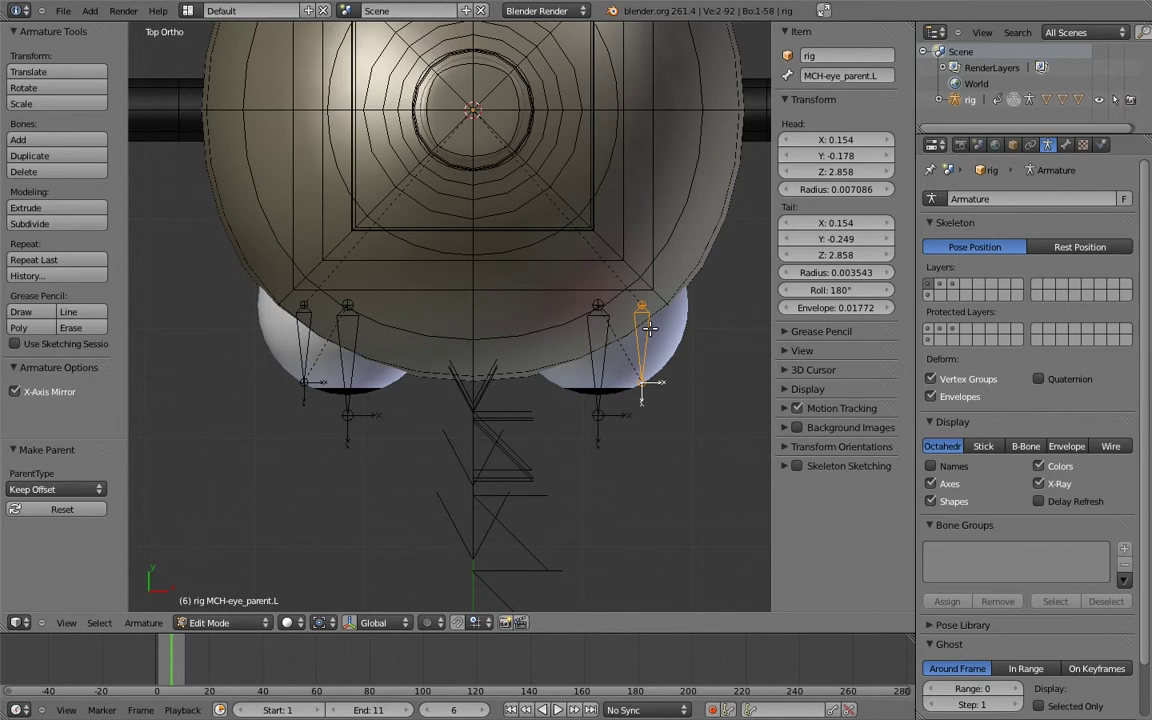
pyautogui.press('g')
pyautogui.press('x')
pyautogui.click(632, 344)
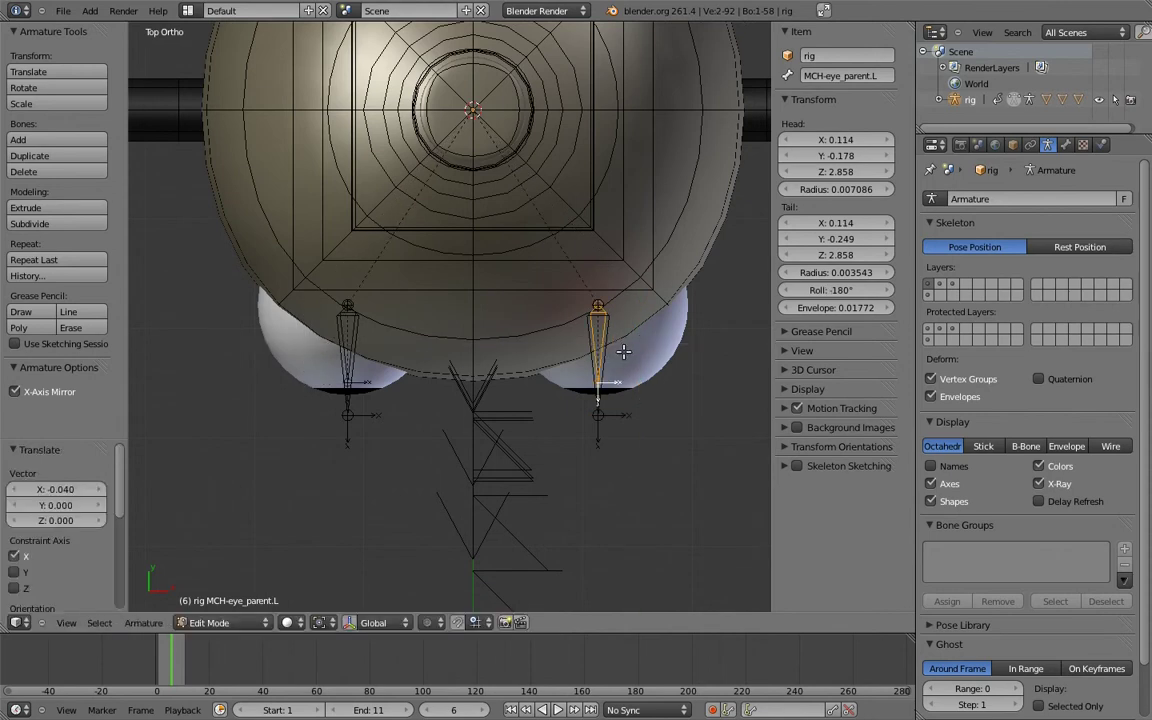
pyautogui.keyDown('shift'); pyautogui.moveTo(623, 351); pyautogui.dragTo(643, 355, button='middle'); pyautogui.keyUp('shift')
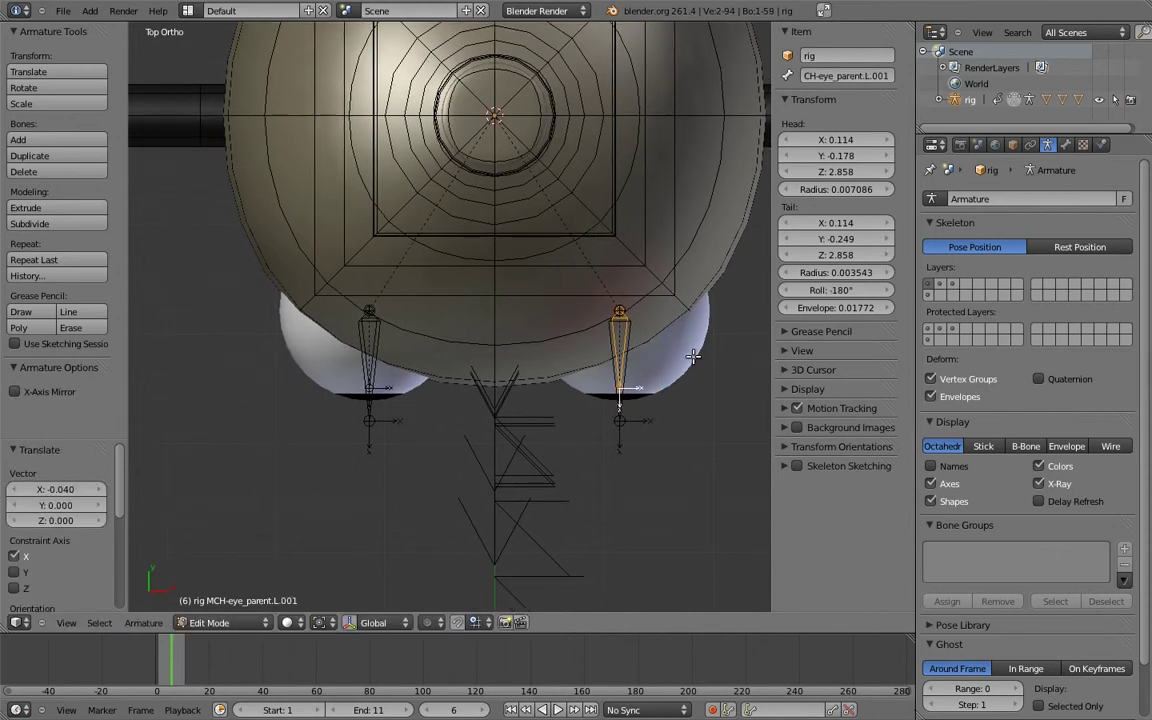
# Duplicate an eye parent bone to the head centre, set head and tail X to 0, name it MCH-minds_eye
pyautogui.hotkey('shift', 'd')
pyautogui.press('x')
pyautogui.click(505, 318)
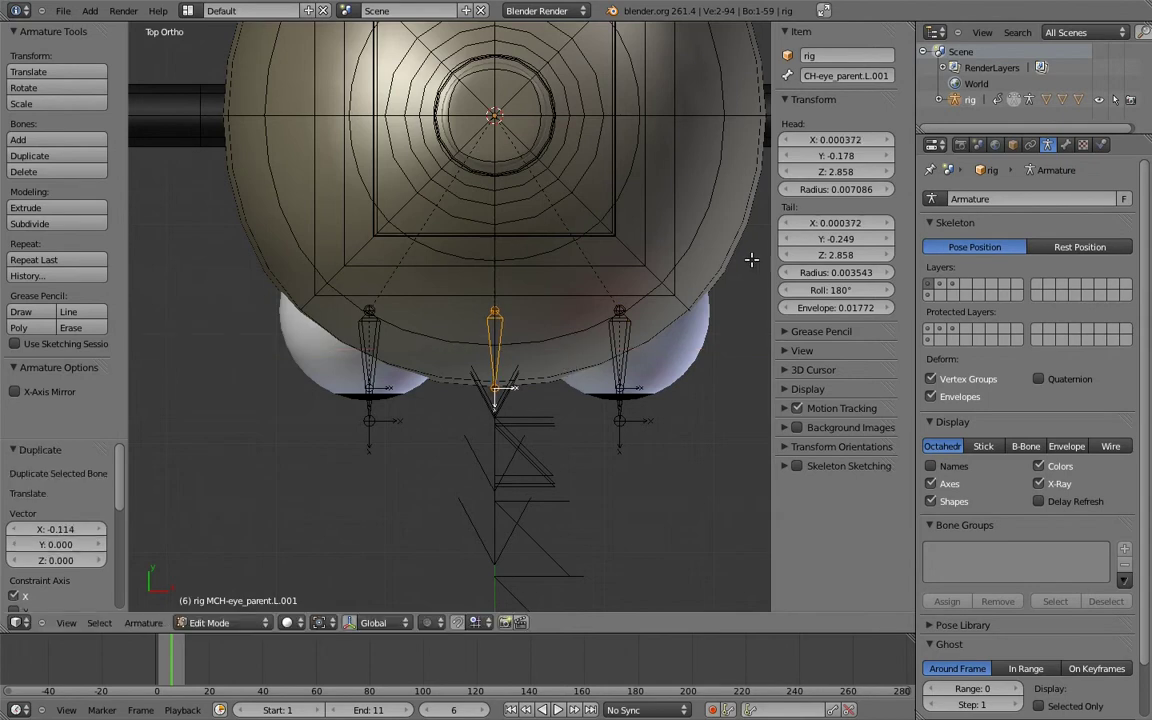
pyautogui.click(851, 223)
pyautogui.write('0')
pyautogui.press('Return')
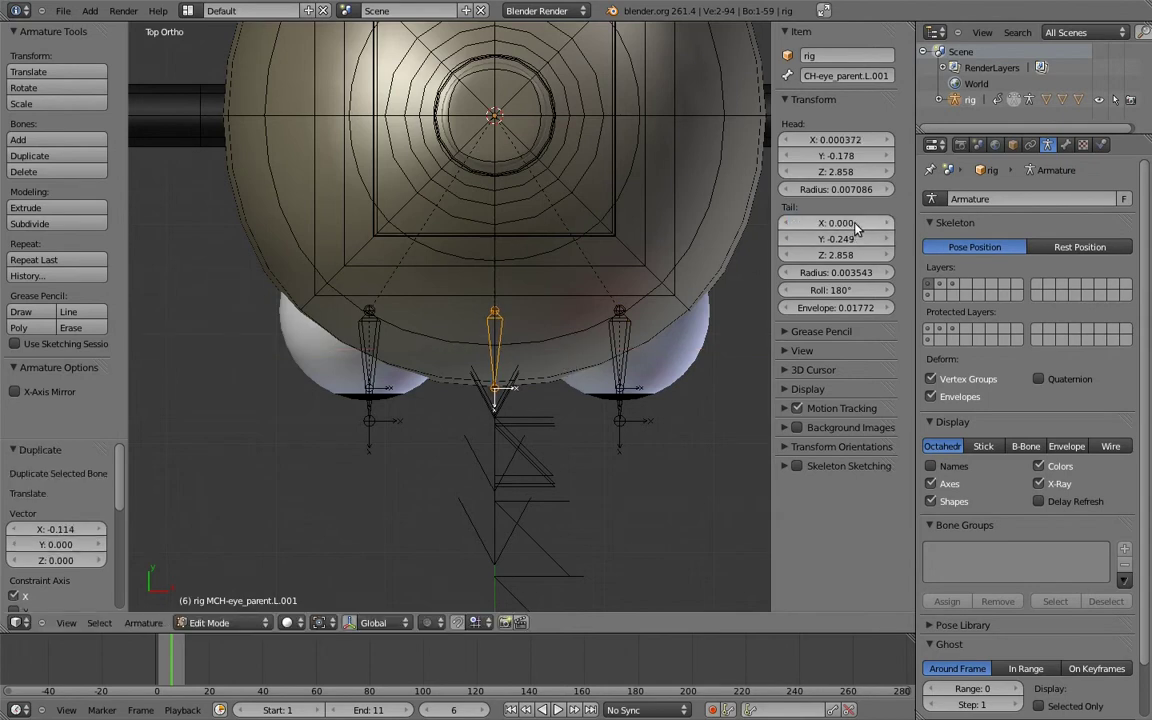
pyautogui.click(840, 139)
pyautogui.write('0')
pyautogui.press('Return')
pyautogui.keyDown('ctrl'); pyautogui.scroll(1, 556, 317); pyautogui.keyUp('ctrl')
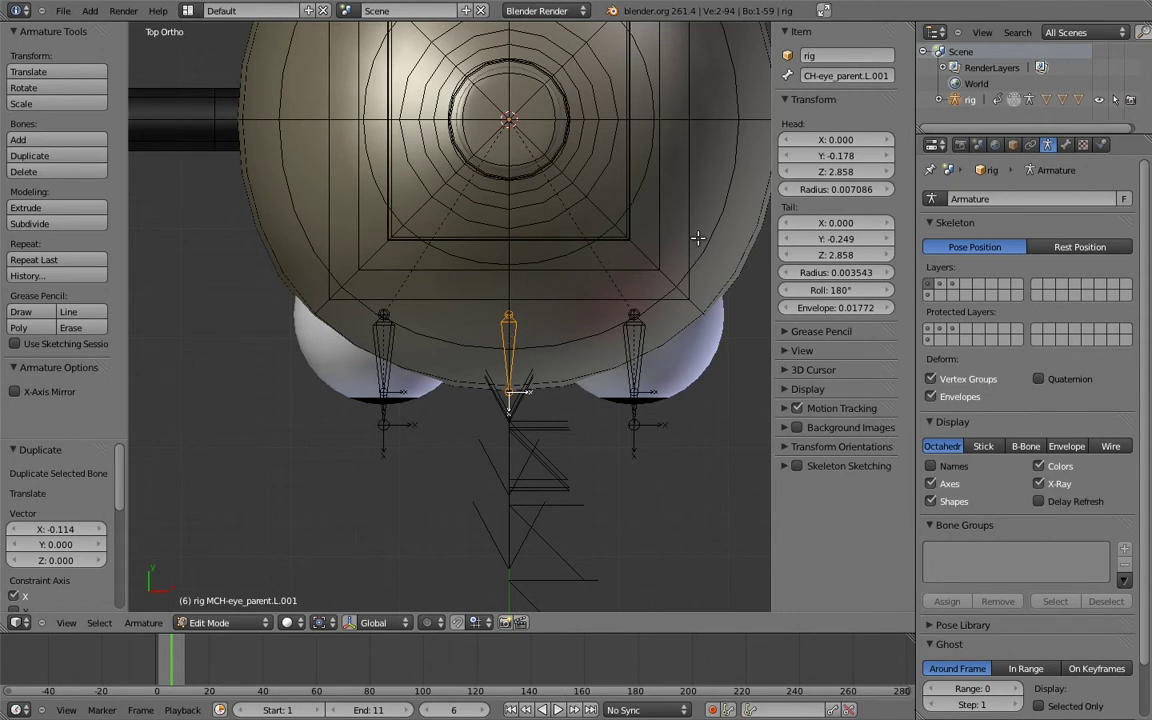
pyautogui.write('MCH-minds_eye')
pyautogui.press('Return')
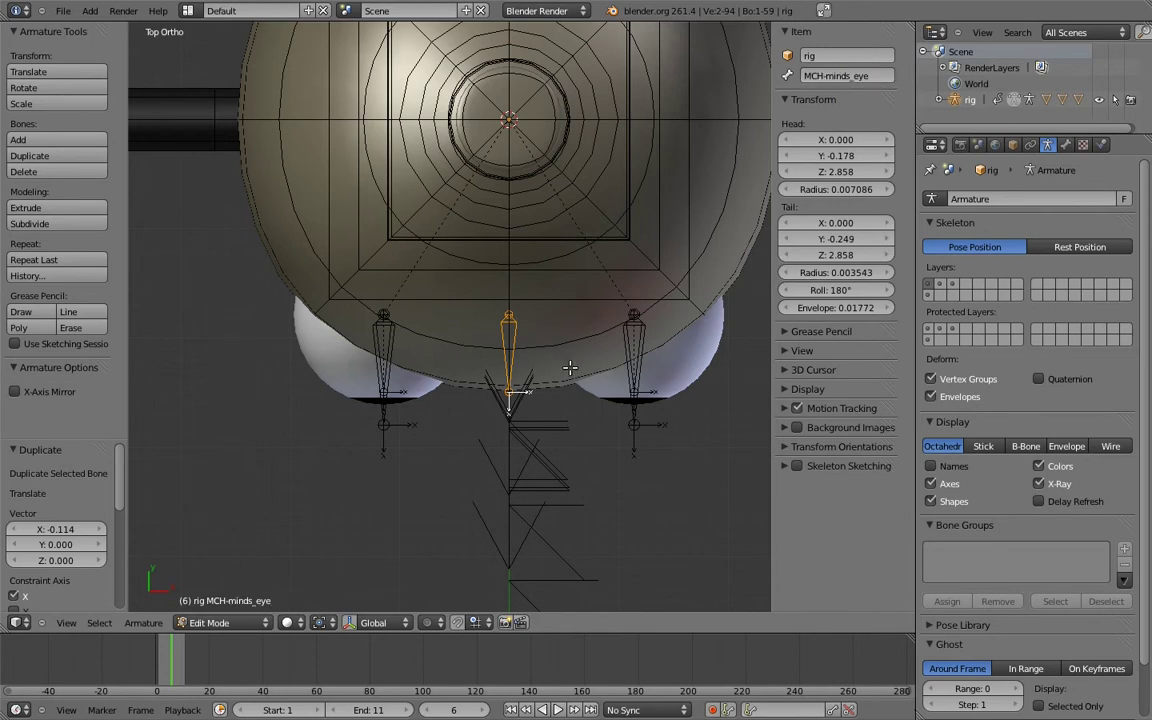
# In side view, duplicate MCH-minds_eye far in front of the face and move its tail 0.2
pyautogui.press('KP_3')
pyautogui.scroll(-3, 601, 357)
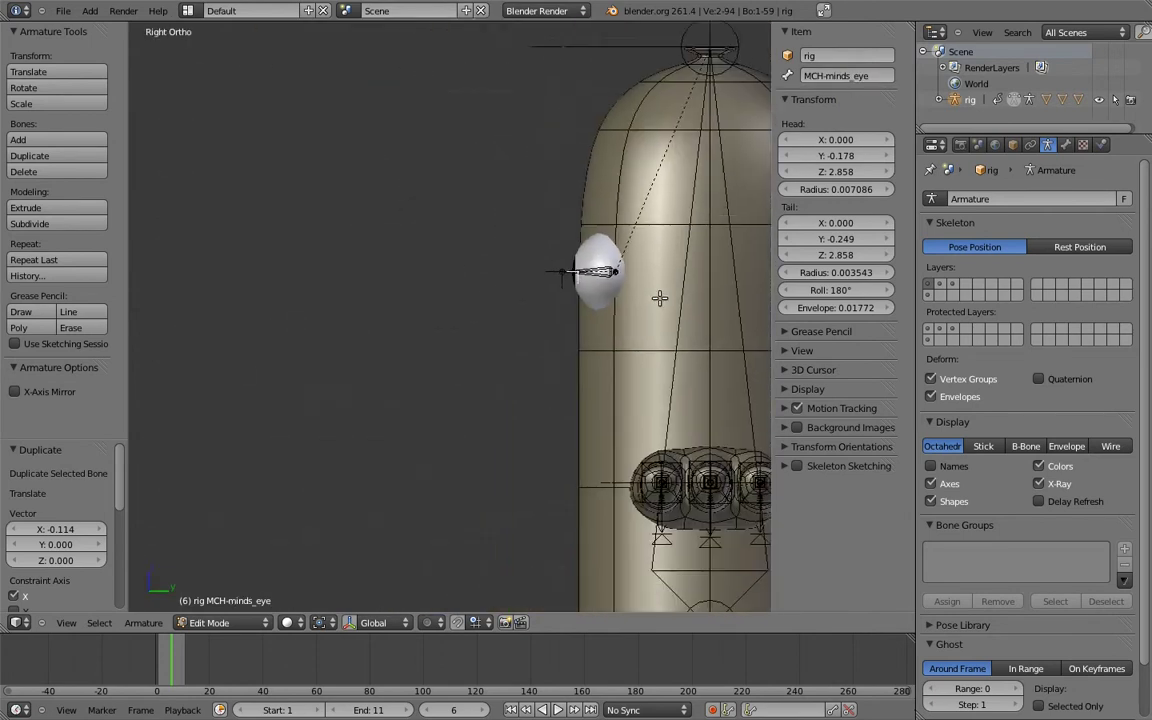
pyautogui.hotkey('shift', 'd')
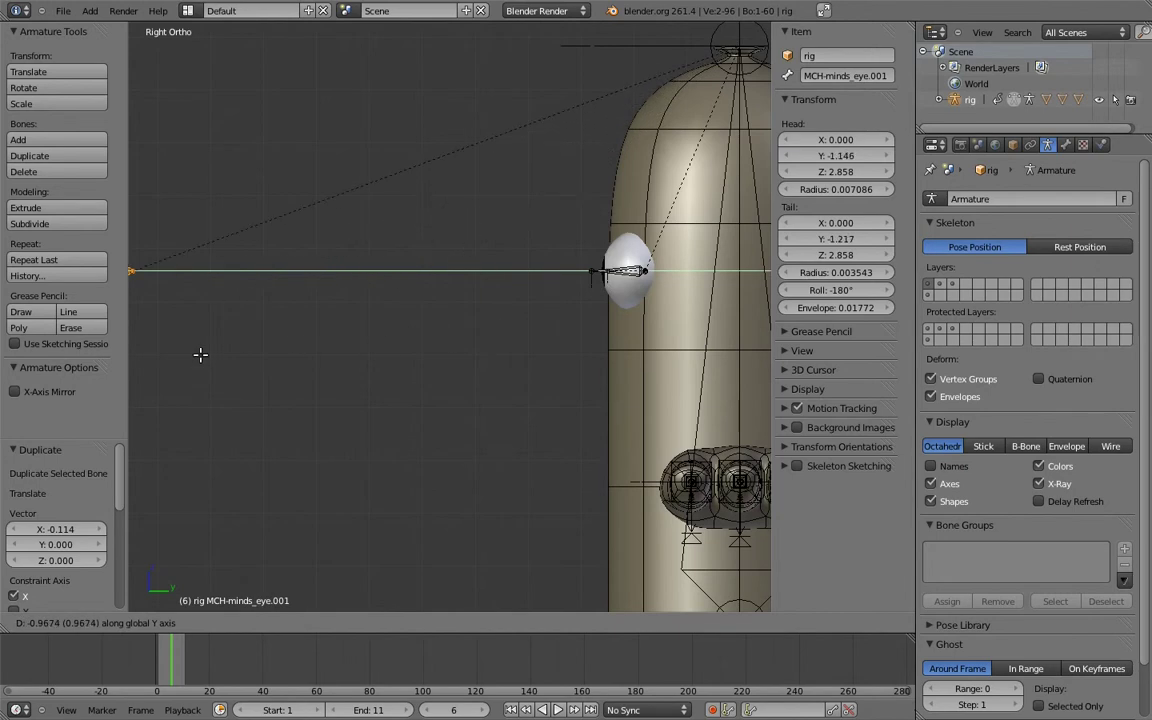
pyautogui.click(200, 350)
pyautogui.press('KP_Divide')
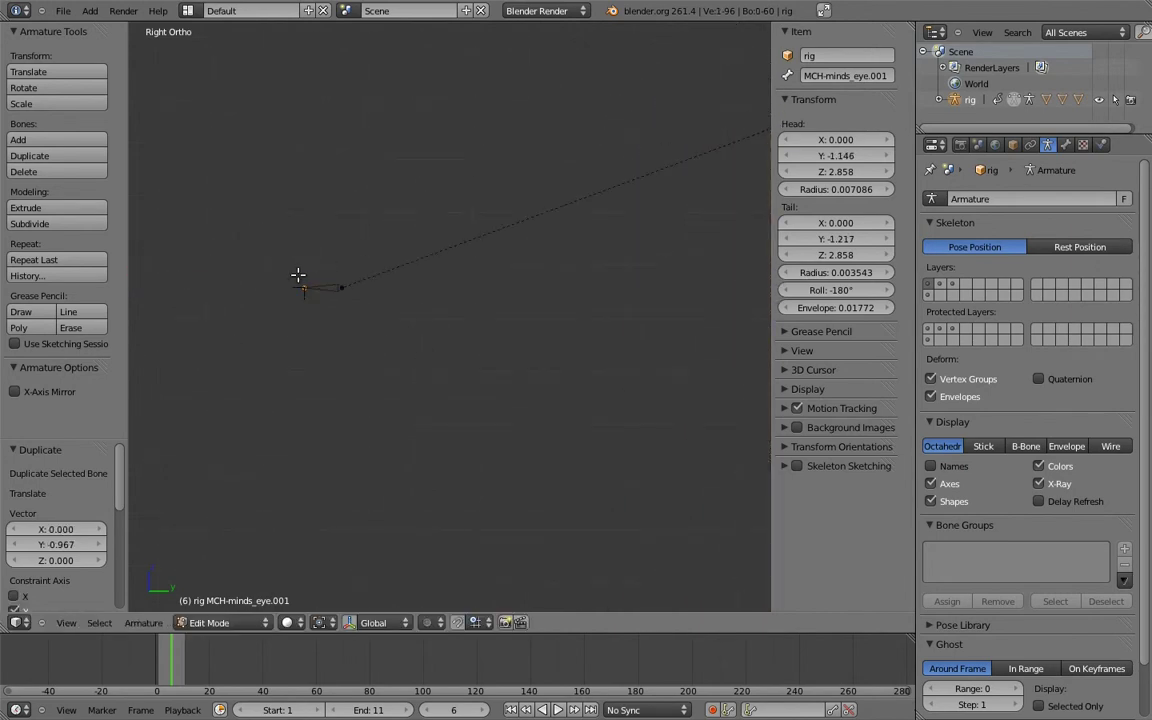
pyautogui.press('g')
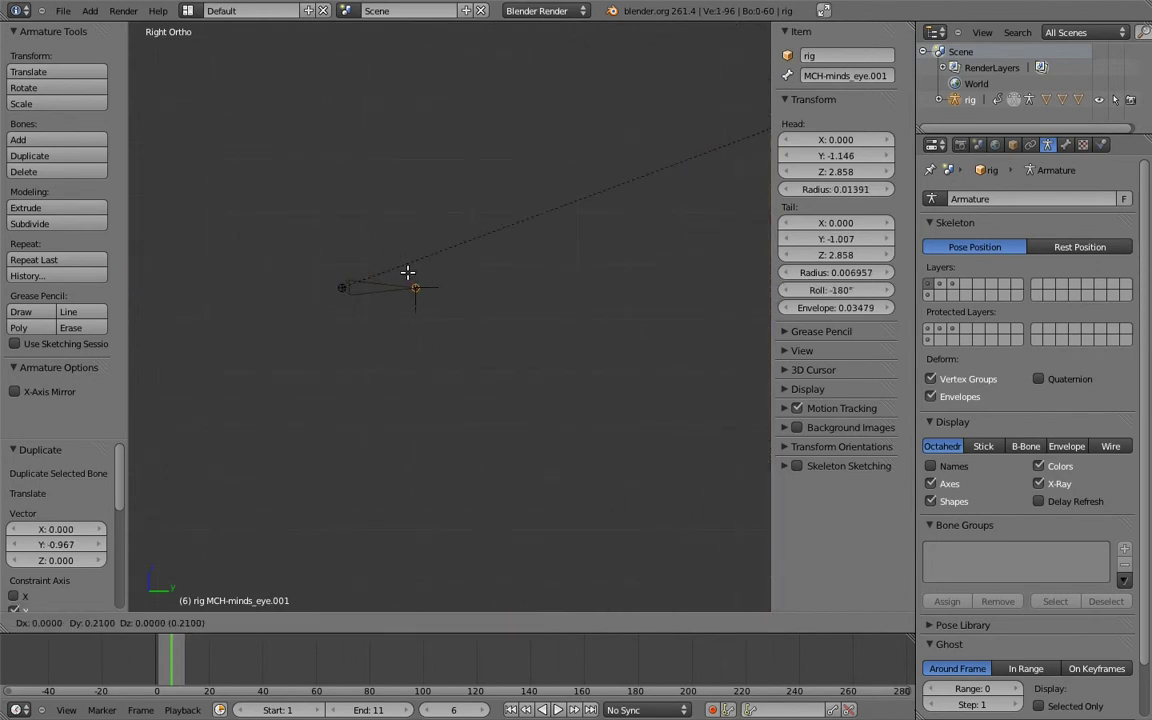
pyautogui.click(406, 273)
# Rename the new front bone eye_target
pyautogui.rightClick(373, 289)
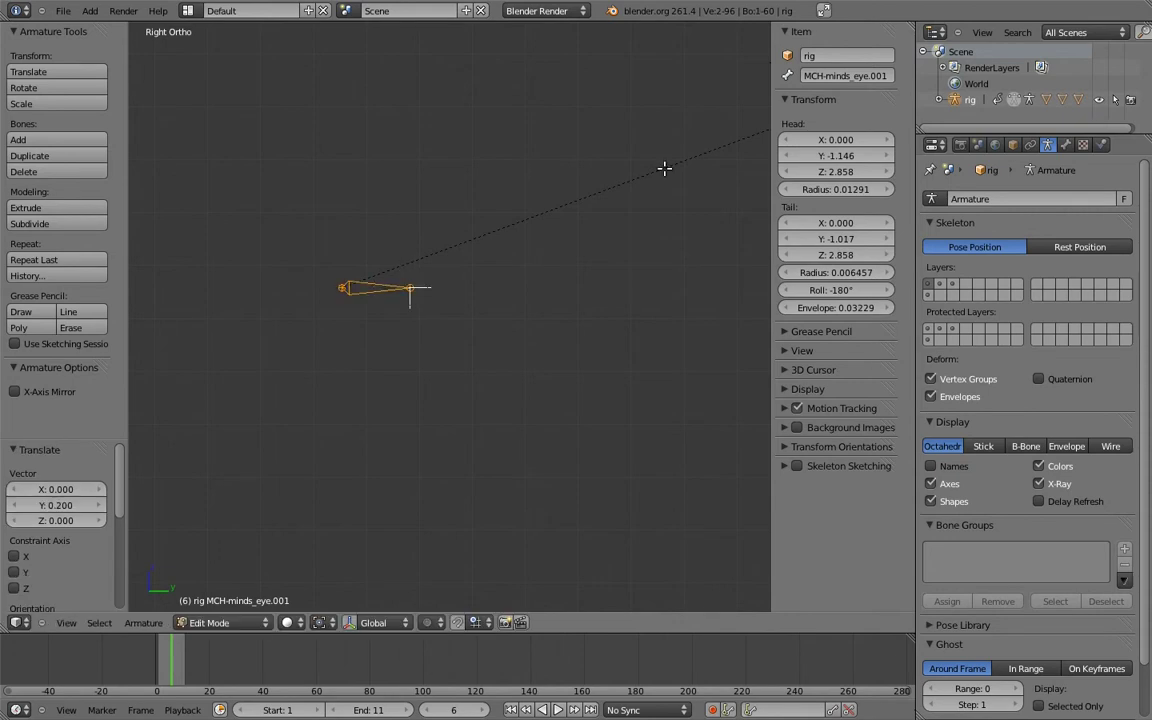
pyautogui.write('eye_targe')
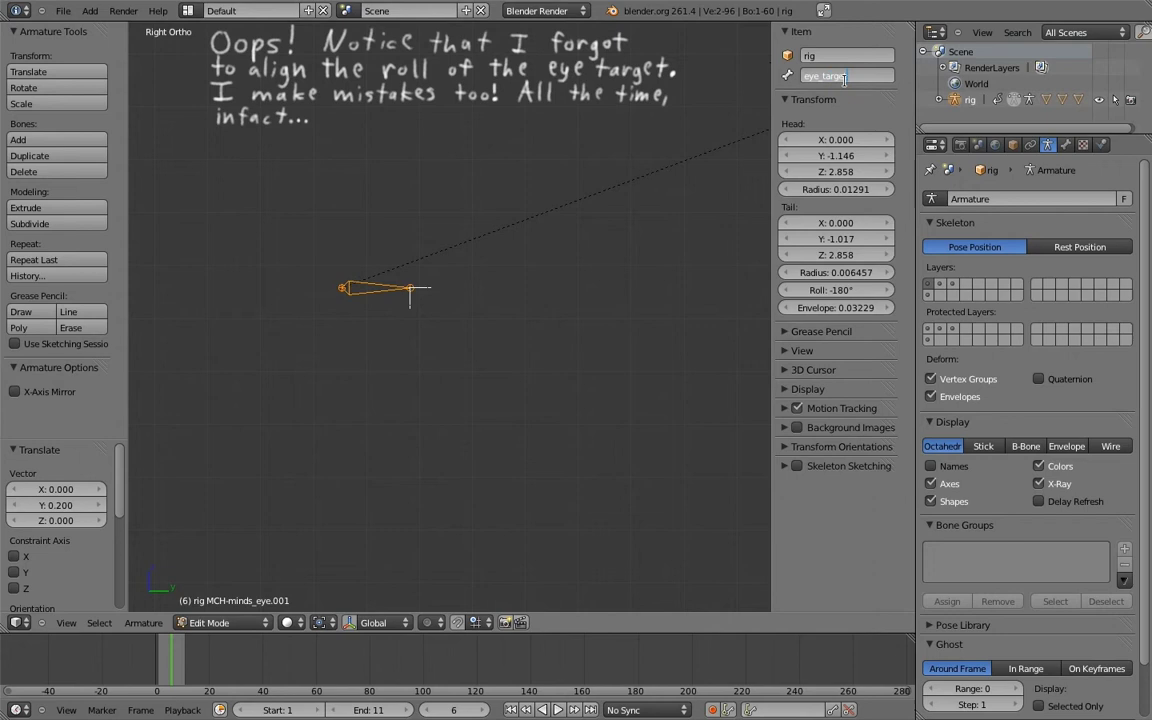
pyautogui.press('Return')
pyautogui.moveTo(337, 239); pyautogui.dragTo(357, 303, button='middle')
pyautogui.press('KP_7')
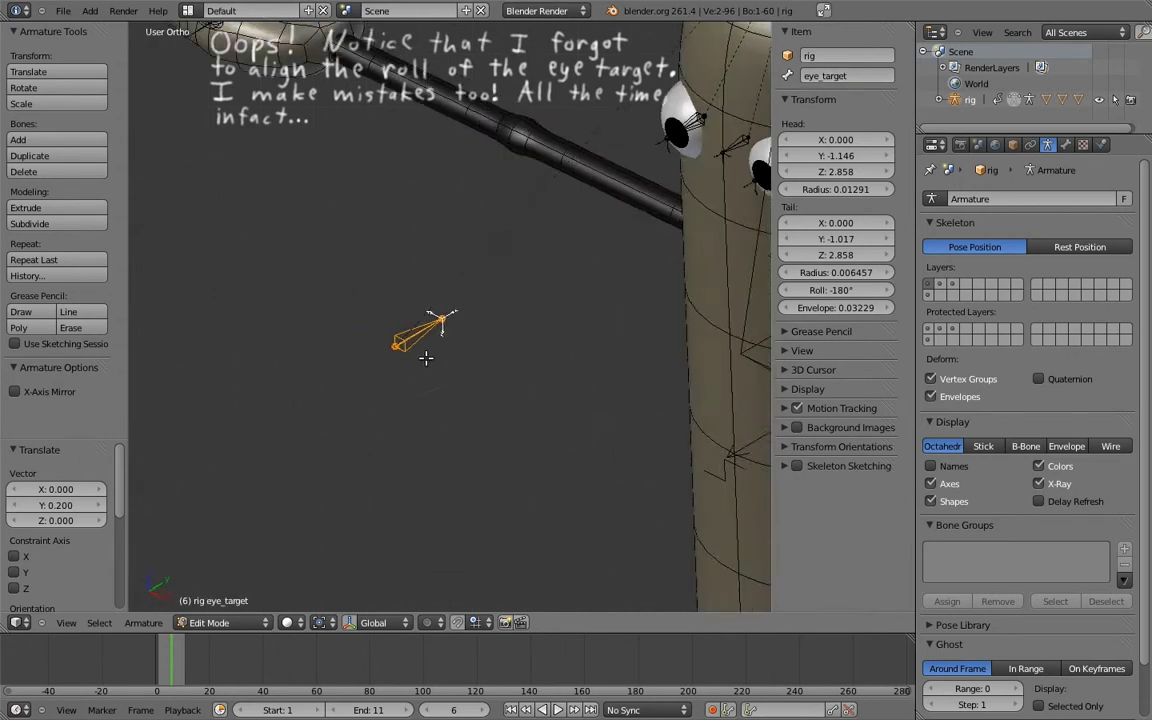
pyautogui.keyDown('shift'); pyautogui.moveTo(522, 213); pyautogui.dragTo(557, 374, button='middle'); pyautogui.keyUp('shift')
# In Pose Mode, add a Damped Track on MCH-minds_eye targeting eye_target and test-move the target
pyautogui.hotkey('ctrl', 'Tab')
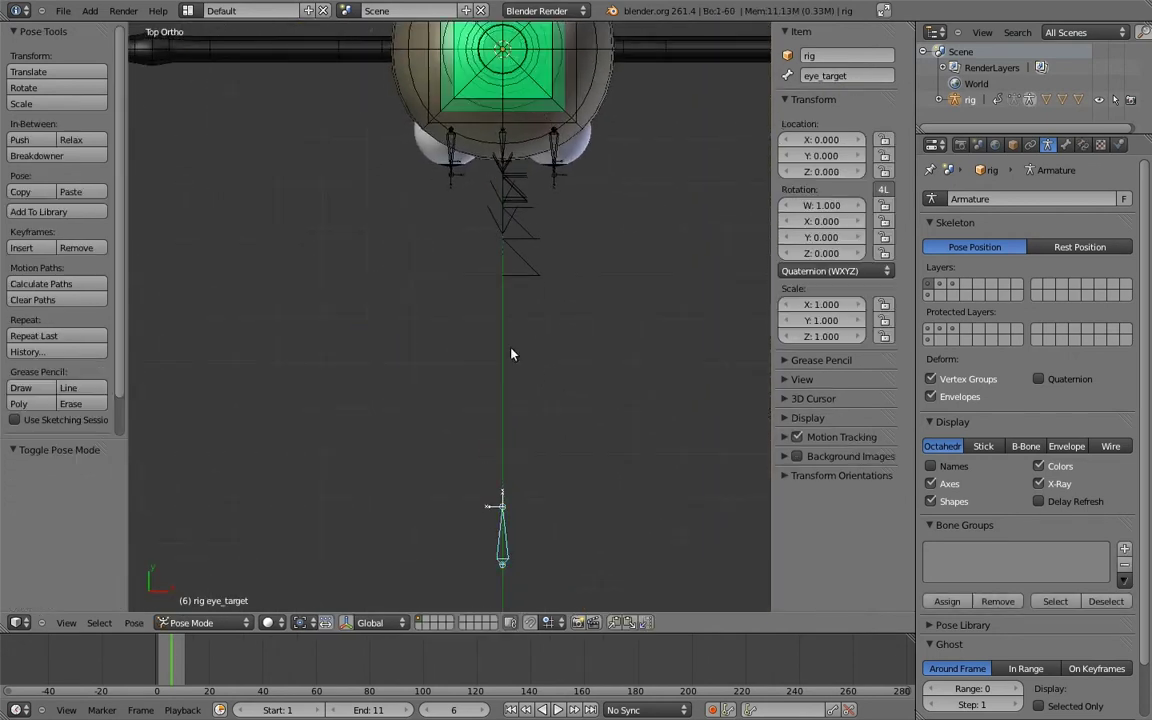
pyautogui.keyDown('shift'); pyautogui.rightClick(507, 140); pyautogui.keyUp('shift')
pyautogui.hotkey('shift', 'ctrl', 'c')
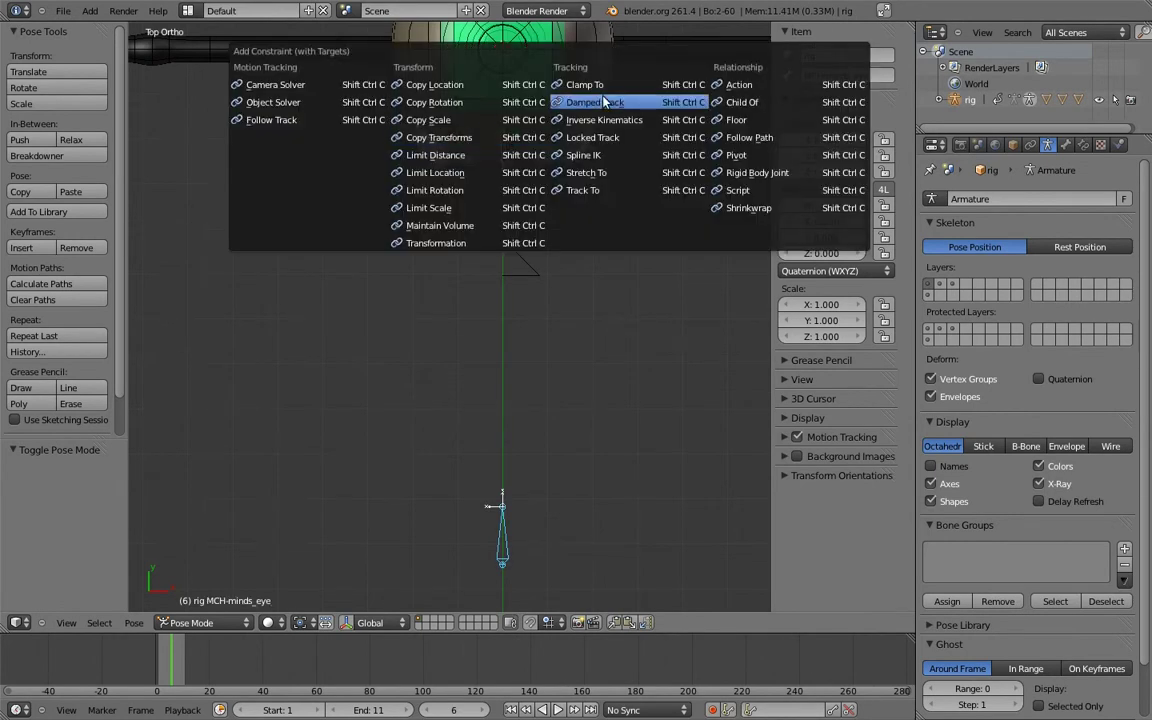
pyautogui.click(611, 104)
pyautogui.rightClick(507, 557)
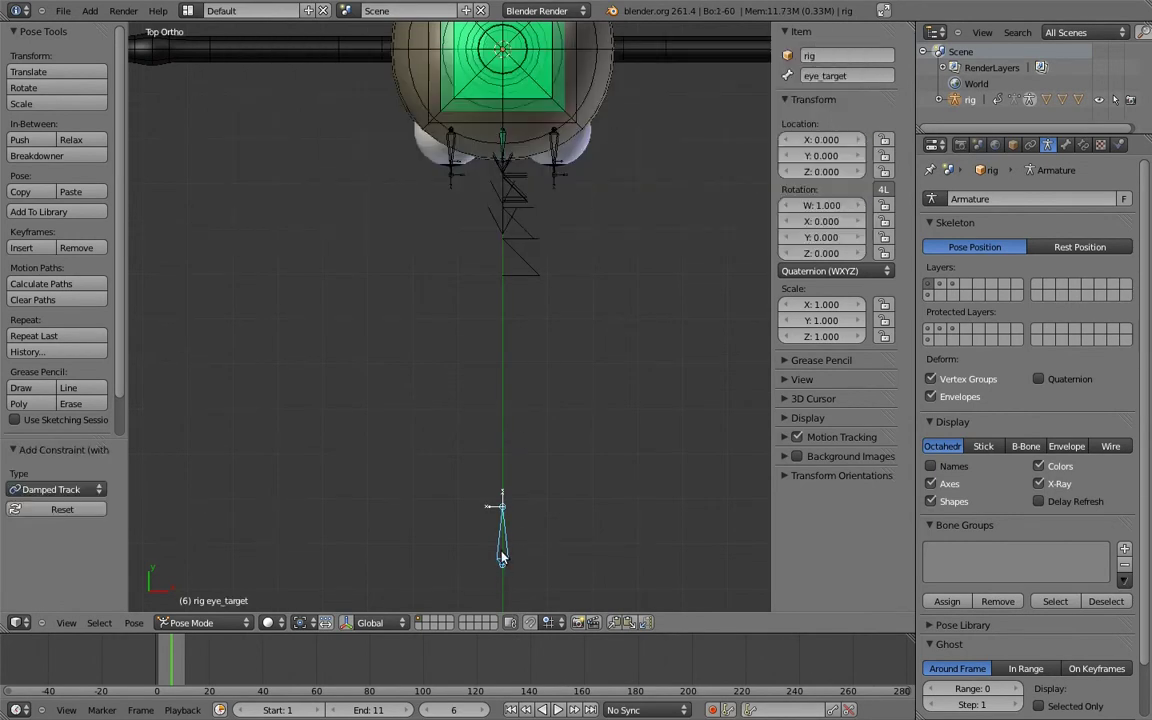
pyautogui.press('g')
pyautogui.press('Escape')
# Add a Copy Rotation constraint making MCH-eye_parent.R follow MCH-minds_eye's rotation
pyautogui.scroll(2, 504, 260)
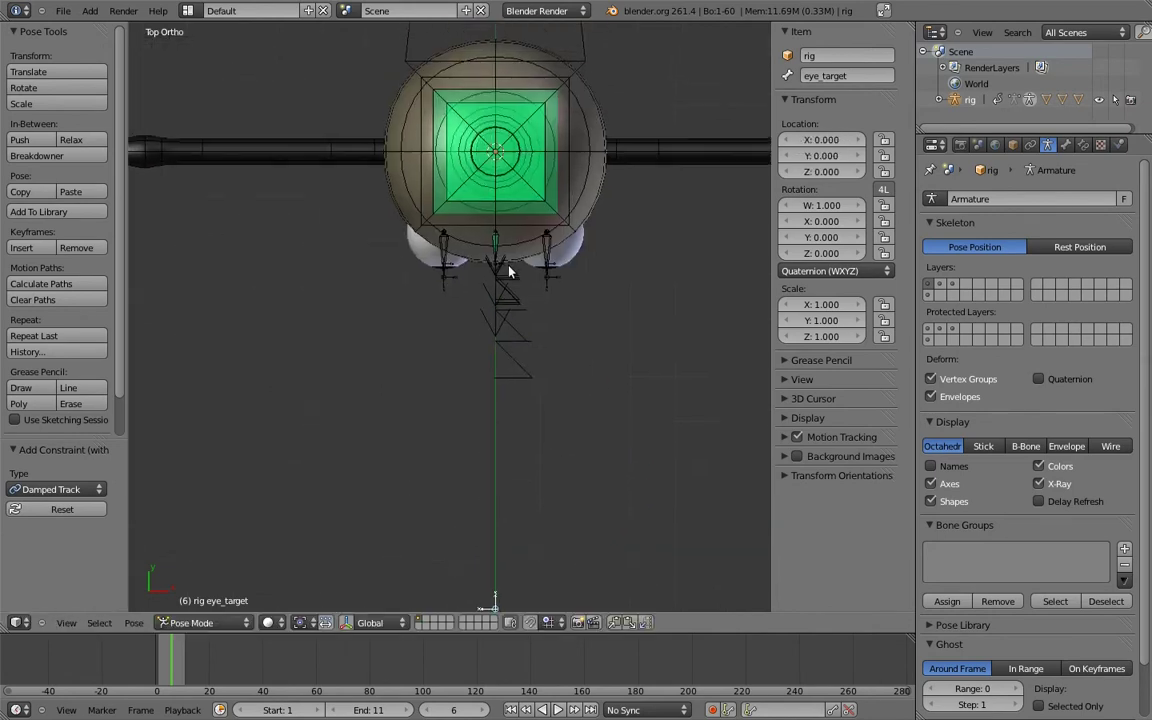
pyautogui.scroll(3, 509, 270)
pyautogui.moveTo(509, 270)
pyautogui.mouseDown(button='middle')
pyautogui.moveTo(463, 368)
pyautogui.moveTo(670, 189)
pyautogui.moveTo(527, 290)
pyautogui.mouseUp(button='middle')
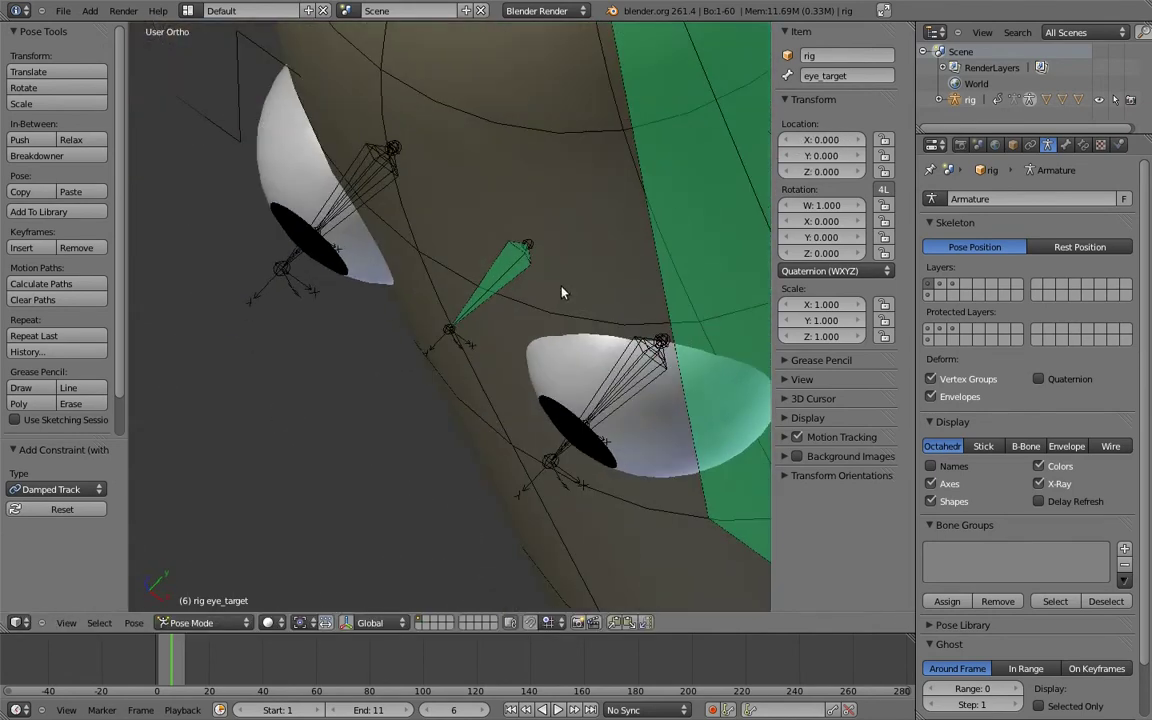
pyautogui.rightClick(497, 267)
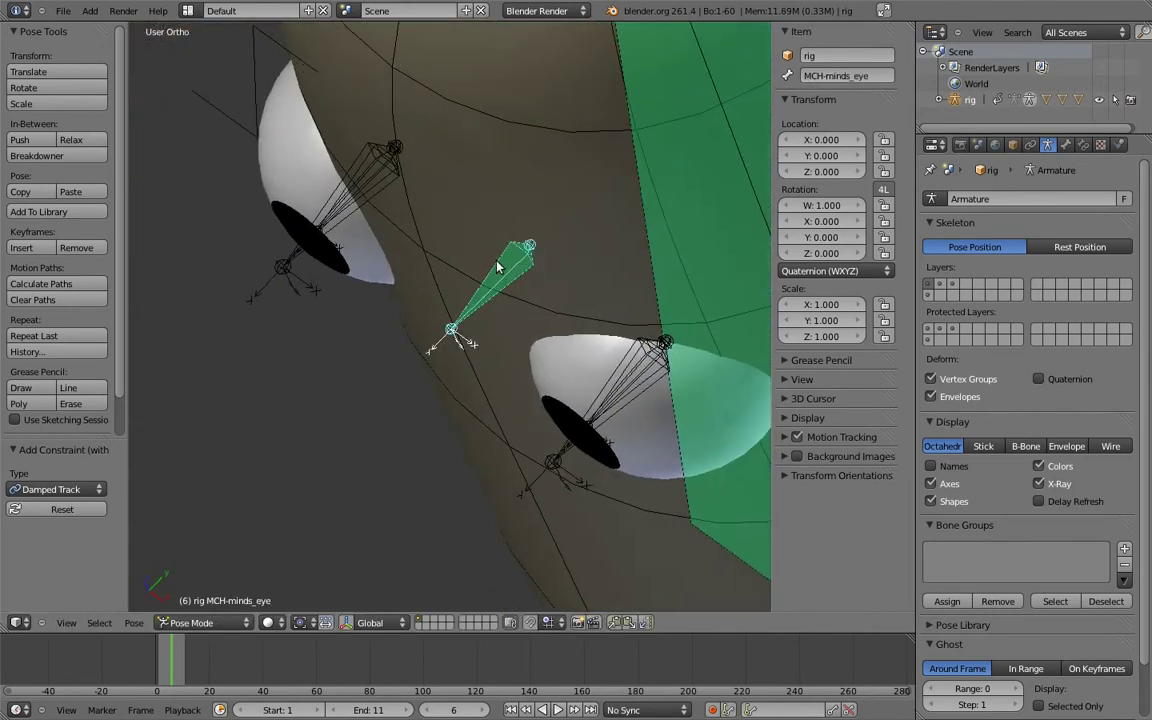
pyautogui.keyDown('shift'); pyautogui.rightClick(367, 164); pyautogui.keyUp('shift')
pyautogui.hotkey('shift', 'ctrl', 'c')
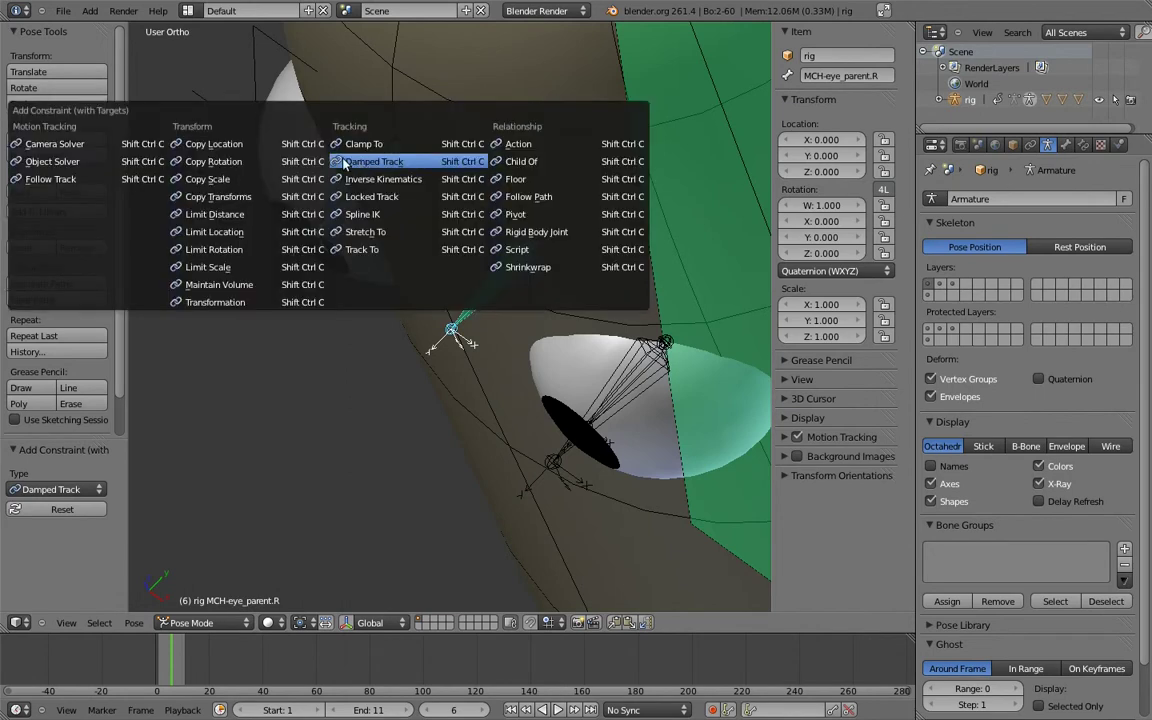
pyautogui.click(225, 161)
pyautogui.rightClick(505, 278)
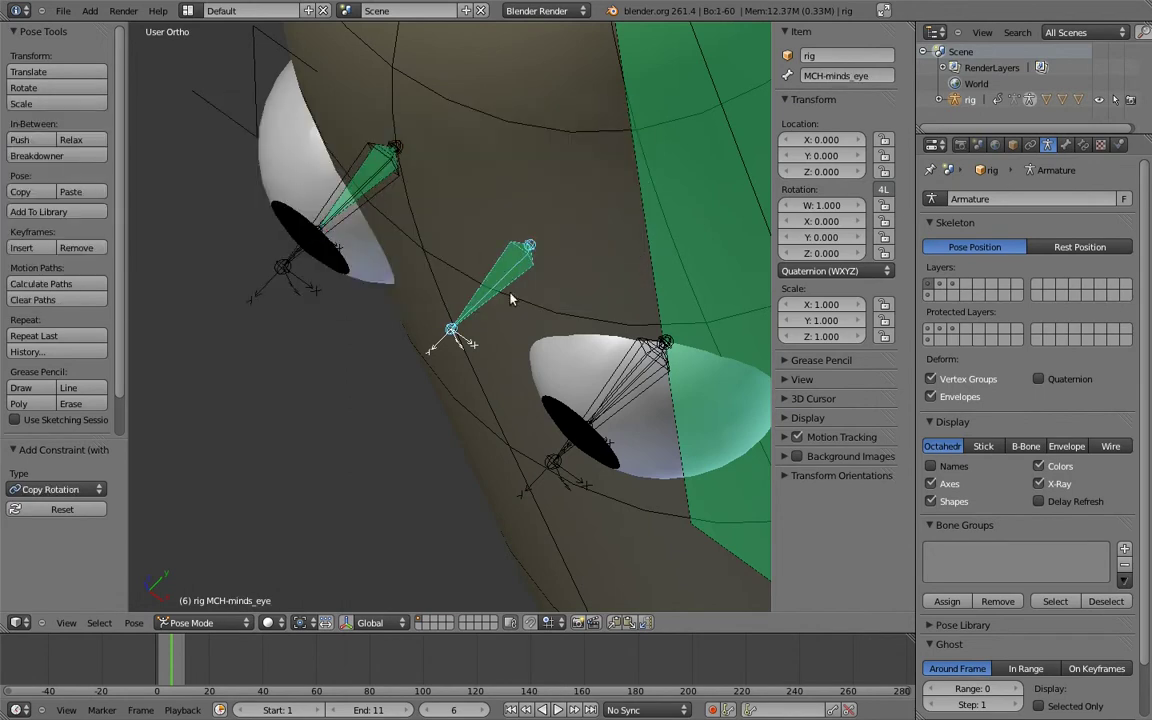
pyautogui.keyDown('shift'); pyautogui.rightClick(633, 363); pyautogui.keyUp('shift')
pyautogui.hotkey('shift', 'ctrl', 'c')
pyautogui.press('Escape')
# Move eye_target around to check both eyes follow it, then reset and view from the side
pyautogui.scroll(-4, 257, 515)
pyautogui.scroll(-2, 257, 515)
pyautogui.rightClick(257, 515)
pyautogui.press('g')
pyautogui.press('Escape')
pyautogui.moveTo(403, 401); pyautogui.dragTo(549, 285, button='middle')
pyautogui.press('g')
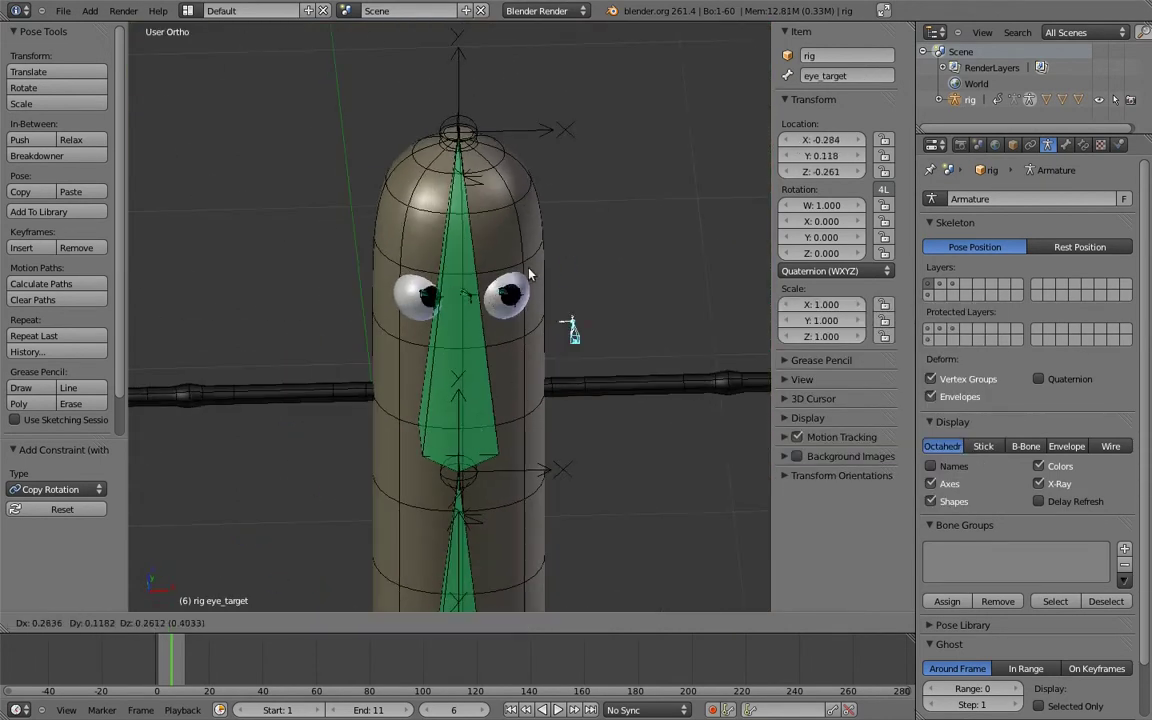
pyautogui.press('Escape')
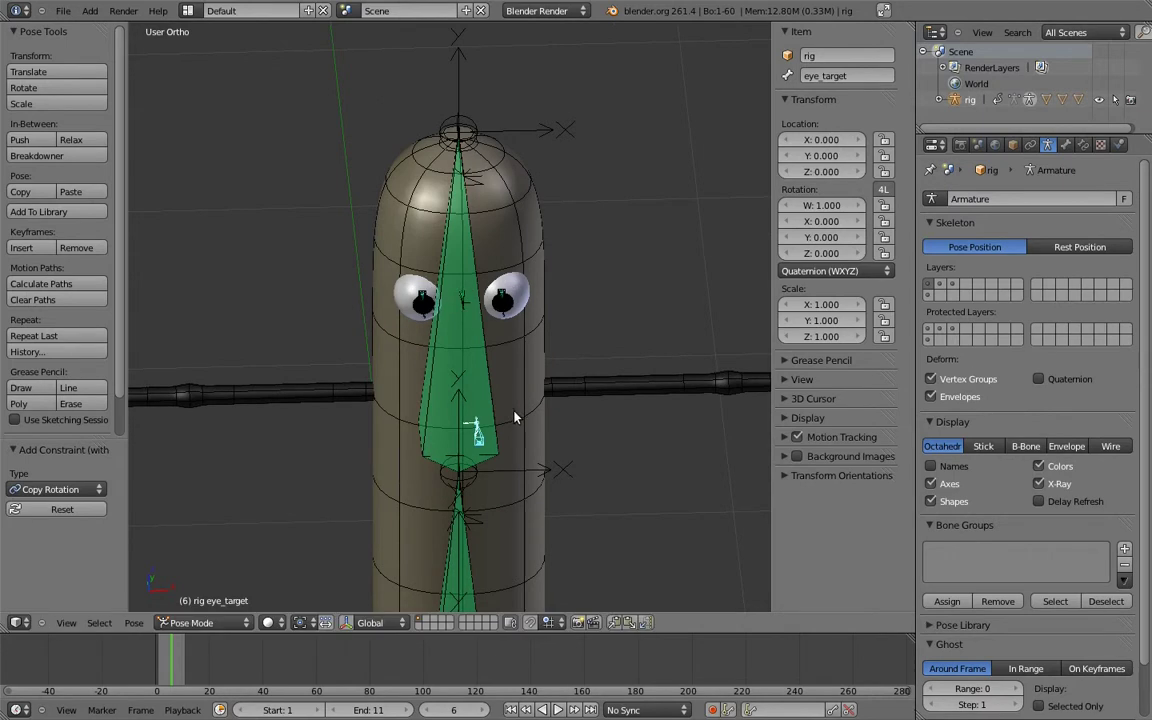
pyautogui.press('KP_3')
pyautogui.keyDown('shift'); pyautogui.moveTo(452, 377); pyautogui.dragTo(490, 341, button='middle'); pyautogui.keyUp('shift')
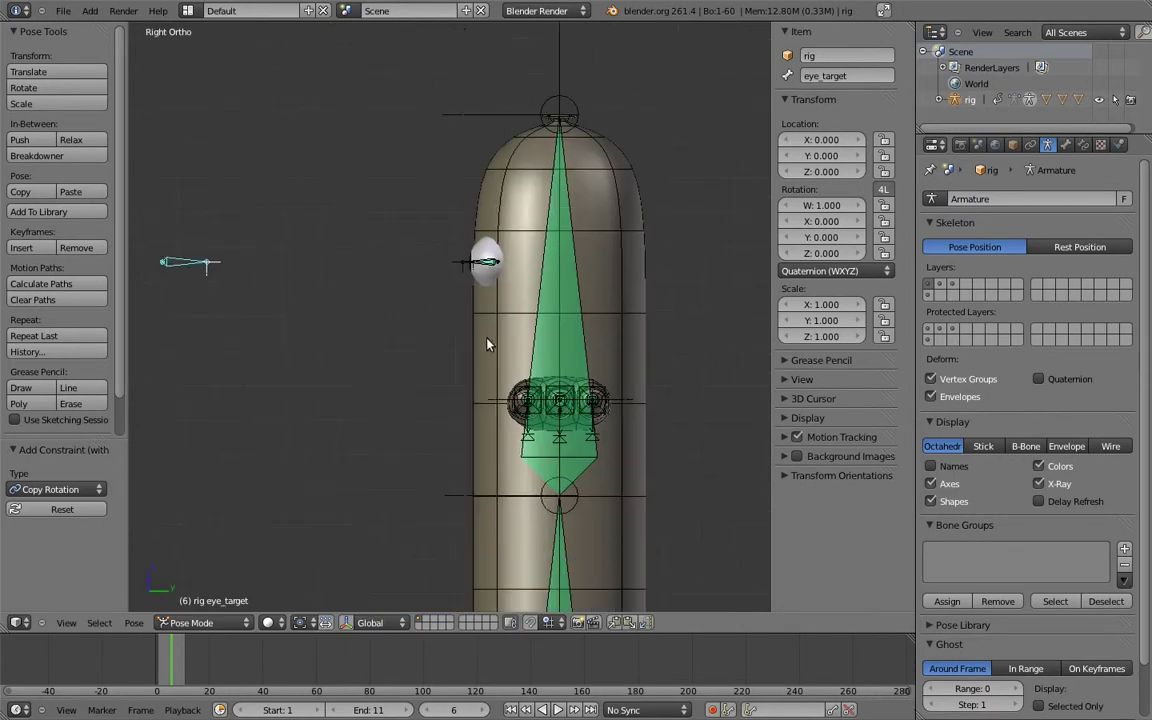
# Duplicate body.03, slide the copy along Y, and delete its inherited constraint
pyautogui.press('Tab')
pyautogui.rightClick(540, 288)
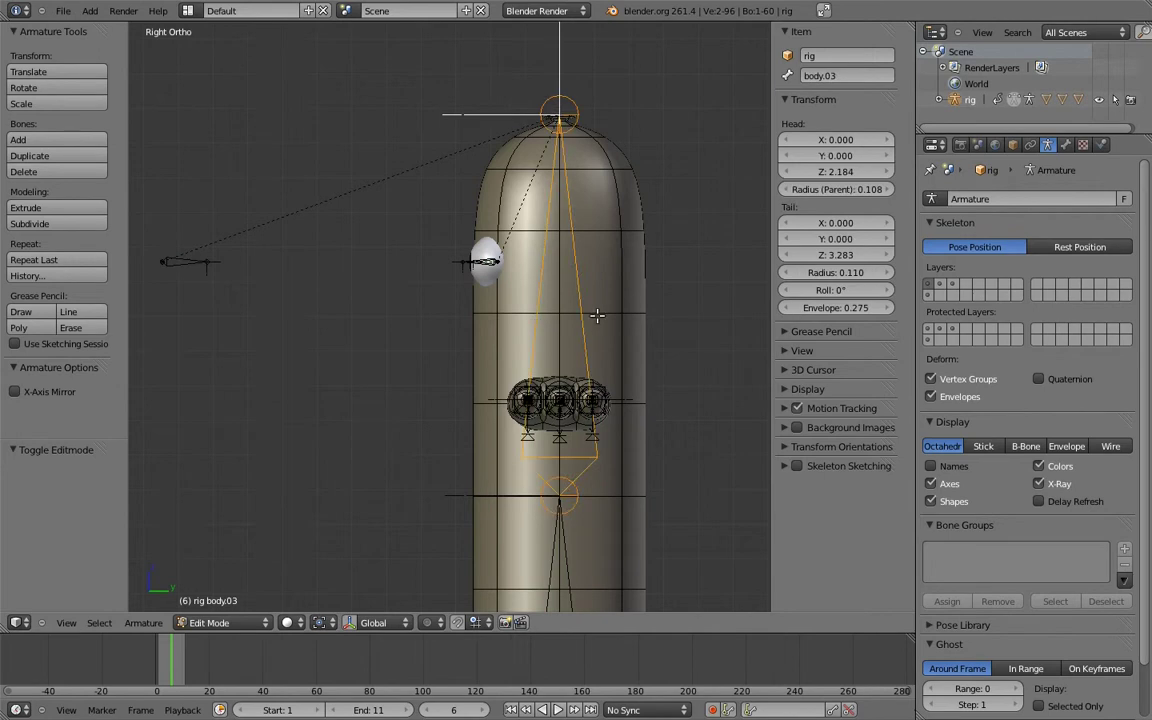
pyautogui.press('g')
pyautogui.press('y')
pyautogui.click(420, 330)
pyautogui.hotkey('ctrl', 'Tab')
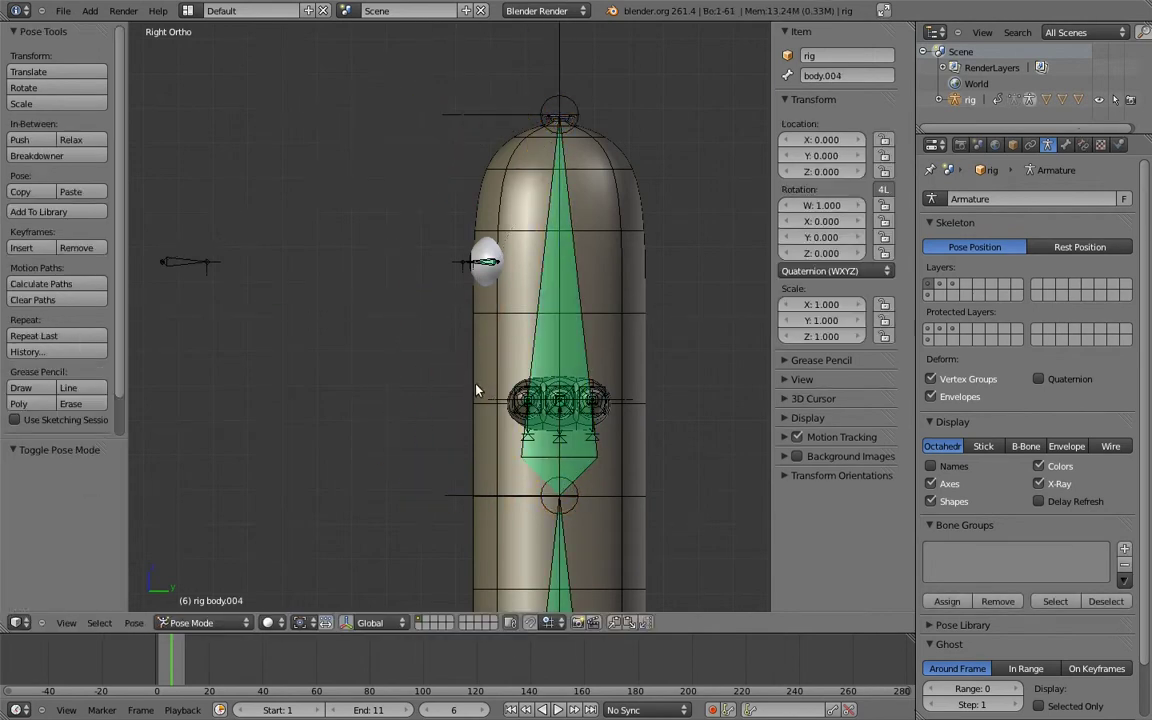
pyautogui.click(1083, 145)
pyautogui.click(1124, 240)
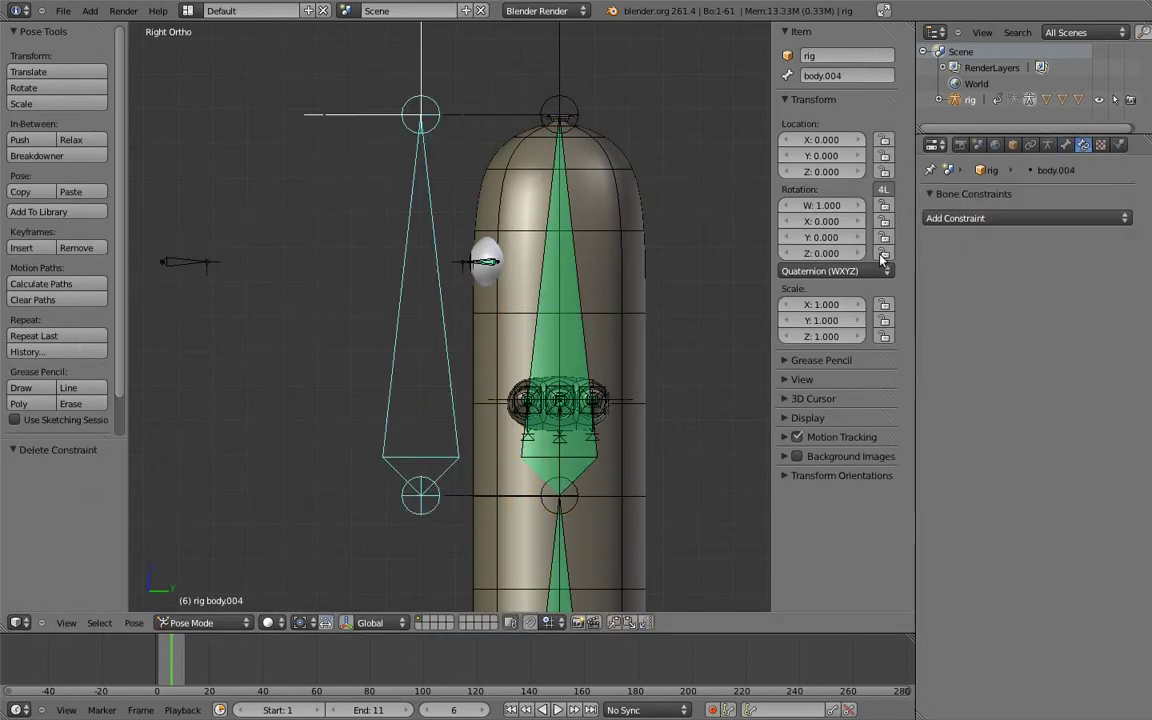
# Shorten the copied bone's tip by 0.7 on Z and move it back into the body along Y
pyautogui.press('Tab')
pyautogui.rightClick(428, 114)
pyautogui.press('g')
pyautogui.press('z')
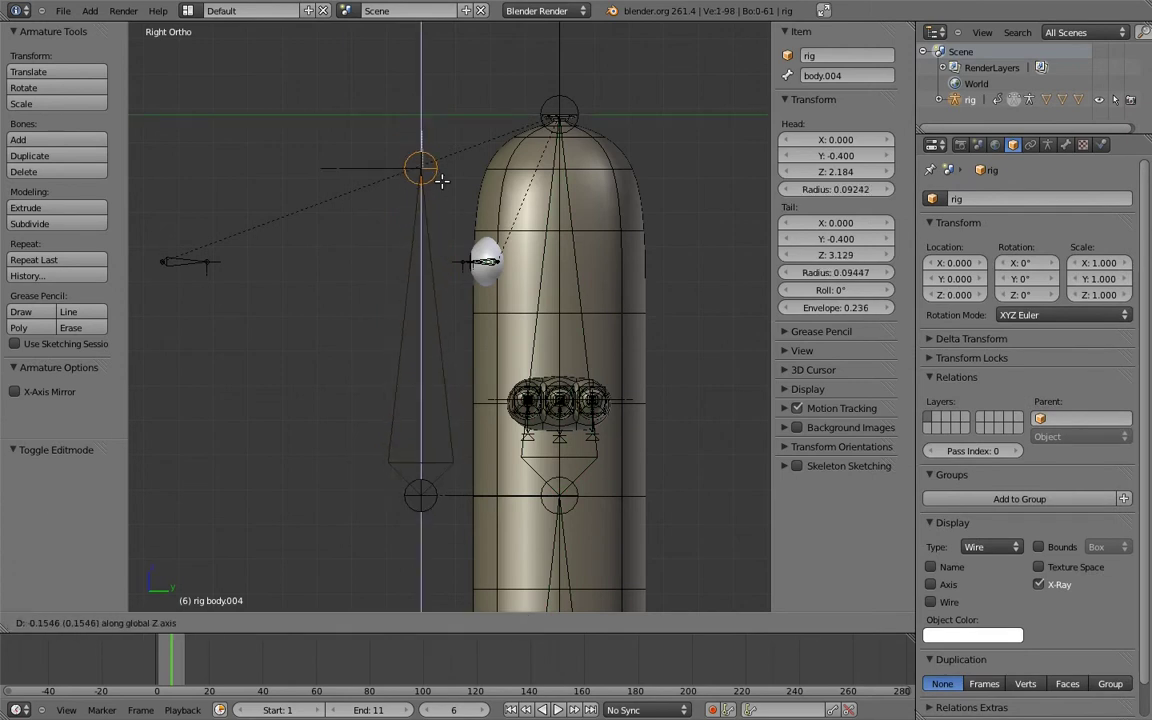
pyautogui.click(428, 341)
pyautogui.rightClick(425, 420)
pyautogui.press('g')
pyautogui.press('y')
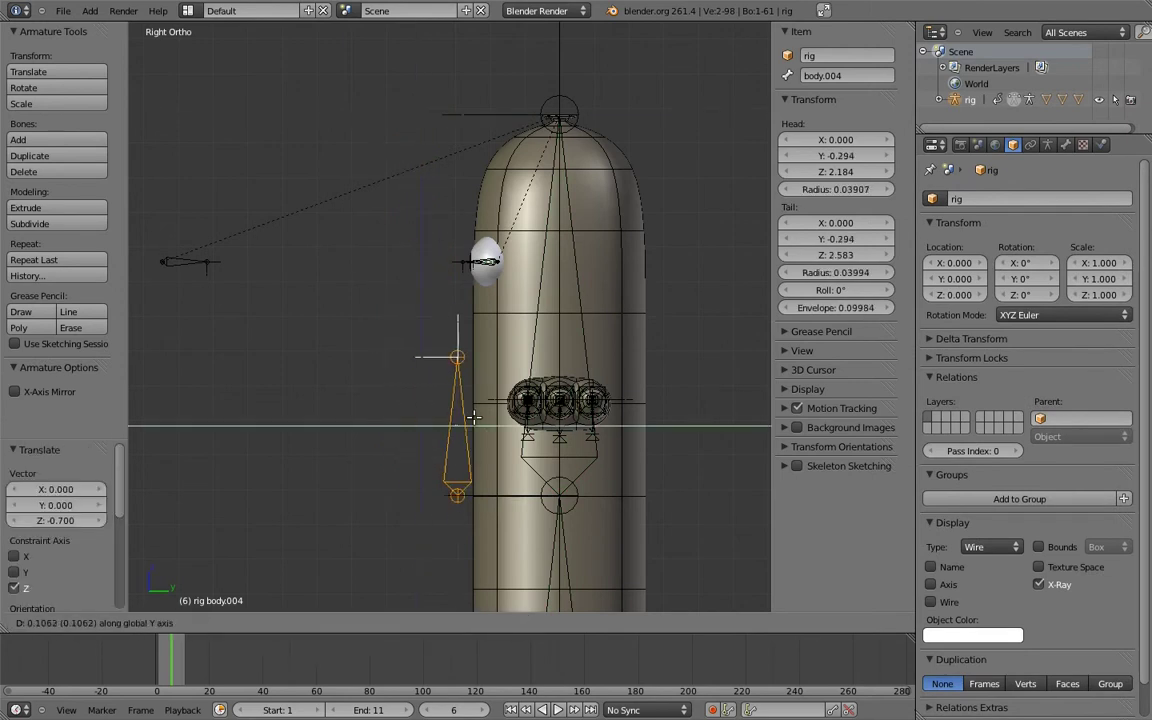
pyautogui.click(500, 392)
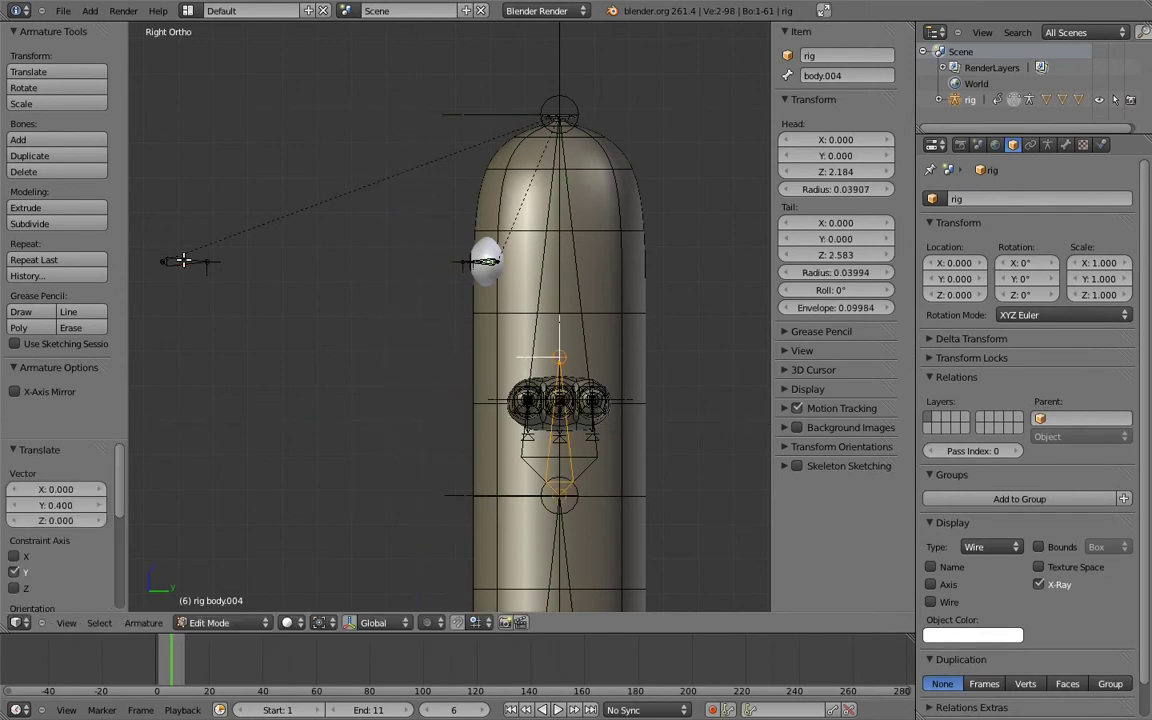
# Parent eye_target to the new bone with Keep Offset
pyautogui.rightClick(184, 260)
pyautogui.keyDown('shift'); pyautogui.rightClick(548, 449); pyautogui.keyUp('shift')
pyautogui.hotkey('ctrl', 'p')
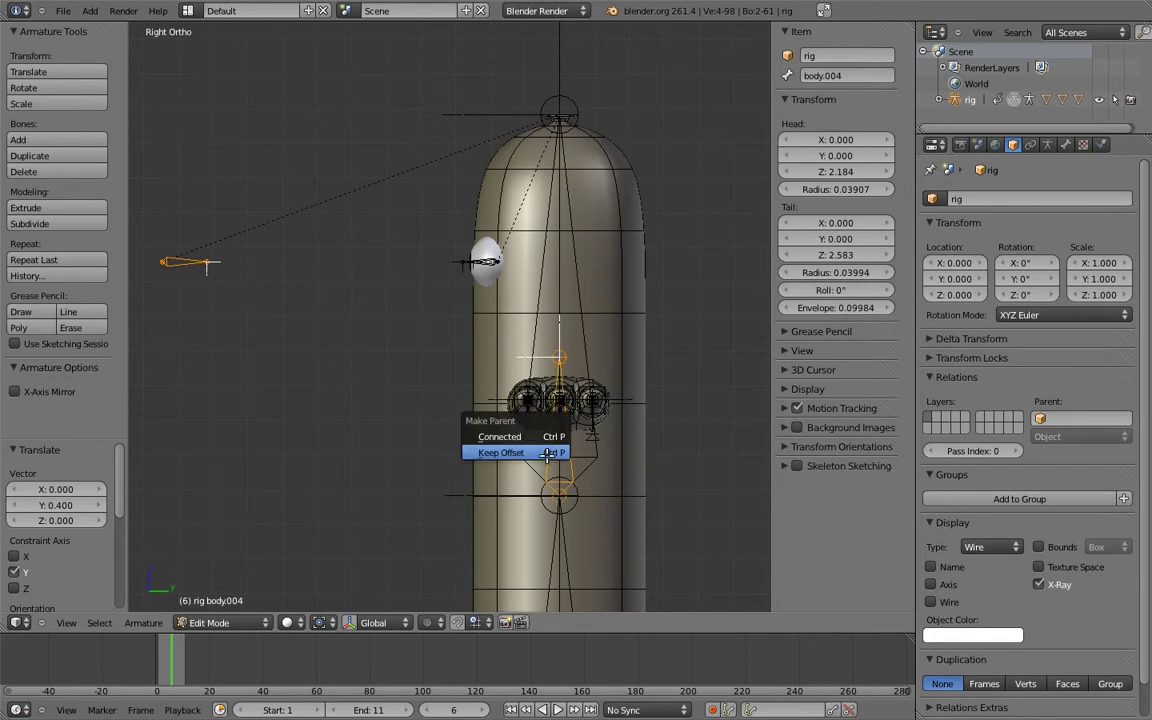
pyautogui.click(548, 453)
# Rename the new bone MCH-eye_target_parent
pyautogui.click(838, 76)
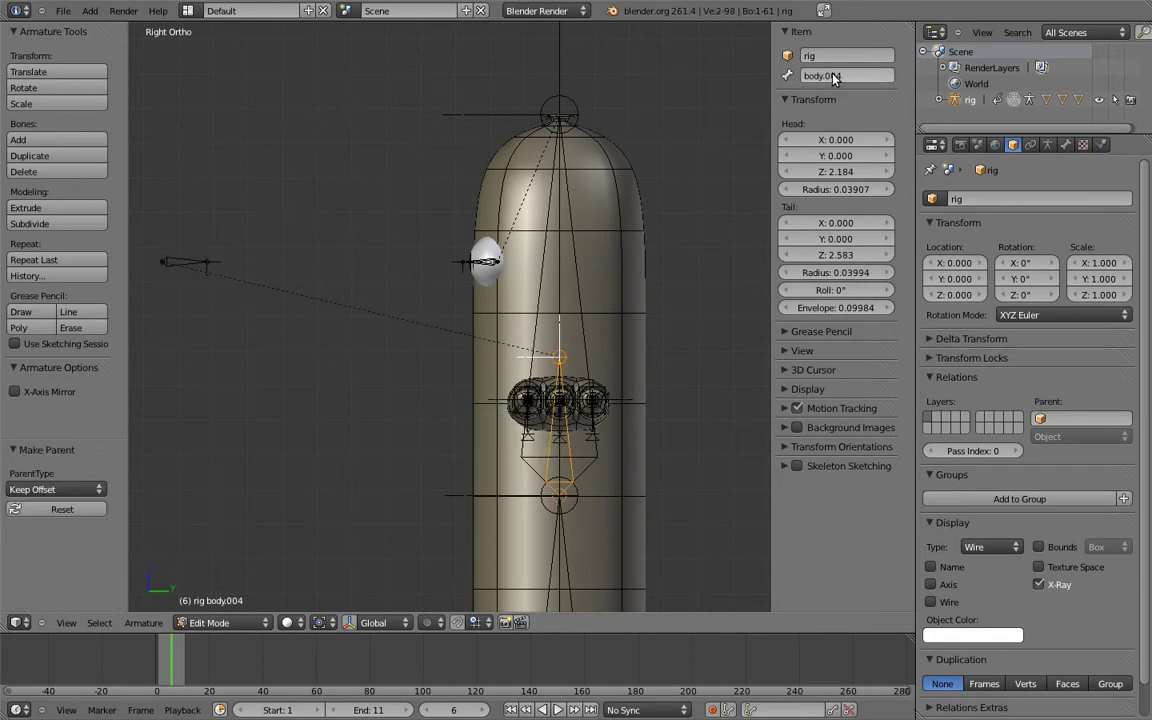
pyautogui.write('MCH')
pyautogui.press('Return')
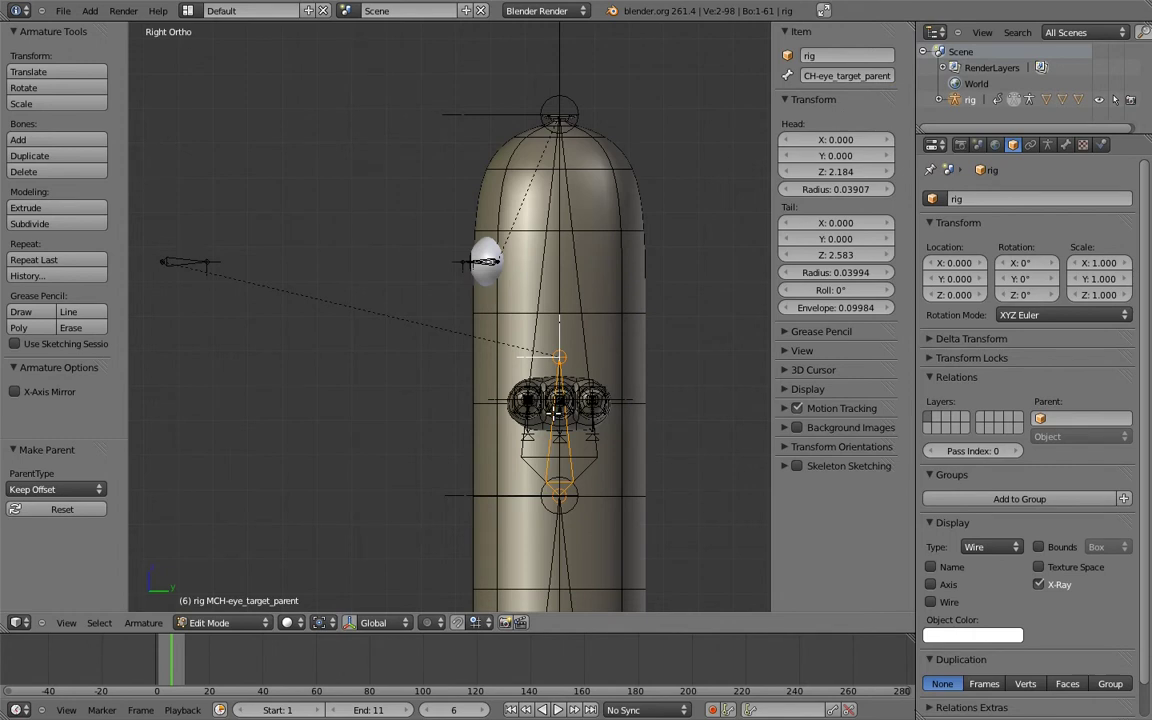
pyautogui.scroll(2, 553, 410)
pyautogui.scroll(-4, 483, 375)
# Parent MCH-eye_target_parent to the root bone, keeping offset
pyautogui.moveTo(483, 375); pyautogui.dragTo(560, 472, button='middle')
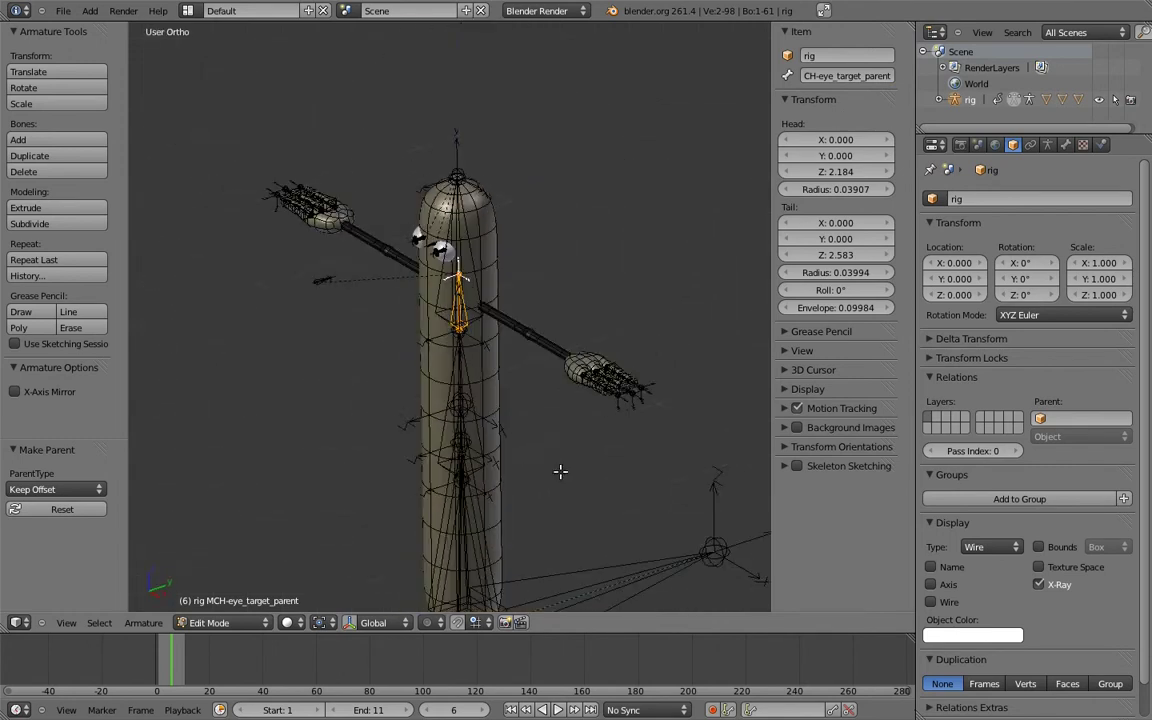
pyautogui.rightClick(564, 570)
pyautogui.hotkey('ctrl', 'p')
pyautogui.press('Return')
pyautogui.moveTo(496, 444)
pyautogui.mouseDown(button='middle')
pyautogui.moveTo(505, 484)
pyautogui.moveTo(571, 380)
pyautogui.mouseUp(button='middle')
pyautogui.scroll(2, 505, 484)
# In Pose Mode, give MCH-eye_target_parent a Copy Transforms constraint targeting body.03
pyautogui.hotkey('ctrl', 'Tab')
pyautogui.press('z')
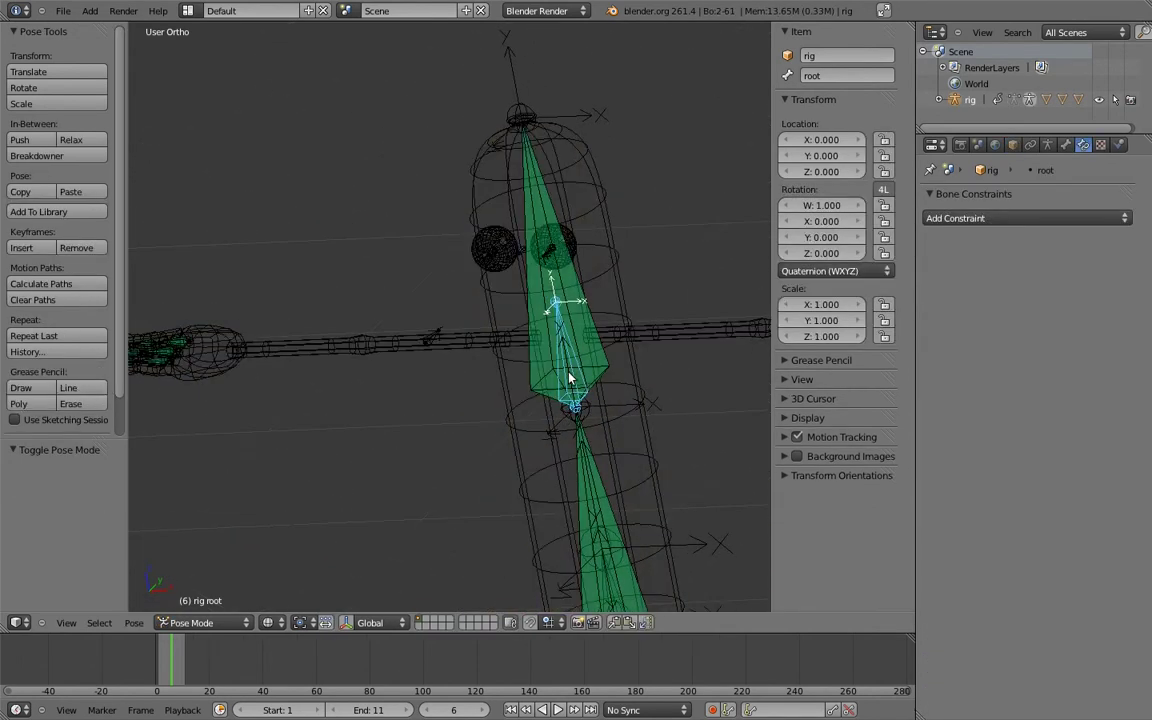
pyautogui.click(602, 367)
pyautogui.click(580, 378)
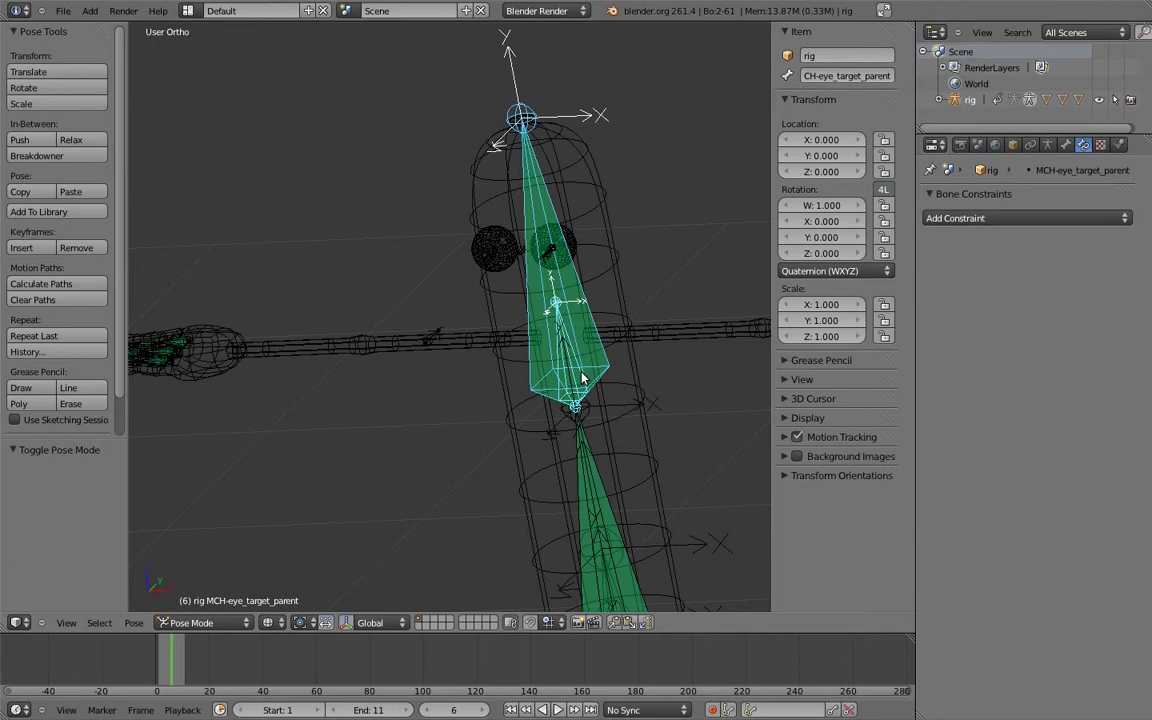
pyautogui.hotkey('ctrl', 'shift', 'c')
pyautogui.click(505, 401)
pyautogui.scroll(-2, 520, 385)
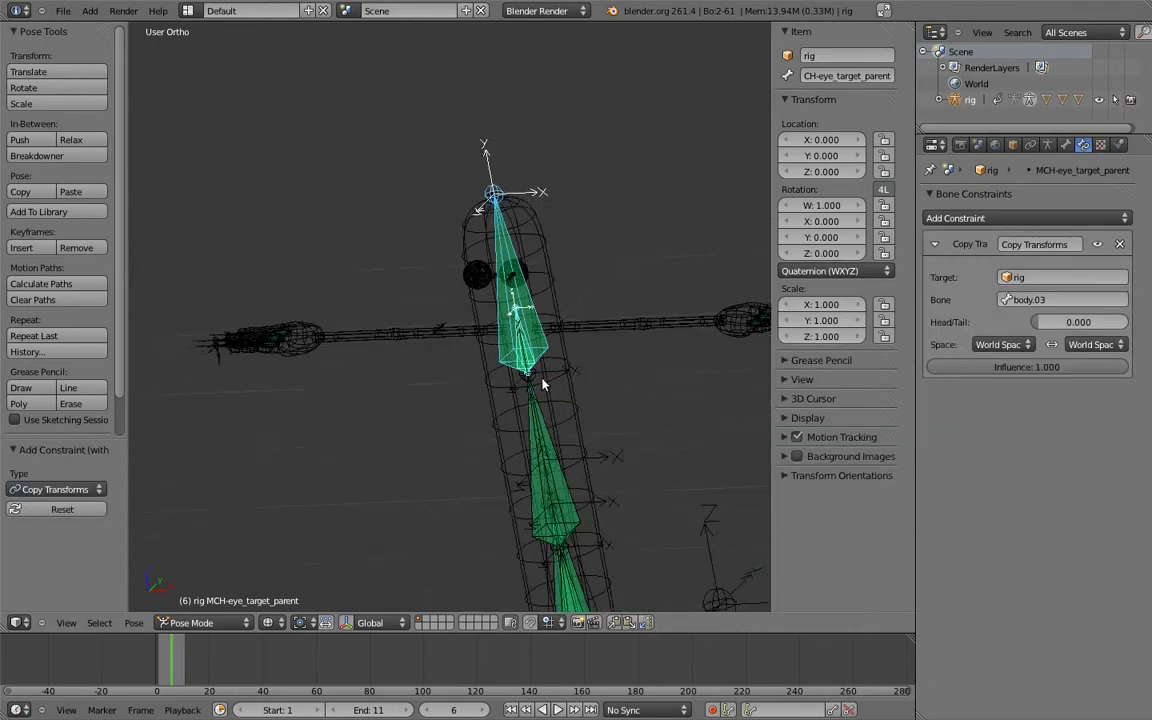
# From the front view, test-rotate the root bone and cancel the rotation
pyautogui.press('a')
pyautogui.moveTo(543, 383); pyautogui.dragTo(535, 367, button='middle')
pyautogui.press('z')
pyautogui.press('KP_1')
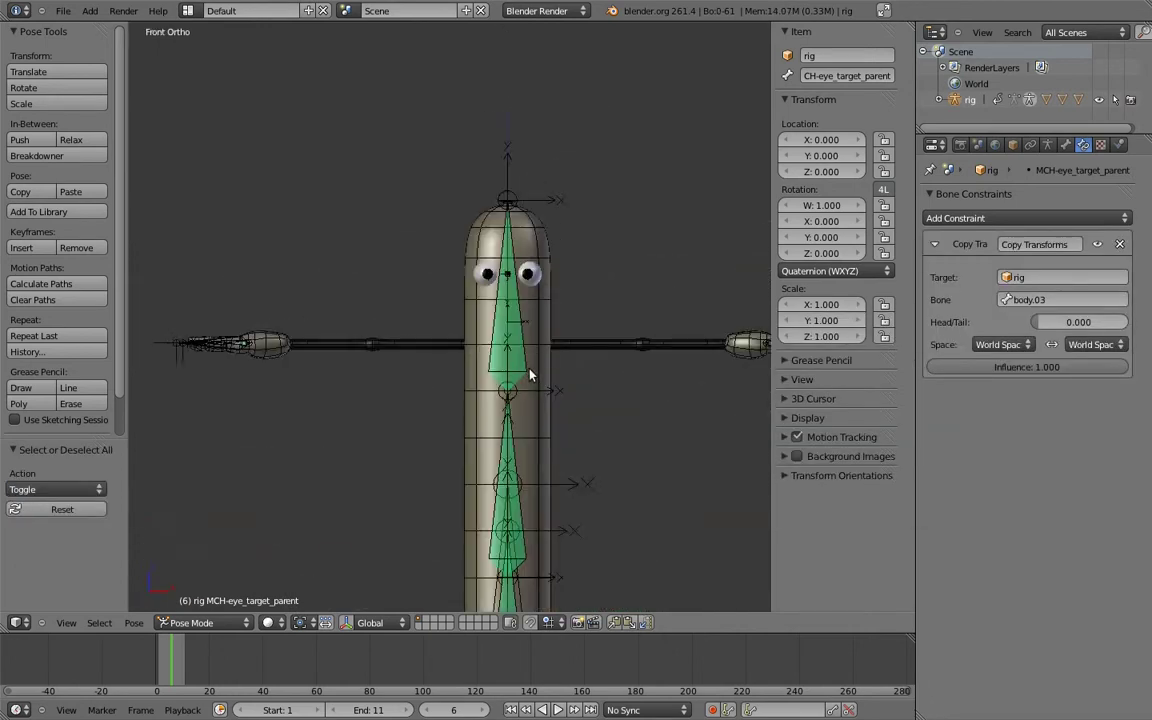
pyautogui.rightClick(537, 511)
pyautogui.press('r')
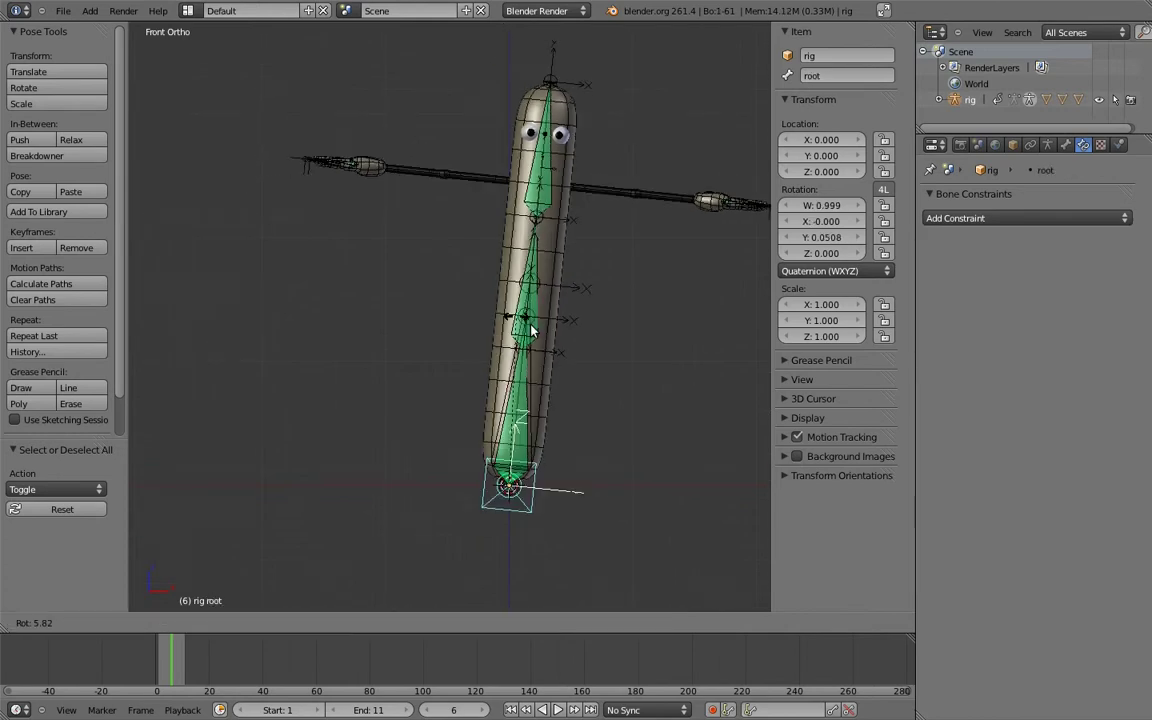
pyautogui.press('Escape')
# Set the Copy Transforms constraint's influence on MCH-eye_target_parent to 0
pyautogui.scroll(2, 519, 291)
pyautogui.scroll(2, 527, 342)
pyautogui.moveTo(514, 360)
pyautogui.mouseDown(button='middle')
pyautogui.moveTo(471, 355)
pyautogui.moveTo(536, 290)
pyautogui.mouseUp(button='middle')
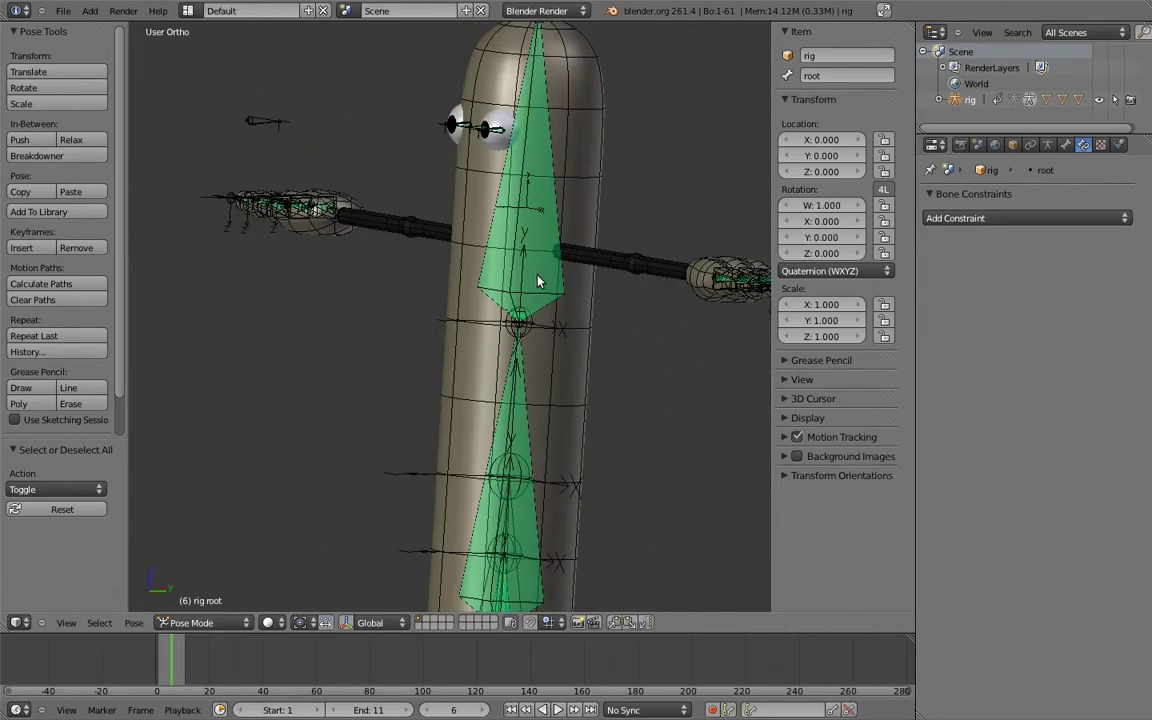
pyautogui.press('z')
pyautogui.rightClick(536, 290)
pyautogui.click(1027, 367)
pyautogui.write('0')
pyautogui.press('Return')
pyautogui.press('KP_1')
pyautogui.scroll(-1, 535, 371)
pyautogui.press('z')
pyautogui.scroll(-3, 550, 368)
# Bend body_top about -43.854° as a test pose and check the influence slider
pyautogui.rightClick(531, 487)
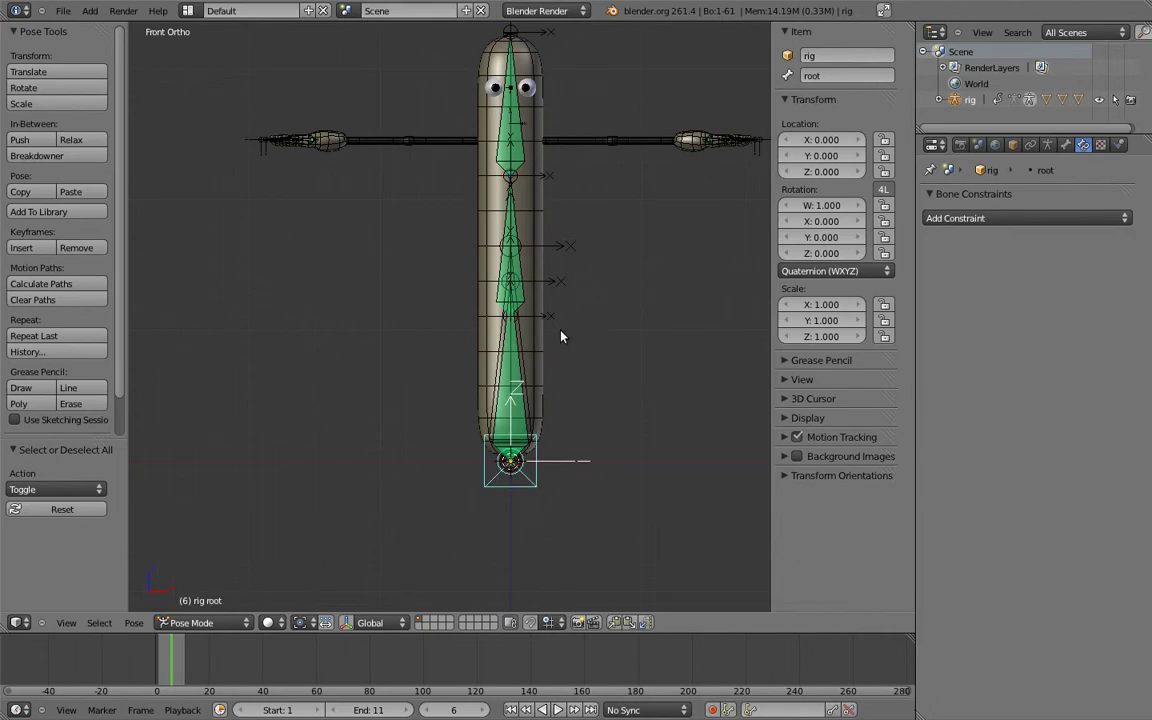
pyautogui.press('r')
pyautogui.rightClick(521, 255)
pyautogui.keyDown('shift'); pyautogui.moveTo(521, 255); pyautogui.dragTo(532, 352, button='middle'); pyautogui.keyUp('shift')
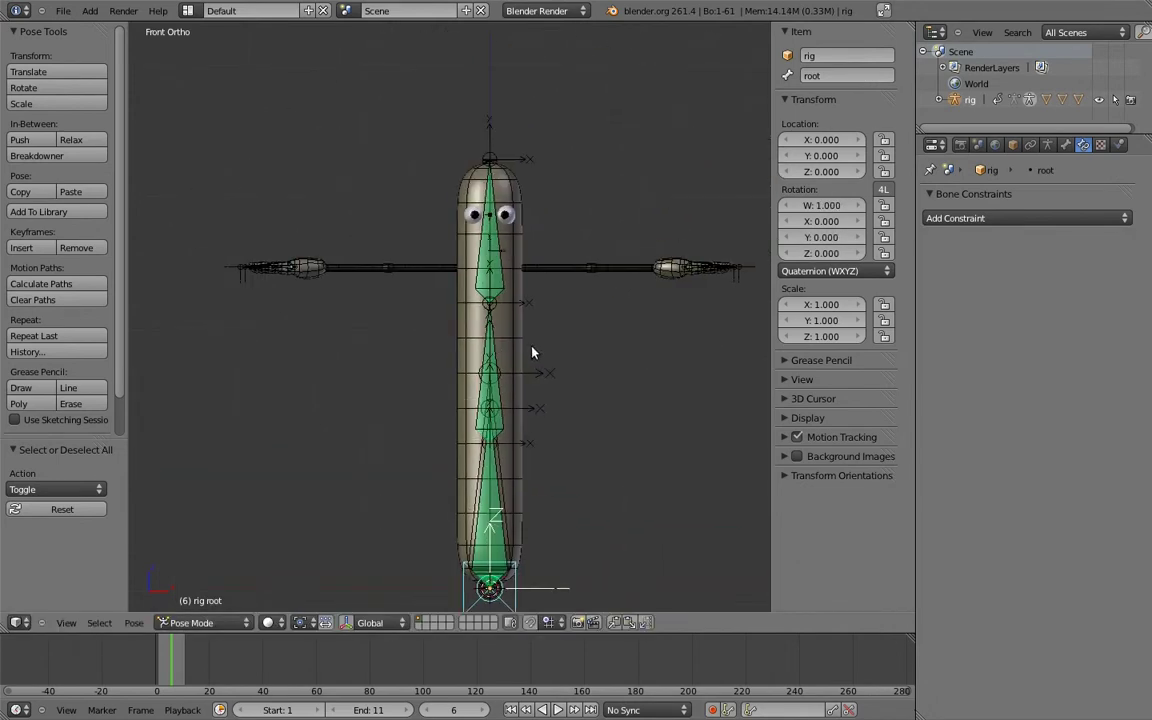
pyautogui.rightClick(489, 400)
pyautogui.press('r')
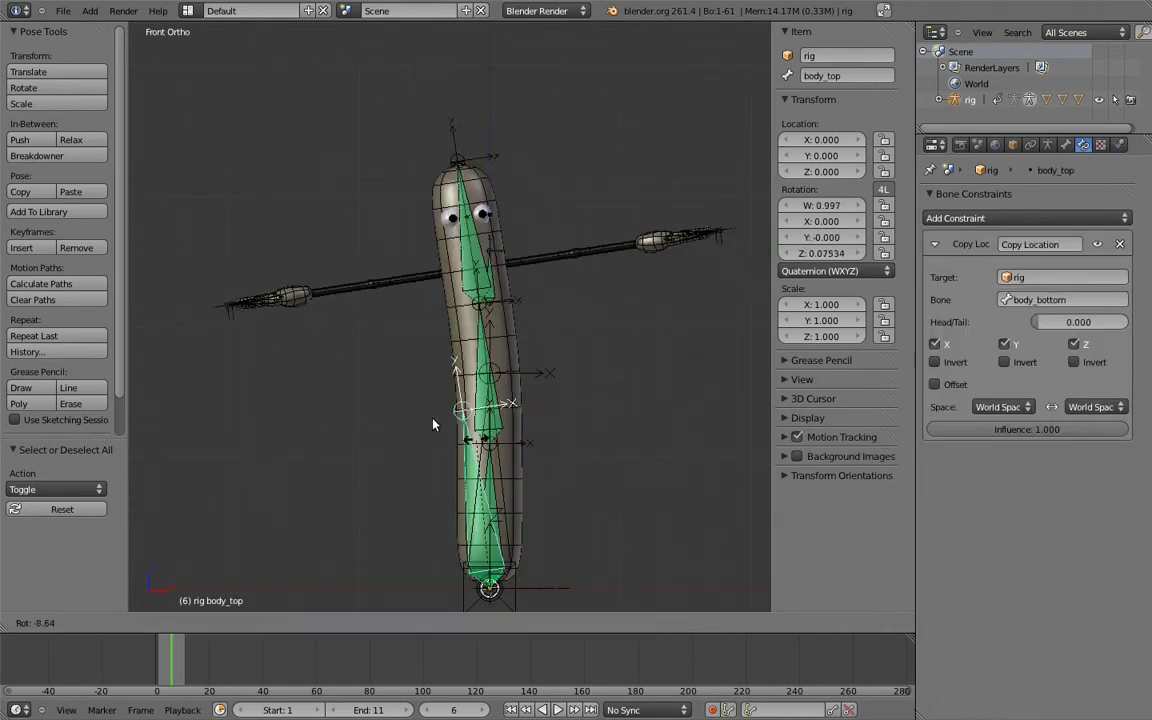
pyautogui.click(350, 385)
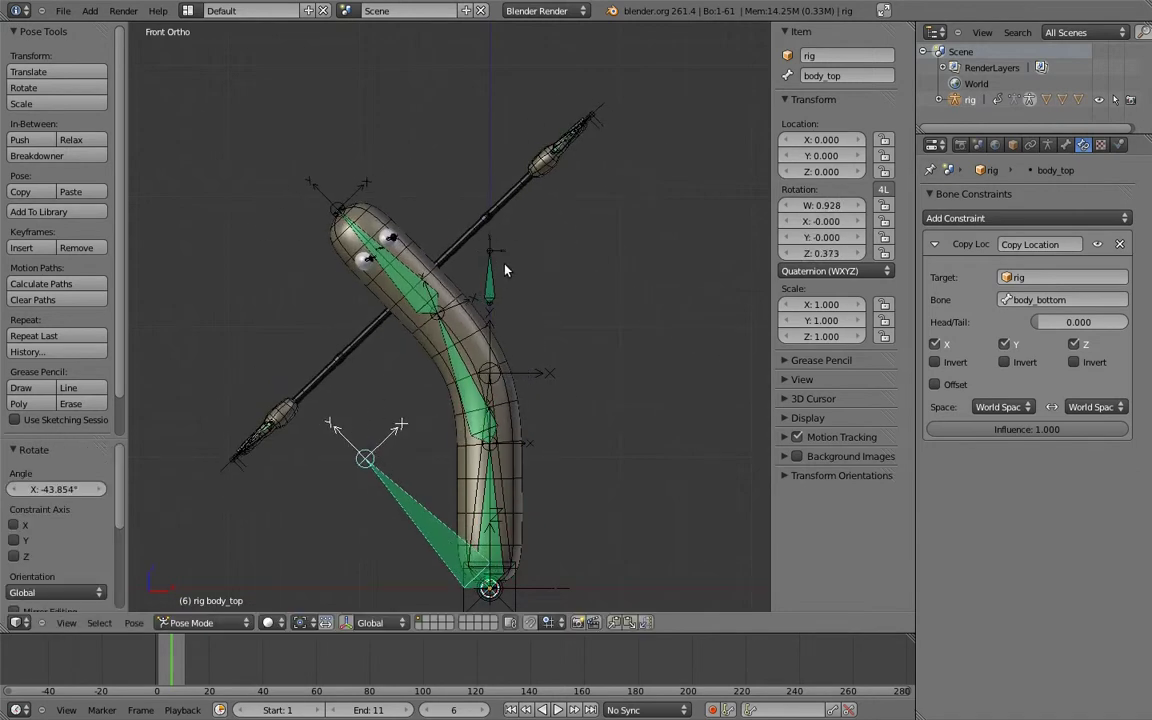
pyautogui.rightClick(519, 295)
pyautogui.moveTo(1027, 367); pyautogui.dragTo(1010, 367)
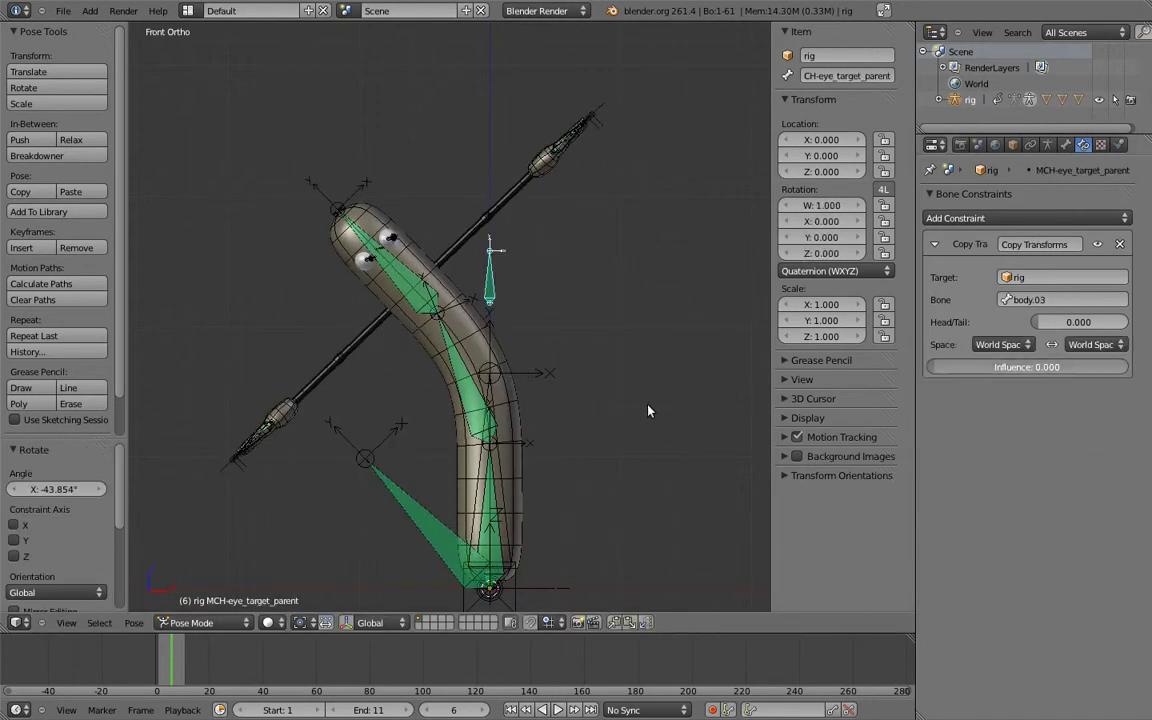
pyautogui.moveTo(468, 270)
pyautogui.mouseDown(button='middle')
pyautogui.moveTo(411, 245)
pyautogui.moveTo(492, 200)
pyautogui.mouseUp(button='middle')
# Add a custom property named follow_head, value 1.0, to the eye_target bone
pyautogui.rightClick(533, 221)
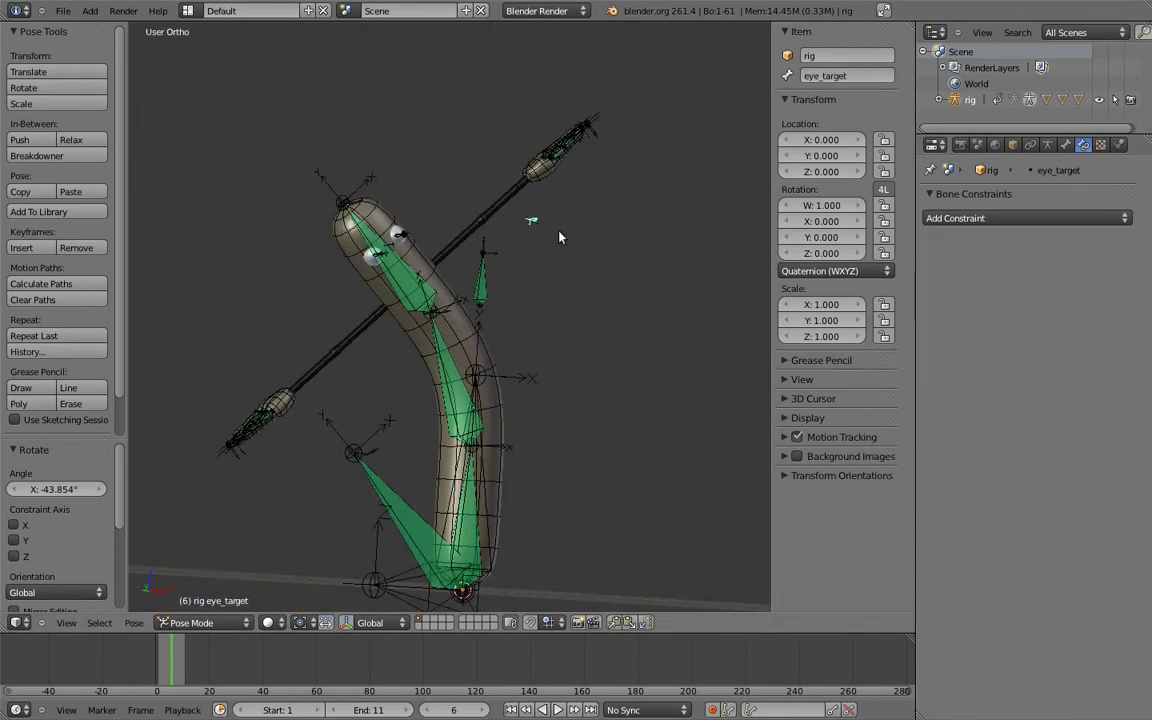
pyautogui.click(1065, 145)
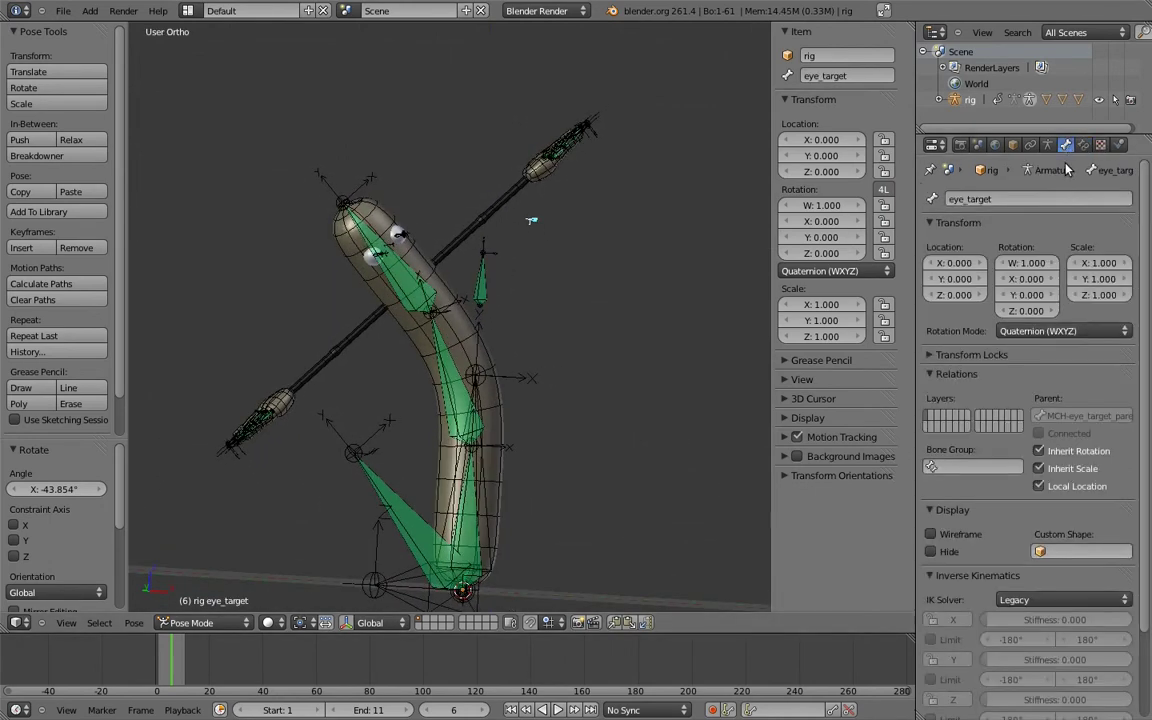
pyautogui.click(923, 578)
pyautogui.click(970, 613)
pyautogui.click(1028, 638)
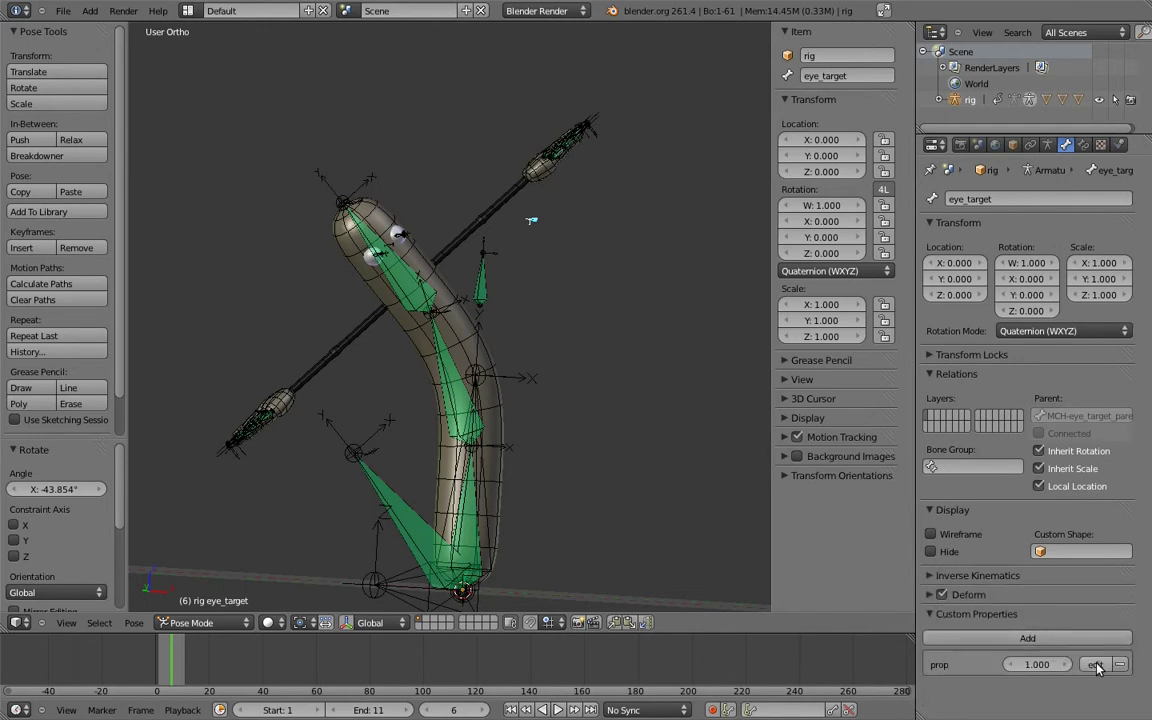
pyautogui.click(1096, 667)
pyautogui.click(1065, 581)
pyautogui.write('follow_head')
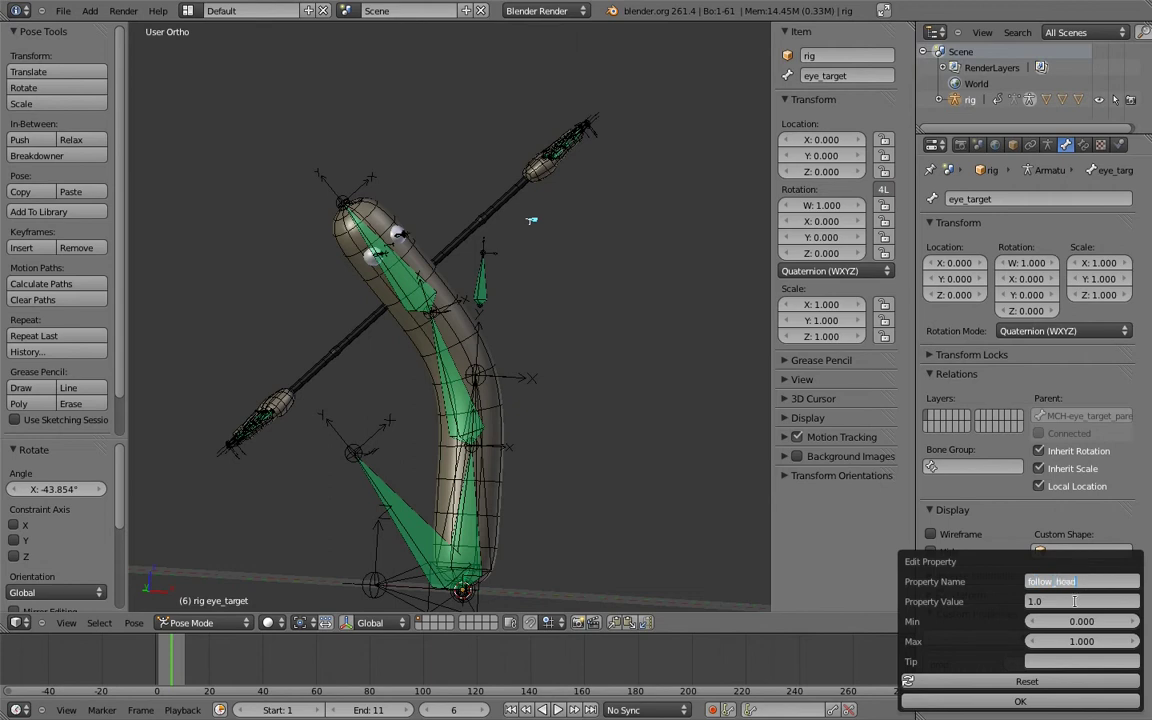
pyautogui.press('Return')
pyautogui.press('Return')
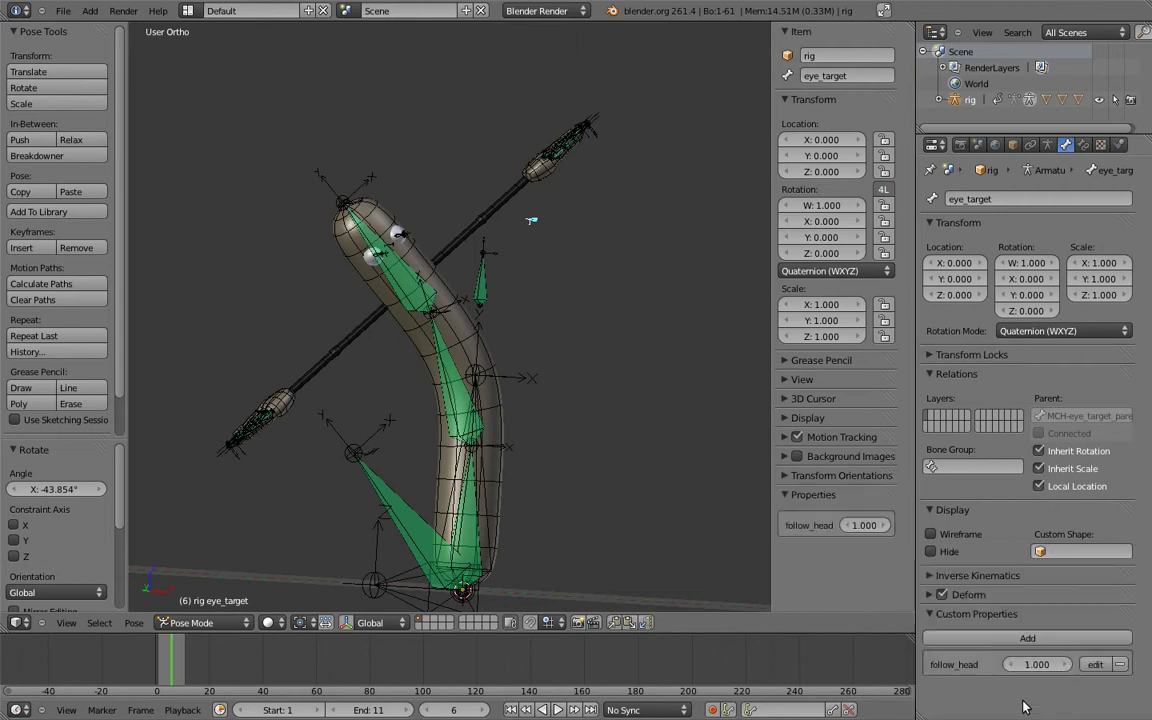
# Copy the data path of the follow_head property
pyautogui.rightClick(850, 525)
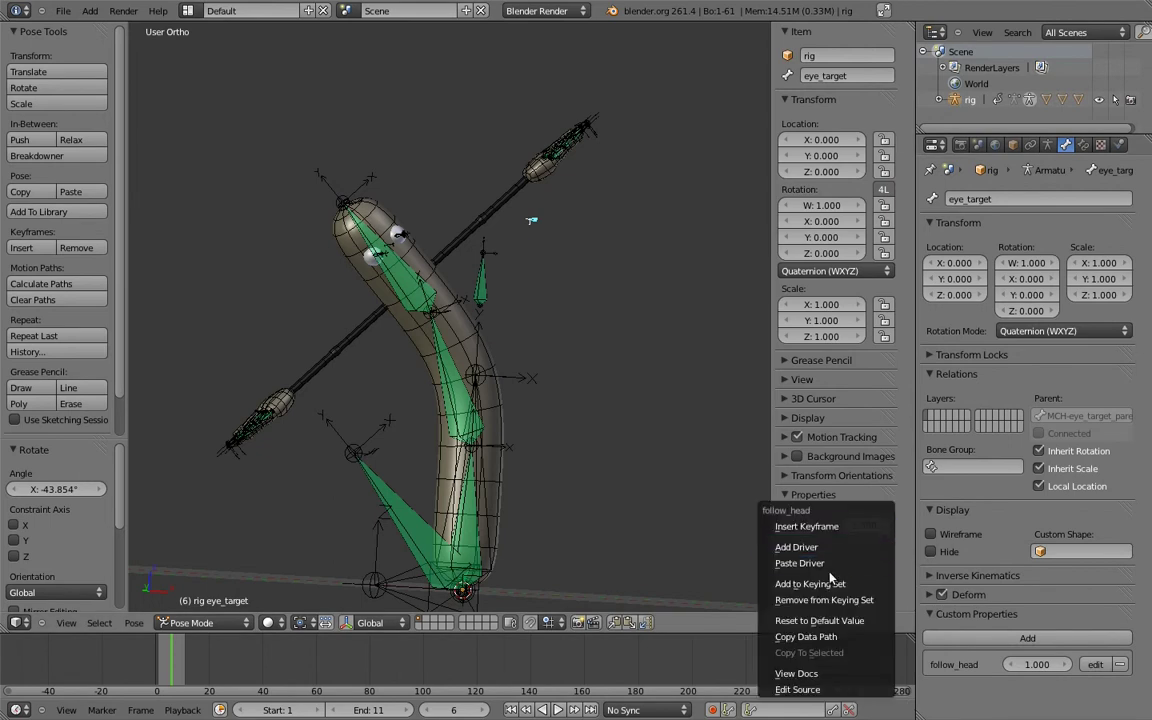
pyautogui.click(806, 636)
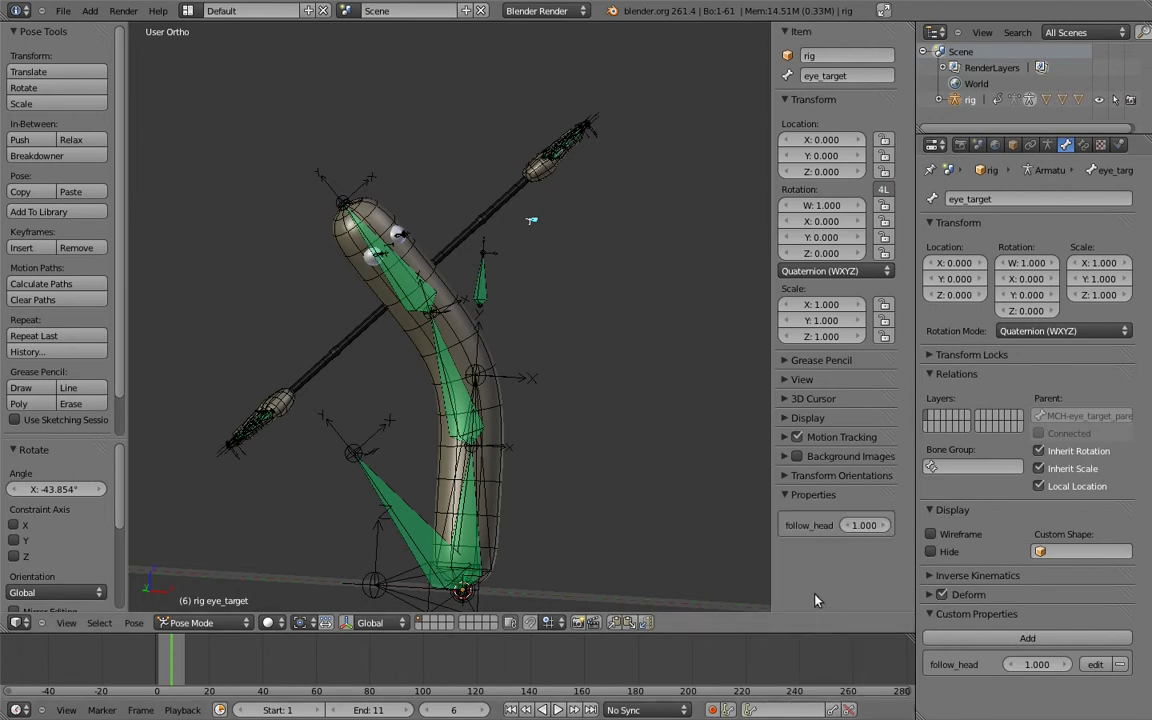
pyautogui.moveTo(507, 242); pyautogui.dragTo(442, 256, button='middle')
# Add a driver to MCH-eye_target_parent's Copy Transforms influence
pyautogui.rightClick(482, 270)
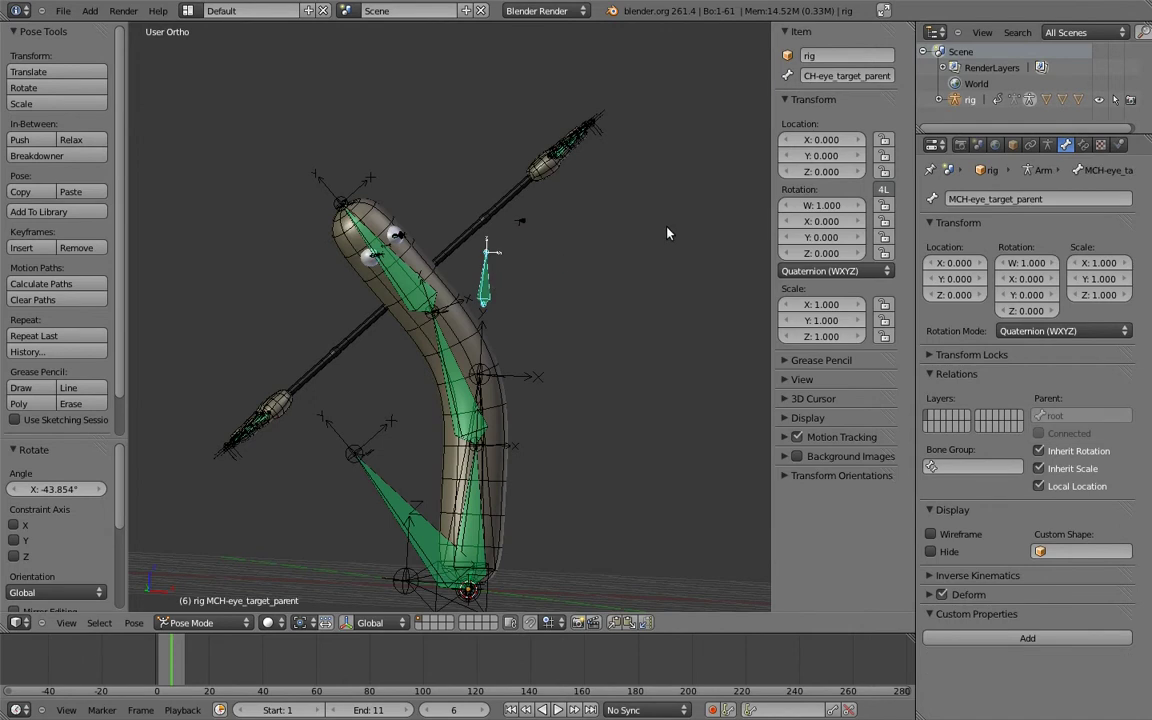
pyautogui.click(1083, 145)
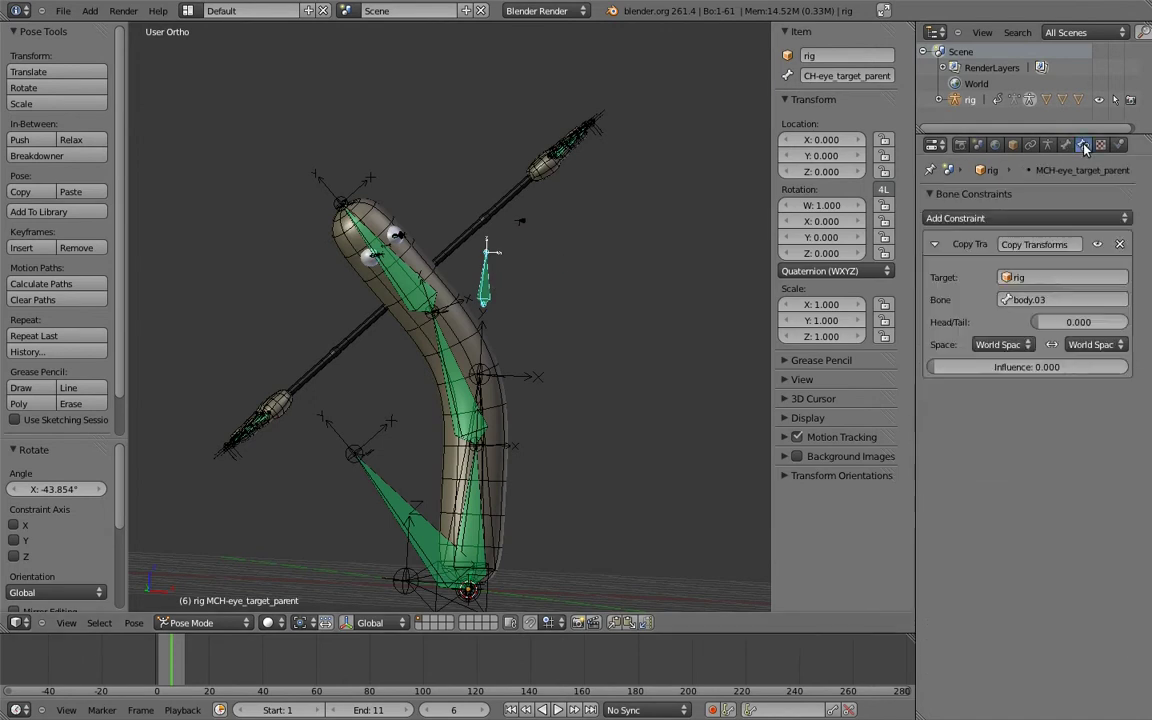
pyautogui.rightClick(990, 367)
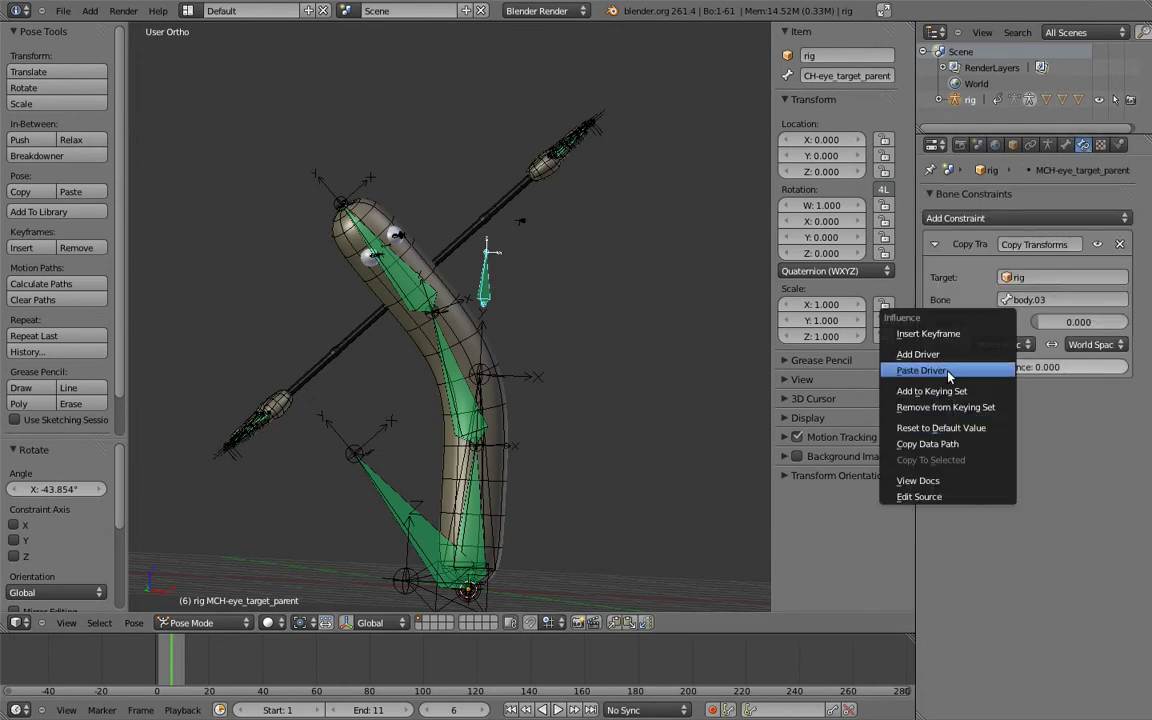
pyautogui.click(943, 355)
# Split the view and show the Influence driver in a Graph Editor set to Drivers
pyautogui.moveTo(910, 25)
pyautogui.mouseDown()
pyautogui.moveTo(373, 75)
pyautogui.moveTo(452, 80)
pyautogui.mouseUp()
pyautogui.click(17, 623)
pyautogui.click(30, 520)
pyautogui.click(277, 626)
pyautogui.click(275, 545)
pyautogui.click(84, 64)
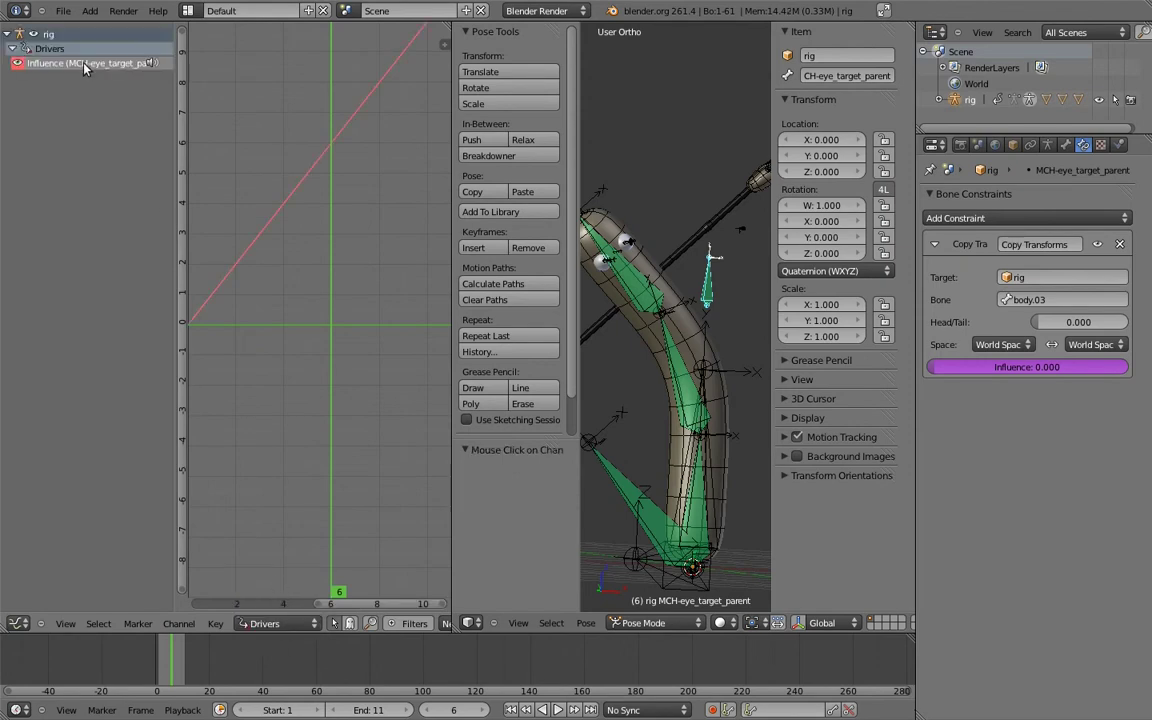
pyautogui.press('n')
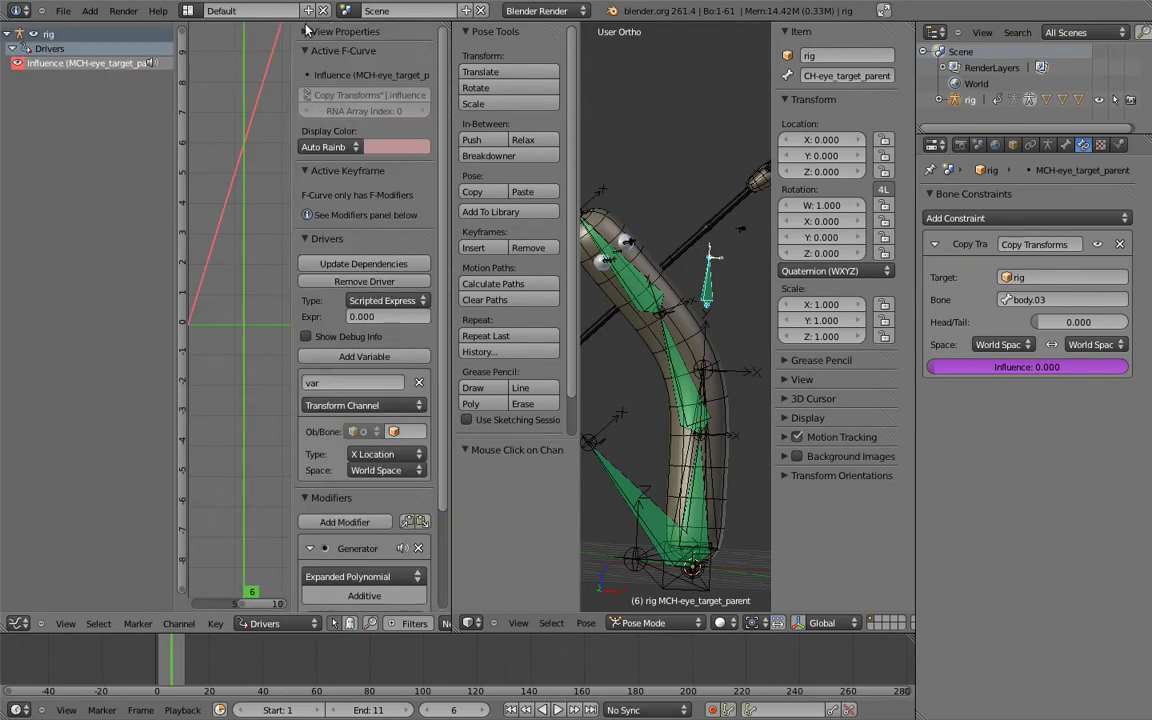
# Set the driver to Sum Values with a Single Property variable reading the rig's follow_head path
pyautogui.click(307, 51)
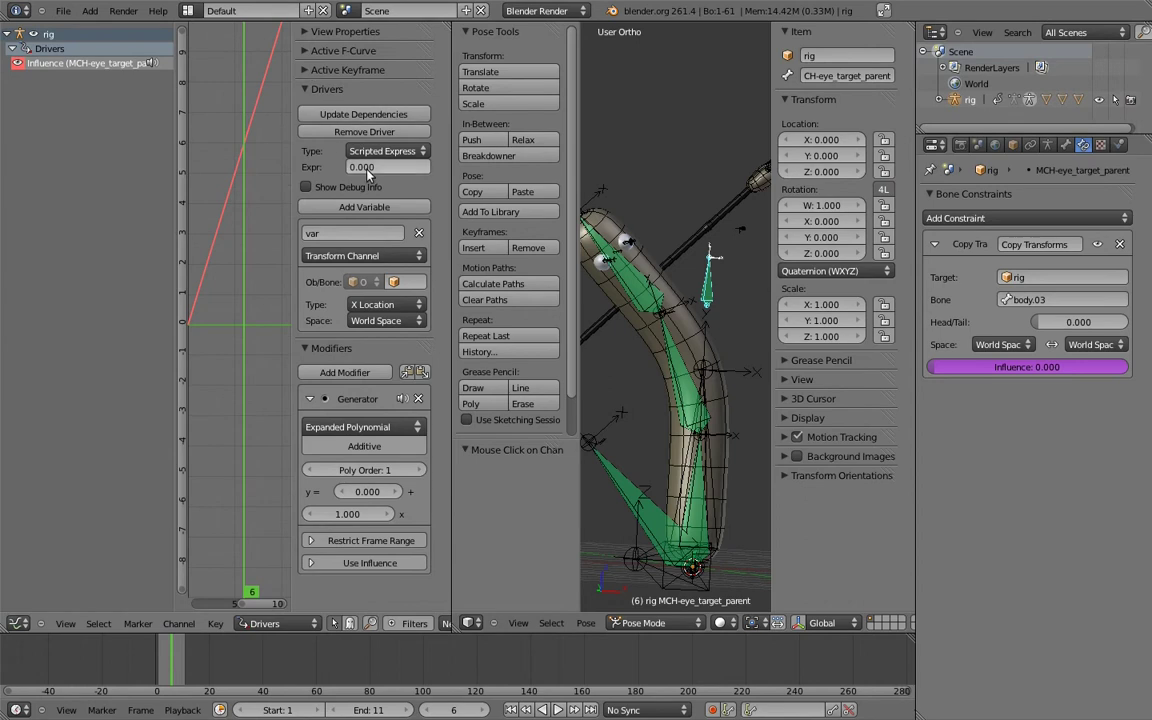
pyautogui.click(375, 151)
pyautogui.click(345, 104)
pyautogui.click(385, 256)
pyautogui.click(356, 232)
pyautogui.click(415, 288)
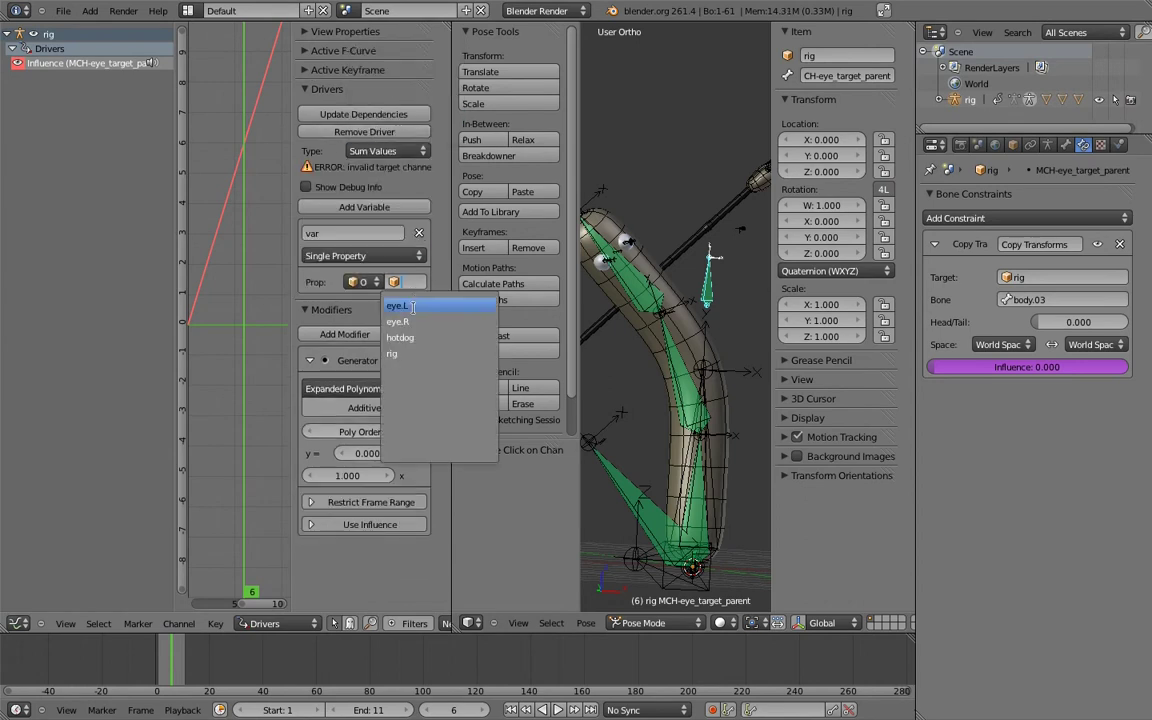
pyautogui.click(364, 317)
pyautogui.hotkey('ctrl', 'v')
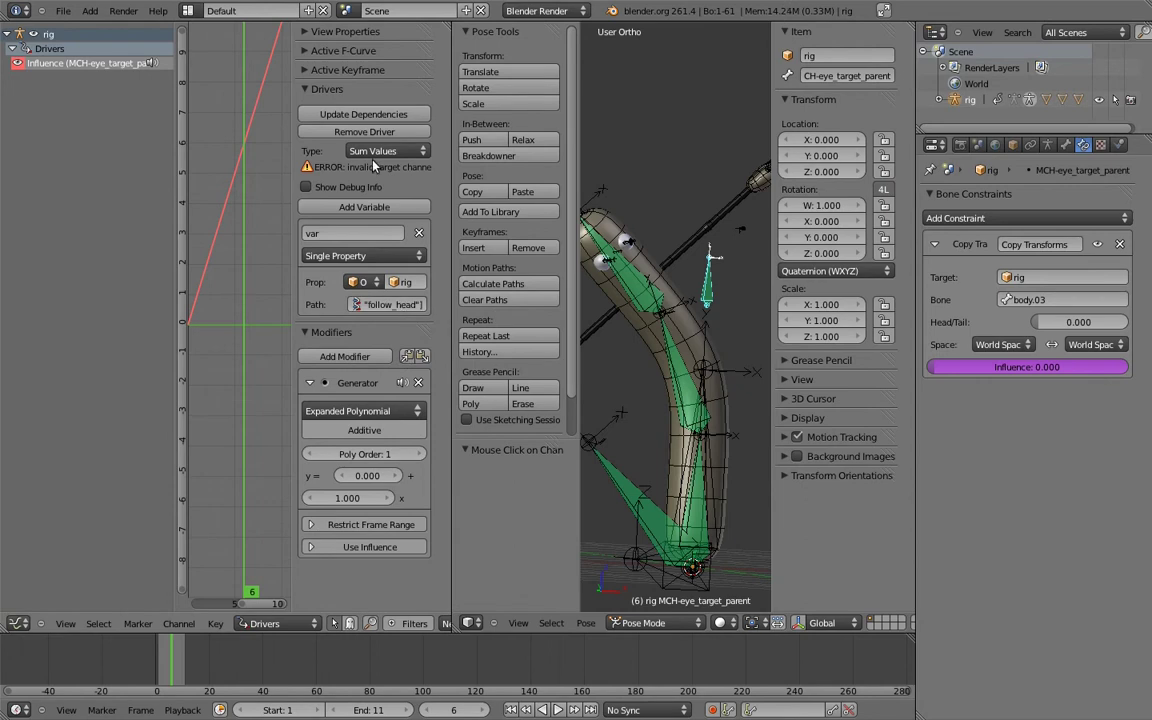
pyautogui.click(362, 114)
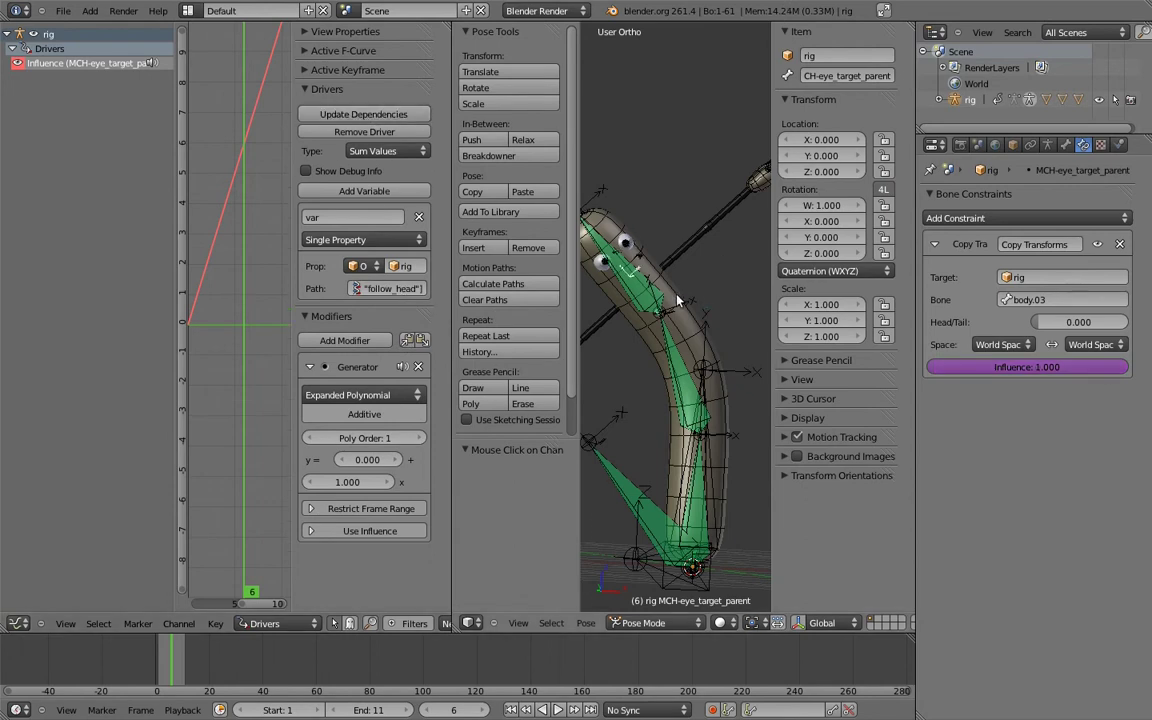
# Test the driver by changing eye_target's follow_head value, then widen the 3D view
pyautogui.rightClick(669, 250)
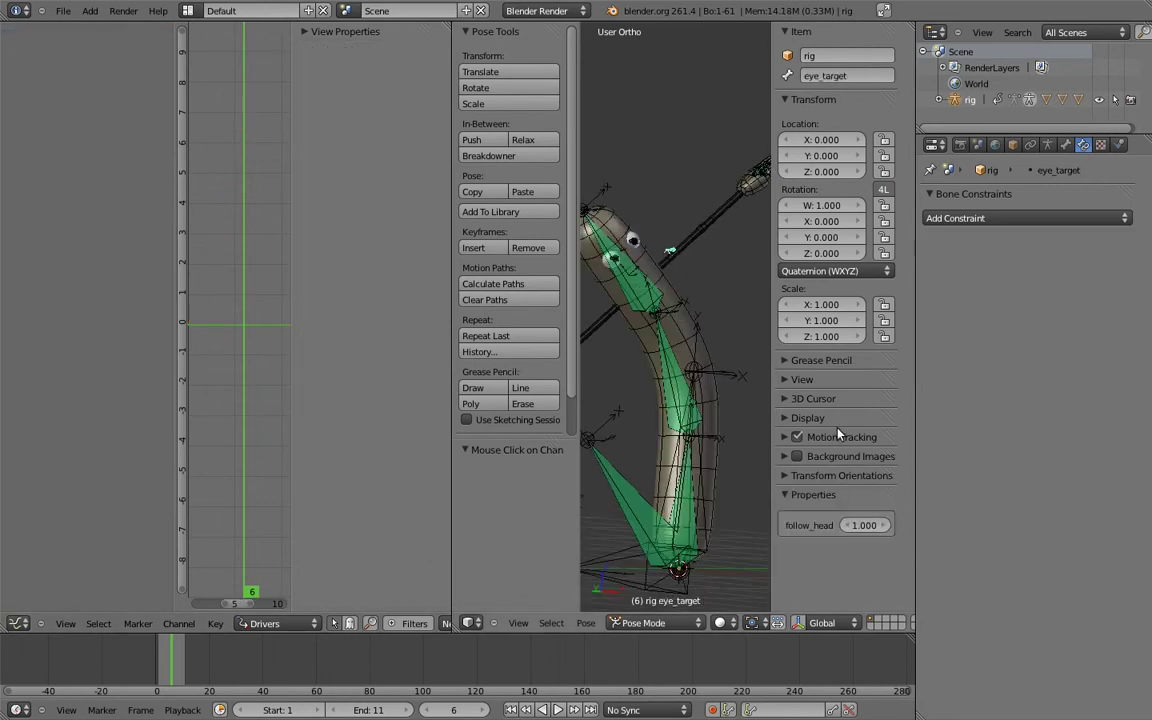
pyautogui.moveTo(864, 525)
pyautogui.mouseDown()
pyautogui.moveTo(800, 525)
pyautogui.moveTo(900, 525)
pyautogui.mouseUp()
pyautogui.moveTo(452, 500); pyautogui.dragTo(342, 504)
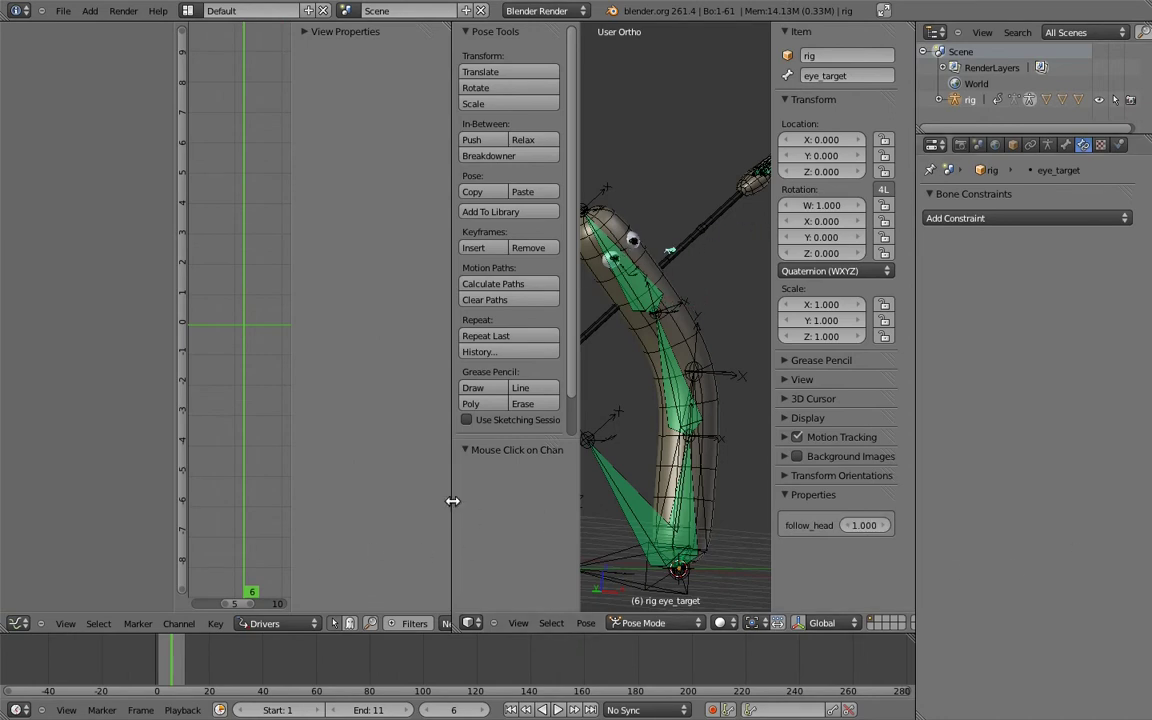
pyautogui.click(460, 710)
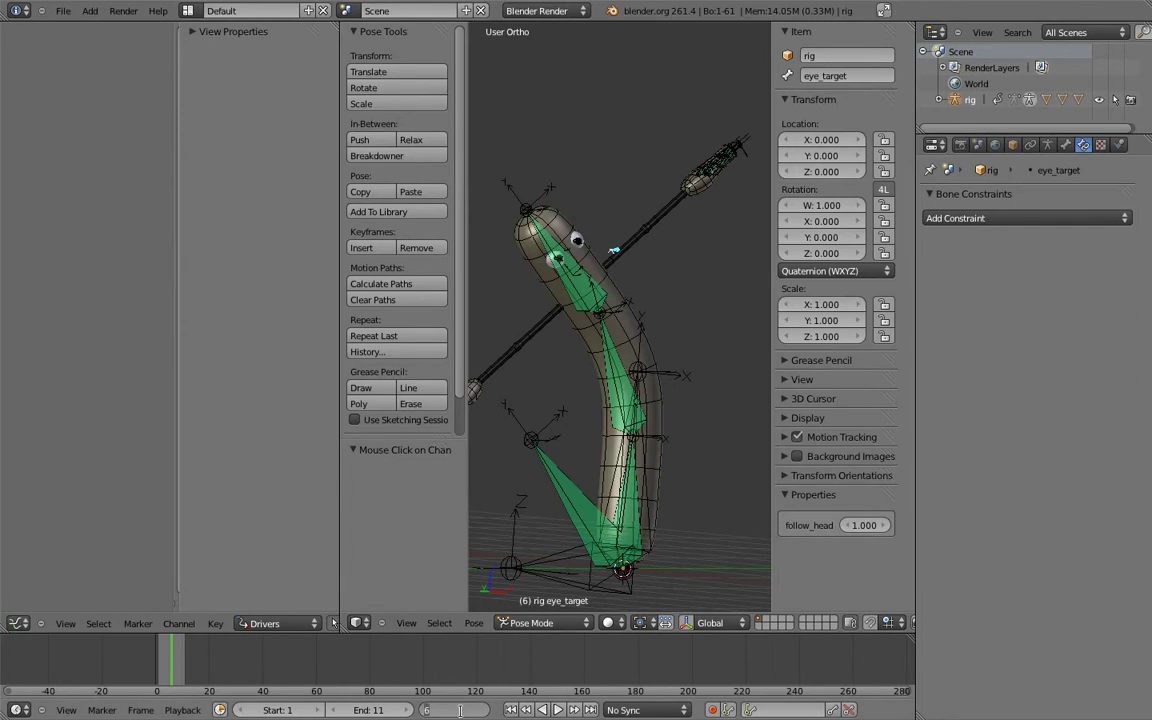
pyautogui.write('1')
# At frame 1, keyframe the rotation of both eye bones from the top view
pyautogui.press('Return')
pyautogui.press('a')
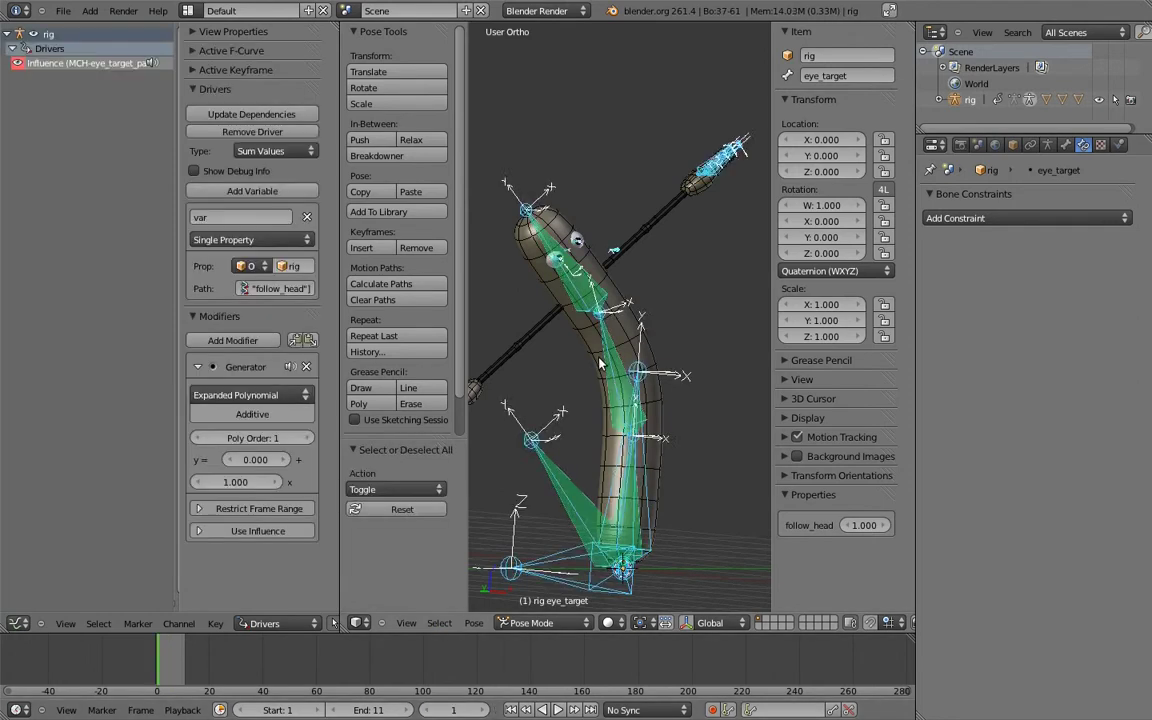
pyautogui.press('a')
pyautogui.press('KP_7')
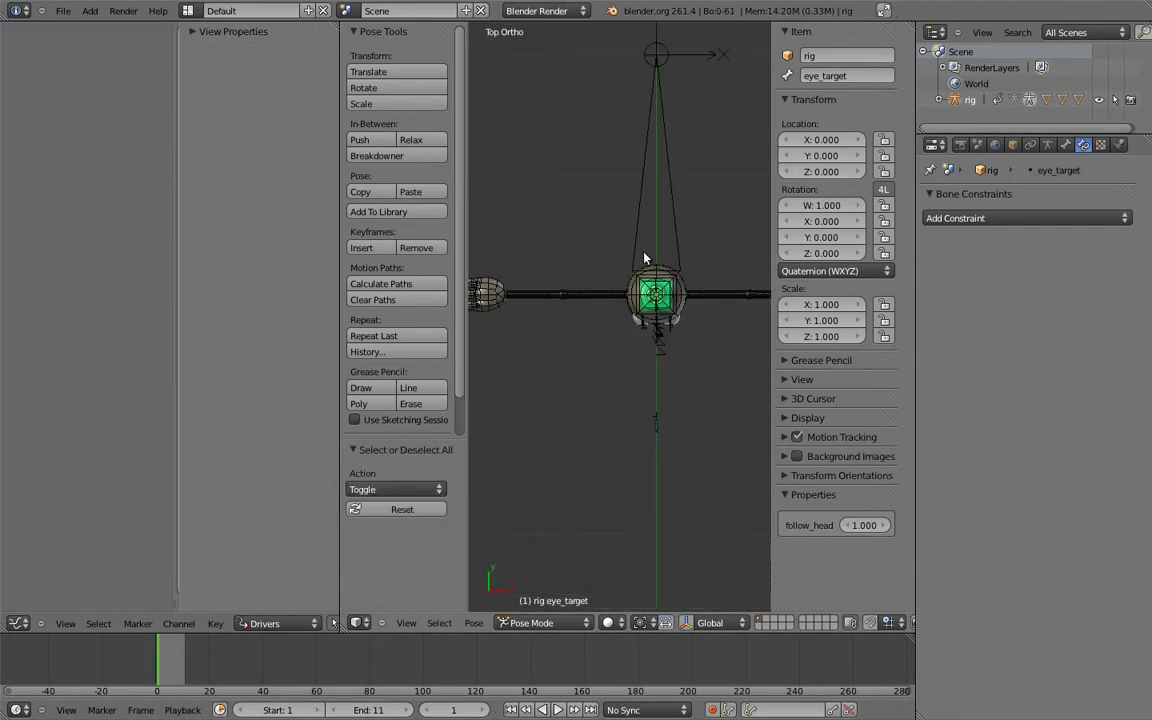
pyautogui.scroll(3, 620, 339)
pyautogui.scroll(2, 679, 347)
pyautogui.scroll(4, 679, 347)
pyautogui.scroll(3, 630, 355)
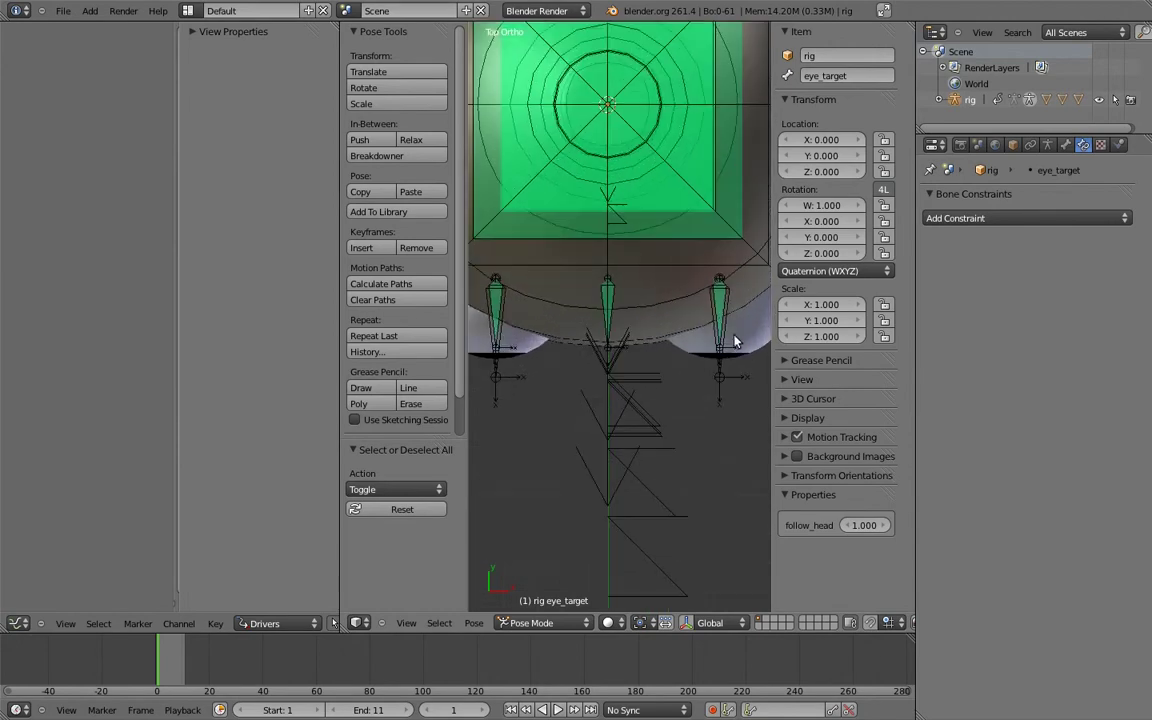
pyautogui.rightClick(725, 327)
pyautogui.keyDown('shift'); pyautogui.rightClick(495, 381); pyautogui.keyUp('shift')
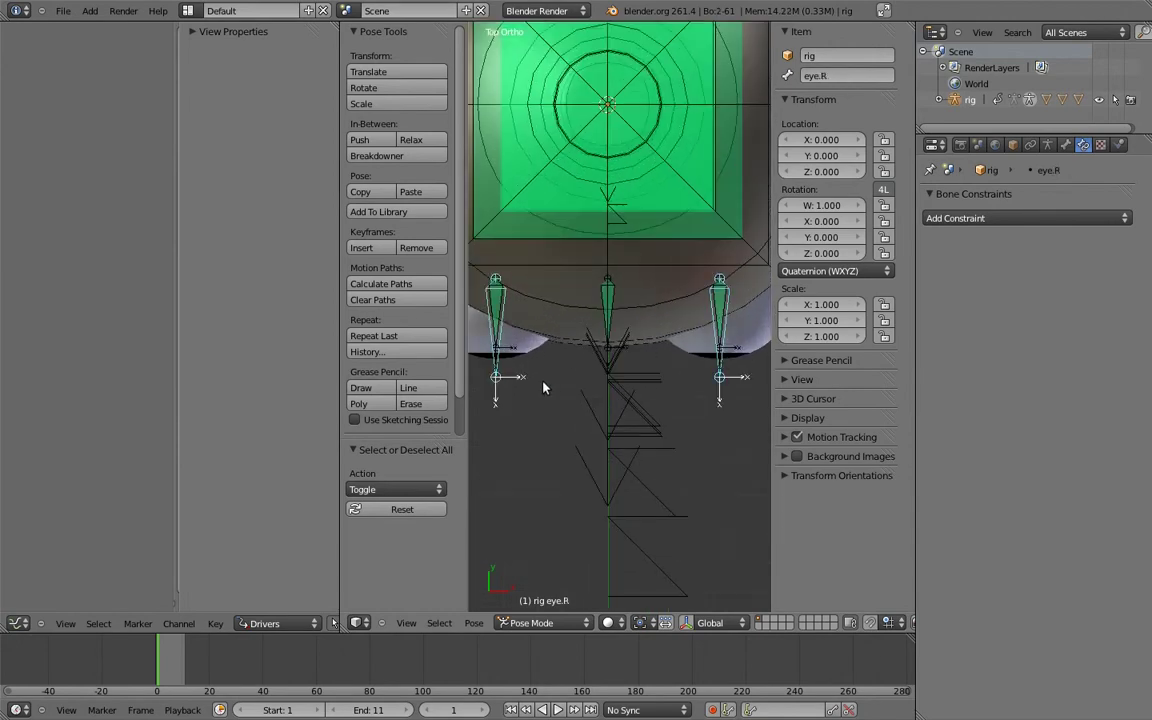
pyautogui.press('i')
pyautogui.click(533, 389)
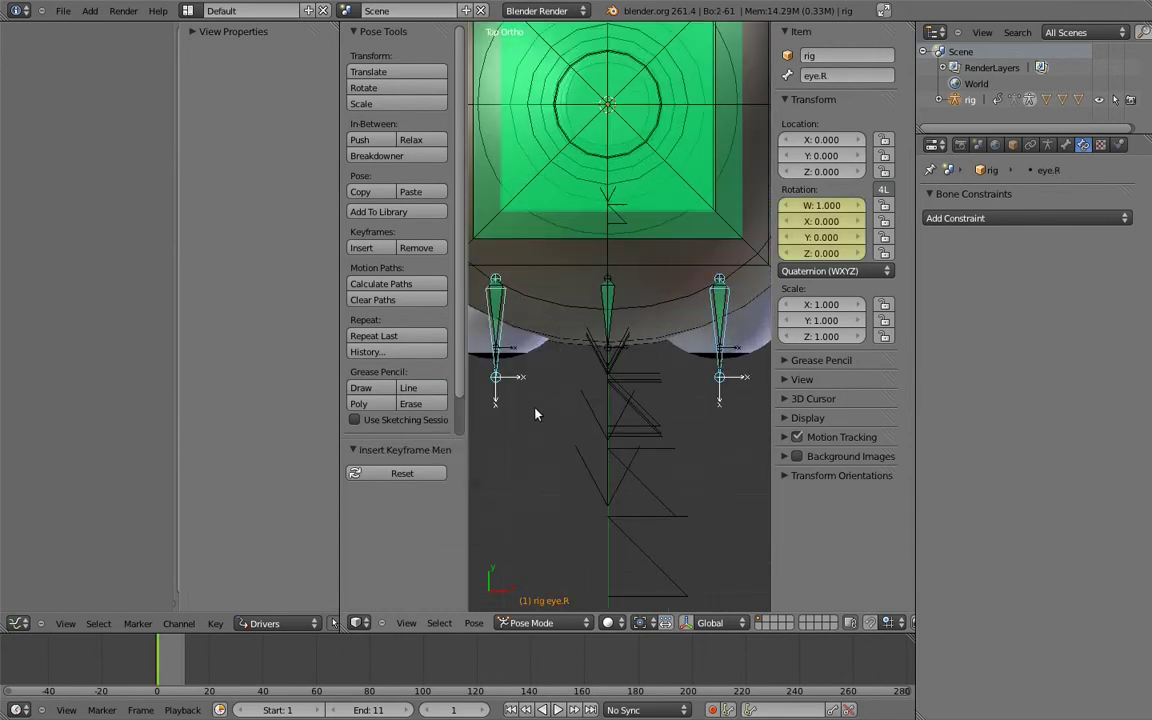
# At frame 11, turn eye.R -90° and eye.L 90°, then keyframe both rotations
pyautogui.click(461, 709)
pyautogui.press('Return')
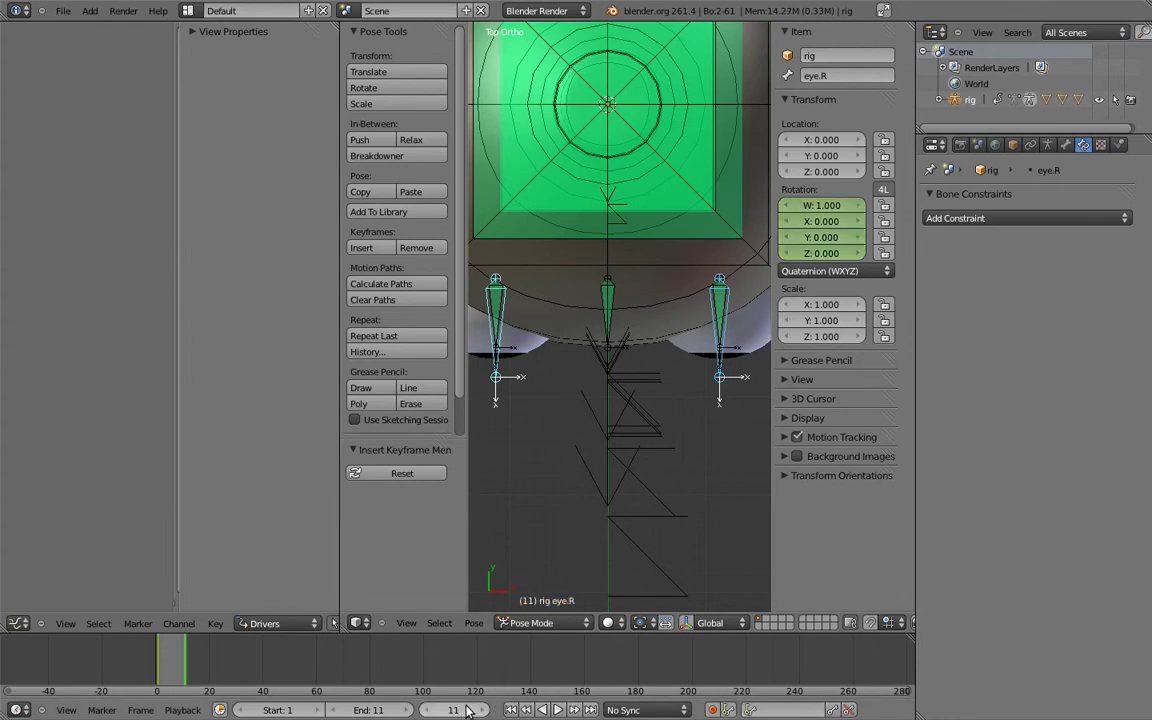
pyautogui.click(497, 385)
pyautogui.press('r')
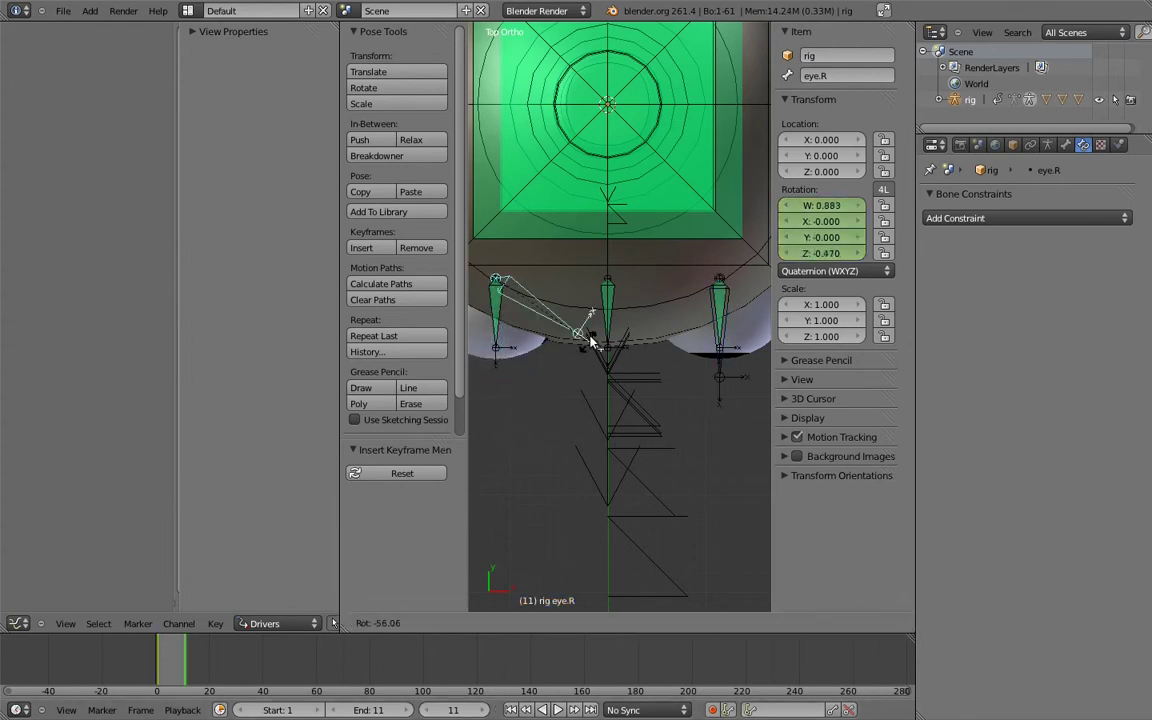
pyautogui.click(598, 283)
pyautogui.click(727, 369)
pyautogui.press('r')
pyautogui.click(574, 297)
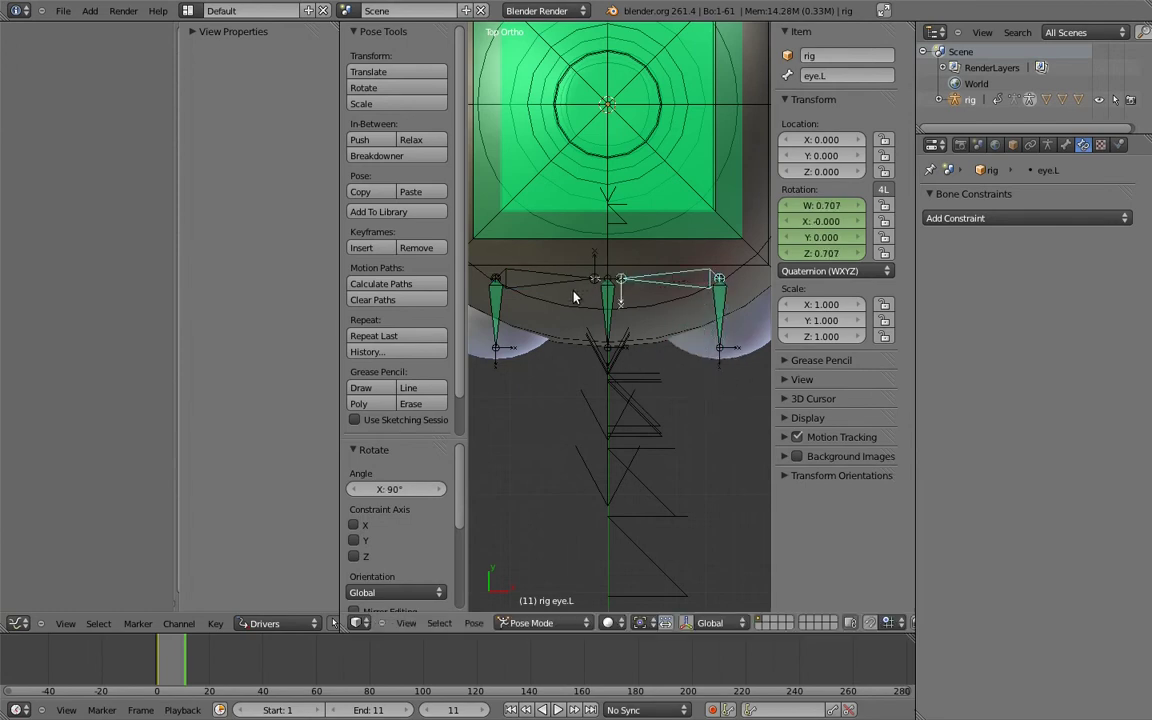
pyautogui.keyDown('shift'); pyautogui.click(566, 281); pyautogui.keyUp('shift')
pyautogui.press('i')
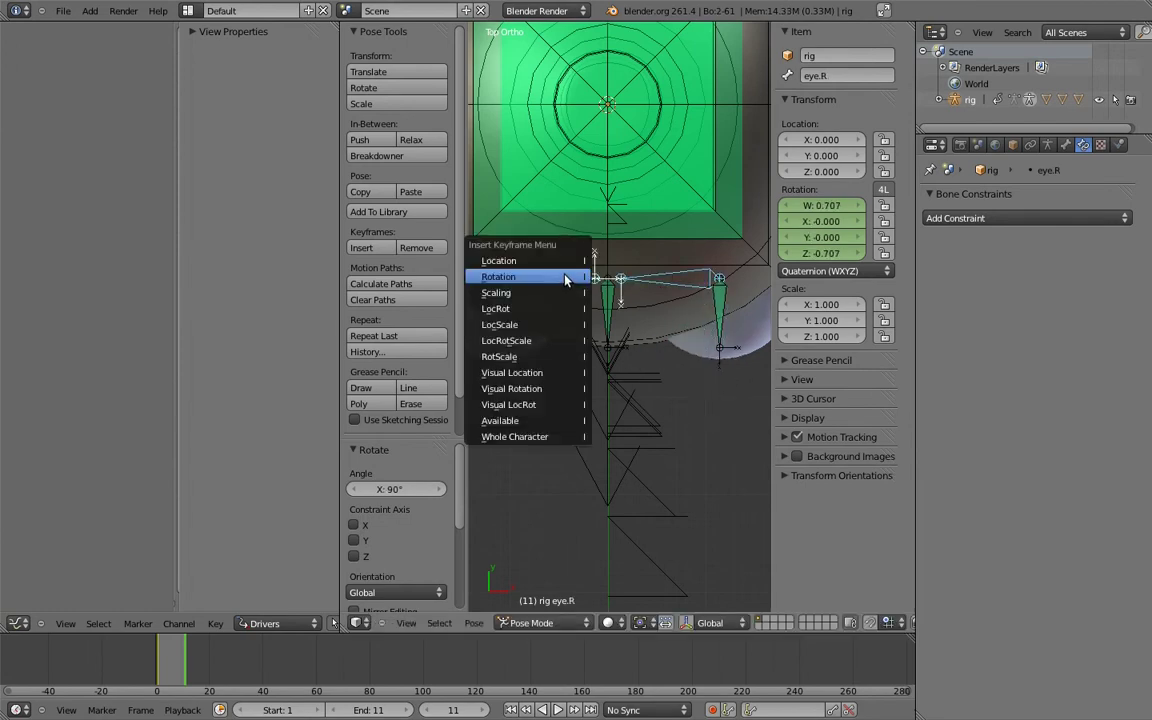
pyautogui.click(566, 278)
# Show the rig's action in the Dope Sheet Action Editor and change all keyframes' interpolation
pyautogui.click(17, 623)
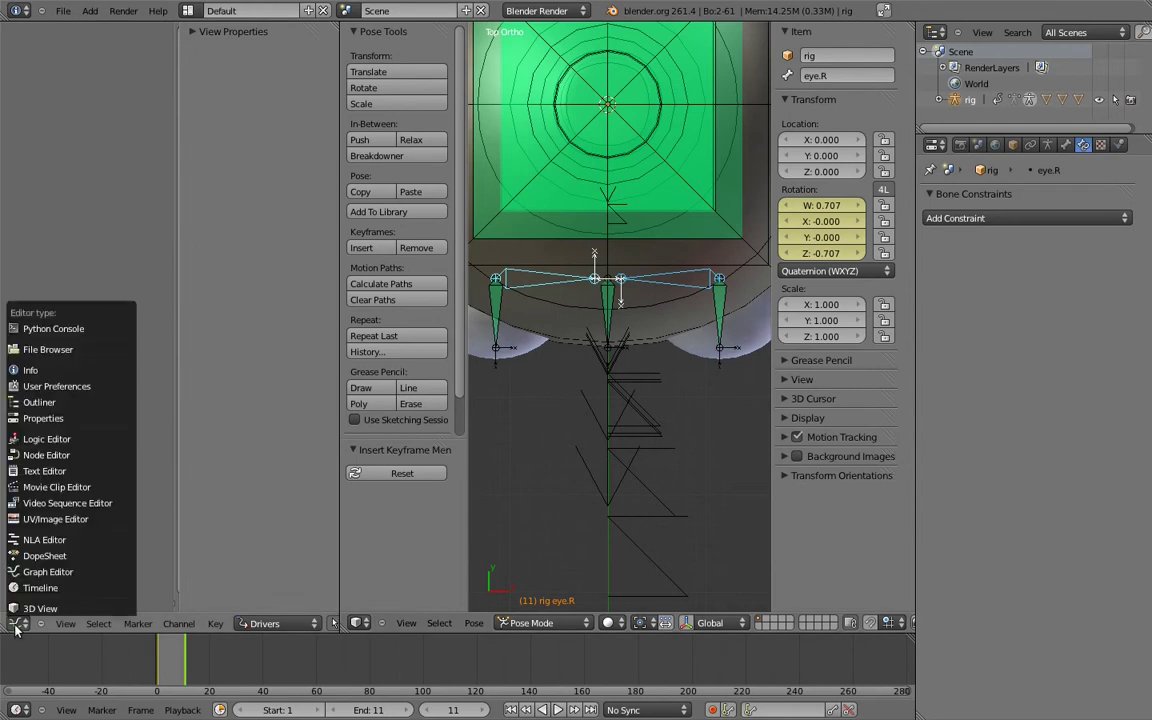
pyautogui.click(44, 556)
pyautogui.click(272, 623)
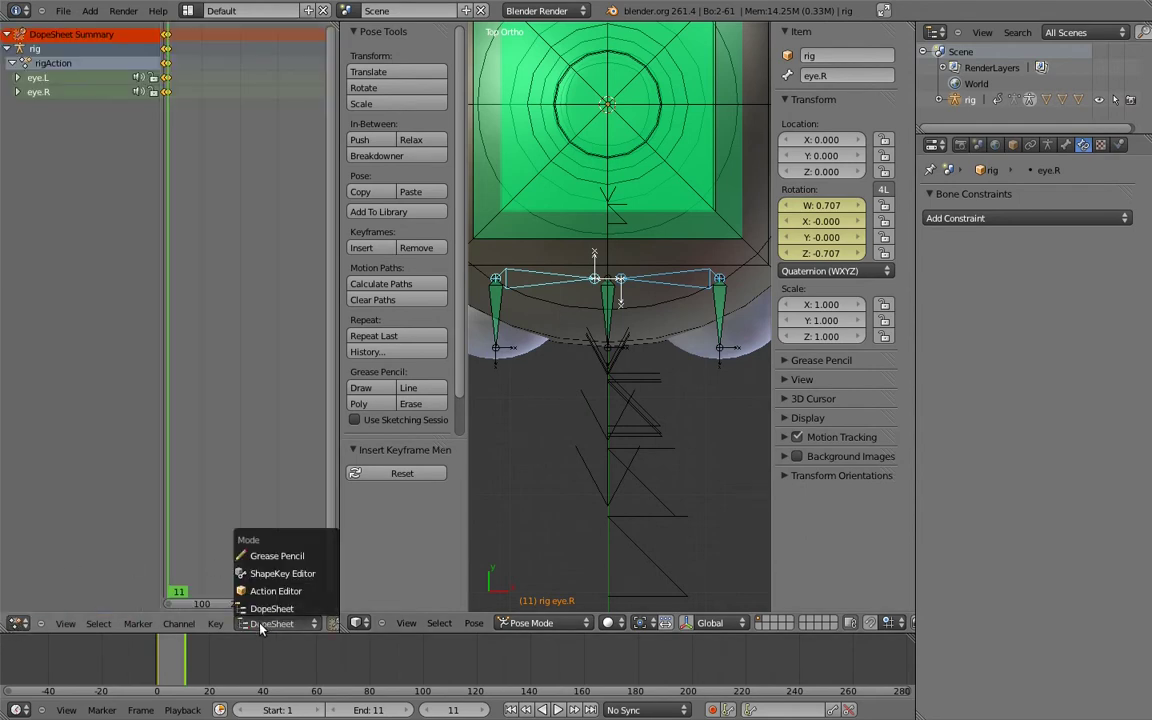
pyautogui.click(262, 592)
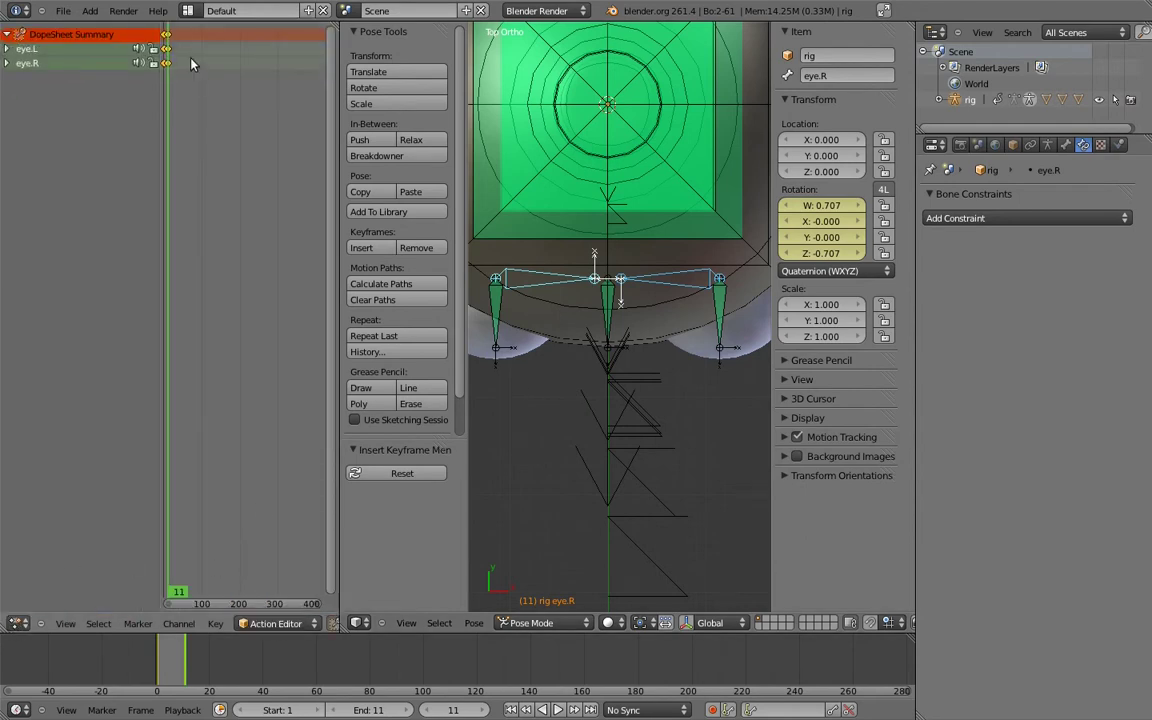
pyautogui.press('a')
pyautogui.press('t')
pyautogui.click(198, 98)
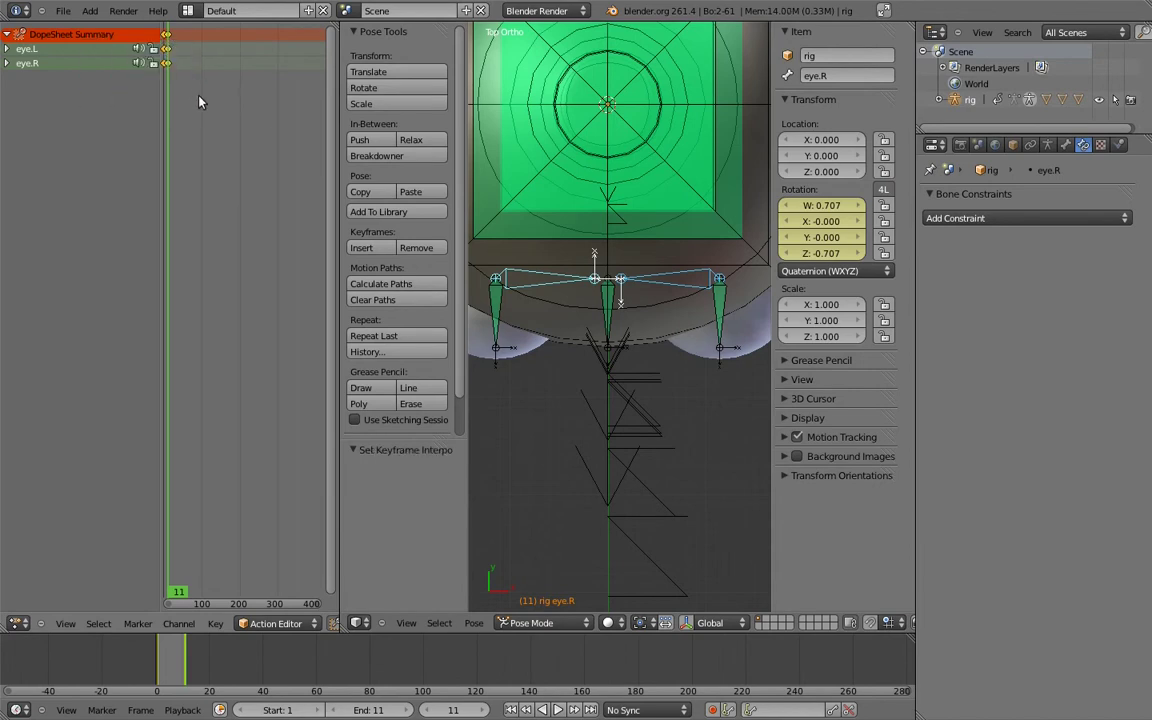
# Name the action eye_cross, unlink it from the rig, and merge the dope sheet into the 3D view
pyautogui.scroll(-3, 200, 624)
pyautogui.scroll(-3, 130, 624)
pyautogui.click(250, 624)
pyautogui.write('eye_cross')
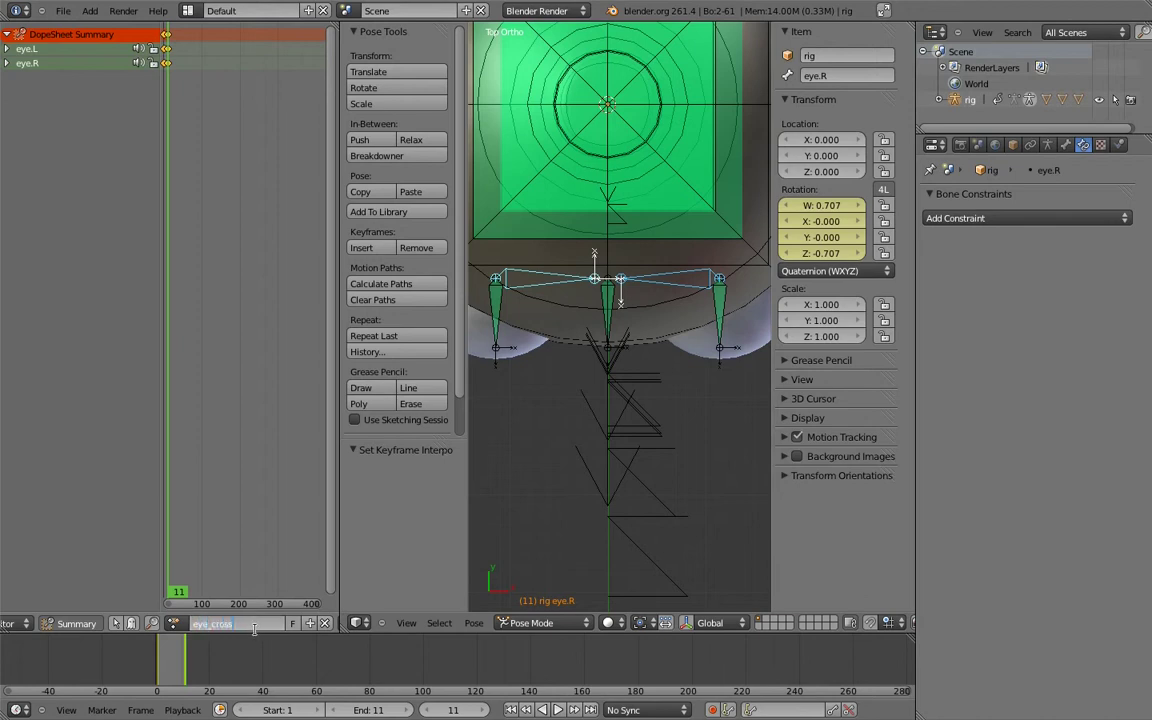
pyautogui.press('Return')
pyautogui.click(326, 624)
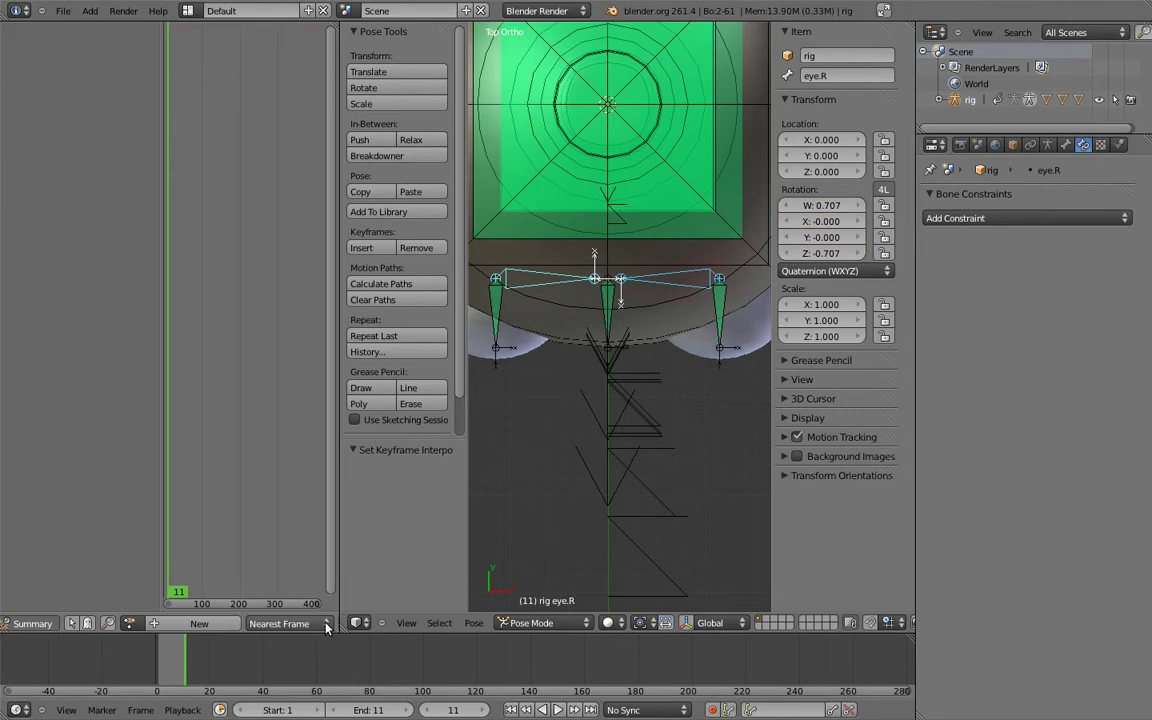
pyautogui.moveTo(343, 625); pyautogui.dragTo(265, 545)
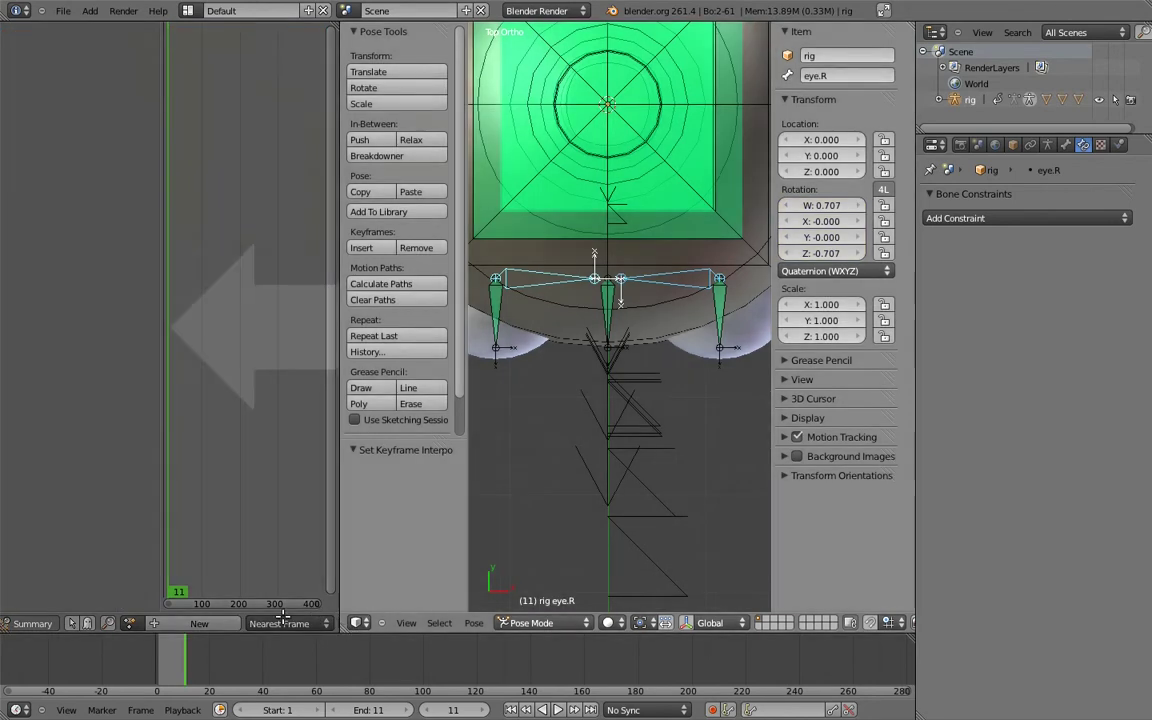
# Select all bones and clear their pose rotation back to rest
pyautogui.press('a')
pyautogui.hotkey('alt', 'r')
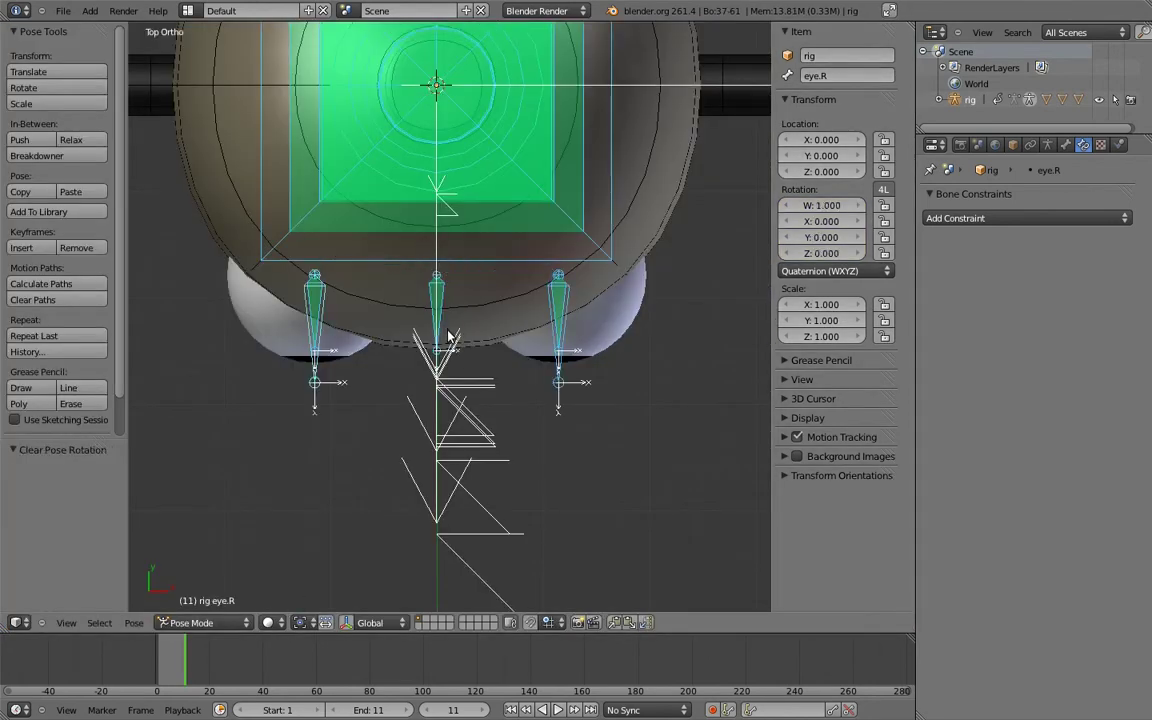
pyautogui.press('a')
pyautogui.moveTo(488, 410); pyautogui.dragTo(468, 324, button='middle')
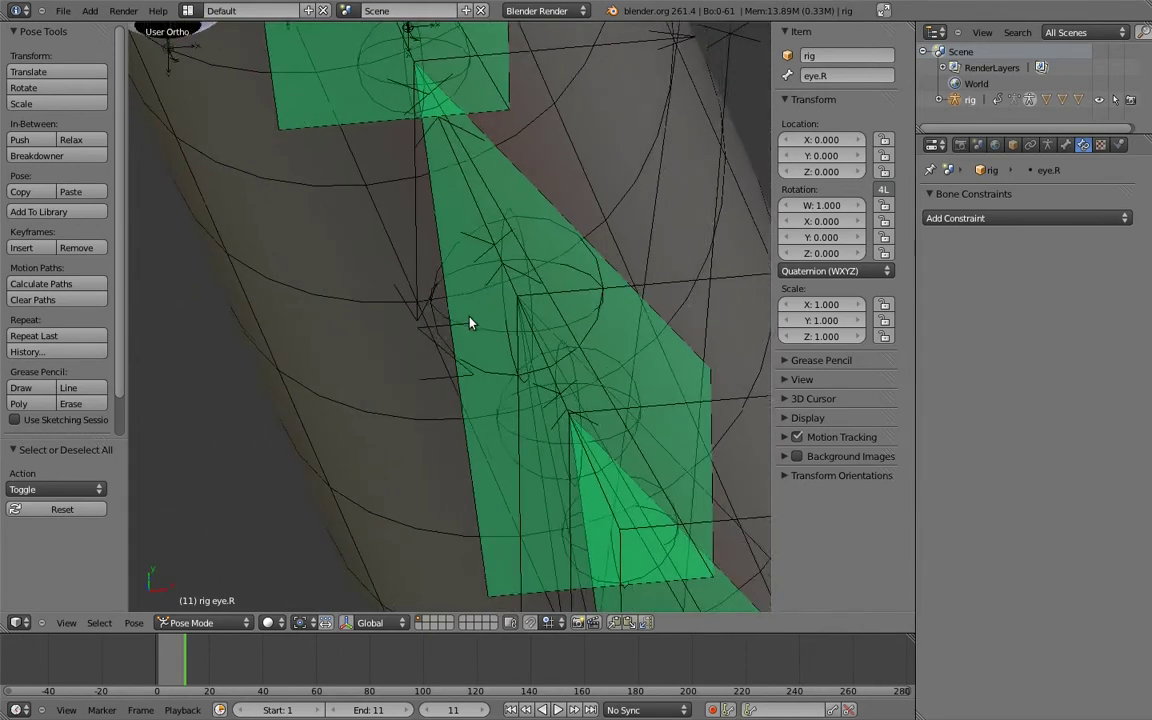
pyautogui.press('KP_1')
pyautogui.scroll(-5, 462, 266)
pyautogui.moveTo(489, 239)
pyautogui.keyDown('shift'); pyautogui.mouseDown(button='middle')
pyautogui.moveTo(473, 327)
pyautogui.moveTo(380, 410)
pyautogui.mouseUp(button='middle'); pyautogui.keyUp('shift')
# Select eye_target then eye.R and add an Action constraint targeting eye_target
pyautogui.rightClick(253, 461)
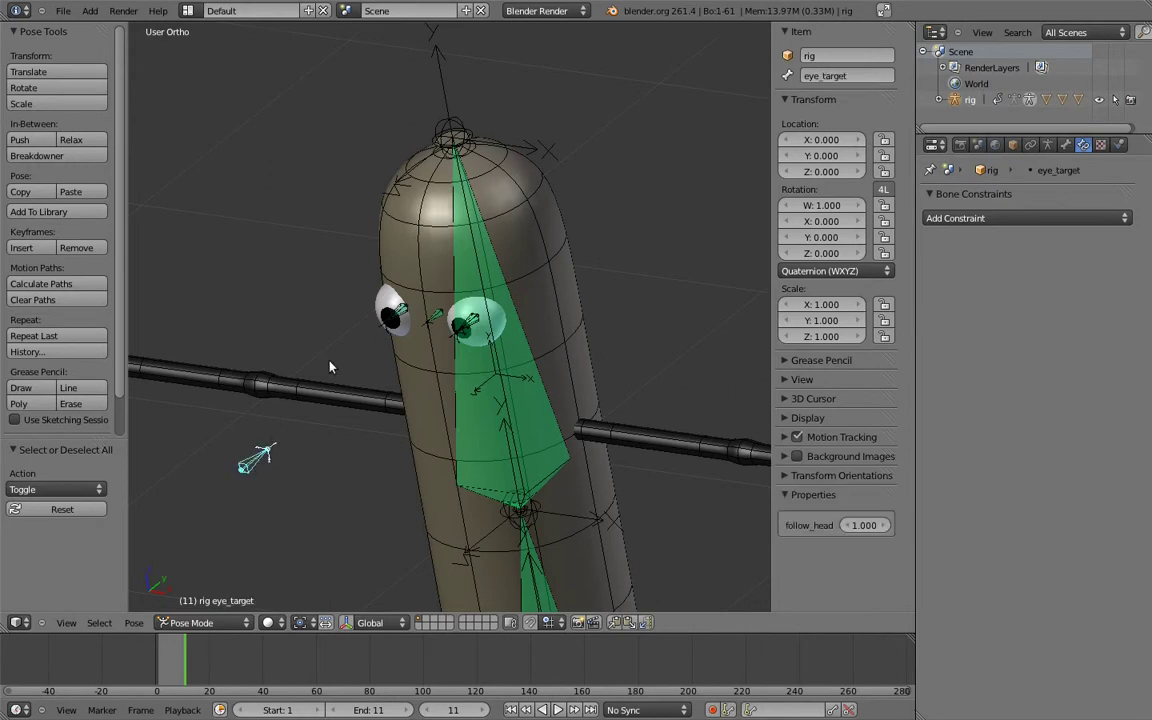
pyautogui.scroll(3, 310, 327)
pyautogui.keyDown('shift'); pyautogui.rightClick(441, 285); pyautogui.keyUp('shift')
pyautogui.keyDown('shift'); pyautogui.rightClick(410, 268); pyautogui.keyUp('shift')
pyautogui.rightClick(253, 497)
pyautogui.keyDown('shift'); pyautogui.rightClick(442, 290); pyautogui.keyUp('shift')
pyautogui.hotkey('ctrl', 'shift', 'c')
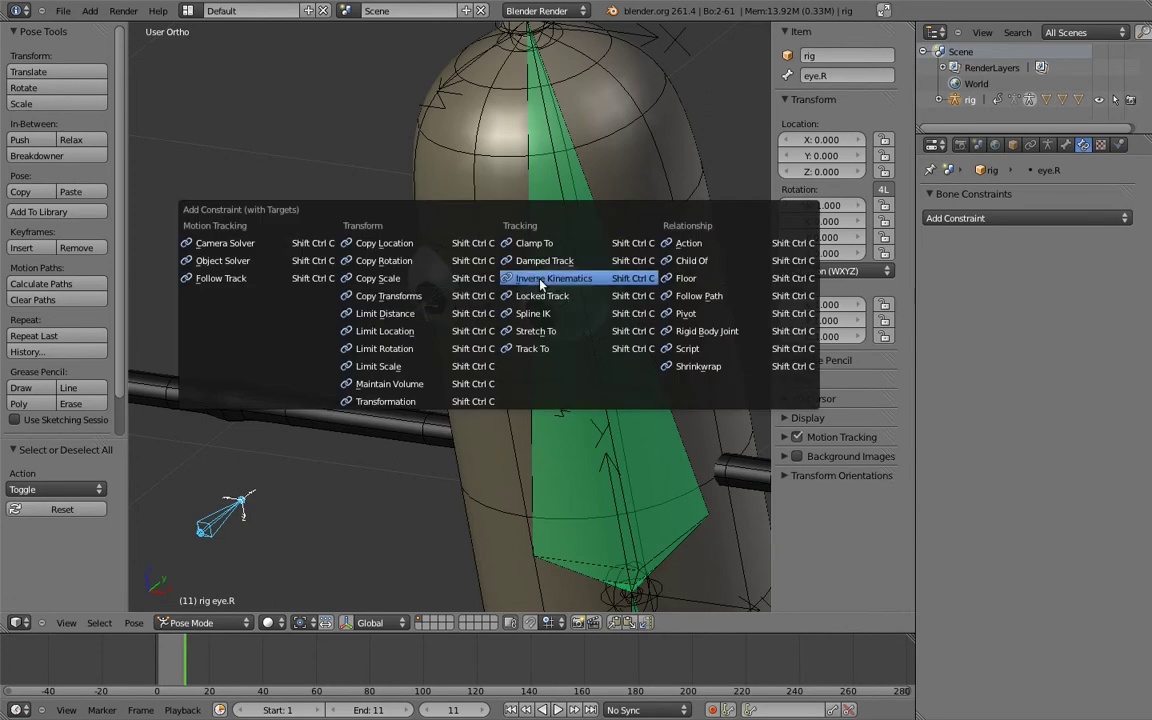
pyautogui.click(624, 223)
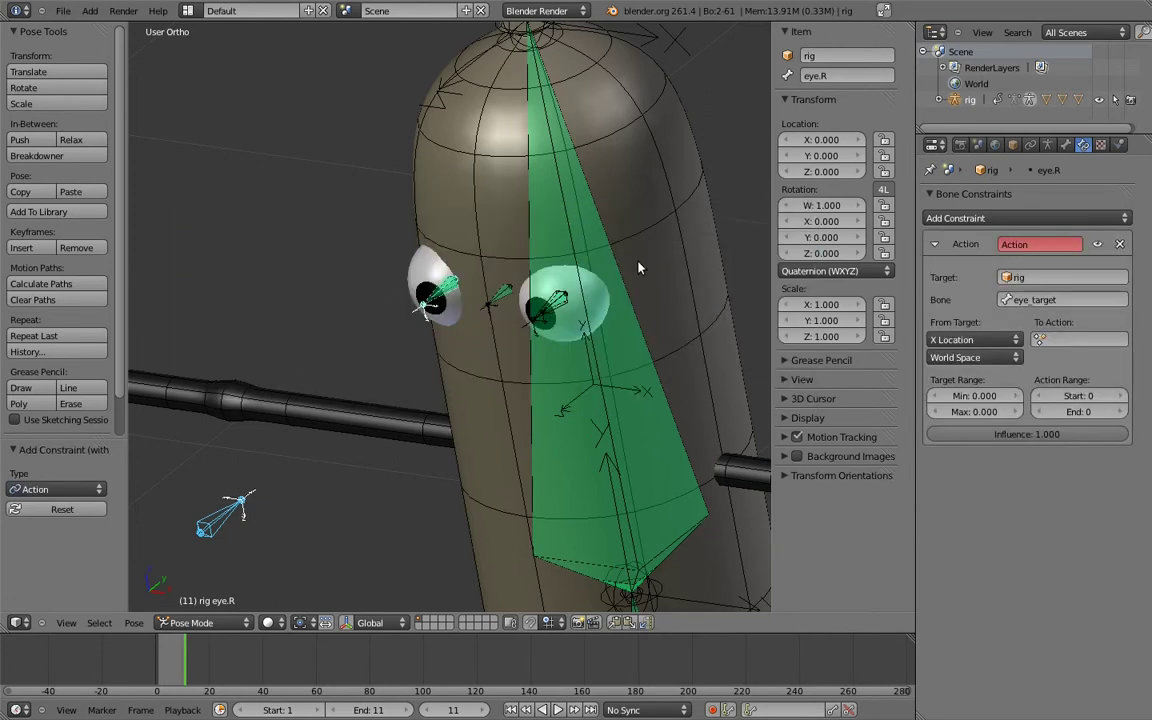
# Set the constraint to play eye_cross, driven by the target's X Scale in Local Space
pyautogui.click(1080, 340)
pyautogui.click(1060, 377)
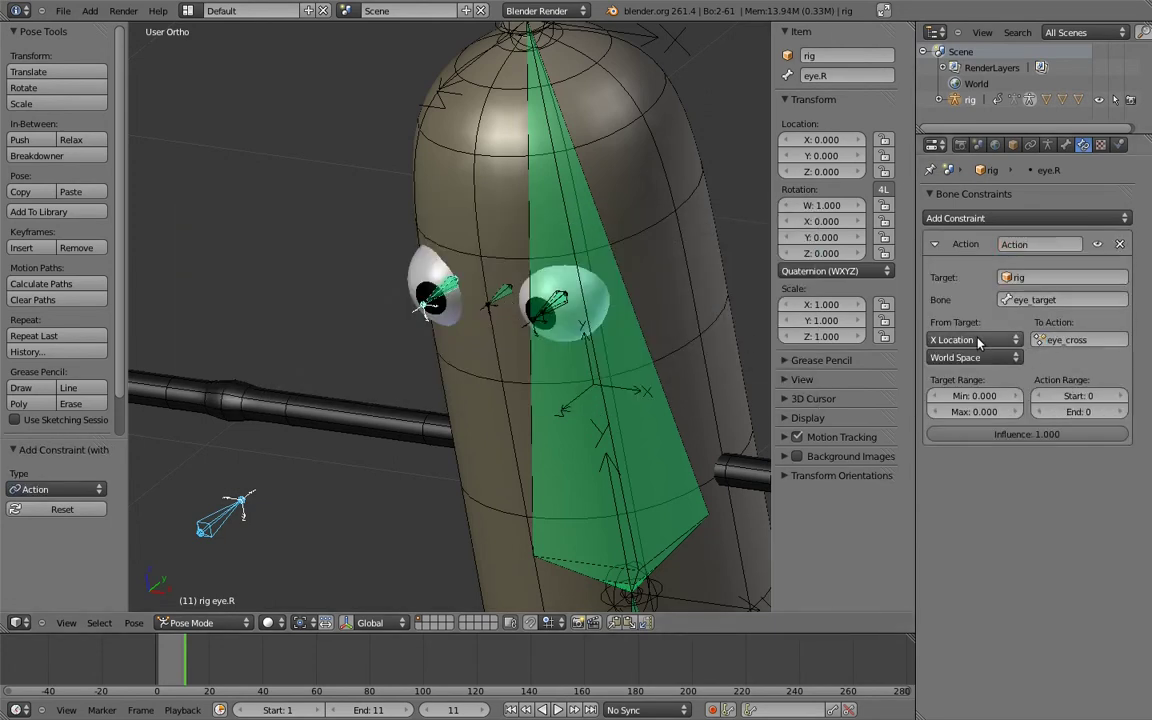
pyautogui.click(1012, 341)
pyautogui.click(963, 221)
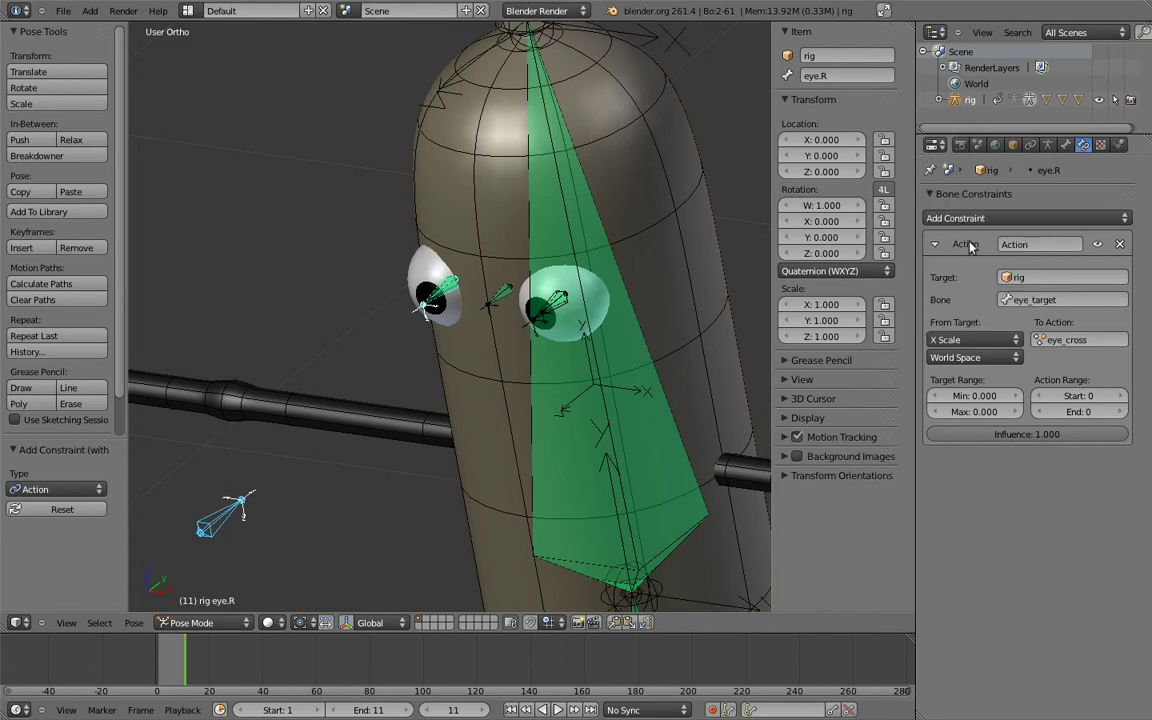
pyautogui.click(985, 359)
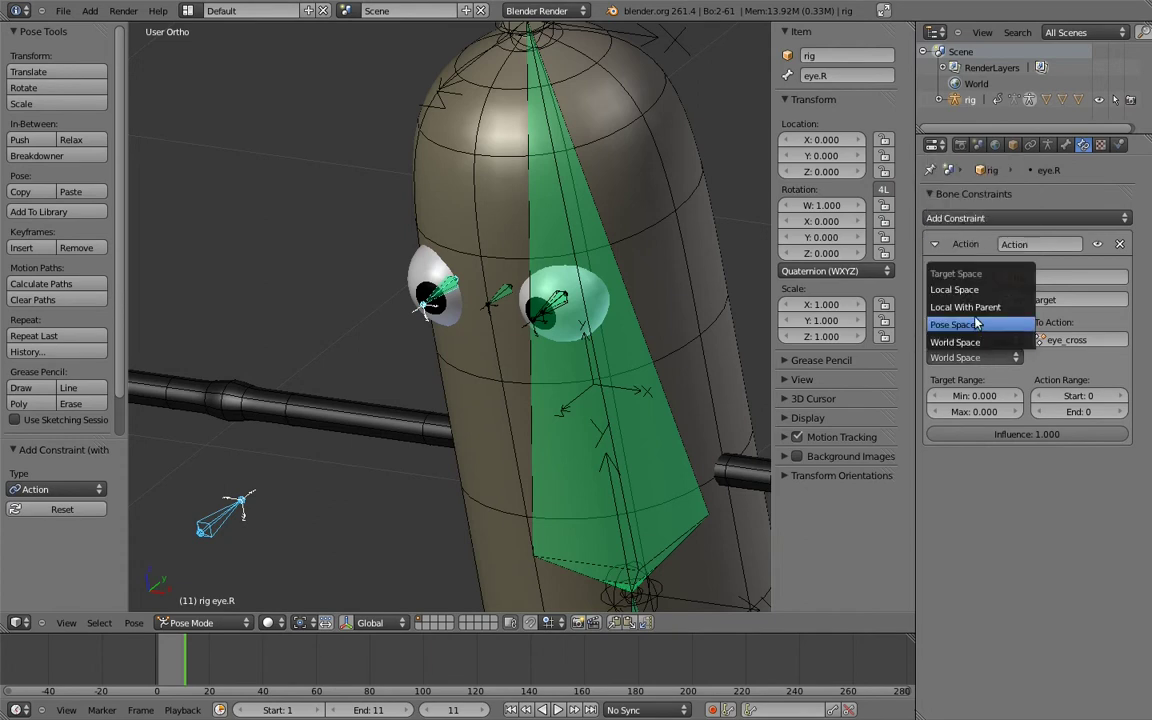
pyautogui.click(975, 290)
# Map target range Min 1 to Max 0.5 onto action frames 1 to 11
pyautogui.click(993, 395)
pyautogui.write('1')
pyautogui.press('Return')
pyautogui.click(988, 412)
pyautogui.press('Return')
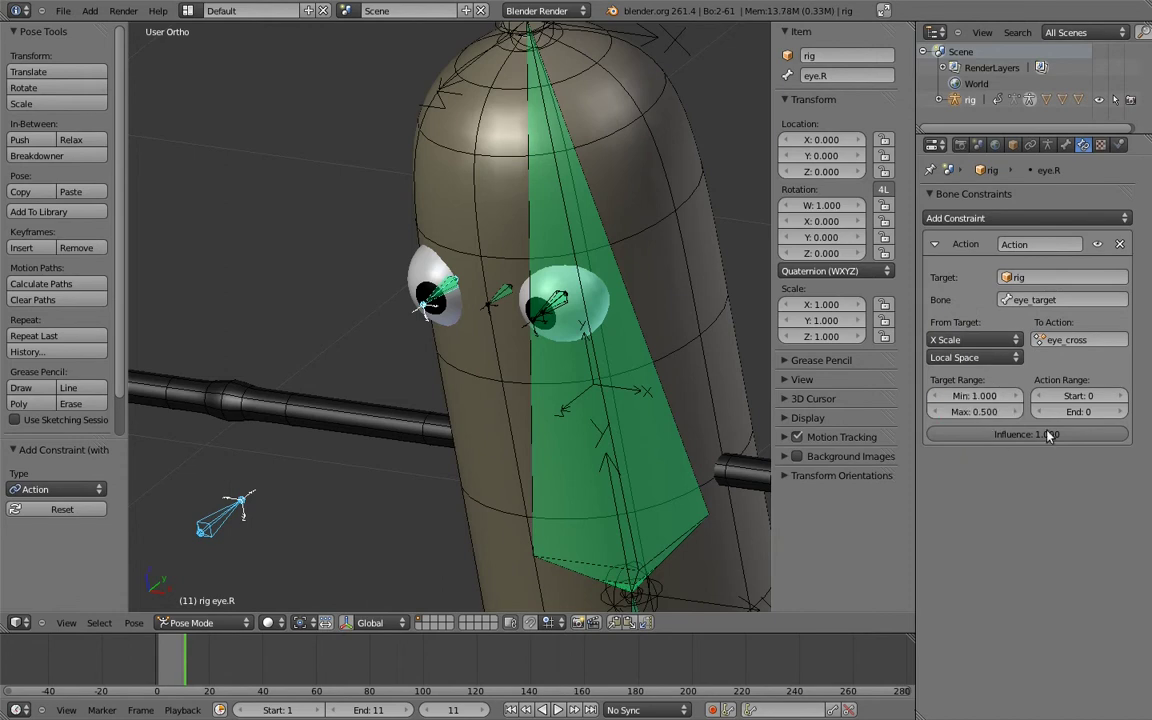
pyautogui.click(1096, 396)
pyautogui.press('Return')
pyautogui.click(1094, 411)
pyautogui.write('1')
pyautogui.press('Return')
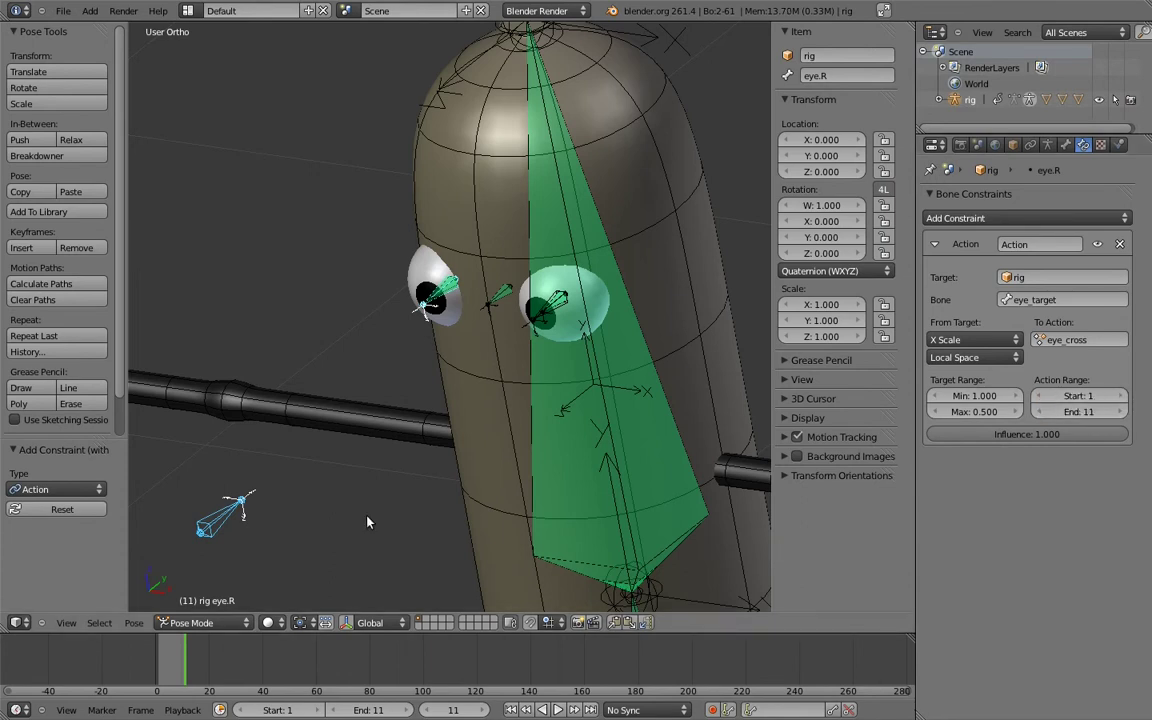
# Test-scale eye_target to check the eye.R cross-eye effect
pyautogui.rightClick(230, 525)
pyautogui.press('s')
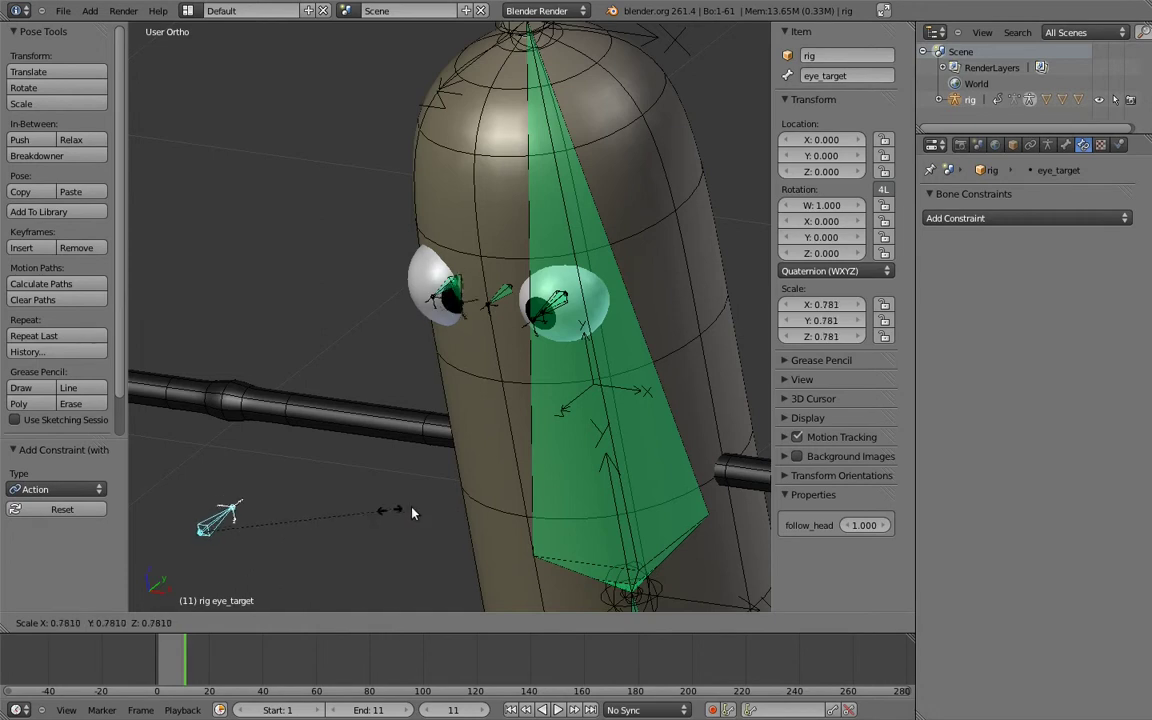
pyautogui.click(462, 511)
pyautogui.scroll(2, 458, 424)
pyautogui.scroll(2, 427, 406)
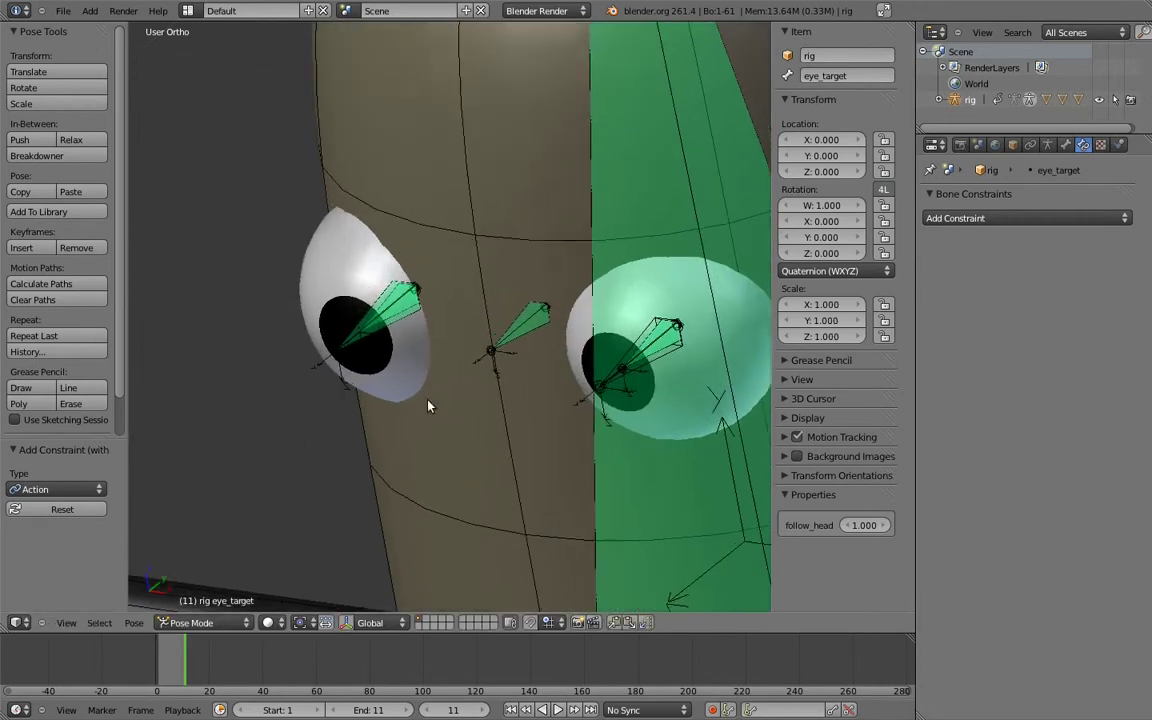
pyautogui.scroll(1, 372, 296)
# Copy eye.R's Action constraint onto eye.L with Copy Constraints to Selected
pyautogui.rightClick(372, 296)
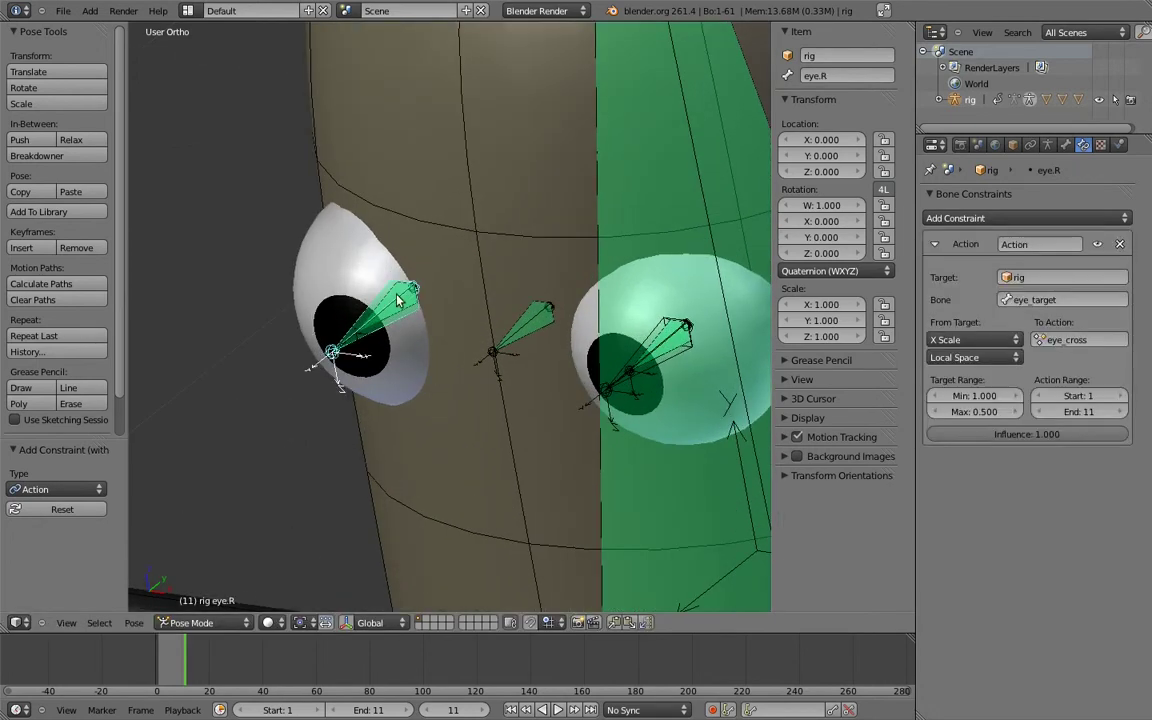
pyautogui.rightClick(657, 370)
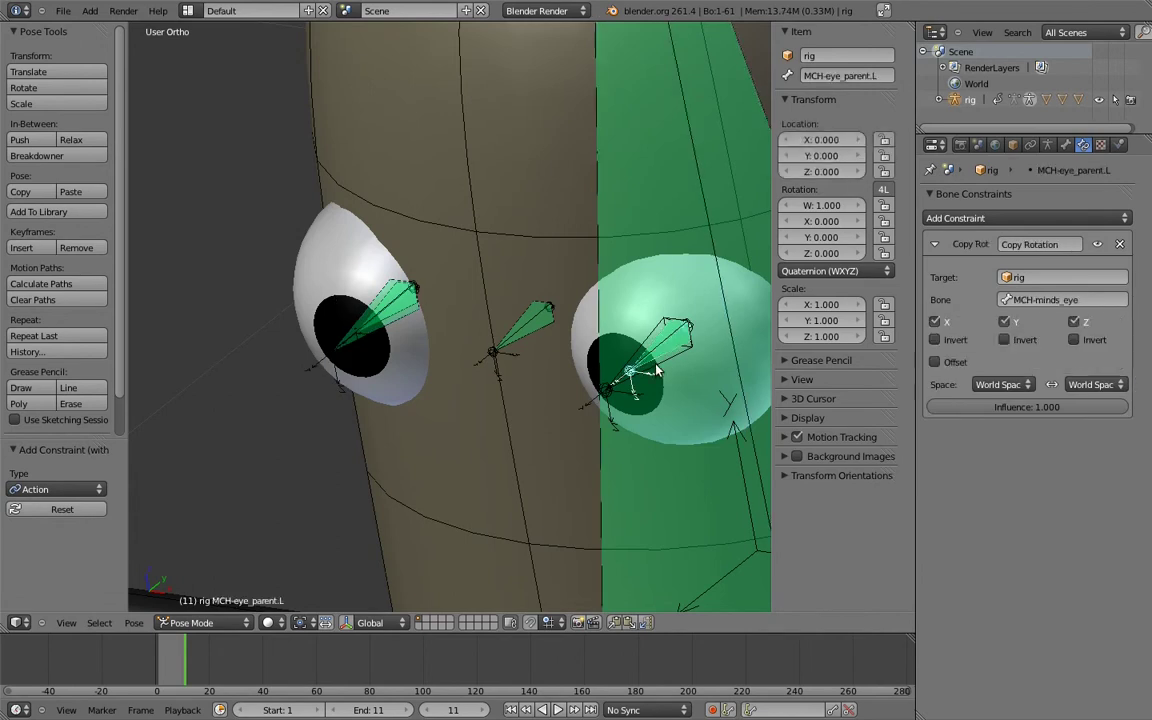
pyautogui.rightClick(600, 382)
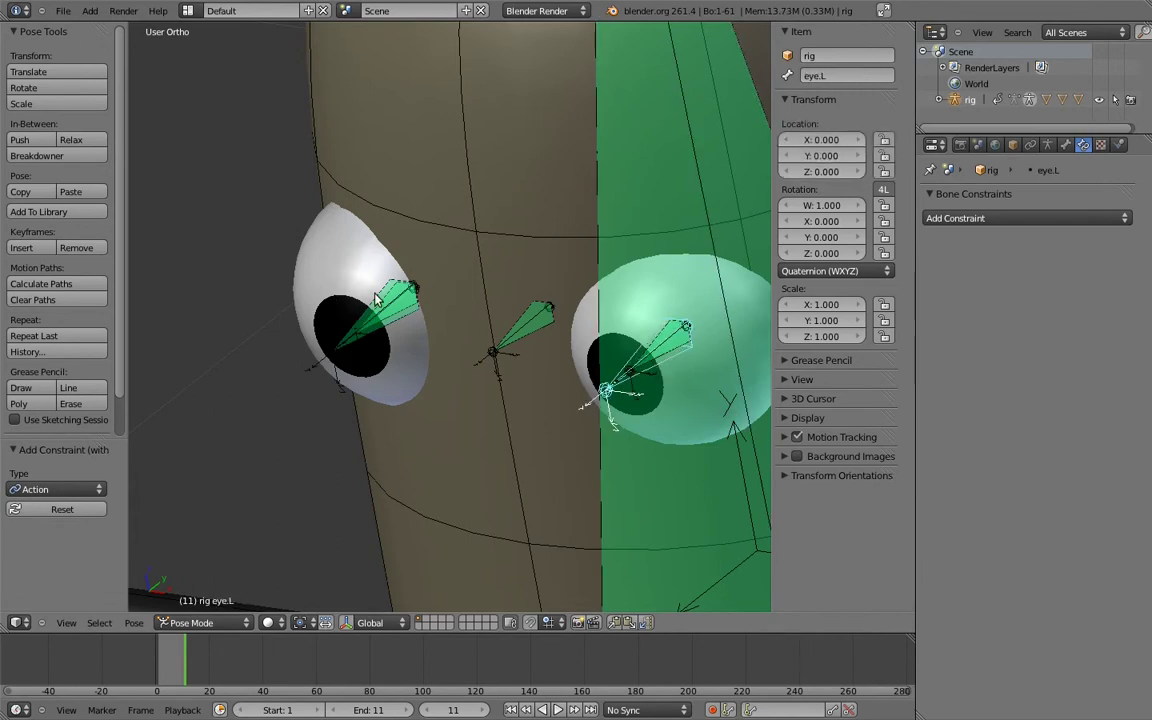
pyautogui.rightClick(334, 343)
pyautogui.click(133, 622)
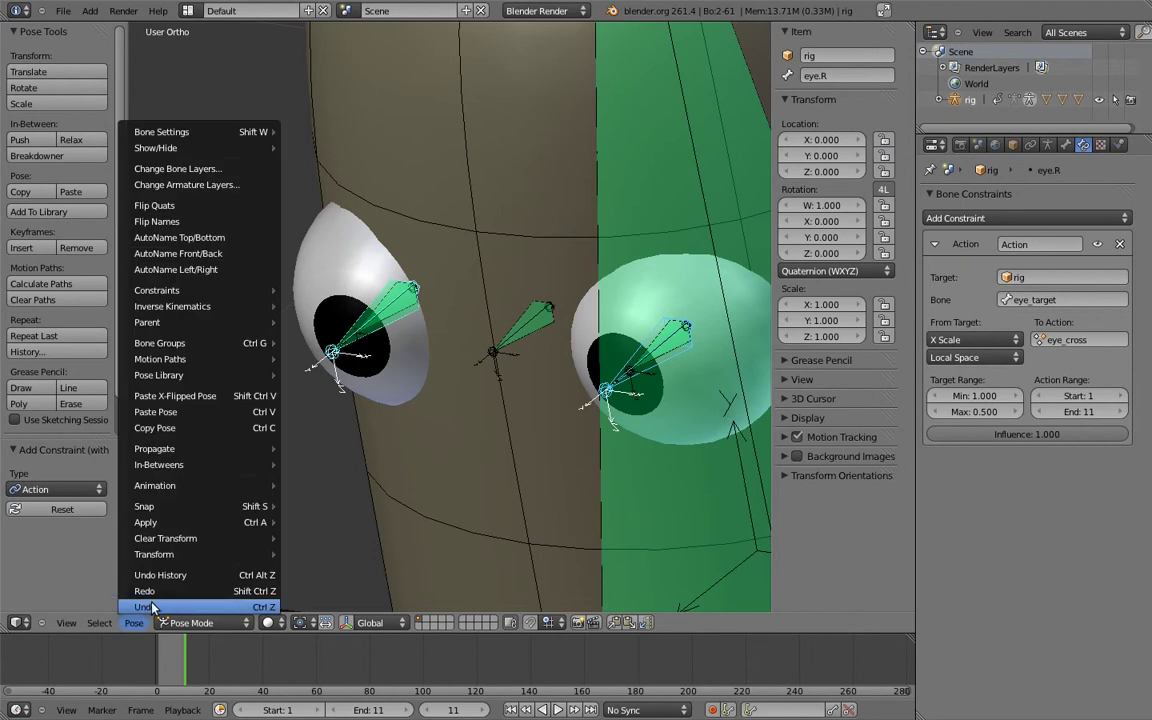
pyautogui.moveTo(157, 290)
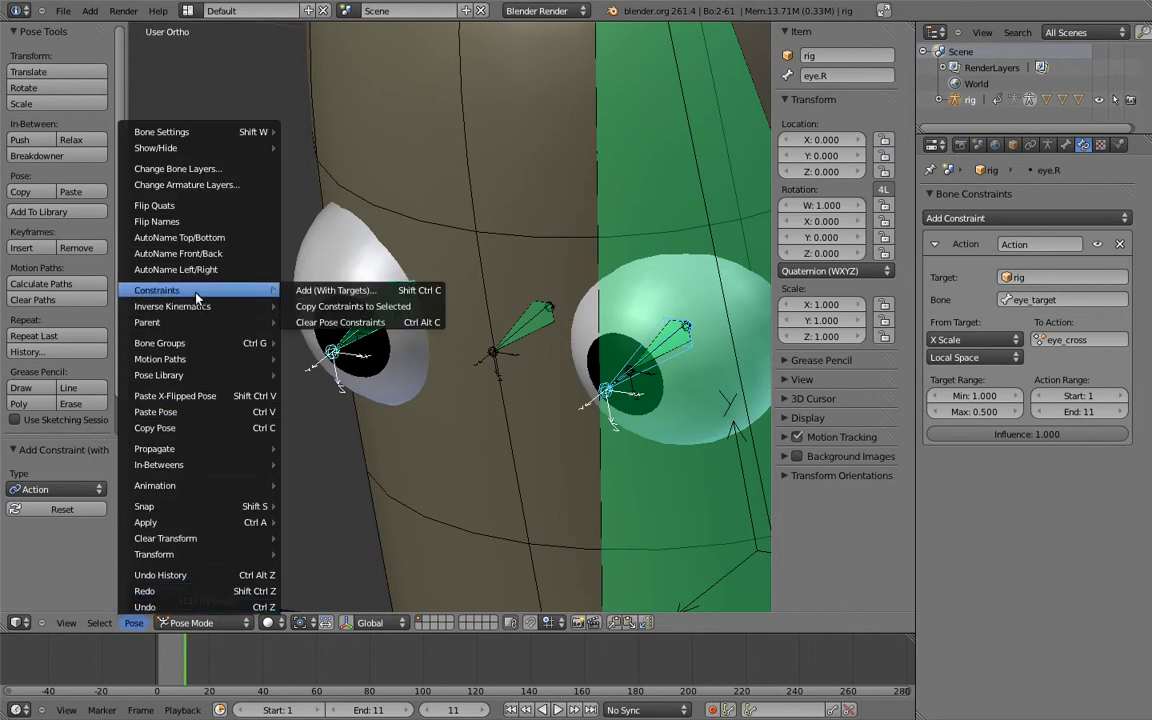
pyautogui.click(330, 306)
# Test-scale eye_target again, cancel, and lock its Y and Z scale
pyautogui.scroll(-4, 370, 421)
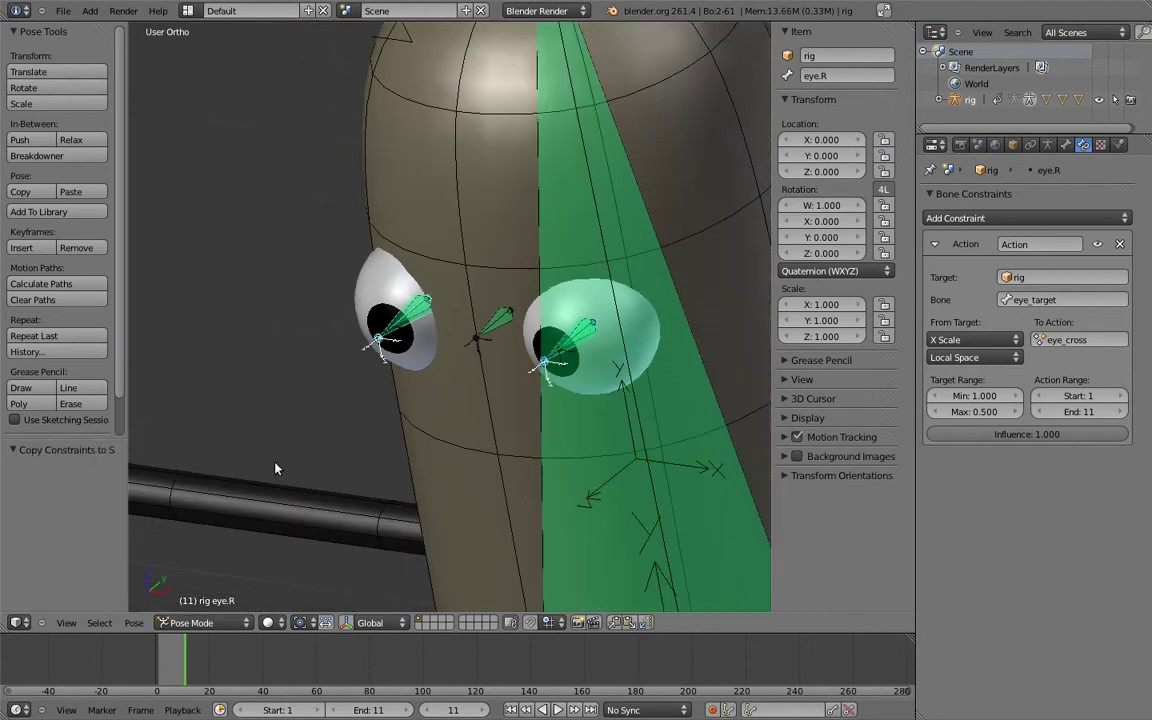
pyautogui.scroll(-1, 280, 450)
pyautogui.rightClick(200, 541)
pyautogui.press('s')
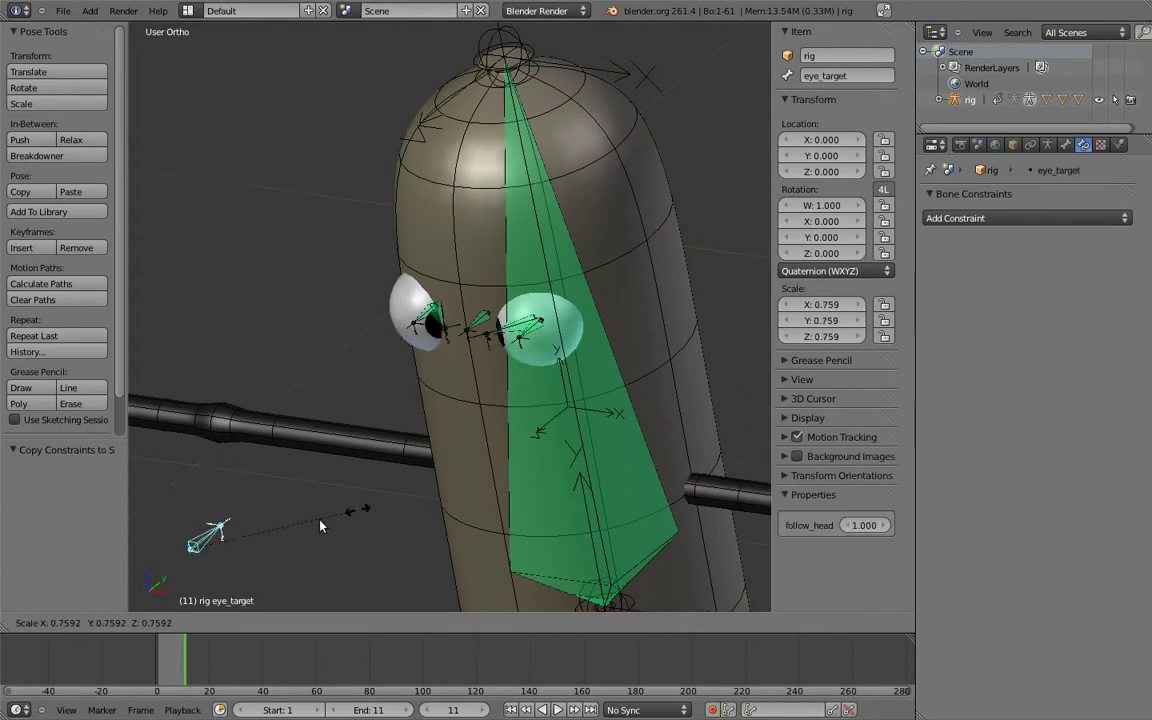
pyautogui.rightClick(410, 500)
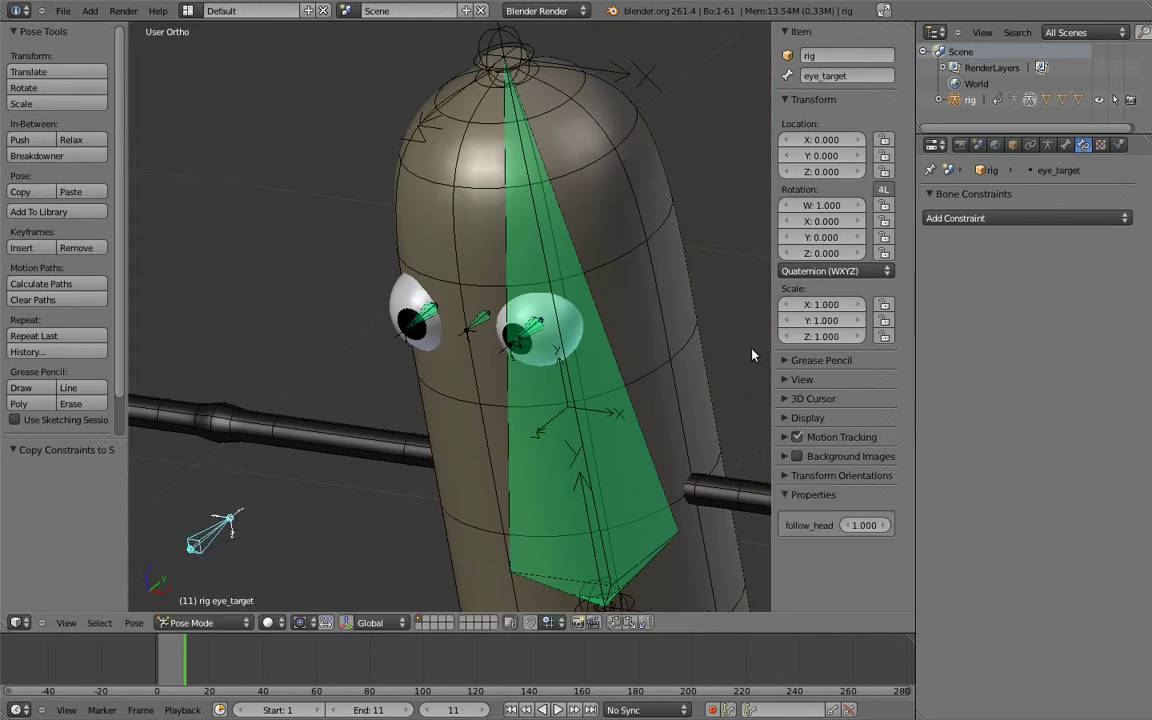
pyautogui.moveTo(884, 320); pyautogui.dragTo(884, 336)
# Select eye.R and eye.L to verify the copied eye_cross constraint
pyautogui.scroll(1, 420, 320)
pyautogui.scroll(2, 393, 308)
pyautogui.rightClick(365, 272)
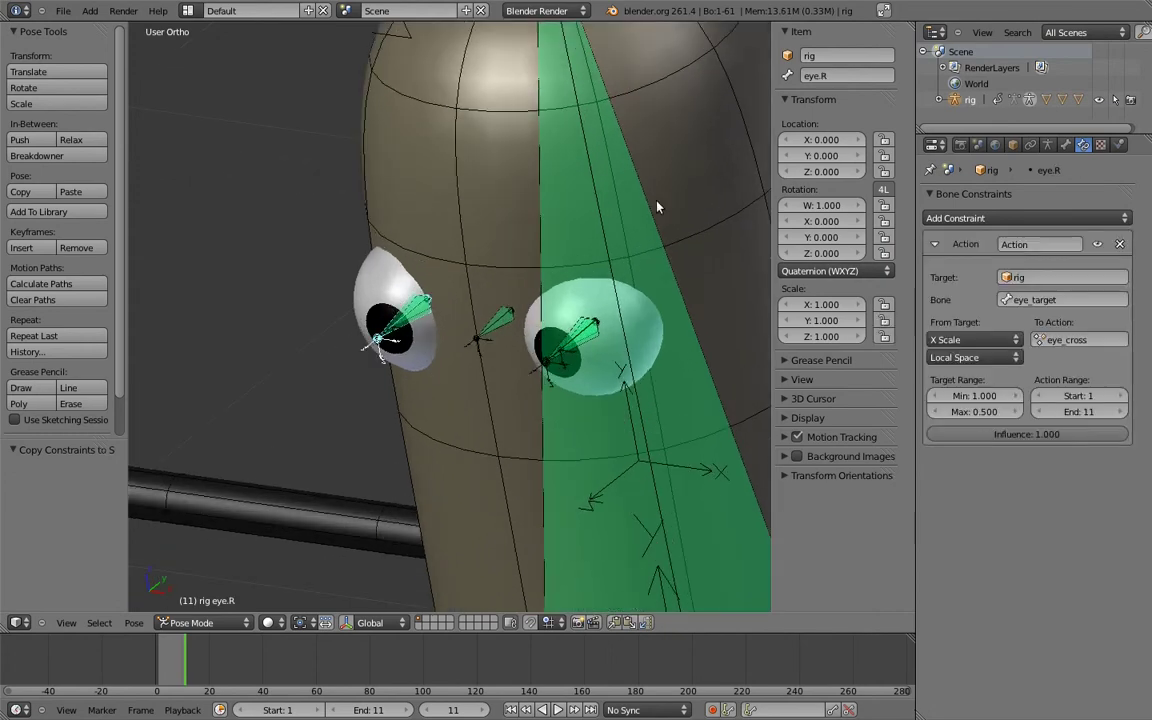
pyautogui.rightClick(575, 325)
pyautogui.rightClick(558, 345)
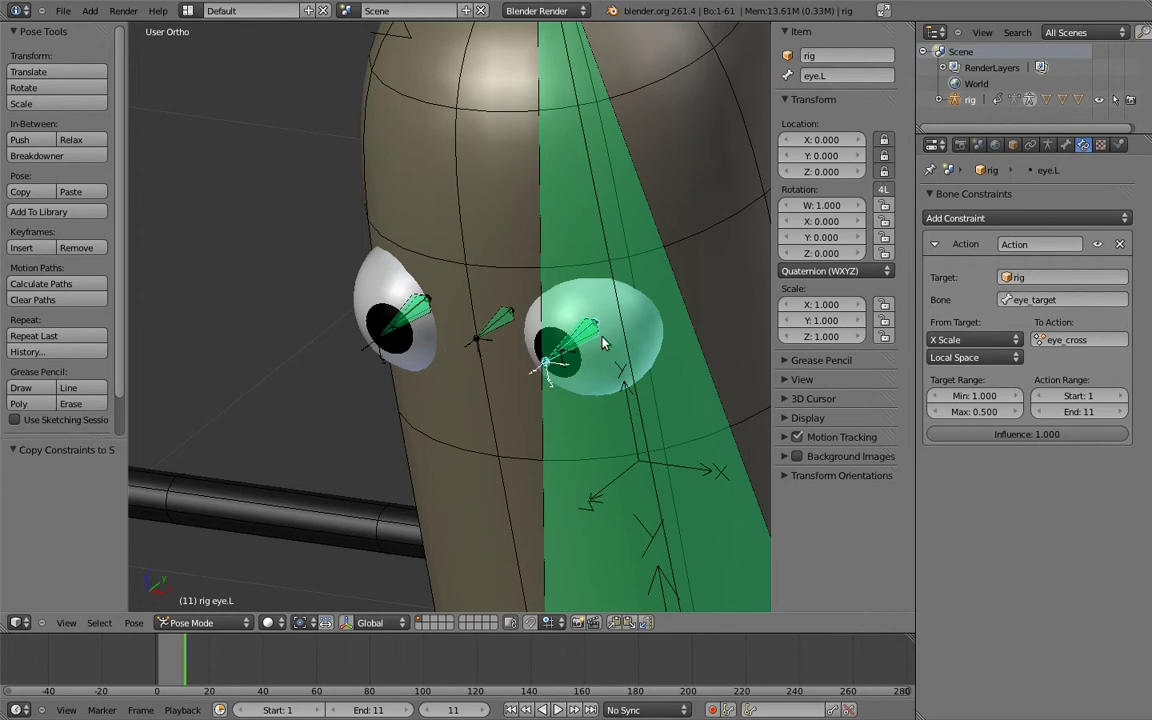
pyautogui.scroll(-2, 590, 348)
pyautogui.scroll(-1, 545, 362)
# Switch to front view in wireframe and select body.03
pyautogui.press('KP_1')
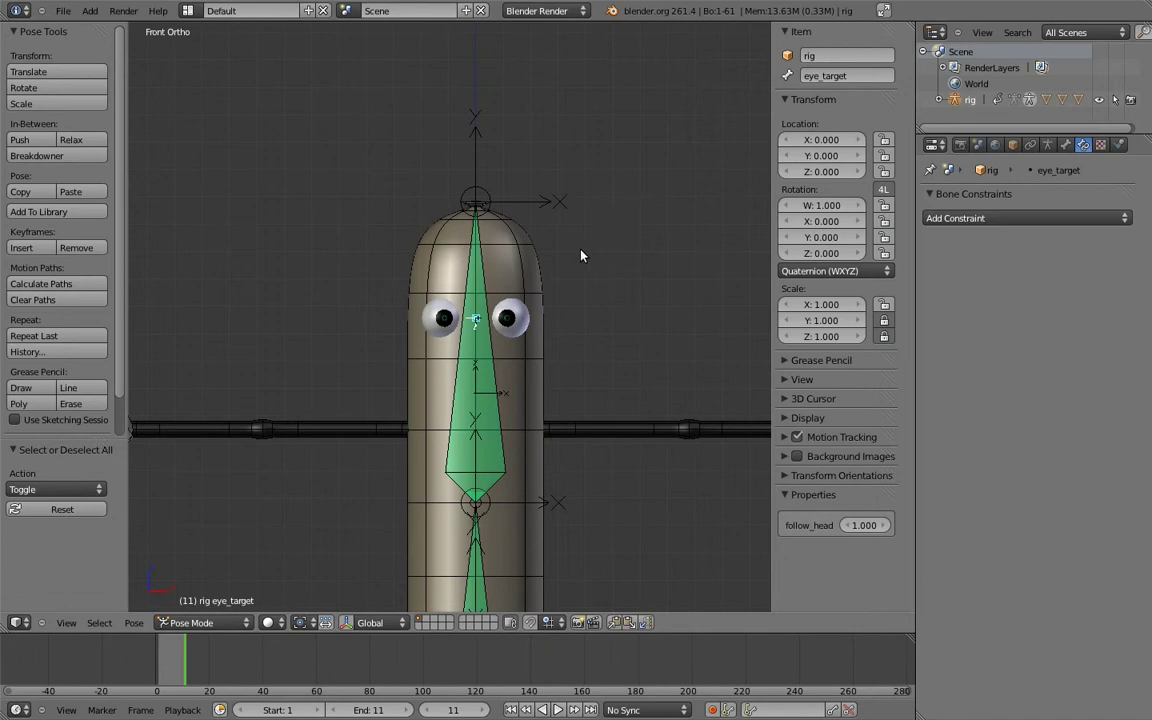
pyautogui.moveTo(560, 265)
pyautogui.mouseDown(button='middle')
pyautogui.moveTo(530, 280)
pyautogui.moveTo(550, 314)
pyautogui.mouseUp(button='middle')
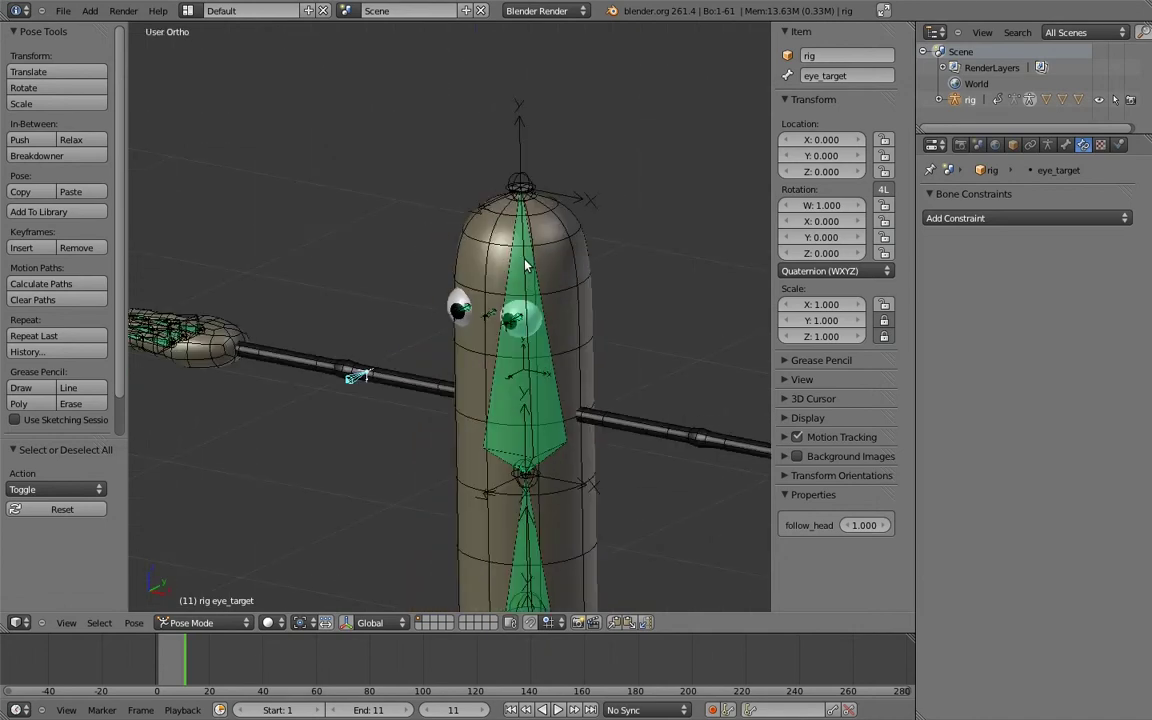
pyautogui.press('z')
pyautogui.rightClick(550, 314)
pyautogui.rightClick(550, 314)
# Select body.02, body_top and body.01 to inspect their constraints
pyautogui.keyDown('shift'); pyautogui.moveTo(550, 454); pyautogui.dragTo(540, 268, button='middle'); pyautogui.keyUp('shift')
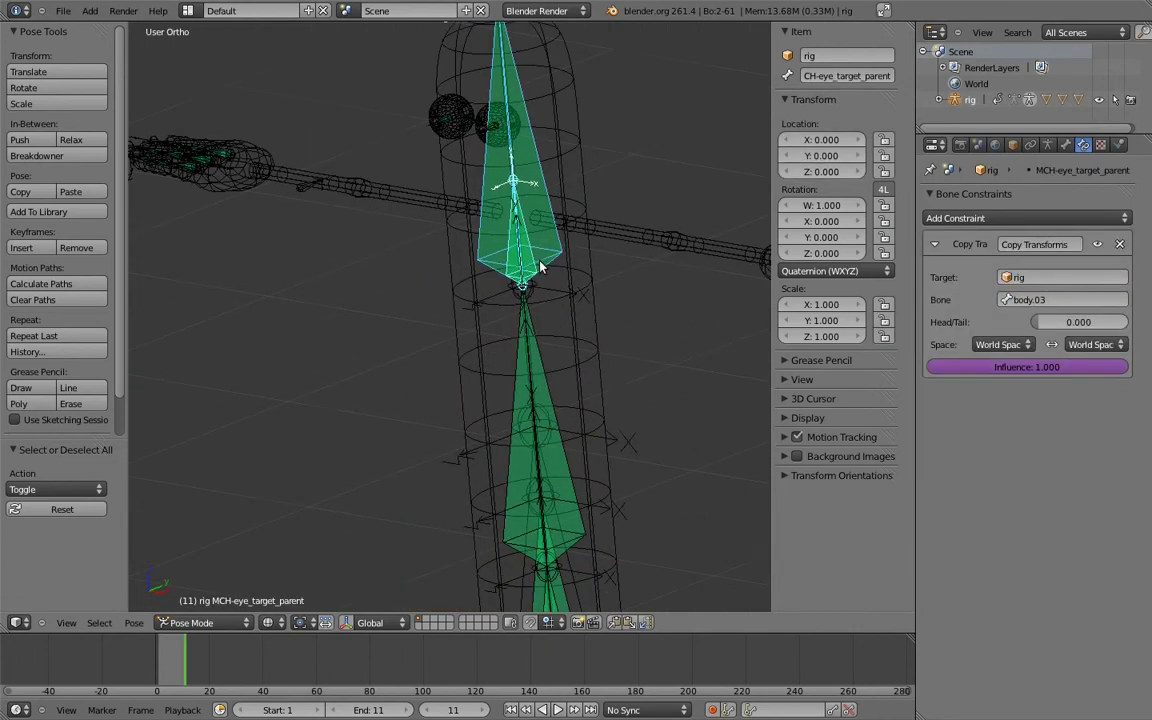
pyautogui.rightClick(545, 380)
pyautogui.moveTo(565, 419); pyautogui.dragTo(556, 259, button='middle')
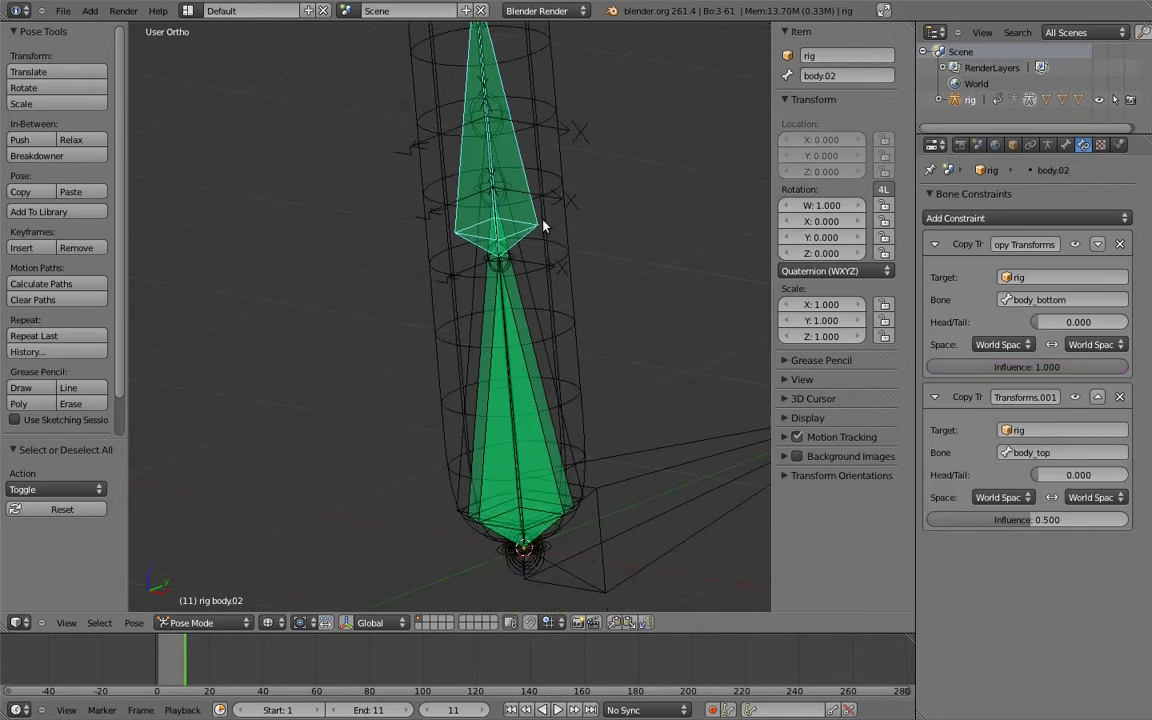
pyautogui.scroll(2, 556, 259)
pyautogui.rightClick(615, 305)
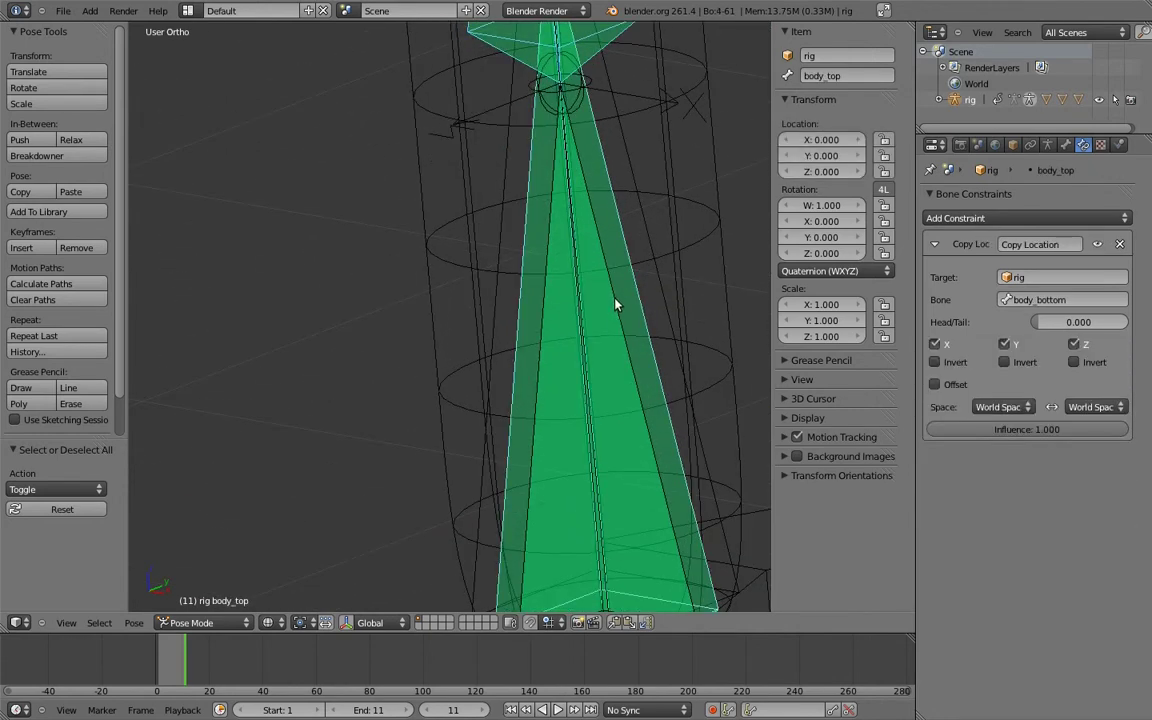
pyautogui.rightClick(612, 308)
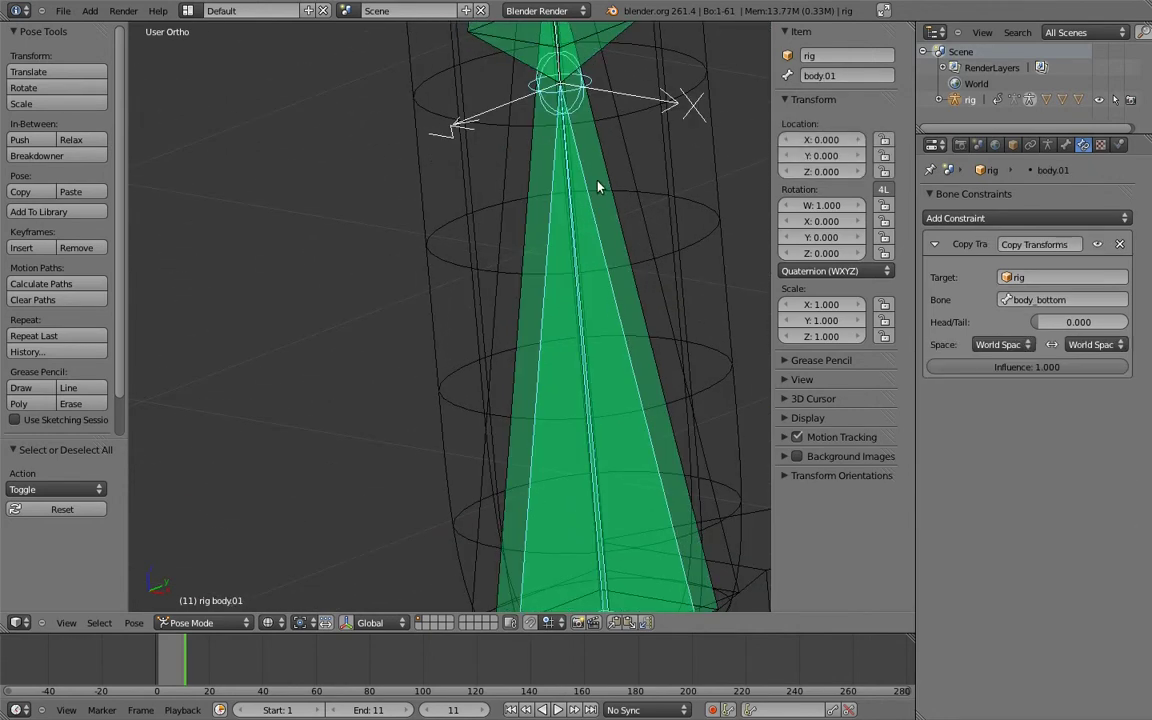
pyautogui.keyDown('shift'); pyautogui.moveTo(597, 185); pyautogui.dragTo(578, 420, button='middle'); pyautogui.keyUp('shift')
pyautogui.scroll(-3, 578, 420)
# Move MCH-eye_target_parent and MCH-minds_eye to a hidden bone layer
pyautogui.rightClick(512, 345)
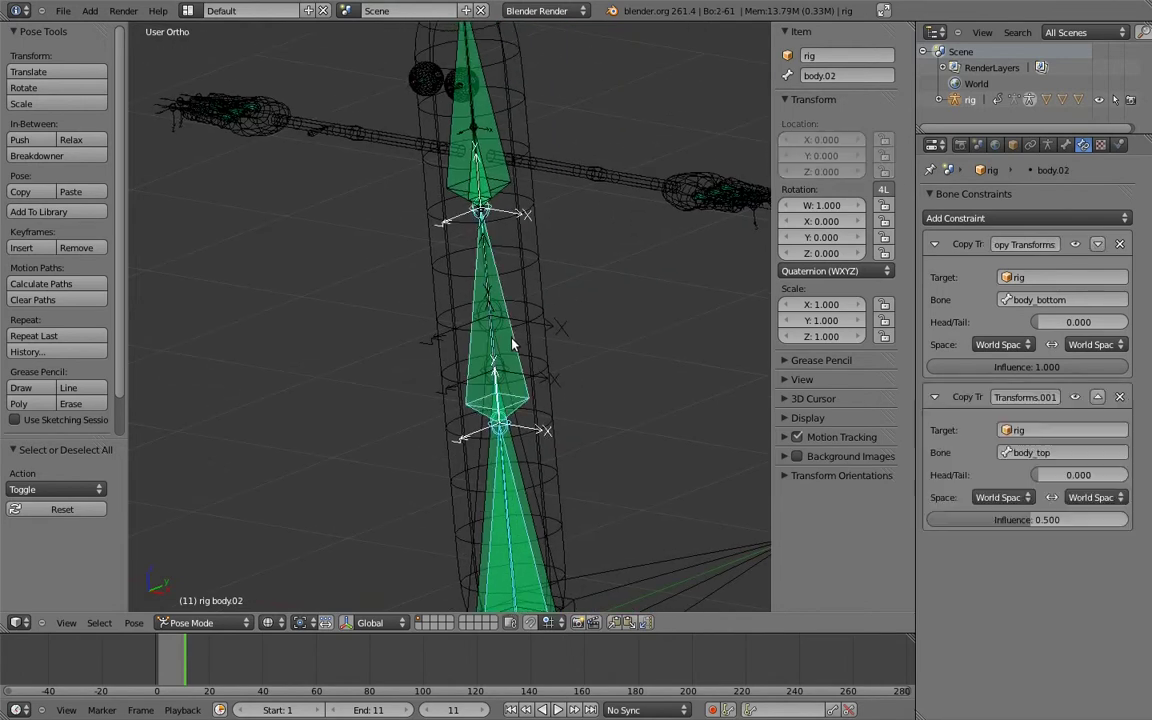
pyautogui.rightClick(490, 168)
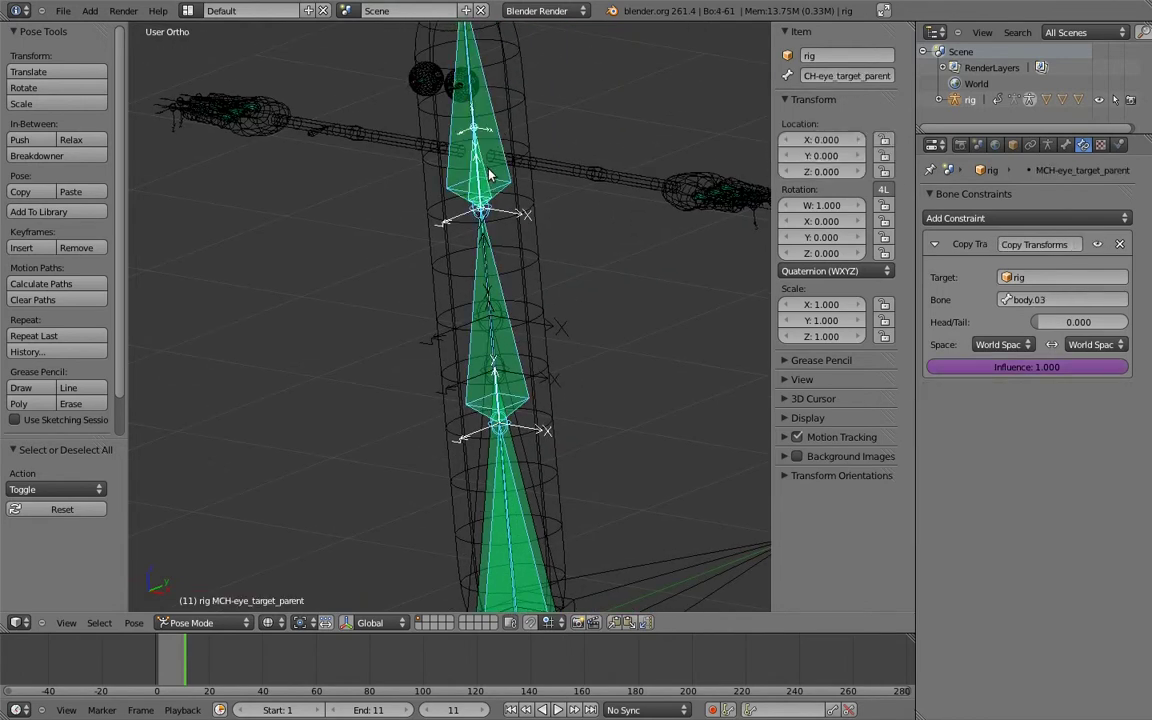
pyautogui.press('m')
pyautogui.click(616, 212)
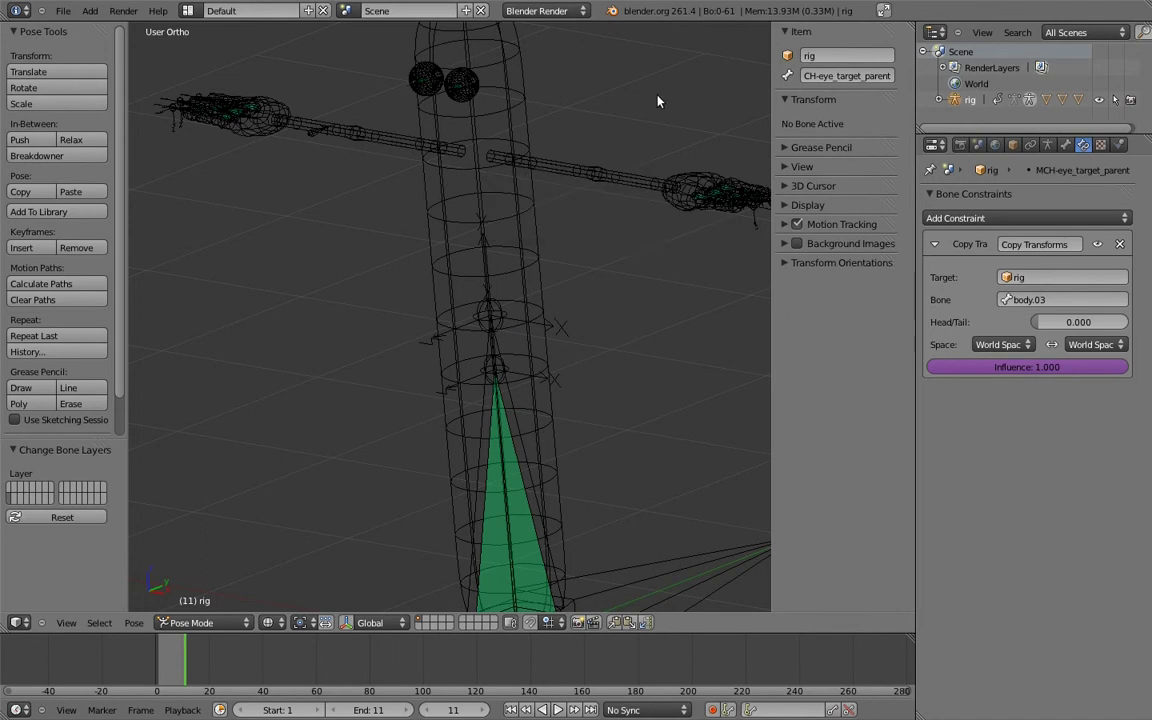
pyautogui.scroll(3, 599, 296)
pyautogui.scroll(3, 563, 392)
pyautogui.moveTo(563, 392); pyautogui.dragTo(542, 291, button='middle')
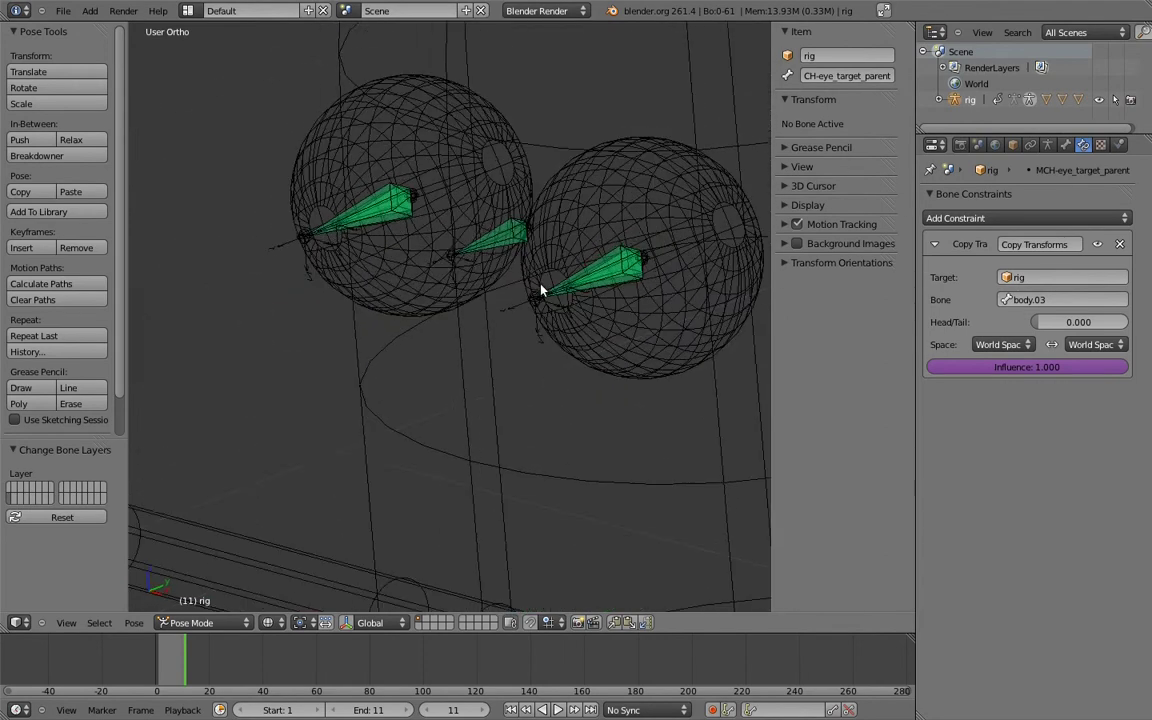
pyautogui.rightClick(531, 250)
pyautogui.press('m')
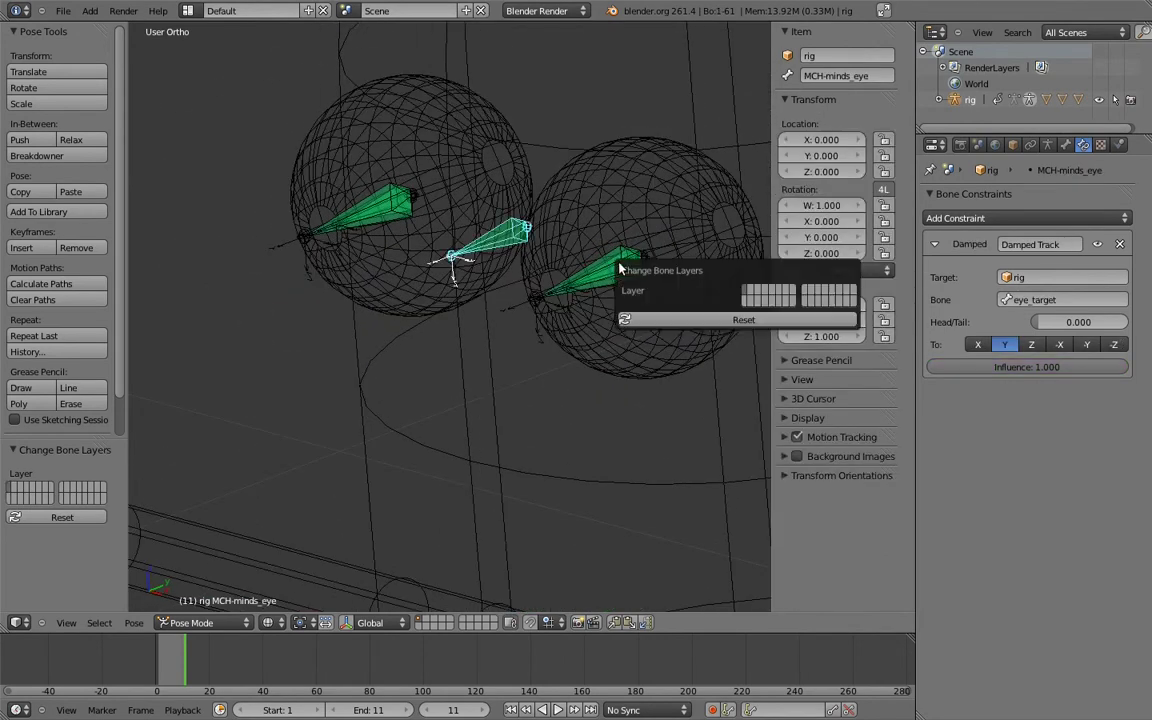
pyautogui.click(743, 301)
# Move MCH-eye_parent.L and MCH-eye_parent.R to the hidden layer too
pyautogui.rightClick(603, 280)
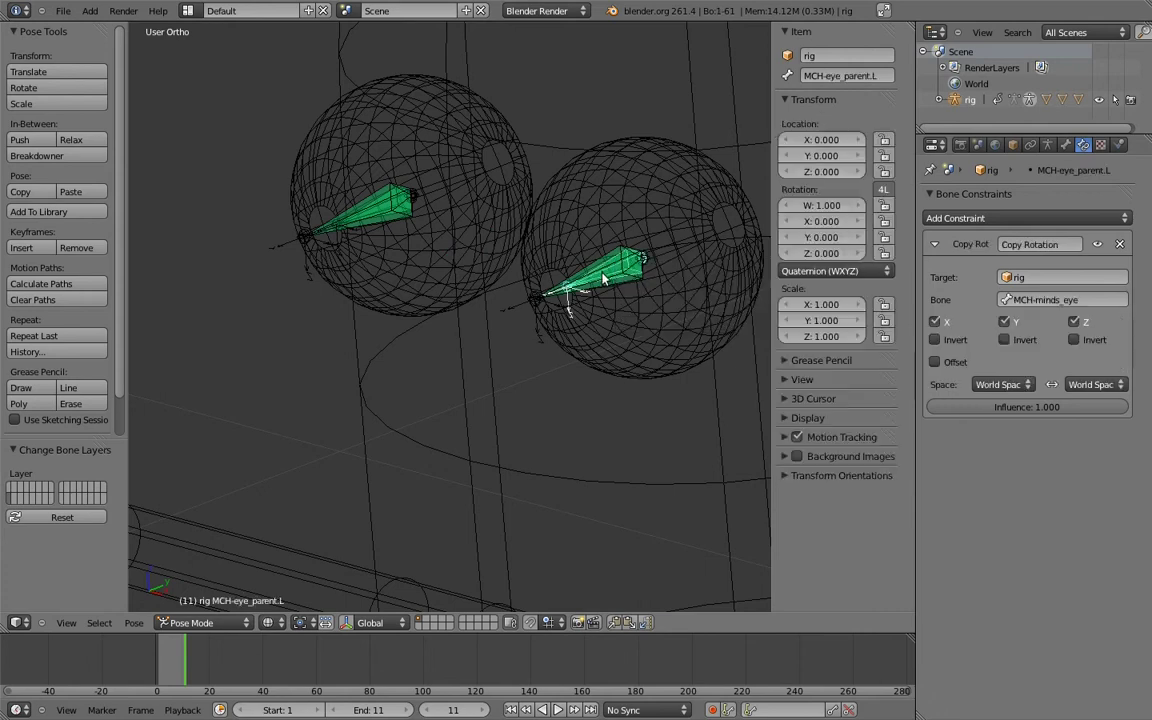
pyautogui.press('m')
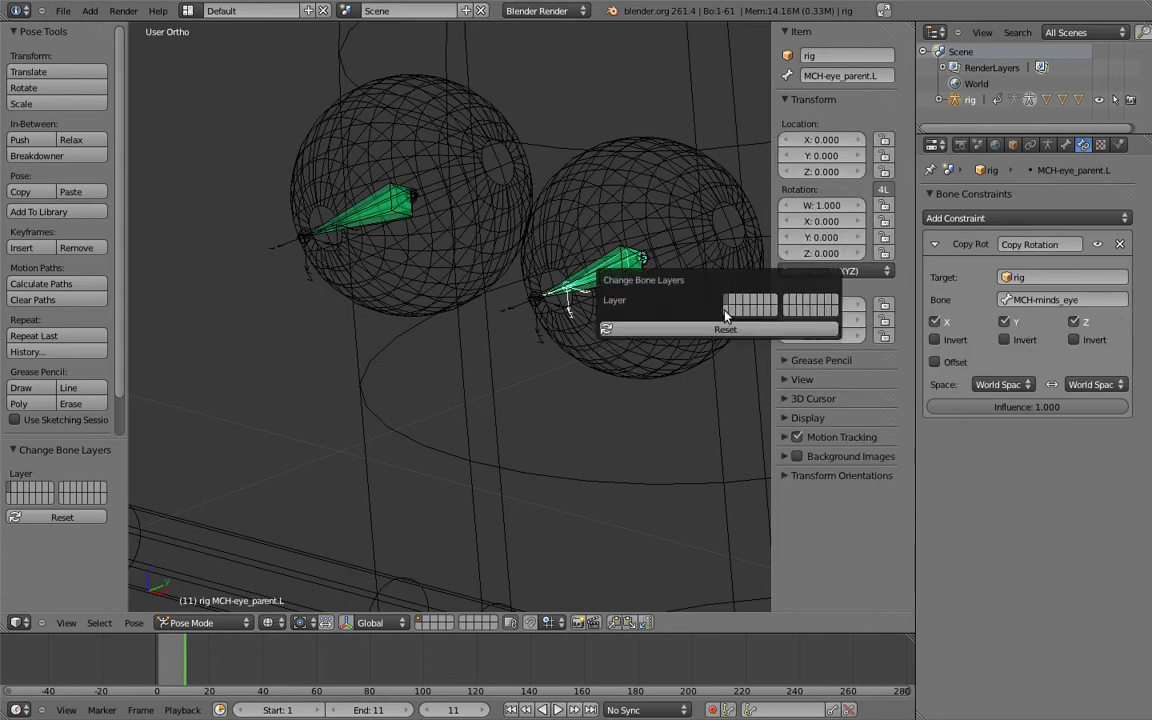
pyautogui.click(727, 313)
pyautogui.rightClick(390, 205)
pyautogui.press('m')
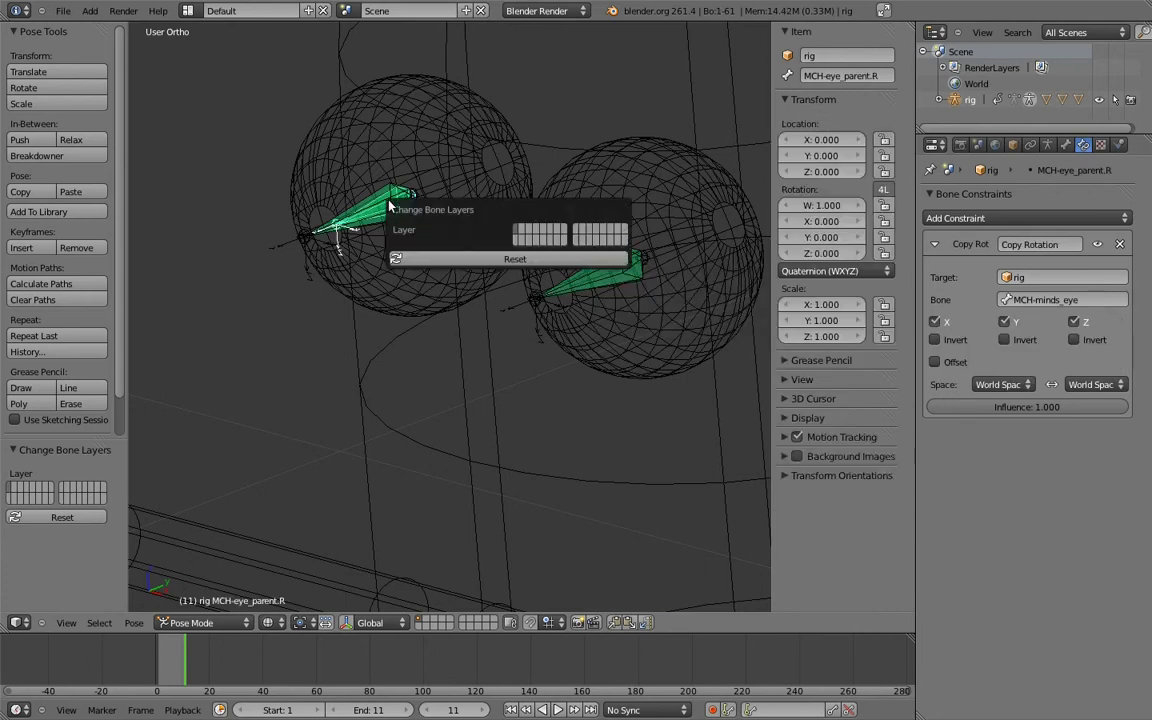
pyautogui.click(516, 240)
pyautogui.scroll(-3, 594, 249)
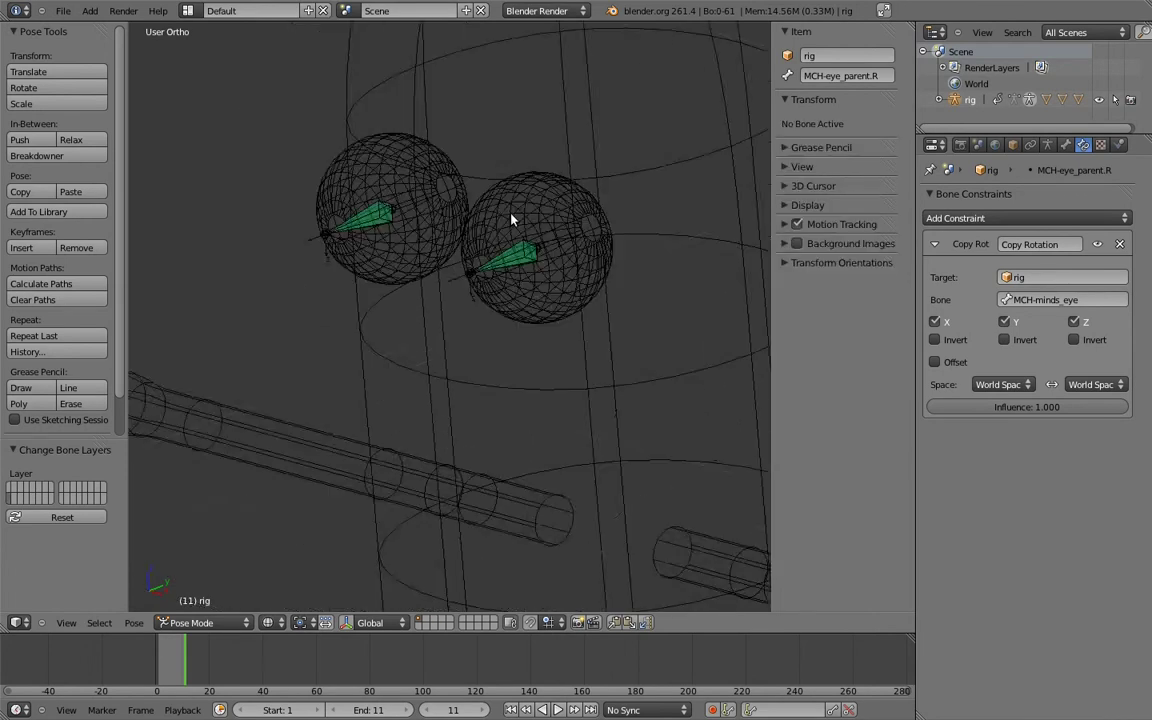
pyautogui.scroll(-3, 514, 219)
# In solid top view, move the left hand's .01 finger bones to a hidden layer
pyautogui.press('z')
pyautogui.moveTo(590, 280)
pyautogui.mouseDown(button='middle')
pyautogui.moveTo(437, 226)
pyautogui.moveTo(478, 324)
pyautogui.mouseUp(button='middle')
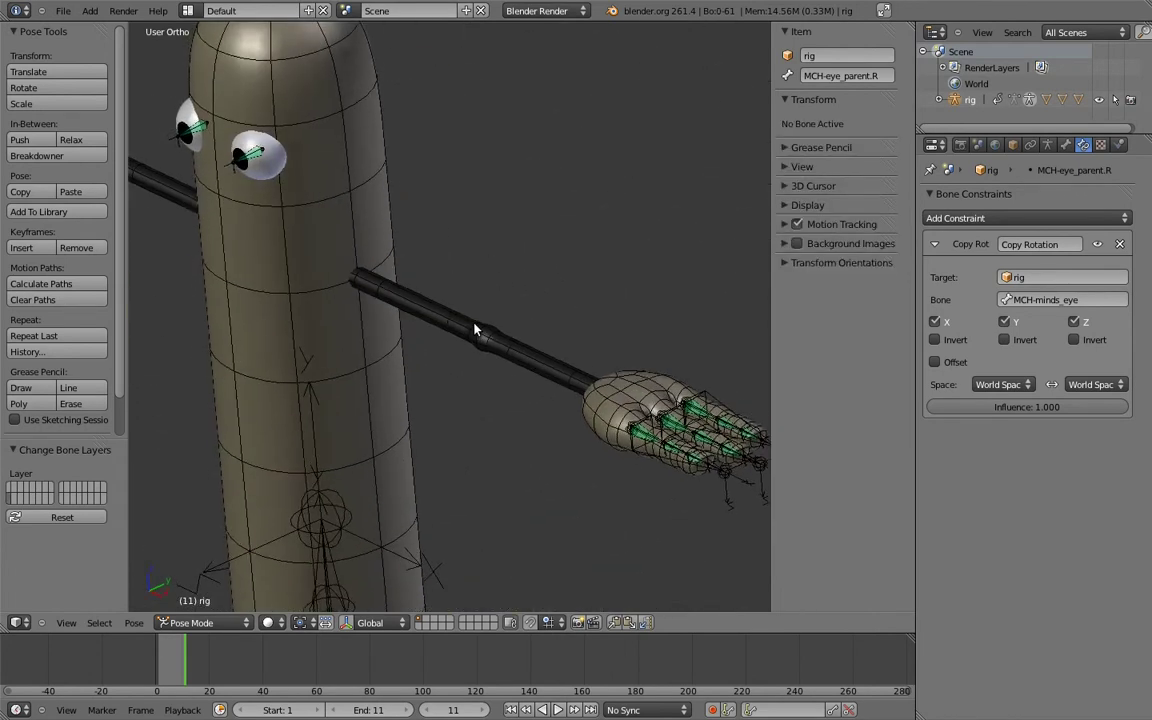
pyautogui.press('KP_7')
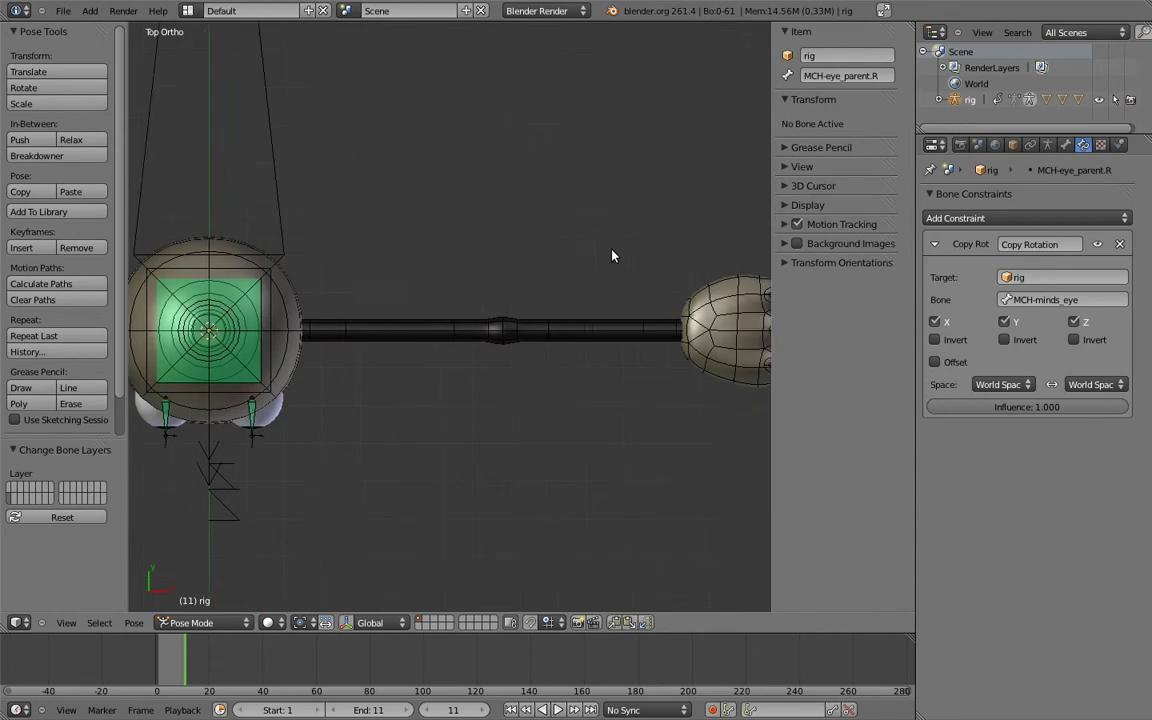
pyautogui.keyDown('shift'); pyautogui.moveTo(612, 255); pyautogui.dragTo(494, 247, button='middle'); pyautogui.keyUp('shift')
pyautogui.scroll(5, 494, 247)
pyautogui.scroll(1, 510, 344)
pyautogui.keyDown('shift'); pyautogui.moveTo(514, 316); pyautogui.dragTo(545, 262, button='middle'); pyautogui.keyUp('shift')
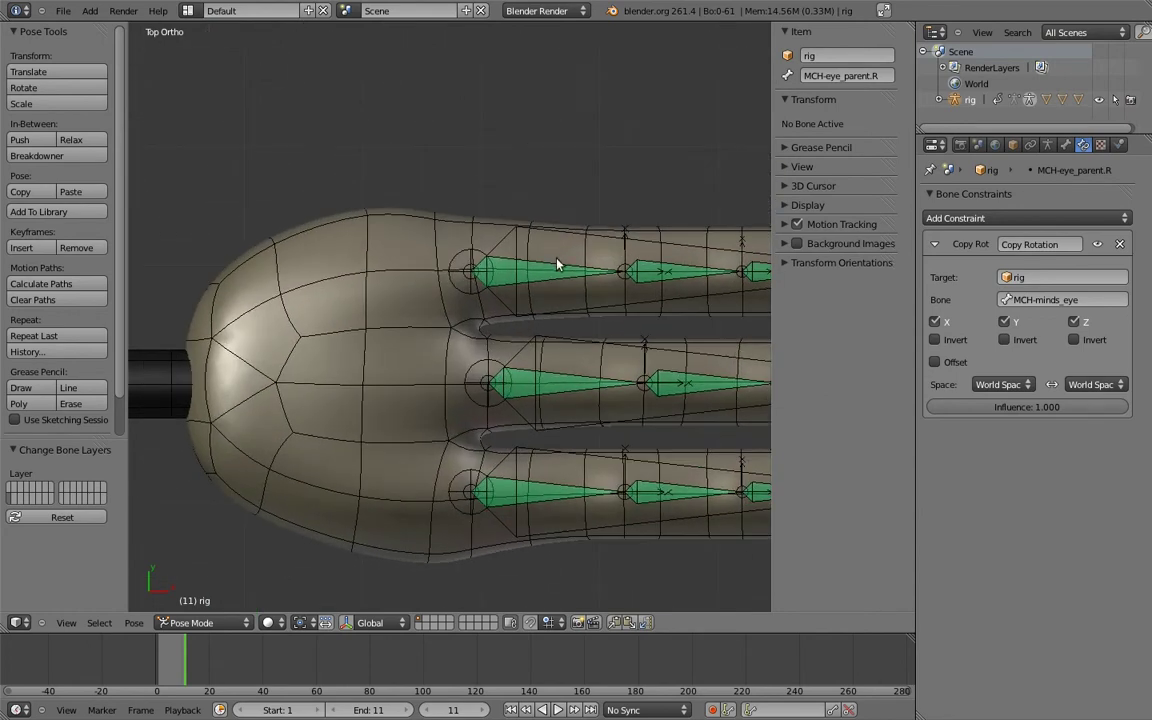
pyautogui.rightClick(545, 265)
pyautogui.keyDown('shift'); pyautogui.rightClick(553, 488); pyautogui.keyUp('shift')
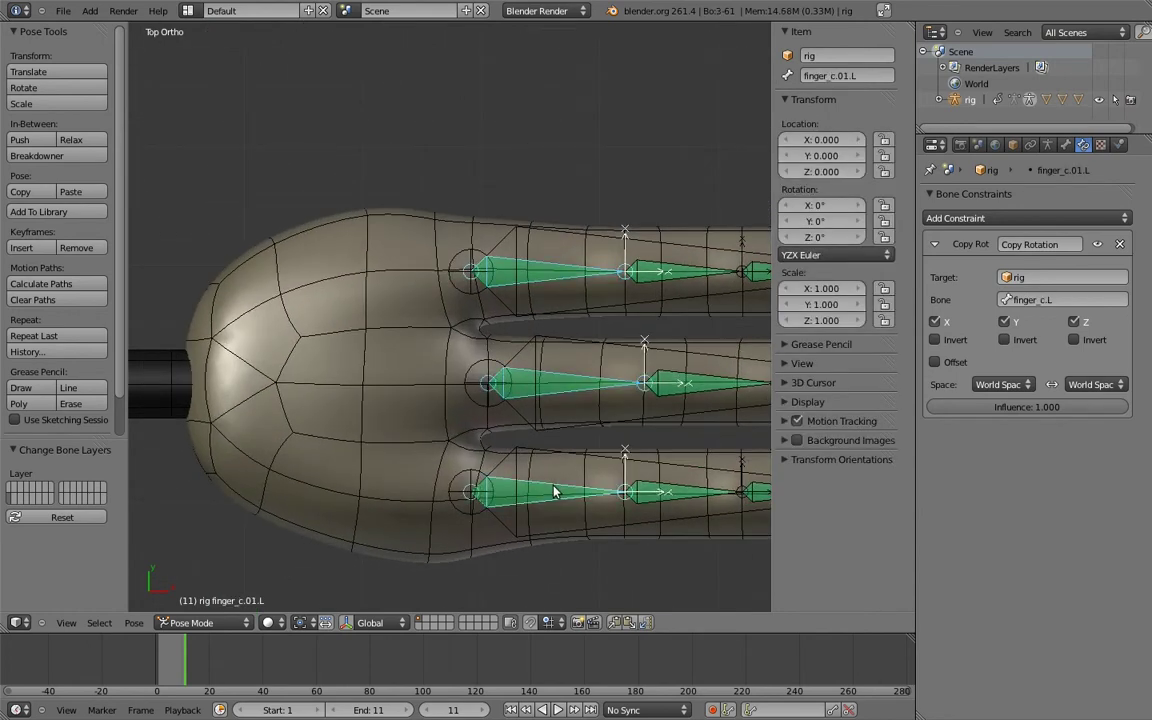
pyautogui.press('m')
pyautogui.click(681, 525)
# Move the right hand's three .01 finger bones to the hidden layer
pyautogui.scroll(-1, 598, 412)
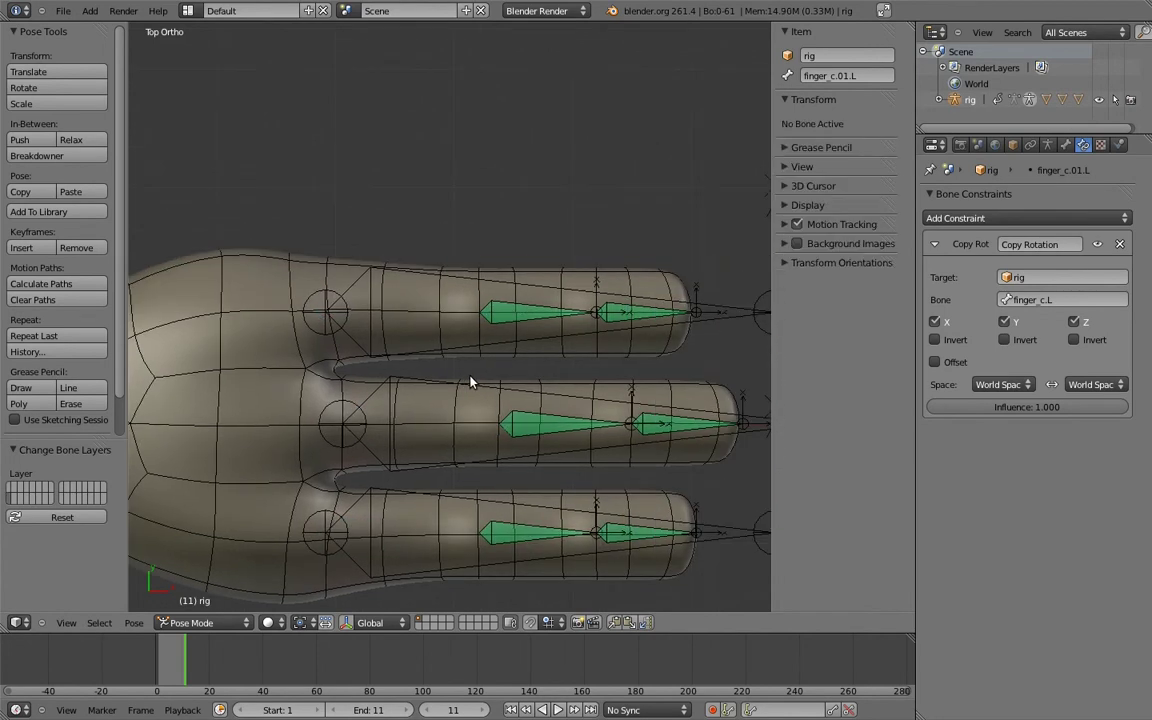
pyautogui.scroll(-4, 471, 380)
pyautogui.moveTo(426, 258)
pyautogui.keyDown('shift'); pyautogui.mouseDown(button='middle')
pyautogui.moveTo(550, 268)
pyautogui.moveTo(350, 234)
pyautogui.moveTo(617, 252)
pyautogui.mouseUp(button='middle'); pyautogui.keyUp('shift')
pyautogui.scroll(4, 648, 283)
pyautogui.rightClick(648, 283)
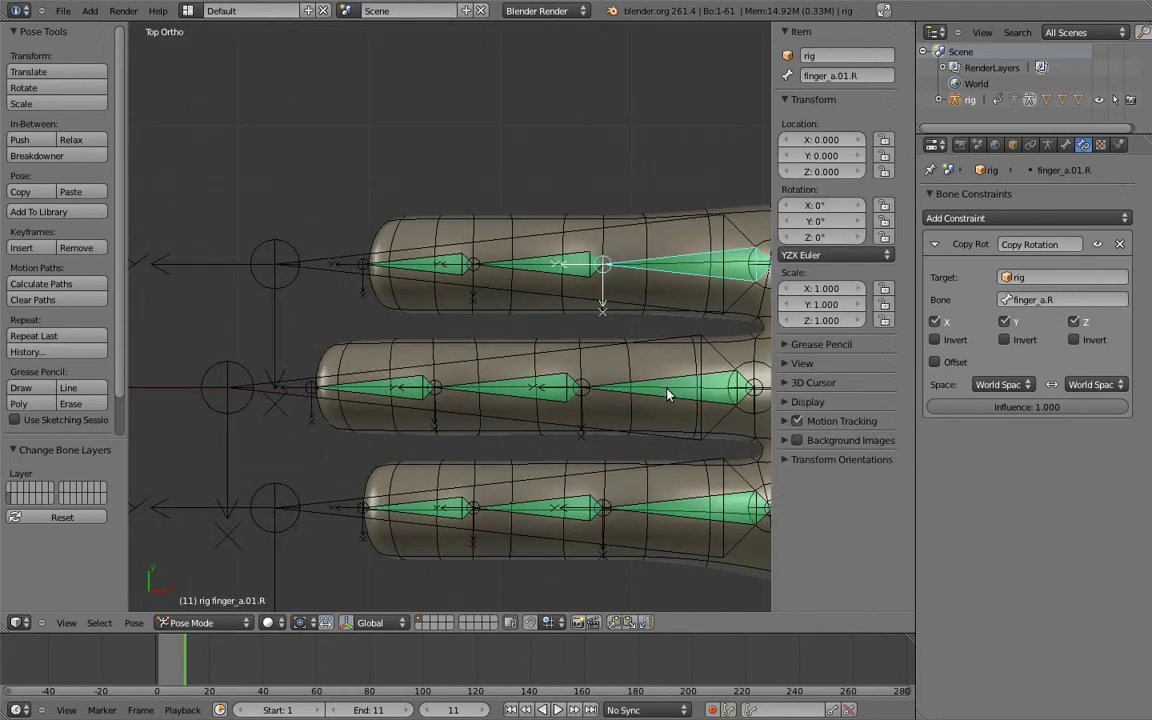
pyautogui.keyDown('shift'); pyautogui.rightClick(668, 395); pyautogui.keyUp('shift')
pyautogui.keyDown('shift'); pyautogui.rightClick(595, 454); pyautogui.keyUp('shift')
pyautogui.press('m')
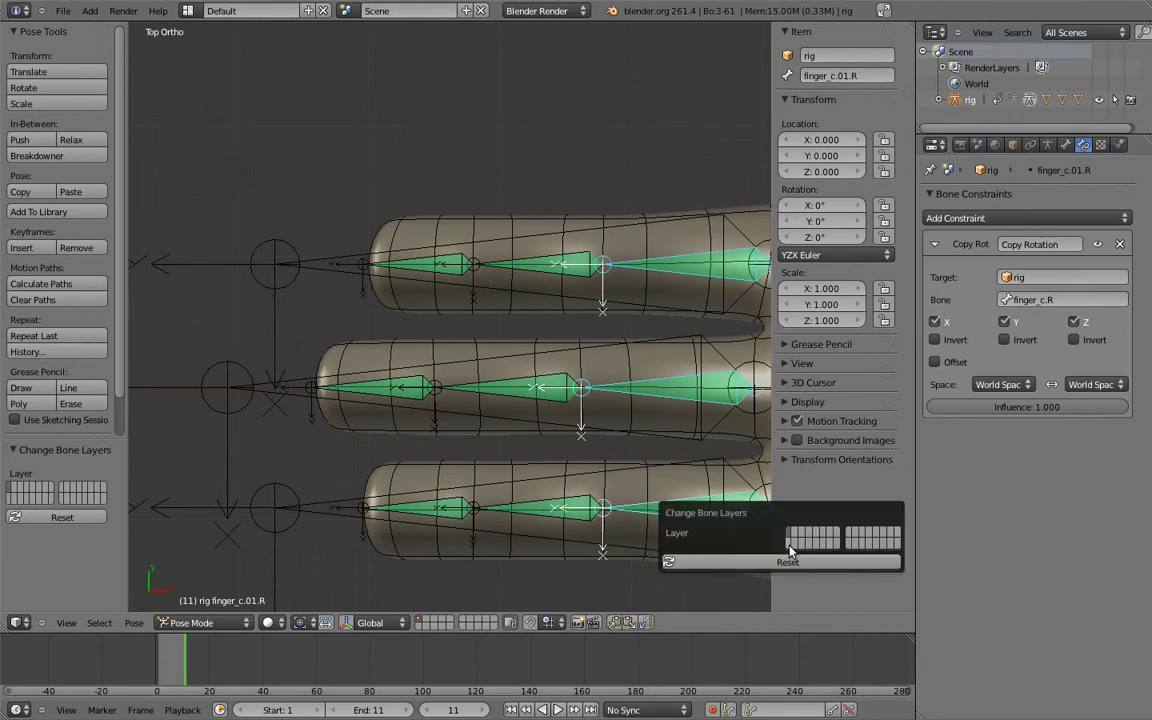
pyautogui.click(790, 545)
# Orbit back to an angled view and select eye_target
pyautogui.scroll(-2, 537, 344)
pyautogui.scroll(-4, 586, 121)
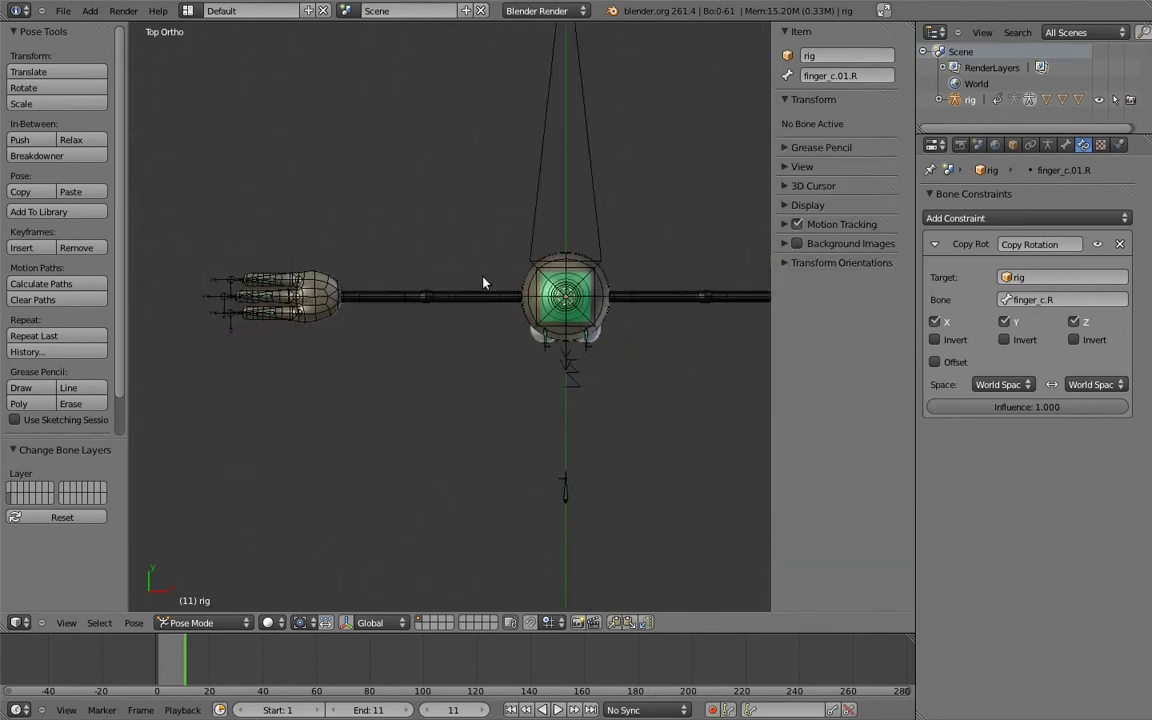
pyautogui.moveTo(509, 295); pyautogui.dragTo(361, 320, button='middle')
pyautogui.rightClick(328, 220)
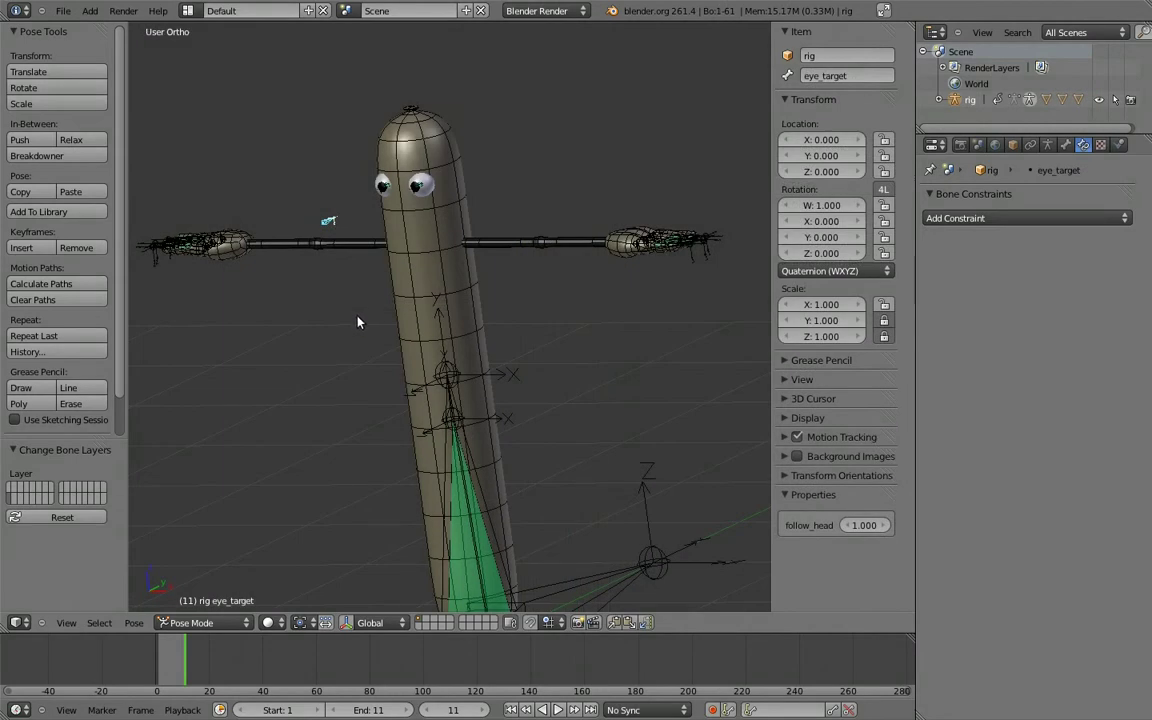
# Check an eye bone's constraint, then look at the rig from the top
pyautogui.rightClick(377, 180)
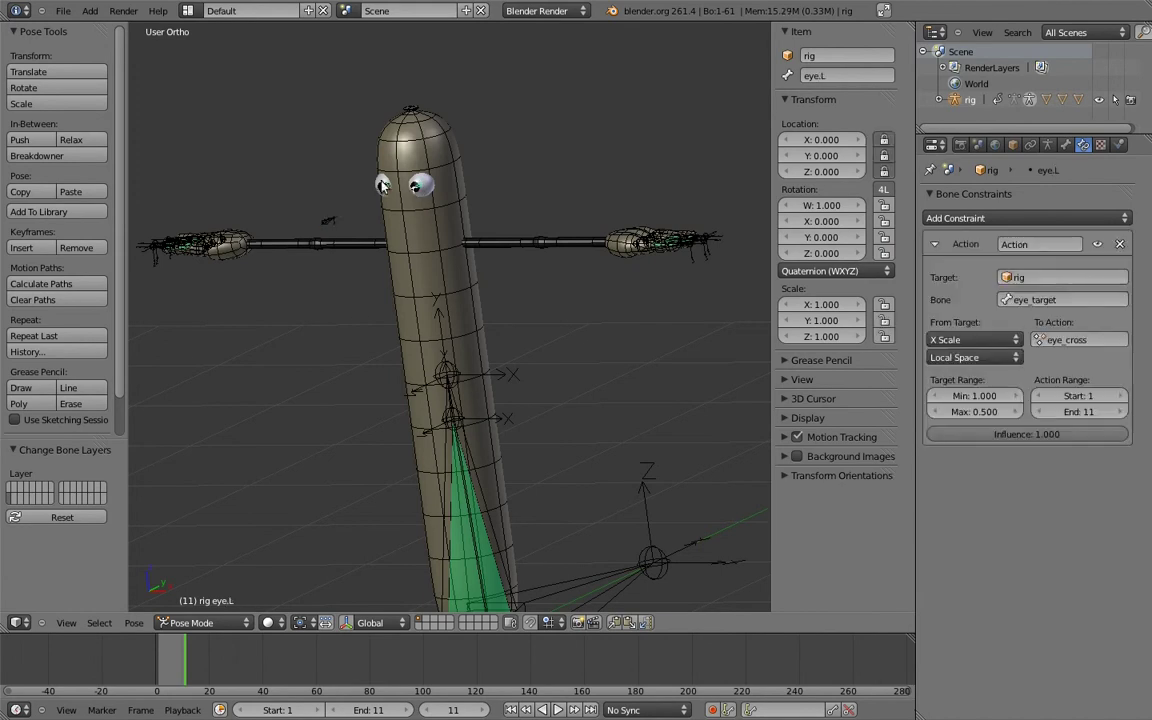
pyautogui.moveTo(405, 200)
pyautogui.mouseDown(button='middle')
pyautogui.moveTo(548, 254)
pyautogui.moveTo(433, 277)
pyautogui.mouseUp(button='middle')
pyautogui.press('KP_7')
pyautogui.scroll(4, 566, 252)
pyautogui.scroll(3, 433, 277)
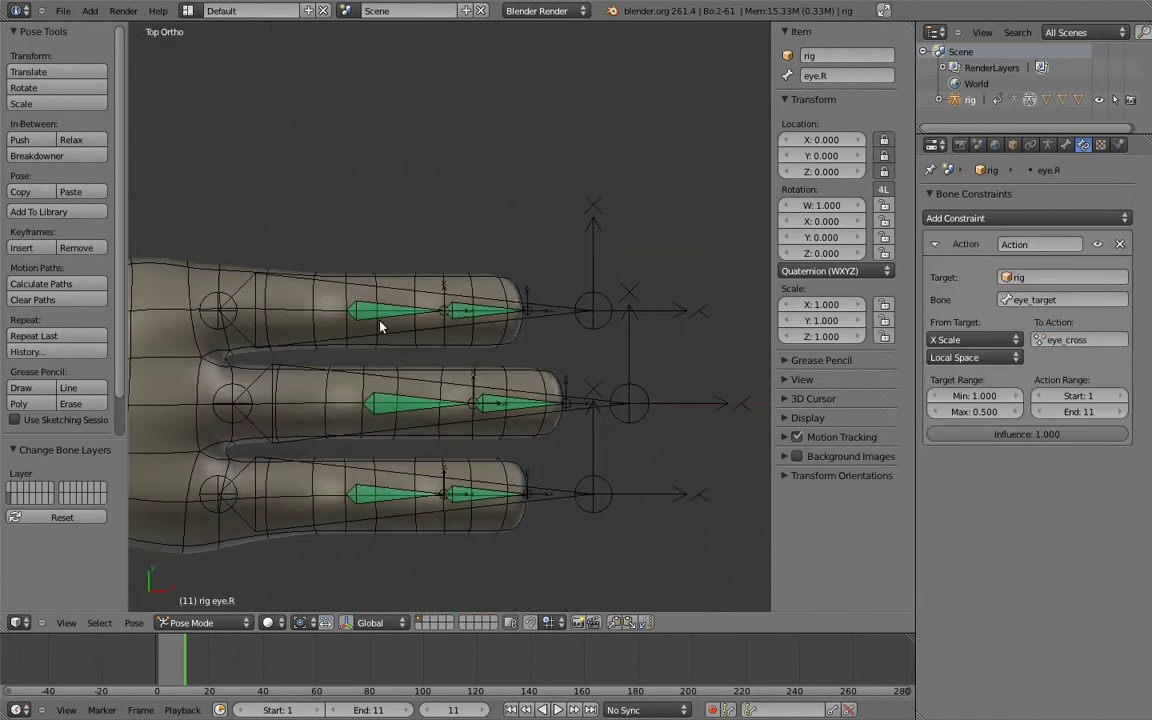
# Select the six .02 and .03 finger bones on the left hand
pyautogui.rightClick(452, 314)
pyautogui.keyDown('shift'); pyautogui.rightClick(468, 309); pyautogui.keyUp('shift')
pyautogui.keyDown('shift'); pyautogui.rightClick(499, 404); pyautogui.keyUp('shift')
pyautogui.keyDown('shift'); pyautogui.rightClick(412, 404); pyautogui.keyUp('shift')
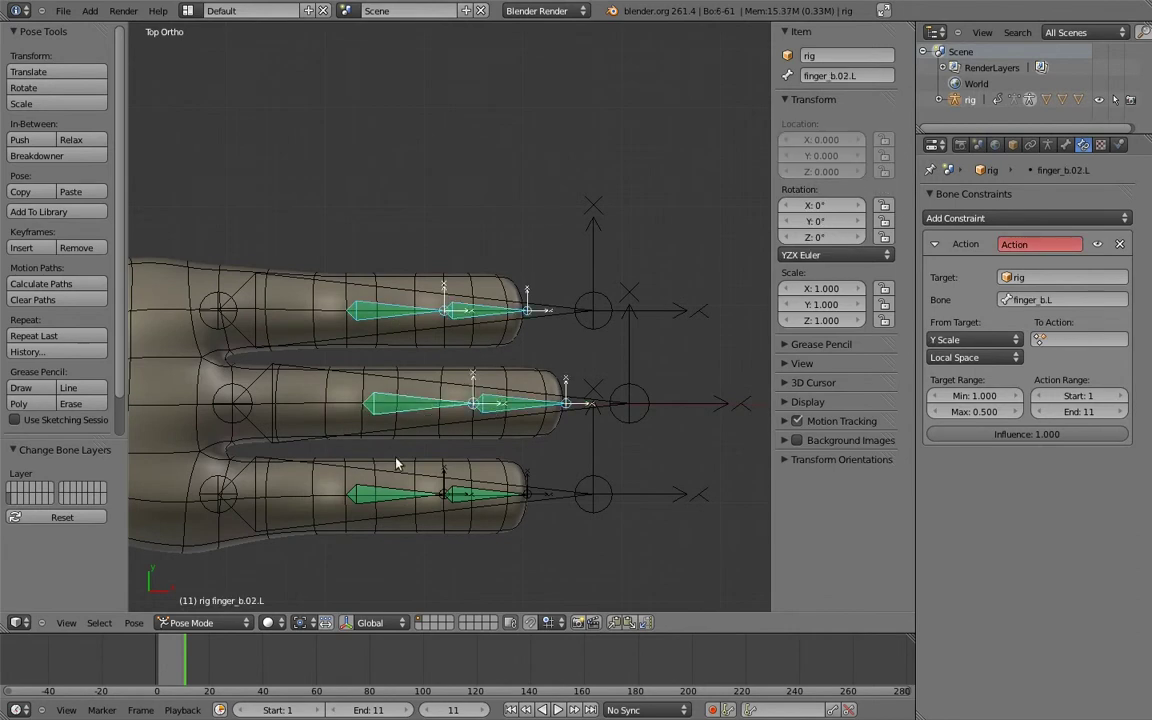
pyautogui.keyDown('shift'); pyautogui.rightClick(394, 493); pyautogui.keyUp('shift')
pyautogui.keyDown('shift'); pyautogui.rightClick(470, 494); pyautogui.keyUp('shift')
pyautogui.scroll(-8, 470, 494)
pyautogui.keyDown('ctrl'); pyautogui.scroll(5, 386, 316); pyautogui.keyUp('ctrl')
pyautogui.keyDown('ctrl'); pyautogui.scroll(-4, 386, 316); pyautogui.keyUp('ctrl')
pyautogui.scroll(3, 576, 278)
pyautogui.scroll(3, 442, 324)
# Add the right hand's .02 and .03 finger bones, then view from the front
pyautogui.keyDown('shift'); pyautogui.rightClick(405, 292); pyautogui.keyUp('shift')
pyautogui.keyDown('shift'); pyautogui.rightClick(360, 290); pyautogui.keyUp('shift')
pyautogui.keyDown('shift'); pyautogui.rightClick(375, 398); pyautogui.keyUp('shift')
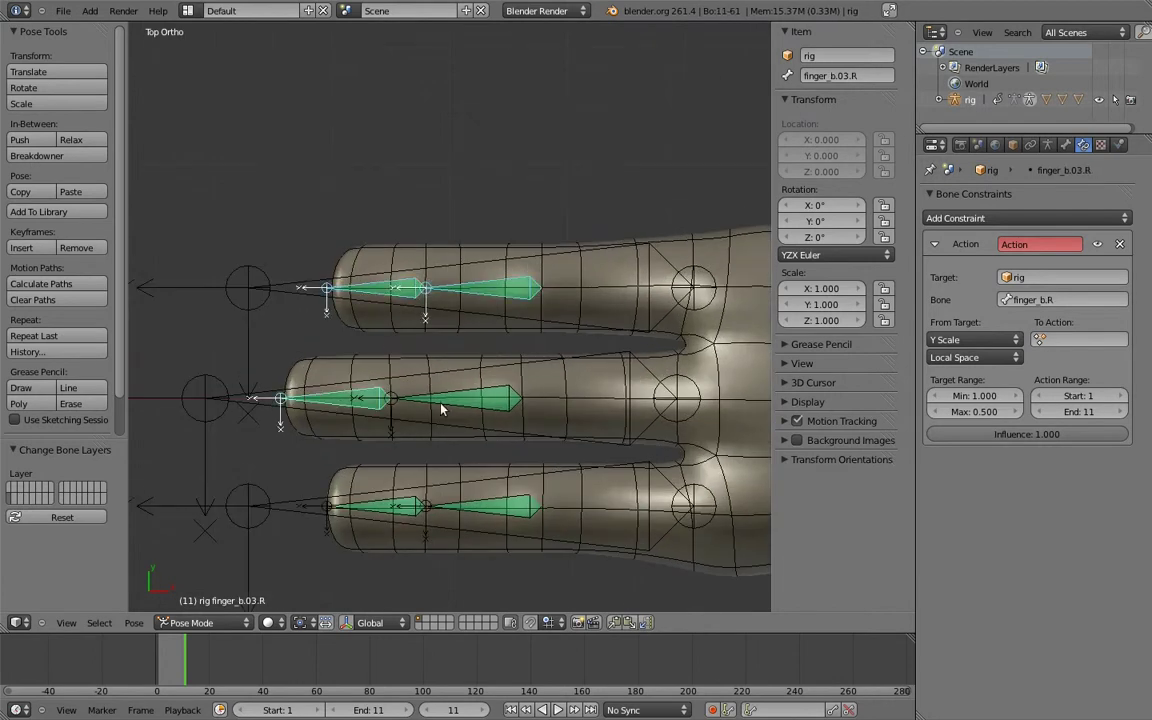
pyautogui.keyDown('shift'); pyautogui.rightClick(370, 505); pyautogui.keyUp('shift')
pyautogui.keyDown('shift'); pyautogui.rightClick(481, 507); pyautogui.keyUp('shift')
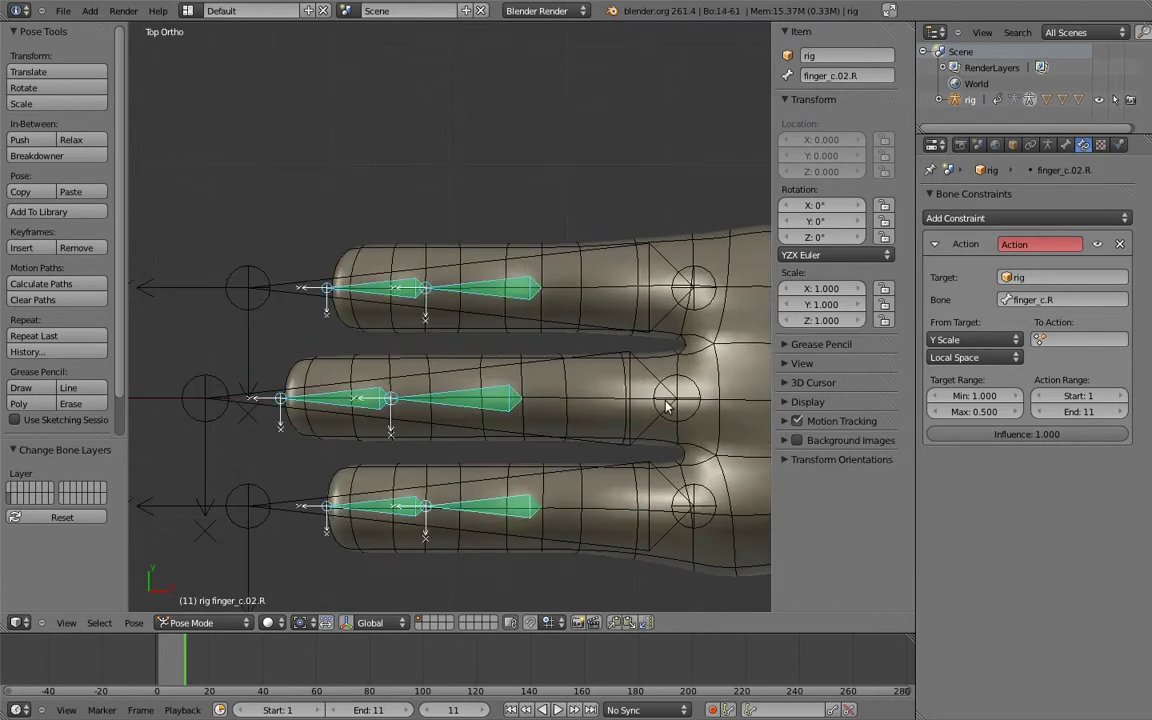
pyautogui.keyDown('ctrl'); pyautogui.scroll(-4, 600, 360); pyautogui.keyUp('ctrl')
pyautogui.scroll(-1, 544, 358)
pyautogui.scroll(-2, 544, 358)
pyautogui.press('KP_1')
pyautogui.keyDown('shift'); pyautogui.scroll(5, 620, 250); pyautogui.keyUp('shift')
pyautogui.keyDown('ctrl'); pyautogui.scroll(-2, 600, 178); pyautogui.keyUp('ctrl')
pyautogui.keyDown('shift'); pyautogui.scroll(-1, 570, 255); pyautogui.keyUp('shift')
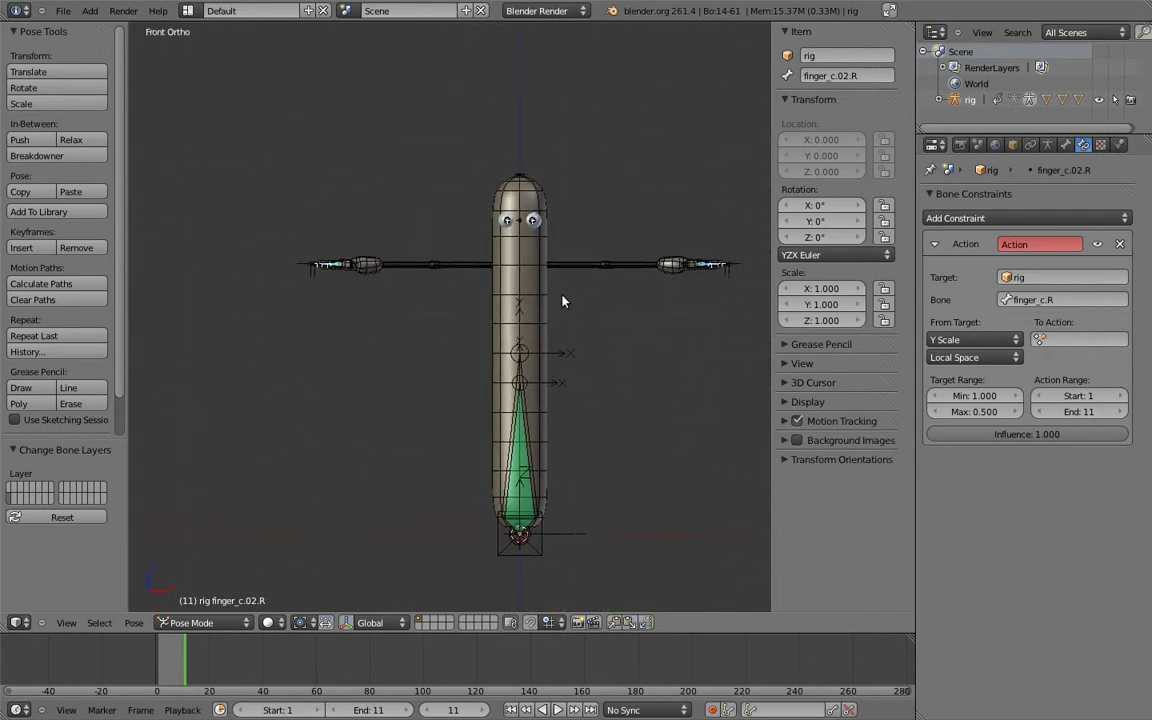
# Move the selected finger bones to another bone layer and frame the rig in front view
pyautogui.press('F6')
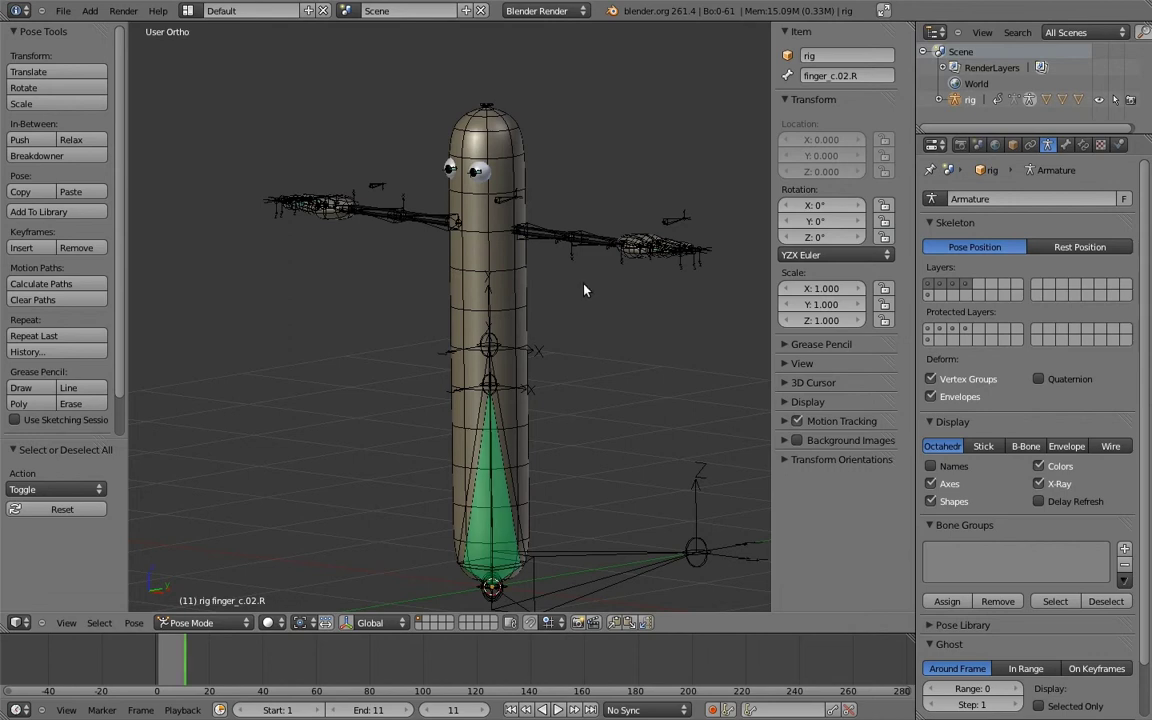
pyautogui.press('KP_1')
pyautogui.keyDown('shift'); pyautogui.moveTo(590, 271); pyautogui.dragTo(566, 314, button='middle'); pyautogui.keyUp('shift')
pyautogui.scroll(-3, 617, 252)
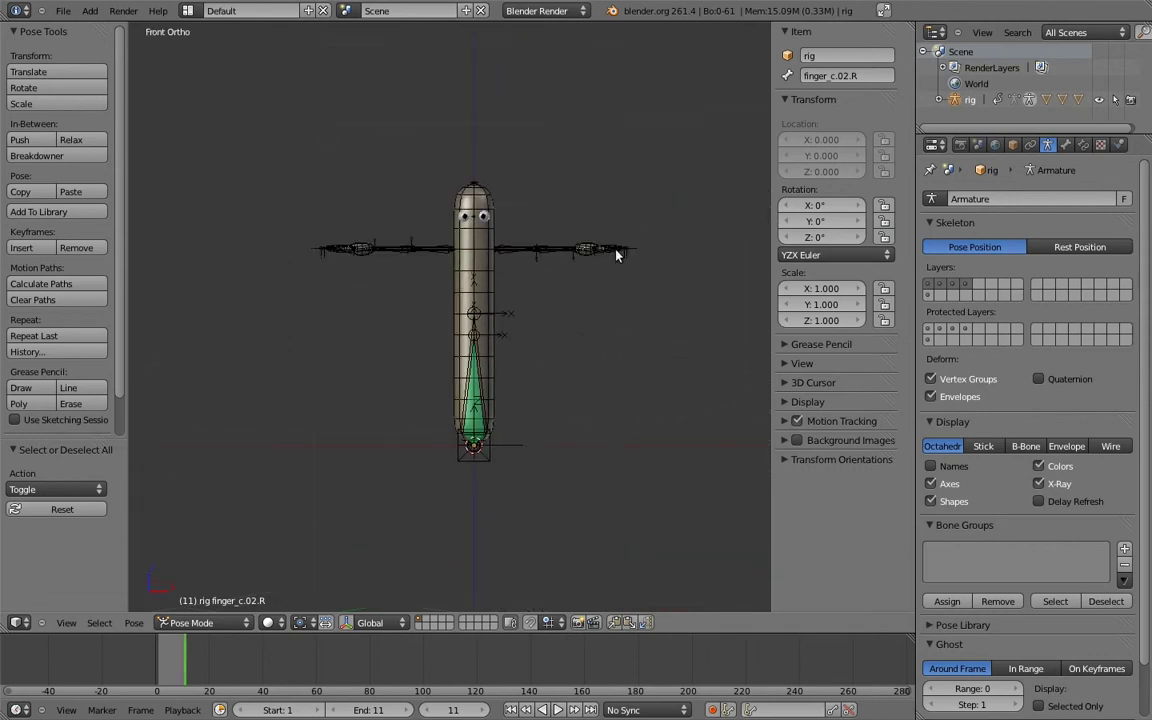
pyautogui.scroll(2, 568, 298)
# Add a circle mesh beside the hotdog and place a duplicate directly below it
pyautogui.hotkey('shift', 'a')
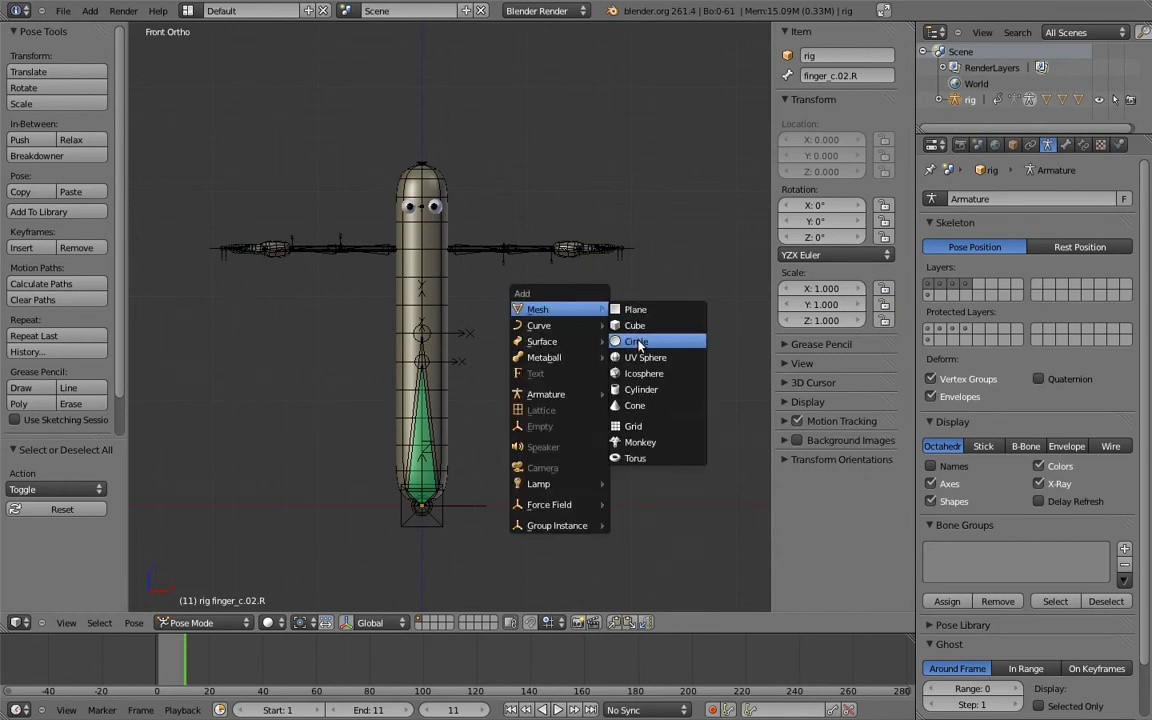
pyautogui.click(630, 341)
pyautogui.hotkey('shift', 'd')
pyautogui.press('z')
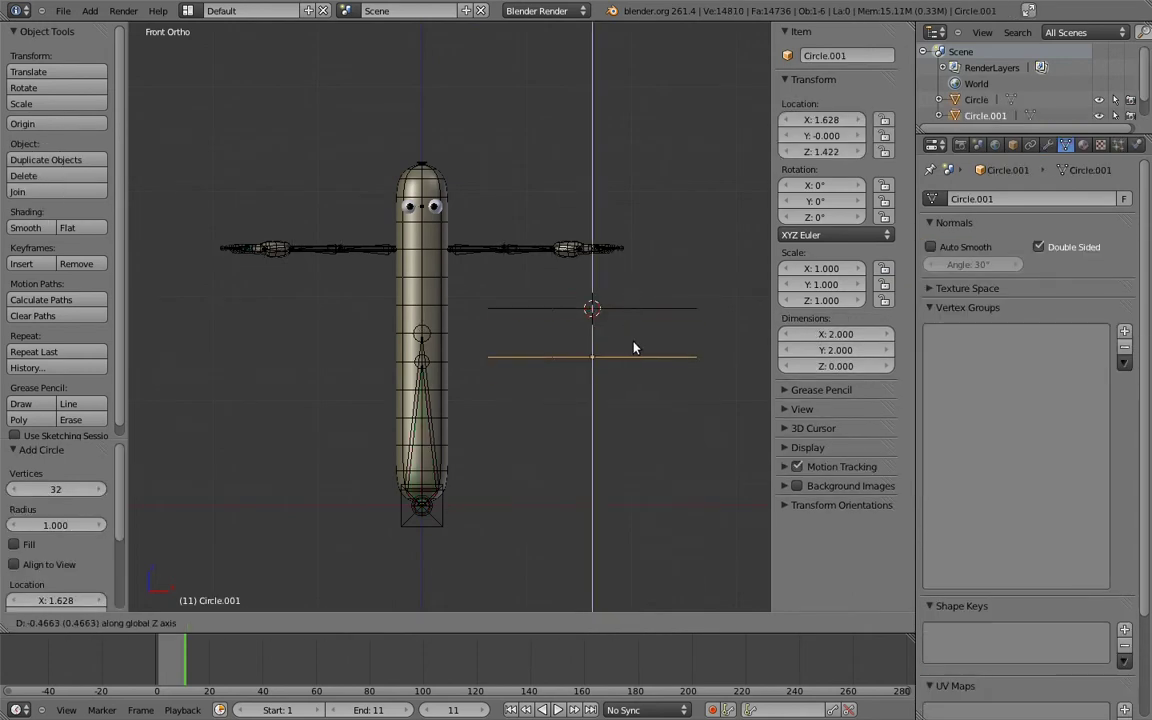
pyautogui.click(645, 375)
pyautogui.moveTo(645, 375); pyautogui.dragTo(507, 360, button='middle')
# Name the upper circle WGT-body_top and the lower circle WGT-body_bottom
pyautogui.rightClick(560, 340)
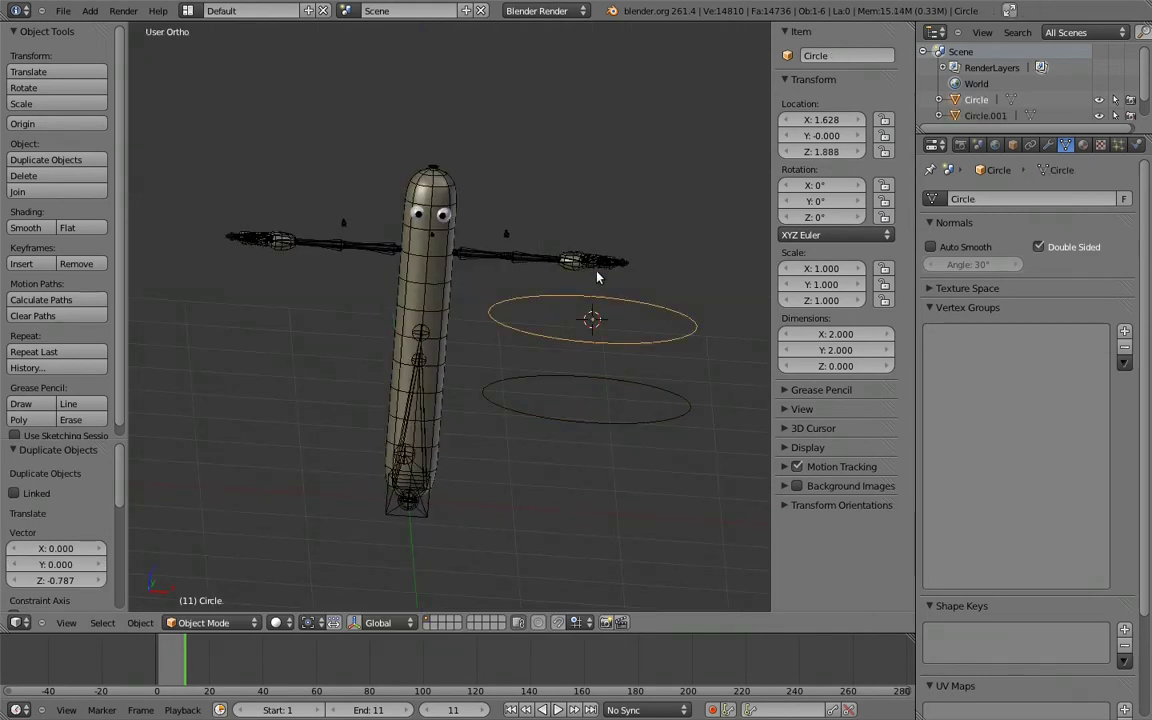
pyautogui.click(849, 55)
pyautogui.write('WGT-body_top')
pyautogui.press('Return')
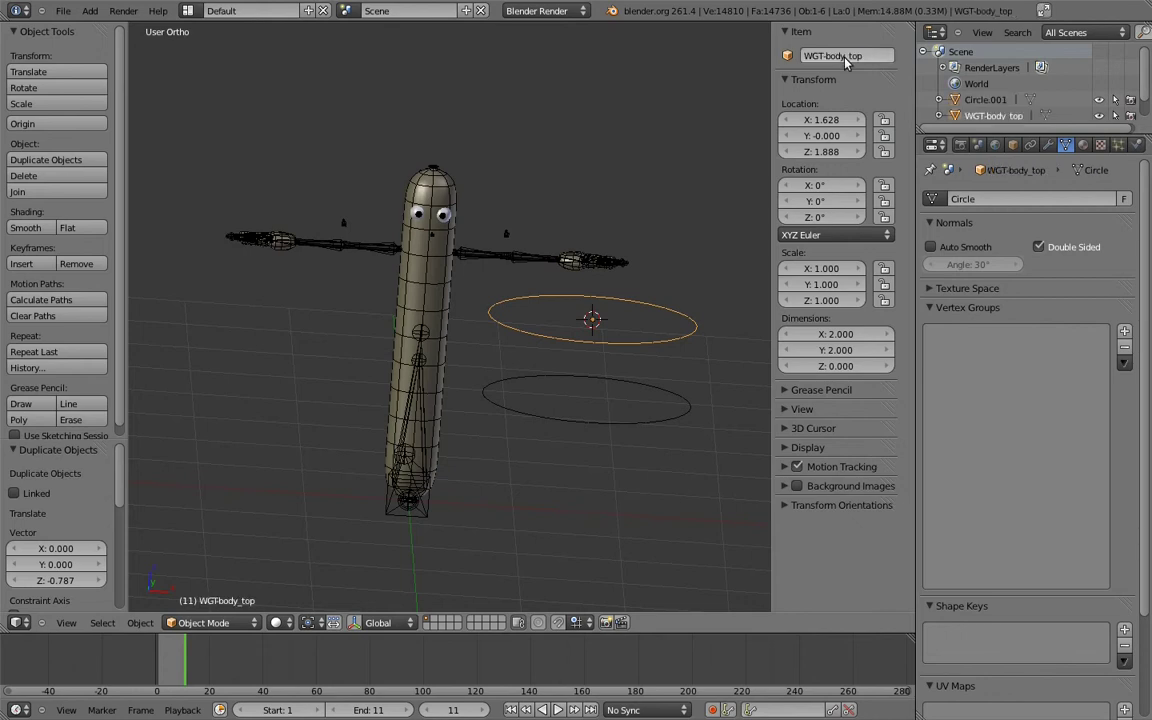
pyautogui.rightClick(665, 391)
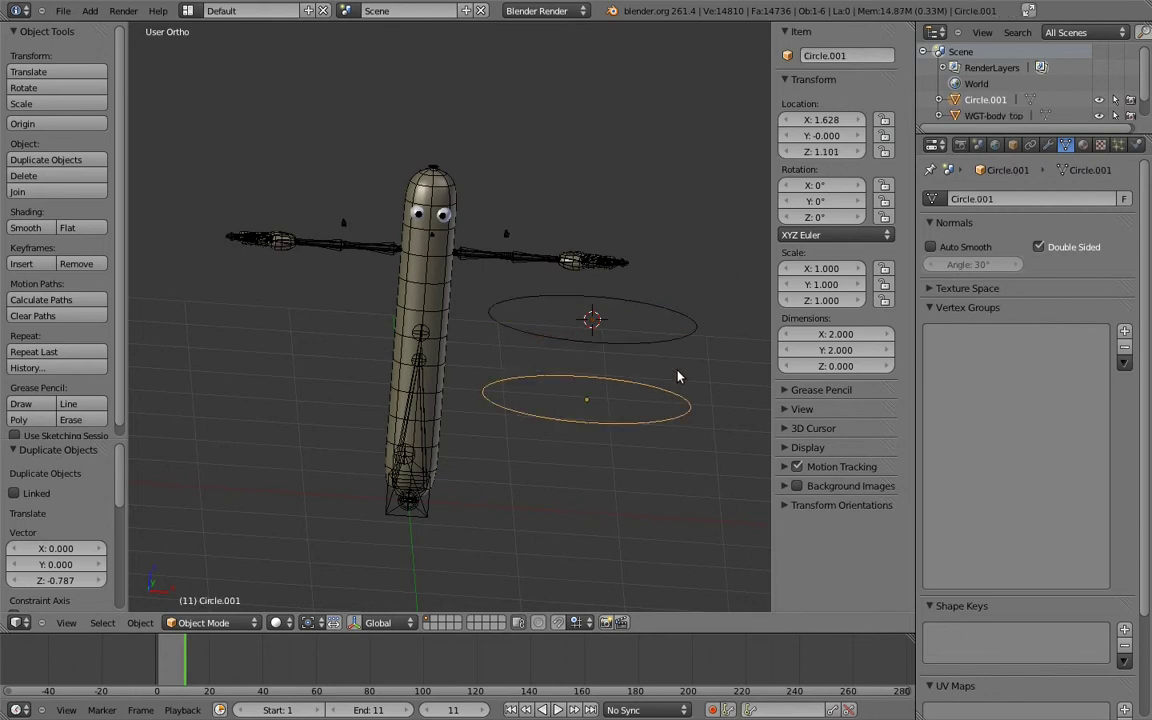
pyautogui.doubleClick(845, 55)
pyautogui.write('GT-b')
pyautogui.write('ody_bottom')
pyautogui.press('Return')
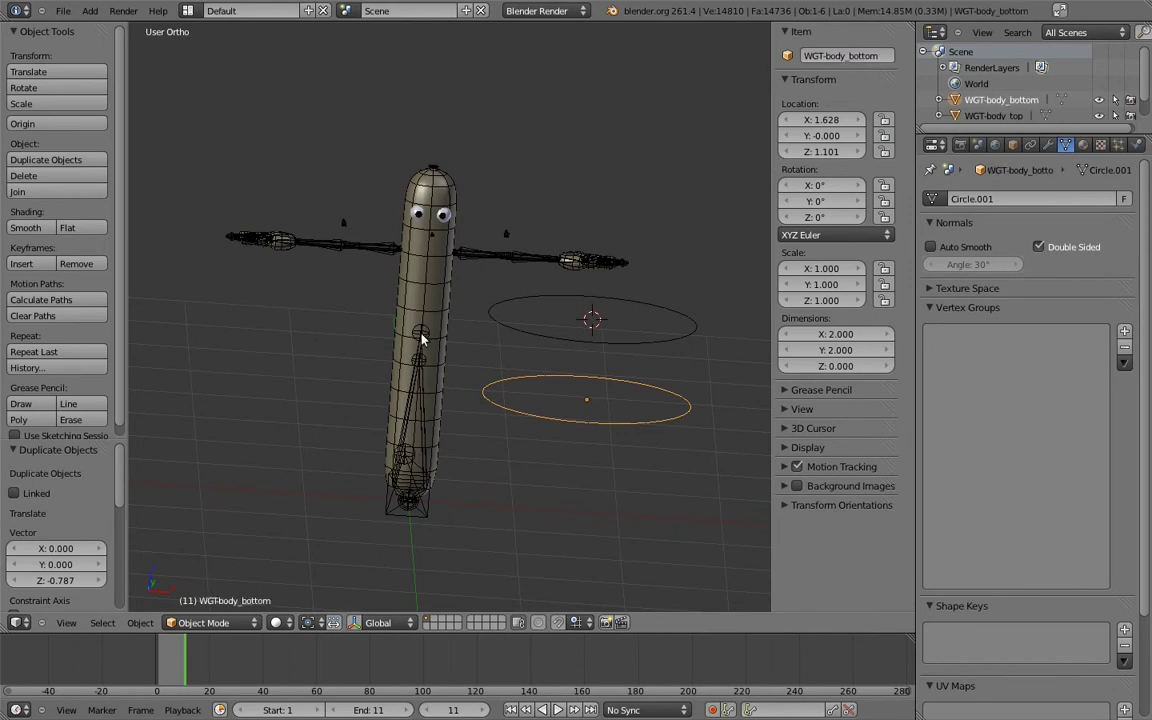
pyautogui.rightClick(424, 334)
# Give body_bottom the WGT-body_bottom custom shape and body_top WGT-body_top, displayed at body.03
pyautogui.click(1065, 146)
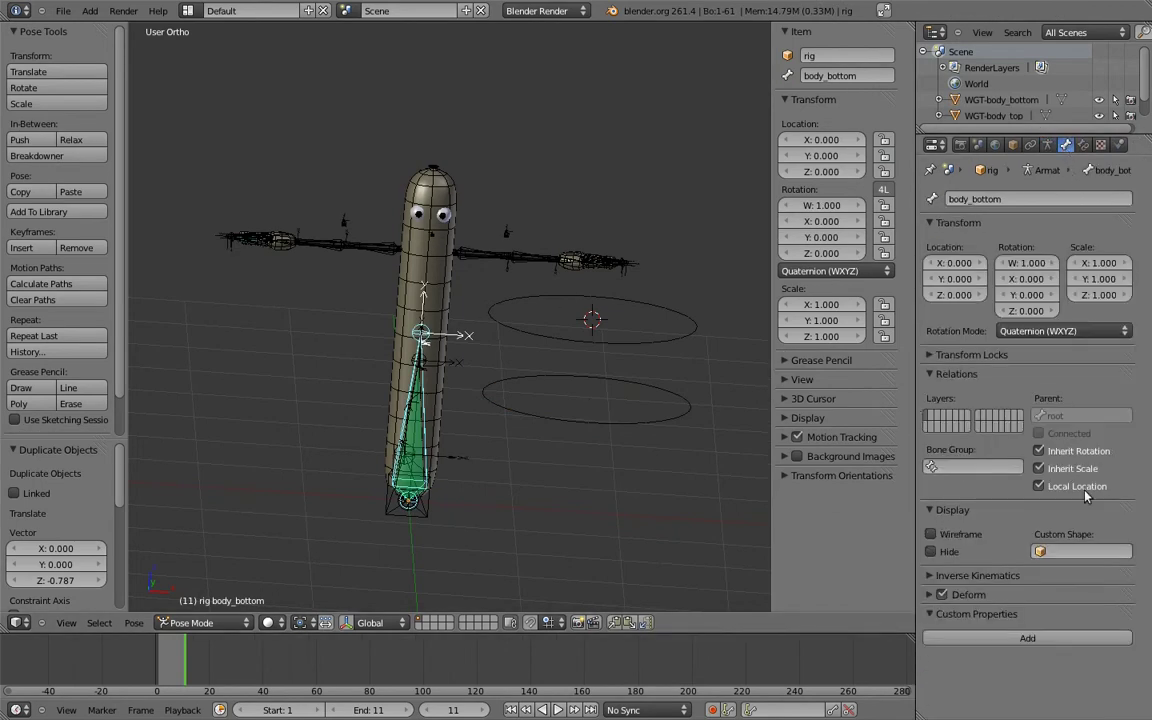
pyautogui.click(1075, 551)
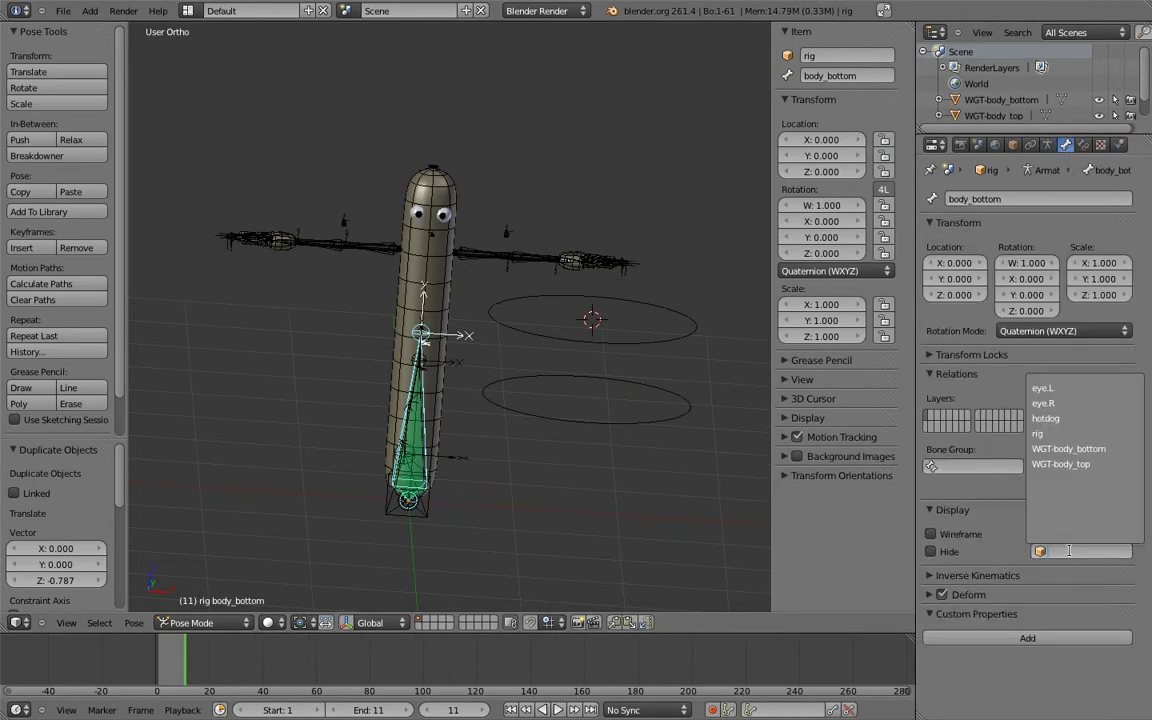
pyautogui.click(1068, 449)
pyautogui.rightClick(418, 428)
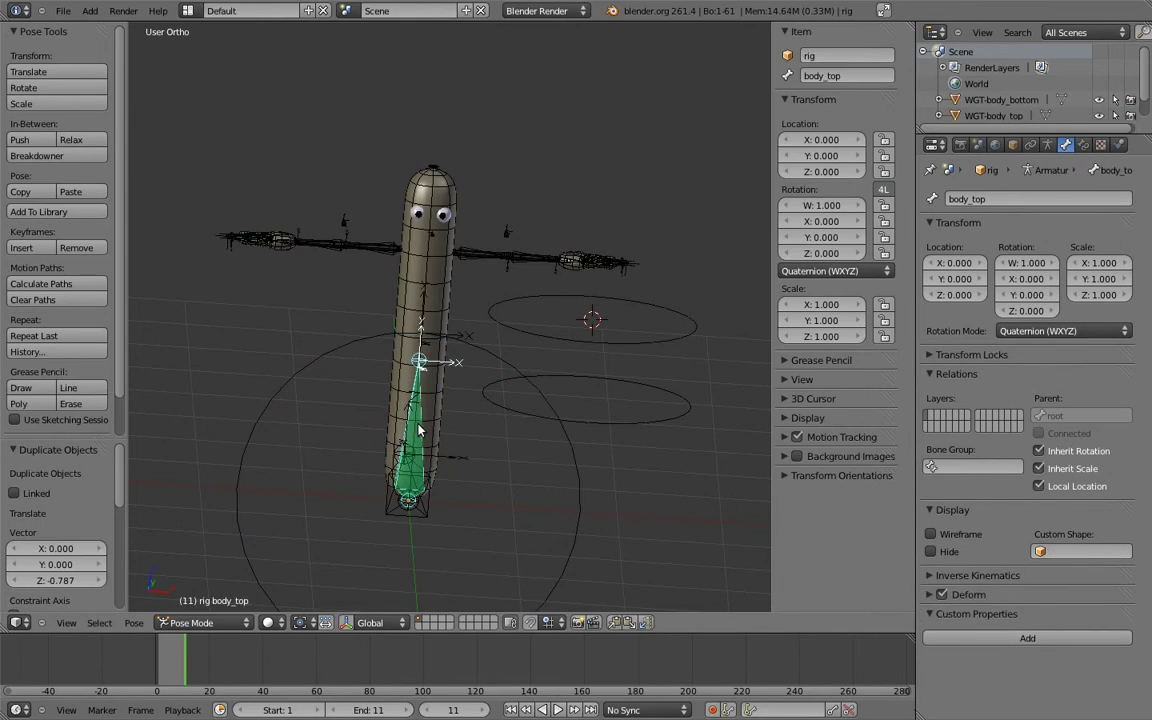
pyautogui.click(1080, 550)
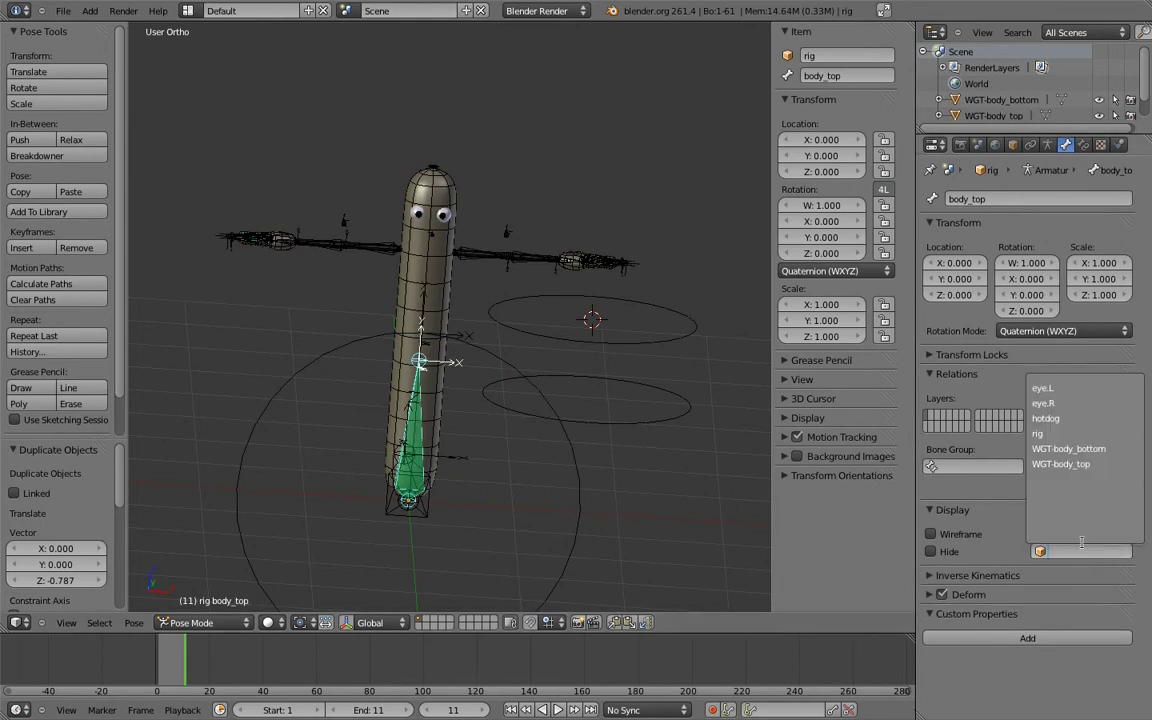
pyautogui.click(1062, 464)
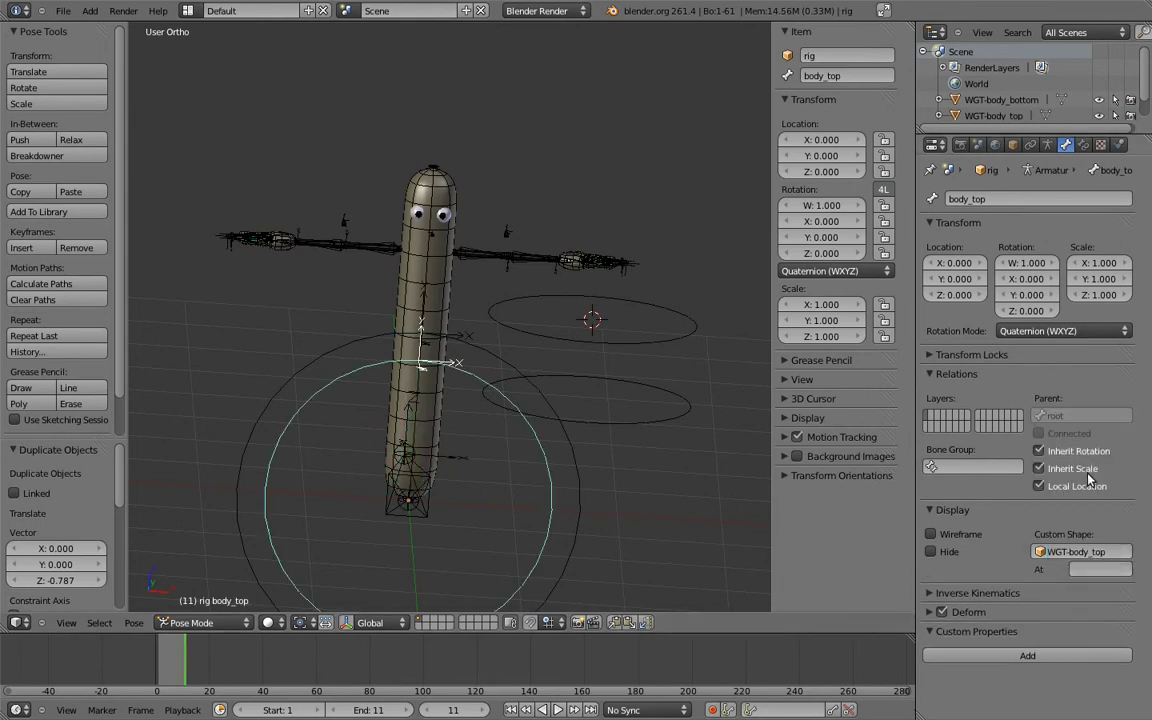
pyautogui.click(1092, 567)
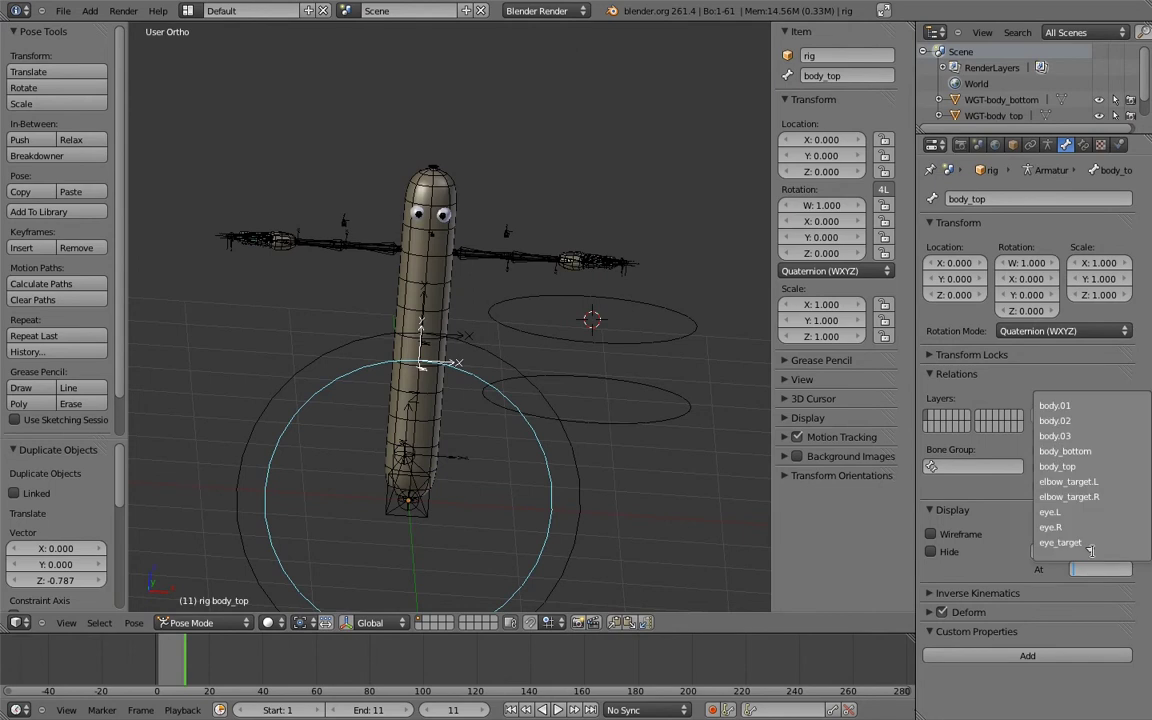
pyautogui.click(1071, 436)
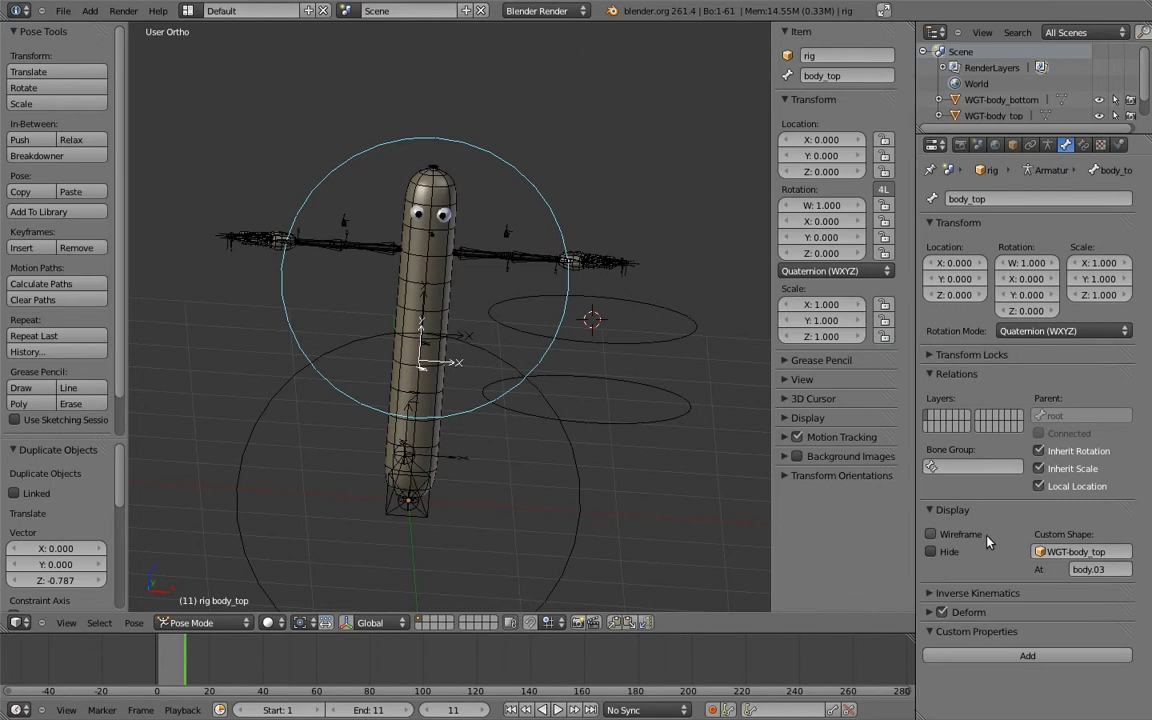
# Turn on Axis display for both WGT circles
pyautogui.click(1015, 145)
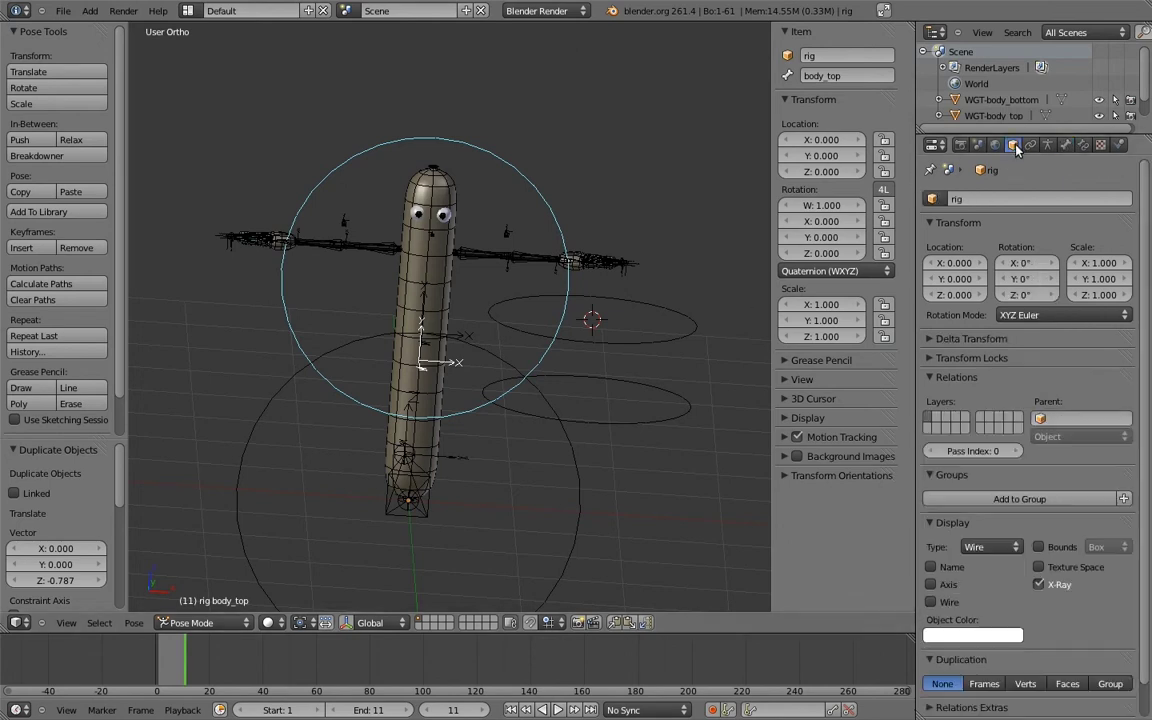
pyautogui.rightClick(680, 313)
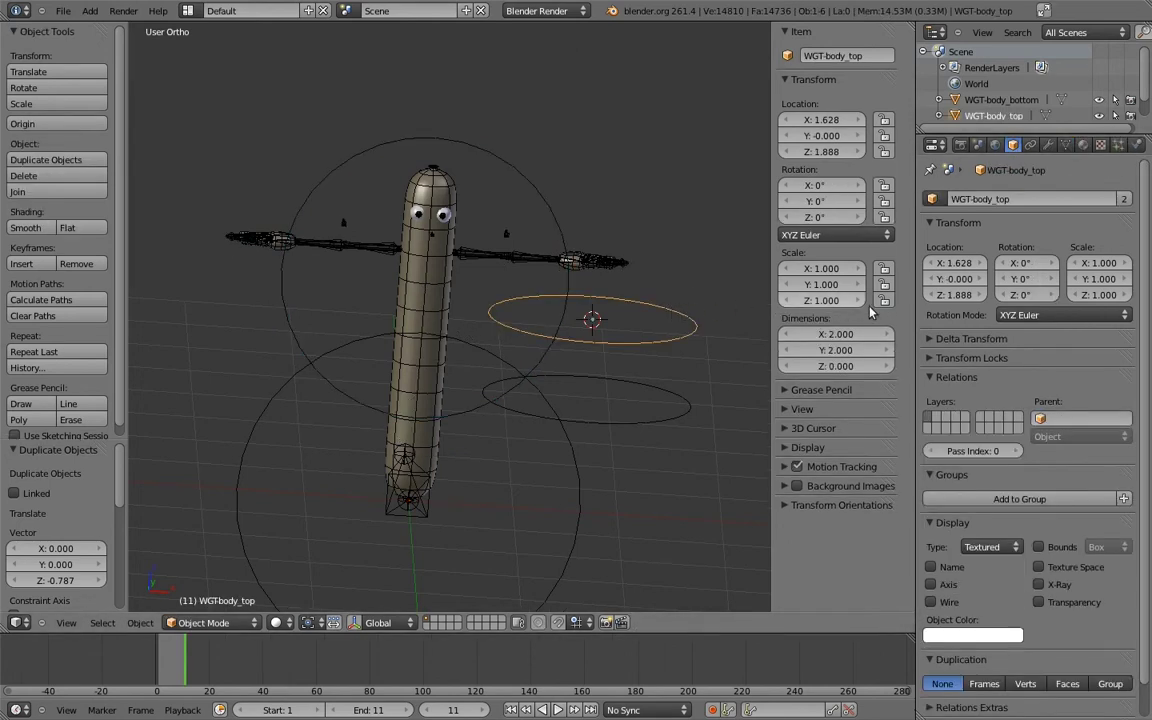
pyautogui.click(930, 584)
pyautogui.rightClick(686, 407)
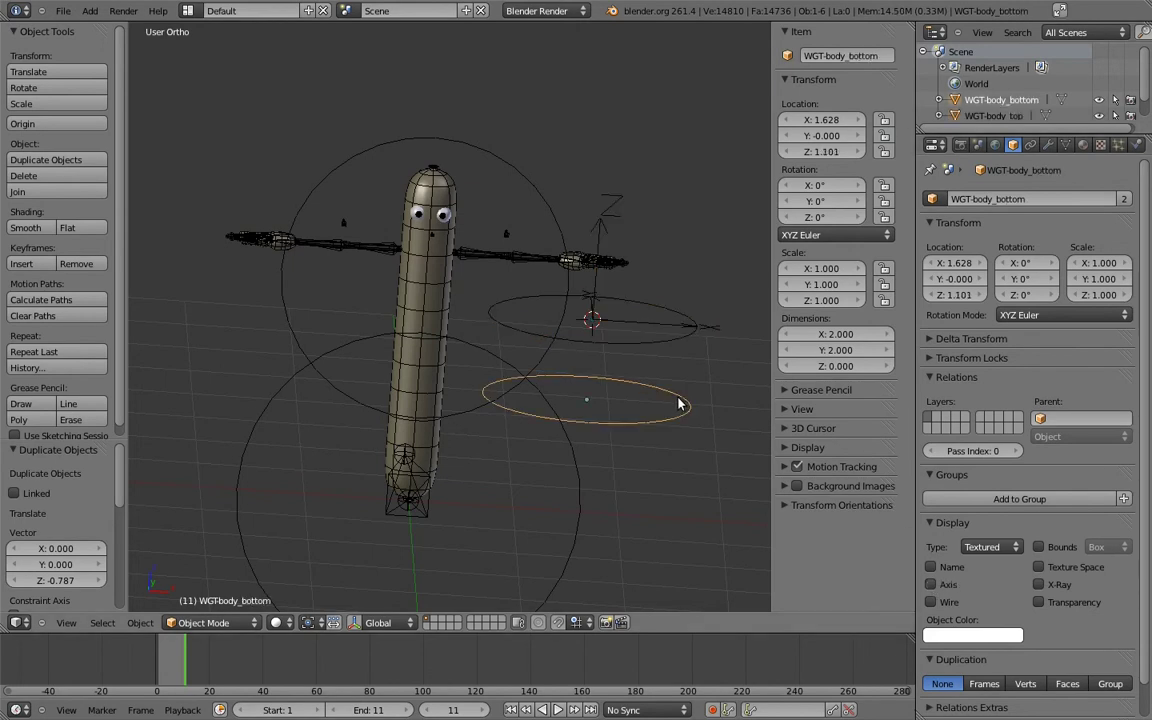
pyautogui.click(930, 584)
pyautogui.moveTo(655, 341); pyautogui.dragTo(493, 222, button='middle')
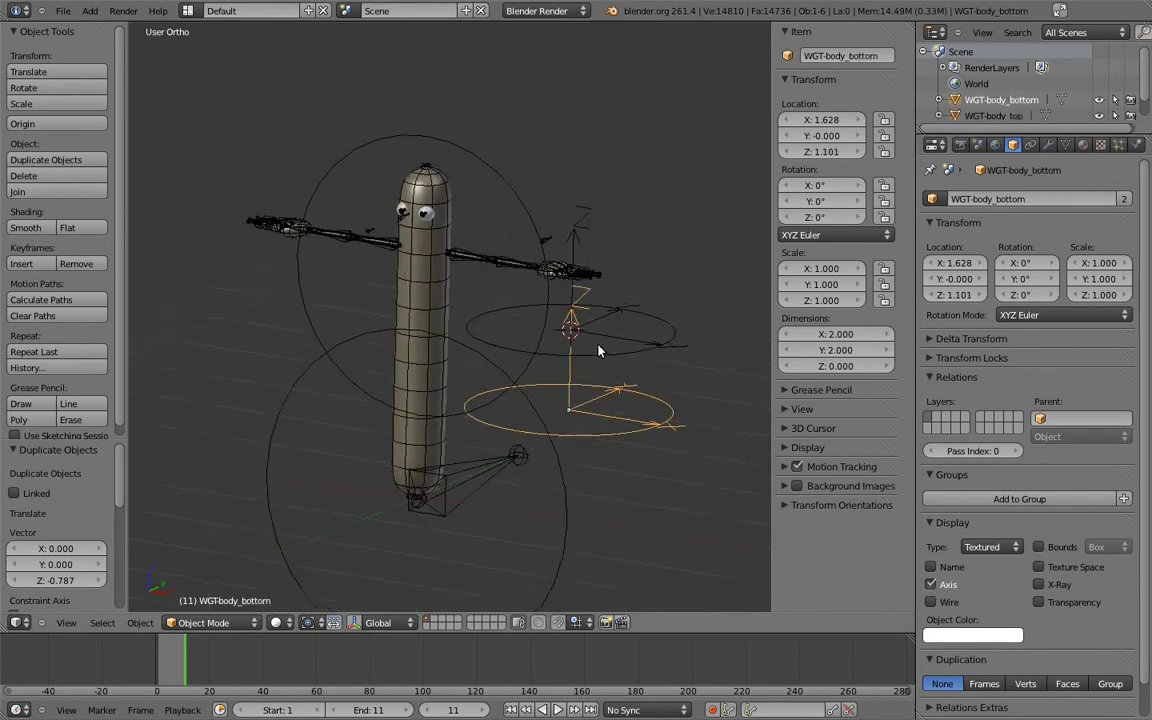
# Rotate both widget circles 90° on X from the right-side view
pyautogui.rightClick(493, 180)
pyautogui.hotkey('ctrl', 'Tab')
pyautogui.moveTo(465, 155)
pyautogui.mouseDown(button='middle')
pyautogui.moveTo(446, 211)
pyautogui.moveTo(540, 250)
pyautogui.moveTo(517, 252)
pyautogui.moveTo(490, 310)
pyautogui.mouseUp(button='middle')
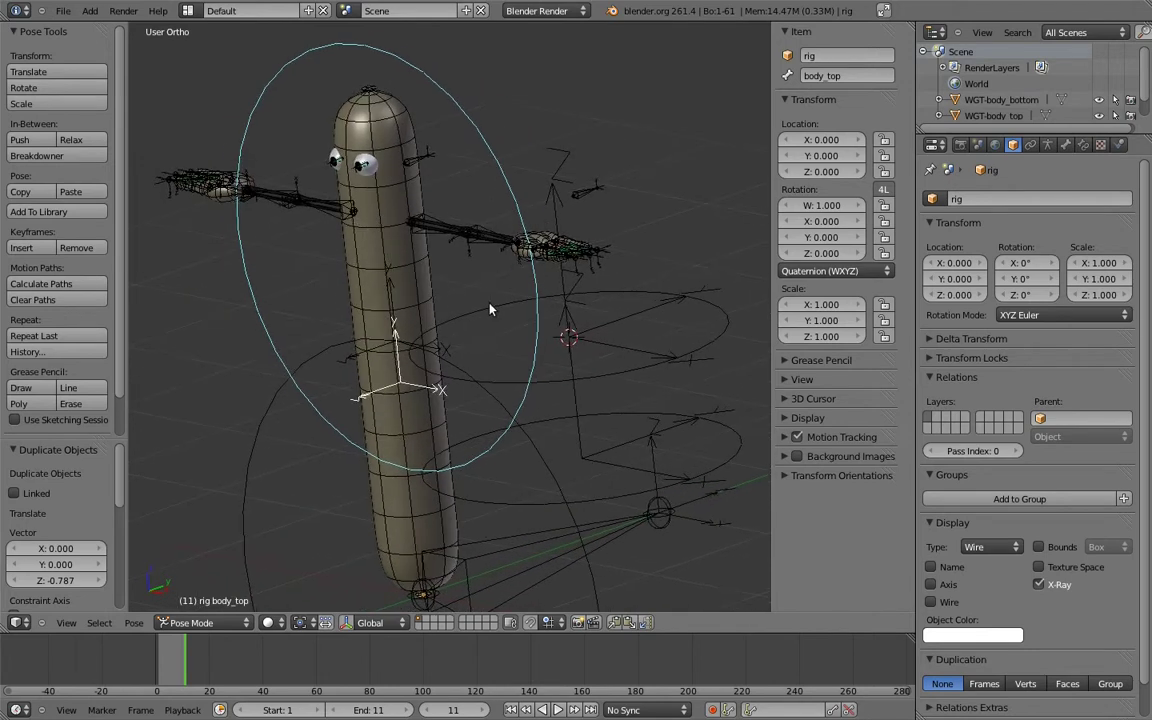
pyautogui.hotkey('ctrl', 'z')
pyautogui.hotkey('ctrl', 'shift', 'z')
pyautogui.hotkey('ctrl', 'z')
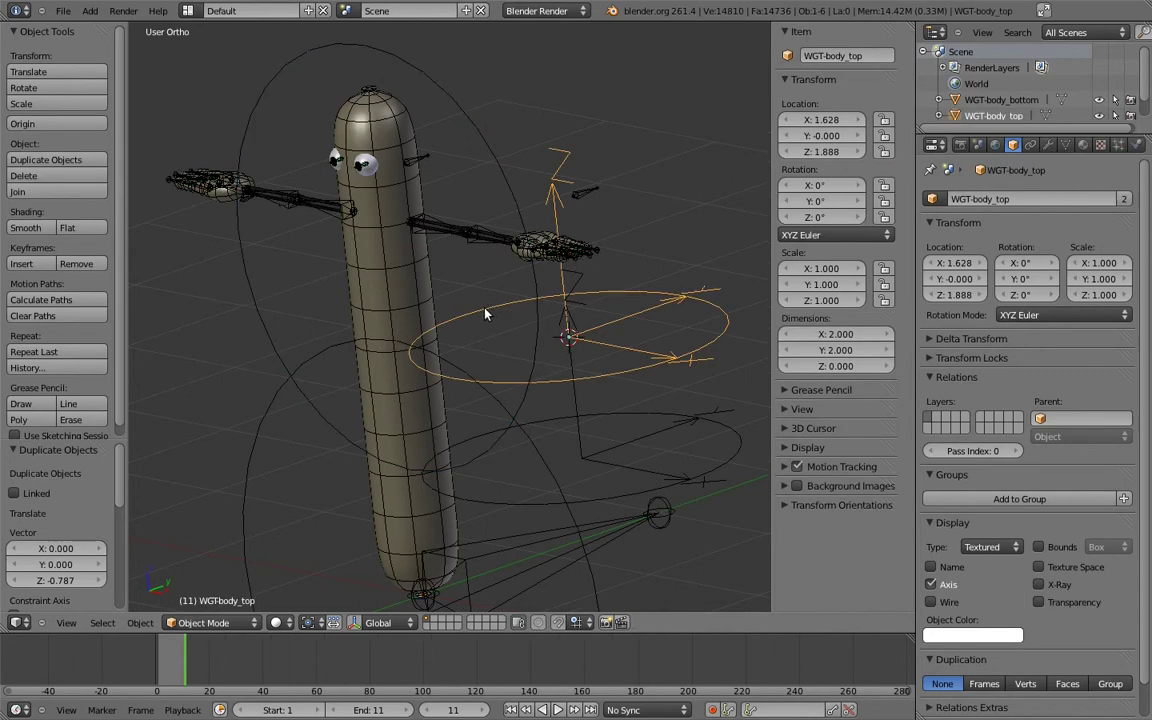
pyautogui.press('KP_3')
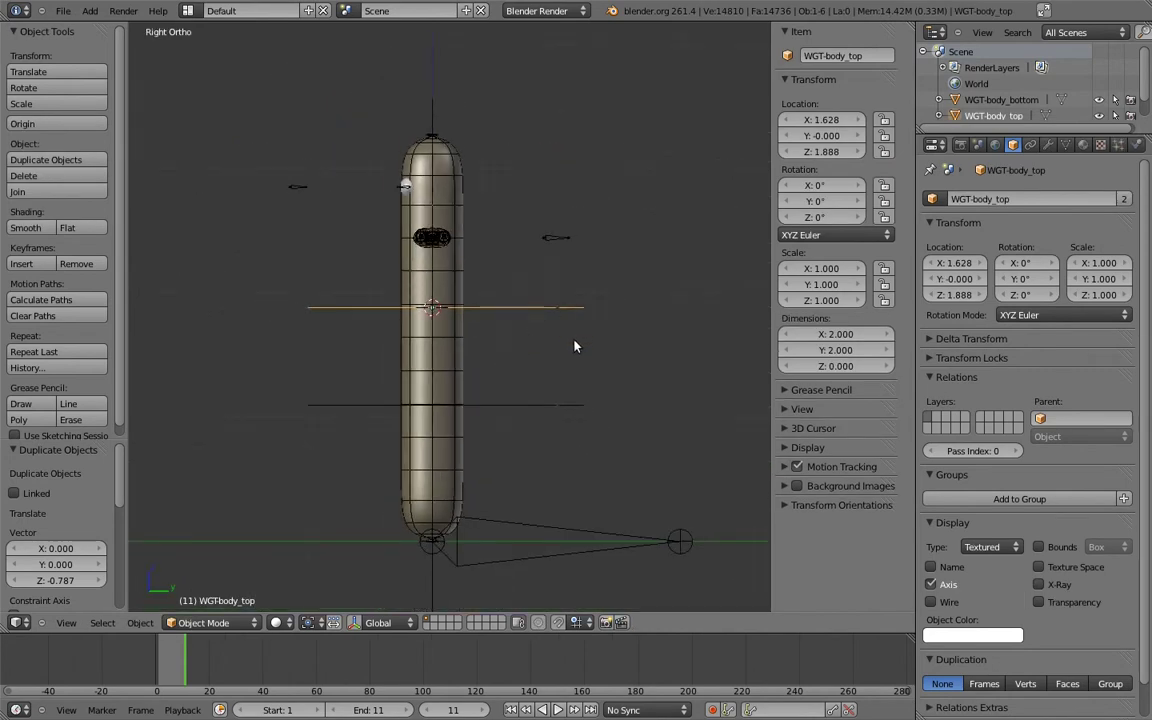
pyautogui.press('r')
pyautogui.click(470, 165)
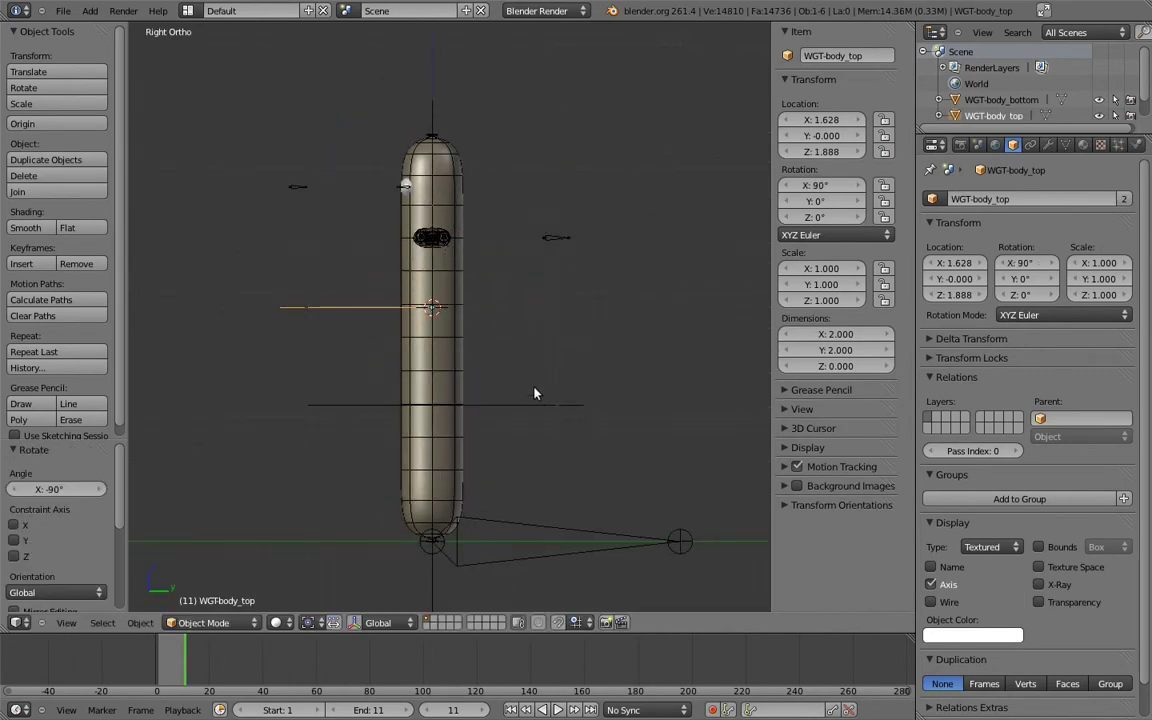
pyautogui.rightClick(558, 408)
pyautogui.press('r')
pyautogui.click(385, 175)
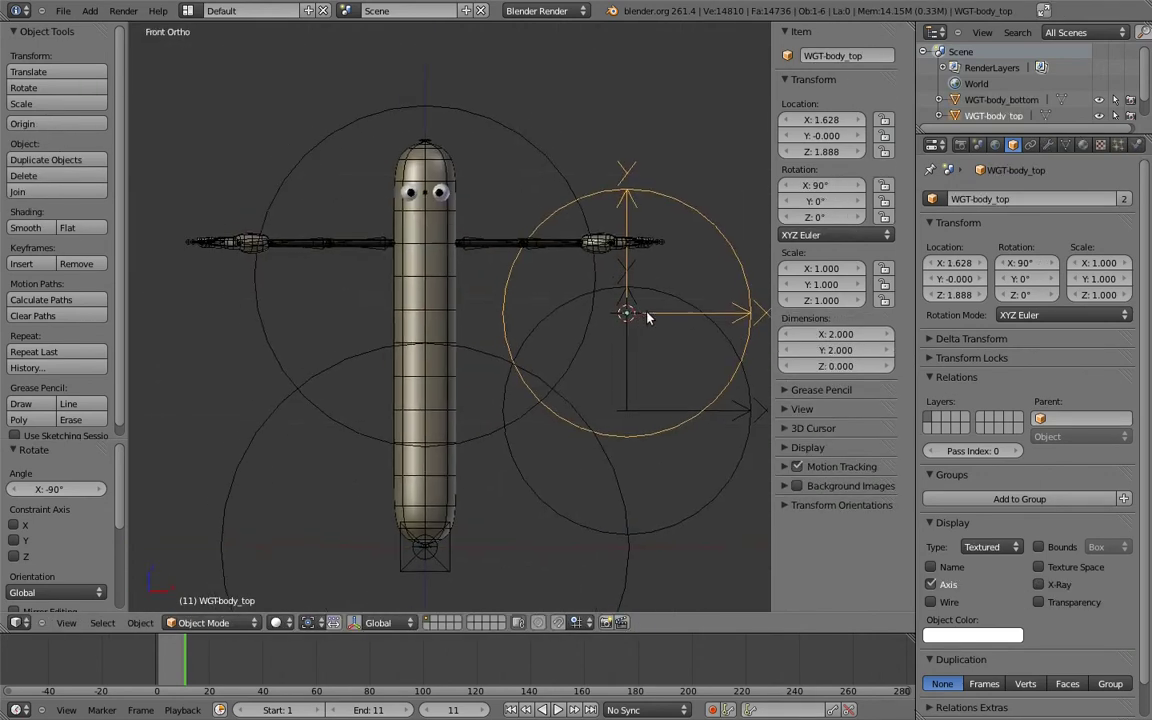
# Move WGT-body_top onto the upper body and scale it to 1.321
pyautogui.press('g')
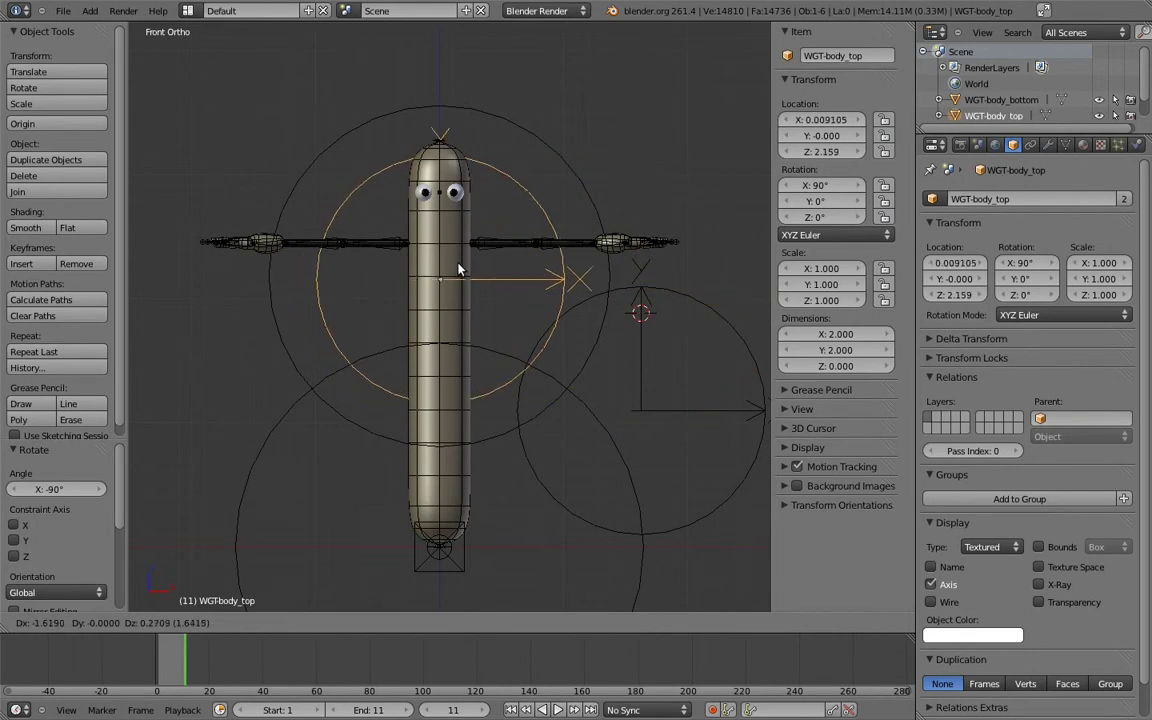
pyautogui.click(462, 266)
pyautogui.press('s')
pyautogui.click(551, 223)
pyautogui.press('g')
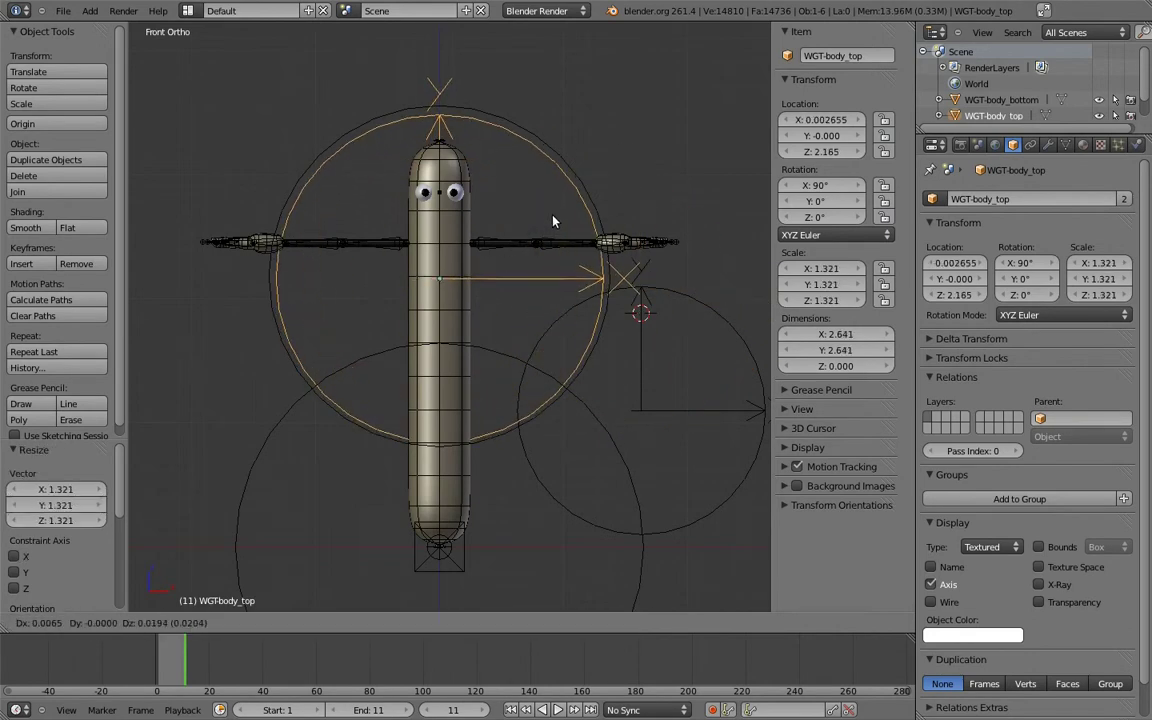
pyautogui.click(547, 220)
# Move WGT-body_bottom to the rig's base and scale it to 1.569
pyautogui.rightClick(668, 298)
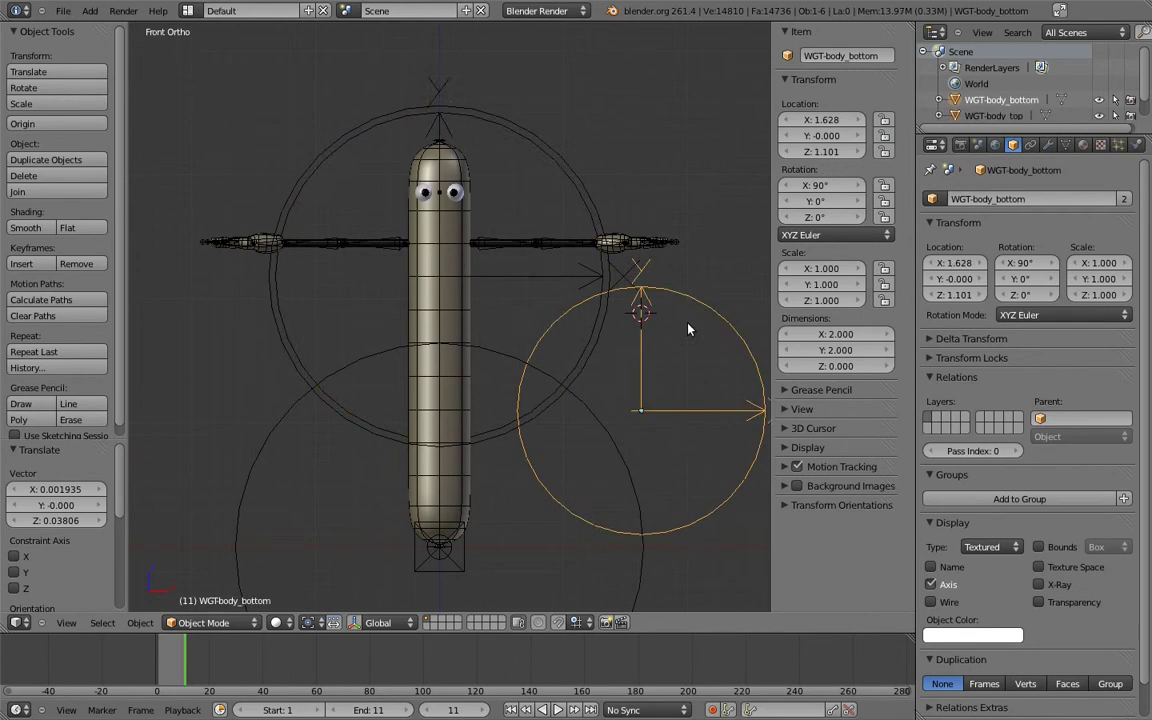
pyautogui.keyDown('shift'); pyautogui.moveTo(620, 303); pyautogui.dragTo(640, 295, button='middle'); pyautogui.keyUp('shift')
pyautogui.press('g')
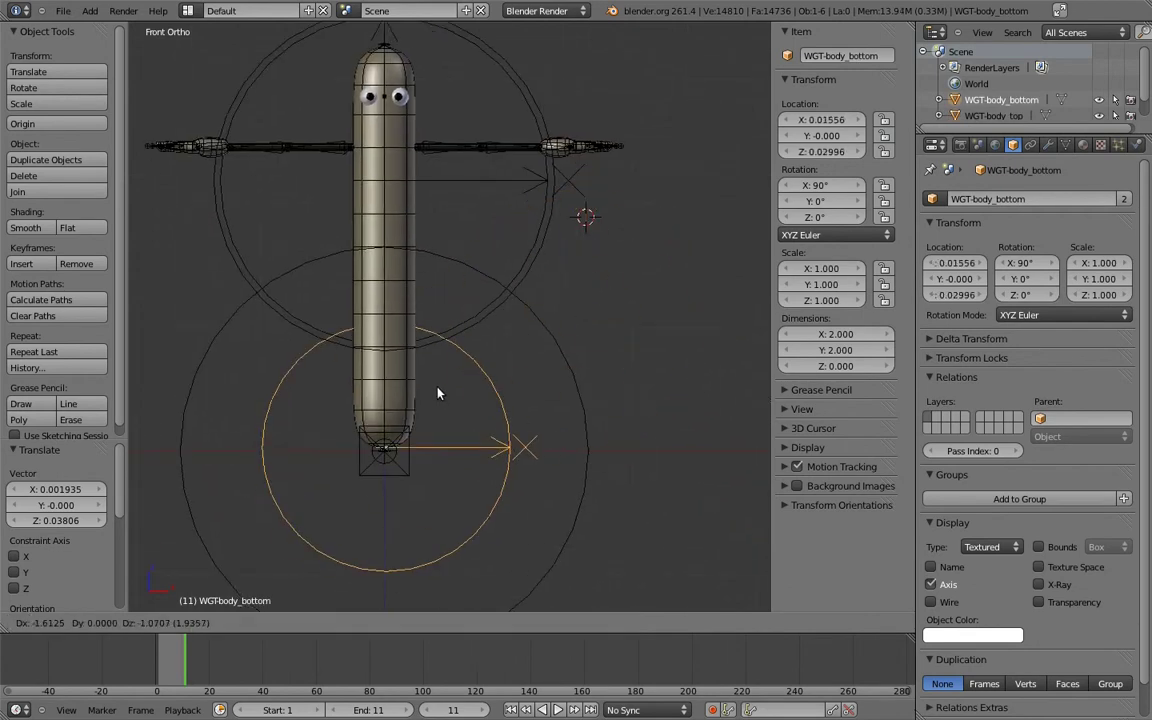
pyautogui.click(440, 396)
pyautogui.press('s')
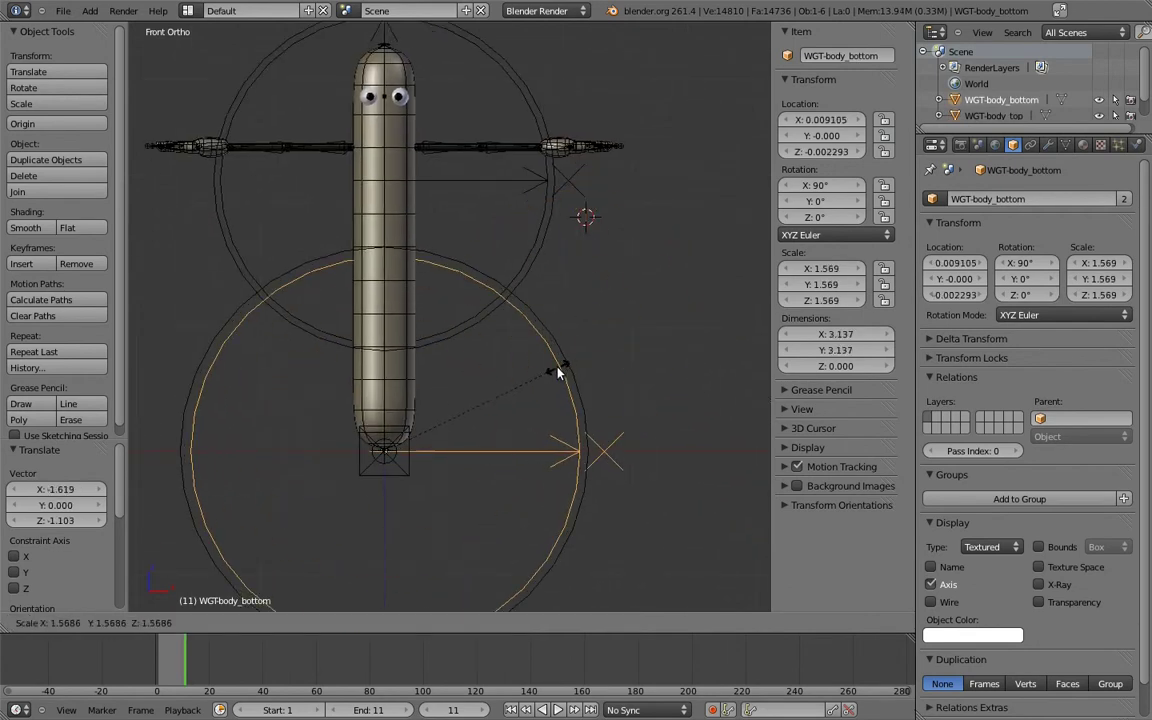
pyautogui.click(553, 373)
pyautogui.scroll(-1, 600, 318)
# In Edit Mode, rotate the lower widget's ring 90° and raise it along Z
pyautogui.press('Tab')
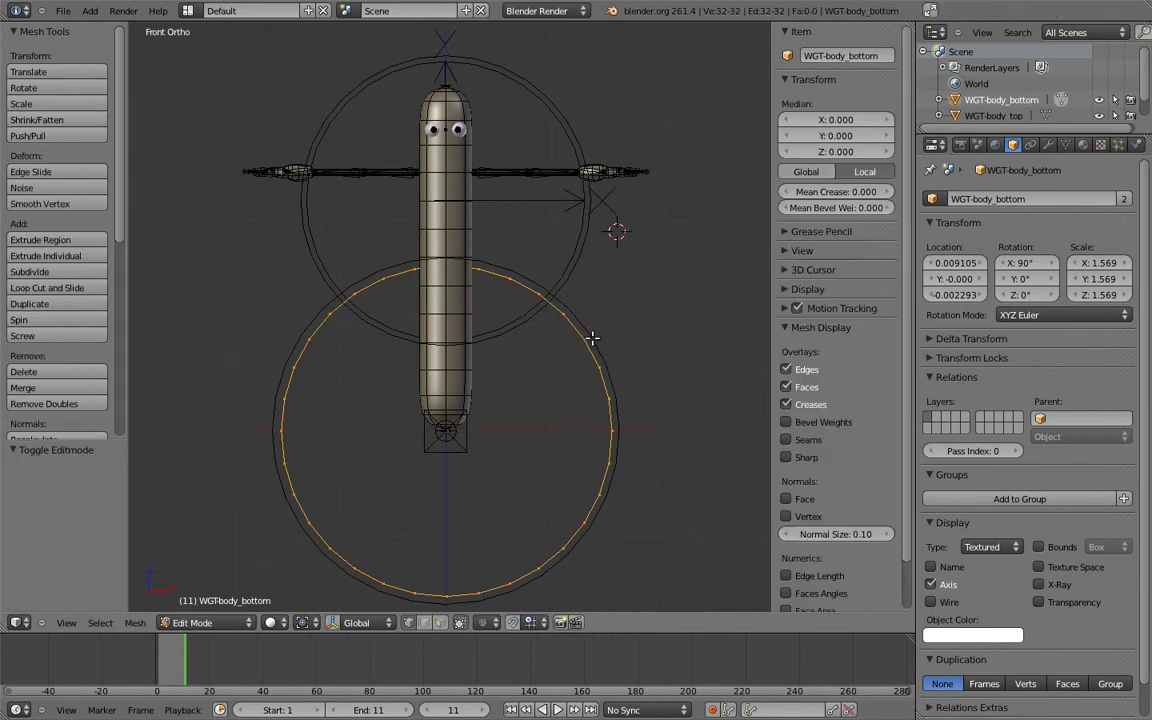
pyautogui.moveTo(591, 337); pyautogui.dragTo(591, 344, button='middle')
pyautogui.press('KP_3')
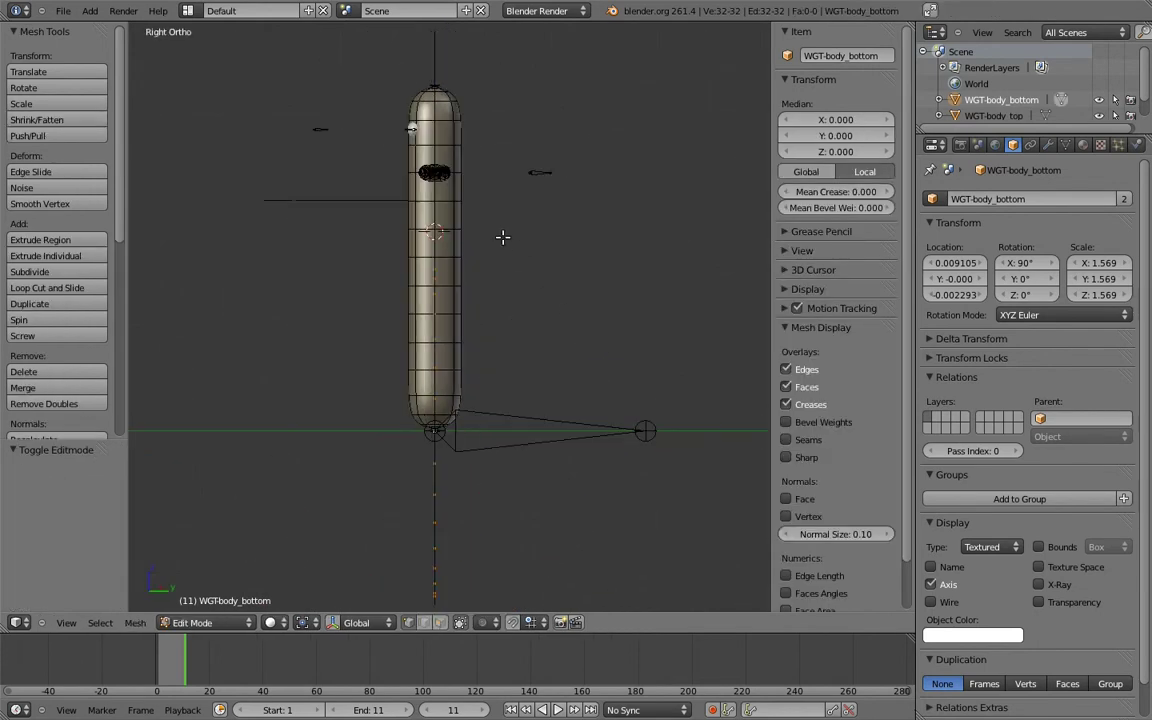
pyautogui.write('r90')
pyautogui.press('Return')
pyautogui.press('g')
pyautogui.press('z')
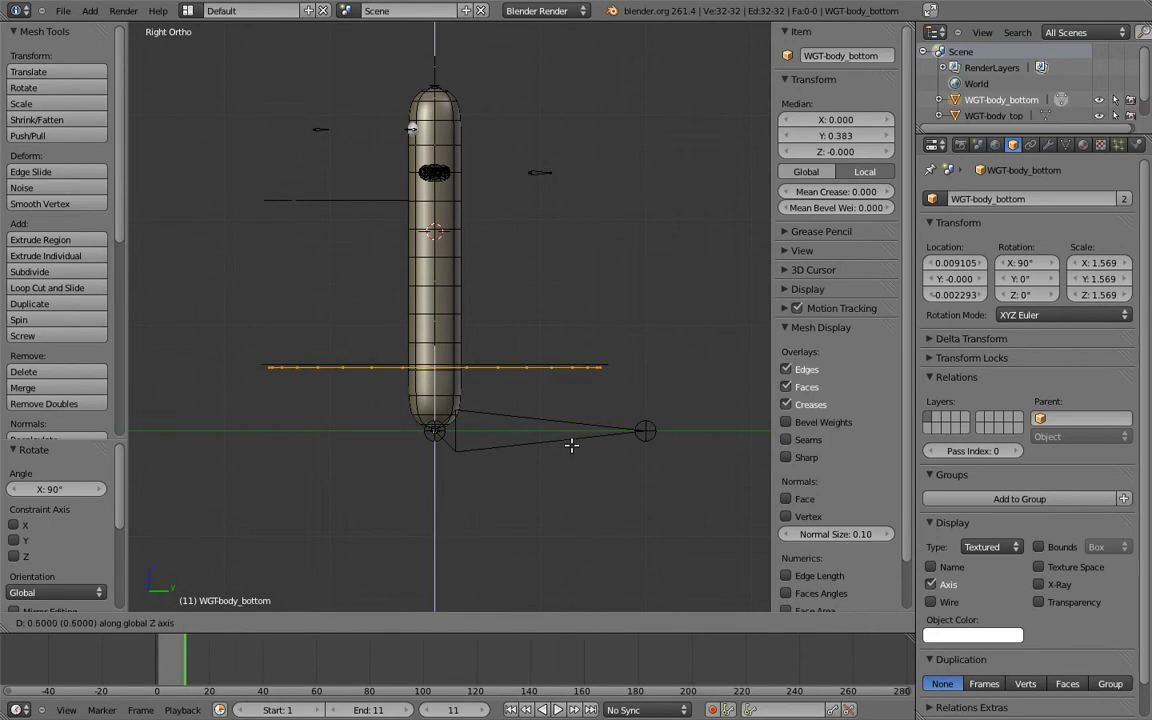
pyautogui.click(571, 449)
# Scale the lower ring to 0.982 so it hugs the body, then leave Edit Mode
pyautogui.press('s')
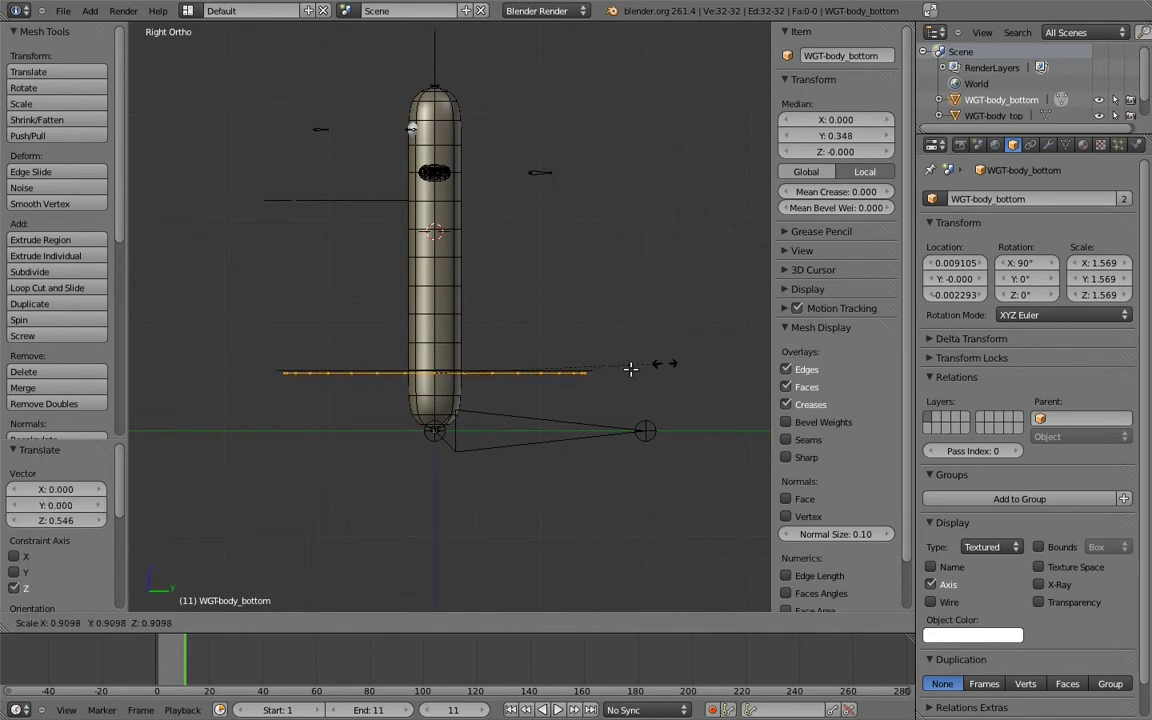
pyautogui.click(506, 372)
pyautogui.moveTo(506, 372)
pyautogui.mouseDown(button='middle')
pyautogui.moveTo(393, 429)
pyautogui.moveTo(450, 483)
pyautogui.moveTo(542, 349)
pyautogui.moveTo(515, 300)
pyautogui.mouseUp(button='middle')
pyautogui.press('s')
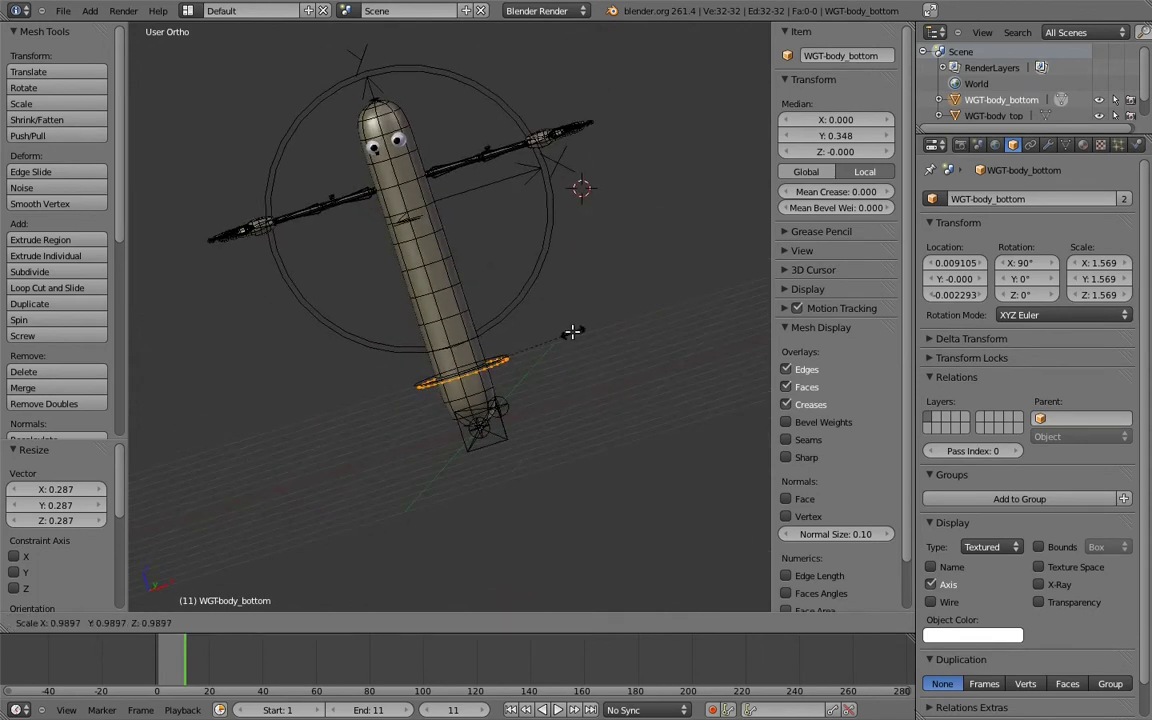
pyautogui.click(573, 331)
pyautogui.press('KP_1')
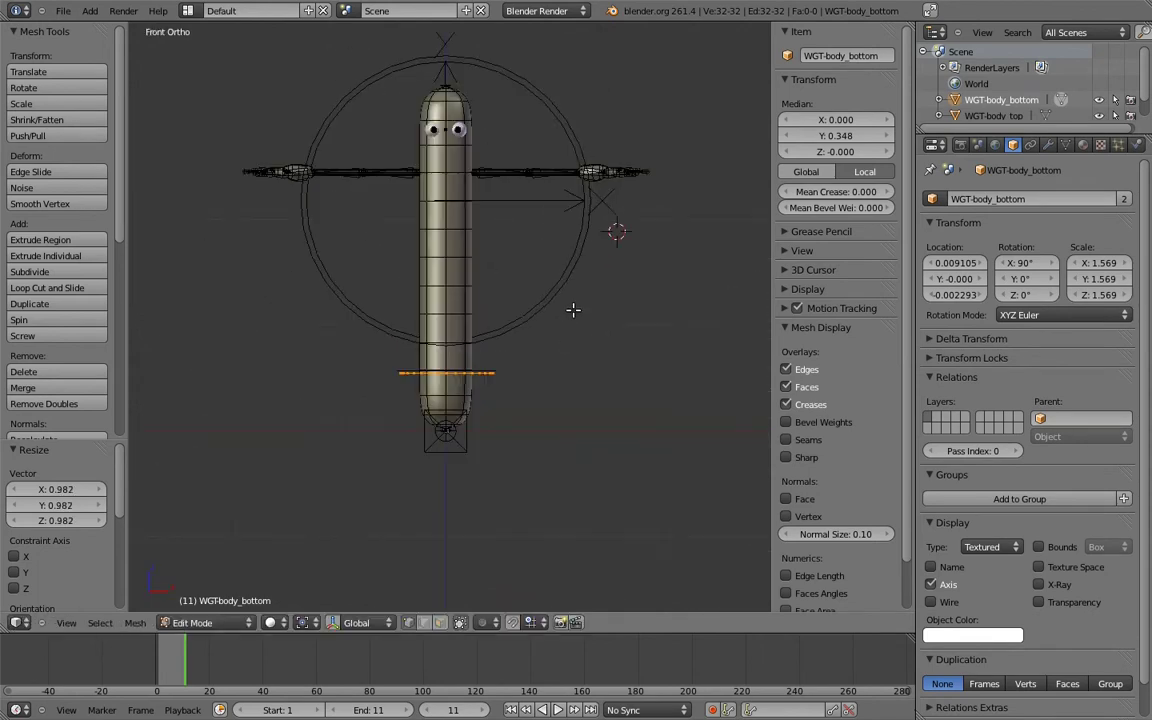
pyautogui.press('Tab')
# In Edit Mode, rotate the WGT-body_top ring 90° and raise it just below the eyes
pyautogui.rightClick(549, 219)
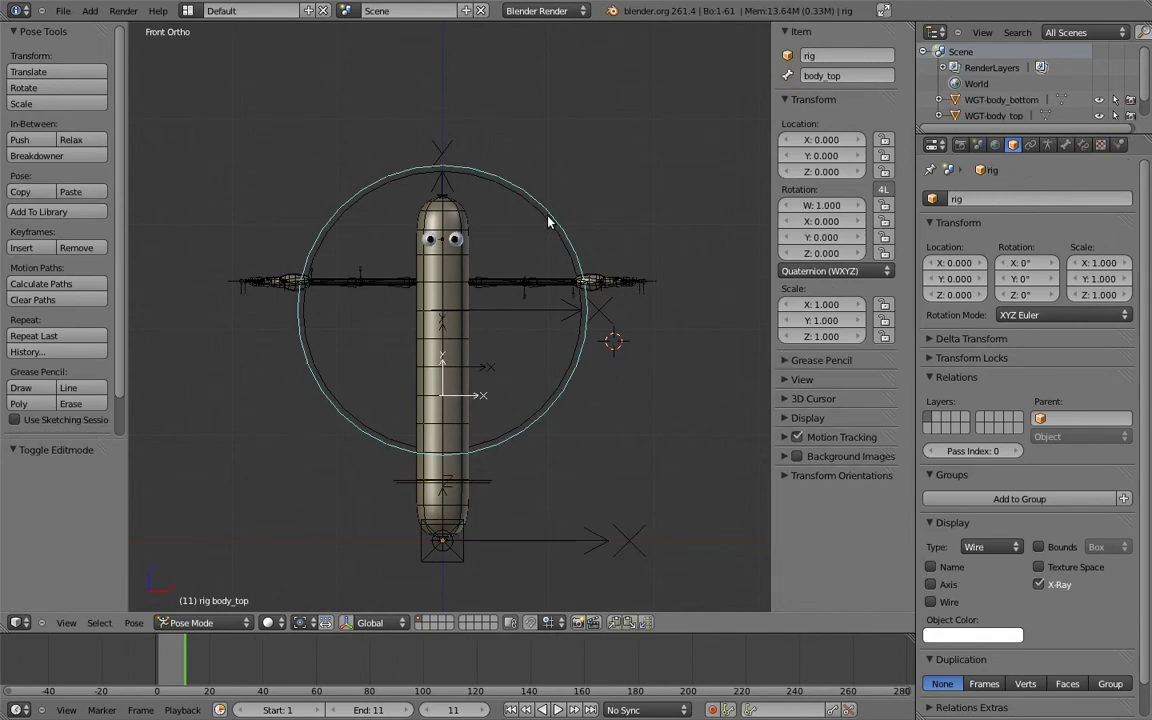
pyautogui.rightClick(549, 224)
pyautogui.press('Tab')
pyautogui.press('KP_3')
pyautogui.press('r')
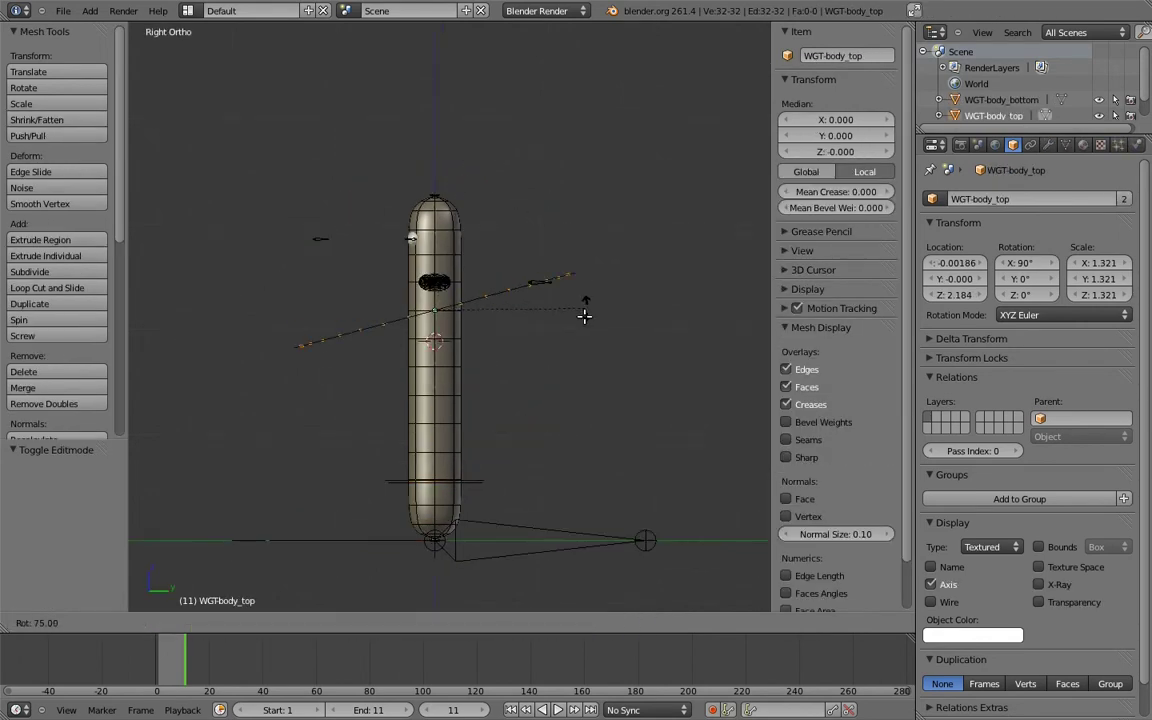
pyautogui.click(575, 336)
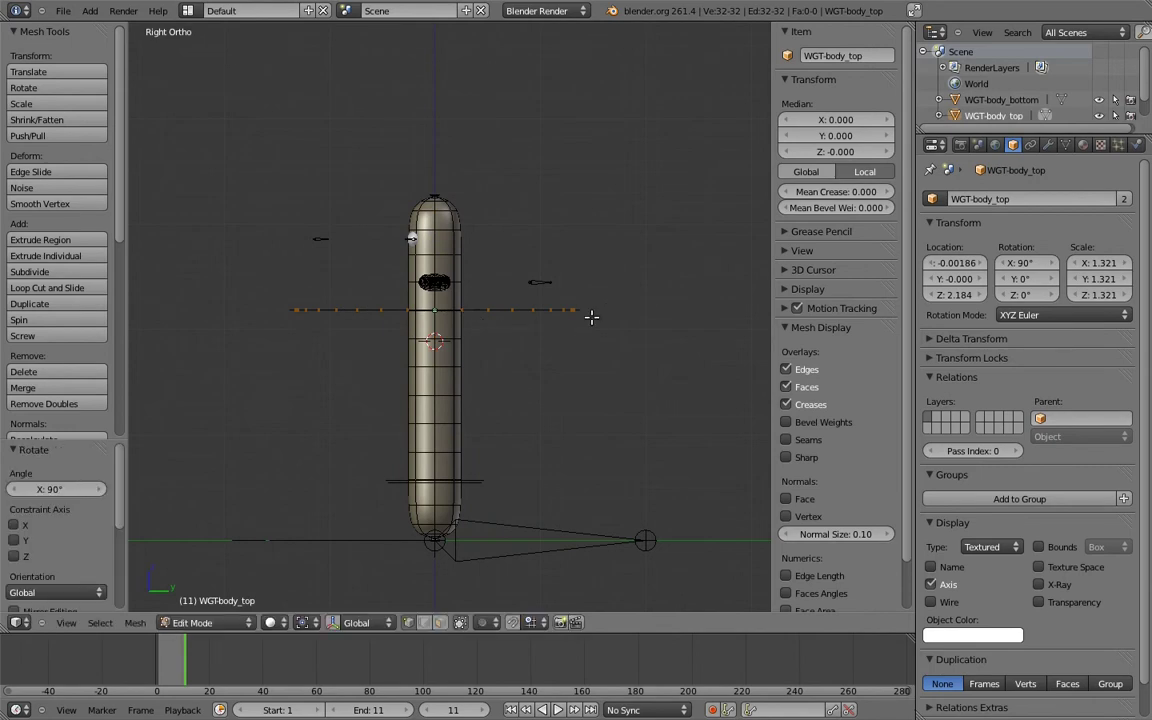
pyautogui.press('g')
pyautogui.press('z')
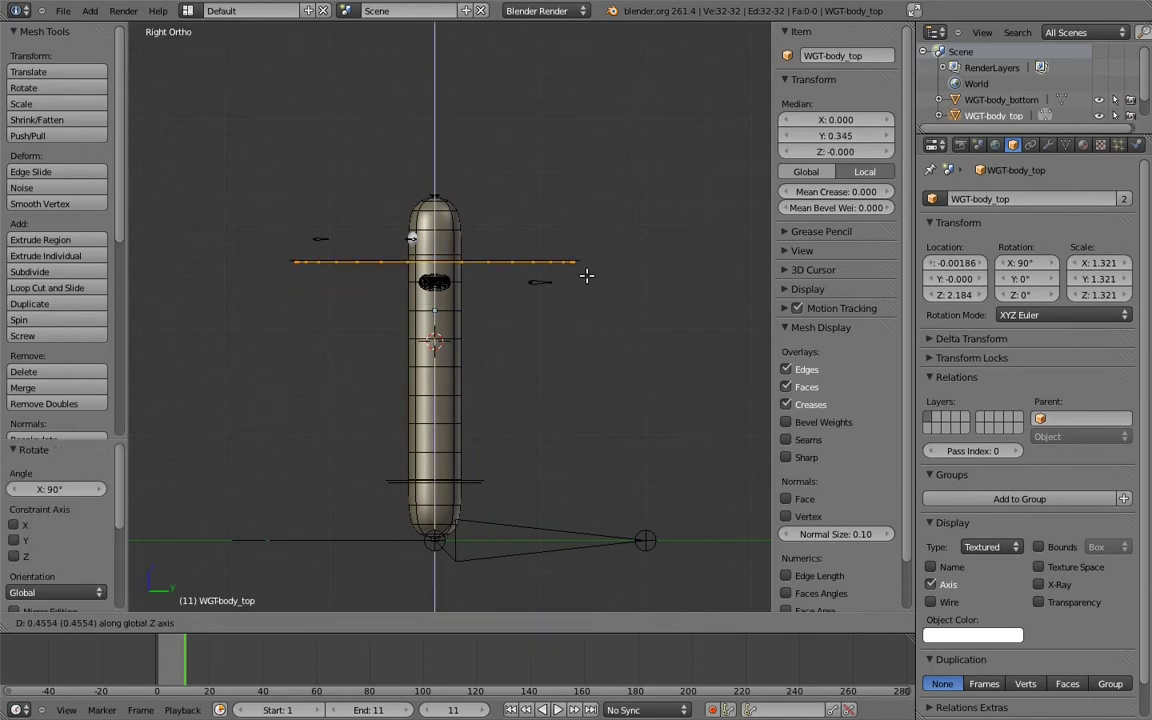
pyautogui.click(588, 272)
pyautogui.press('g')
pyautogui.press('z')
pyautogui.click(614, 261)
# Scale the top ring to 0.920 to fit around the body, then leave Edit Mode
pyautogui.press('s')
pyautogui.click(447, 231)
pyautogui.moveTo(447, 231)
pyautogui.mouseDown(button='middle')
pyautogui.moveTo(422, 342)
pyautogui.moveTo(571, 201)
pyautogui.mouseUp(button='middle')
pyautogui.scroll(2, 422, 342)
pyautogui.press('s')
pyautogui.click(527, 239)
pyautogui.moveTo(527, 239); pyautogui.dragTo(630, 200, button='middle')
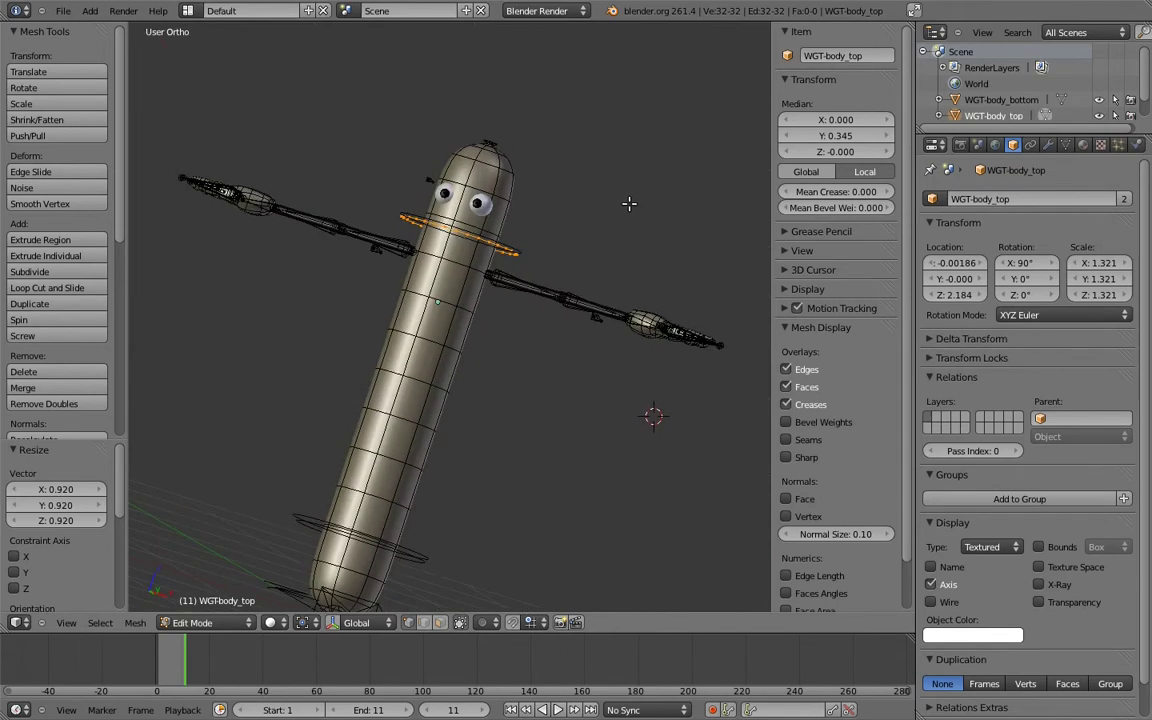
pyautogui.press('KP_1')
pyautogui.press('Tab')
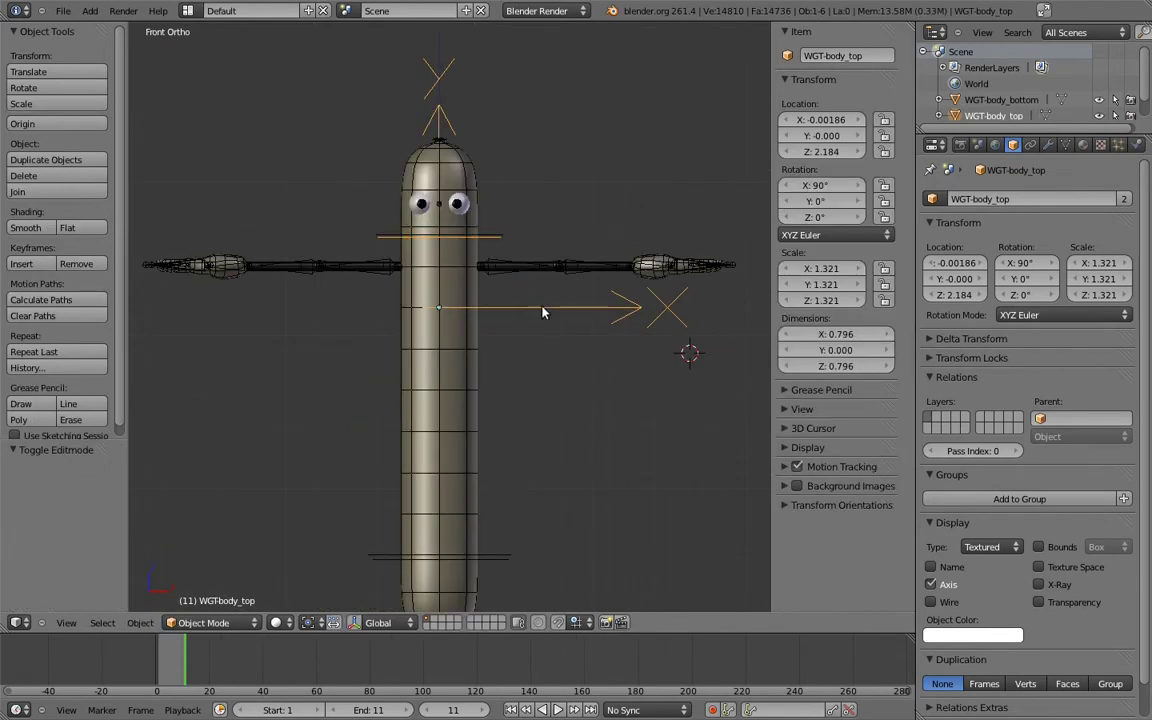
# Move the WGT-body_bottom widget onto a hidden layer
pyautogui.moveTo(541, 313); pyautogui.dragTo(537, 540, button='middle')
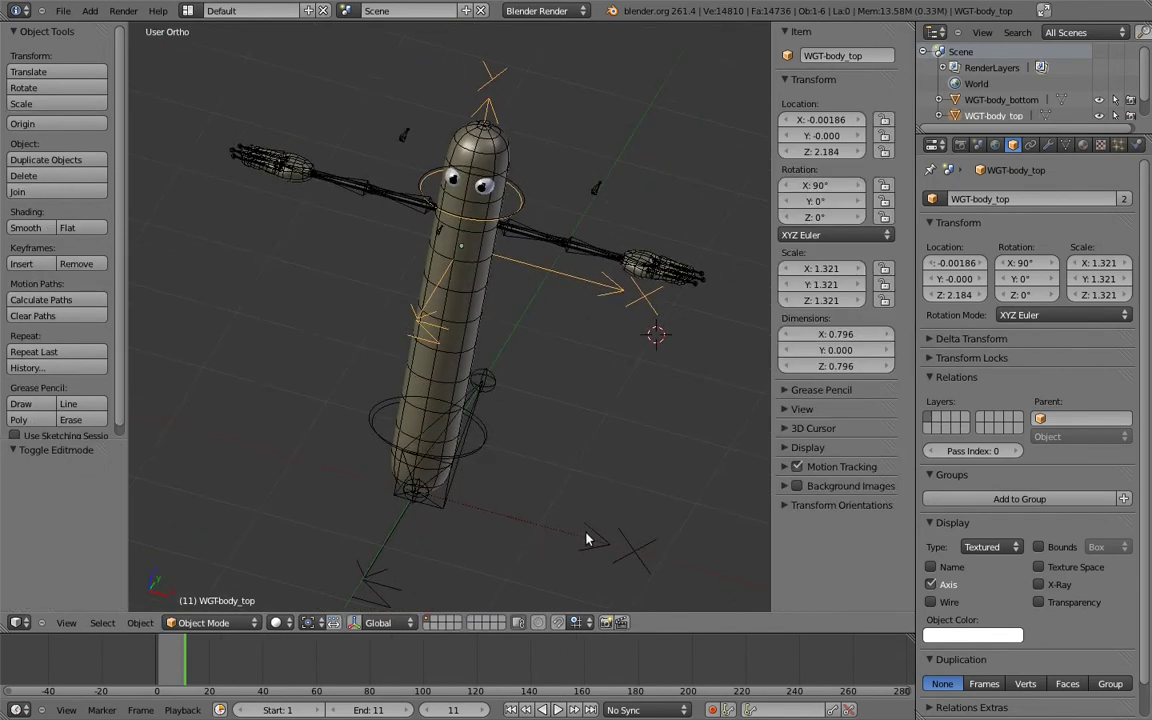
pyautogui.rightClick(587, 540)
pyautogui.moveTo(581, 470); pyautogui.dragTo(563, 369, button='middle')
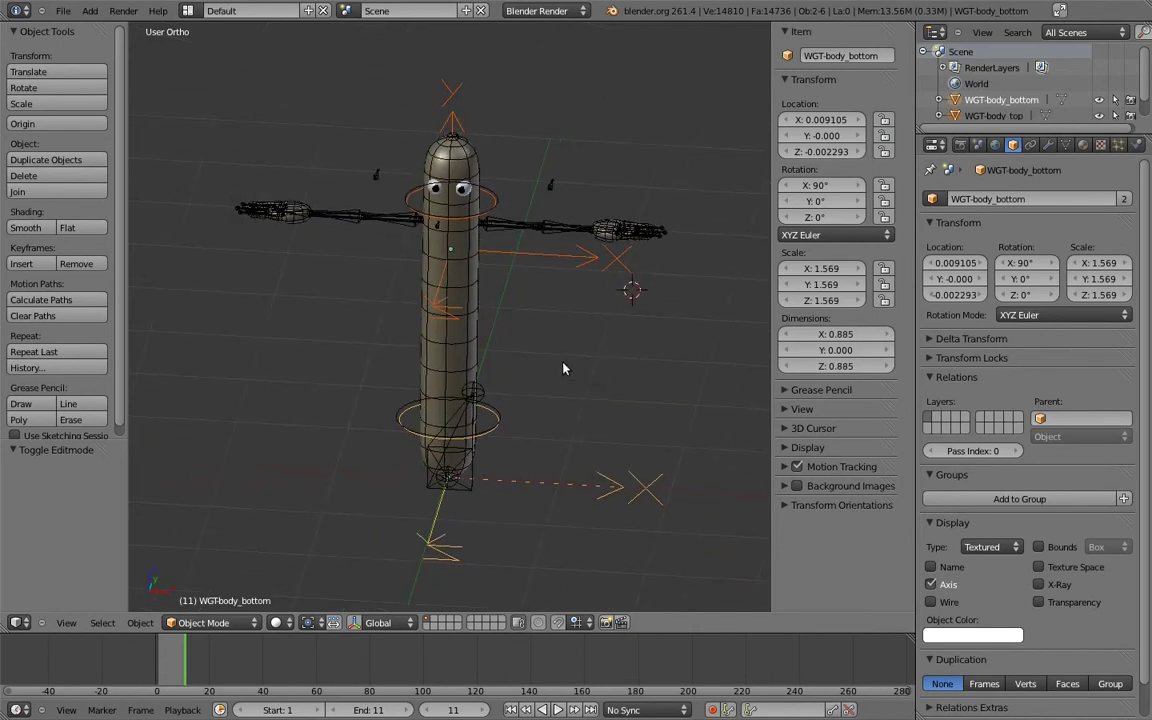
pyautogui.press('m')
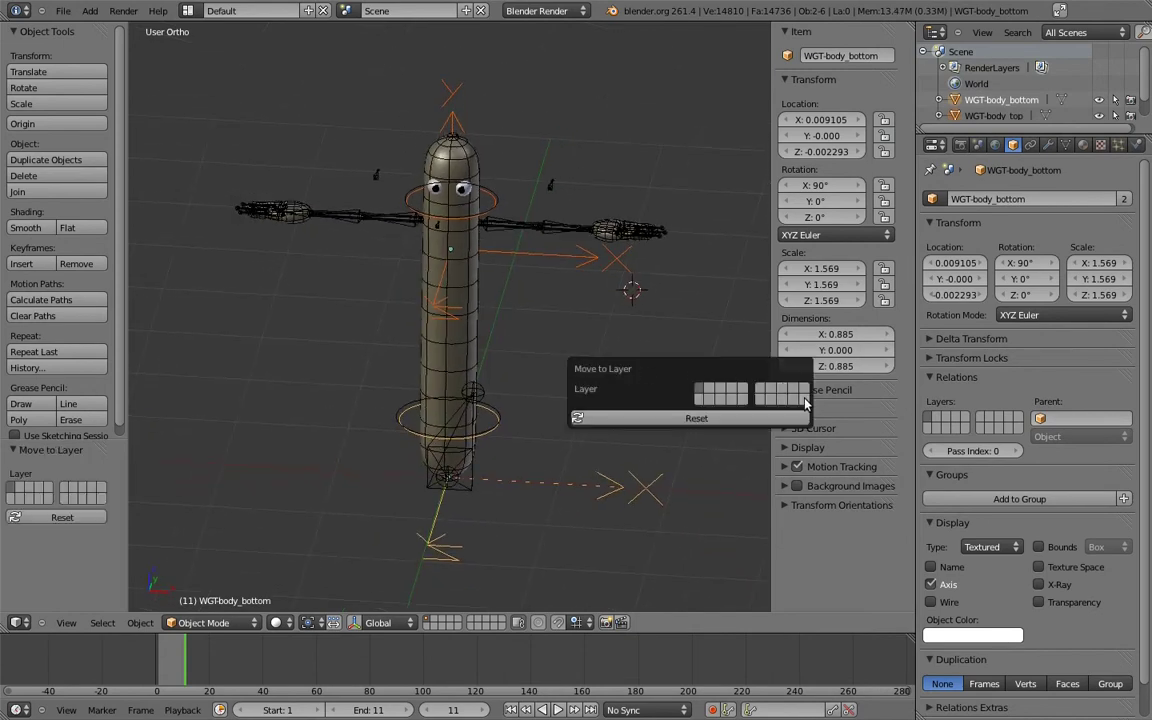
pyautogui.click(806, 401)
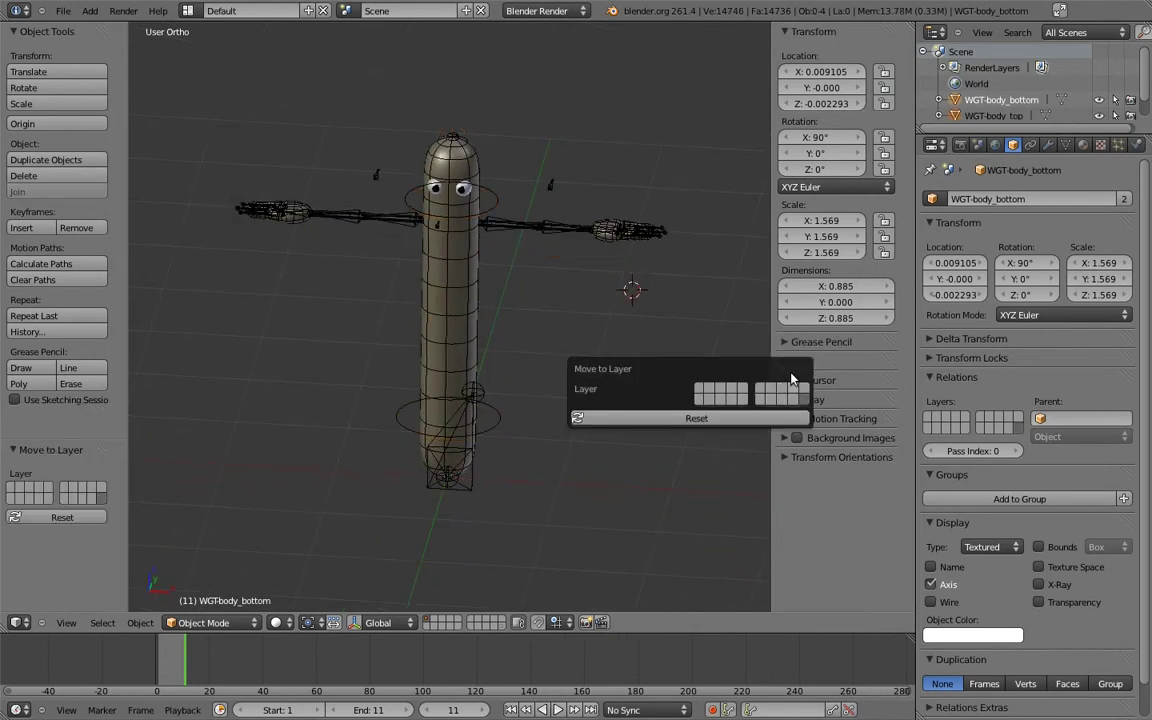
# In Pose Mode front view, bend-test the rig by rotating body_top and body_bottom
pyautogui.rightClick(497, 196)
pyautogui.hotkey('ctrl', 'Tab')
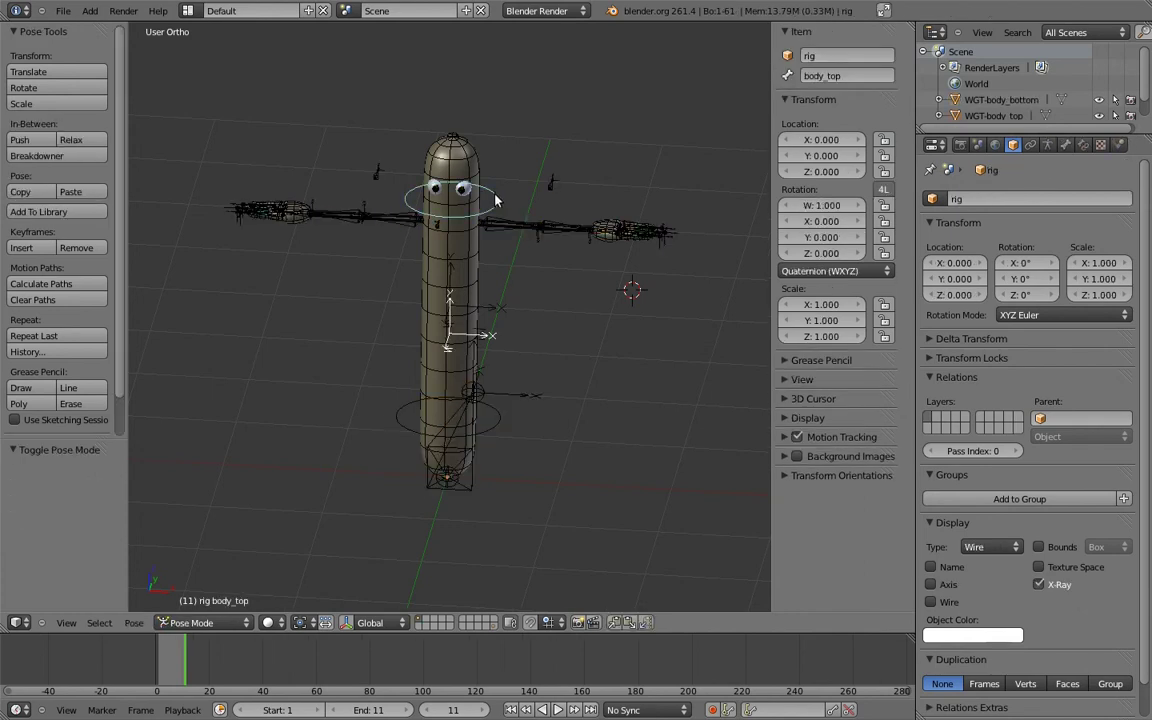
pyautogui.press('KP_1')
pyautogui.press('r')
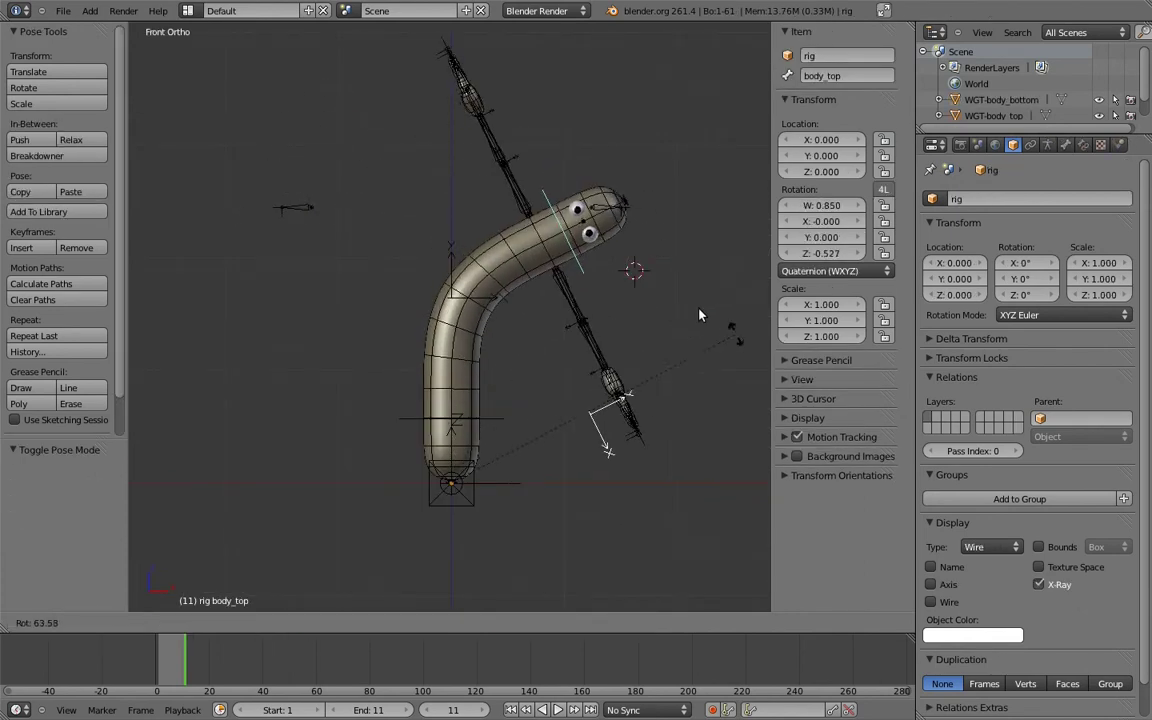
pyautogui.click(705, 325)
pyautogui.rightClick(508, 430)
pyautogui.press('r')
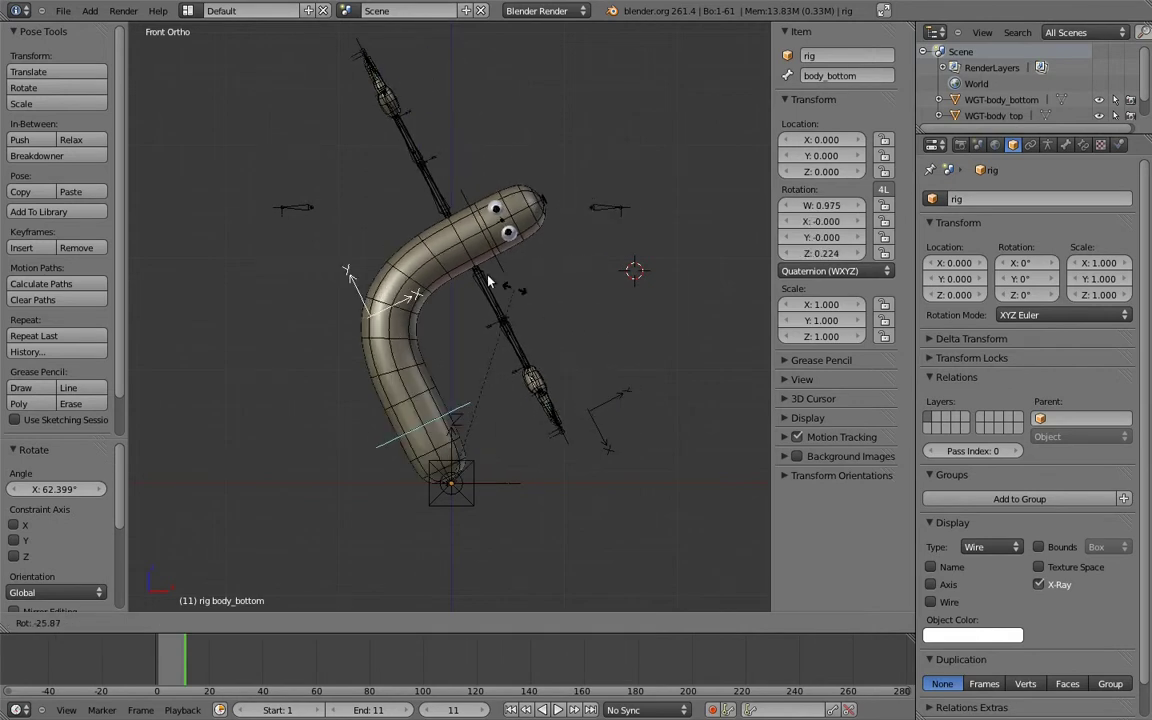
pyautogui.click(452, 262)
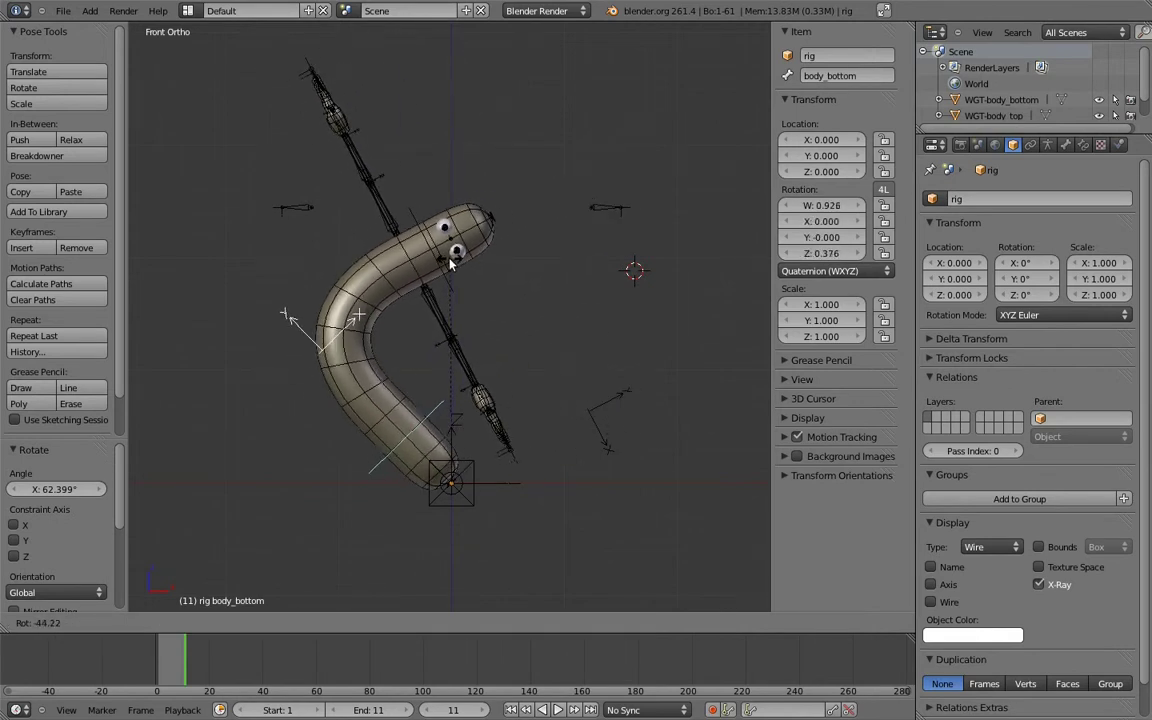
pyautogui.rightClick(374, 188)
pyautogui.press('r')
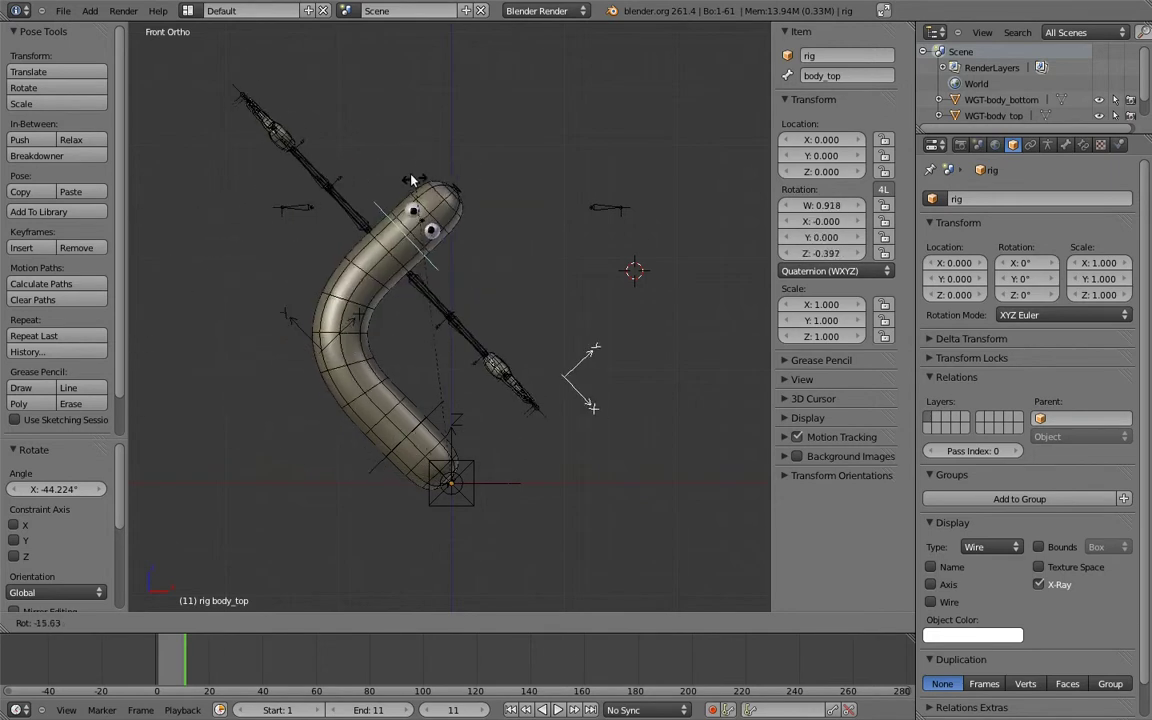
pyautogui.click(415, 160)
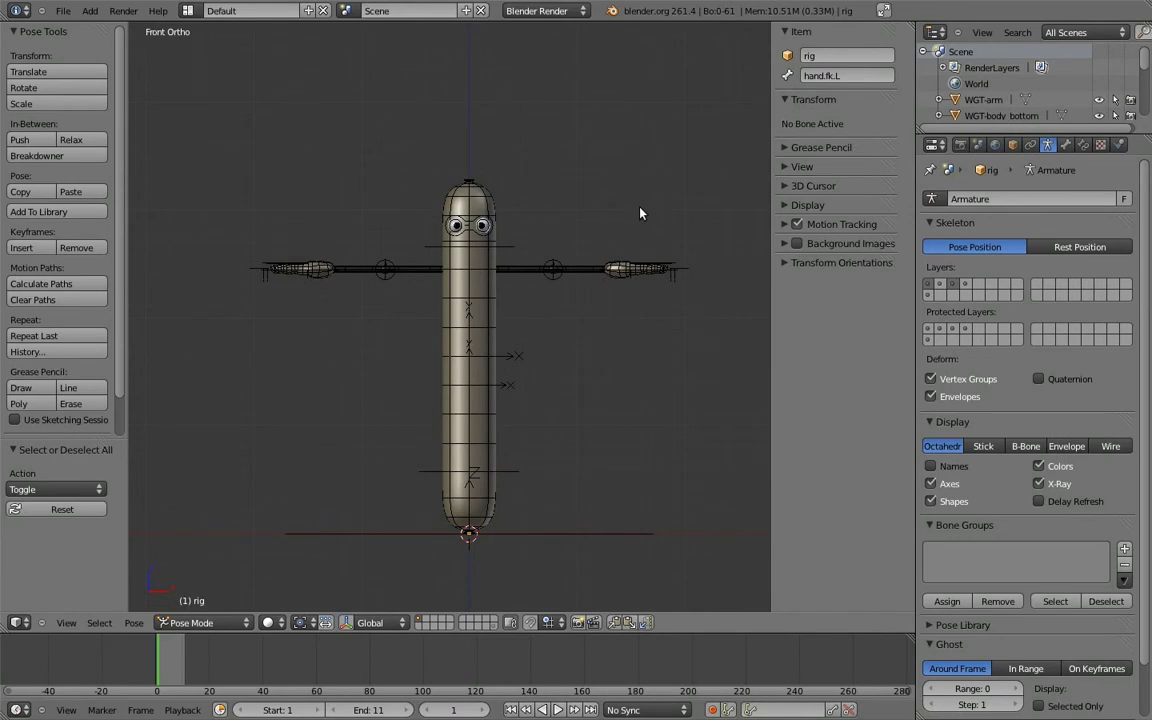
# Turn off the armature's axes and X-ray, and remove the hotdog mesh's wireframe overlay
pyautogui.rightClick(559, 262)
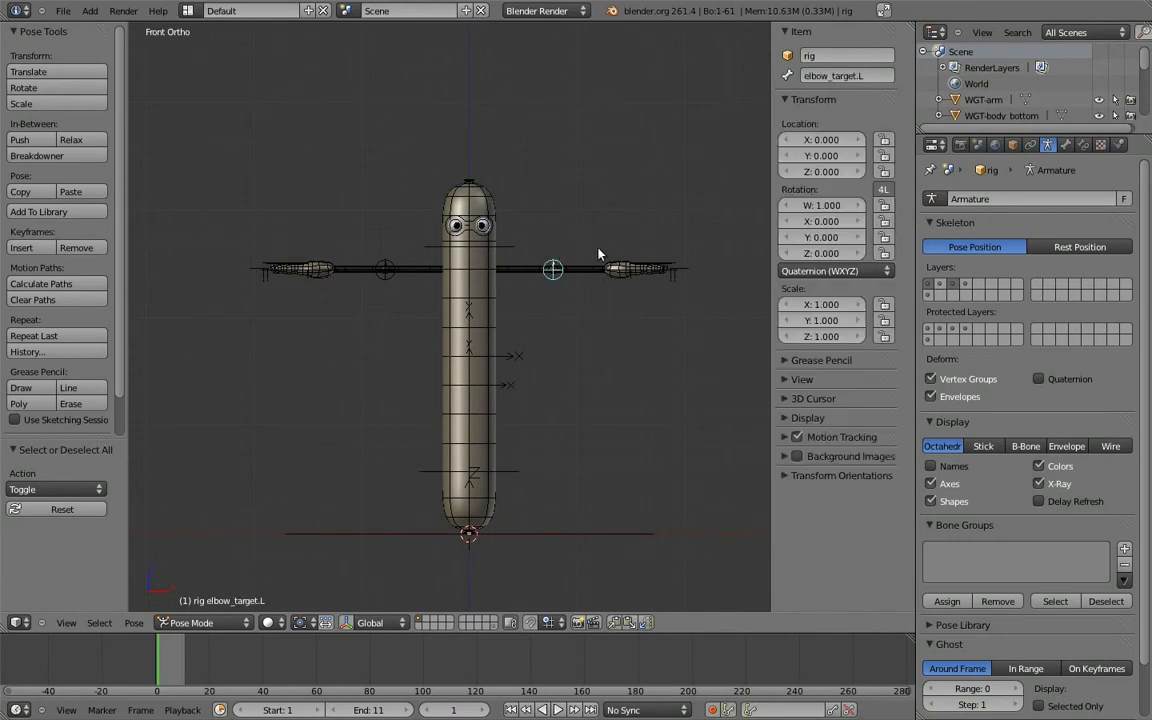
pyautogui.click(932, 486)
pyautogui.click(1038, 484)
pyautogui.moveTo(630, 340)
pyautogui.mouseDown(button='middle')
pyautogui.moveTo(530, 258)
pyautogui.moveTo(476, 360)
pyautogui.mouseUp(button='middle')
pyautogui.hotkey('ctrl', 'Tab')
pyautogui.rightClick(476, 360)
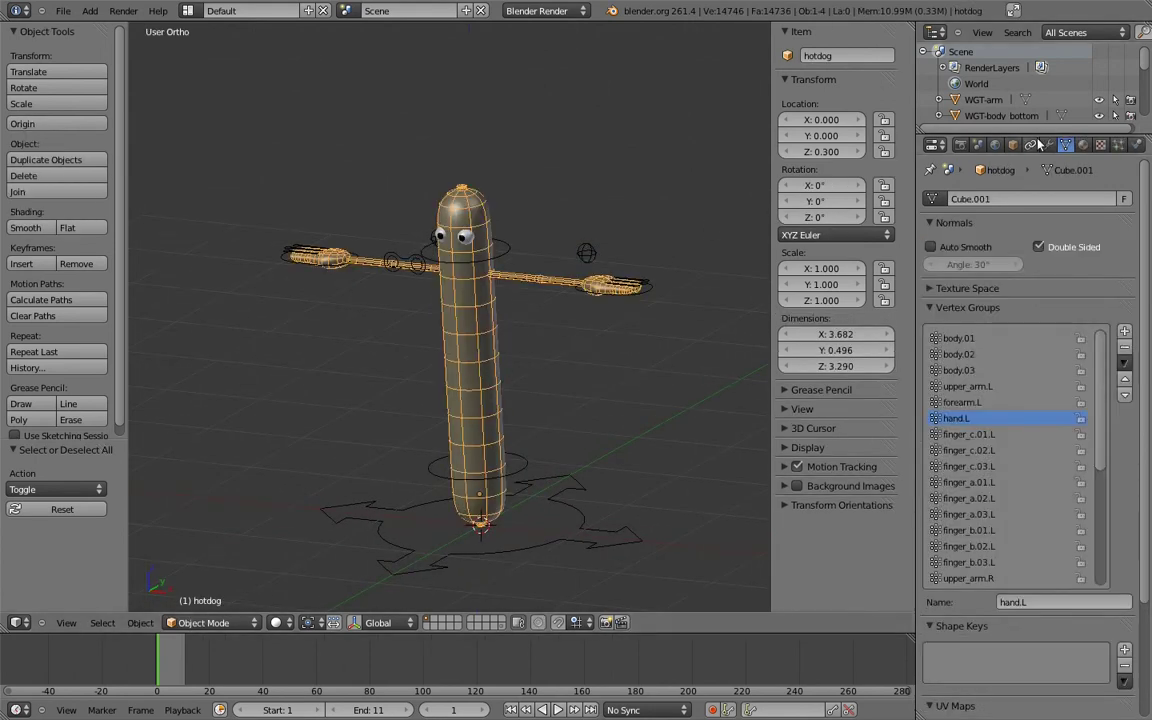
pyautogui.click(1012, 145)
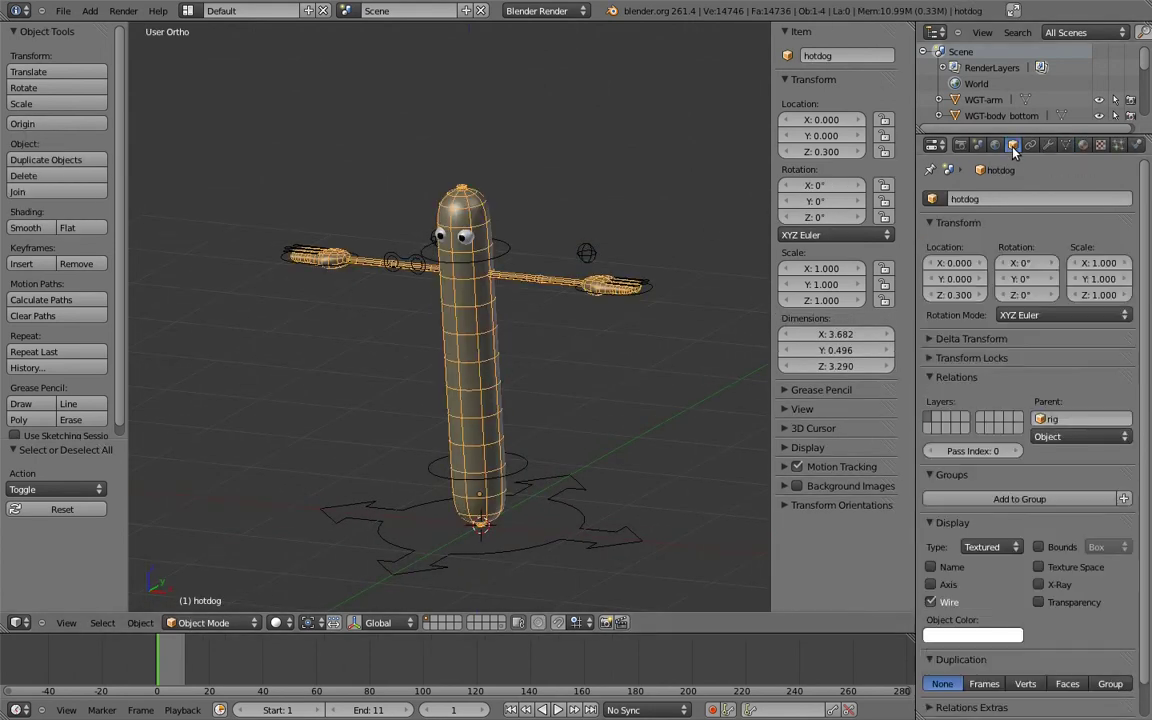
pyautogui.click(931, 601)
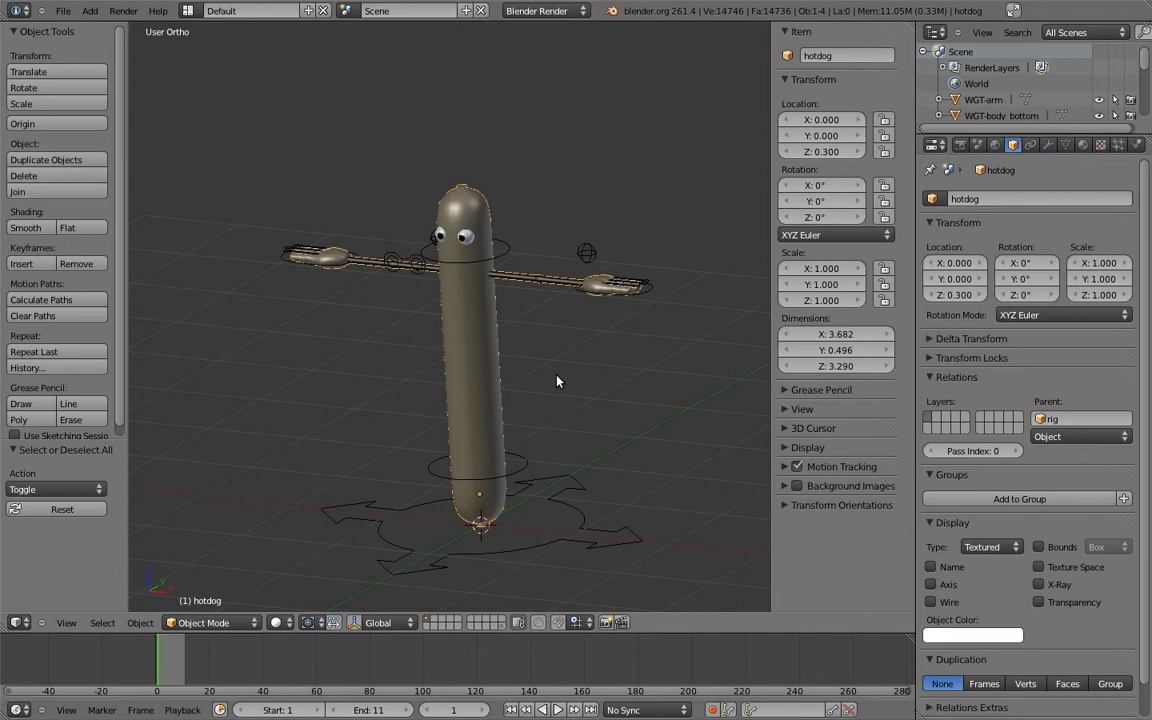
# In Pose Mode, raise body_bottom to Y 0.857 and shift the hand IK controls, hand.ik.R to Y −0.633
pyautogui.rightClick(527, 461)
pyautogui.hotkey('ctrl', 'Tab')
pyautogui.moveTo(809, 159)
pyautogui.mouseDown()
pyautogui.moveTo(823, 161)
pyautogui.moveTo(803, 189)
pyautogui.moveTo(838, 160)
pyautogui.moveTo(803, 159)
pyautogui.mouseUp()
pyautogui.rightClick(652, 288)
pyautogui.rightClick(312, 230)
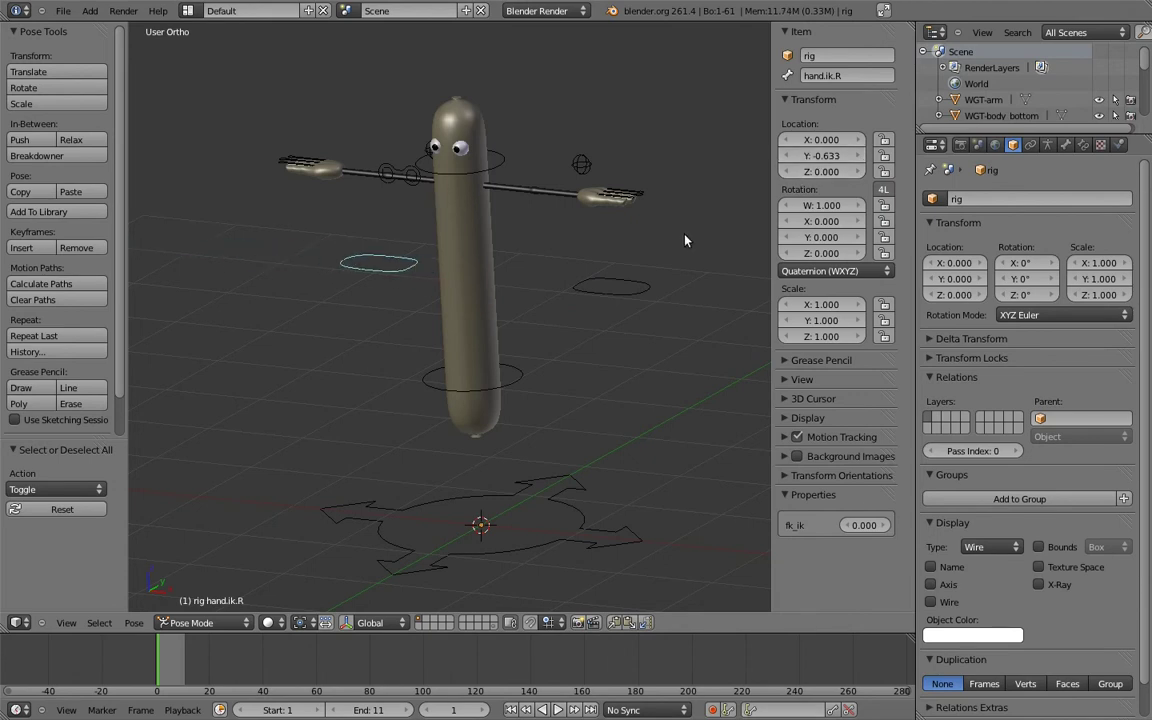
# Test-move the root control, clear all bone locations, and show body_bottom's Bone properties
pyautogui.rightClick(547, 477)
pyautogui.moveTo(820, 158)
pyautogui.mouseDown()
pyautogui.moveTo(838, 160)
pyautogui.moveTo(808, 177)
pyautogui.mouseUp()
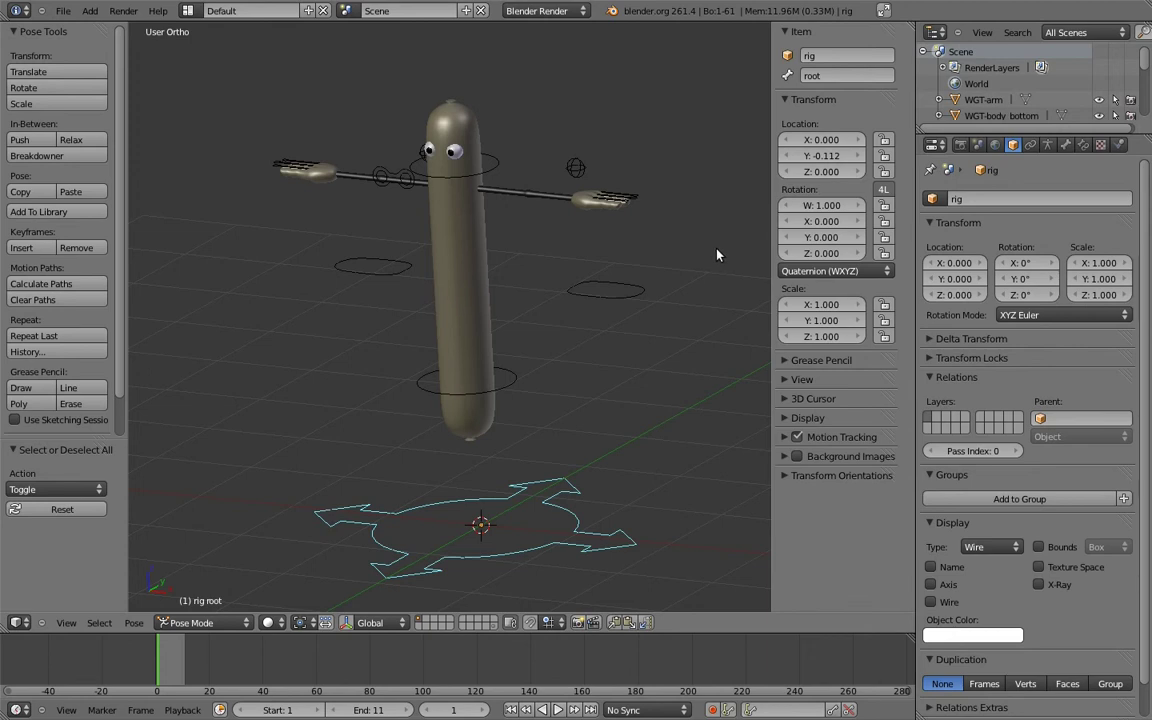
pyautogui.press('a')
pyautogui.press('a')
pyautogui.hotkey('alt', 'g')
pyautogui.press('a')
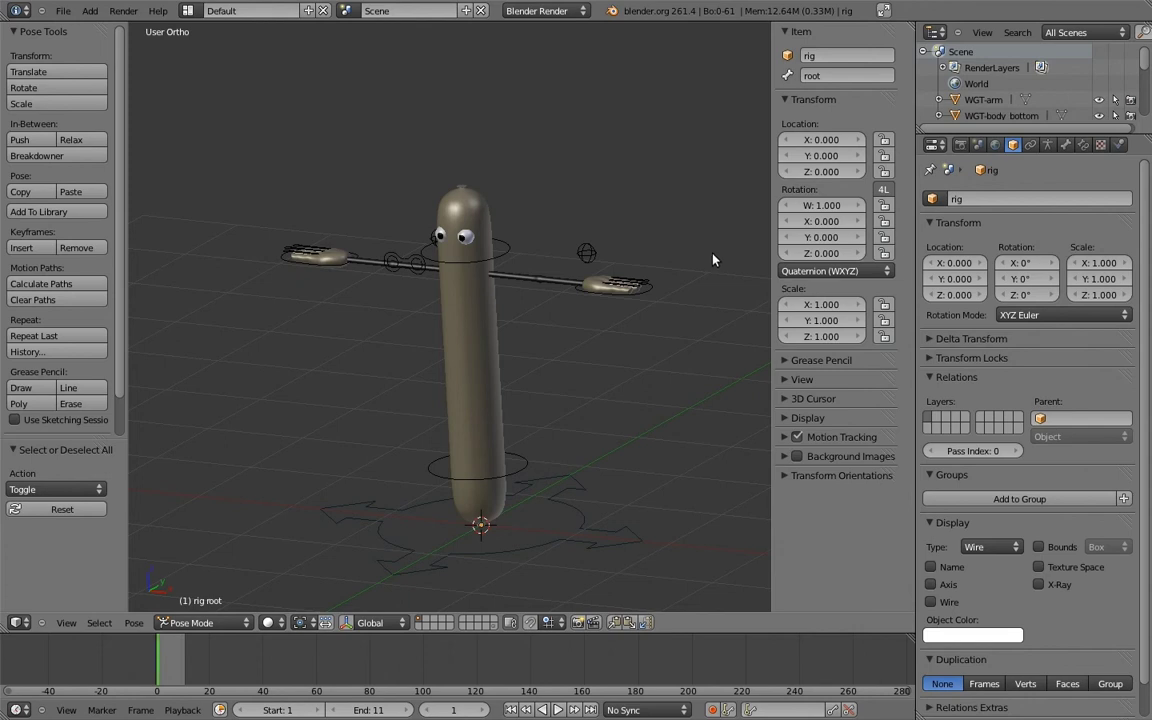
pyautogui.rightClick(528, 463)
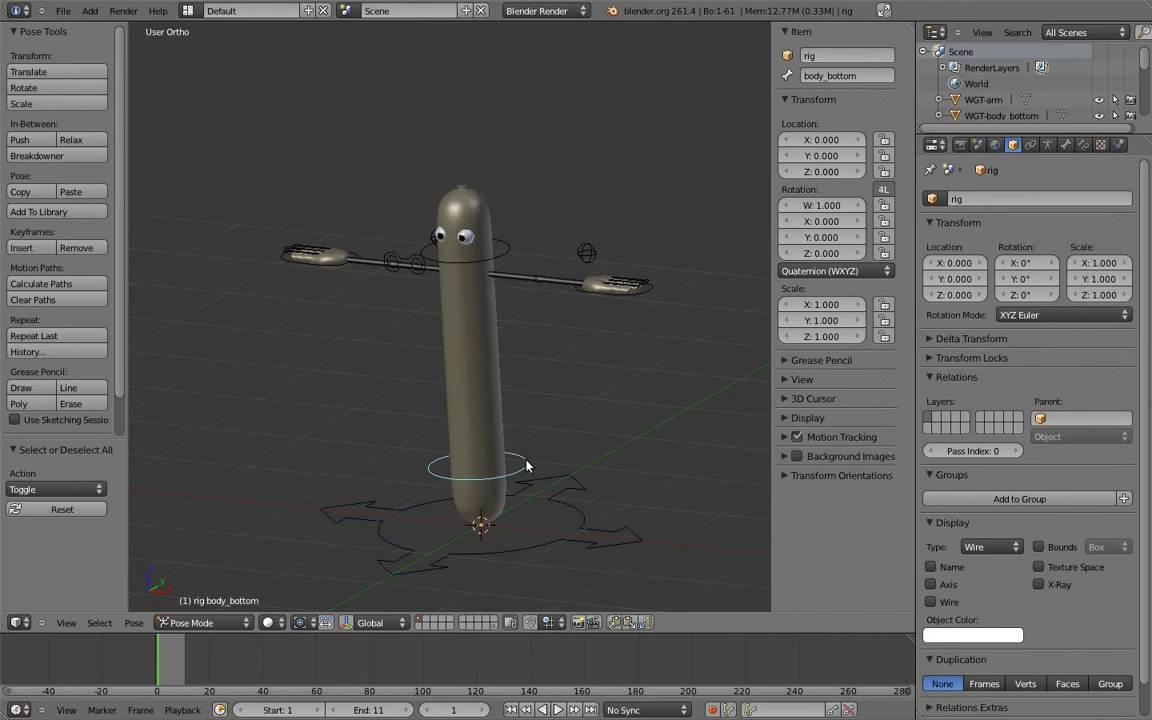
pyautogui.click(1068, 145)
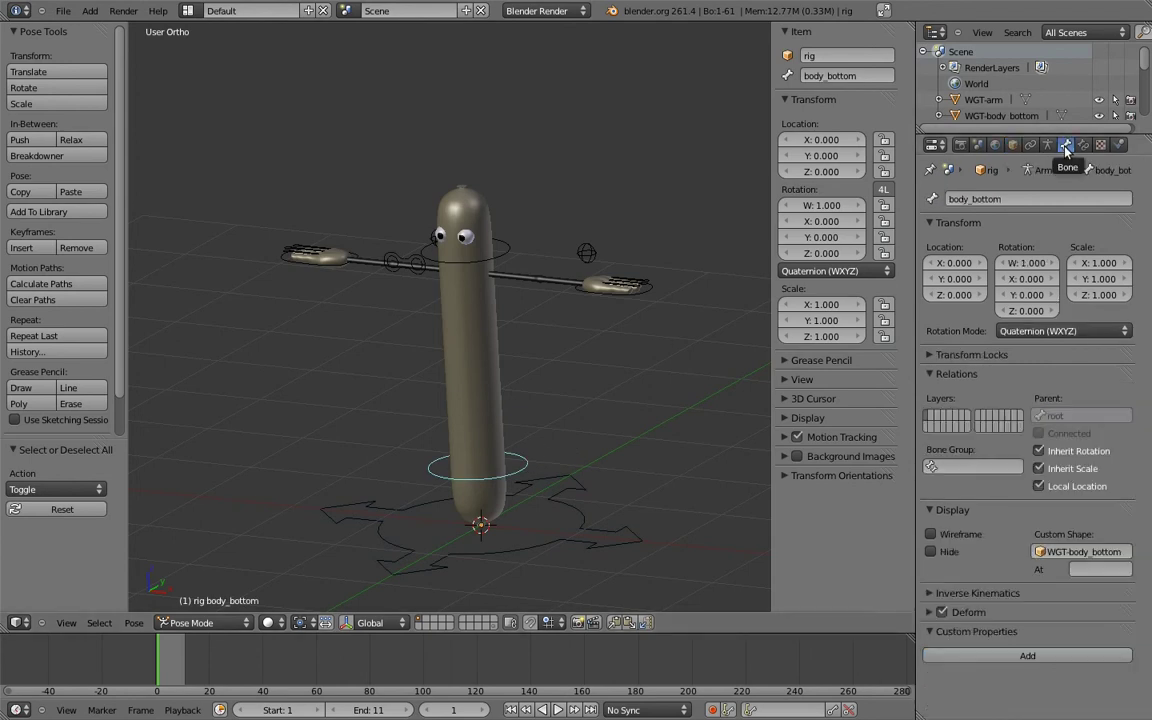
# Turn off Local Location for body_bottom, hand.ik.L and hand.ik.R in Bone Relations
pyautogui.click(1068, 489)
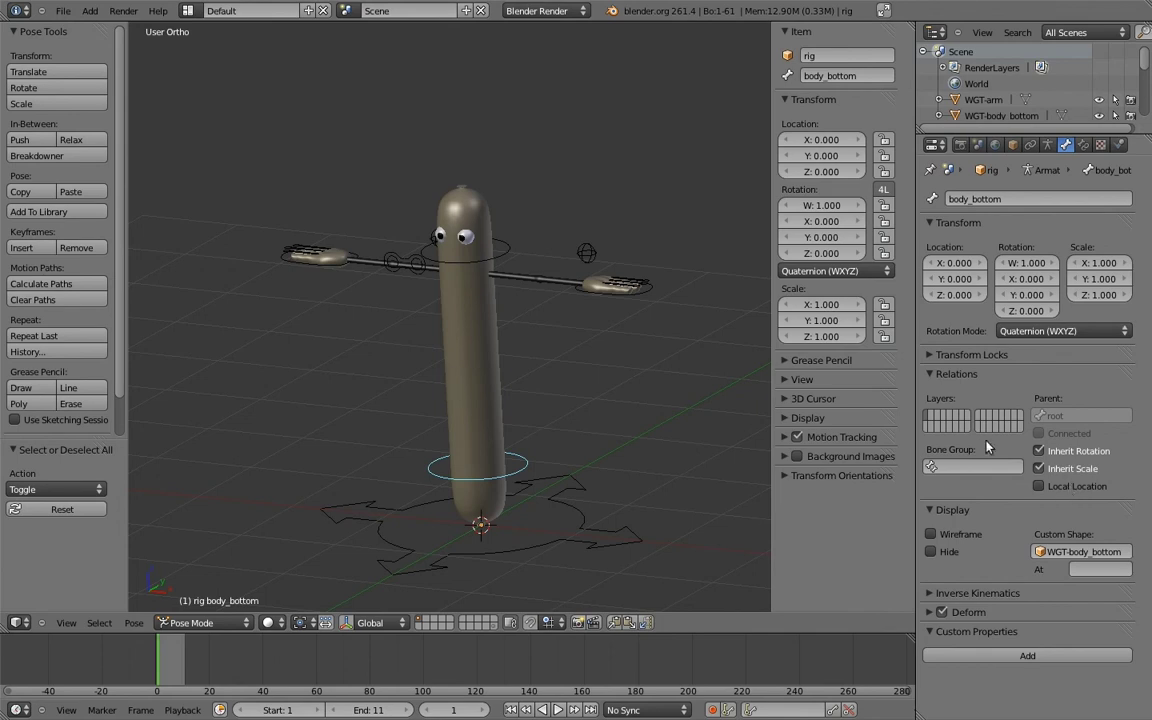
pyautogui.rightClick(645, 296)
pyautogui.click(1066, 489)
pyautogui.rightClick(302, 242)
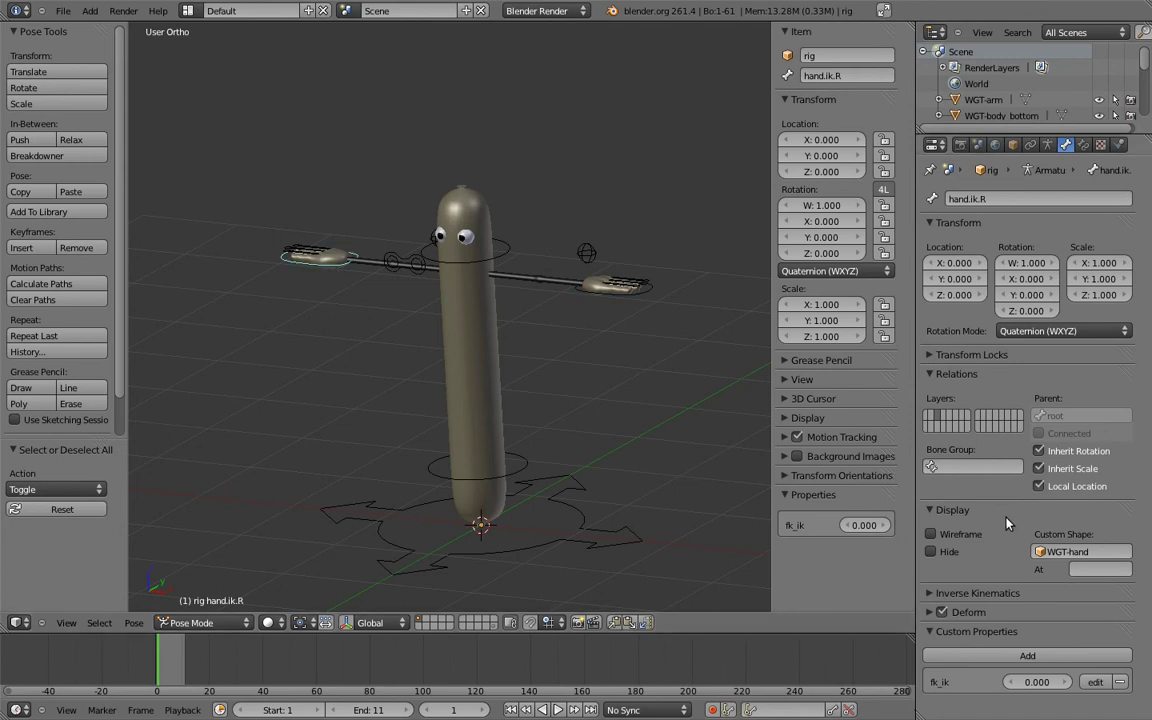
pyautogui.click(1039, 487)
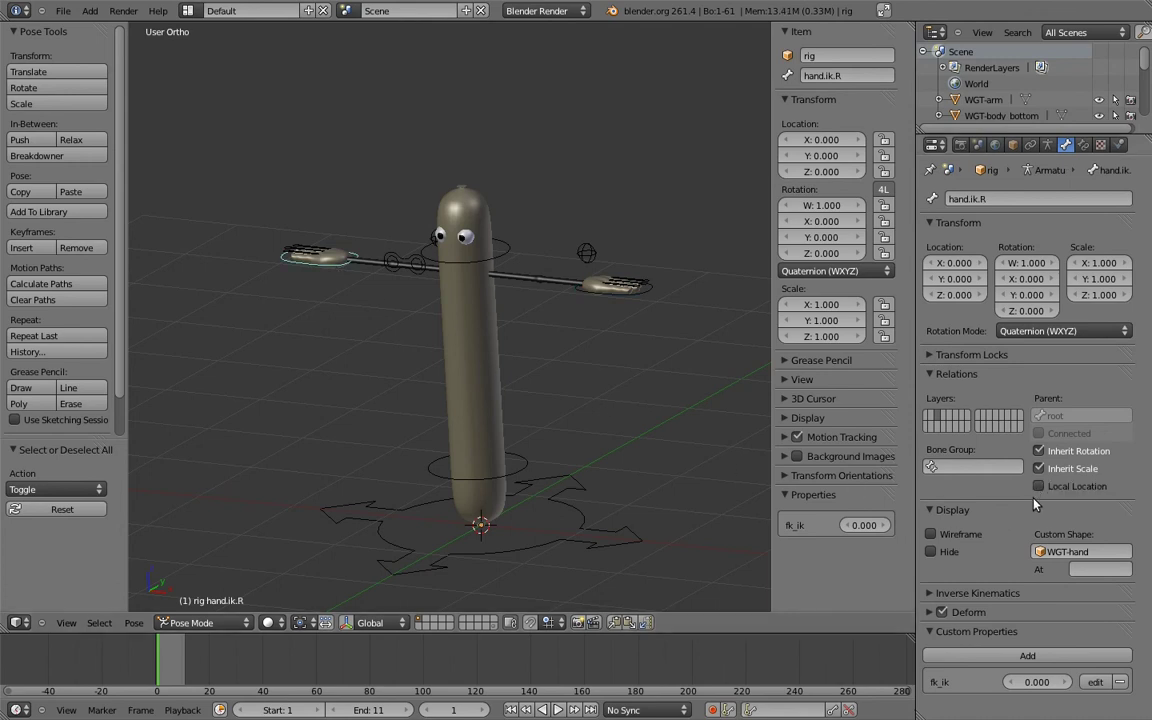
# Test-slide body_bottom from the N-panel, then rotate body_bottom in front view
pyautogui.rightClick(526, 463)
pyautogui.moveTo(822, 157)
pyautogui.mouseDown()
pyautogui.moveTo(834, 160)
pyautogui.moveTo(755, 195)
pyautogui.mouseUp()
pyautogui.rightClick(614, 287)
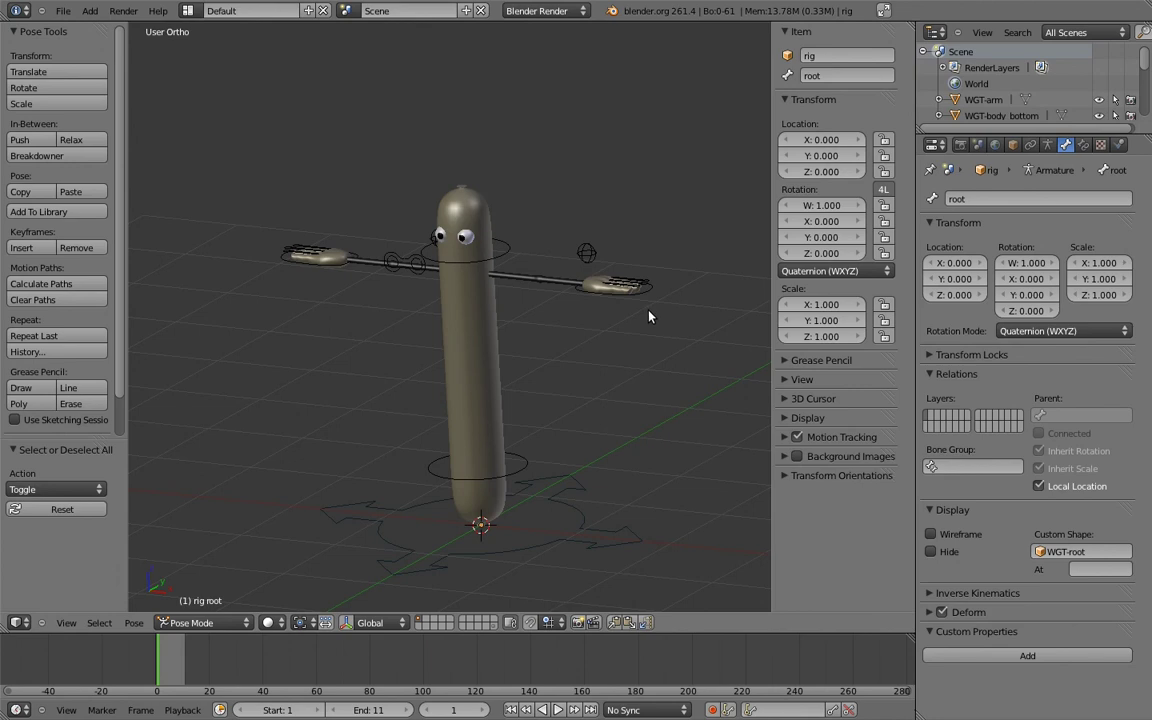
pyautogui.rightClick(526, 467)
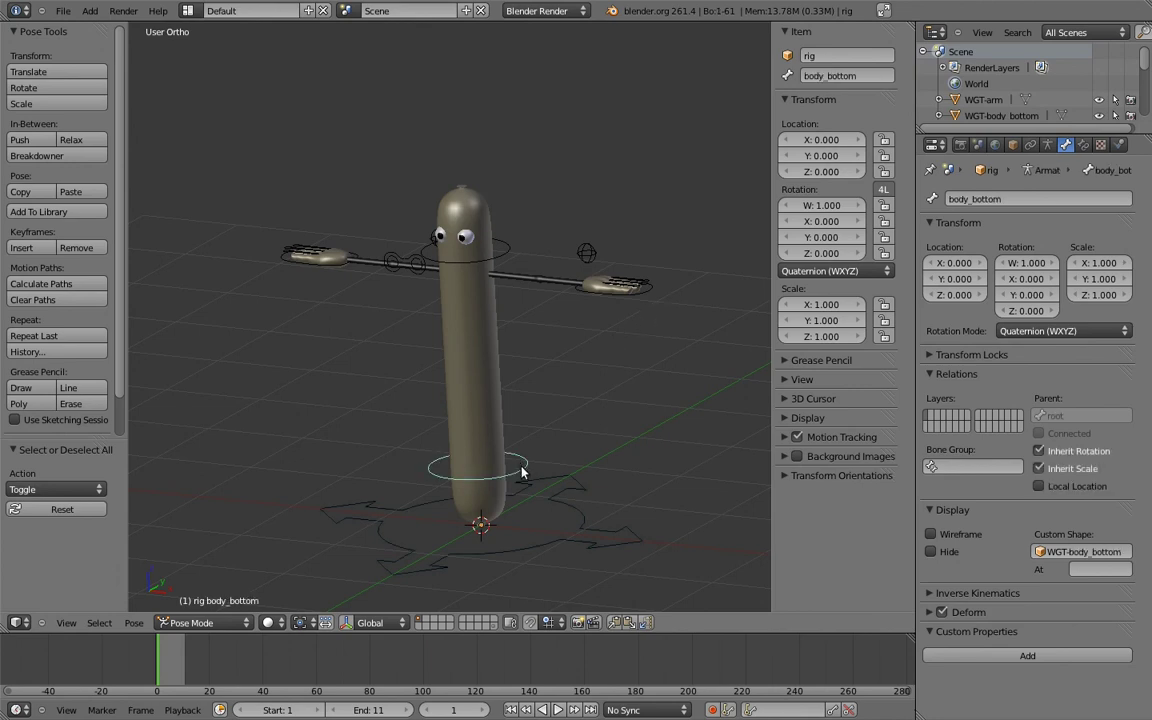
pyautogui.press('KP_1')
pyautogui.press('r')
pyautogui.click(645, 326)
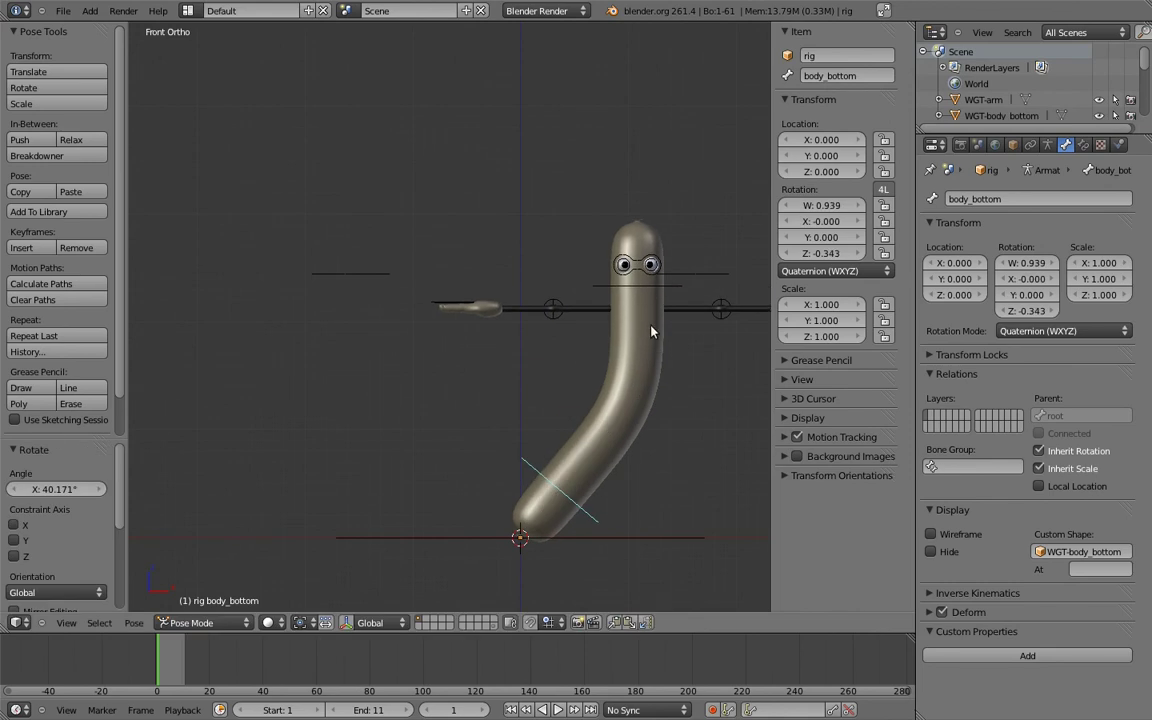
# Rotate body_top about -30.6° to bend the hotdog, then start moving hand.ik.L
pyautogui.rightClick(648, 290)
pyautogui.press('r')
pyautogui.click(507, 270)
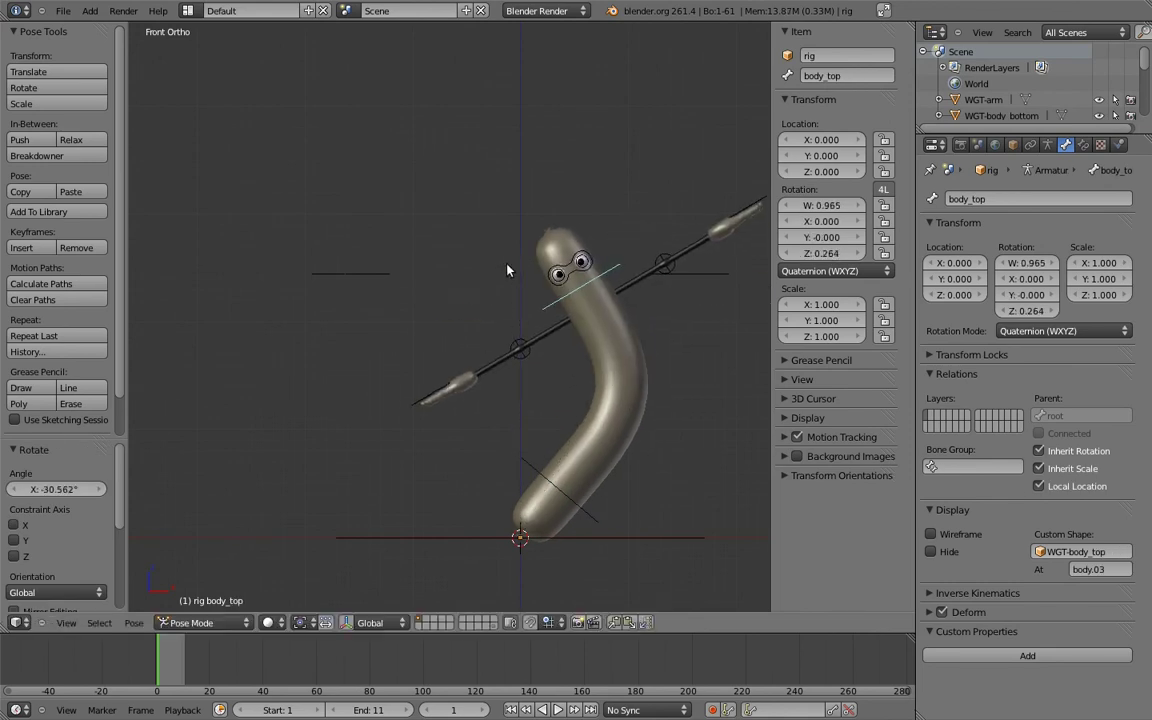
pyautogui.rightClick(688, 274)
pyautogui.press('g')
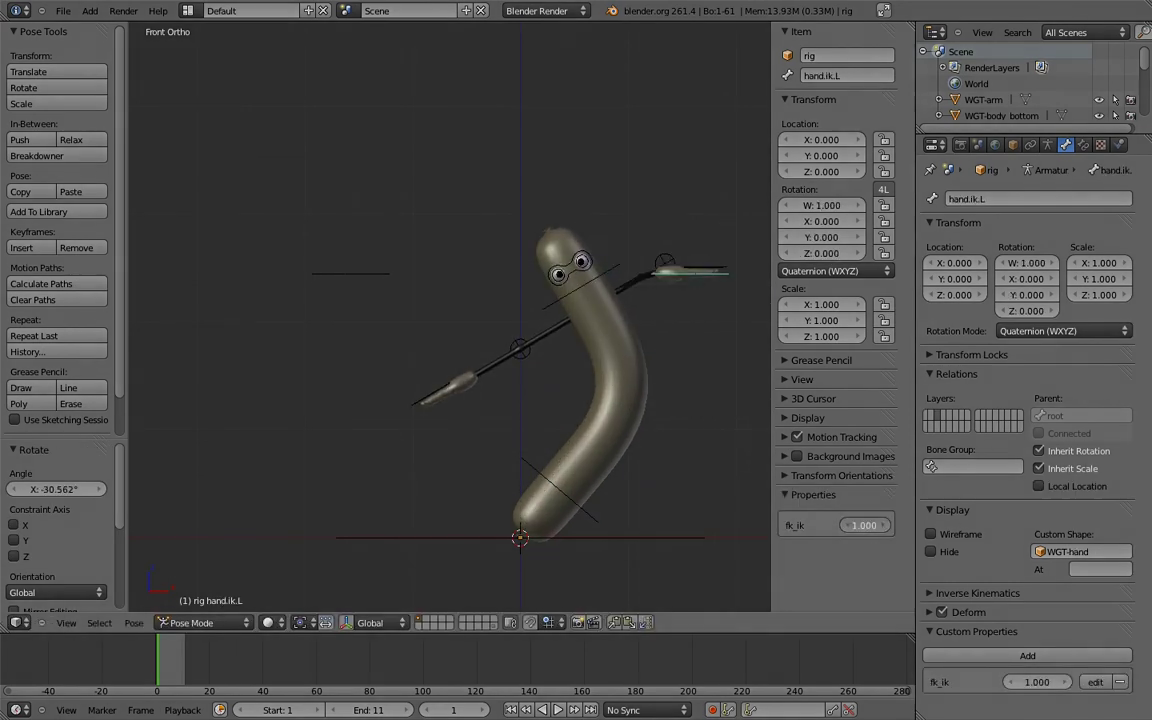